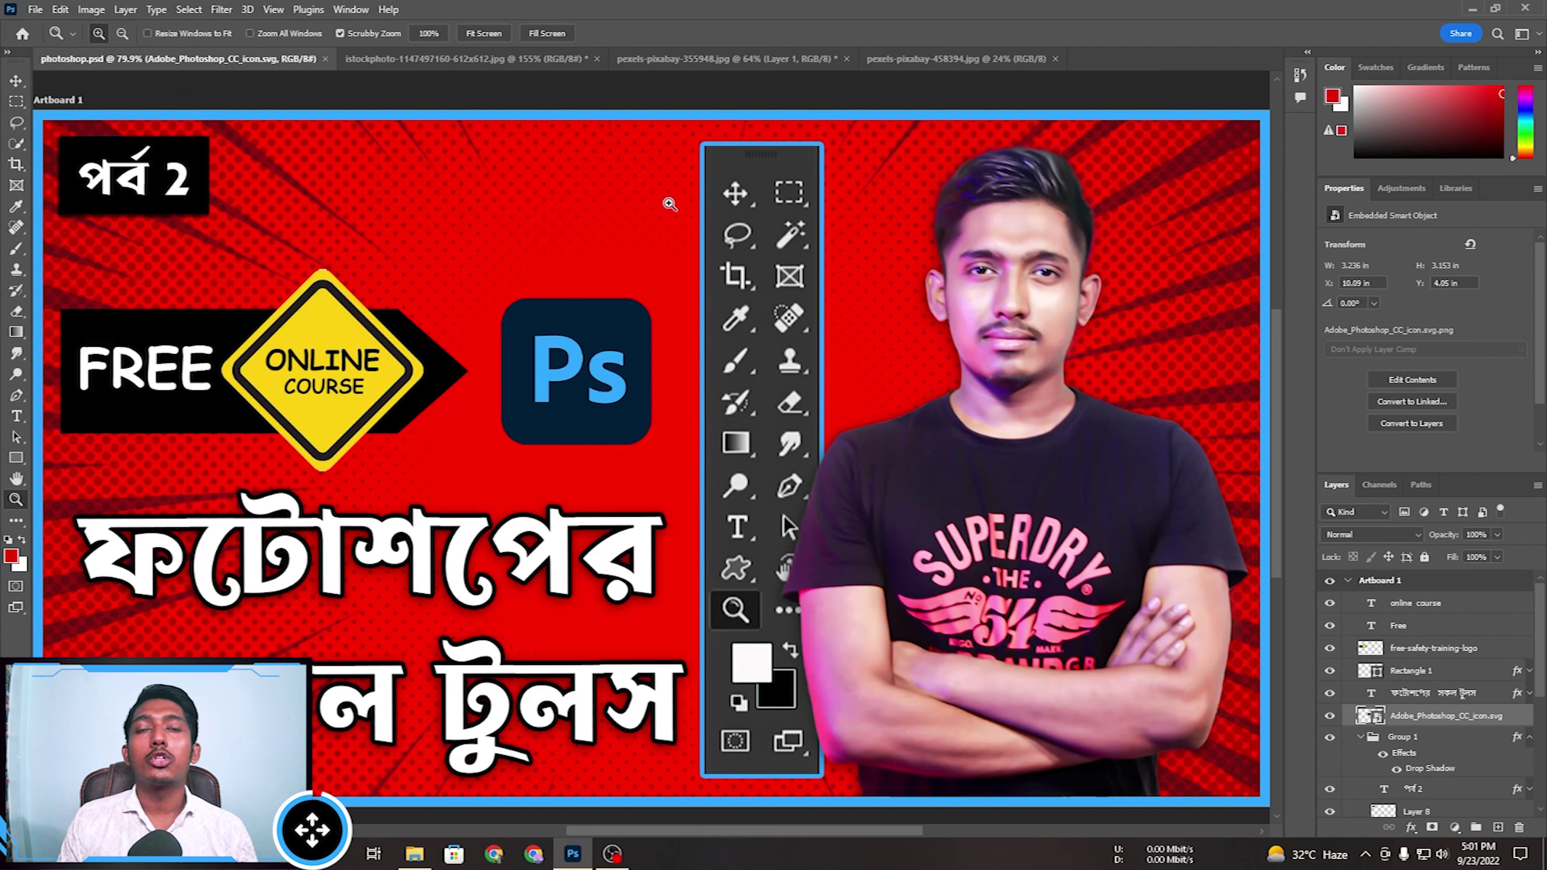
# Pass through the Spot Healing Brush to the Move tool and nudge the Ps logo up-right.
pyautogui.press('j')
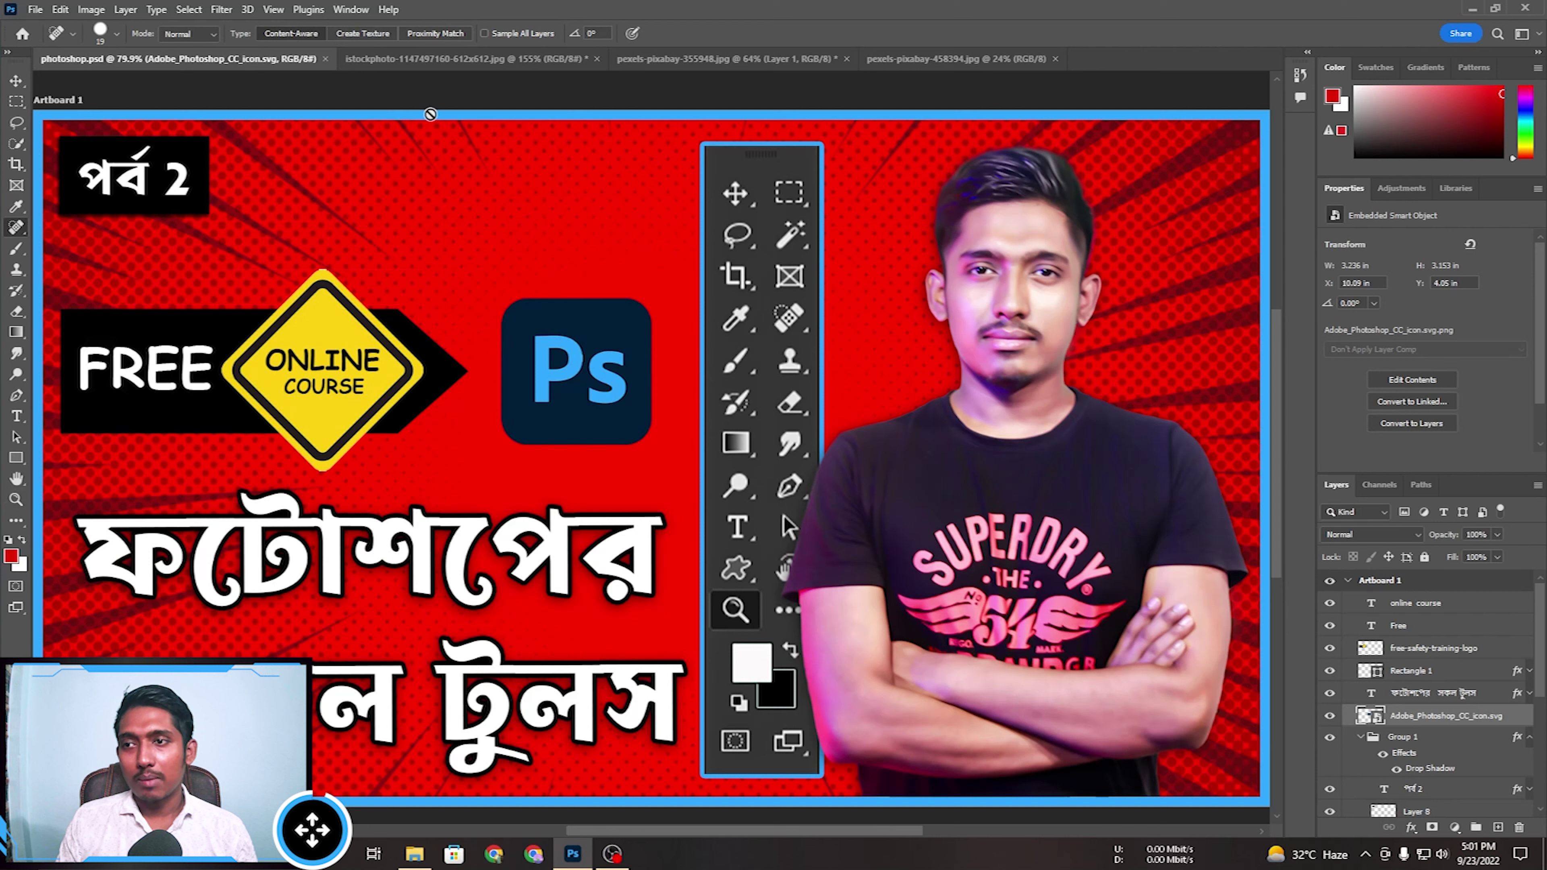
pyautogui.press('v')
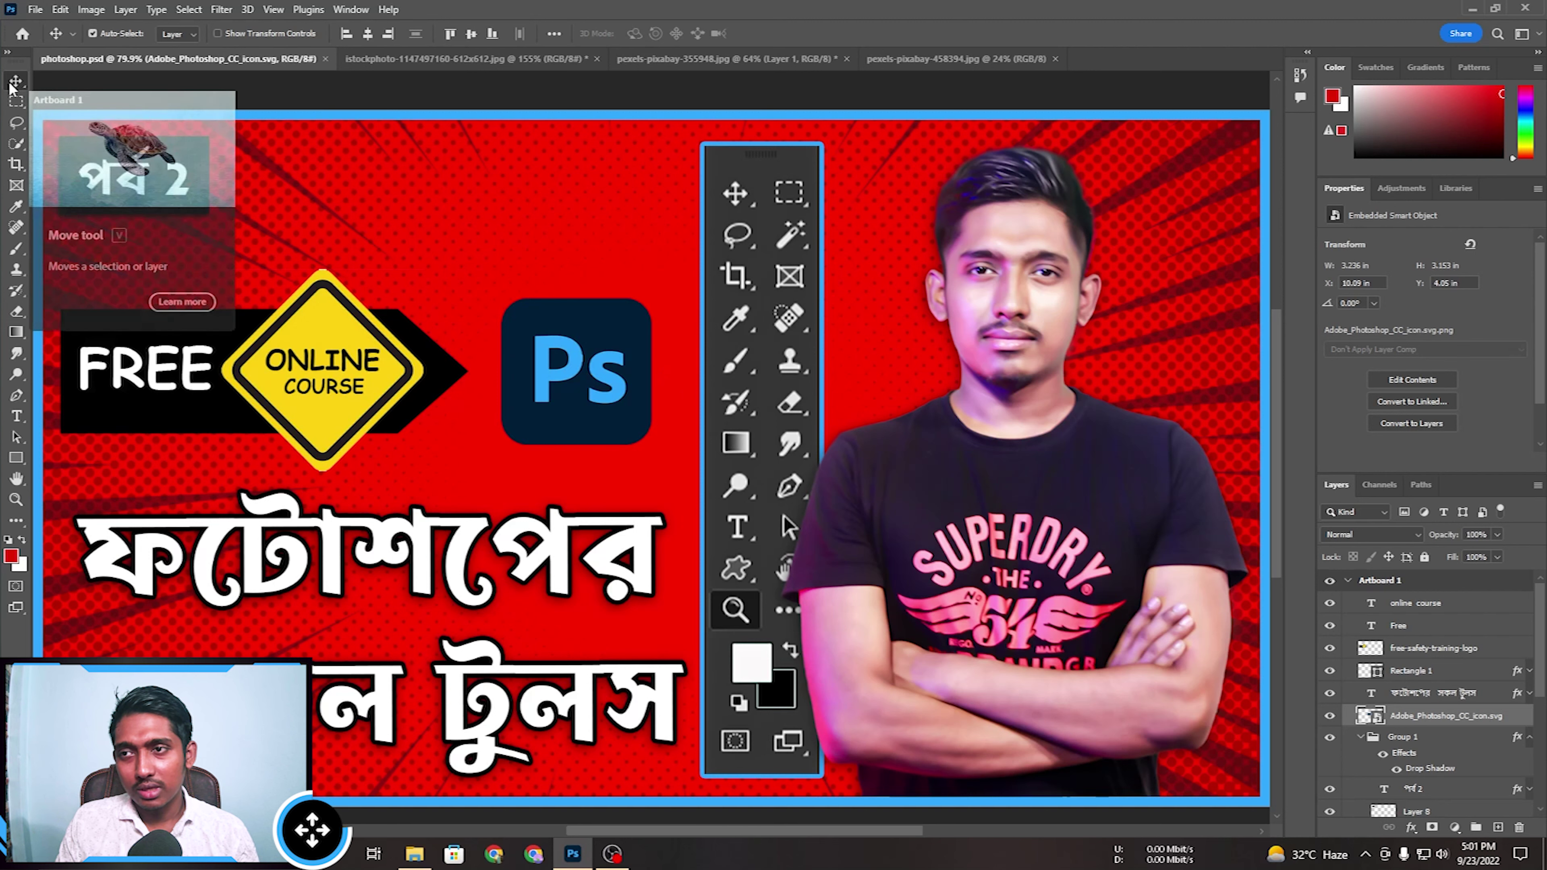
pyautogui.moveTo(547, 363)
pyautogui.mouseDown()
pyautogui.moveTo(542, 347)
pyautogui.moveTo(565, 351)
pyautogui.moveTo(555, 366)
pyautogui.mouseUp()
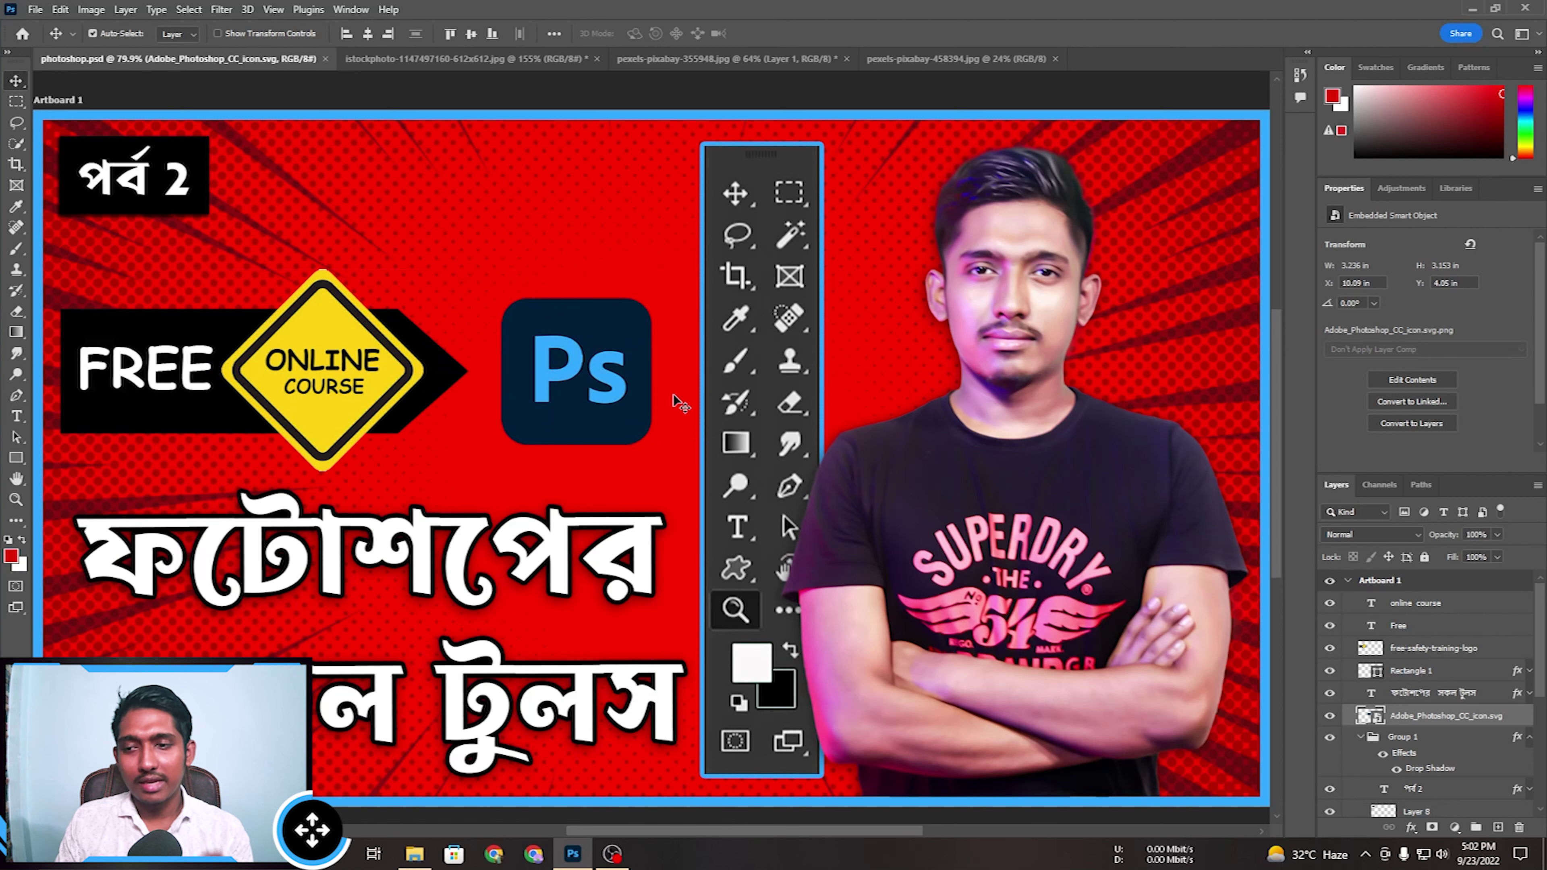
# Move the পর্ব 2 text right off its black box, then move Layer 8's box beside it.
pyautogui.moveTo(1053, 449); pyautogui.dragTo(1053, 450)
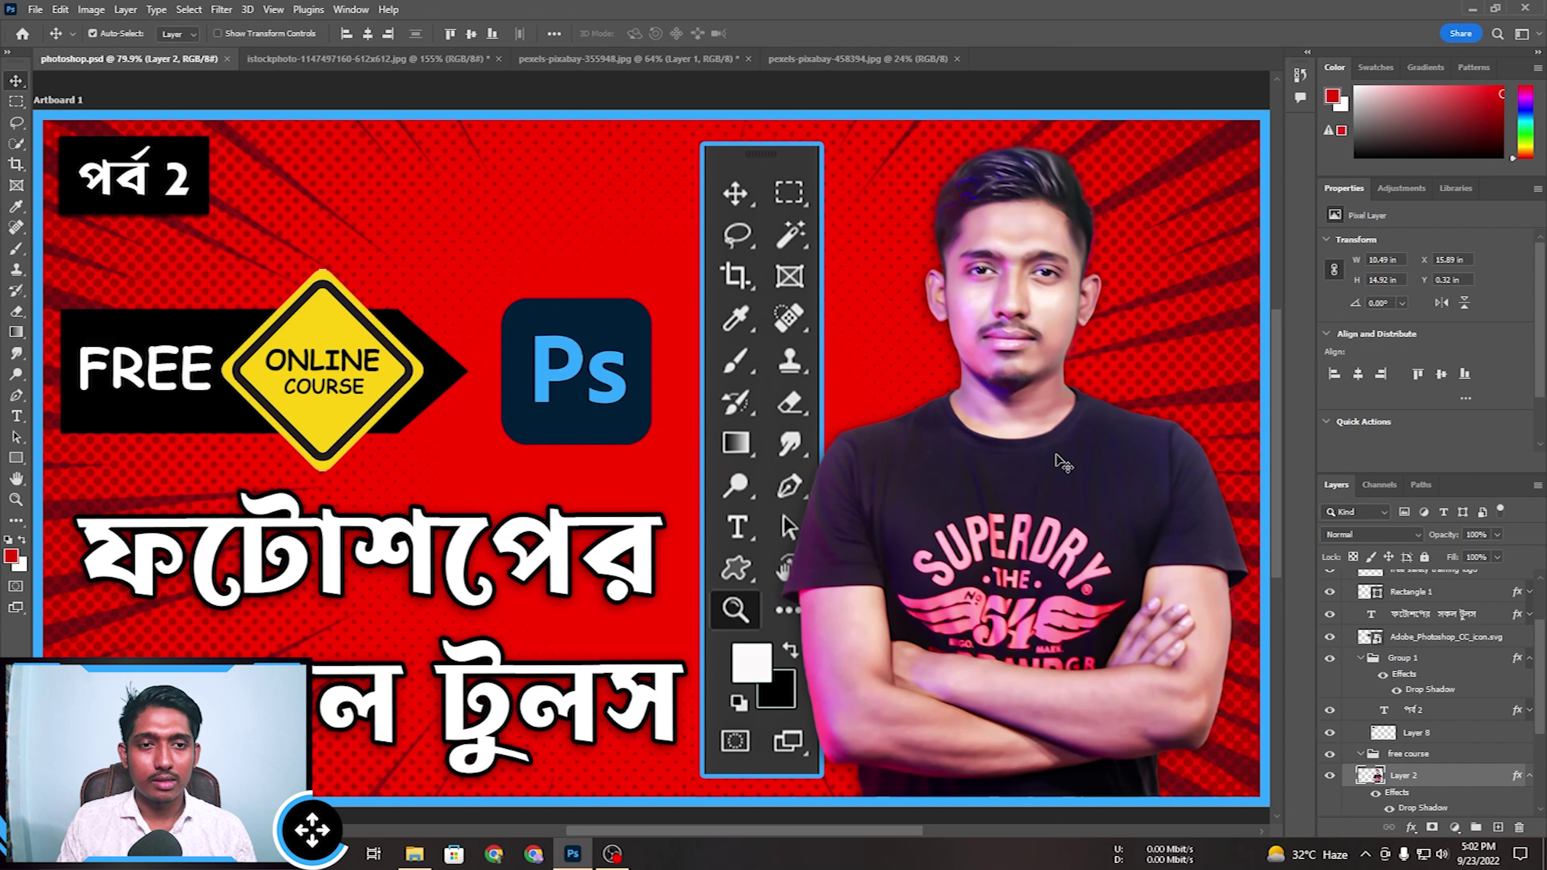
pyautogui.click(577, 407)
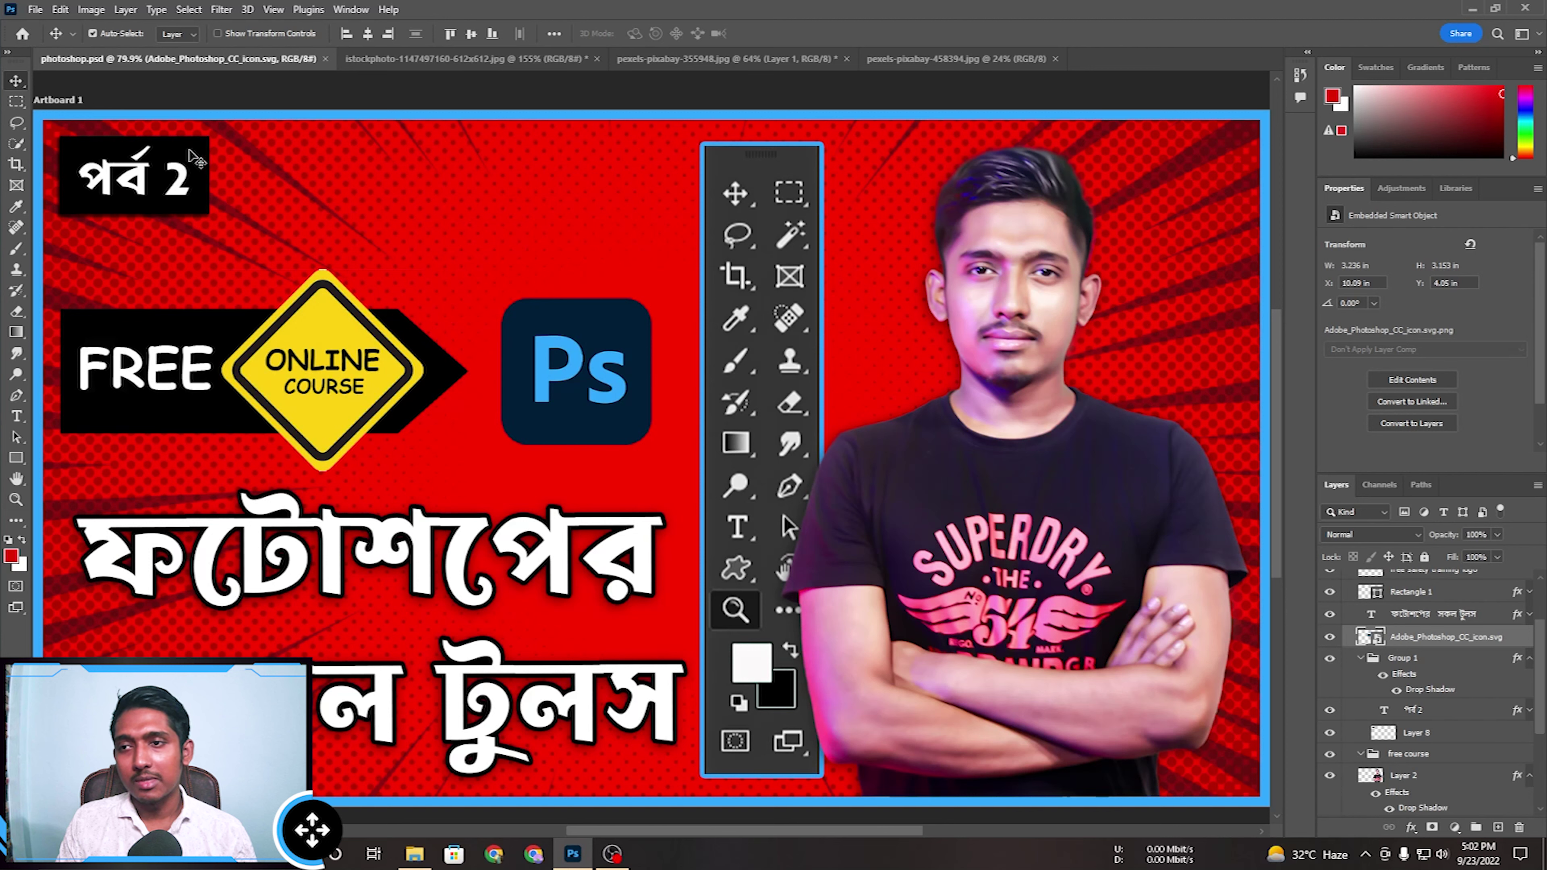
pyautogui.moveTo(149, 180); pyautogui.dragTo(381, 183)
pyautogui.moveTo(163, 184); pyautogui.dragTo(633, 203)
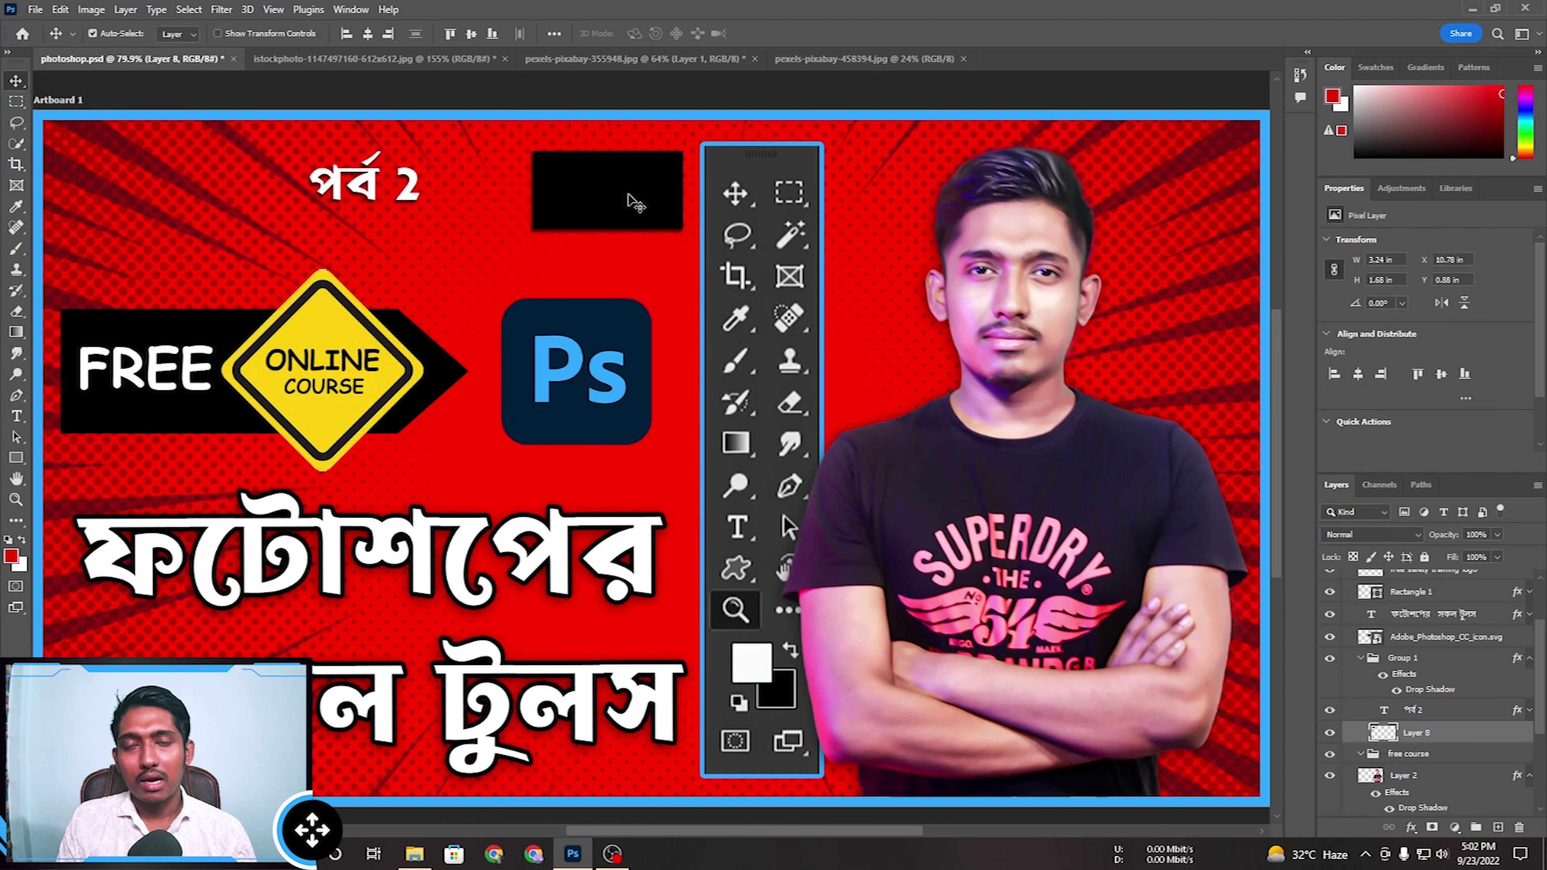
# Undo both moves, then drag the পর্ব 2 text off its box twice, undoing each time.
pyautogui.hotkey('ctrl', 'z')
pyautogui.hotkey('ctrl', 'z')
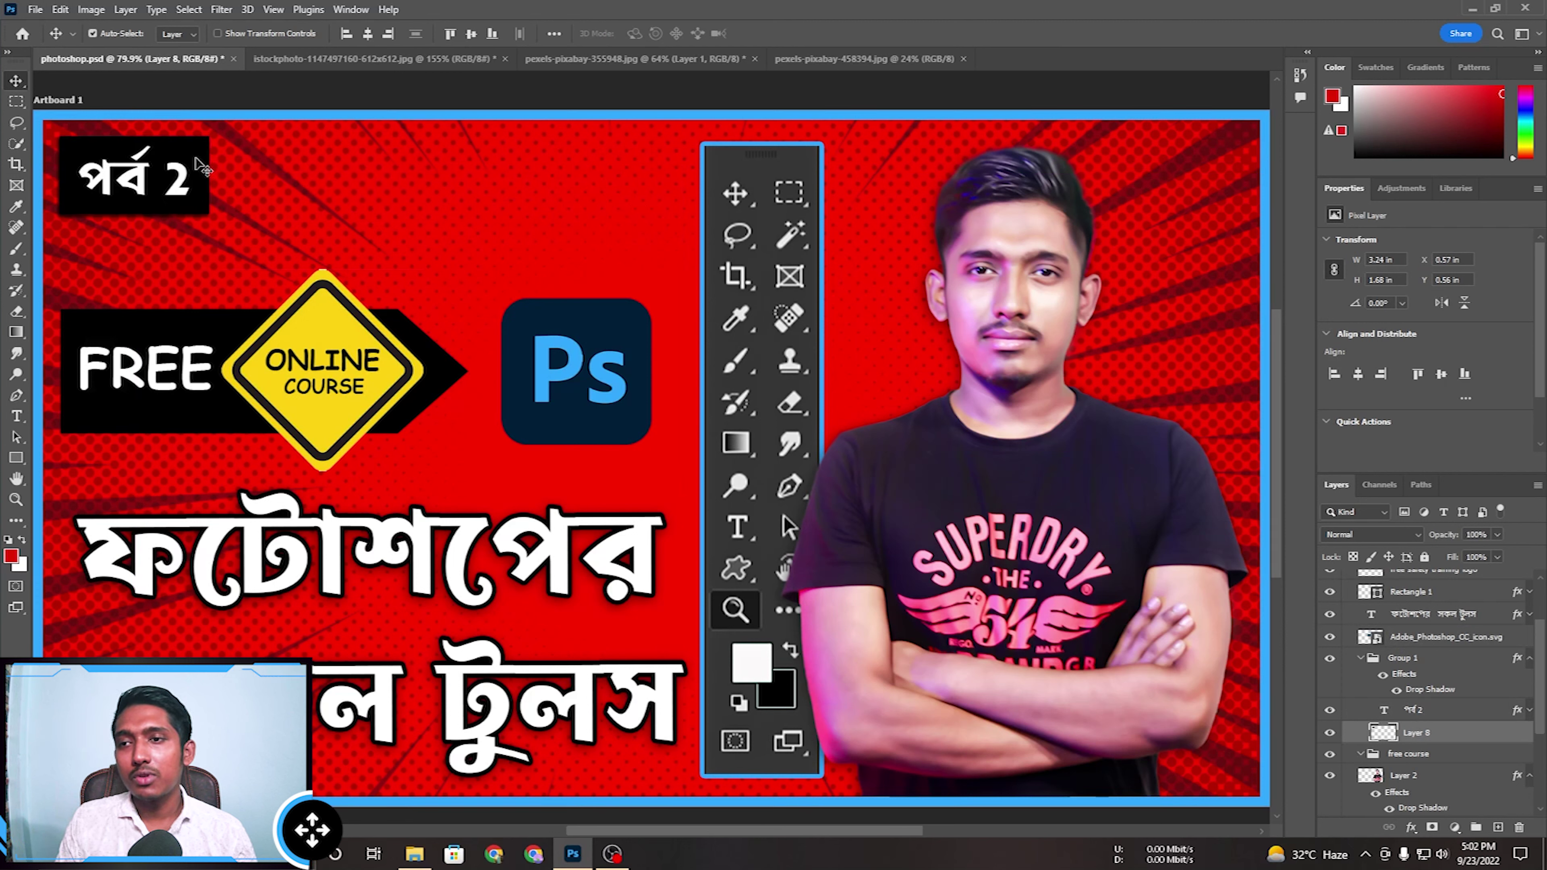
pyautogui.moveTo(108, 160); pyautogui.dragTo(240, 173)
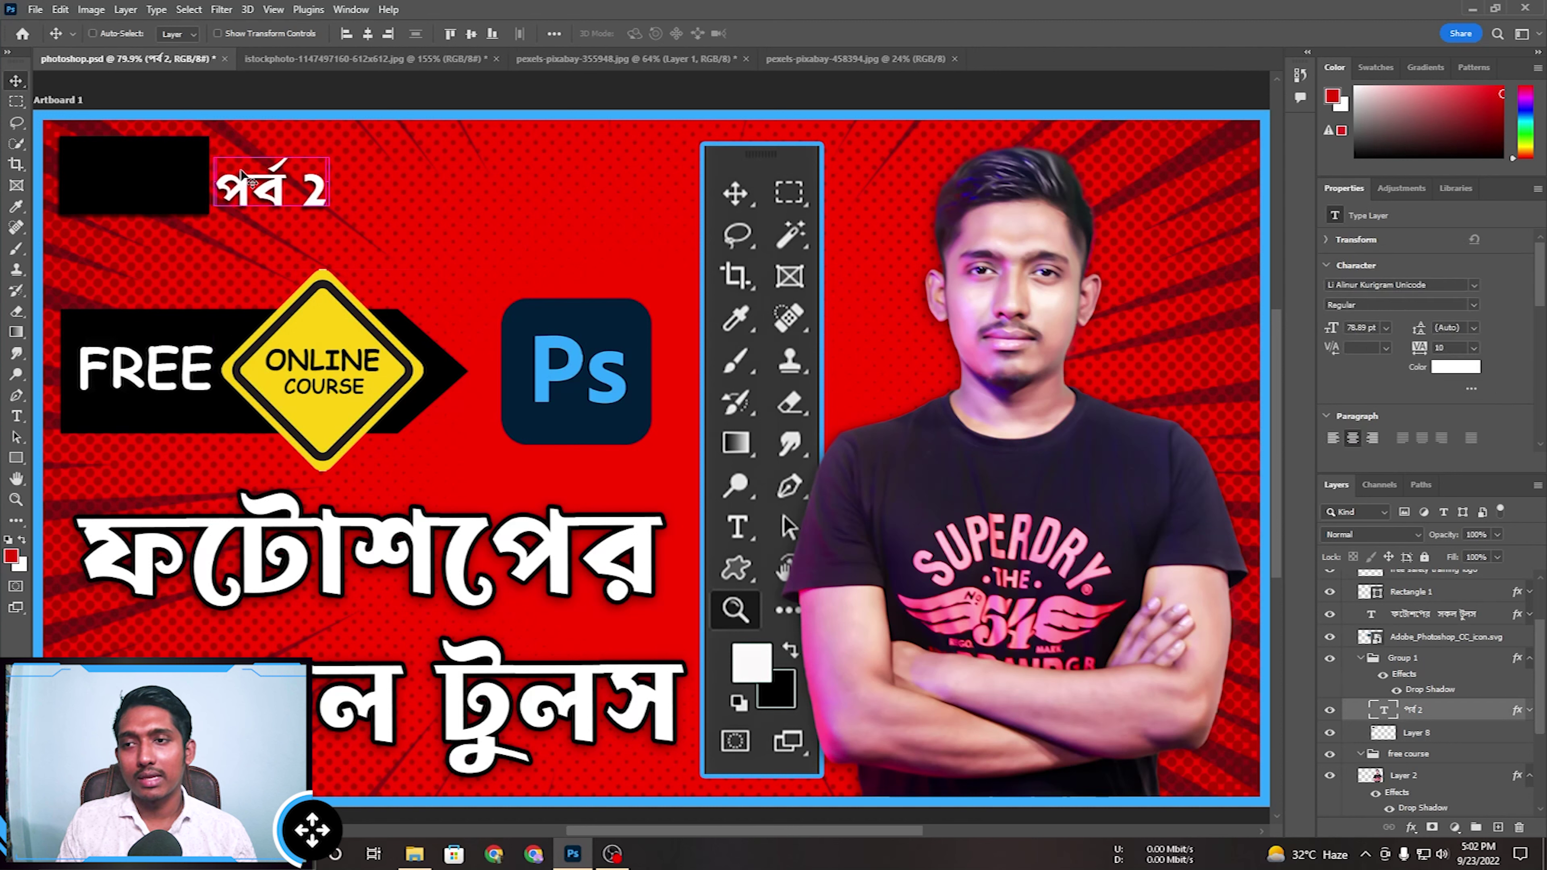
pyautogui.hotkey('ctrl', 'z')
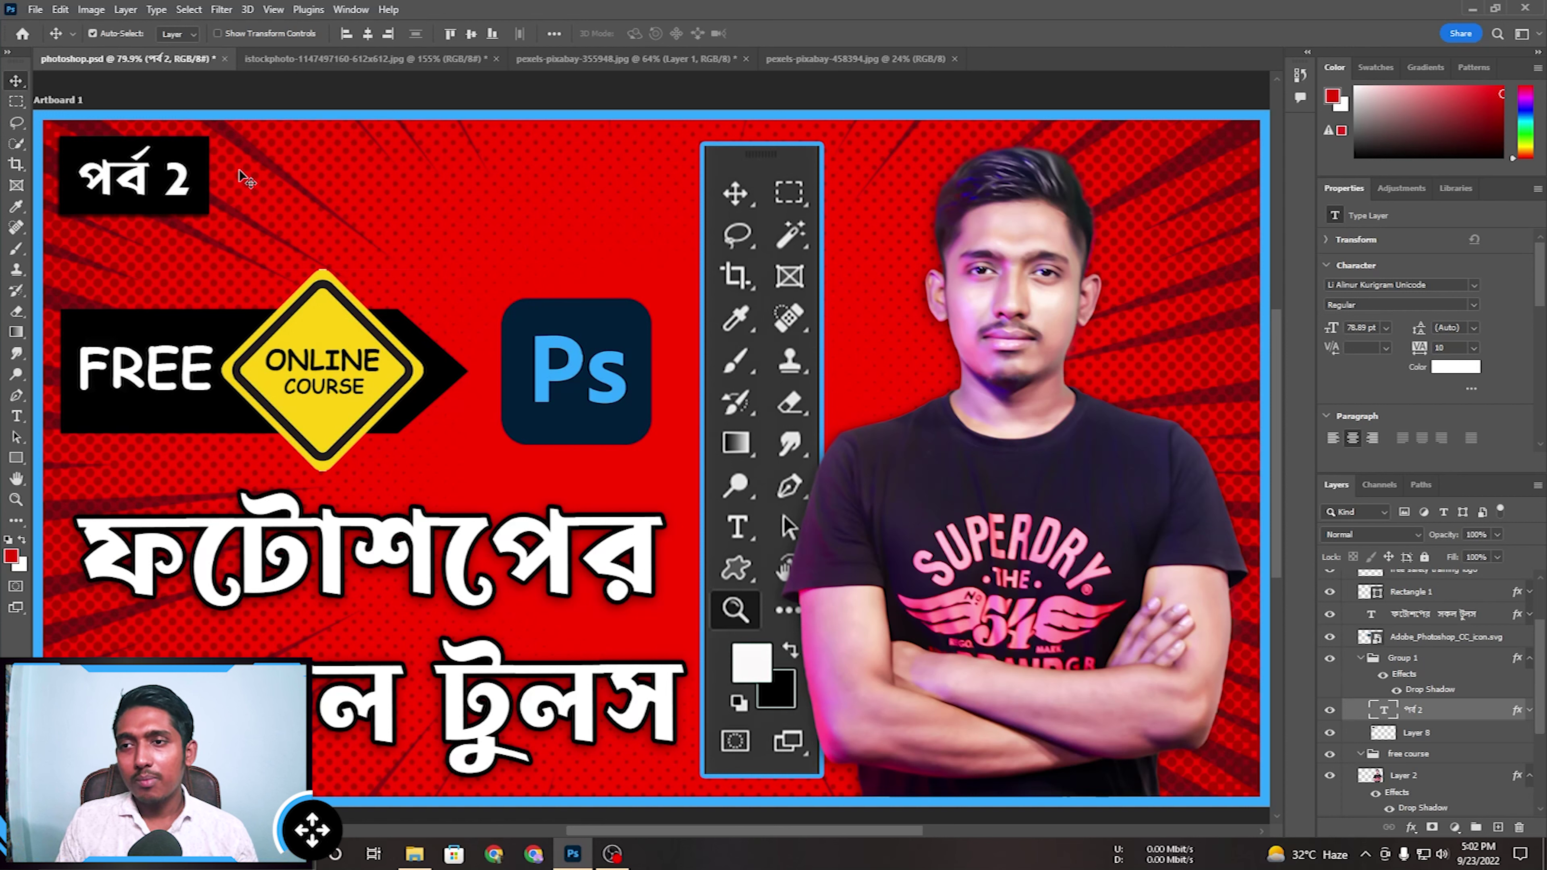
pyautogui.moveTo(115, 165); pyautogui.dragTo(192, 173)
pyautogui.hotkey('ctrl', 'z')
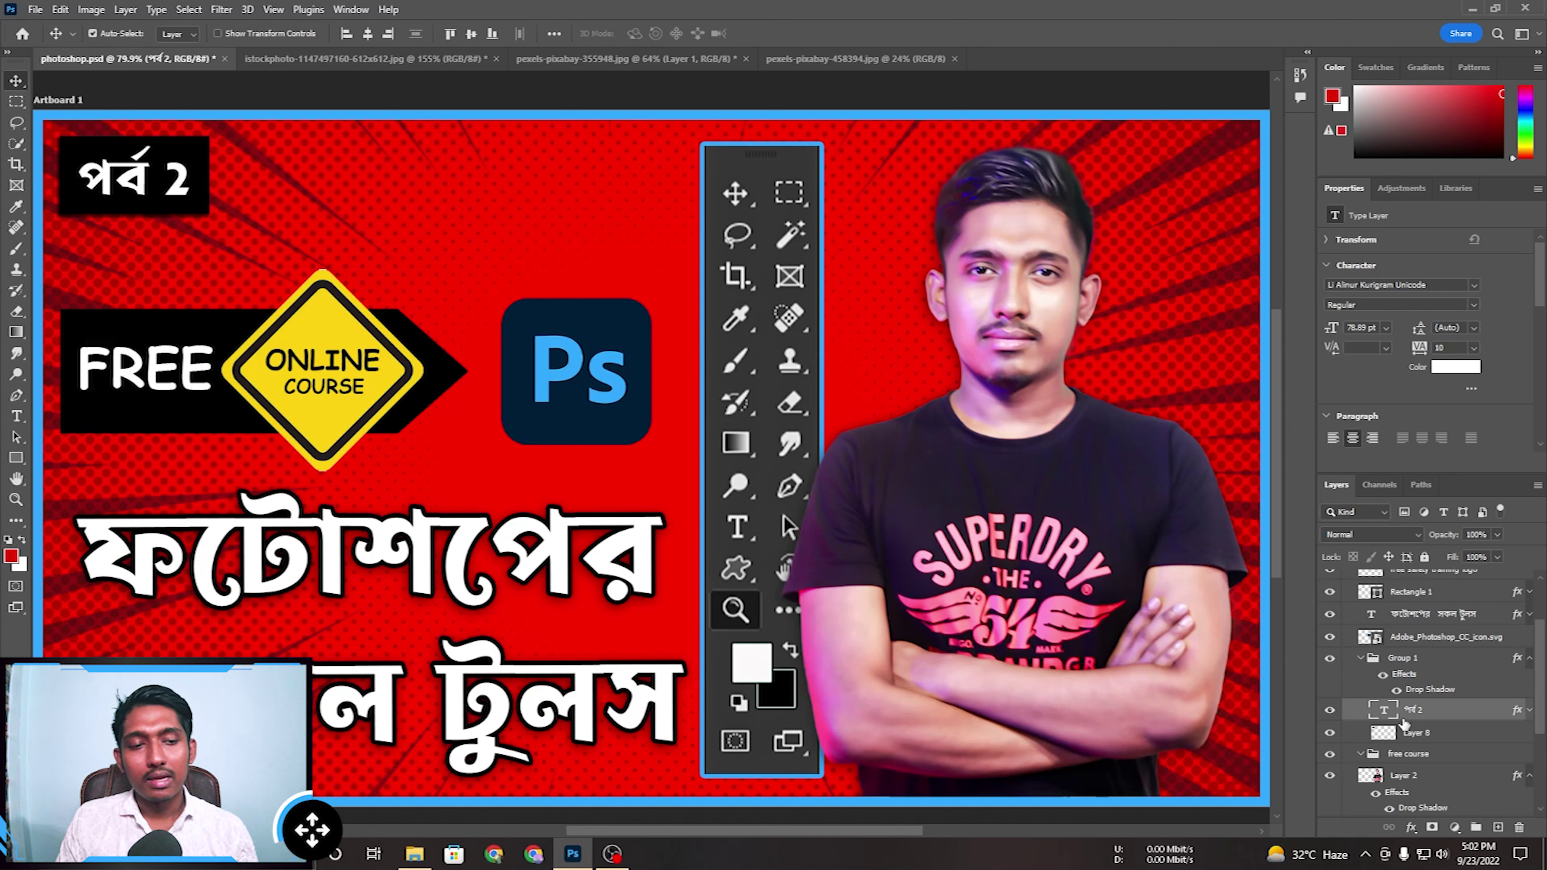
# Select Layer 8 and toggle the black box's visibility off and back on.
pyautogui.click(1329, 735)
pyautogui.click(1329, 735)
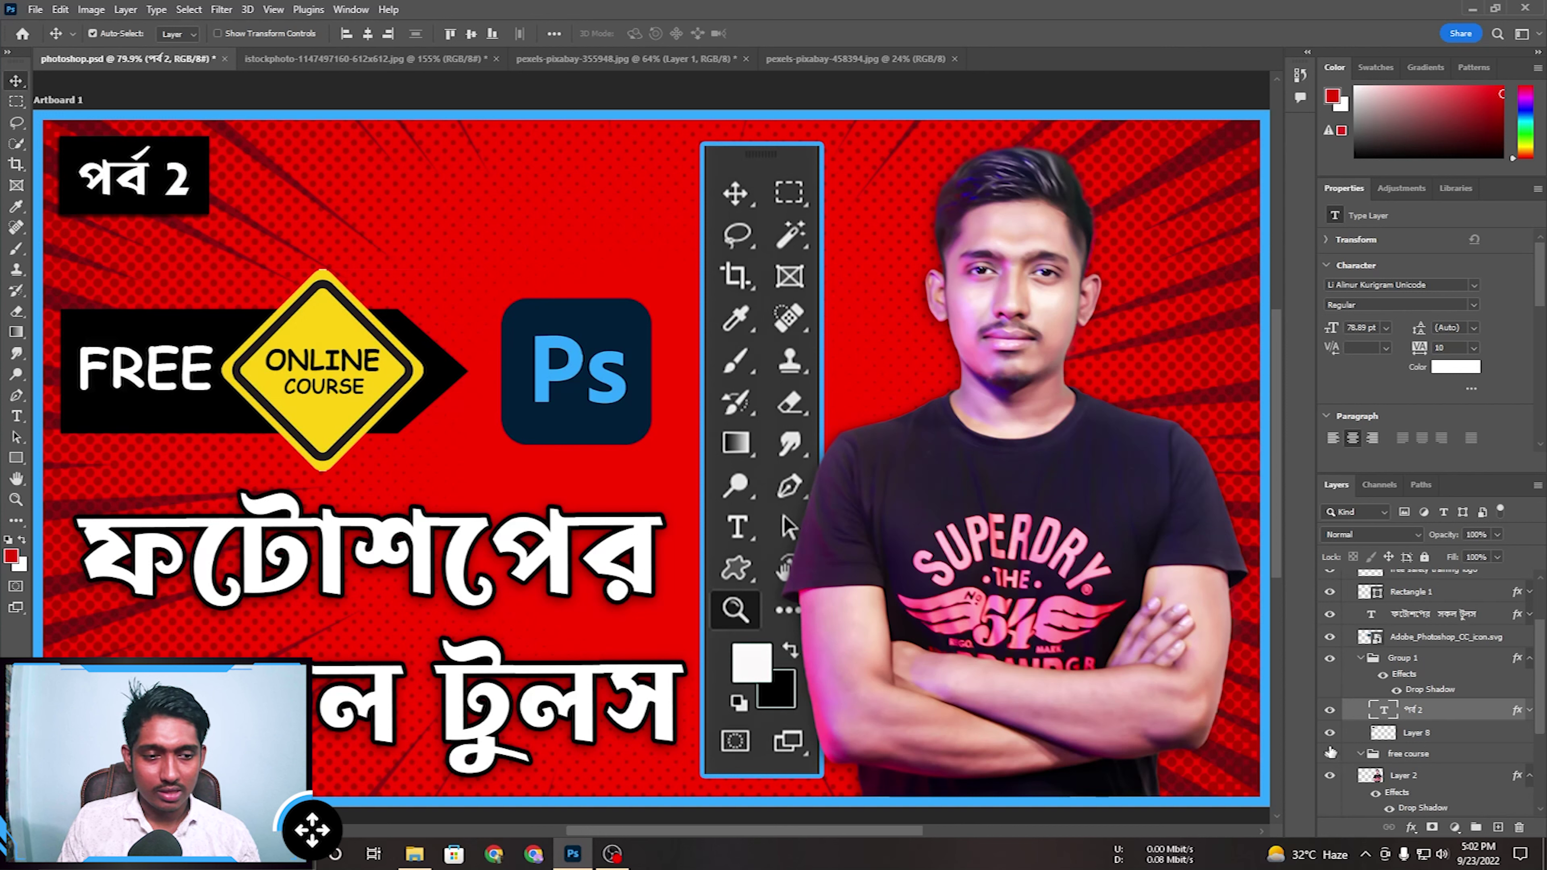
pyautogui.click(1345, 733)
pyautogui.click(1329, 734)
pyautogui.click(1329, 734)
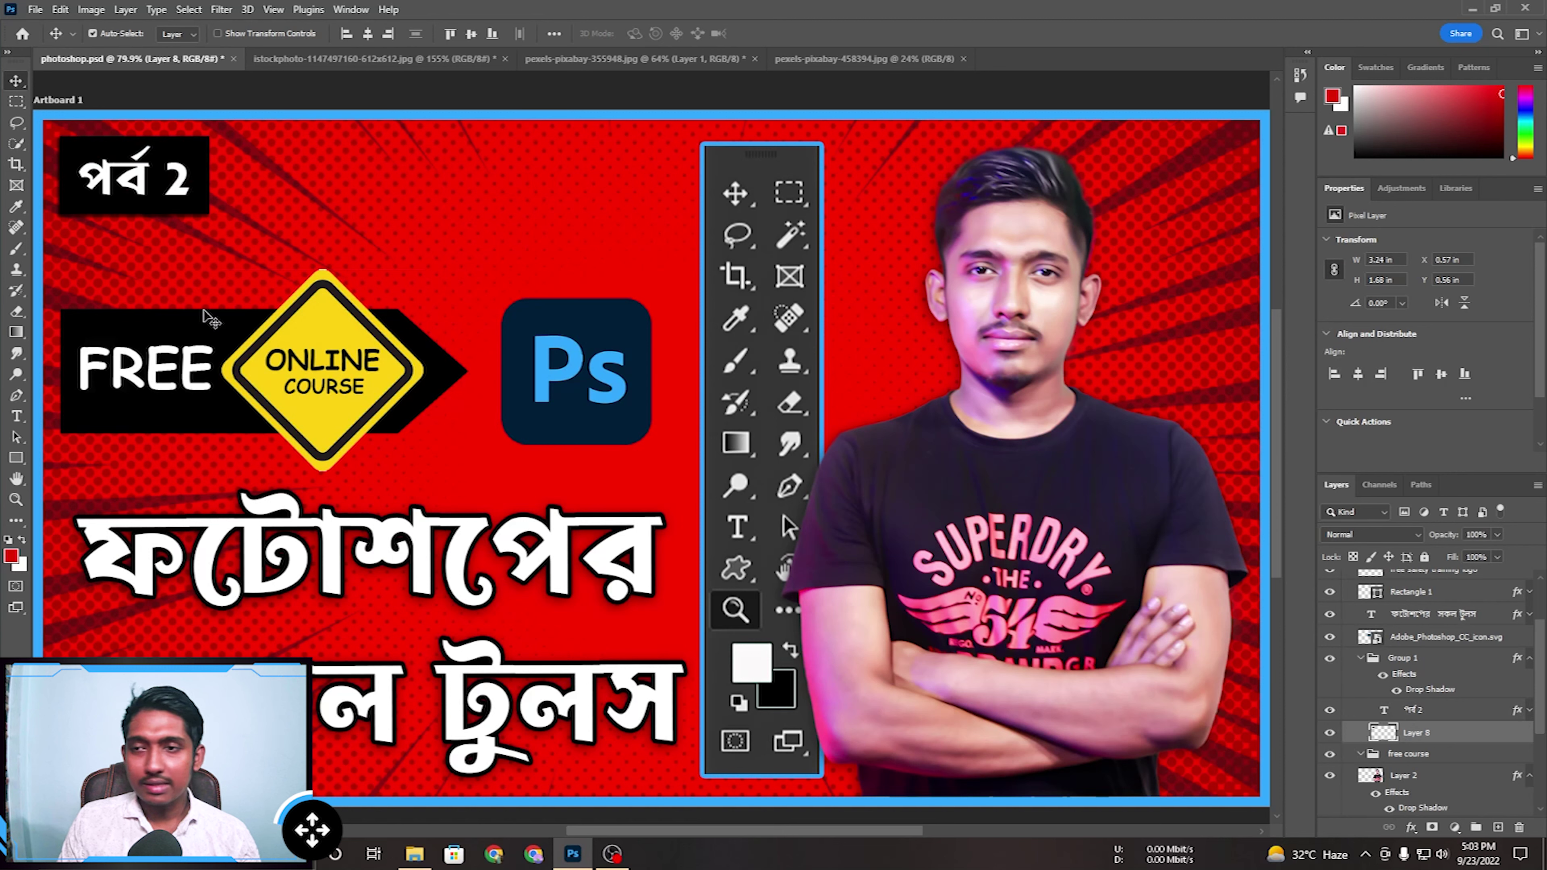
# Undo another trial text move, re-toggle Layer 8's visibility, and start Free Transform on the box.
pyautogui.moveTo(180, 161); pyautogui.dragTo(472, 214)
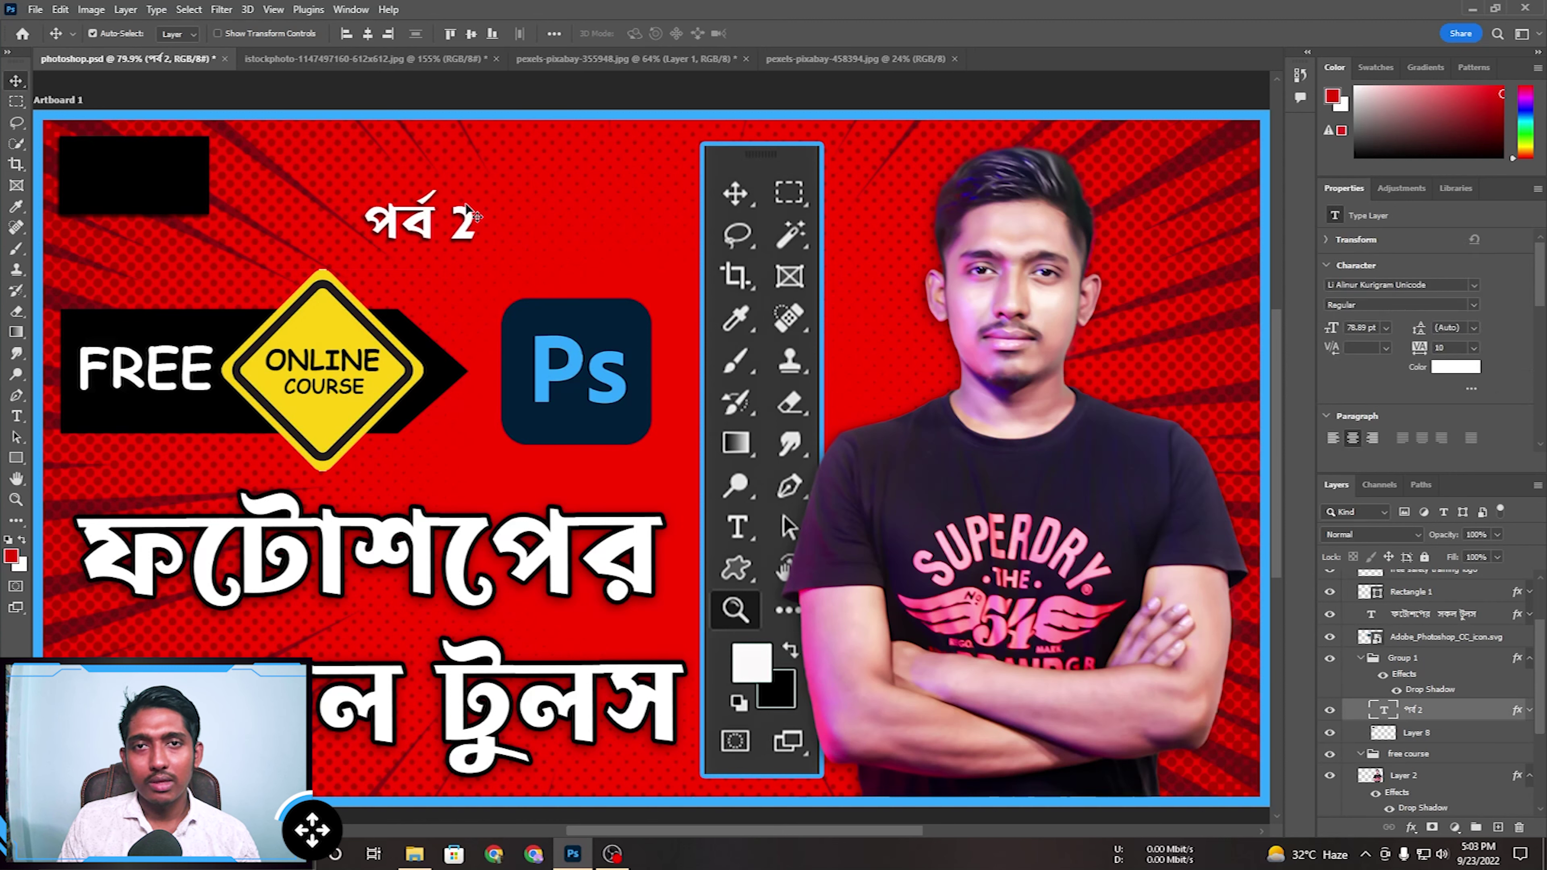
pyautogui.hotkey('ctrl', 'z')
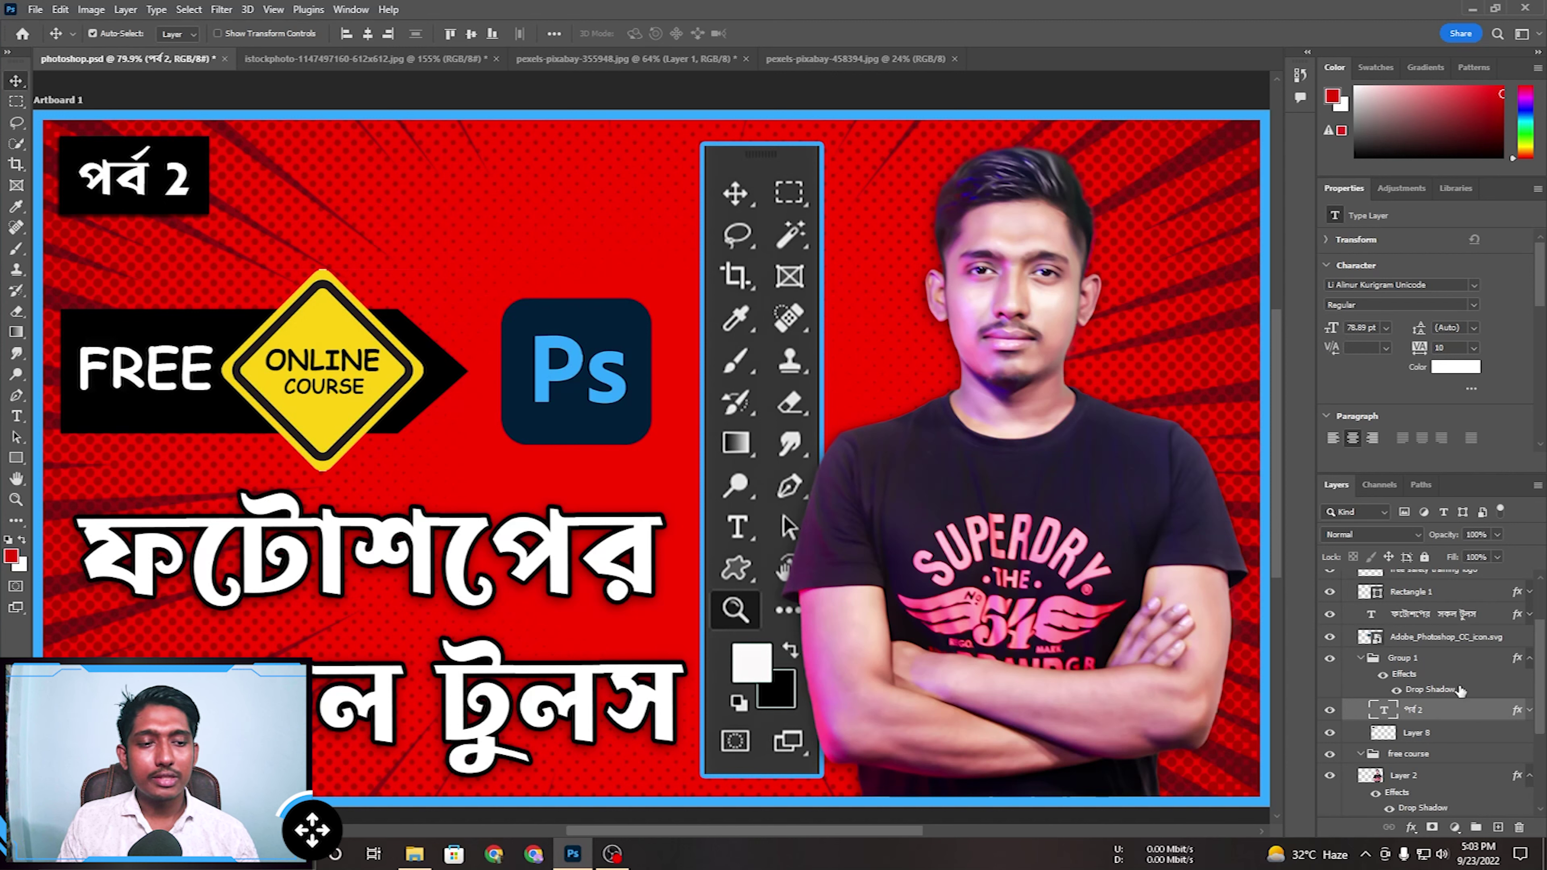
pyautogui.click(1410, 736)
pyautogui.click(1329, 731)
pyautogui.click(1329, 732)
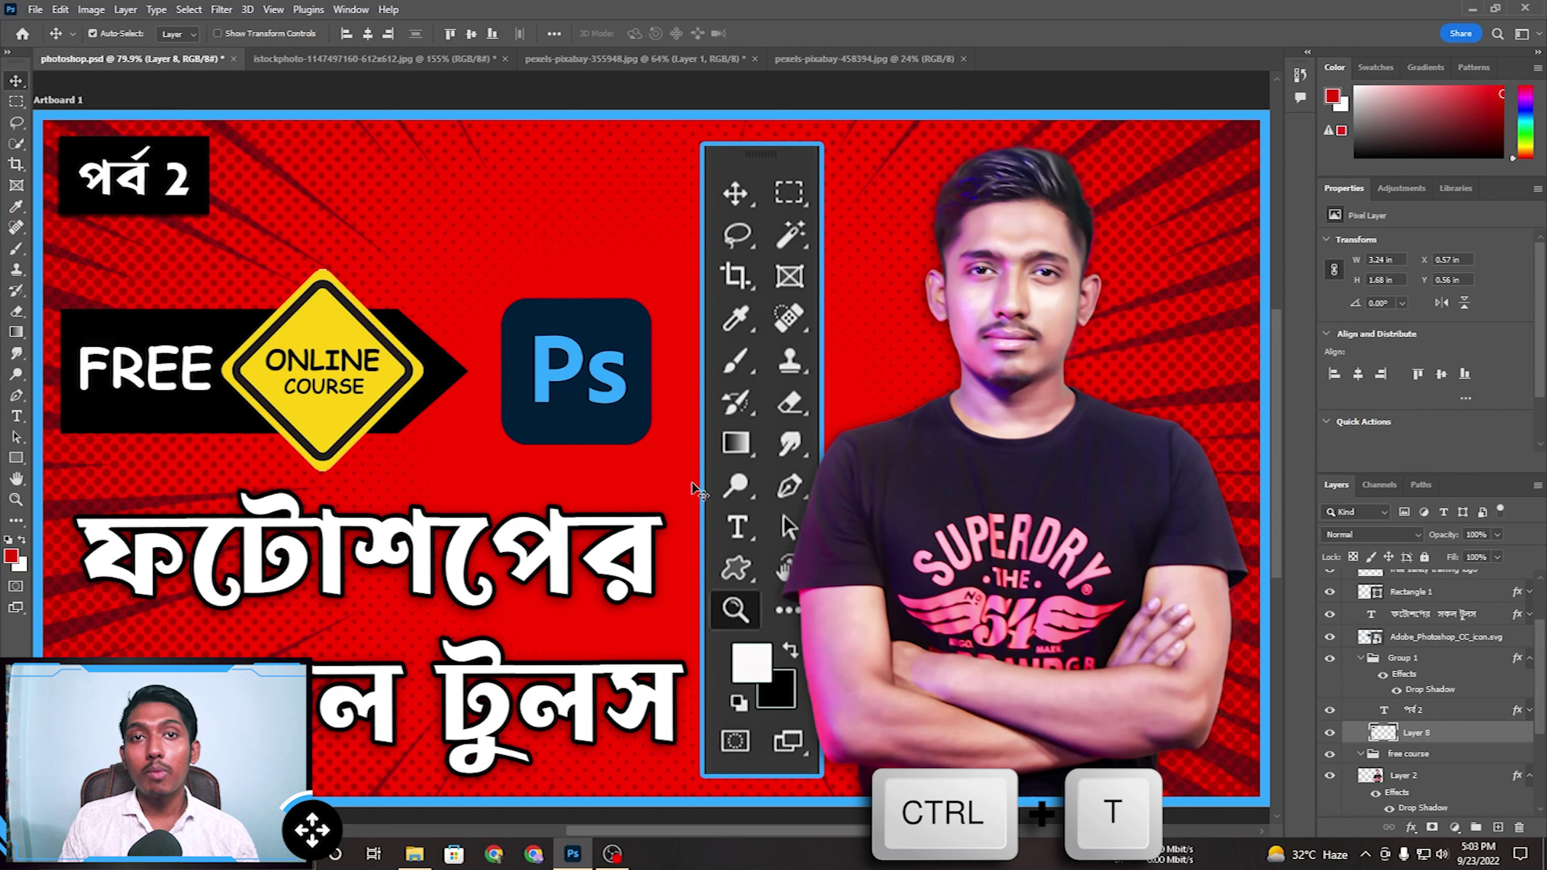
pyautogui.hotkey('ctrl', 't')
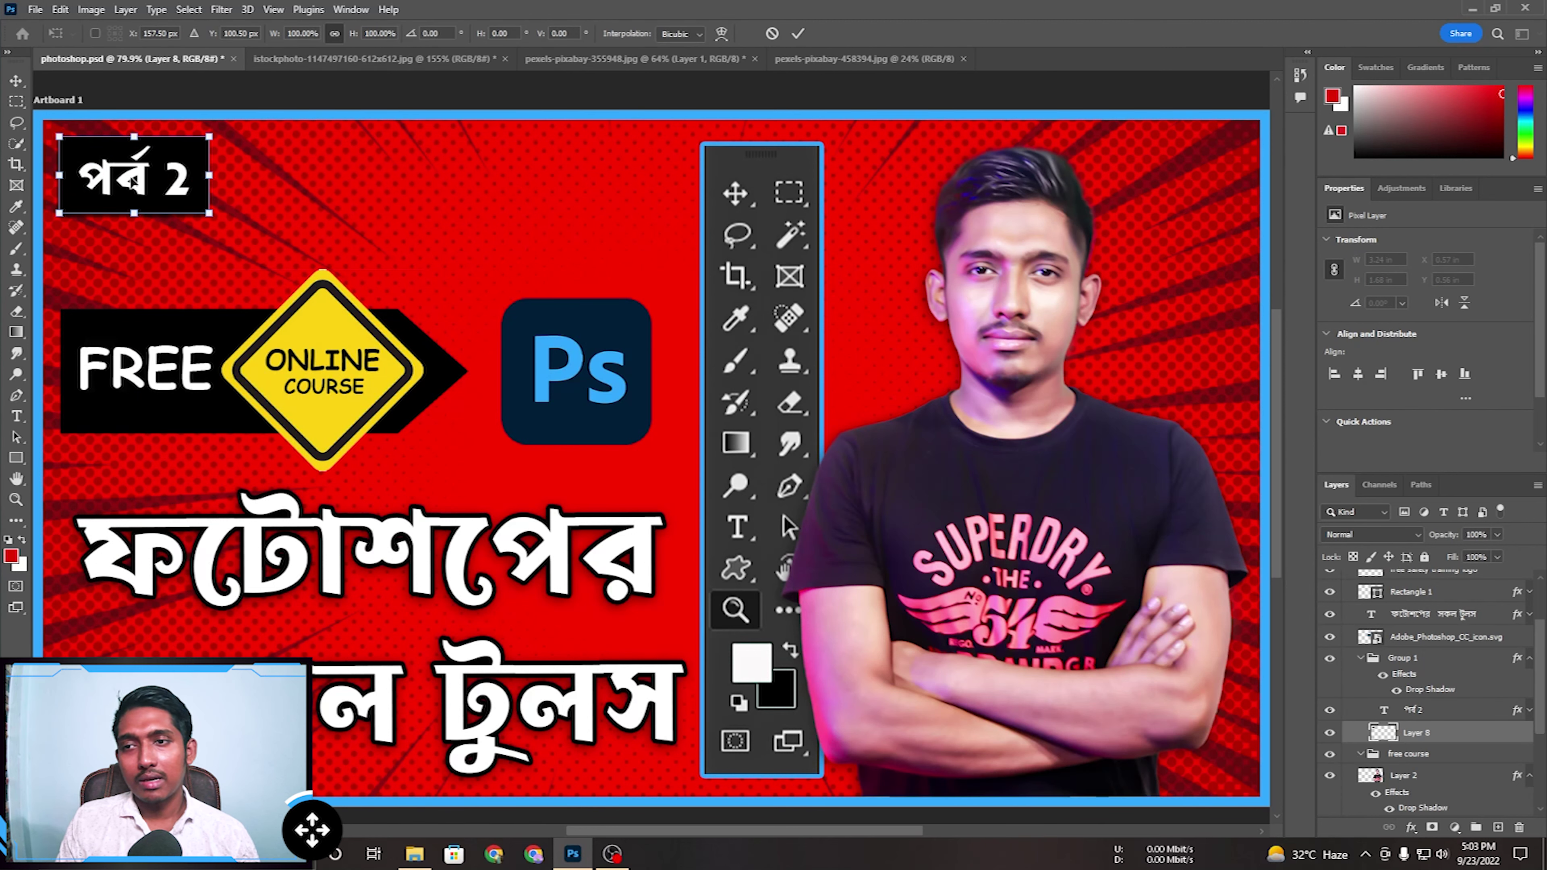
pyautogui.moveTo(132, 180); pyautogui.dragTo(466, 214)
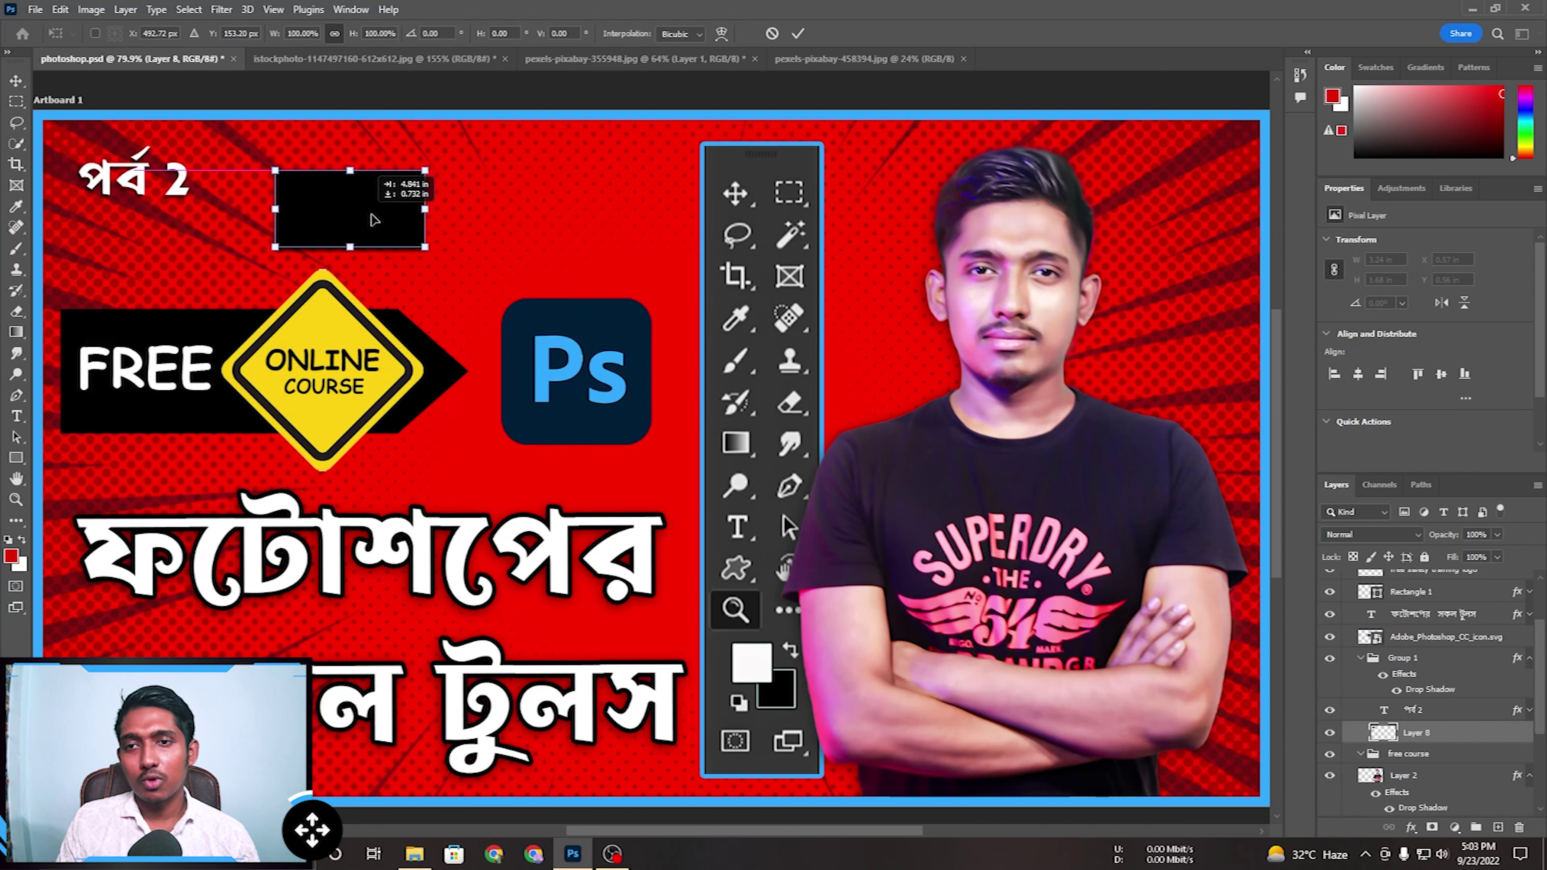
pyautogui.moveTo(543, 247); pyautogui.dragTo(713, 297)
pyautogui.hotkey('ctrl', 'z')
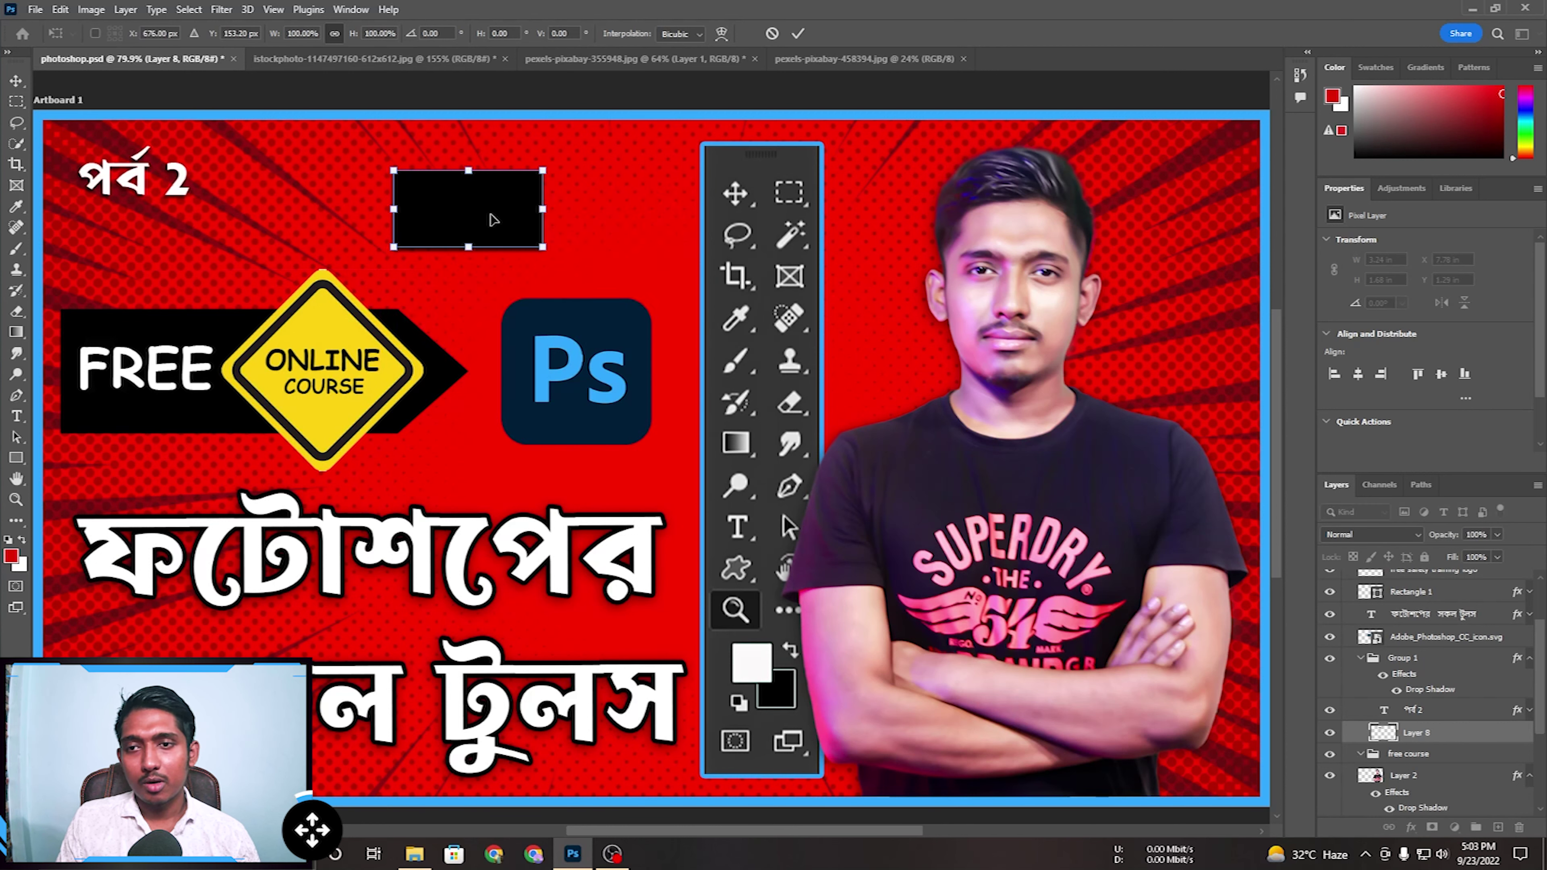
pyautogui.hotkey('ctrl', 'z')
pyautogui.click(798, 34)
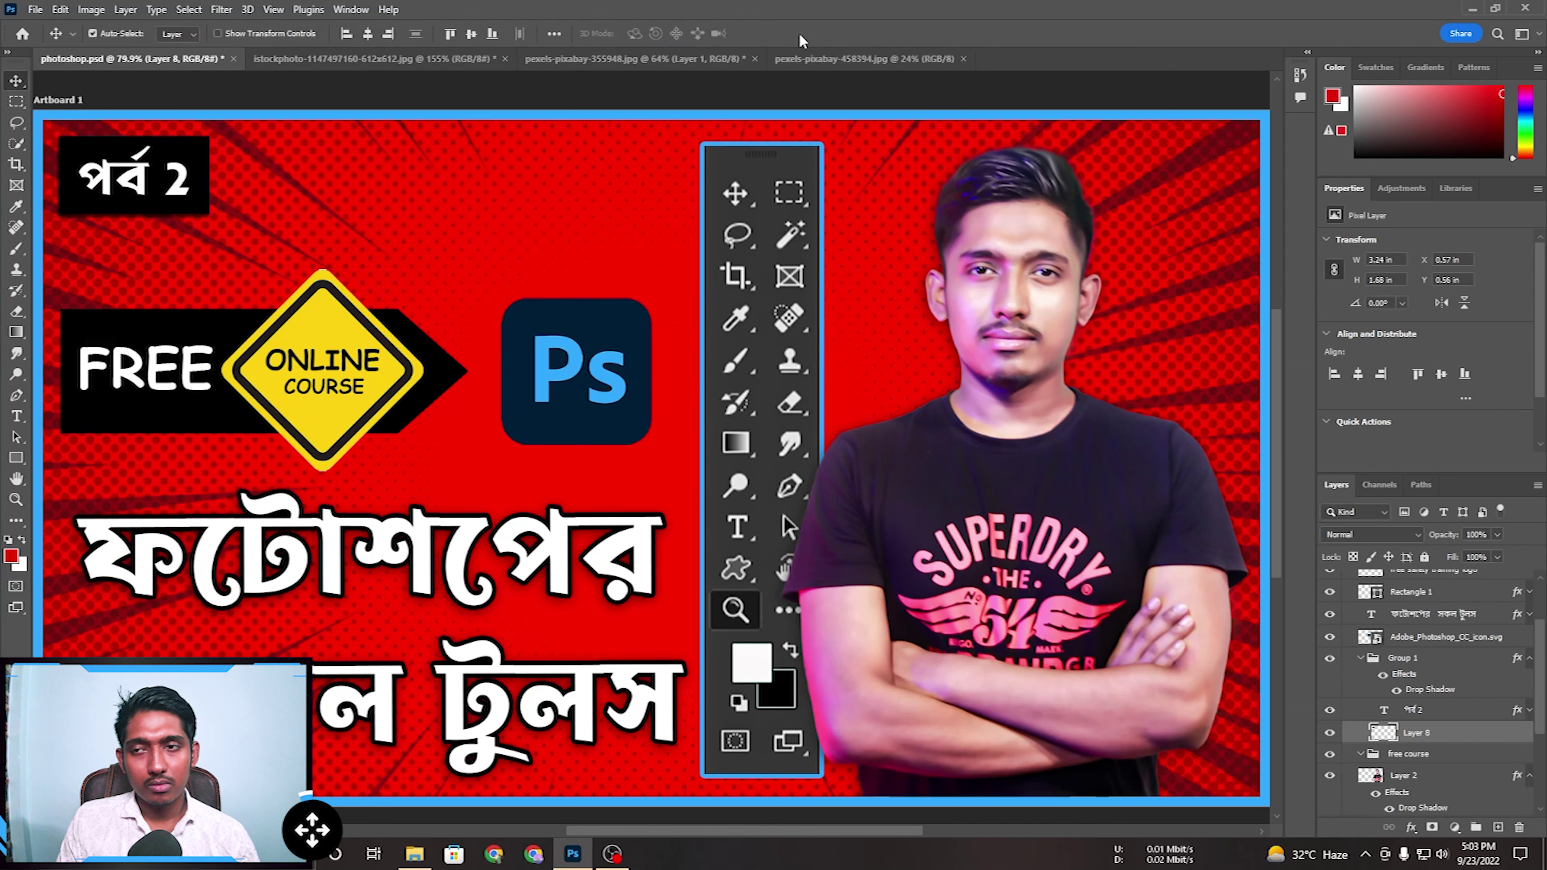
pyautogui.rightClick(579, 196)
pyautogui.press('Escape')
pyautogui.rightClick(604, 198)
pyautogui.press('Escape')
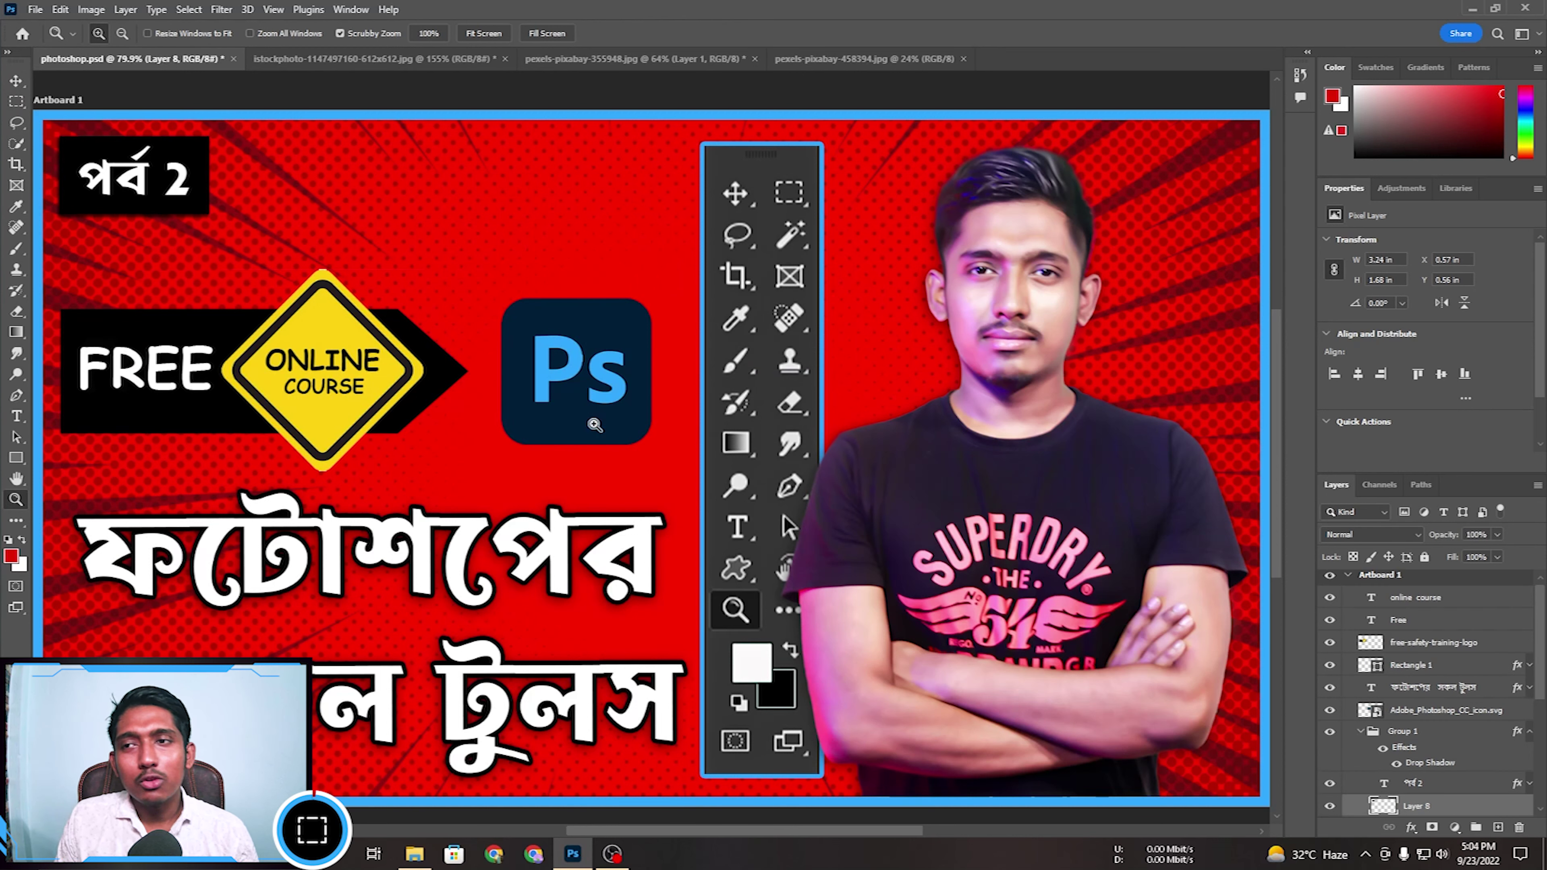
# Marquee a rectangle around the Ps logo and add a new empty layer above the online course layer.
pyautogui.click(10, 106)
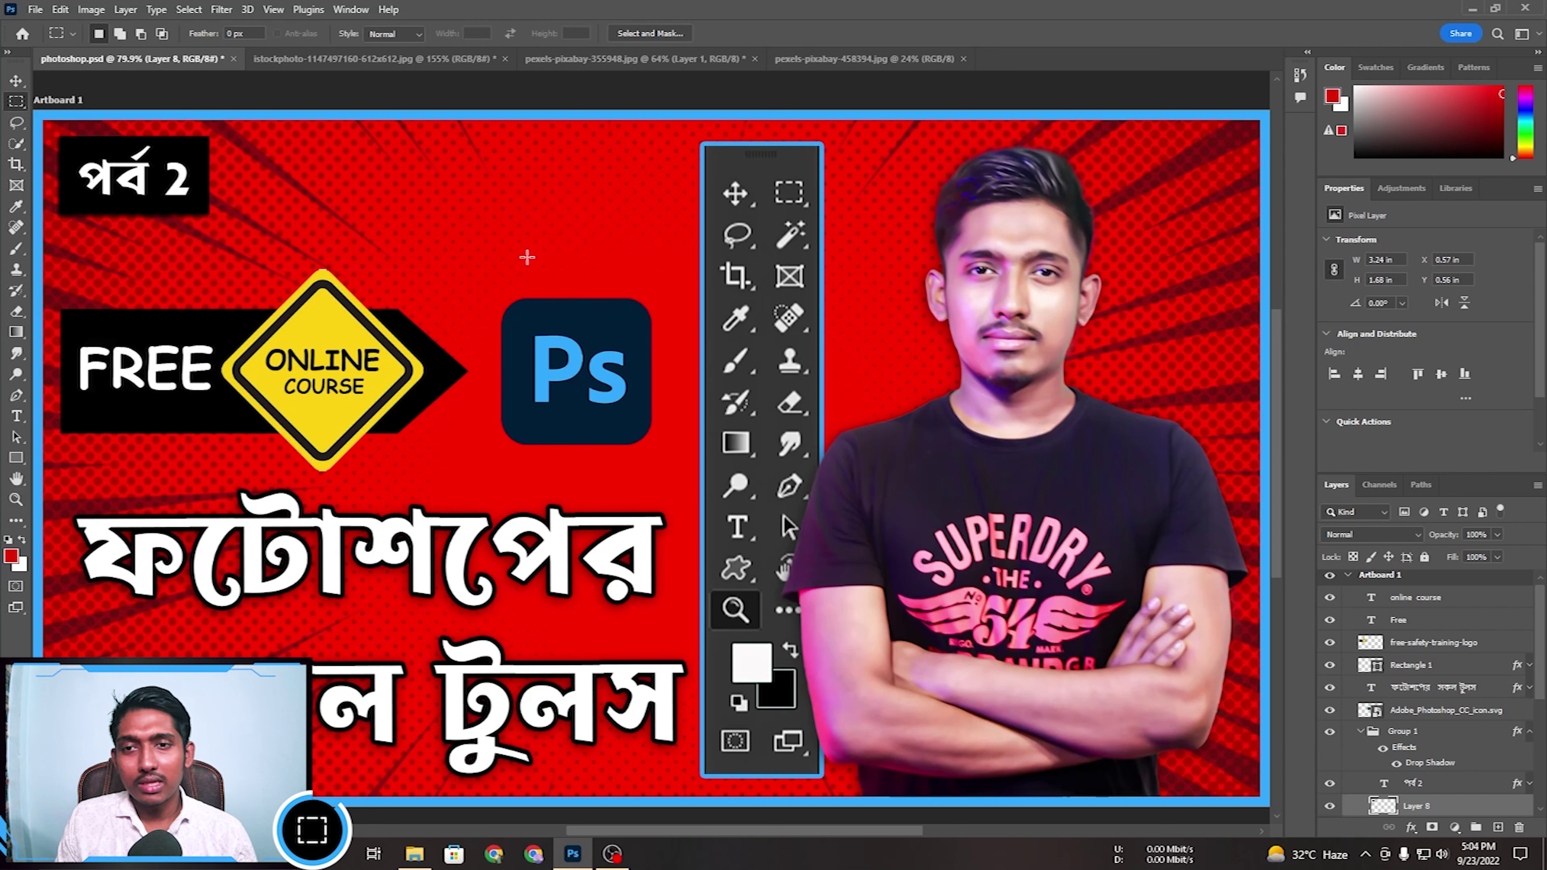
pyautogui.moveTo(458, 221)
pyautogui.mouseDown()
pyautogui.moveTo(700, 457)
pyautogui.moveTo(771, 448)
pyautogui.moveTo(744, 479)
pyautogui.mouseUp()
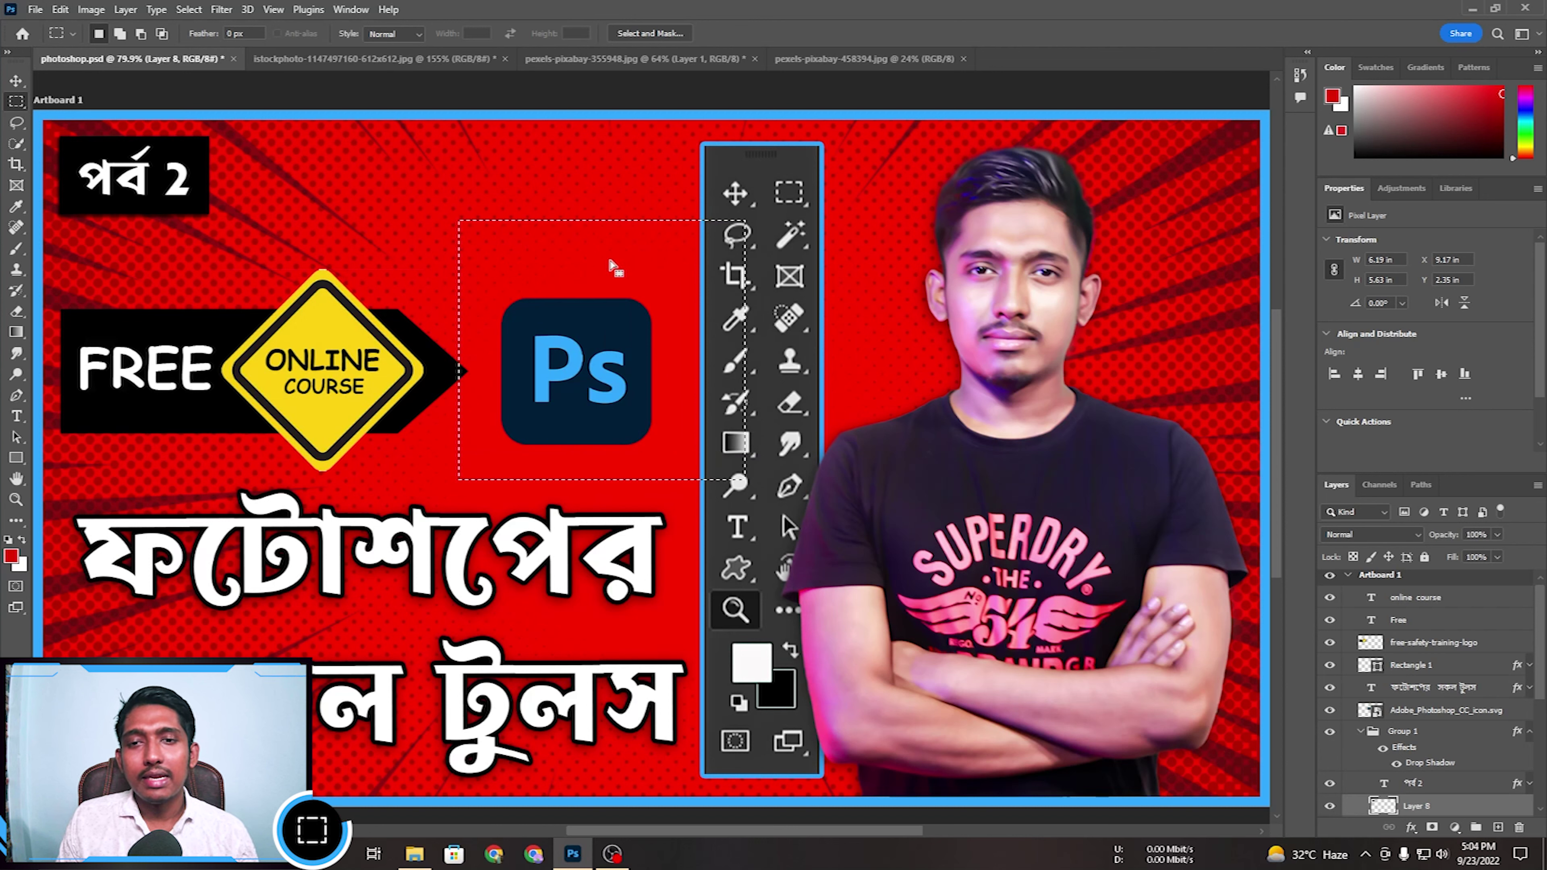
pyautogui.scroll(1, 1440, 720)
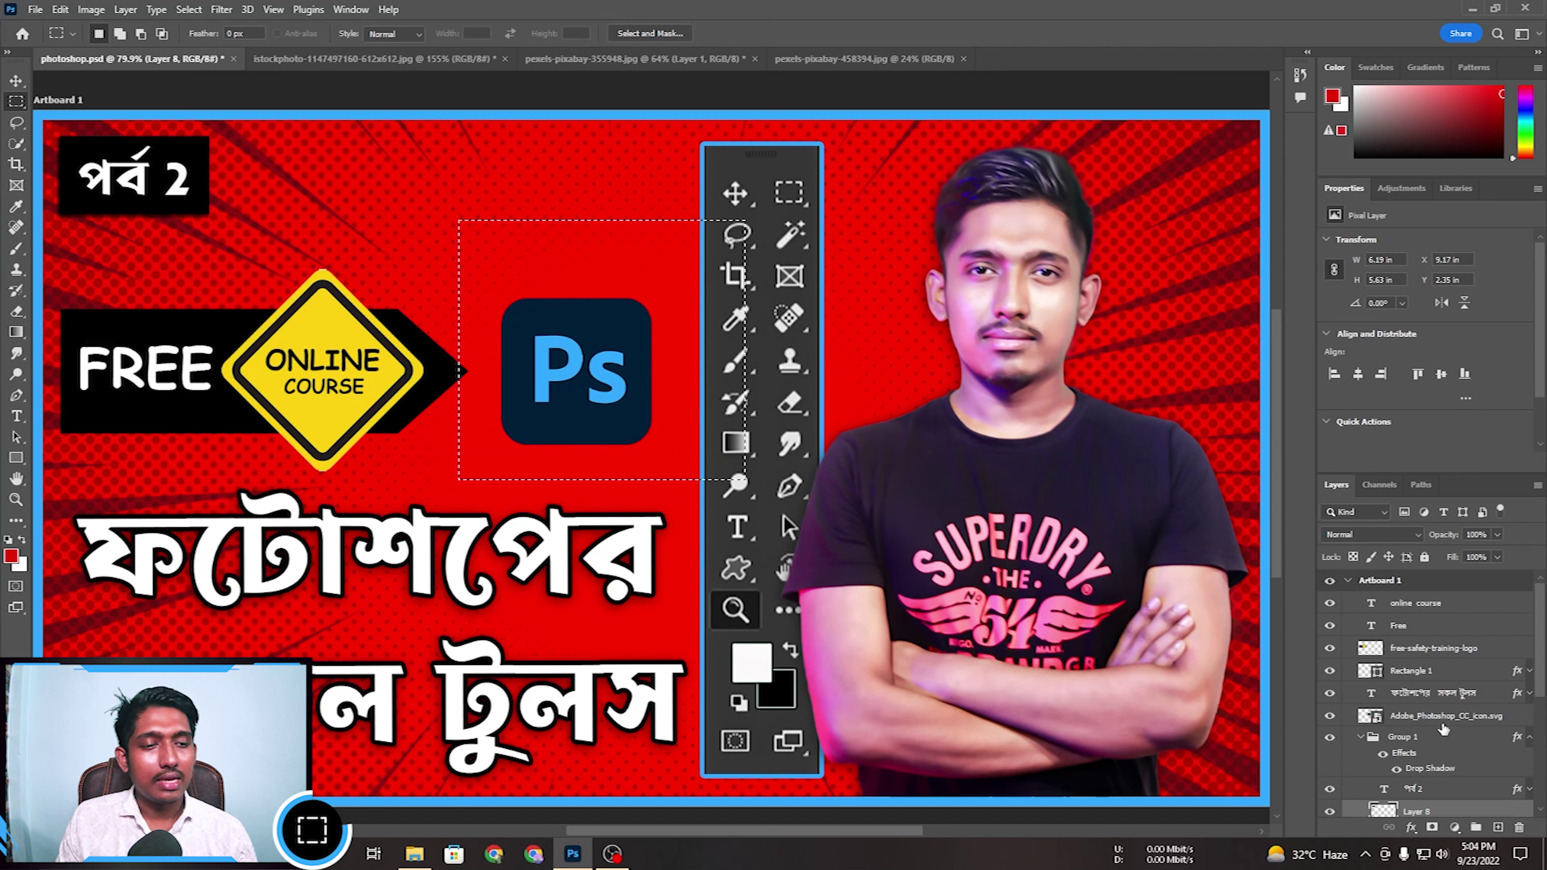
pyautogui.click(1430, 606)
pyautogui.click(1497, 827)
# Fill the rectangular selection with black (000000) on the new layer.
pyautogui.rightClick(674, 367)
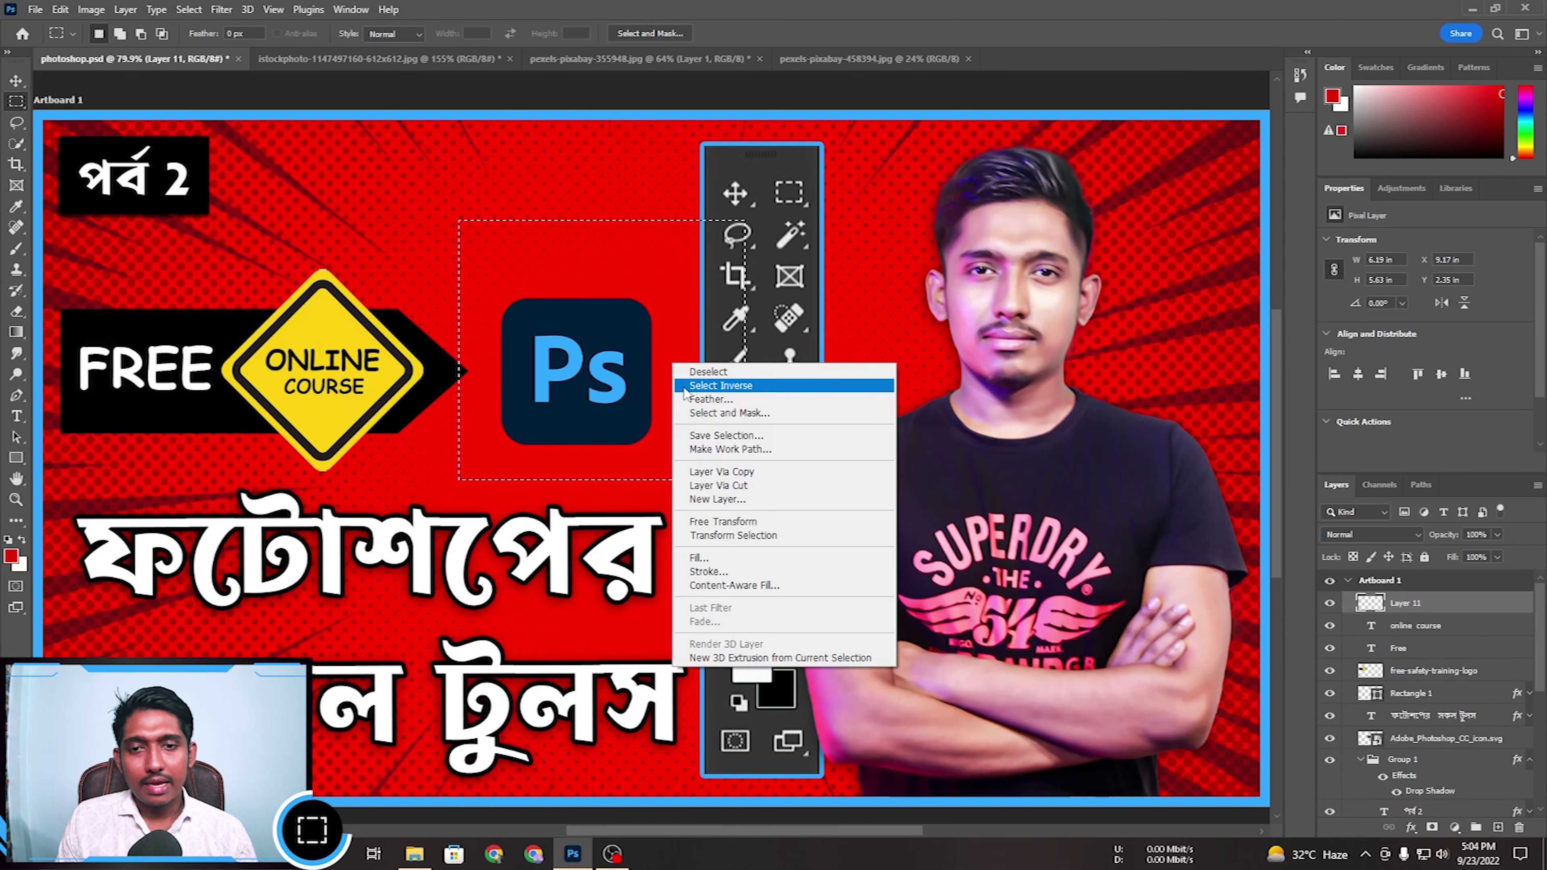
pyautogui.click(699, 557)
pyautogui.click(441, 232)
pyautogui.click(426, 227)
pyautogui.write('000000')
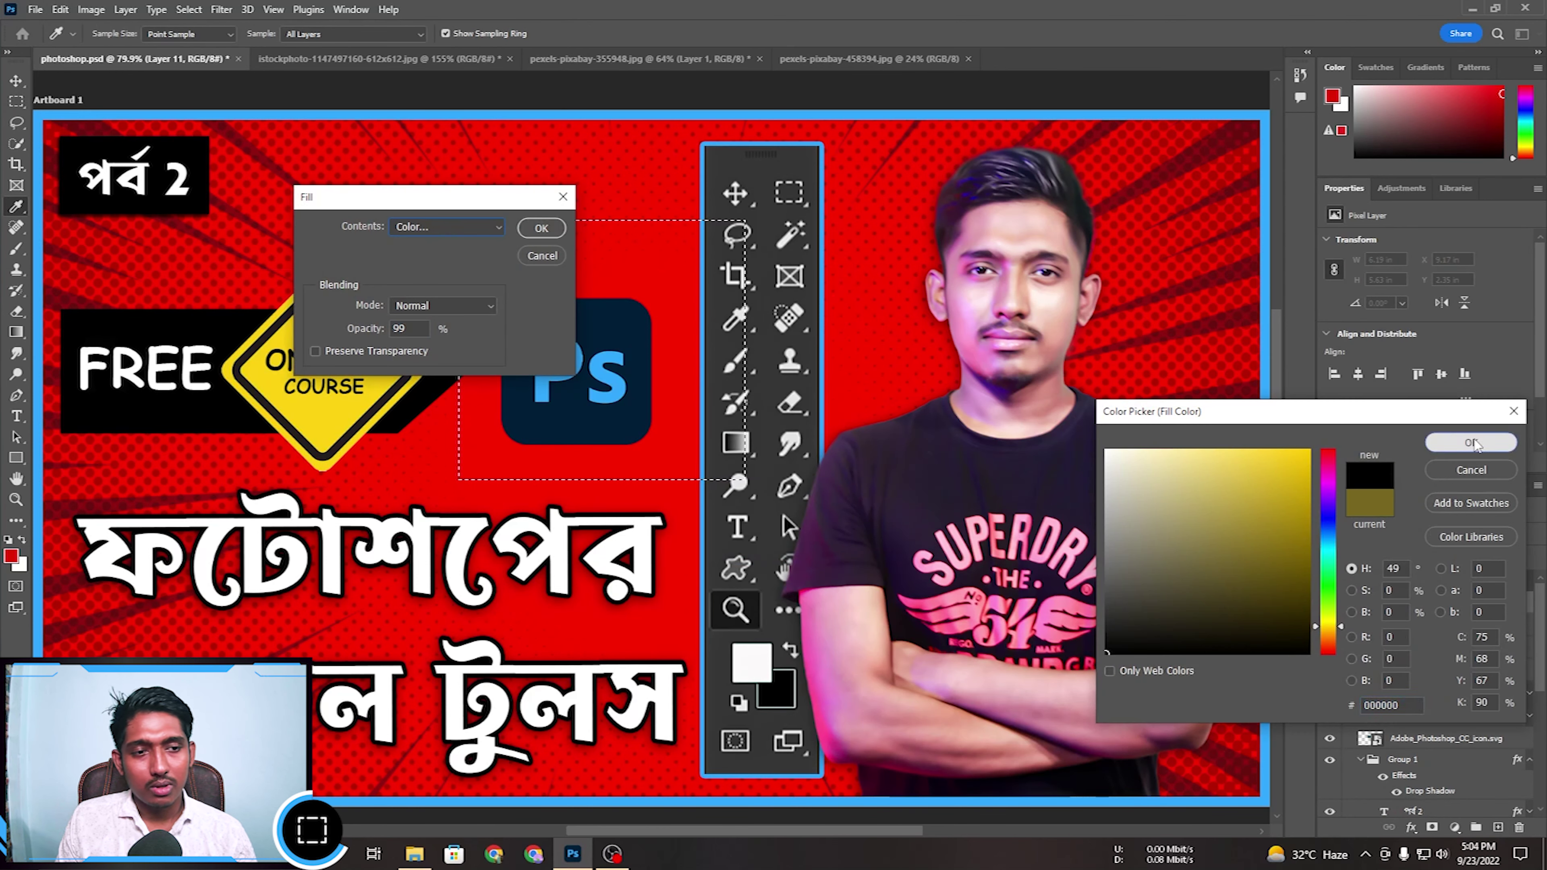
pyautogui.click(1479, 444)
pyautogui.click(541, 228)
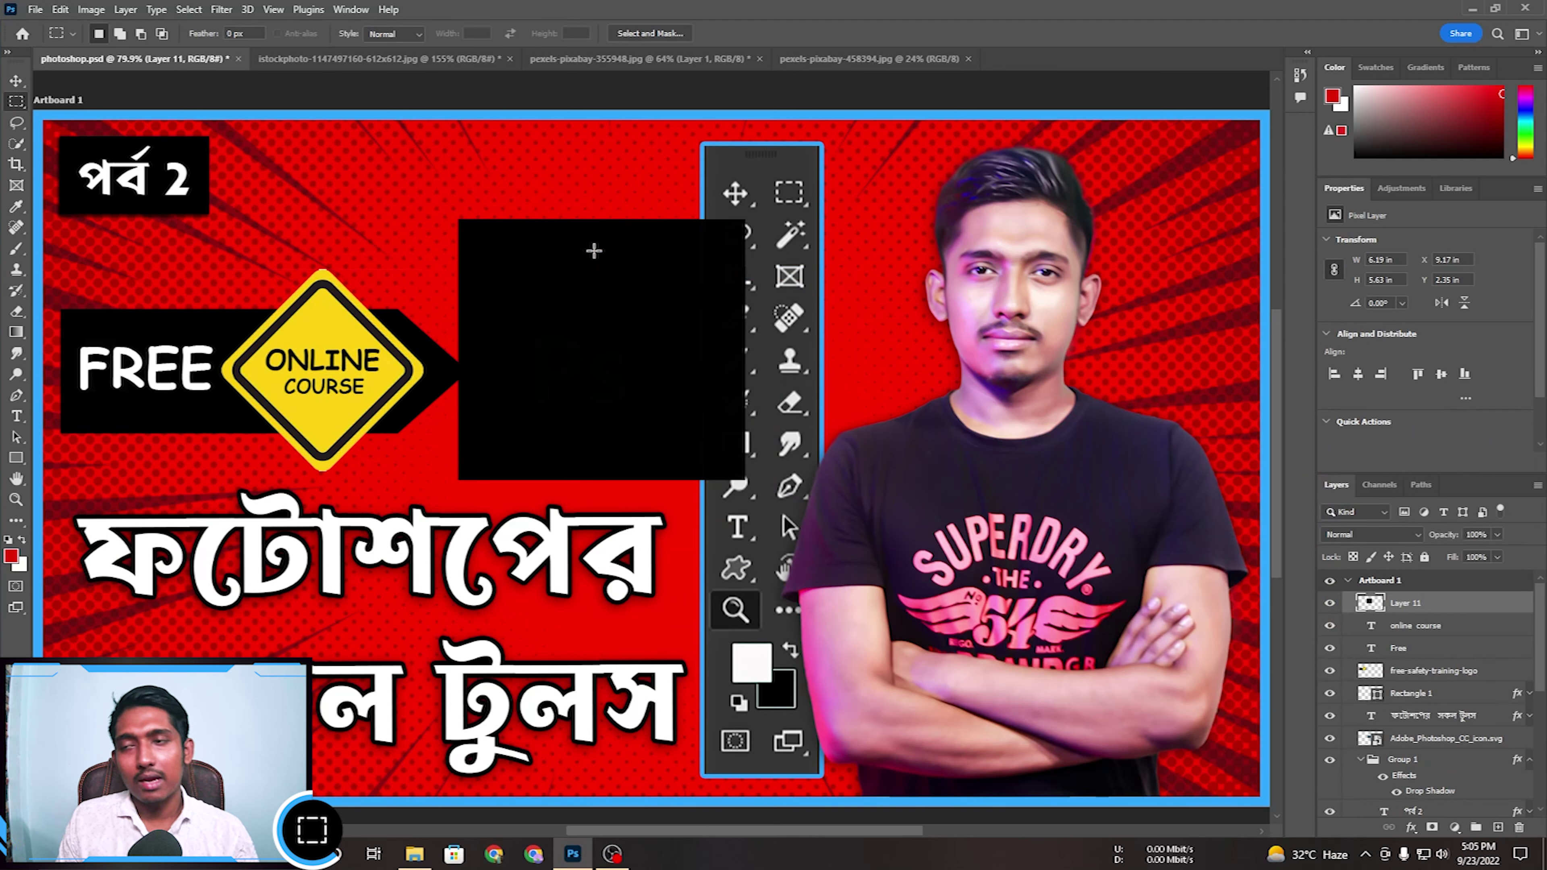
# Move the black square over the logo, delete it, and switch to the Elliptical Marquee tool.
pyautogui.moveTo(572, 251); pyautogui.dragTo(419, 269)
pyautogui.hotkey('ctrl', 't')
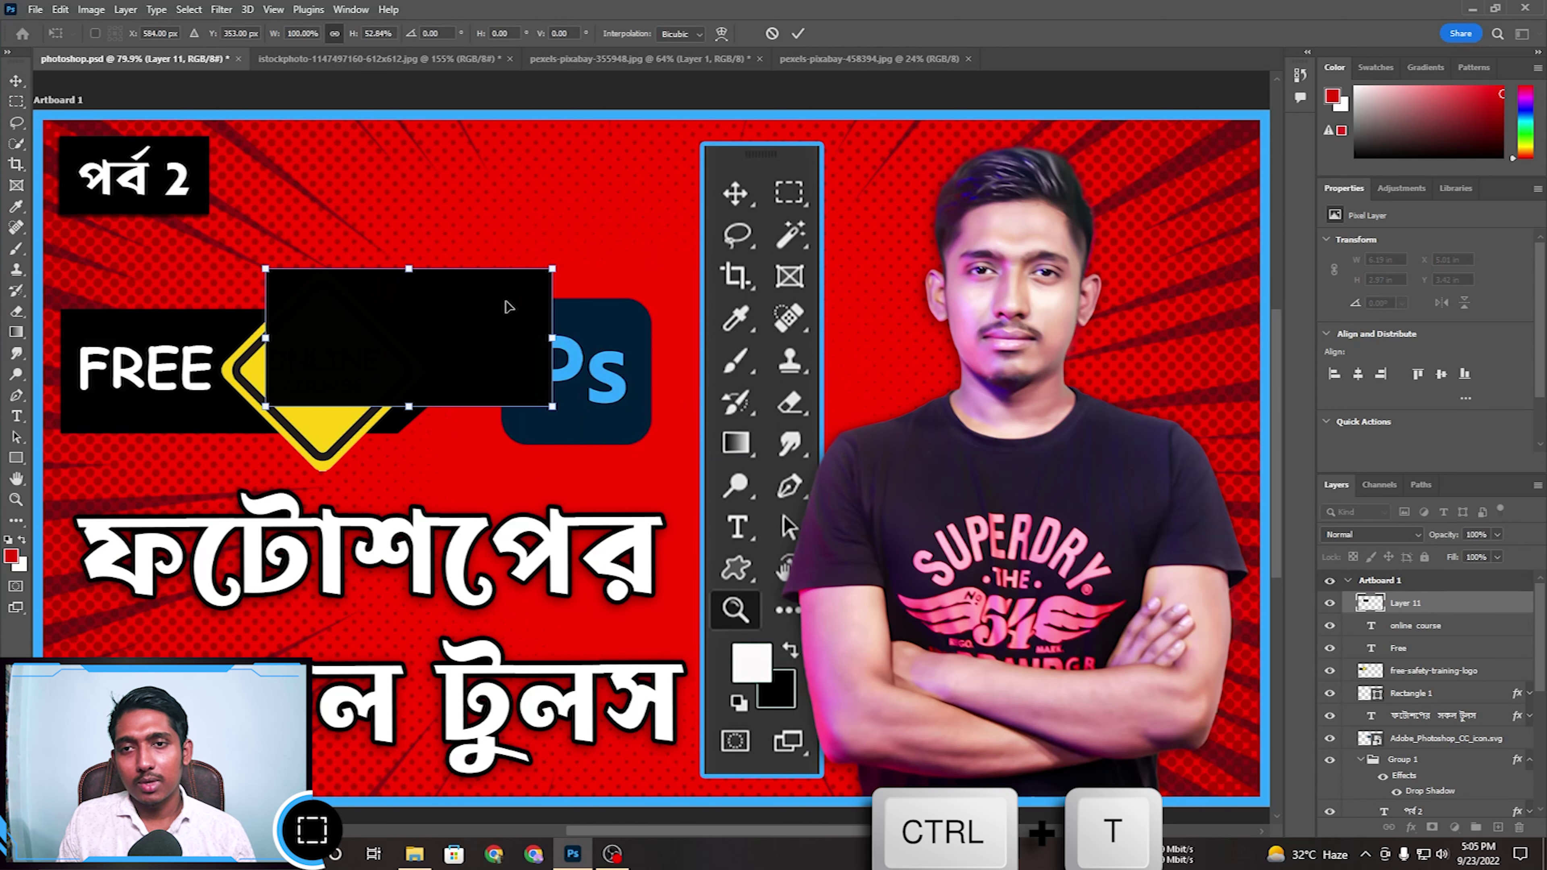
pyautogui.click(772, 34)
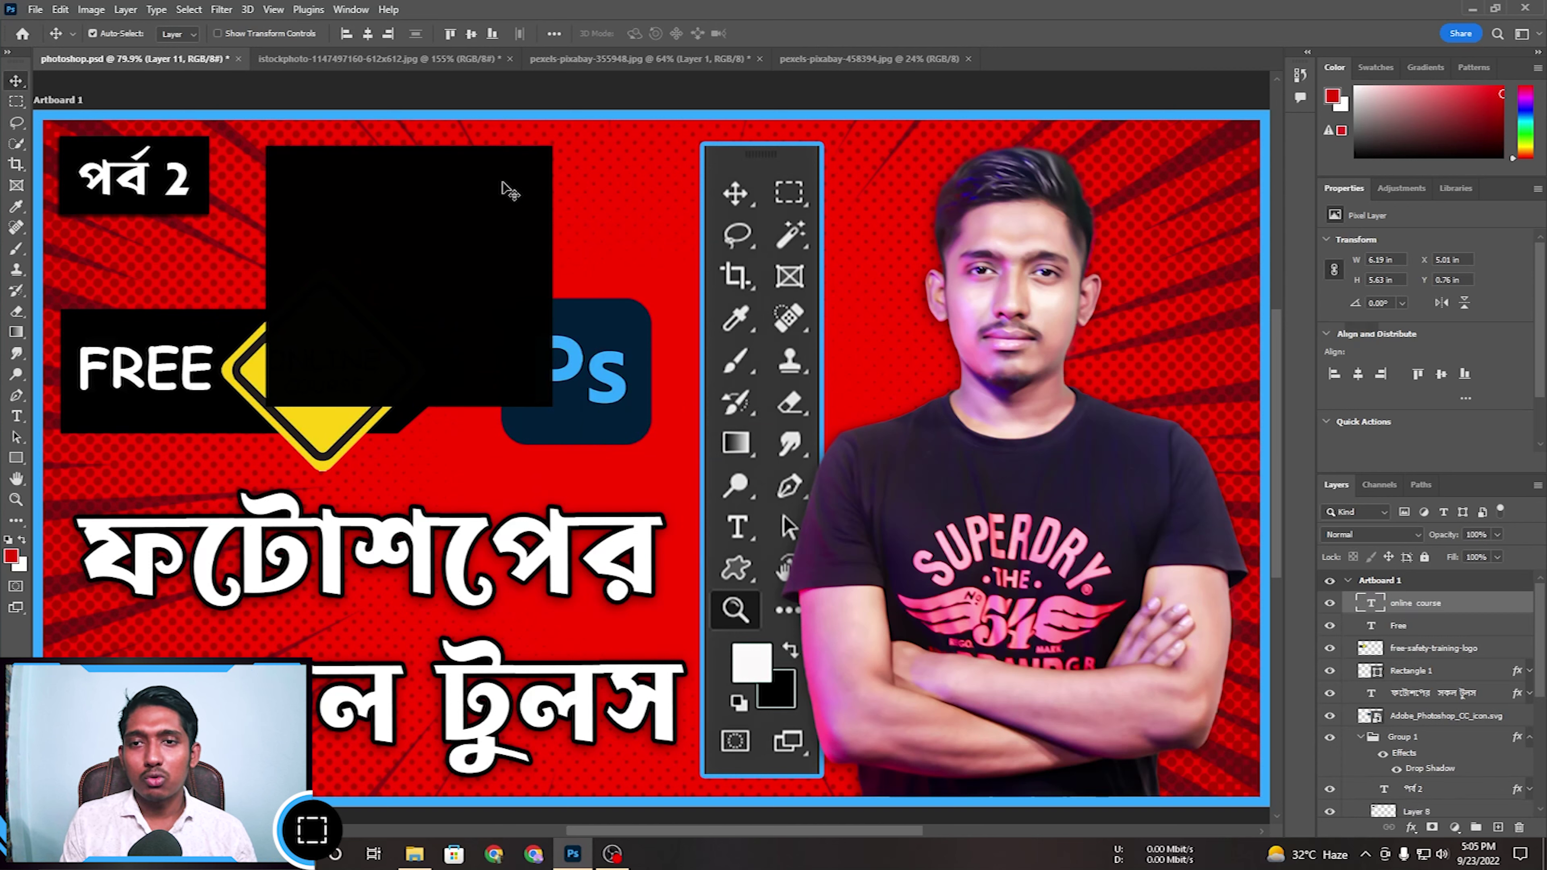
pyautogui.press('Delete')
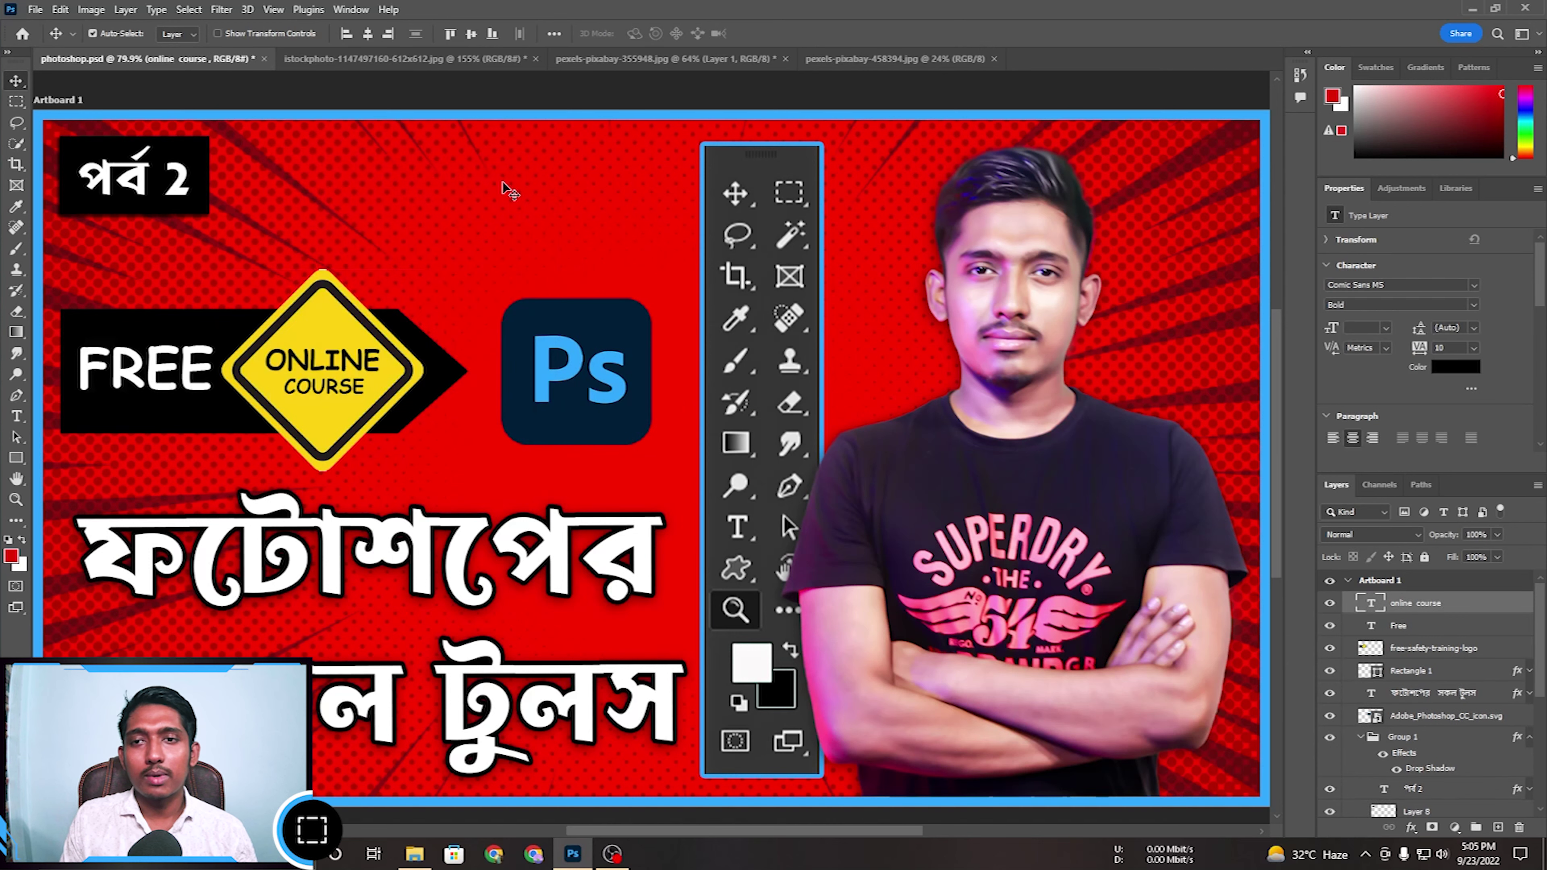
pyautogui.click(15, 102)
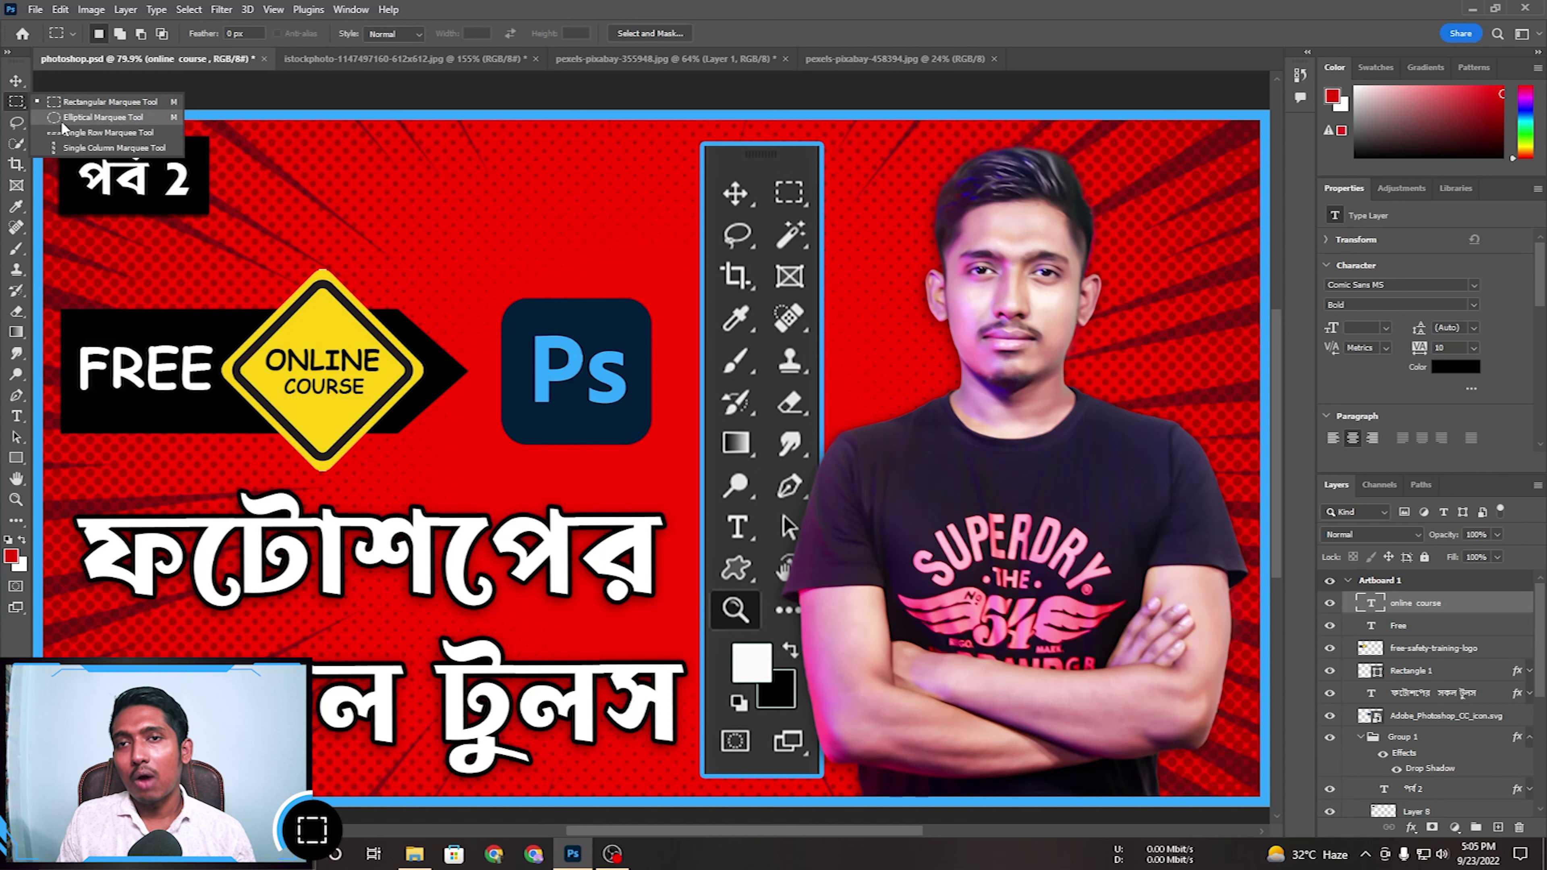
pyautogui.click(103, 117)
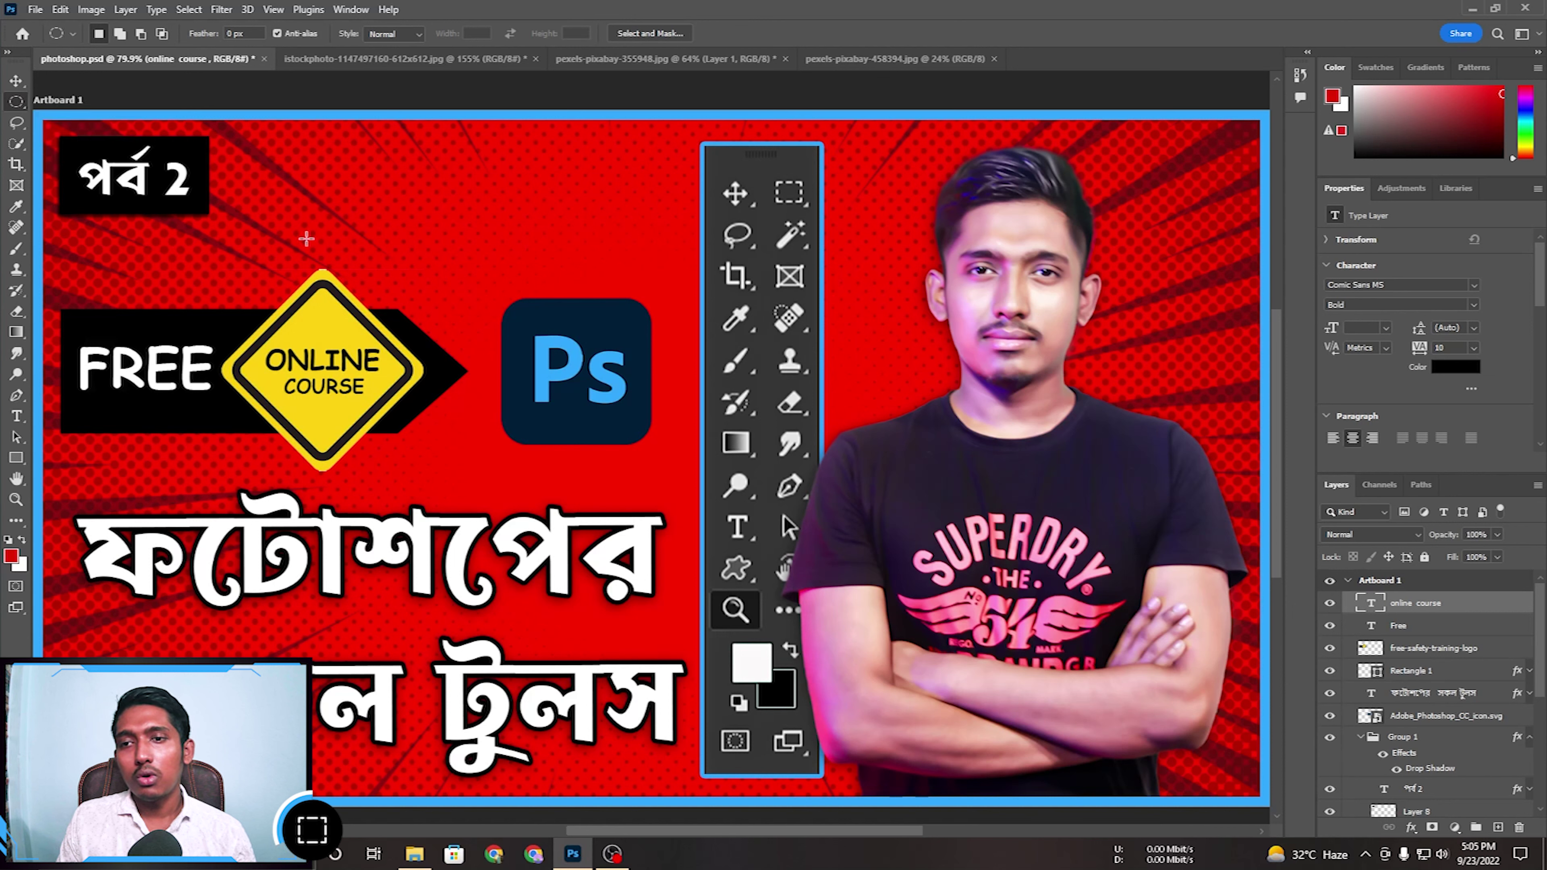
# Draw an oval selection around the Ps logo, deselect, return to Rectangular Marquee, and change document tabs.
pyautogui.moveTo(482, 246); pyautogui.dragTo(687, 477)
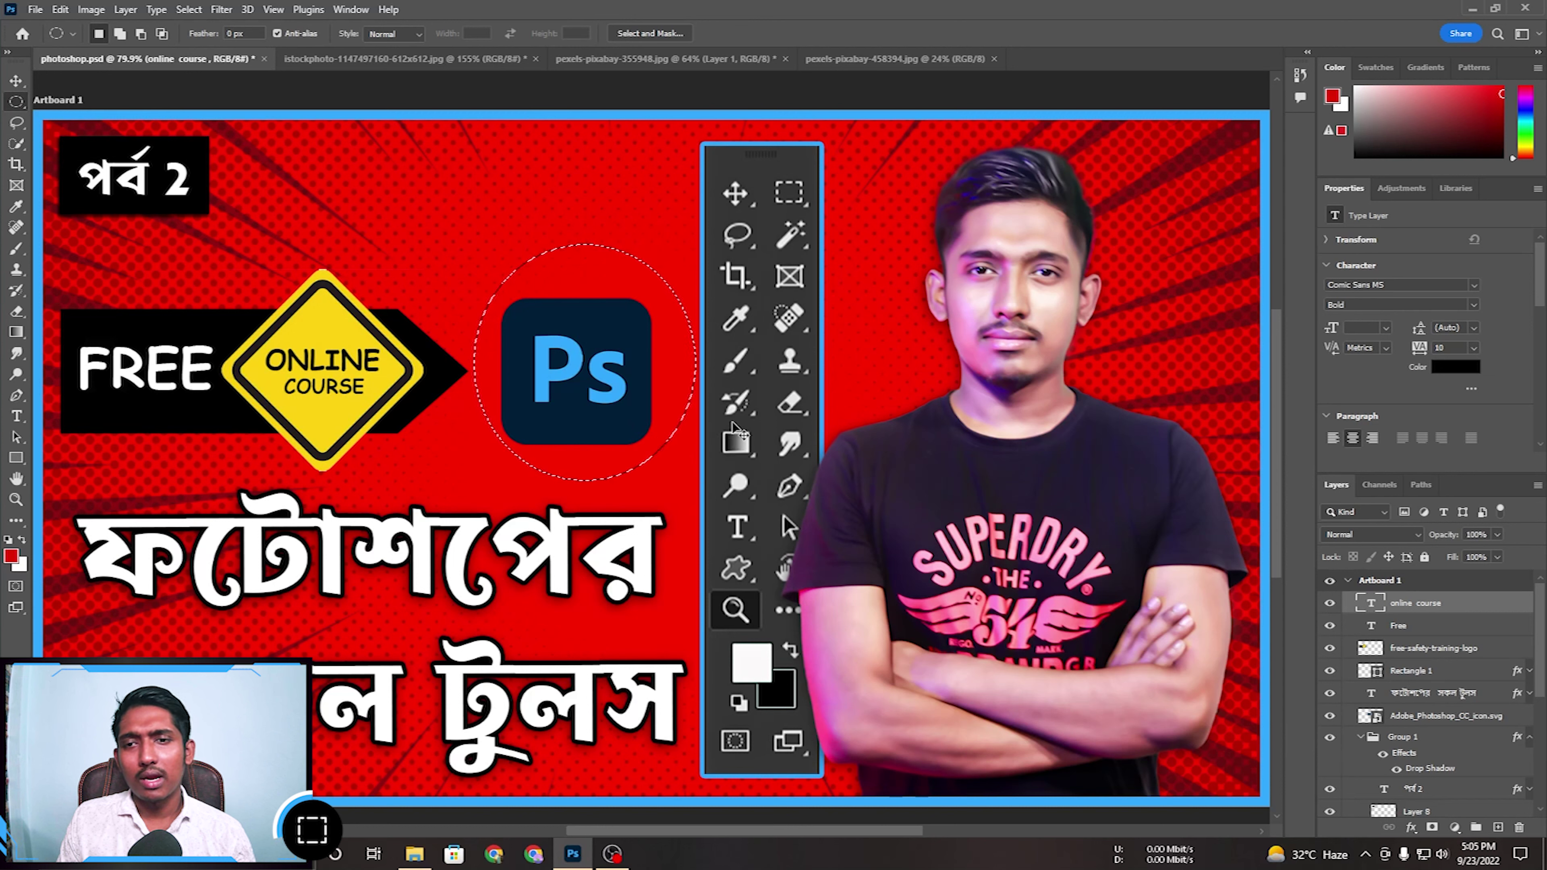
pyautogui.click(283, 200)
pyautogui.rightClick(24, 111)
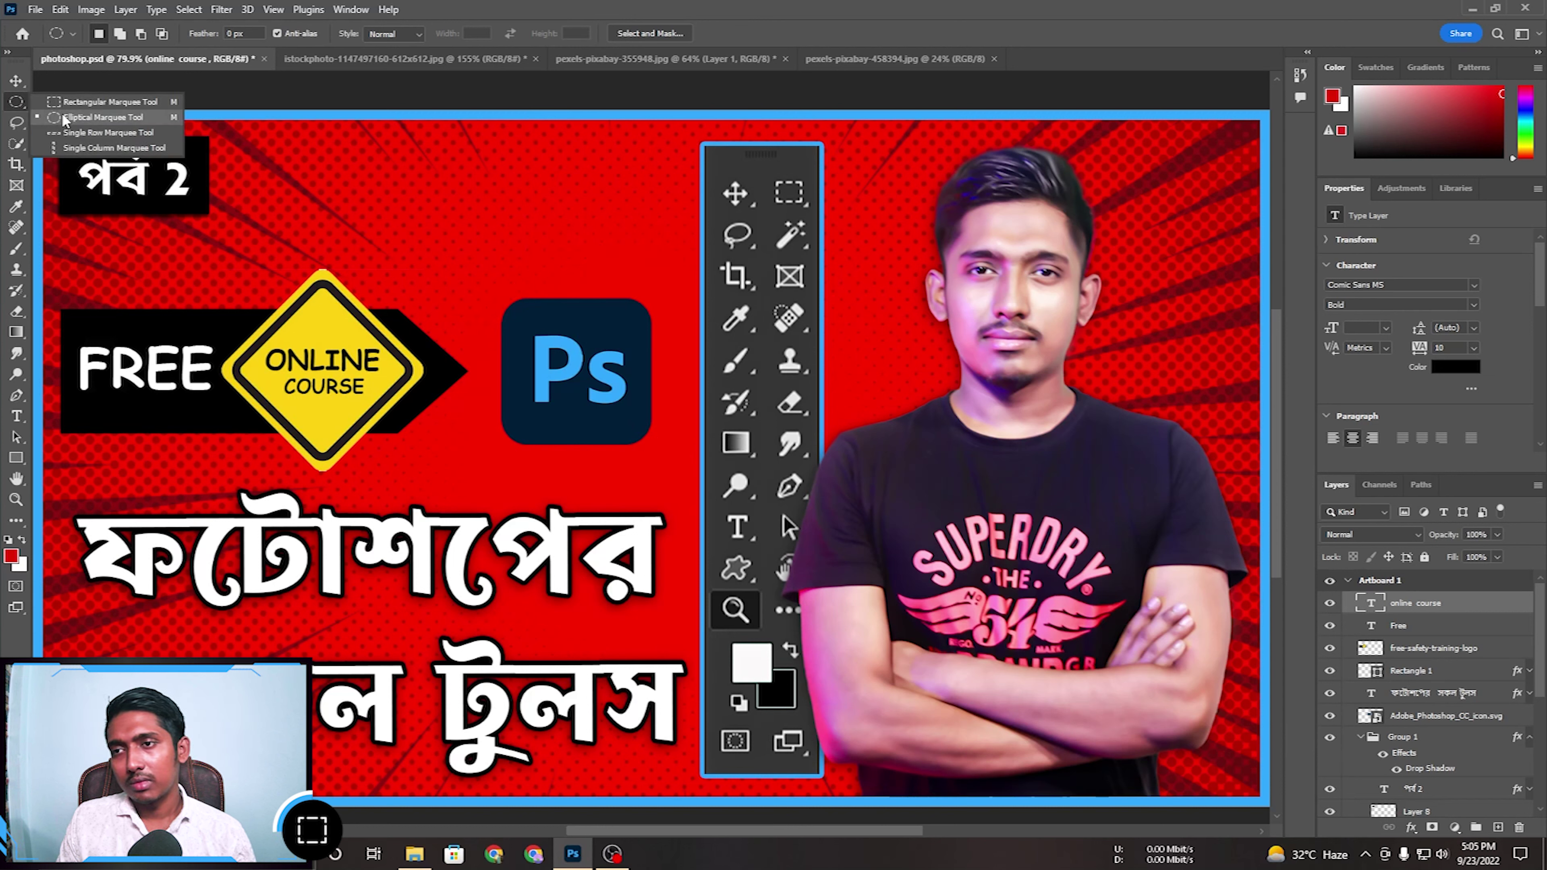
pyautogui.click(64, 107)
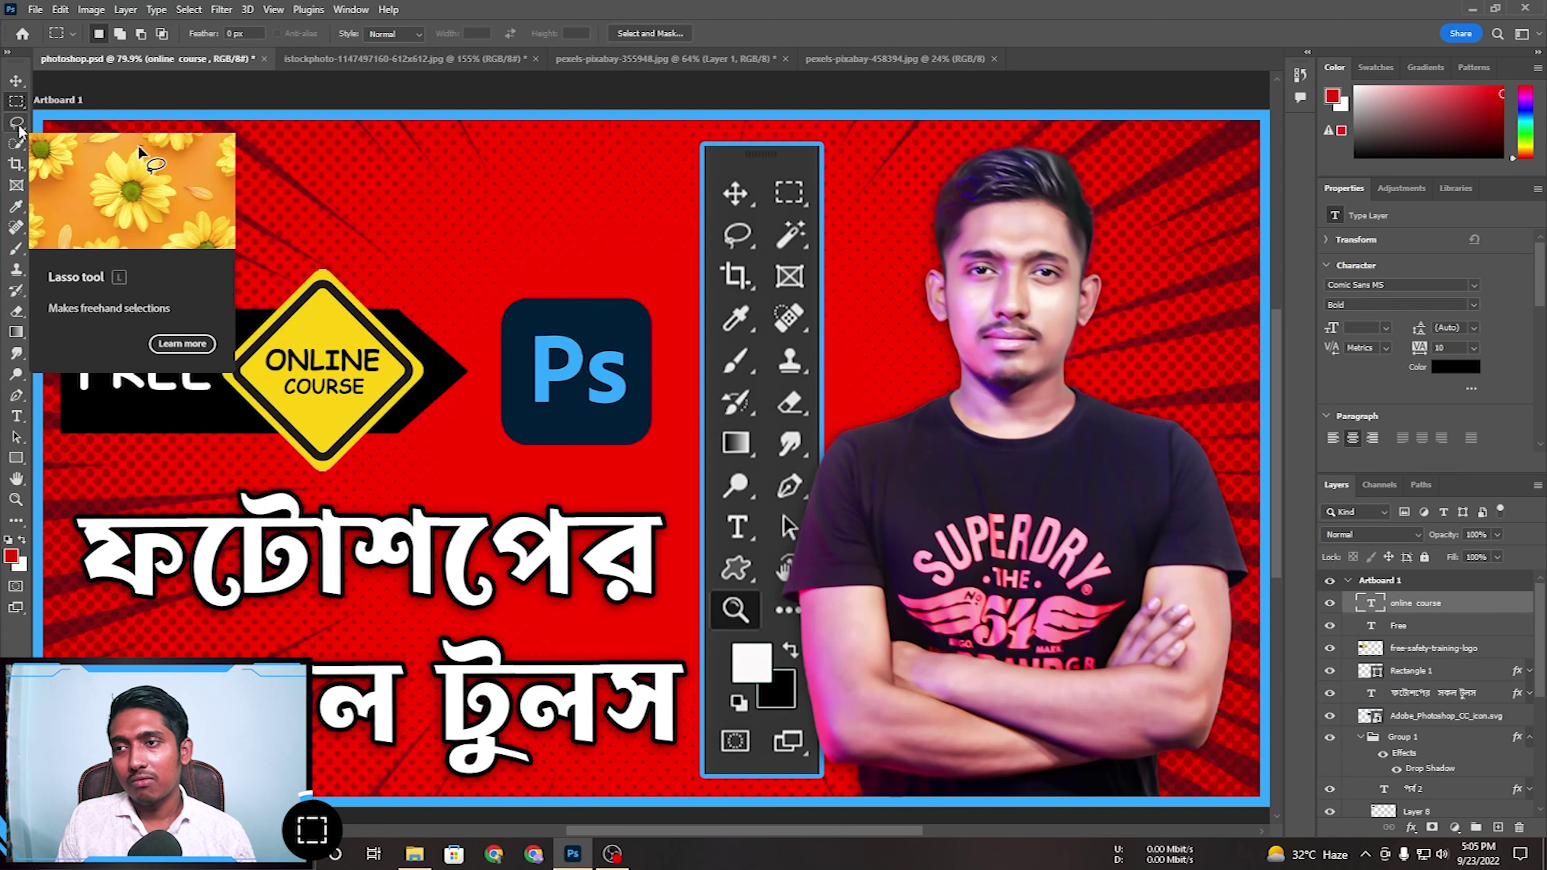
pyautogui.click(402, 58)
# Bring up the lightbulb chalkboard photo, pick the Lasso tool, and draw then clear a trial lasso.
pyautogui.click(619, 59)
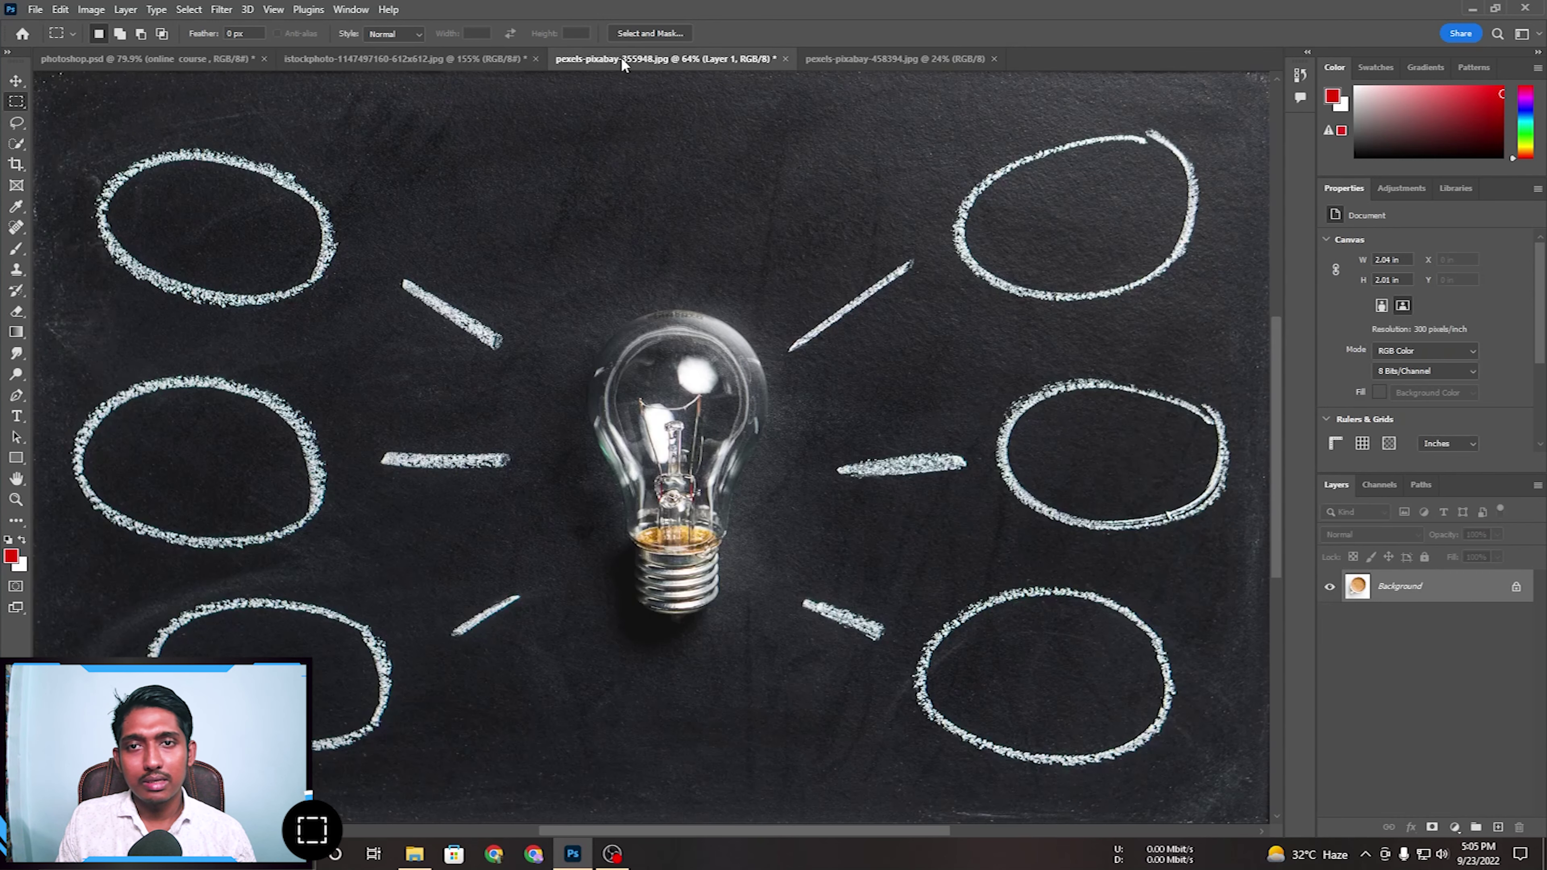
pyautogui.click(834, 58)
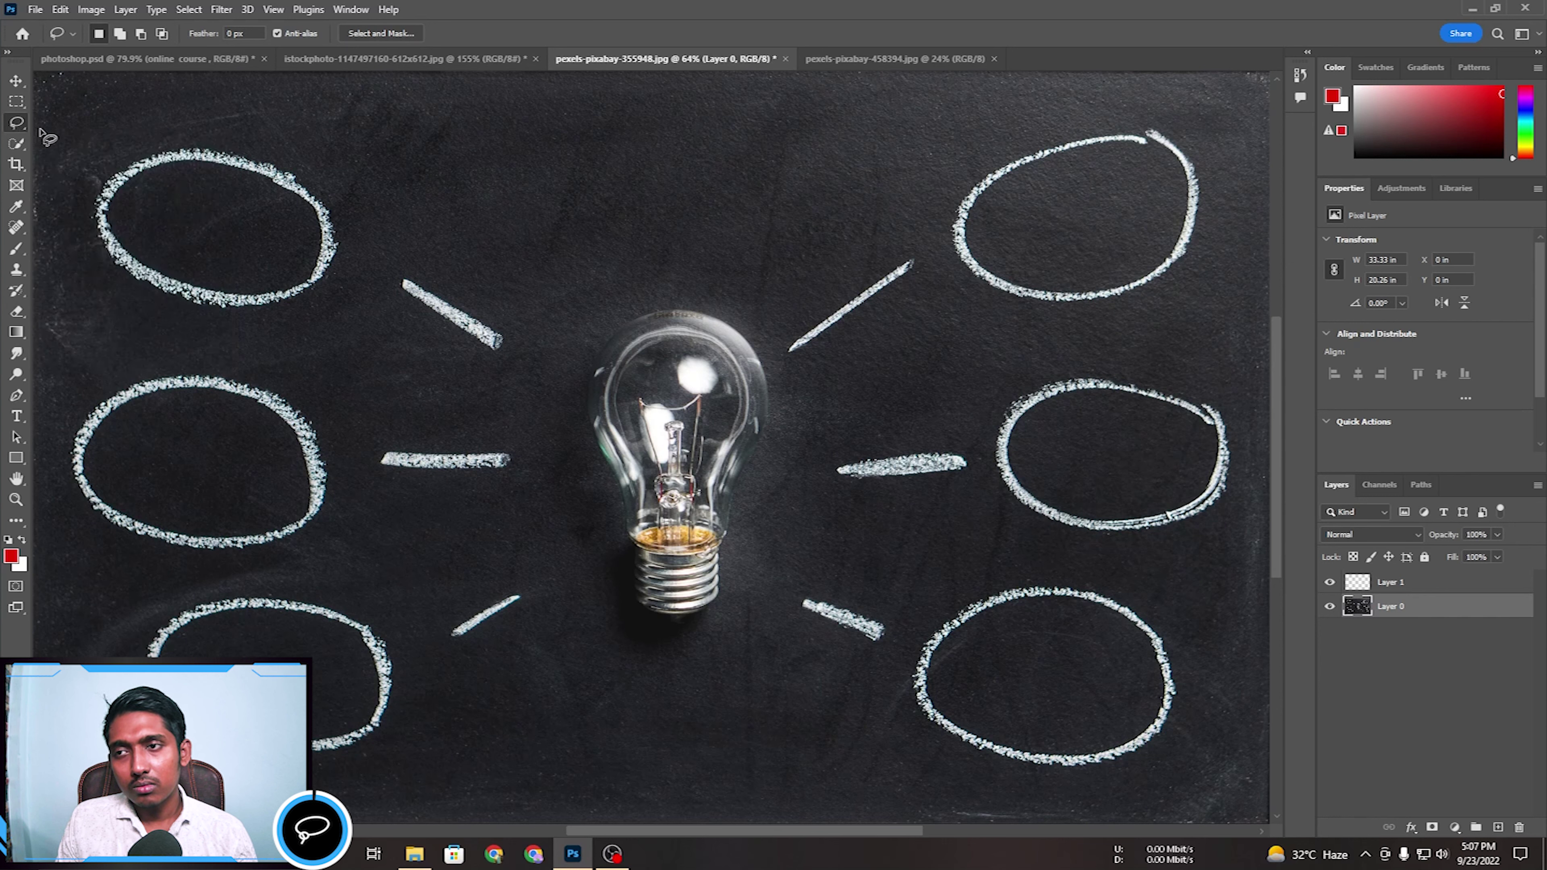
pyautogui.click(16, 101)
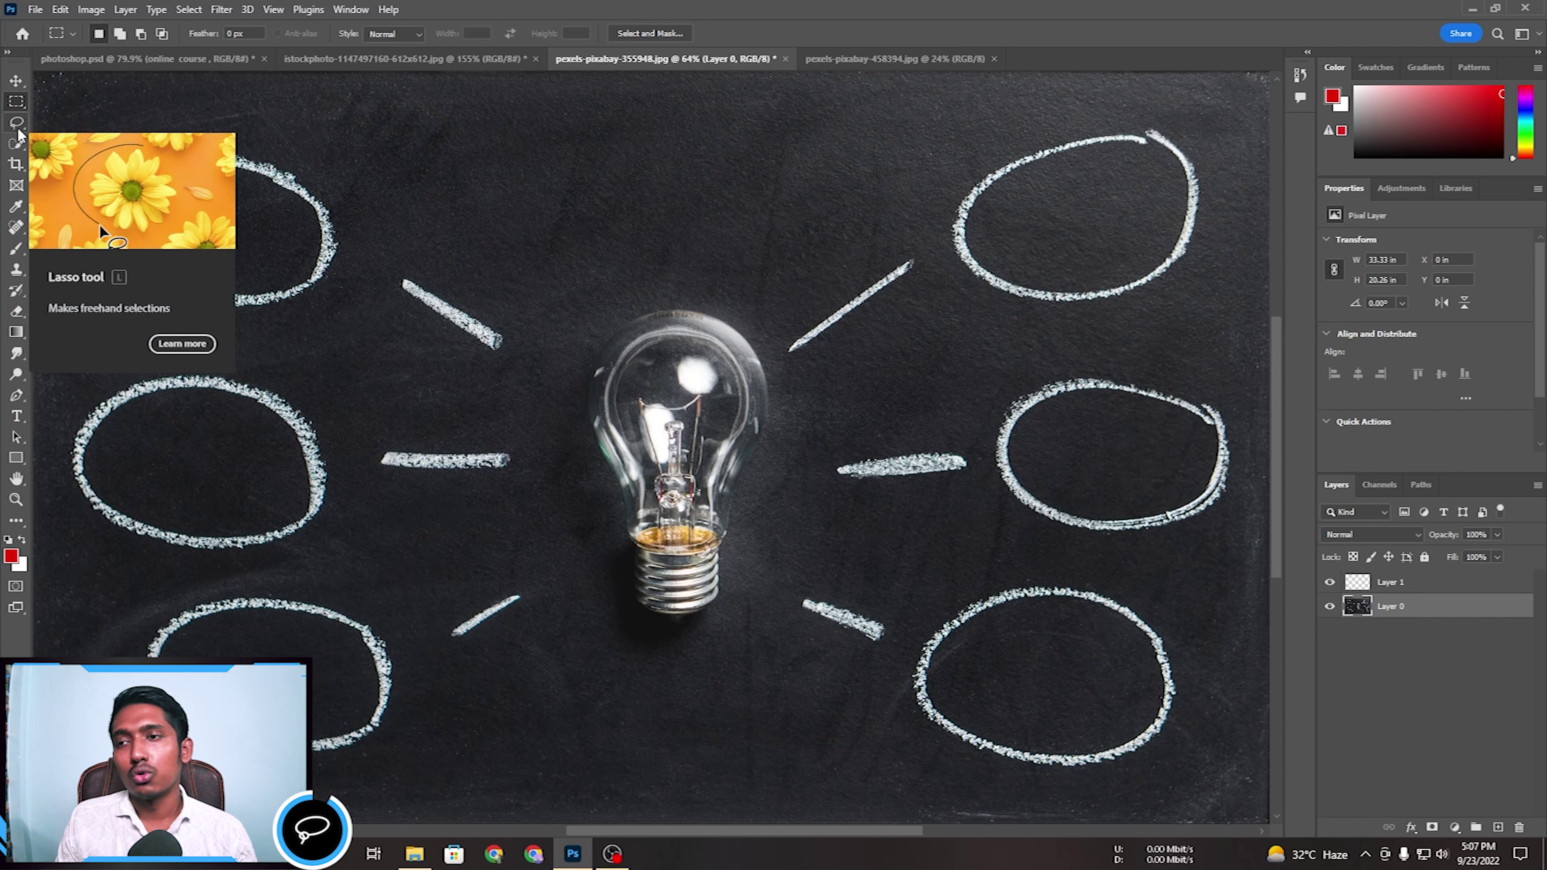
pyautogui.click(17, 123)
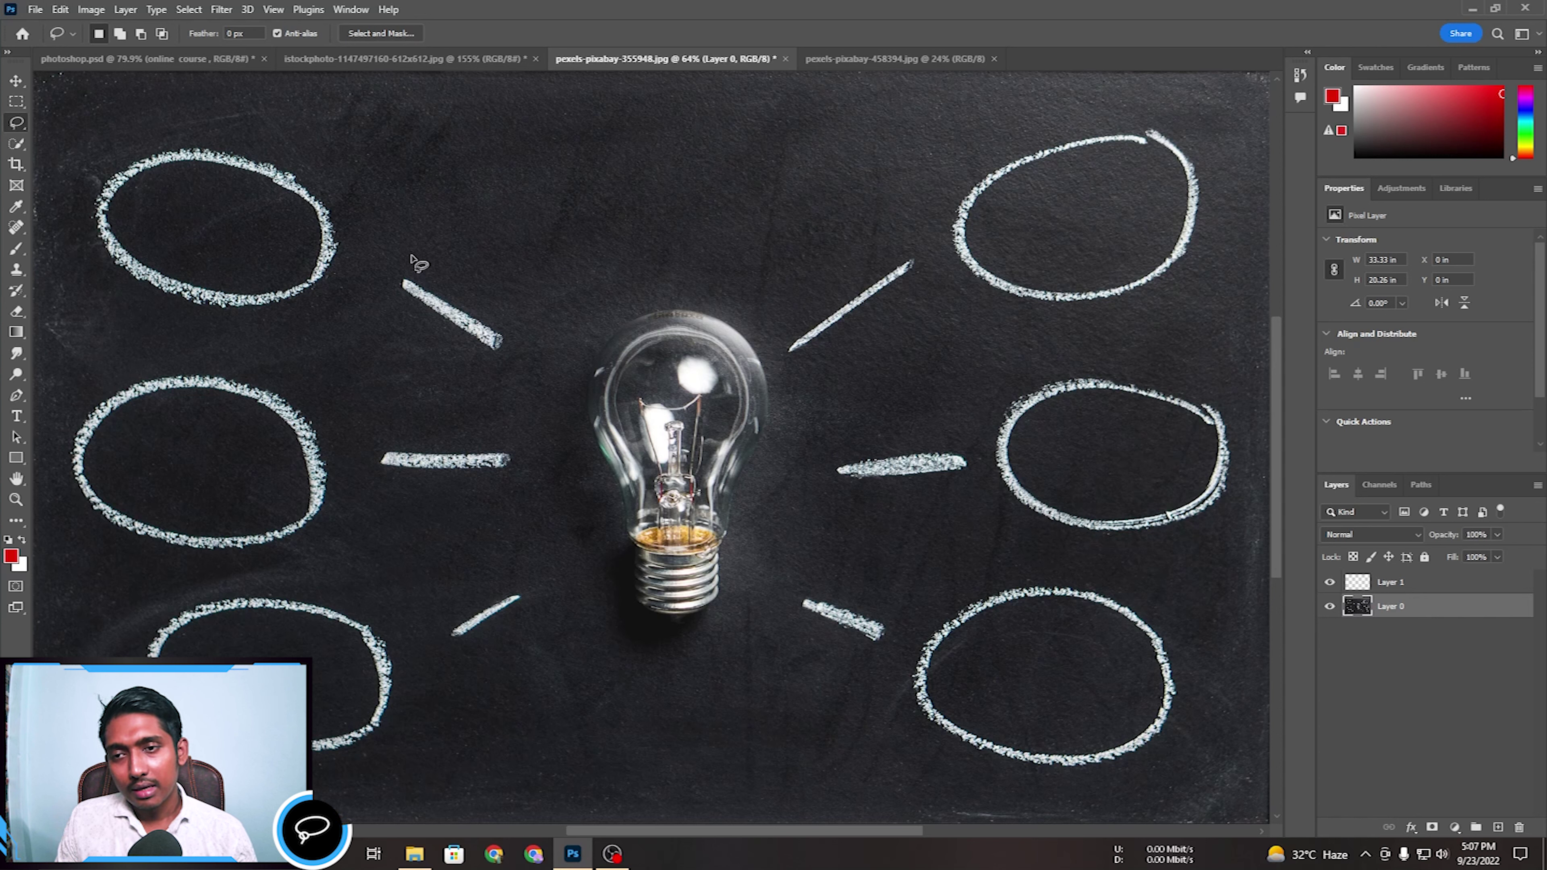
pyautogui.moveTo(411, 256)
pyautogui.mouseDown()
pyautogui.moveTo(480, 270)
pyautogui.moveTo(496, 241)
pyautogui.moveTo(555, 210)
pyautogui.moveTo(813, 215)
pyautogui.moveTo(748, 259)
pyautogui.moveTo(478, 298)
pyautogui.moveTo(407, 258)
pyautogui.mouseUp()
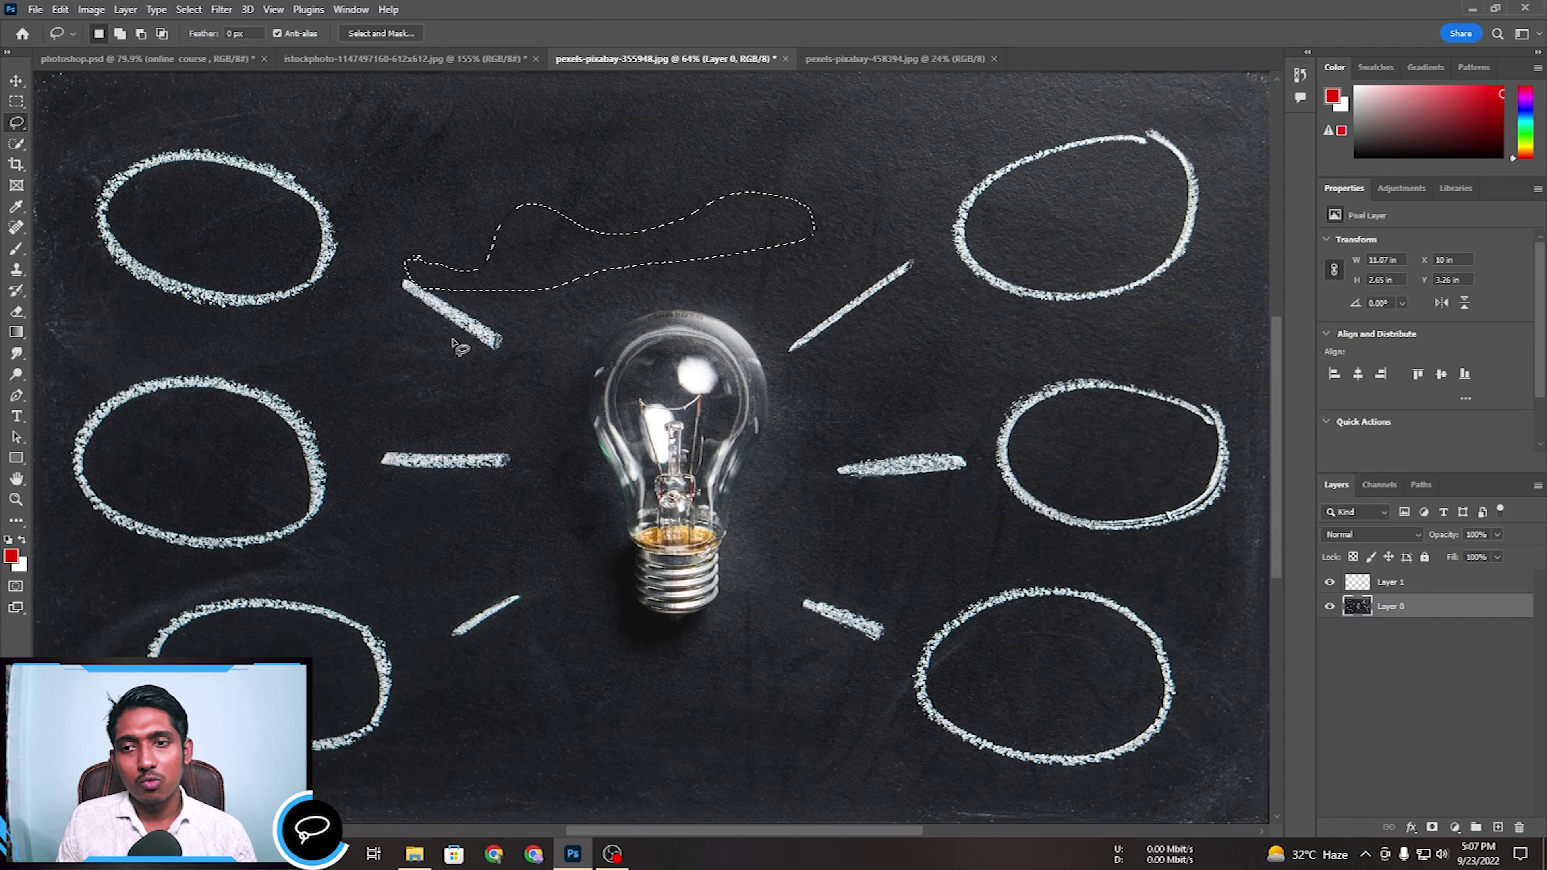
pyautogui.click(460, 333)
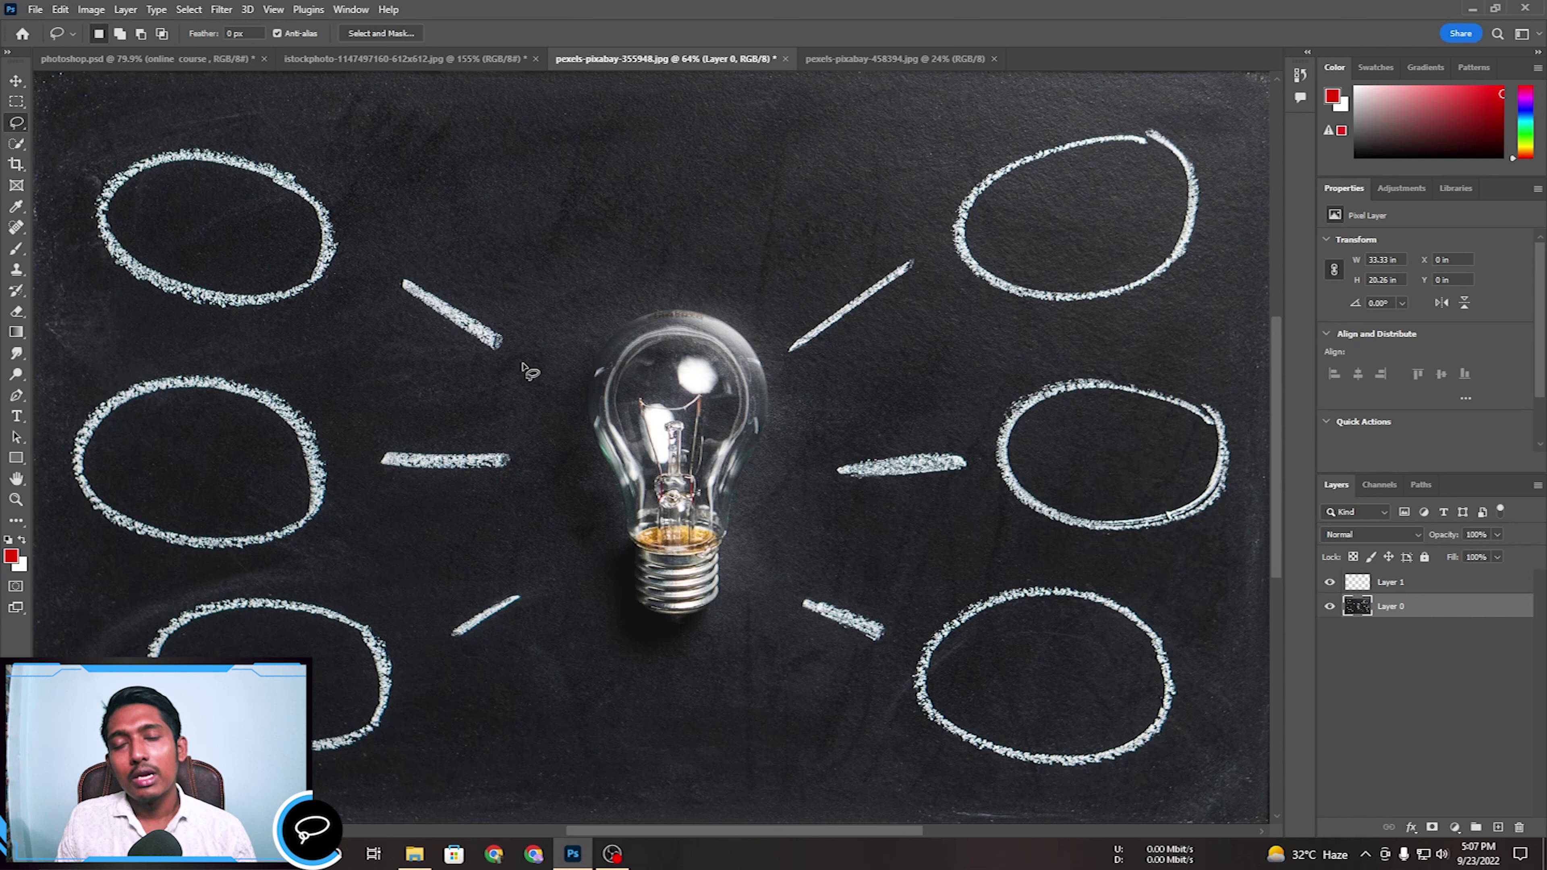
# Lasso the upper-left chalk stroke and Content-Aware fill it into the blackboard.
pyautogui.moveTo(487, 367)
pyautogui.mouseDown()
pyautogui.moveTo(407, 312)
pyautogui.moveTo(543, 349)
pyautogui.moveTo(491, 371)
pyautogui.mouseUp()
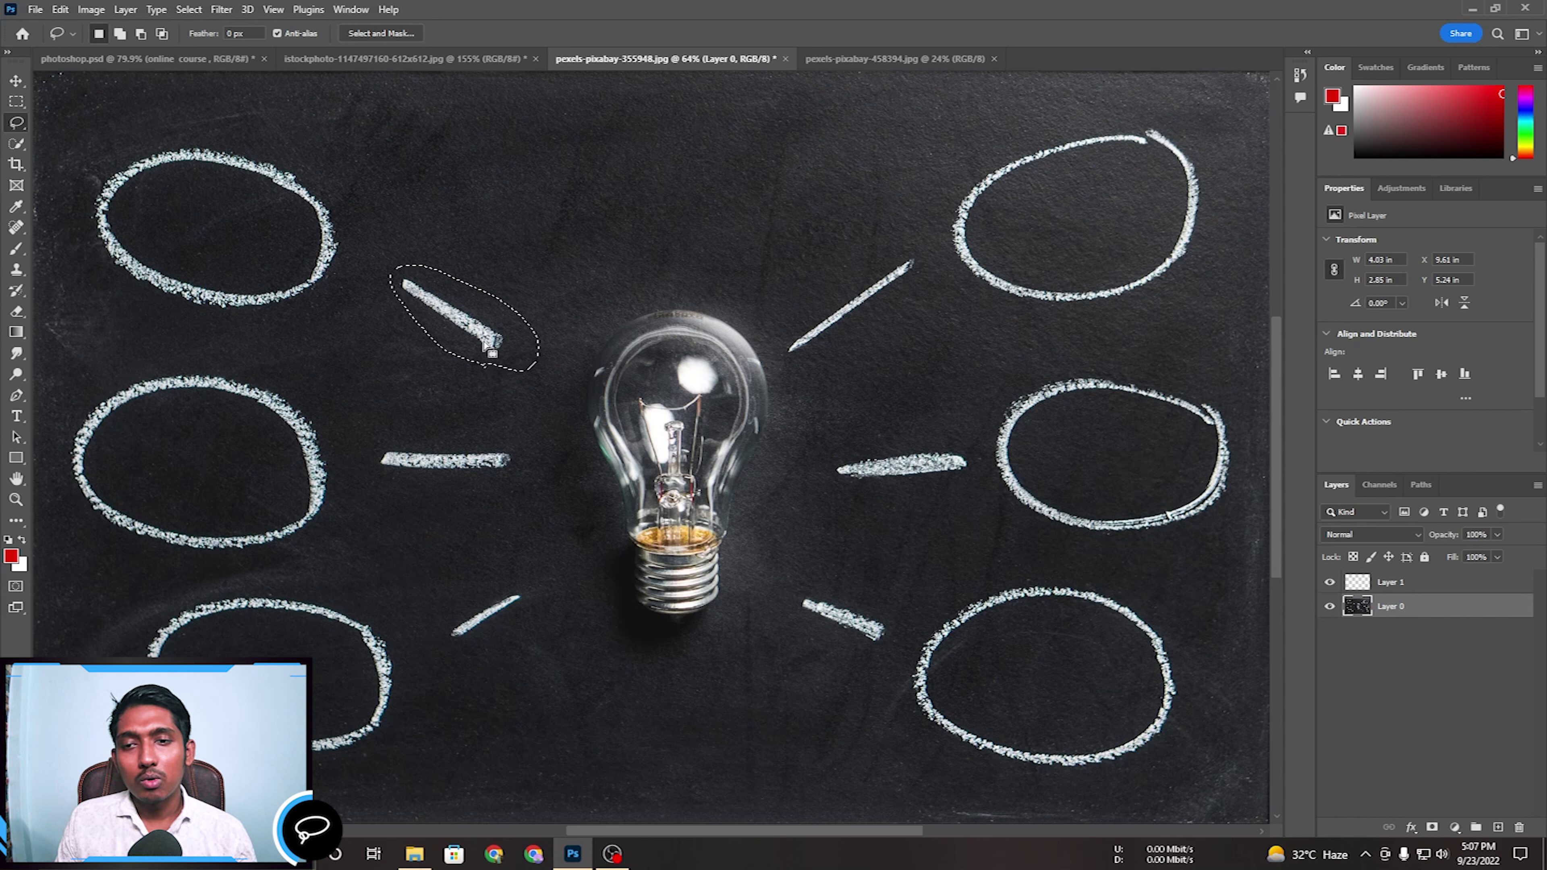
pyautogui.rightClick(478, 324)
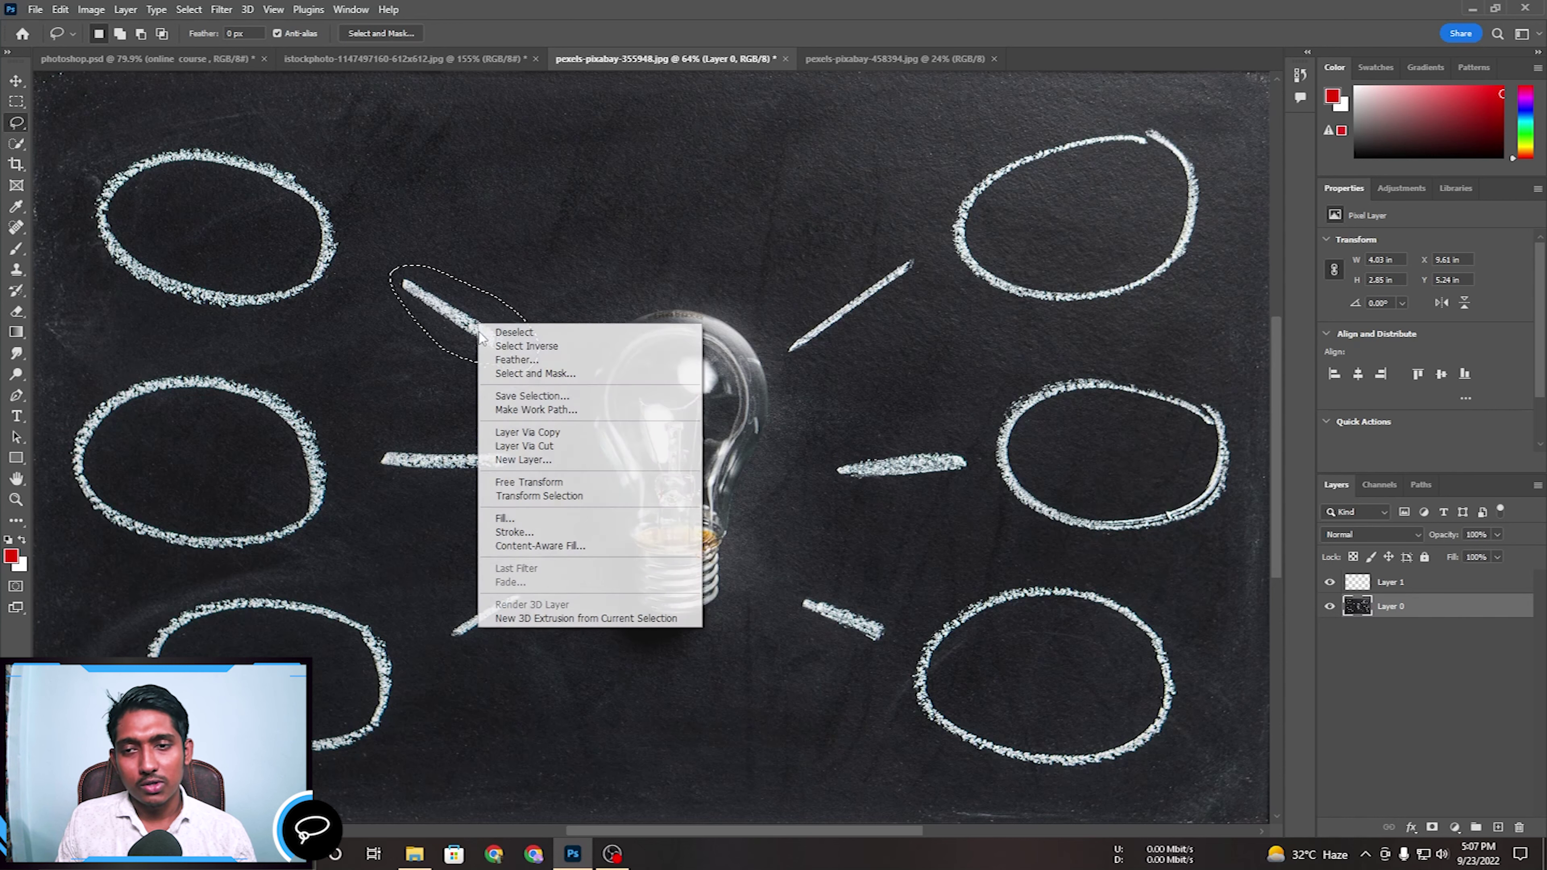
pyautogui.click(548, 522)
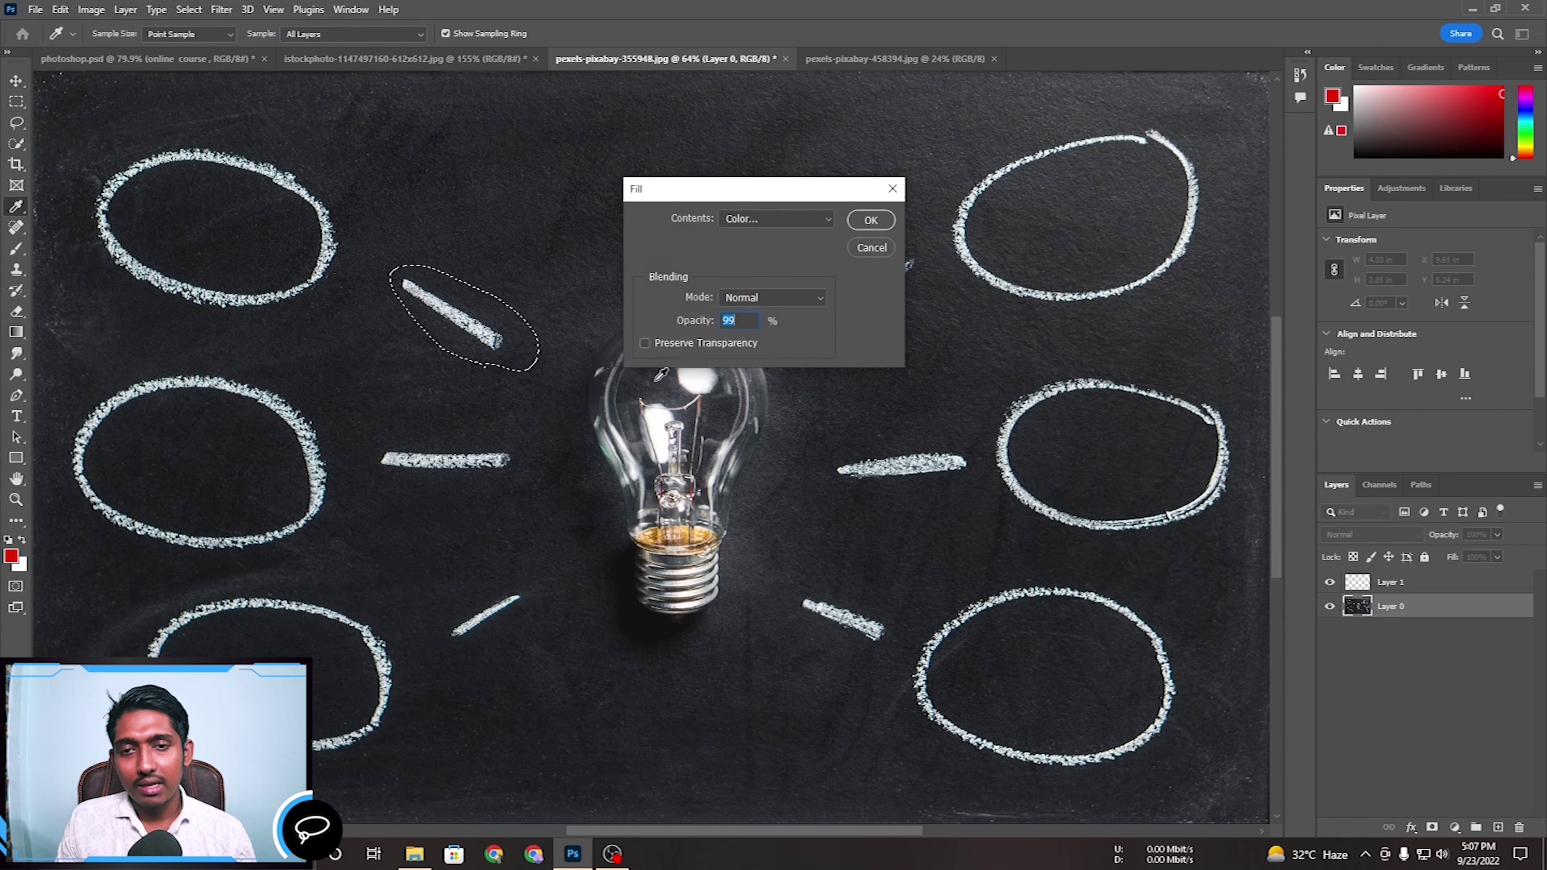
pyautogui.click(767, 216)
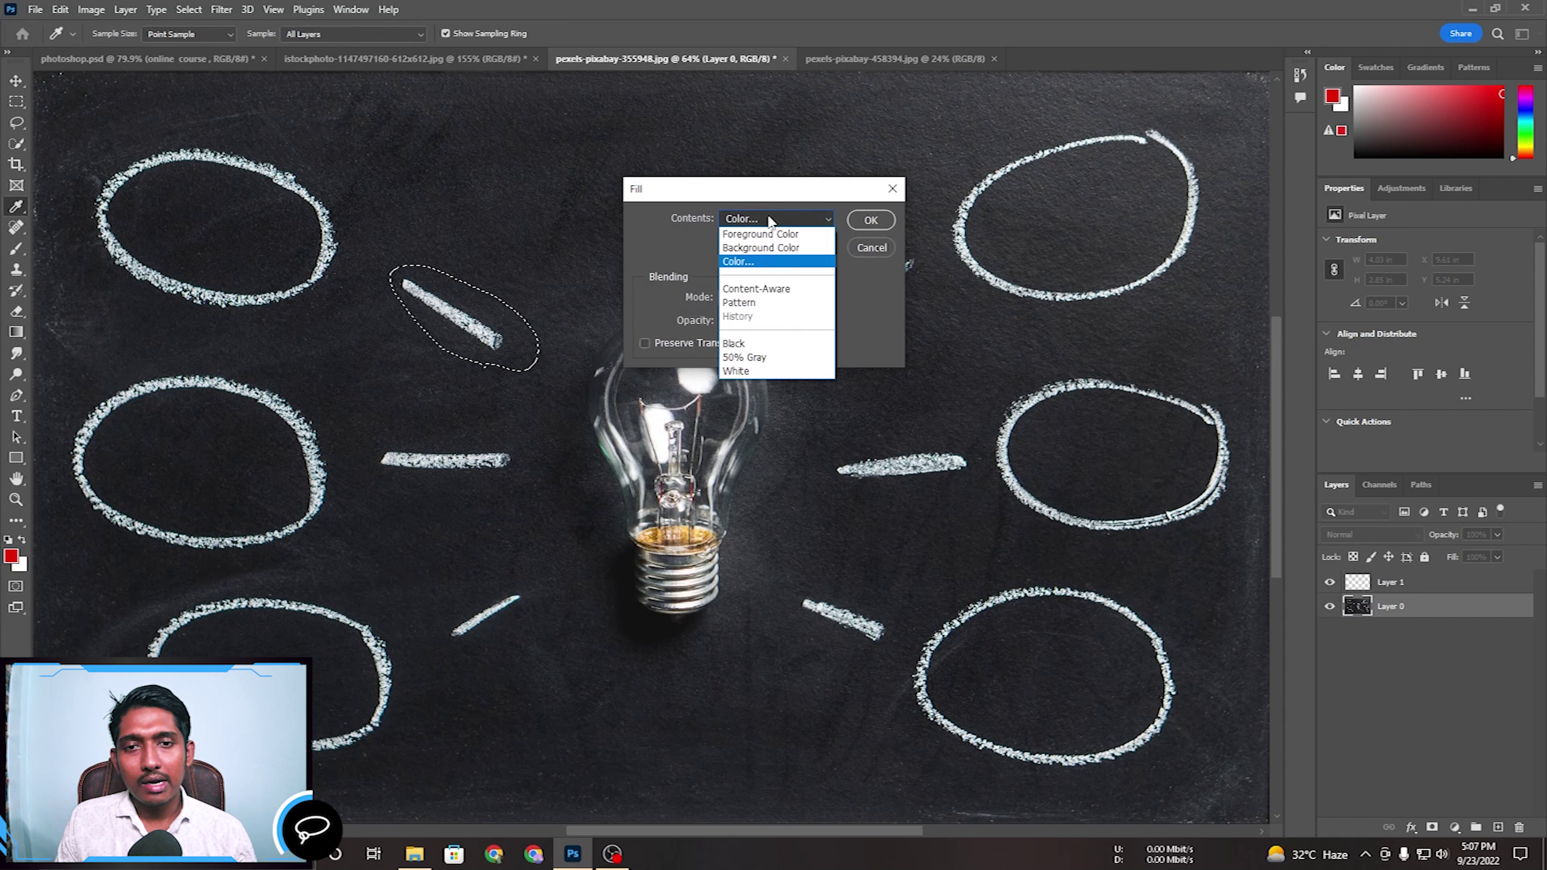
pyautogui.click(757, 290)
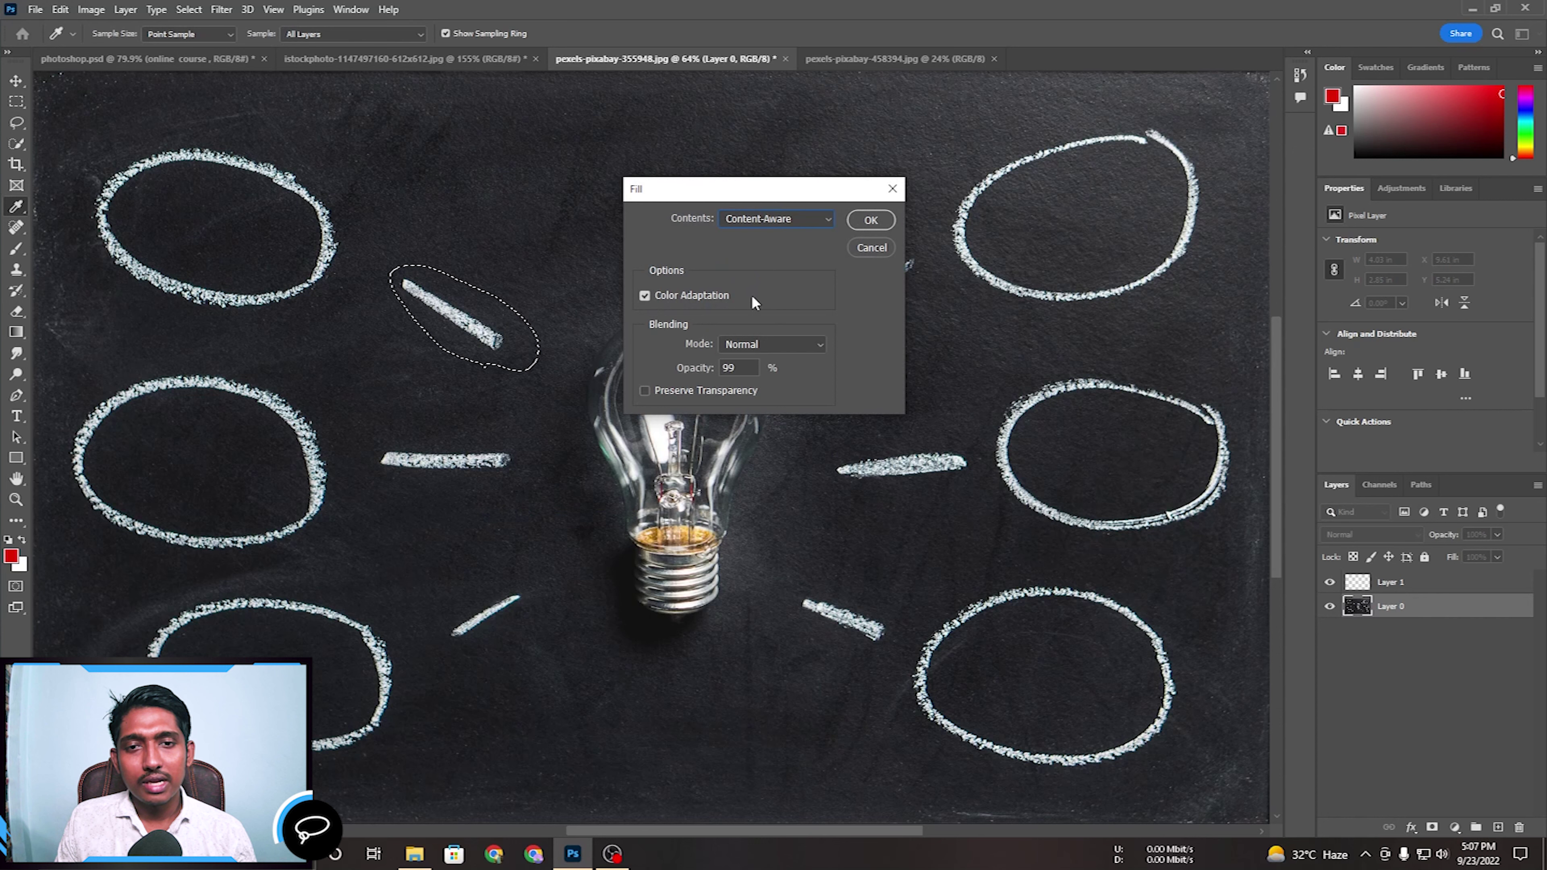
pyautogui.click(872, 220)
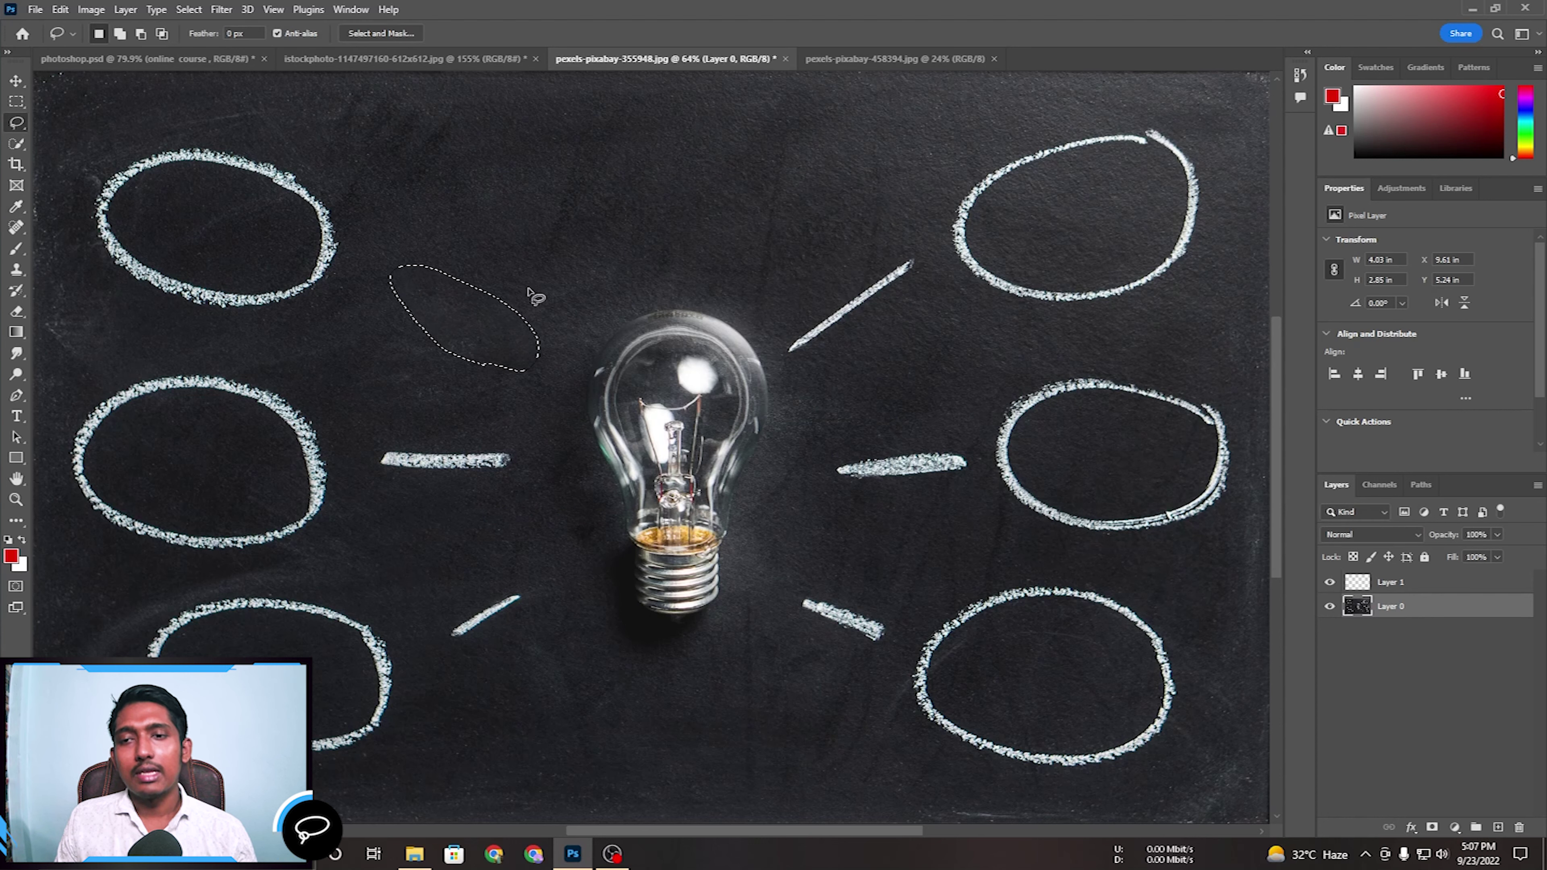
# Deselect the filled area, restore the selection with Ctrl+Z, then deselect again.
pyautogui.rightClick(515, 232)
pyautogui.click(545, 244)
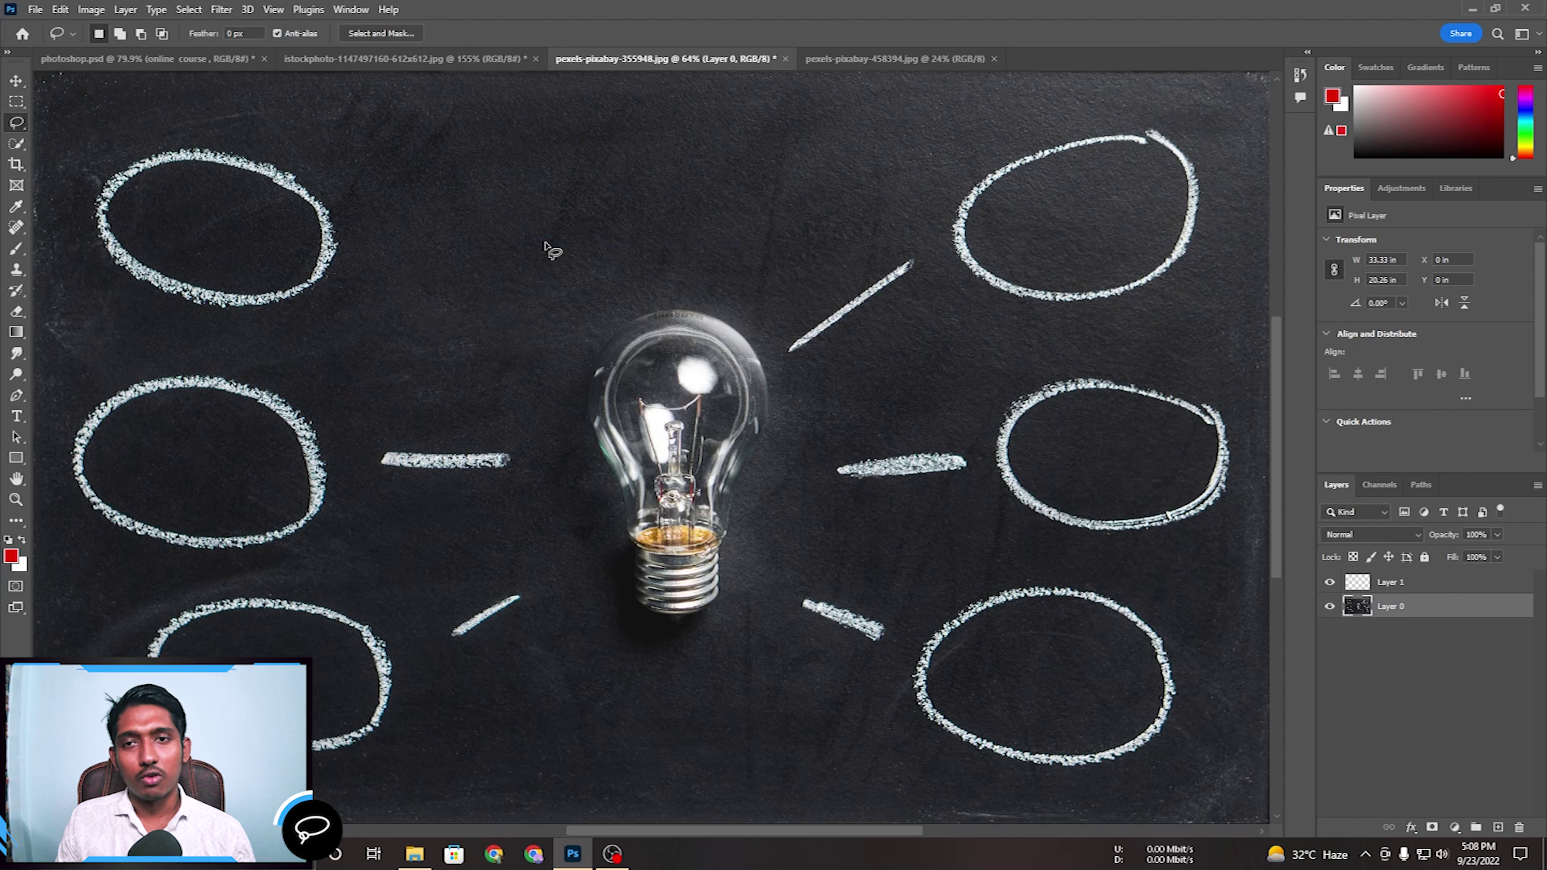
pyautogui.hotkey('ctrl', 'z')
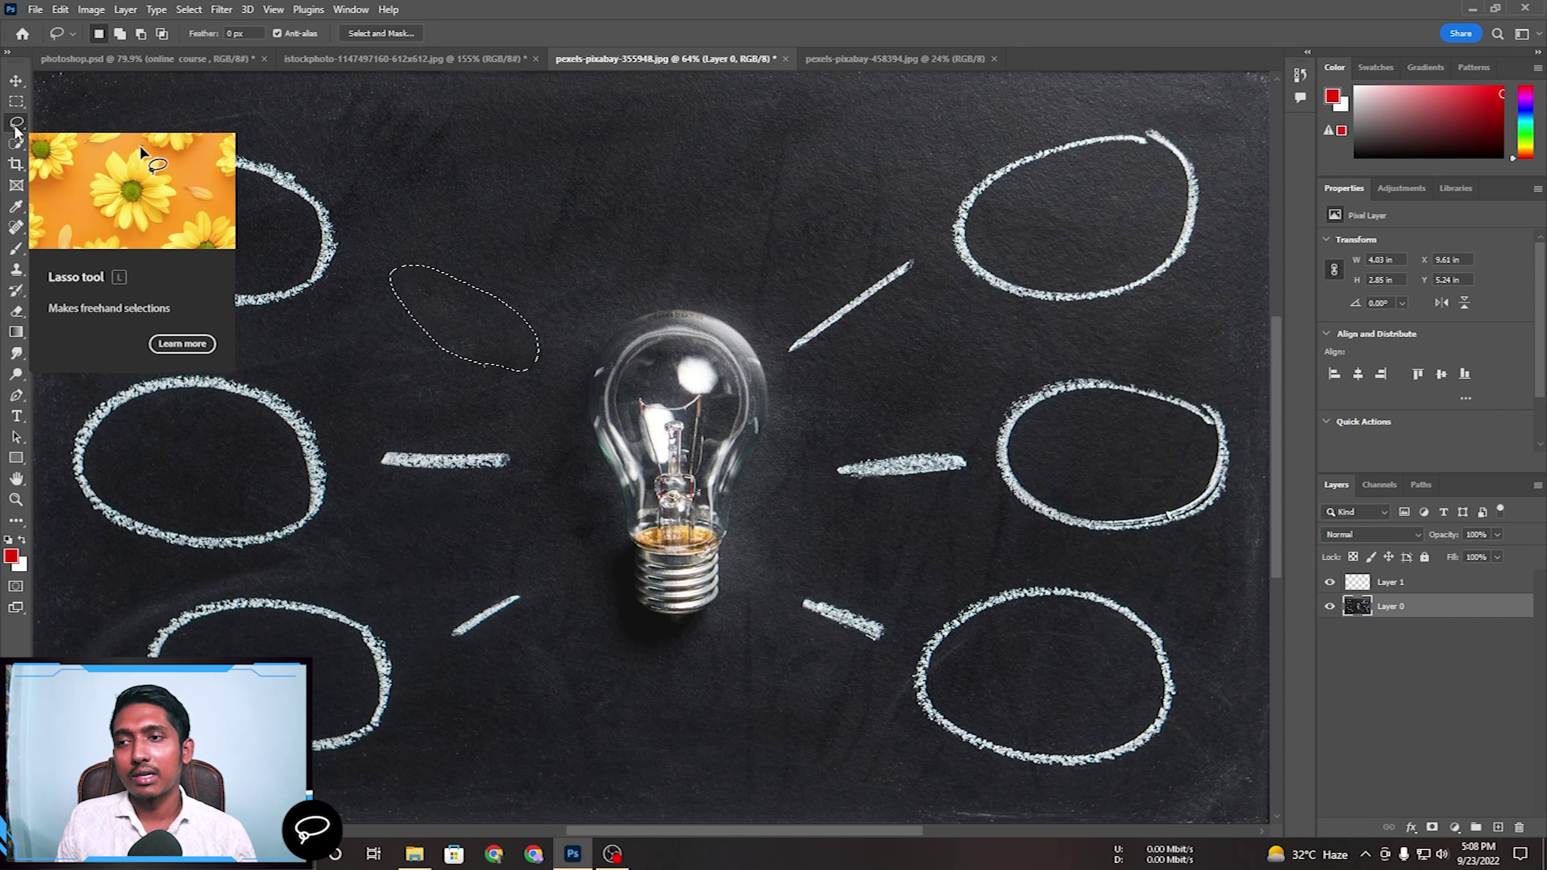
pyautogui.rightClick(582, 188)
pyautogui.click(594, 201)
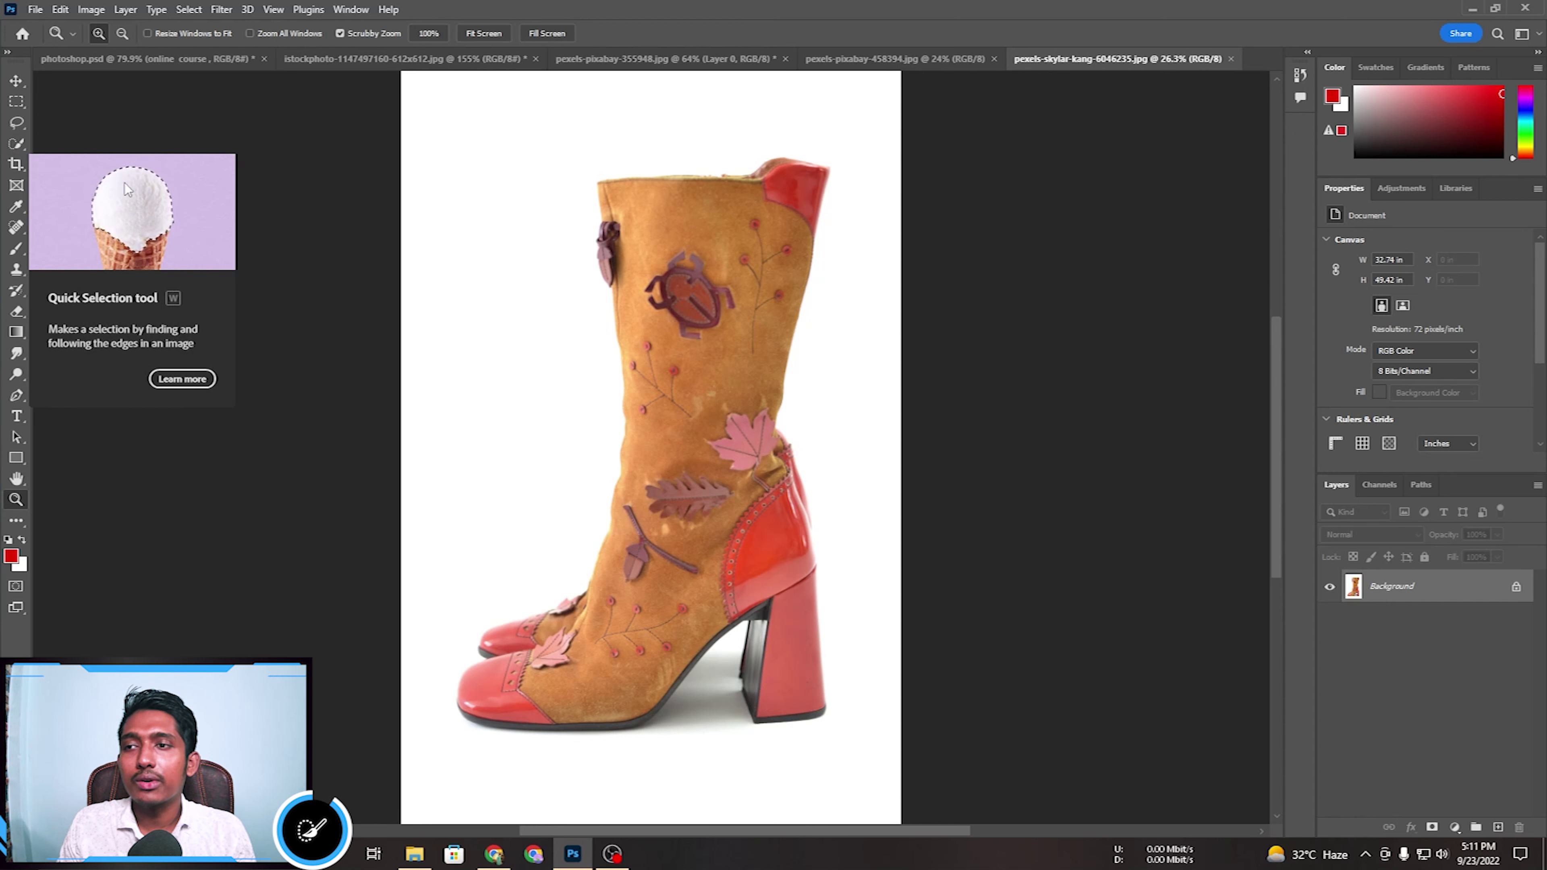
# Choose Quick Selection with an 82 px brush, then unlock the boot's Background into Layer 0.
pyautogui.click(20, 146)
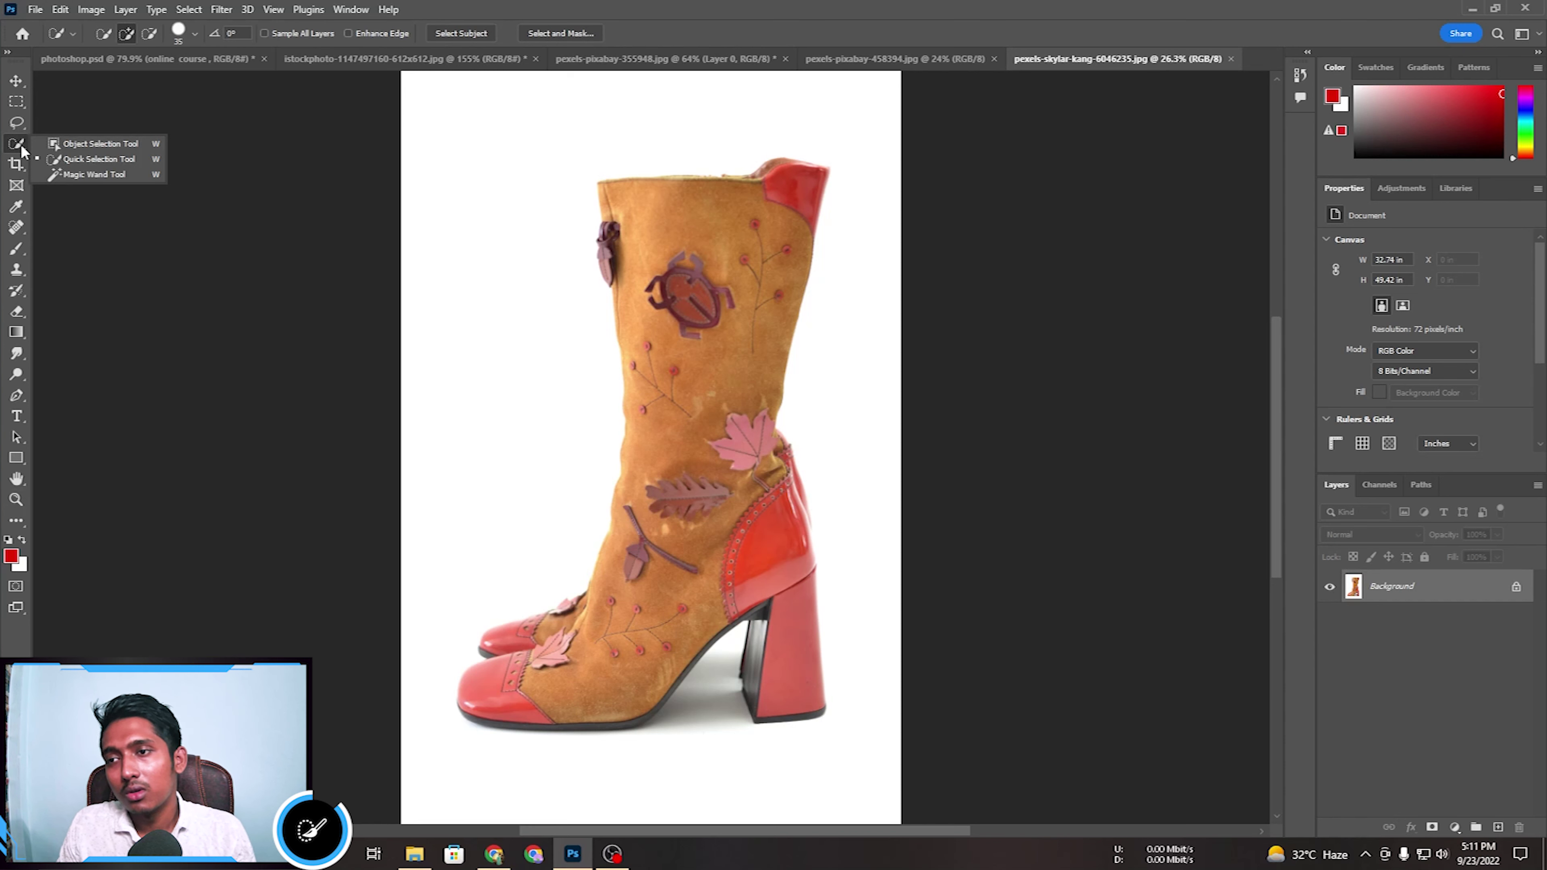
pyautogui.click(67, 159)
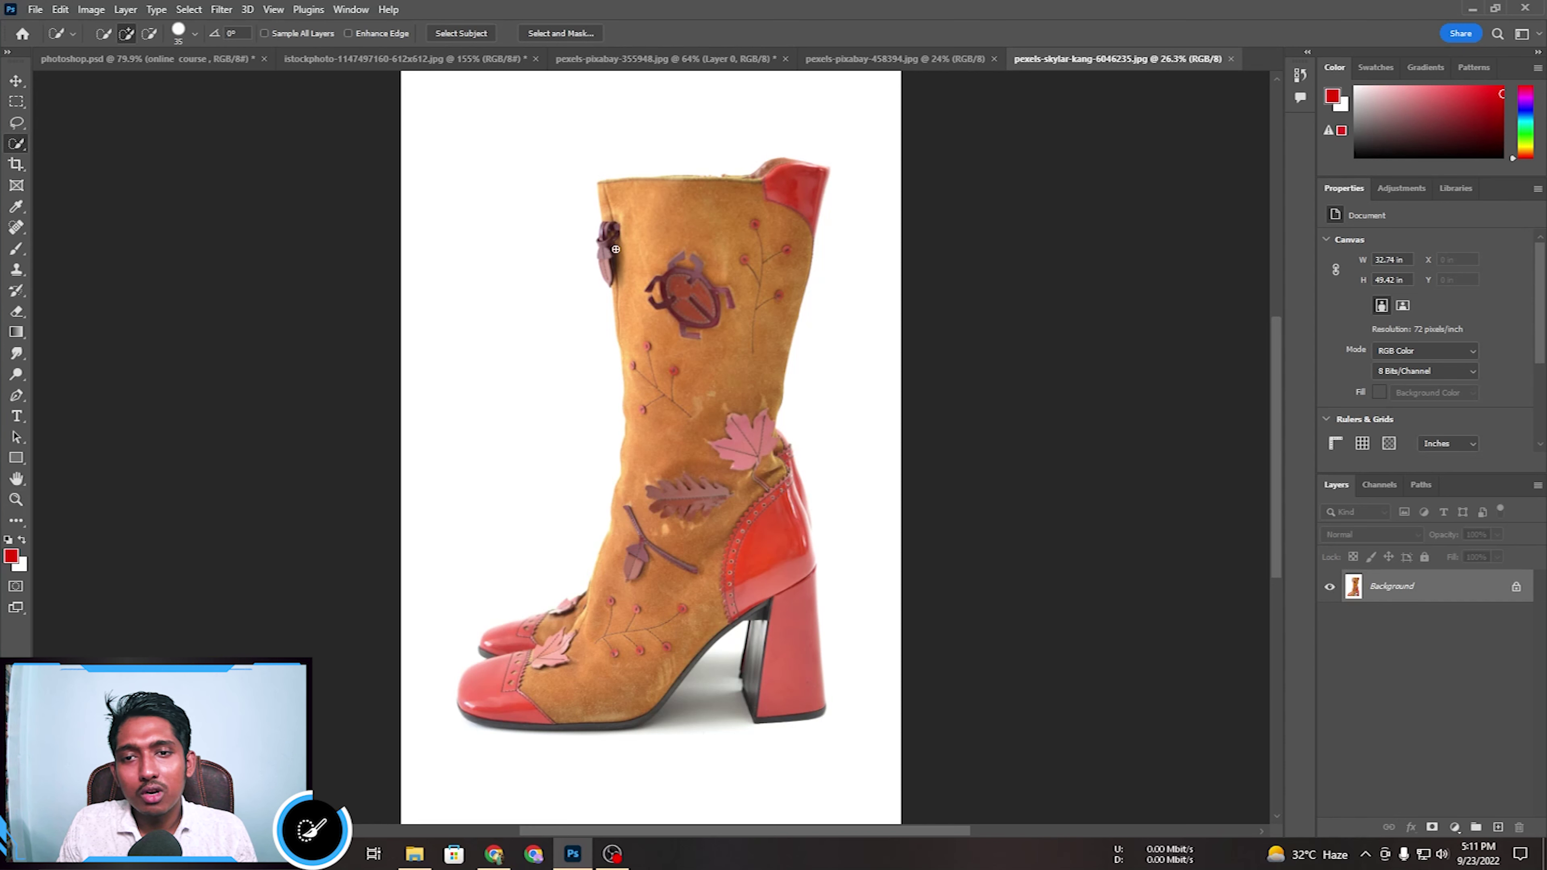
pyautogui.click(195, 34)
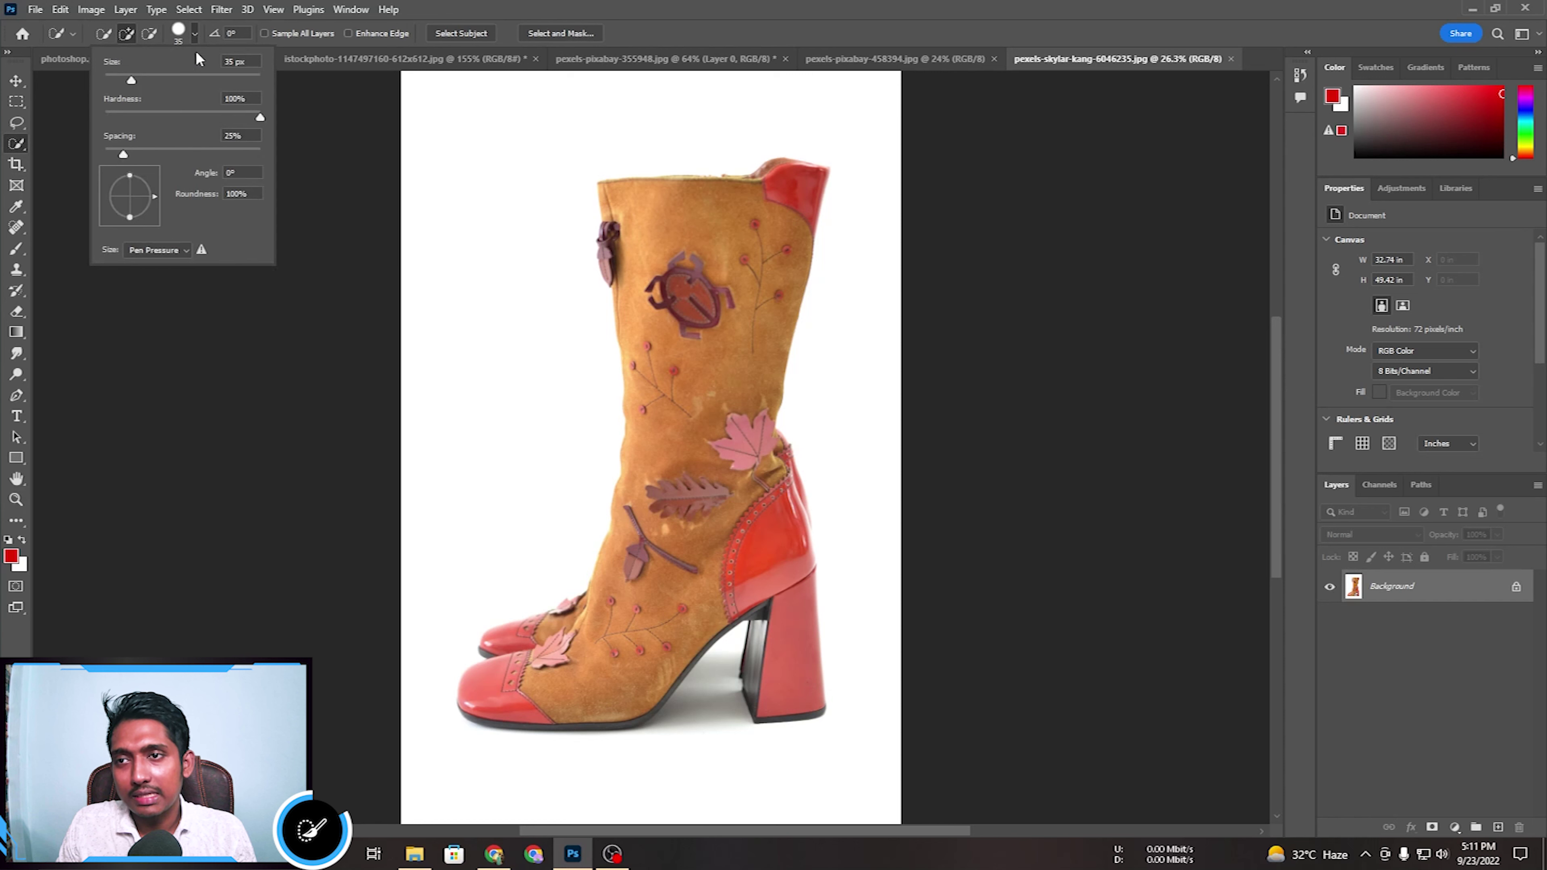
pyautogui.moveTo(150, 80); pyautogui.dragTo(146, 82)
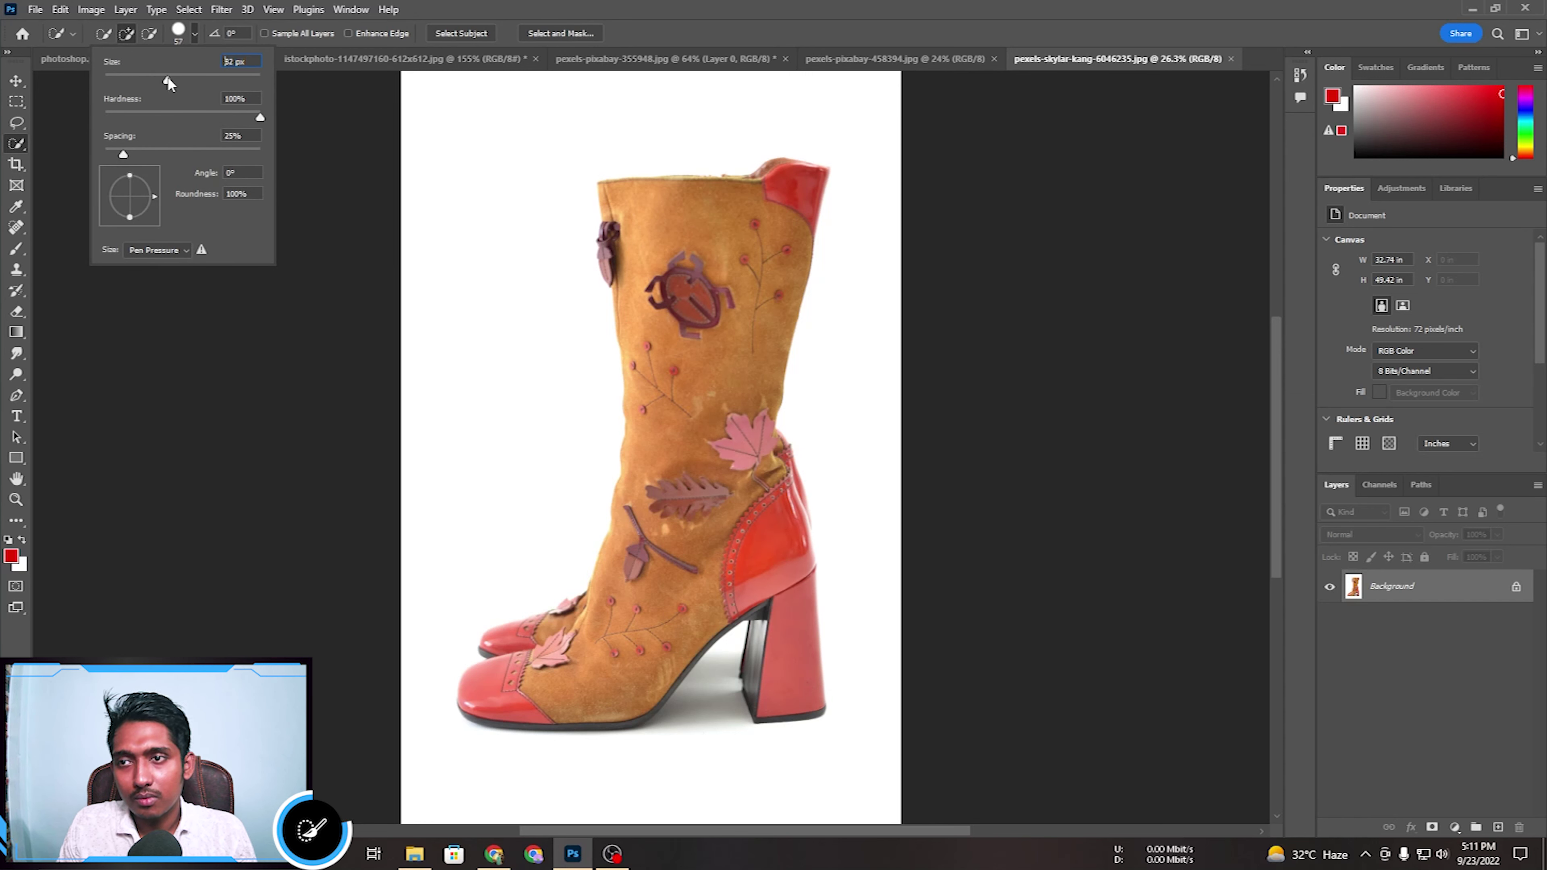
pyautogui.click(632, 138)
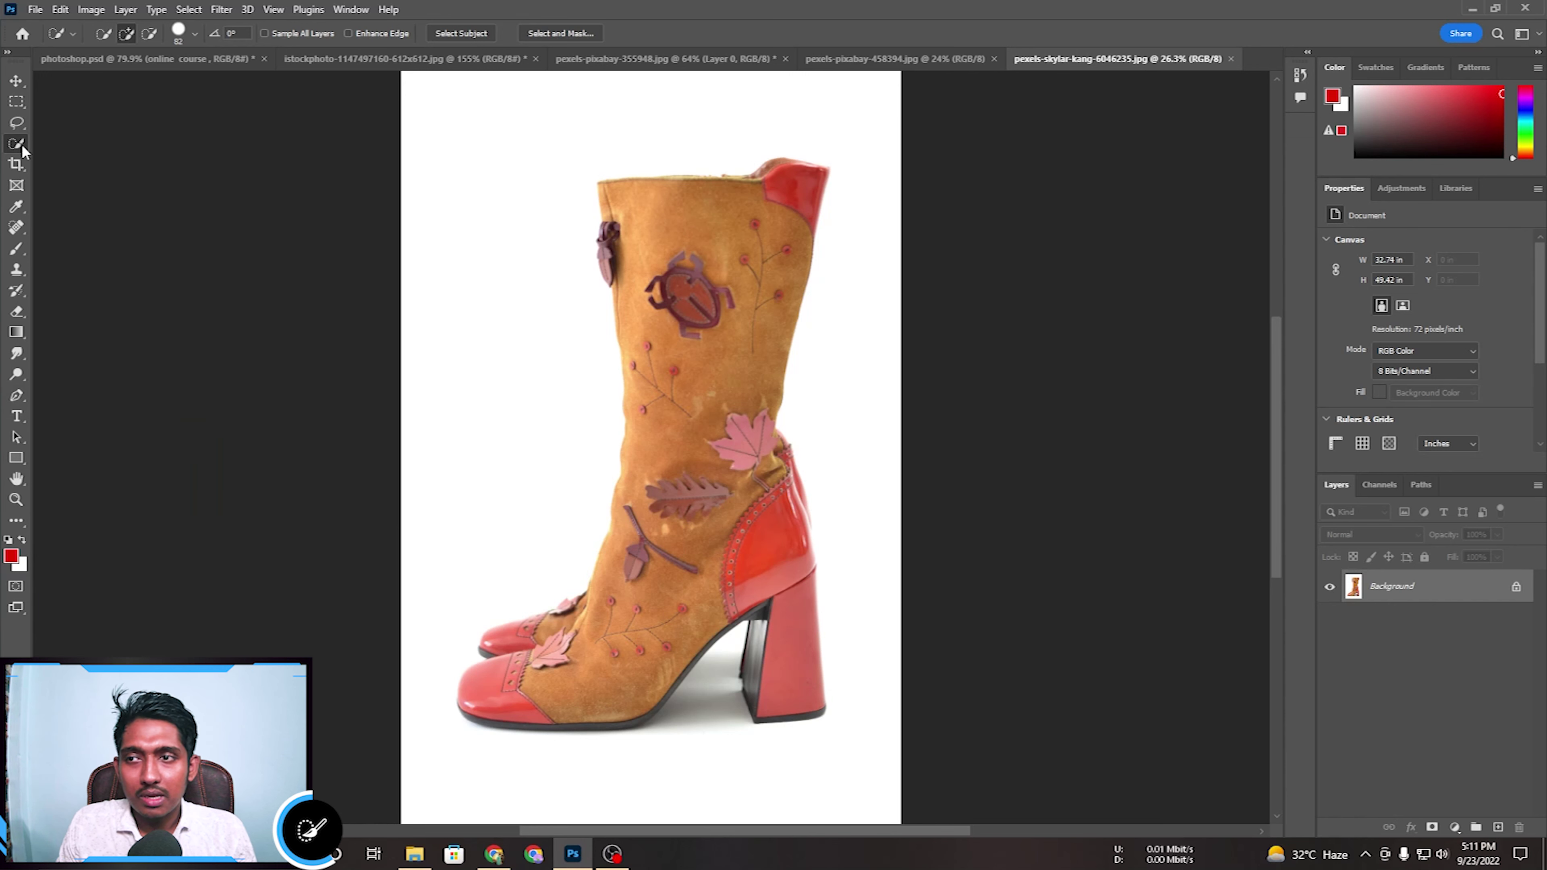
pyautogui.scroll(-3, 1458, 377)
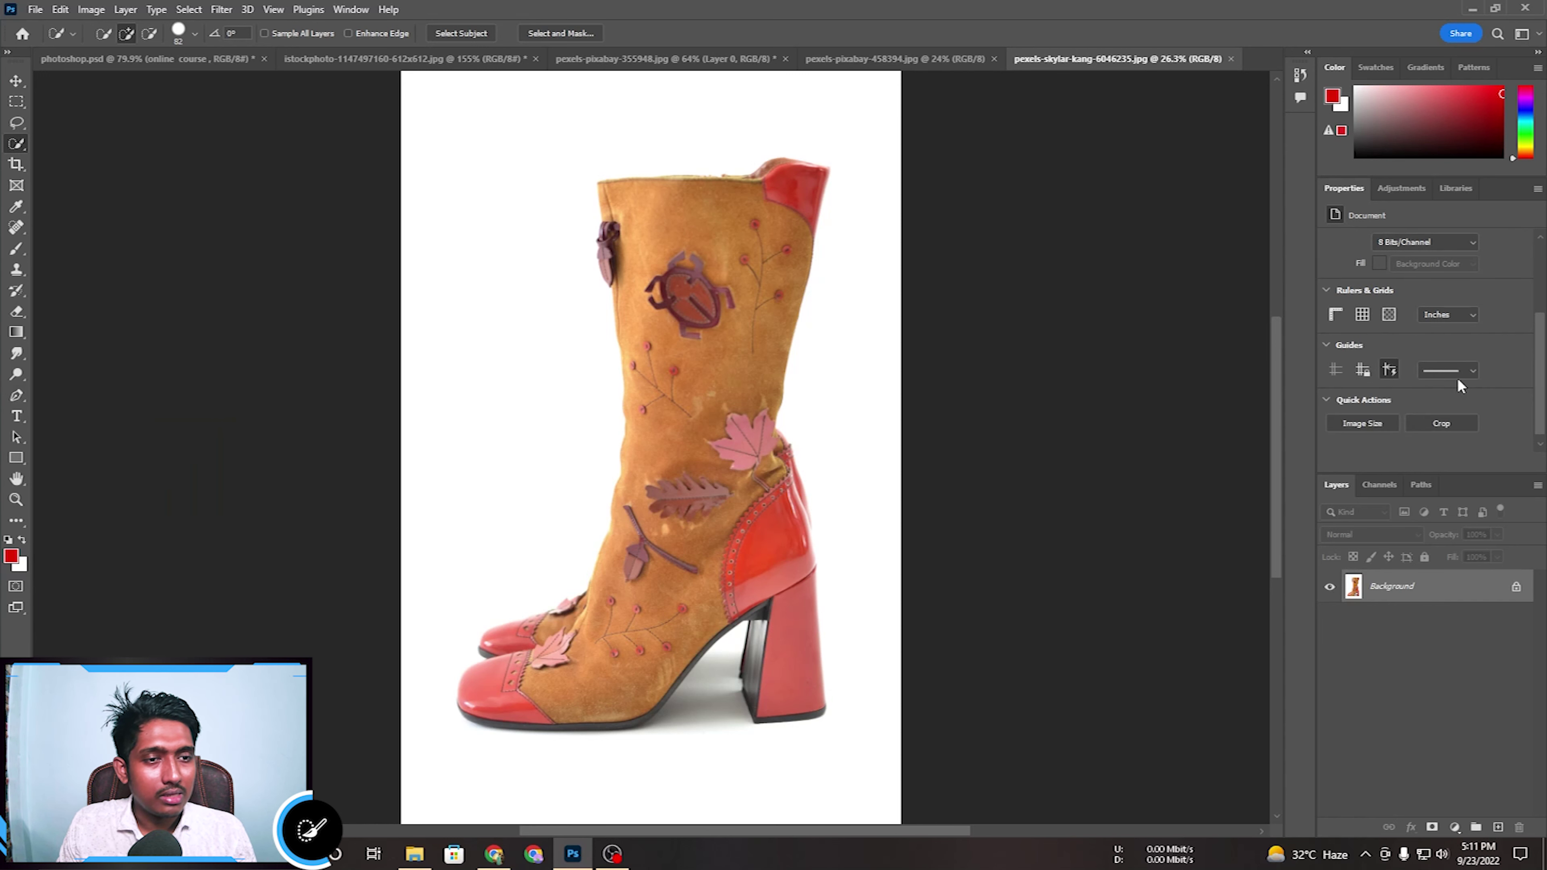
pyautogui.click(1517, 584)
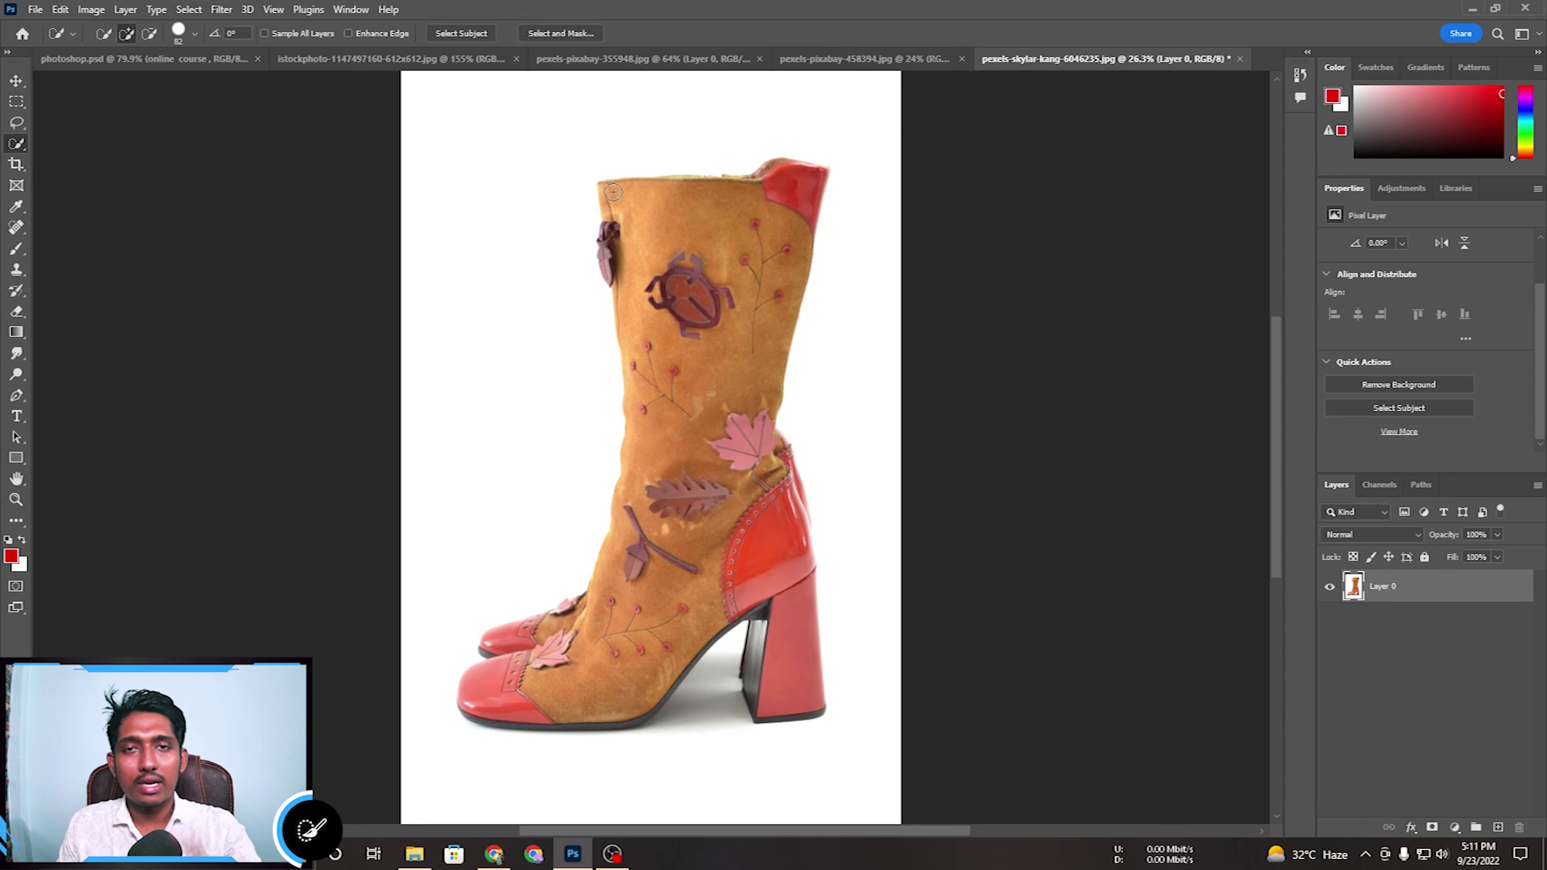
# Brush-select the boot from shaft to toe, zooming on the red cuff to refine it.
pyautogui.moveTo(613, 189)
pyautogui.mouseDown()
pyautogui.moveTo(754, 182)
pyautogui.moveTo(725, 434)
pyautogui.moveTo(782, 533)
pyautogui.moveTo(784, 635)
pyautogui.moveTo(752, 667)
pyautogui.mouseUp()
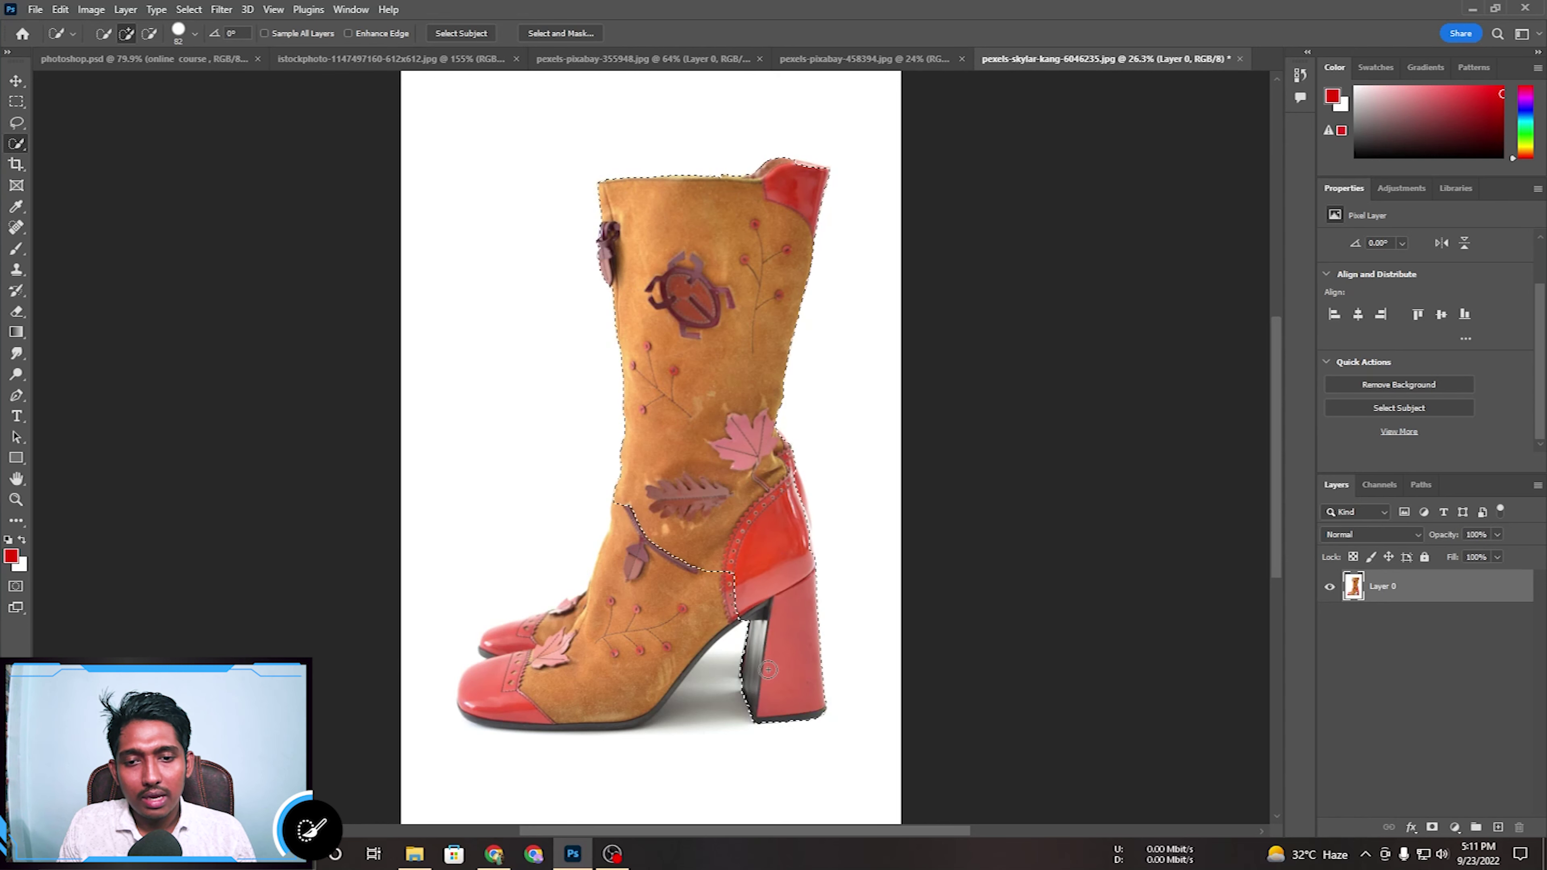
pyautogui.moveTo(716, 598)
pyautogui.mouseDown()
pyautogui.moveTo(694, 655)
pyautogui.moveTo(603, 664)
pyautogui.moveTo(518, 700)
pyautogui.moveTo(544, 635)
pyautogui.moveTo(570, 615)
pyautogui.mouseUp()
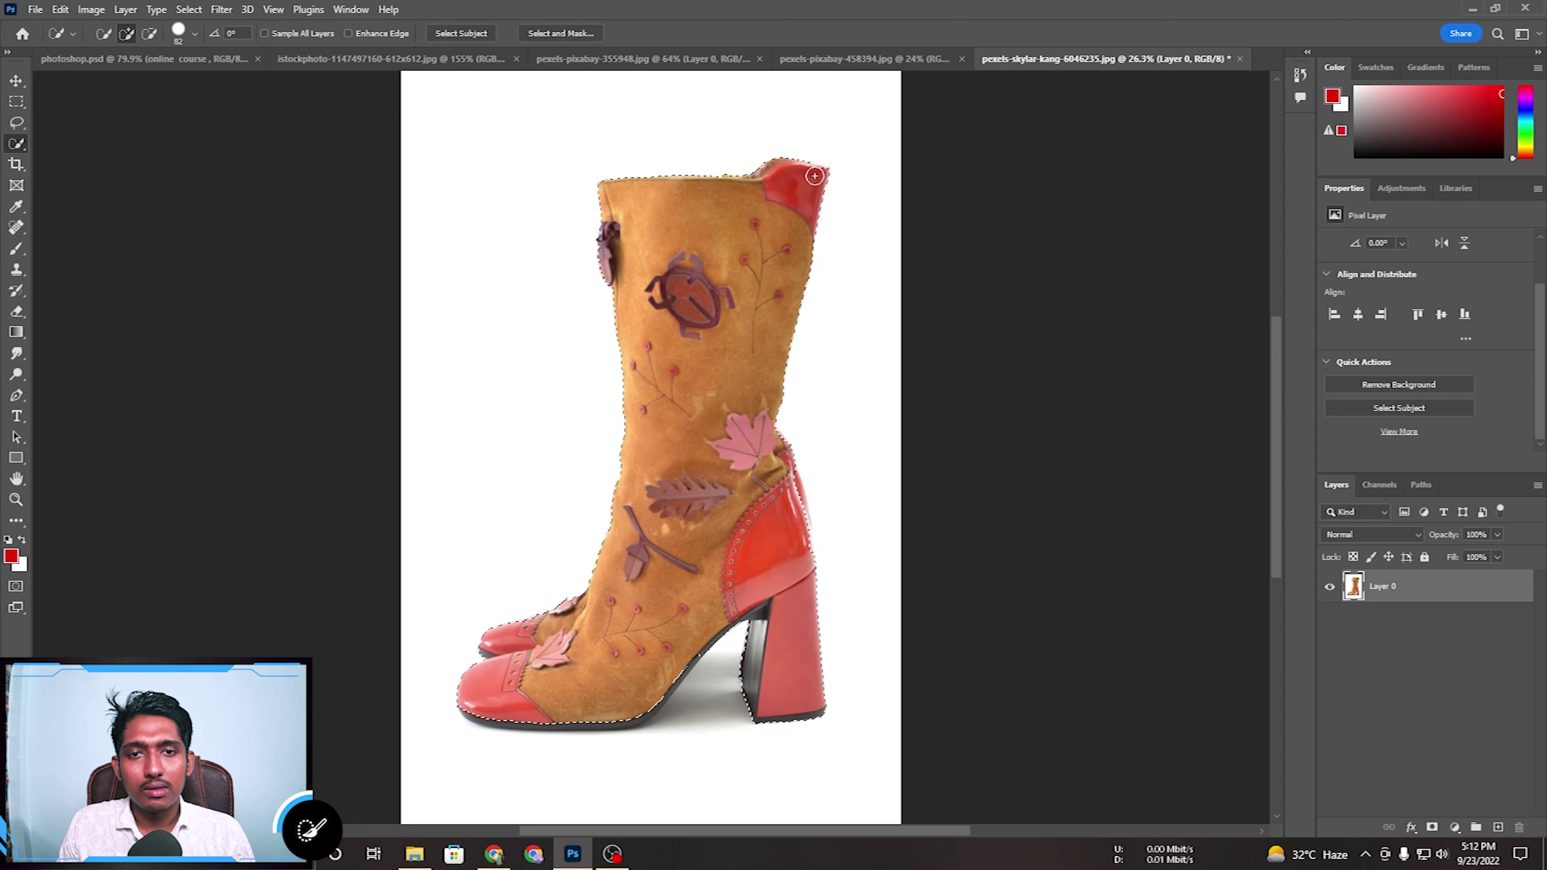
pyautogui.press('z')
pyautogui.moveTo(844, 155); pyautogui.dragTo(930, 326)
pyautogui.press('w')
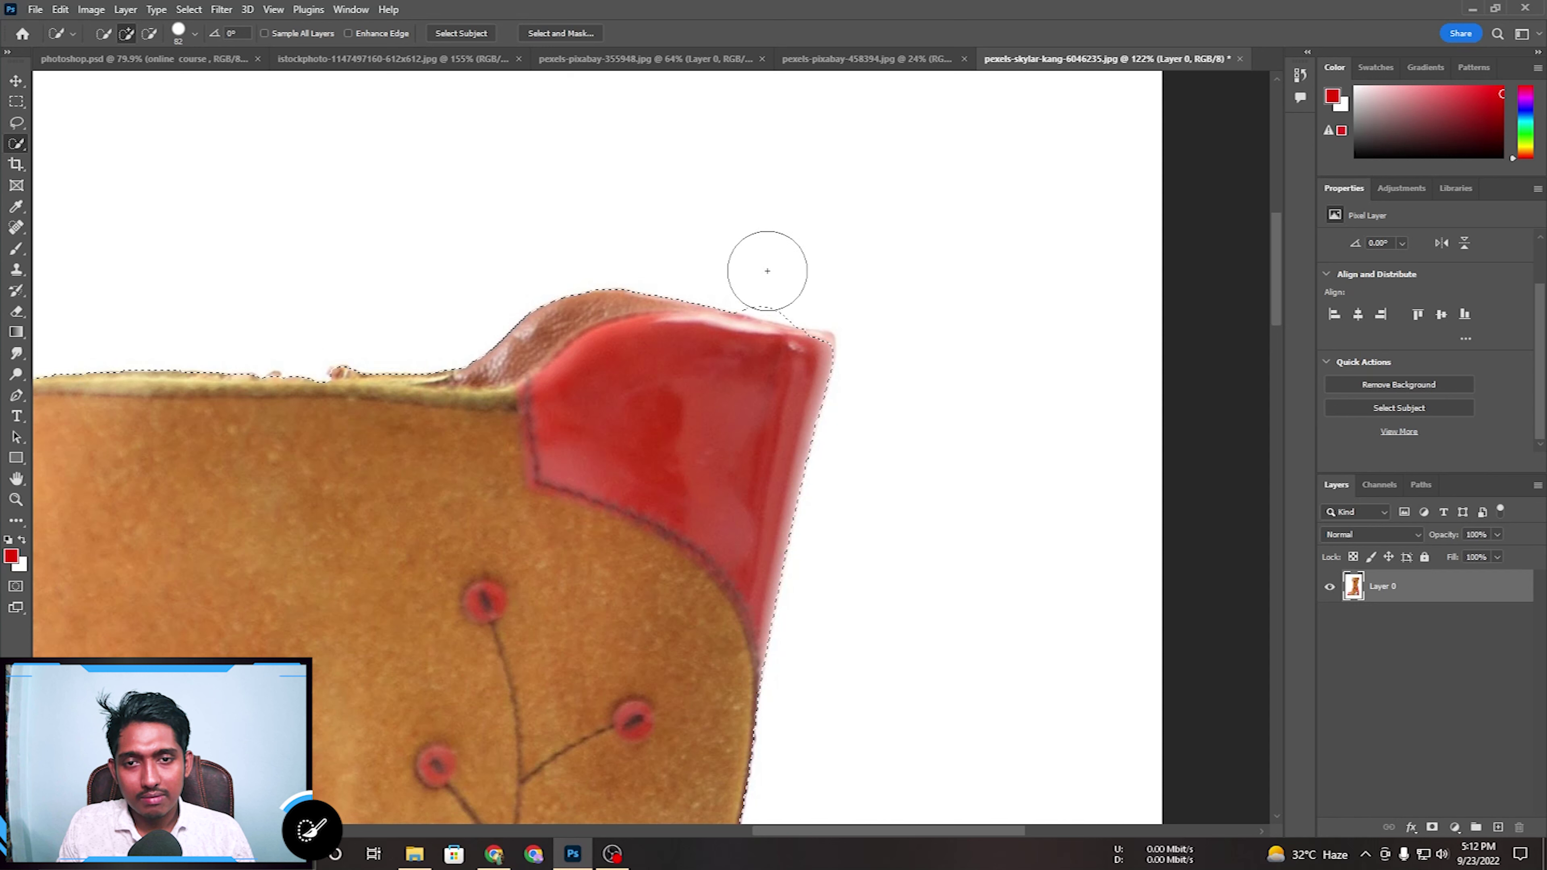
pyautogui.click(150, 34)
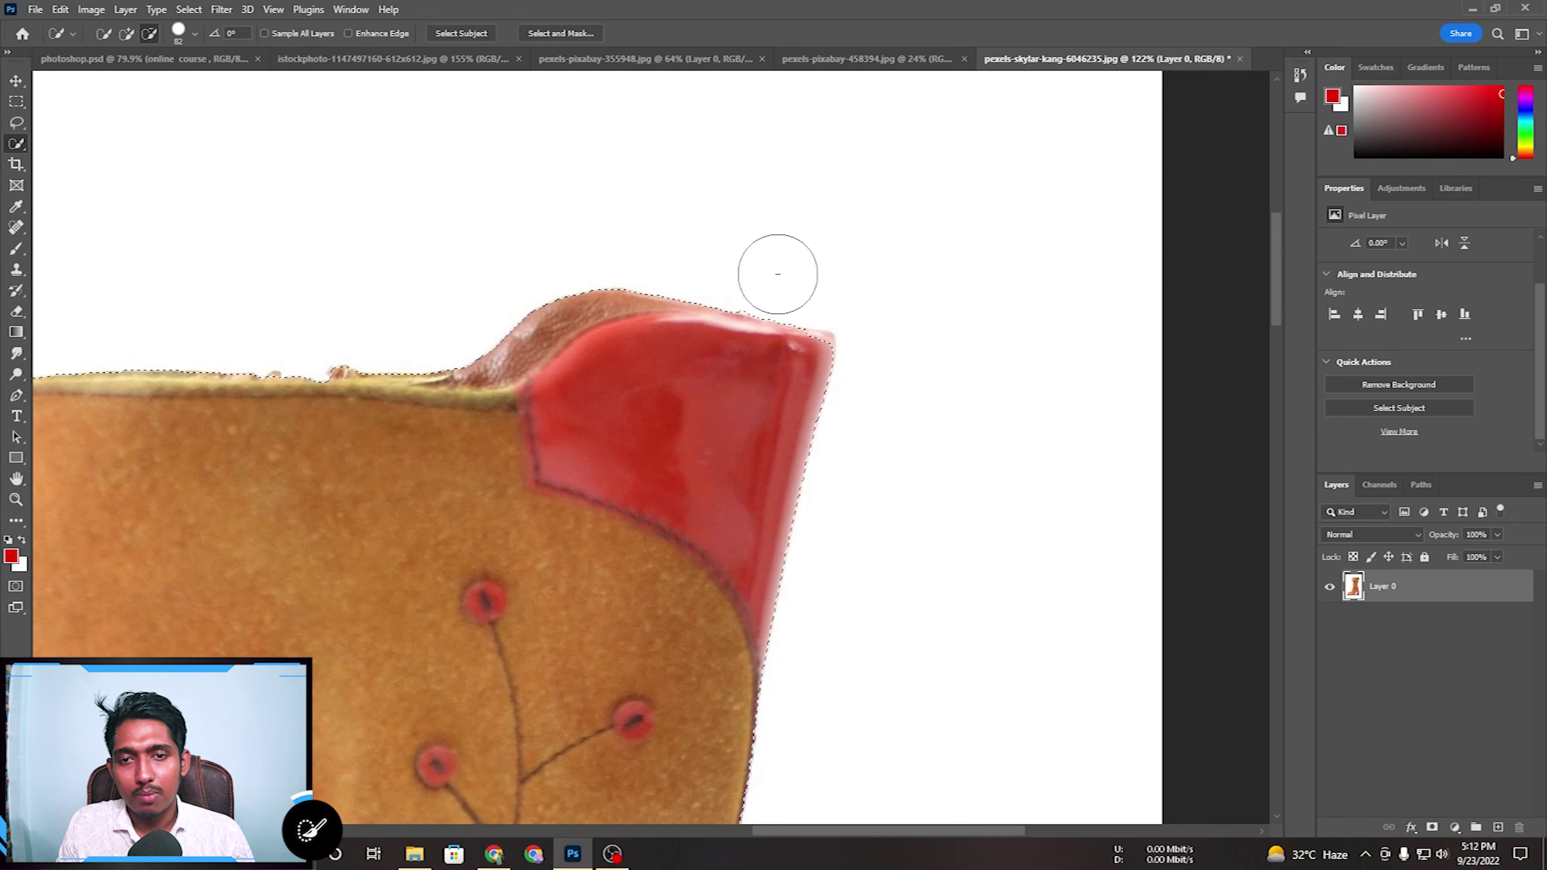
pyautogui.click(126, 35)
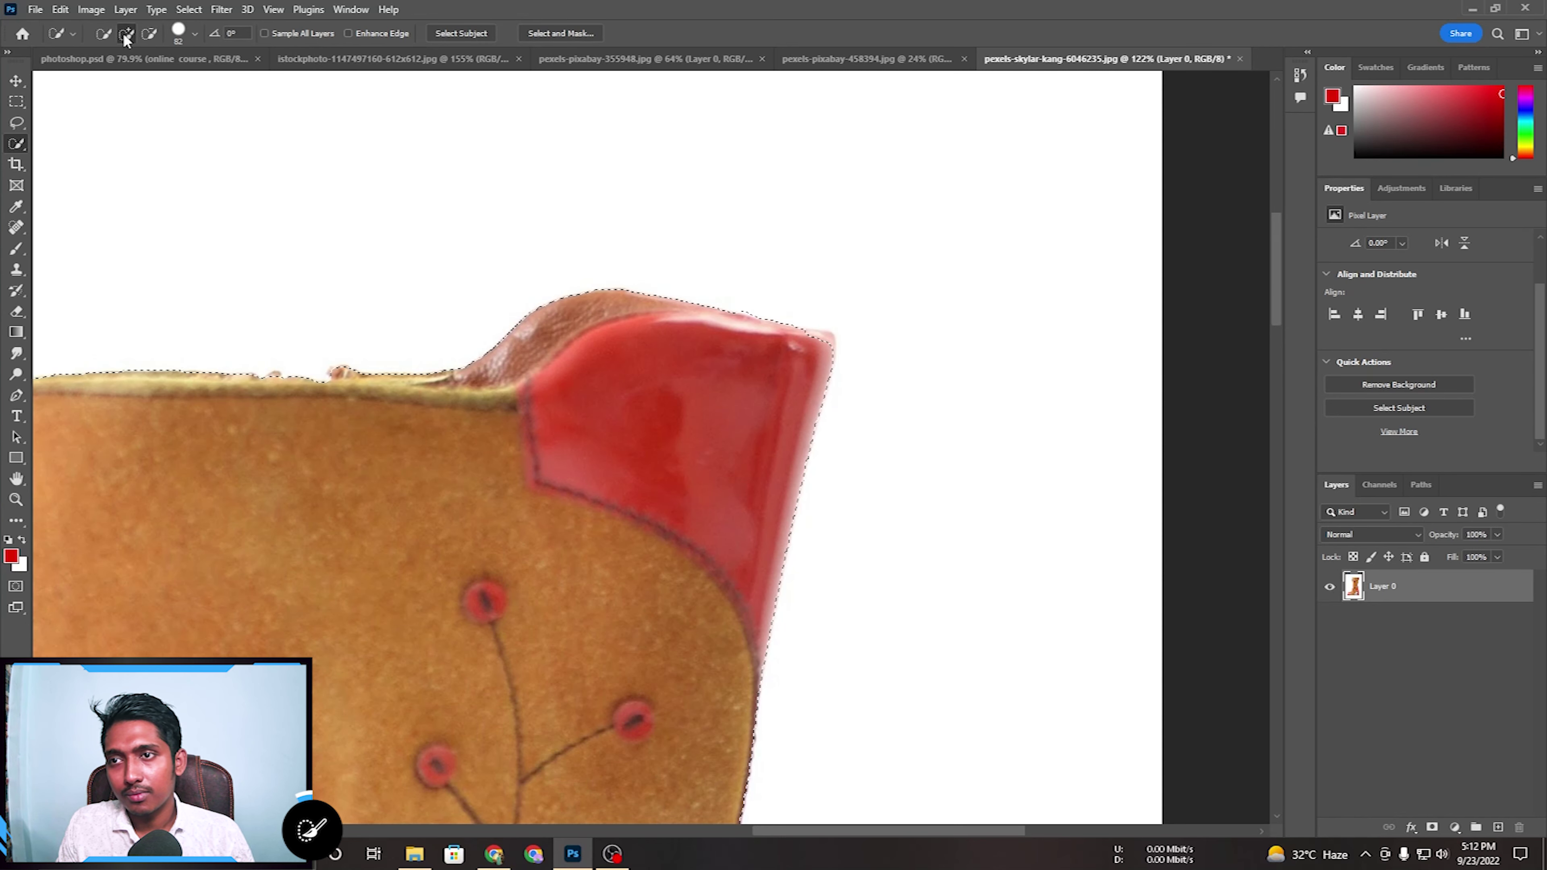
# Fit the whole boot in view and add a layer mask to Layer 0 hiding the white background.
pyautogui.press('z')
pyautogui.hotkey('ctrl', '0')
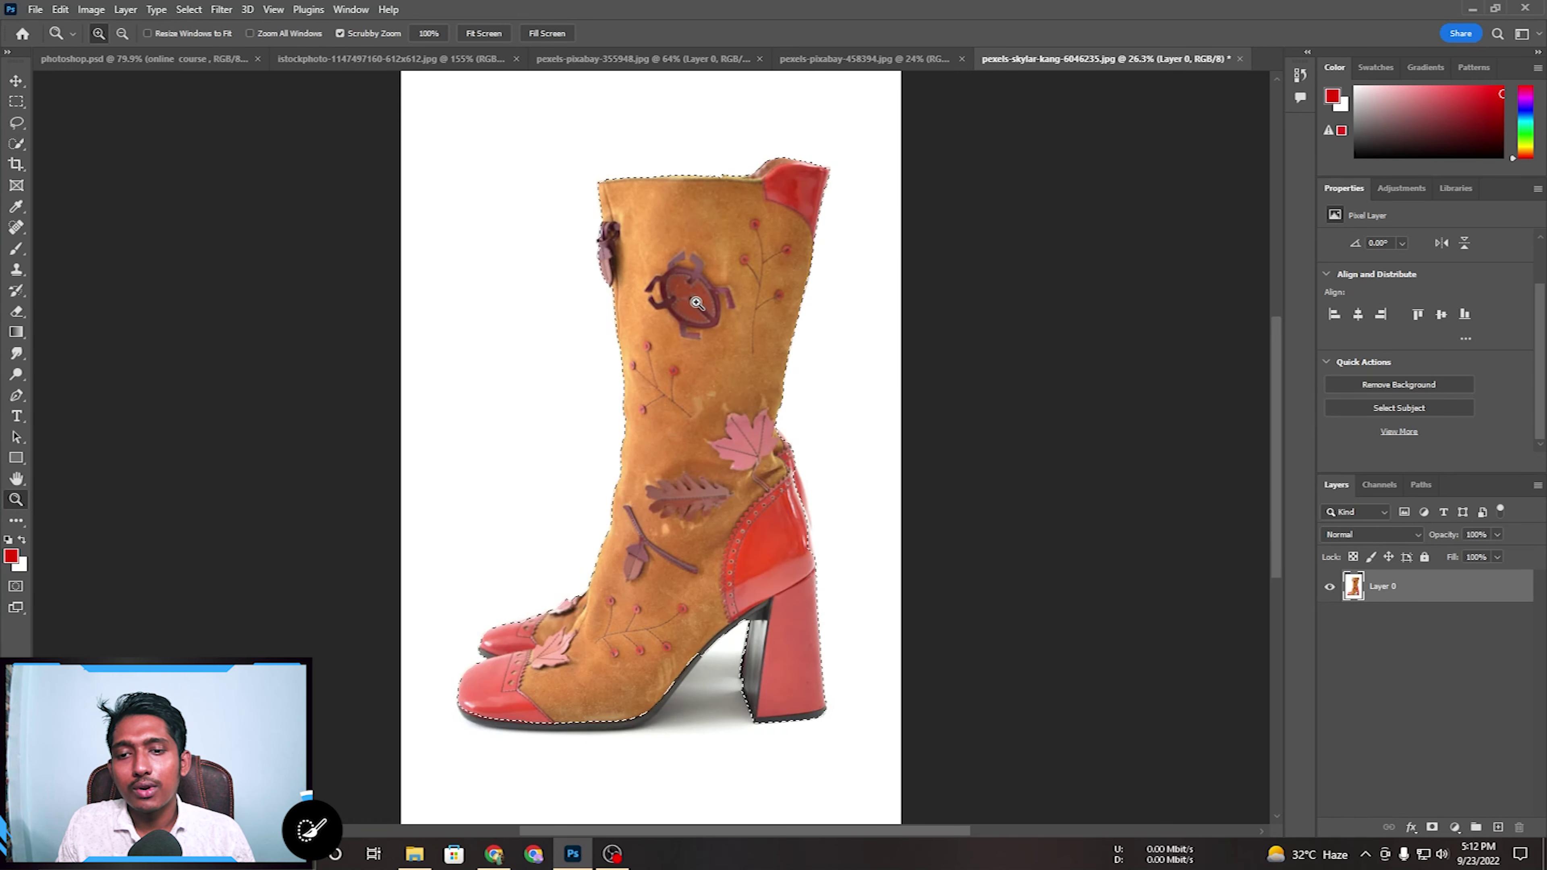
pyautogui.press('w')
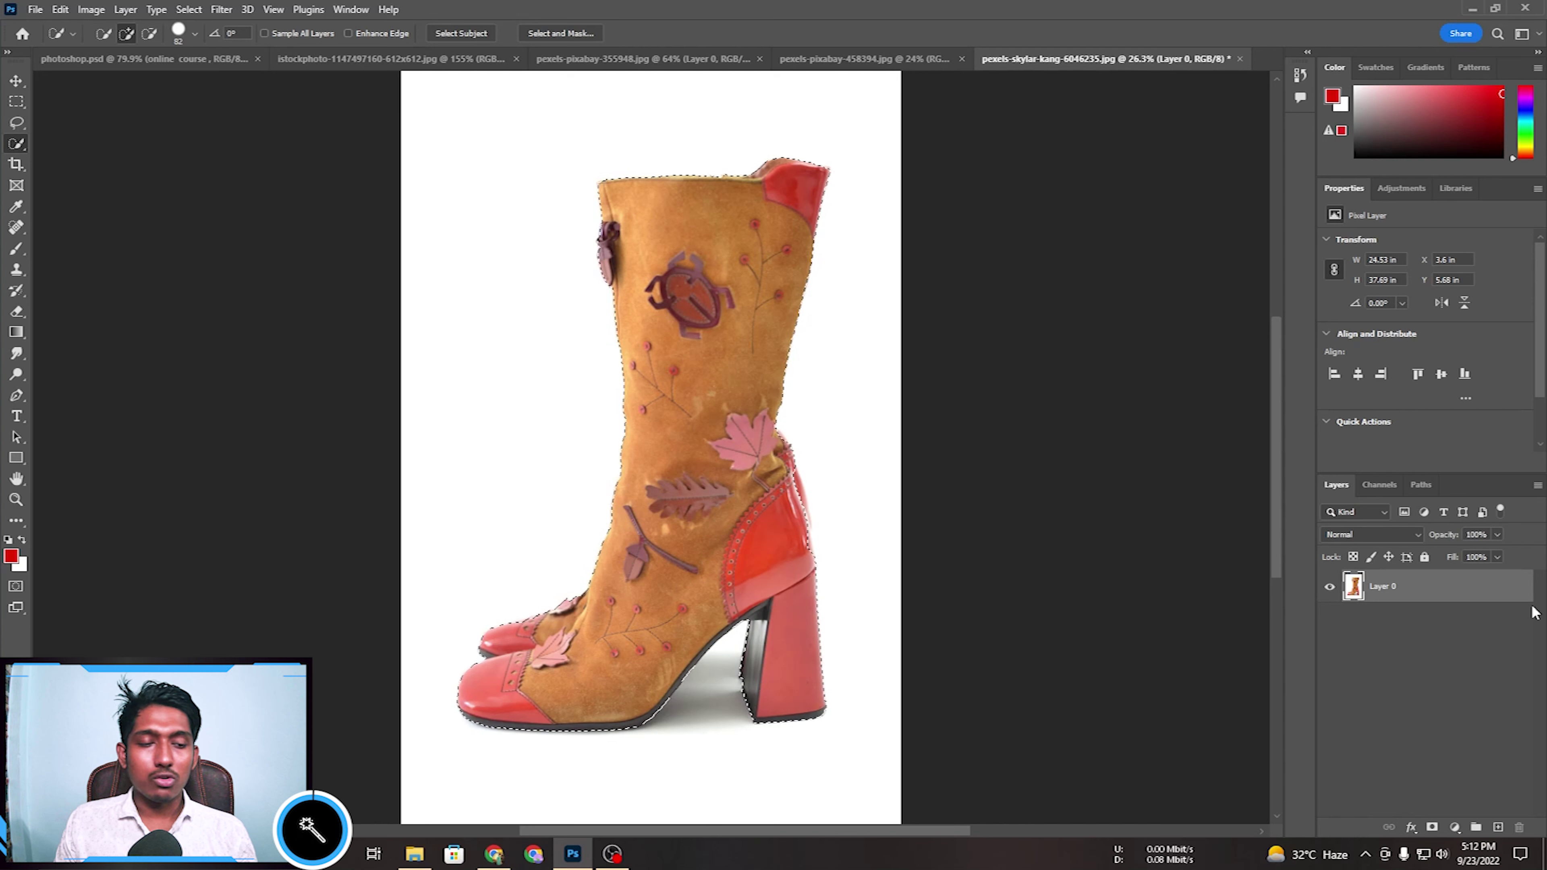
pyautogui.click(1431, 827)
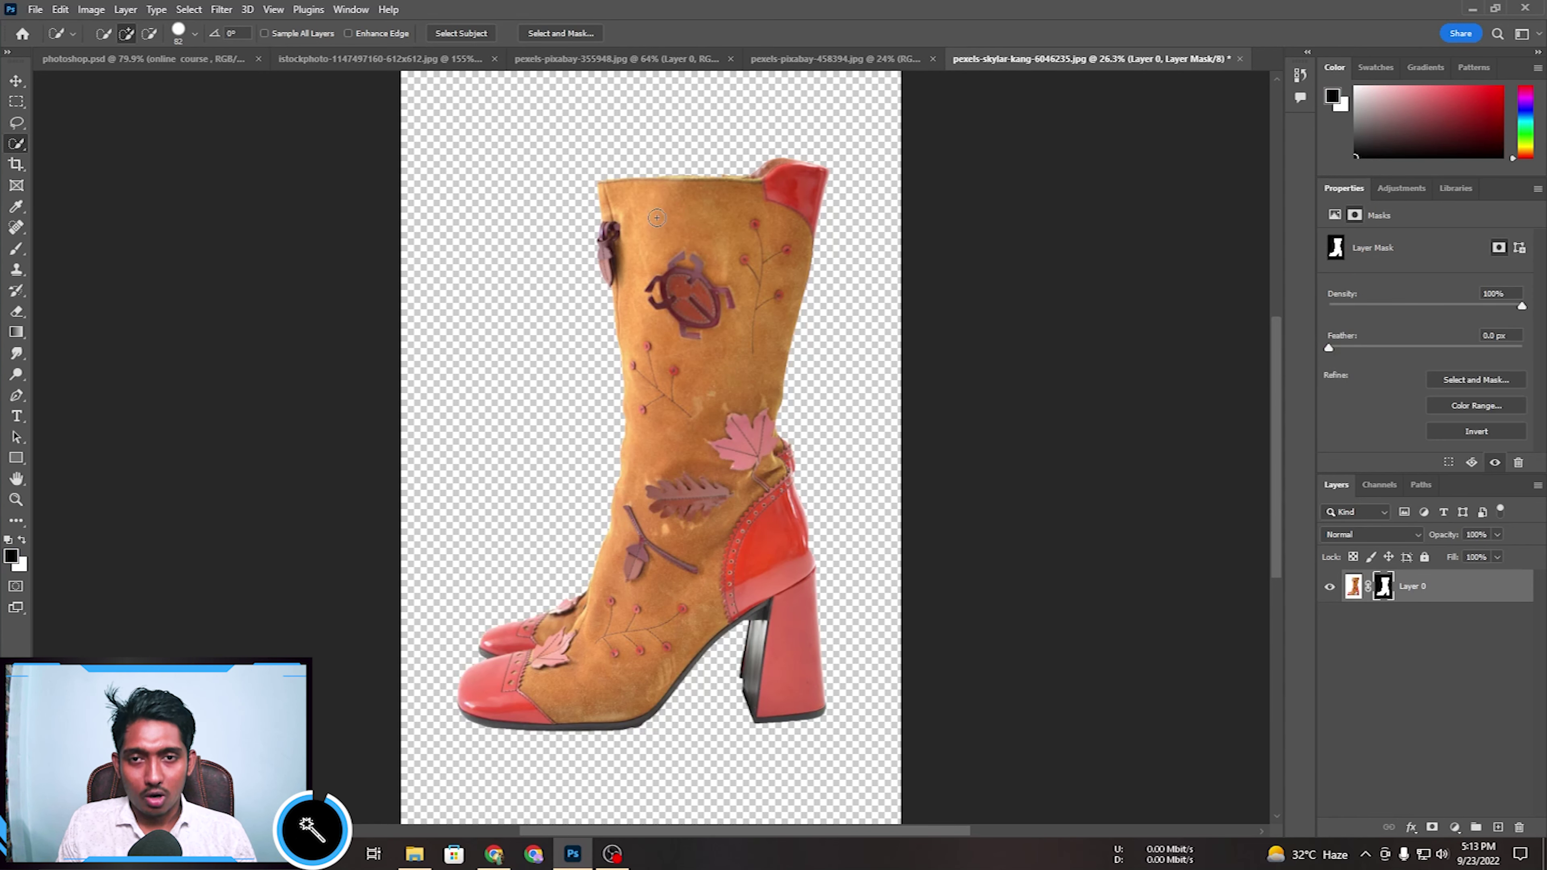
# Add a red Solid Color fill layer beneath the boot layer, then delete it.
pyautogui.click(1454, 828)
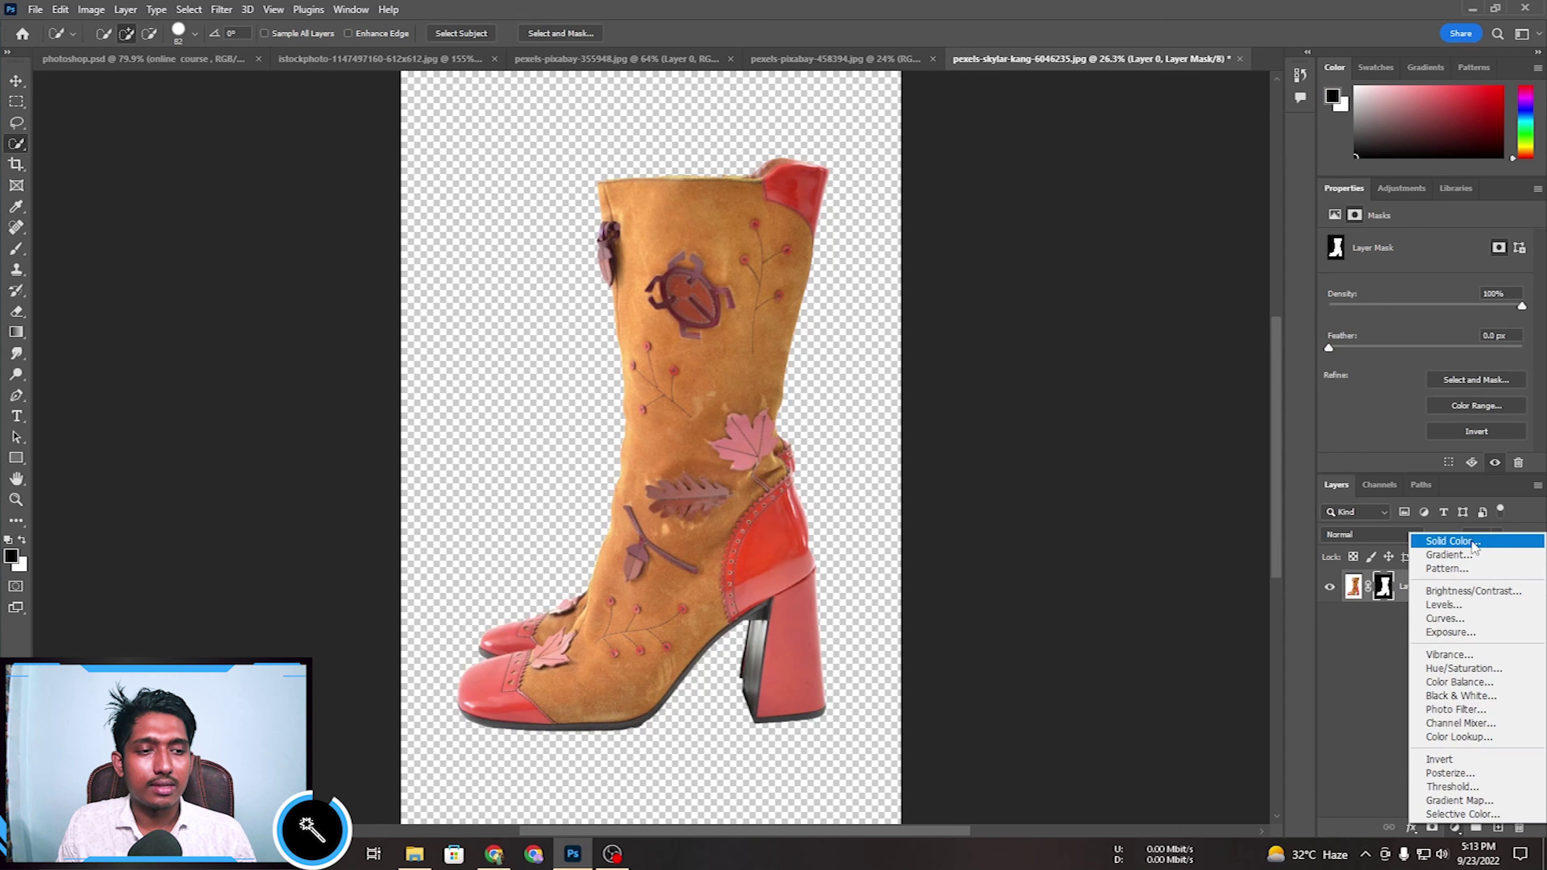
pyautogui.click(1475, 547)
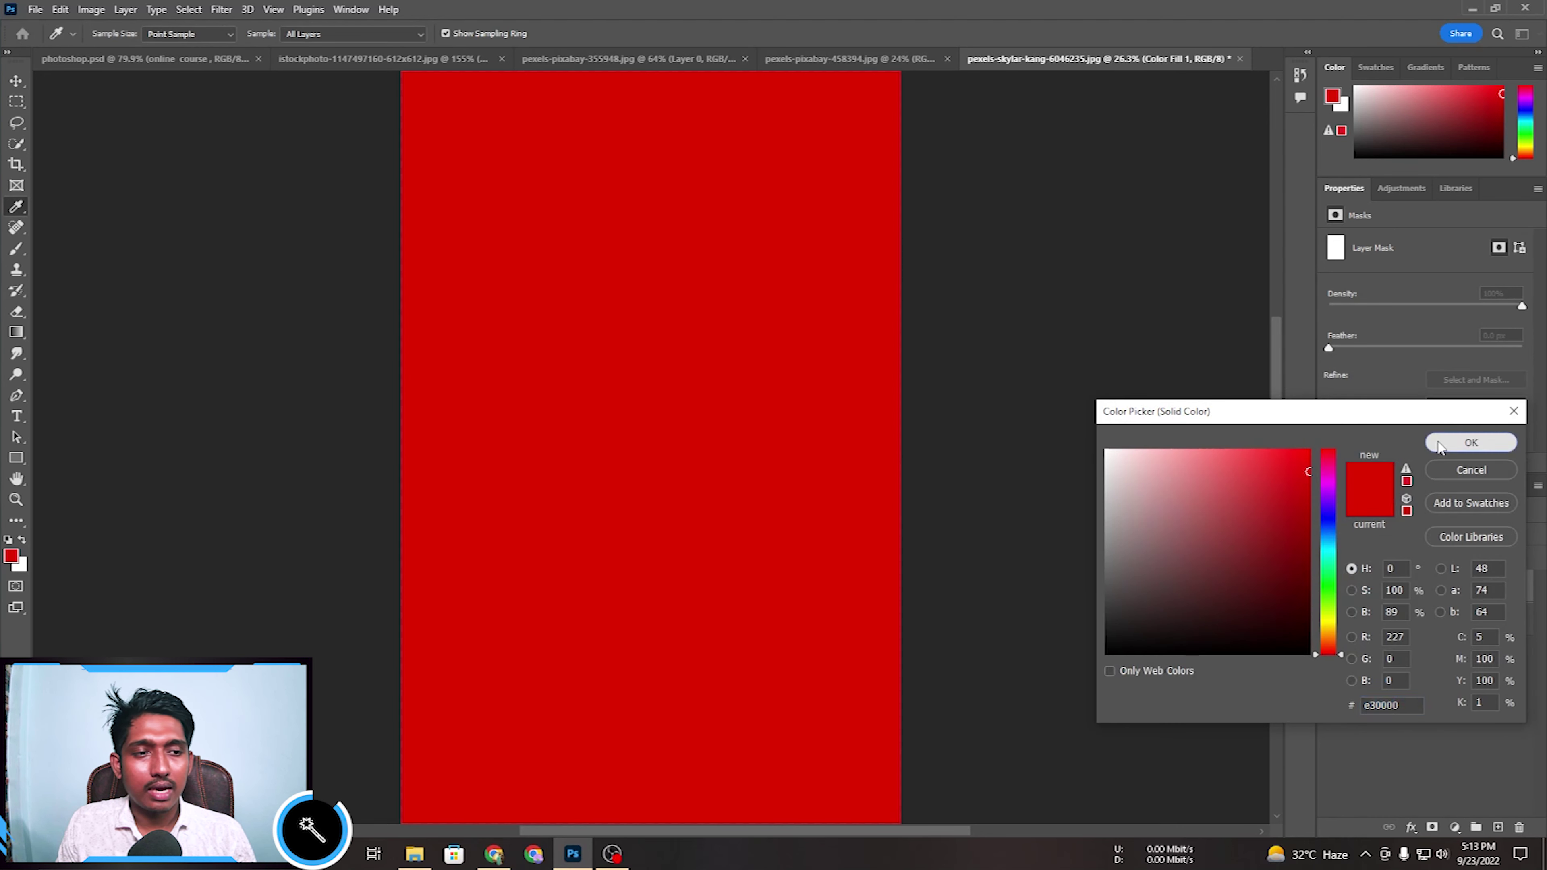
pyautogui.click(1471, 442)
pyautogui.moveTo(1454, 589); pyautogui.dragTo(1460, 693)
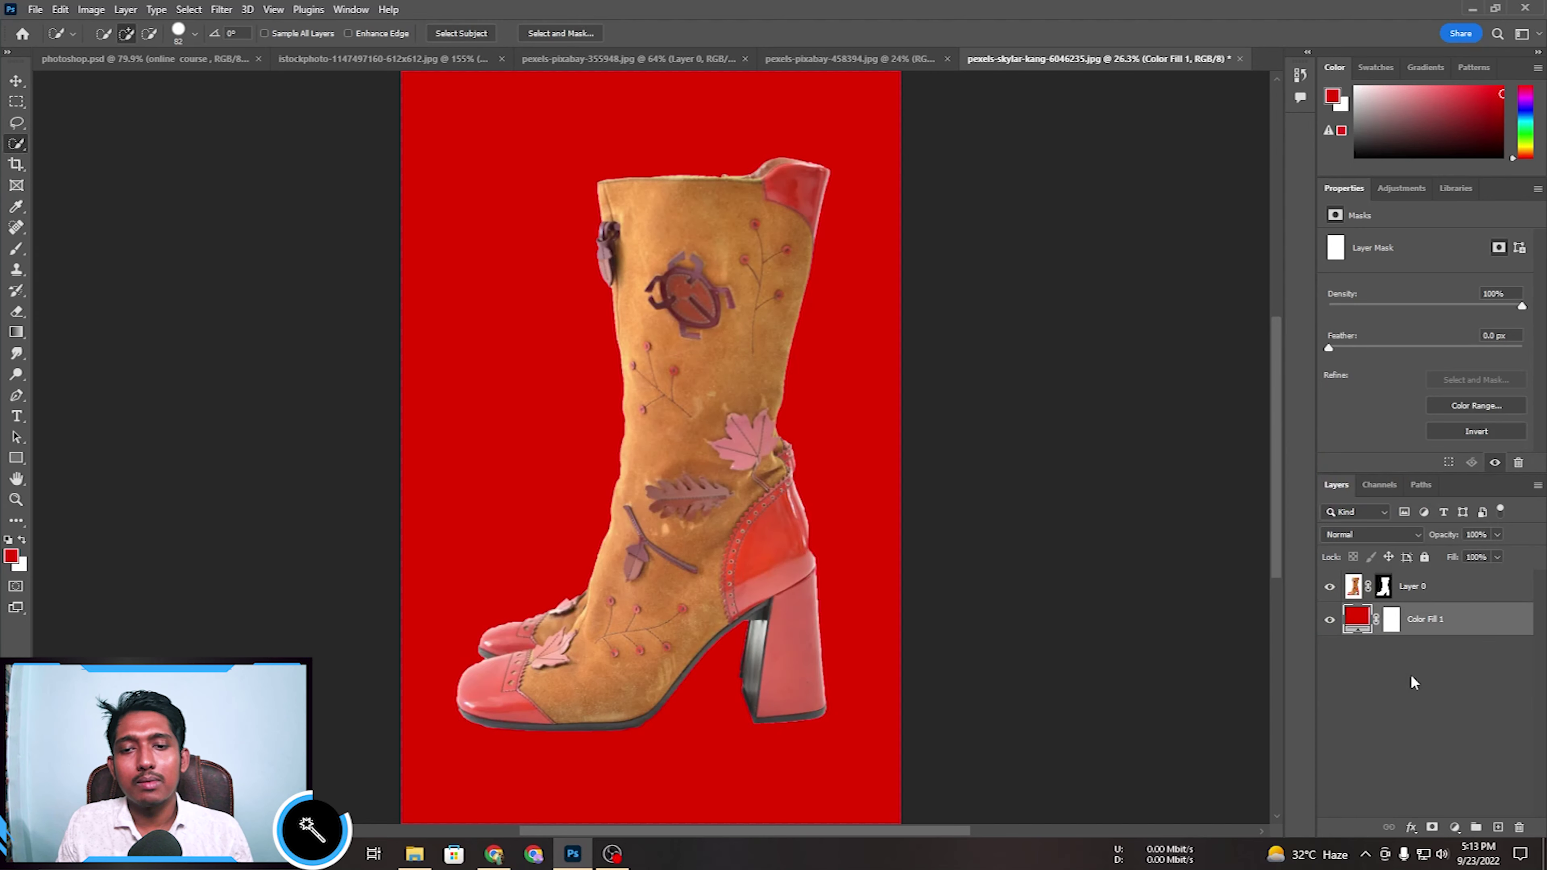
pyautogui.doubleClick(1351, 620)
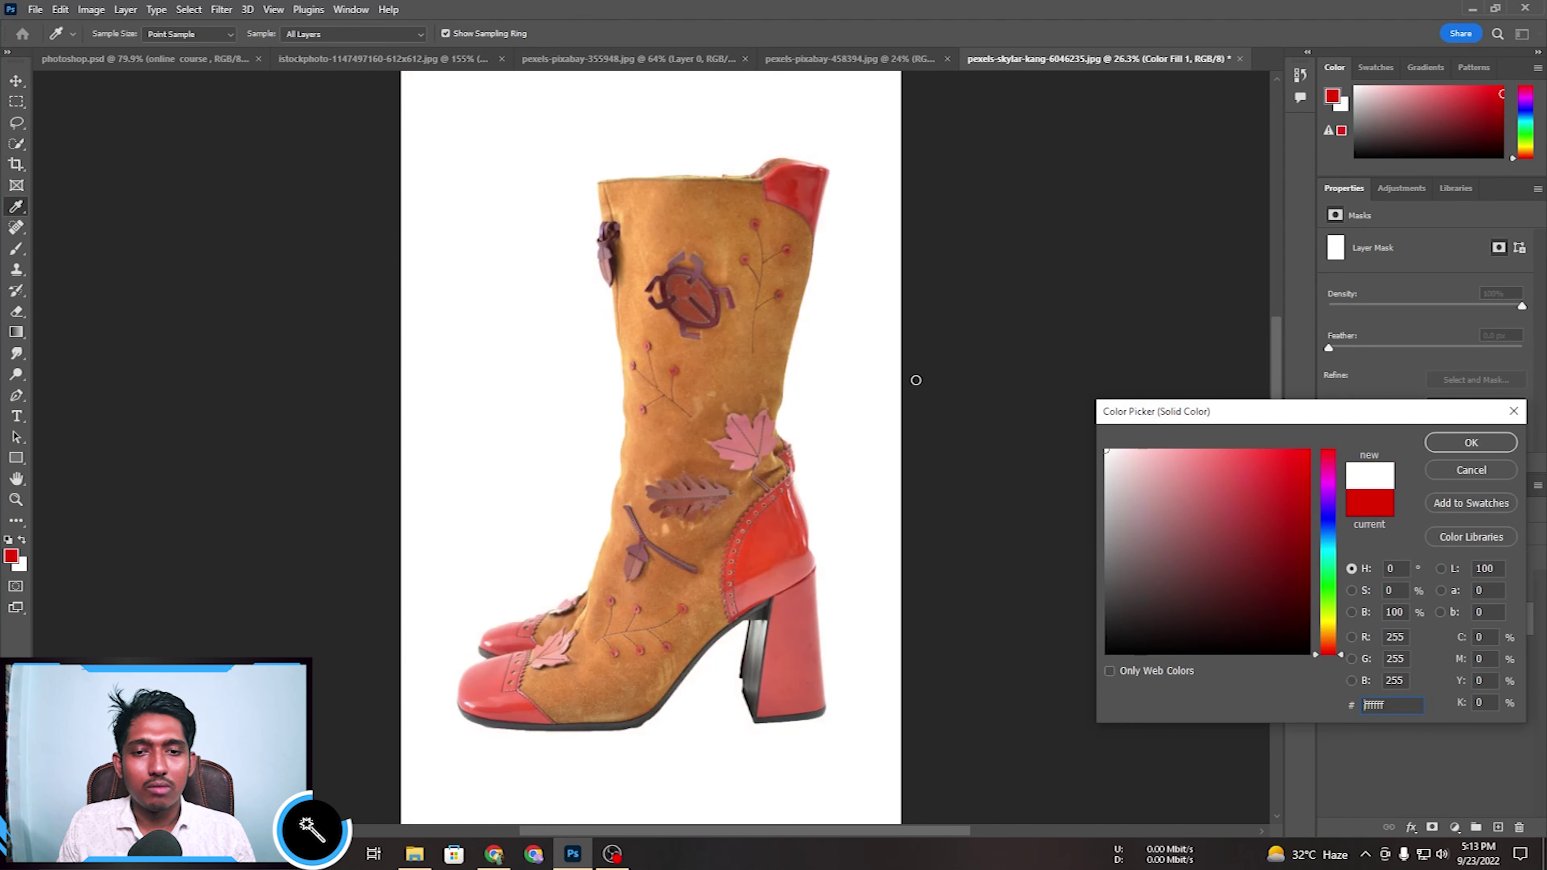
pyautogui.click(1510, 465)
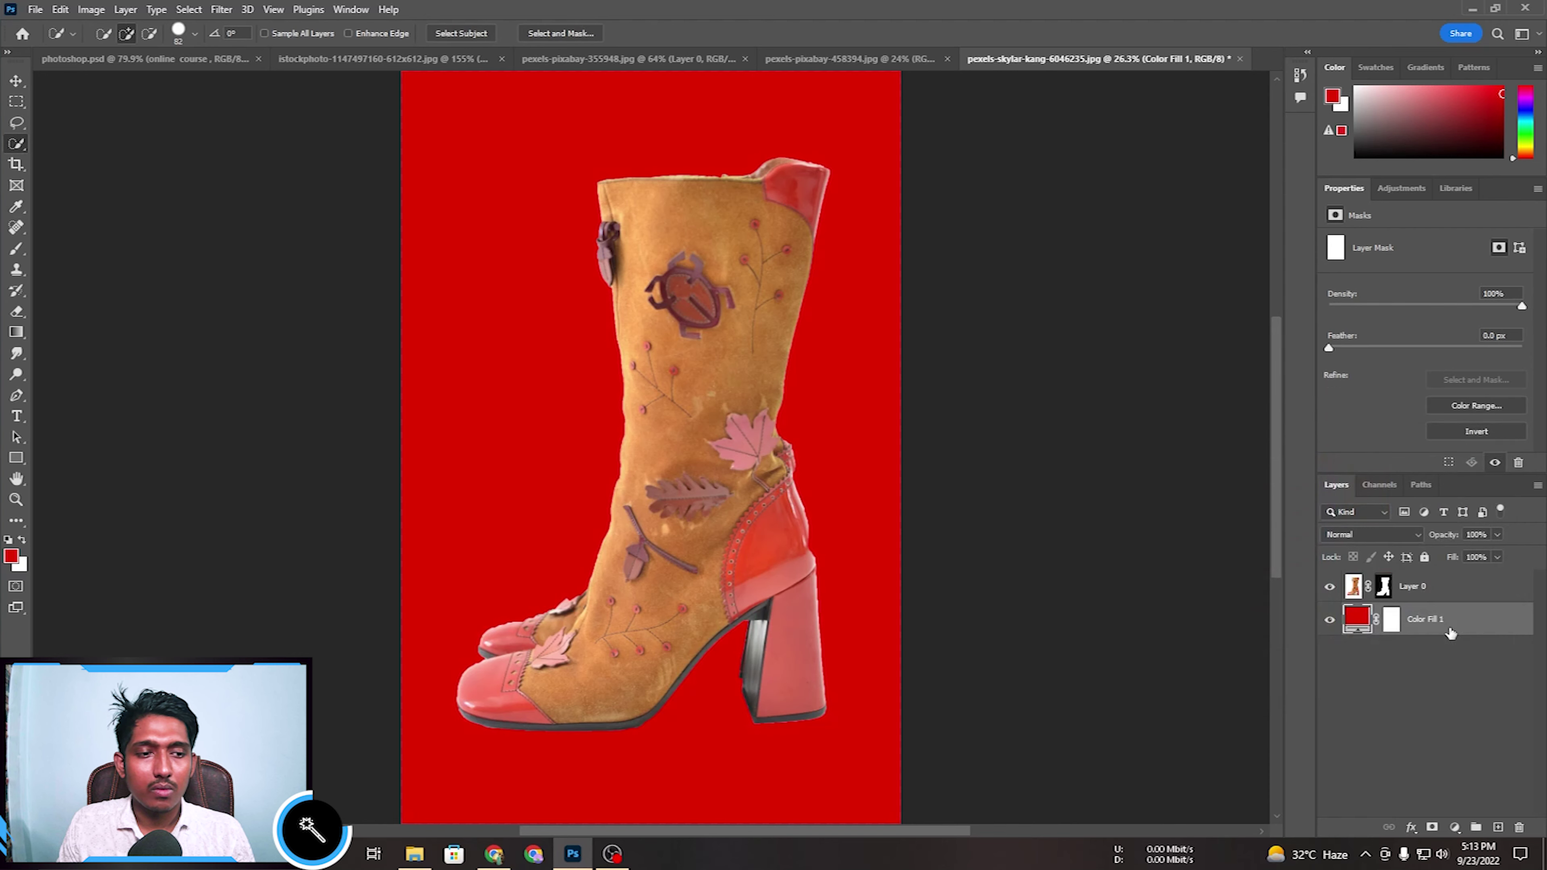
pyautogui.press('Delete')
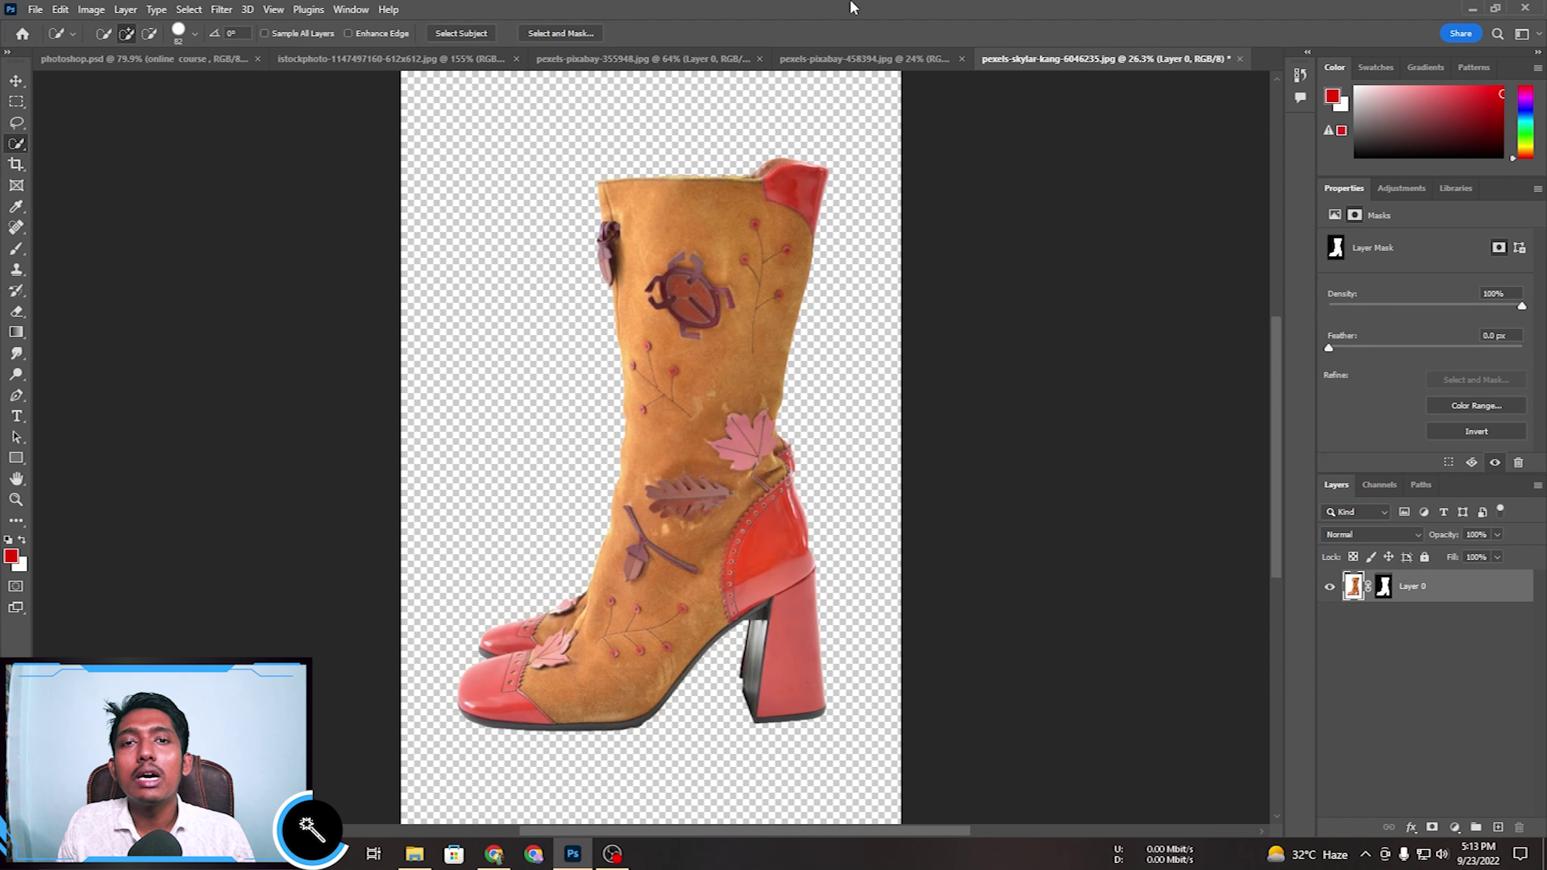
# Revert the boot photo to its Open state in the History panel.
pyautogui.click(1300, 75)
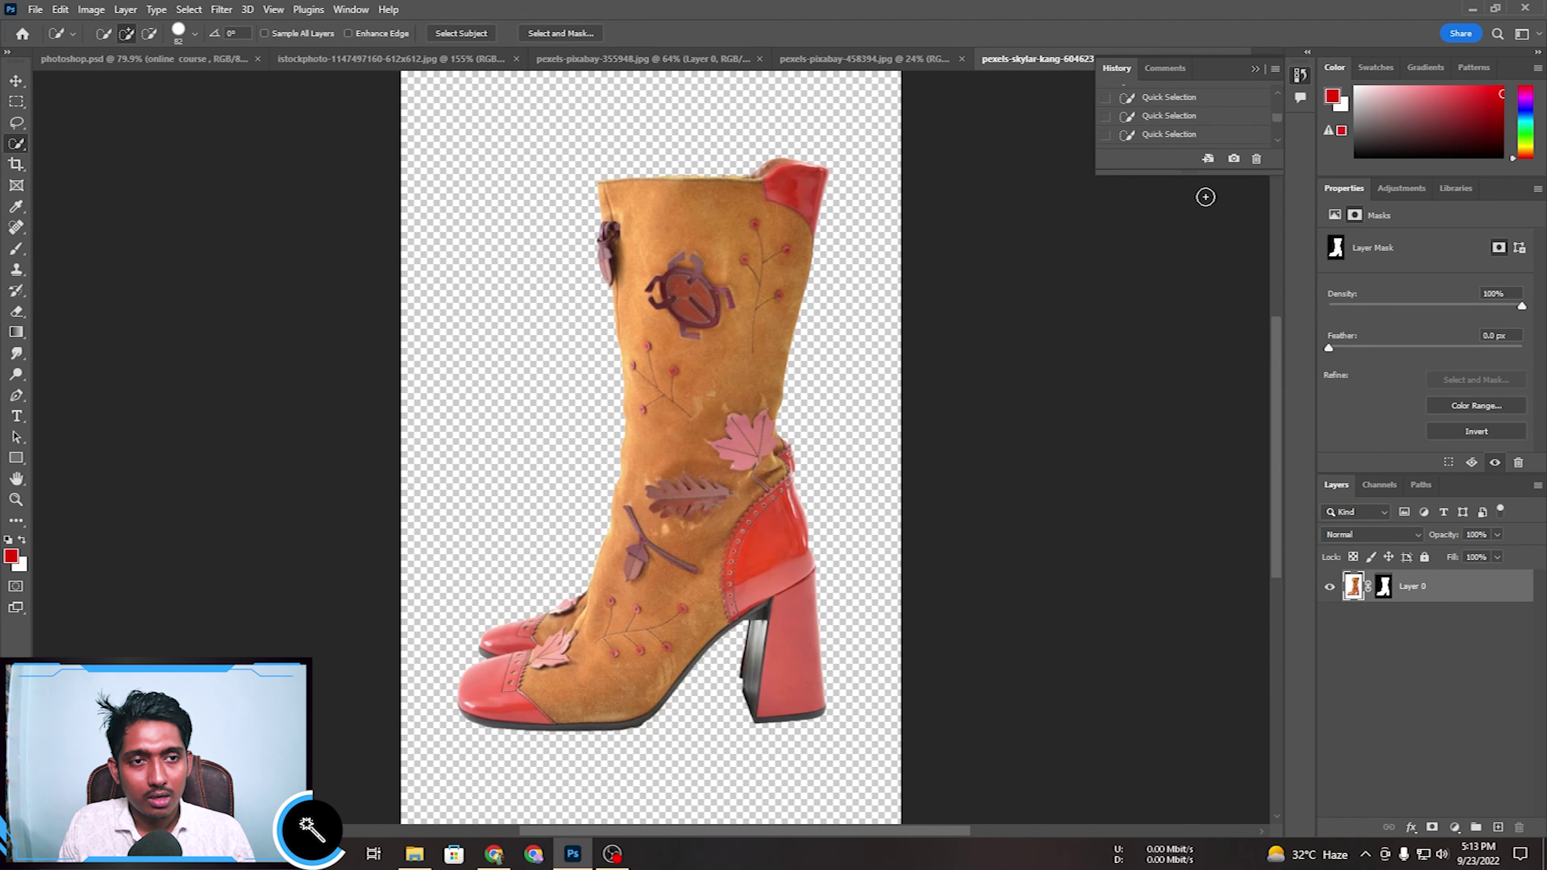
pyautogui.moveTo(1248, 190); pyautogui.dragTo(1247, 402)
pyautogui.scroll(5, 1176, 201)
pyautogui.click(1157, 126)
pyautogui.click(1254, 69)
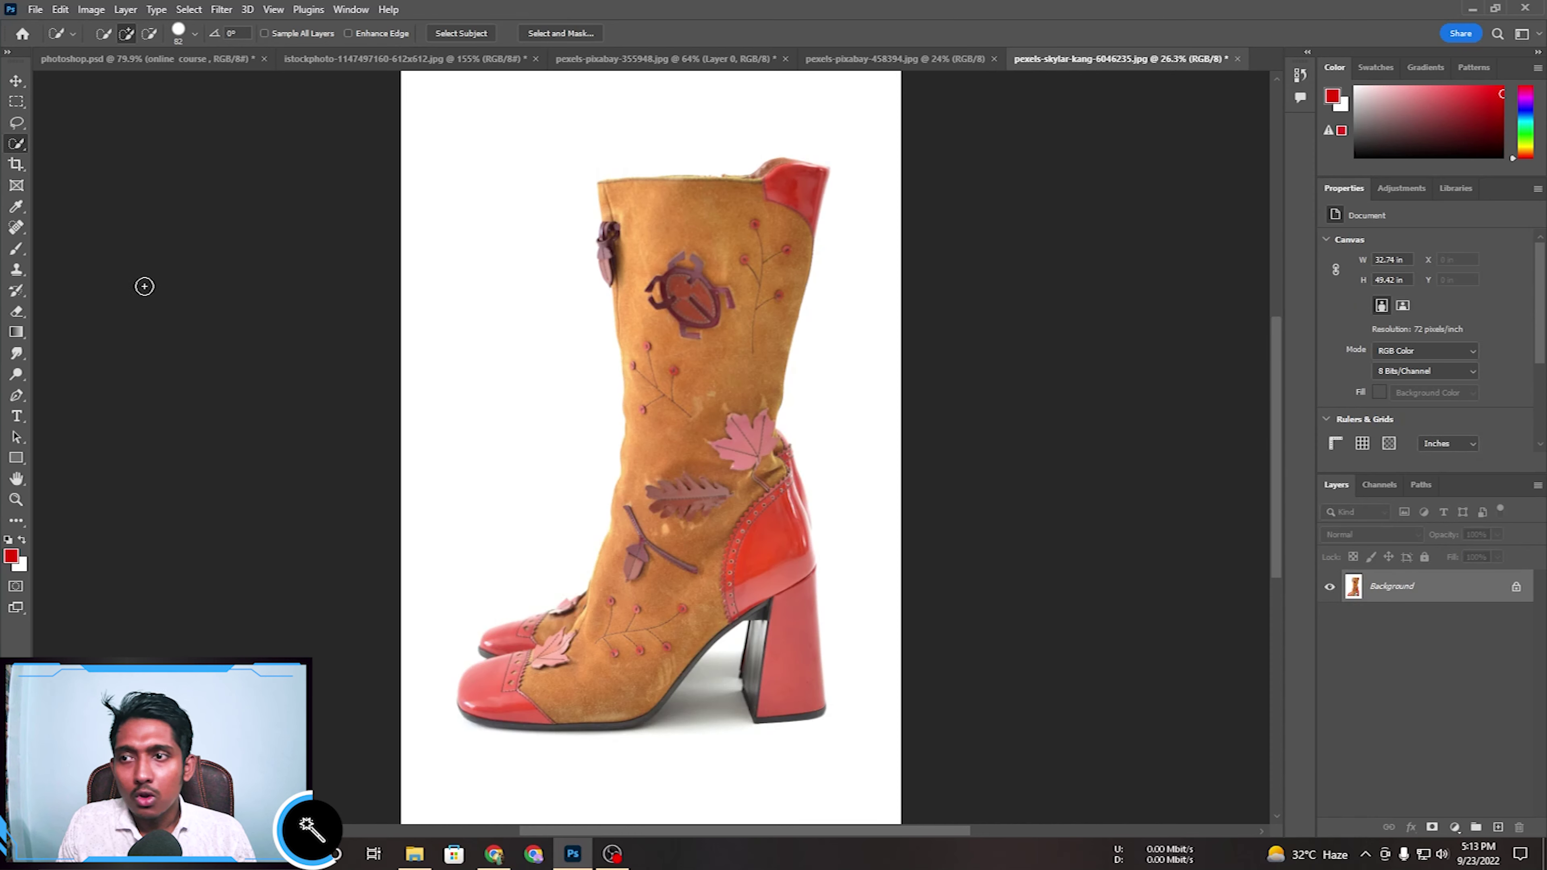
pyautogui.rightClick(16, 143)
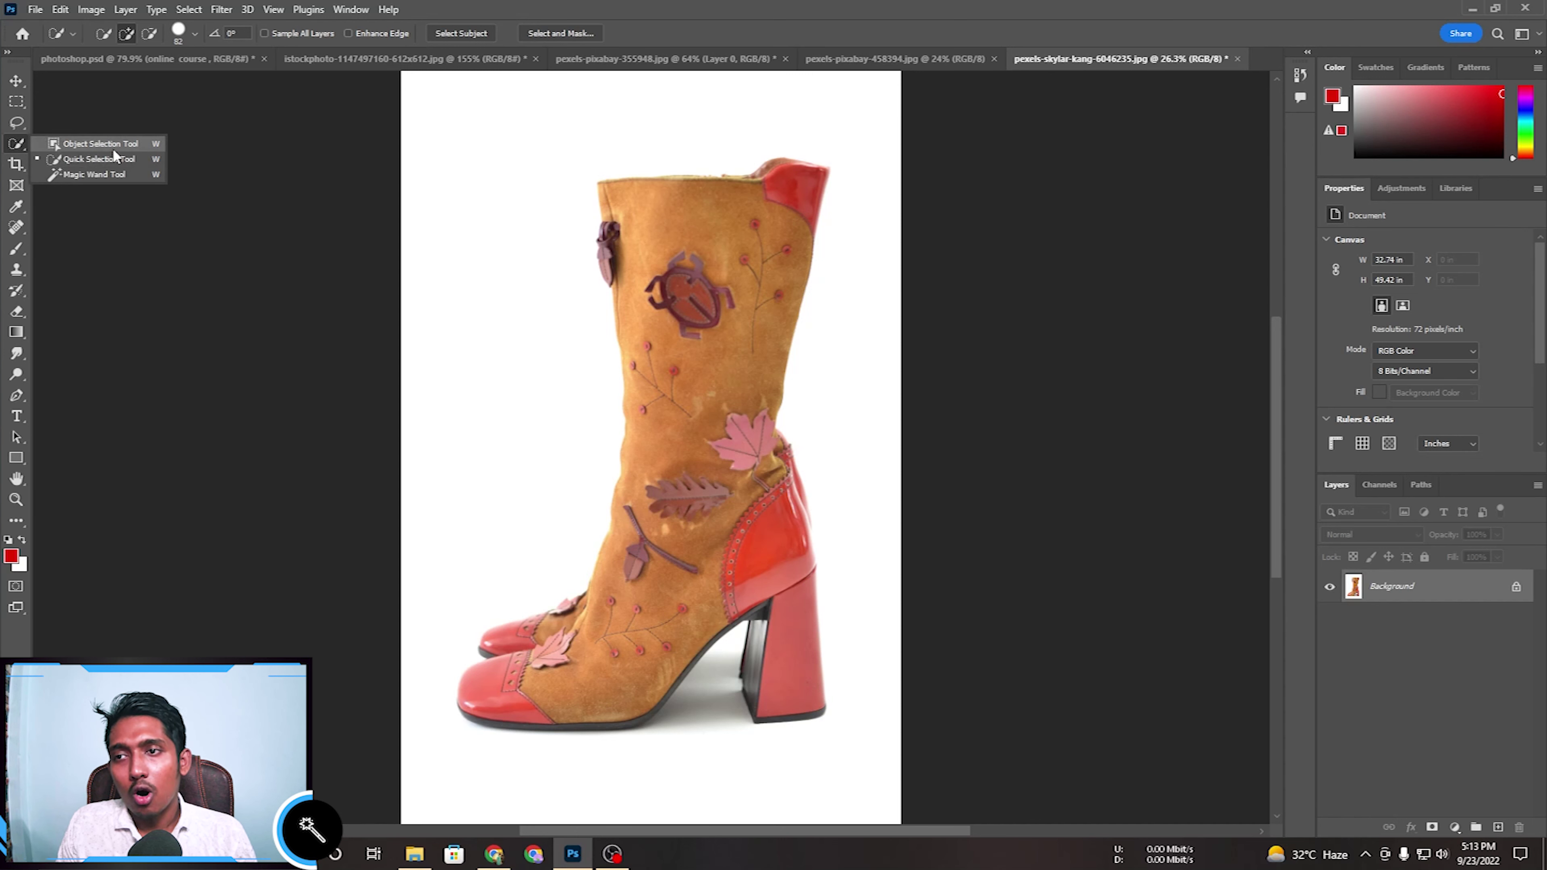
# Use the Magic Wand to select the white background around the boot.
pyautogui.click(124, 176)
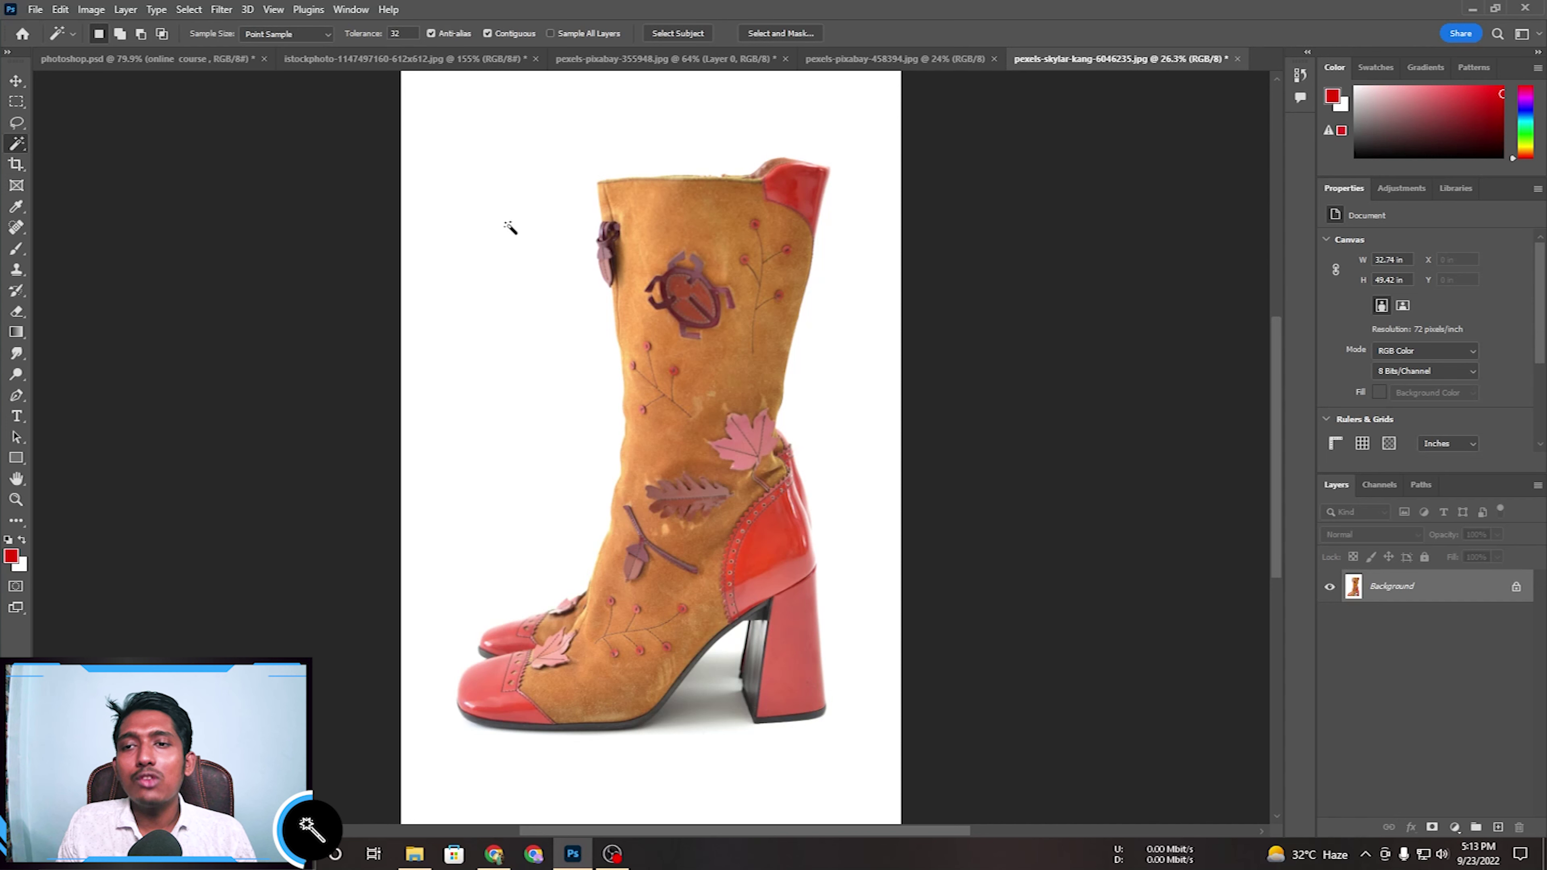
pyautogui.click(795, 192)
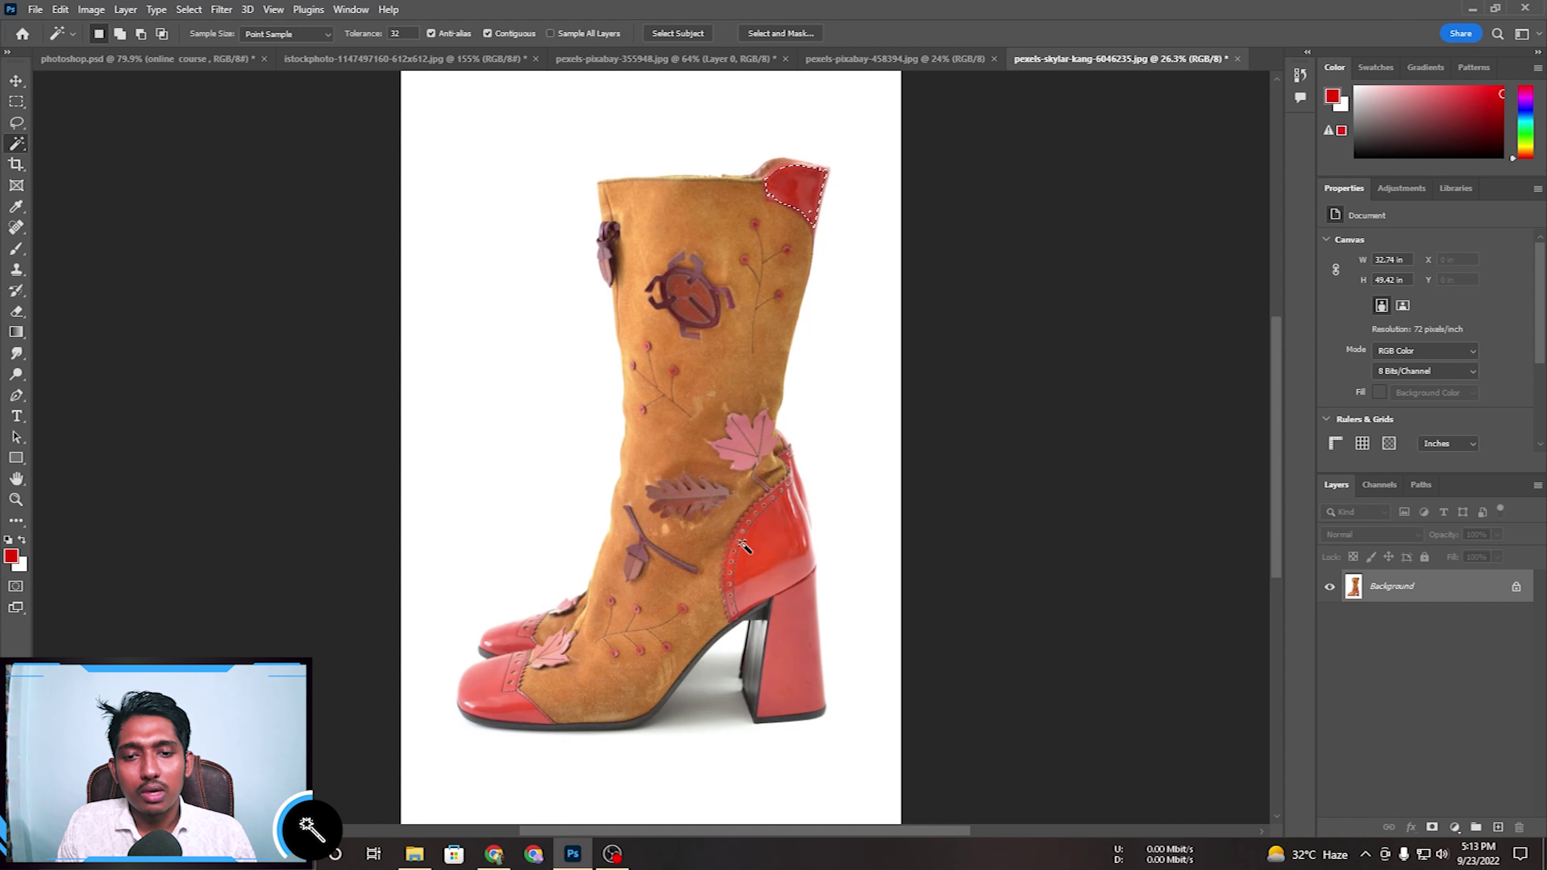
pyautogui.click(778, 562)
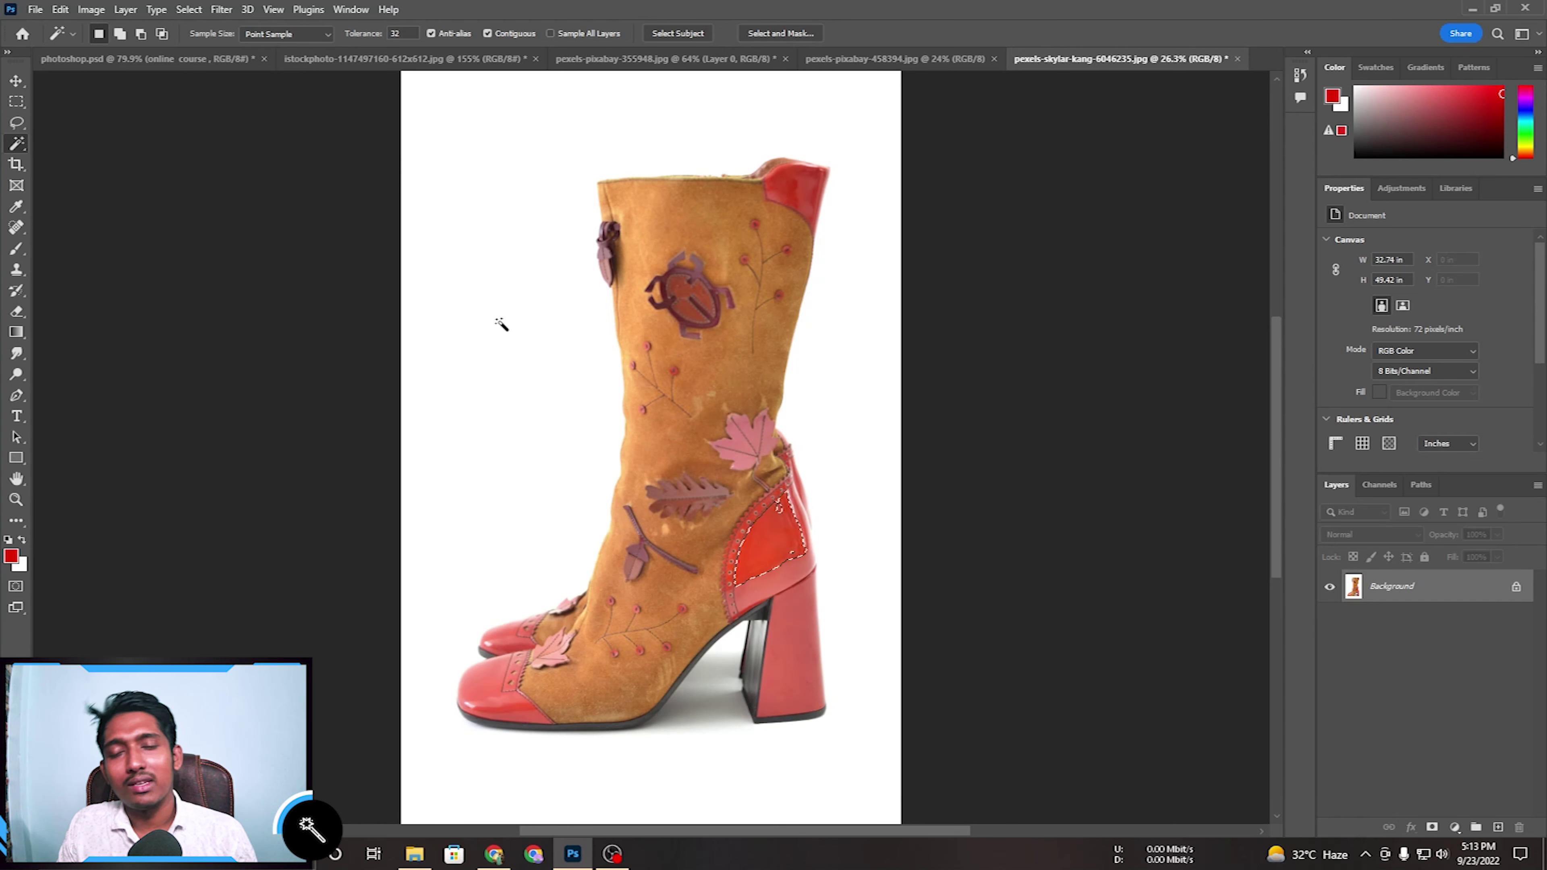
pyautogui.click(449, 246)
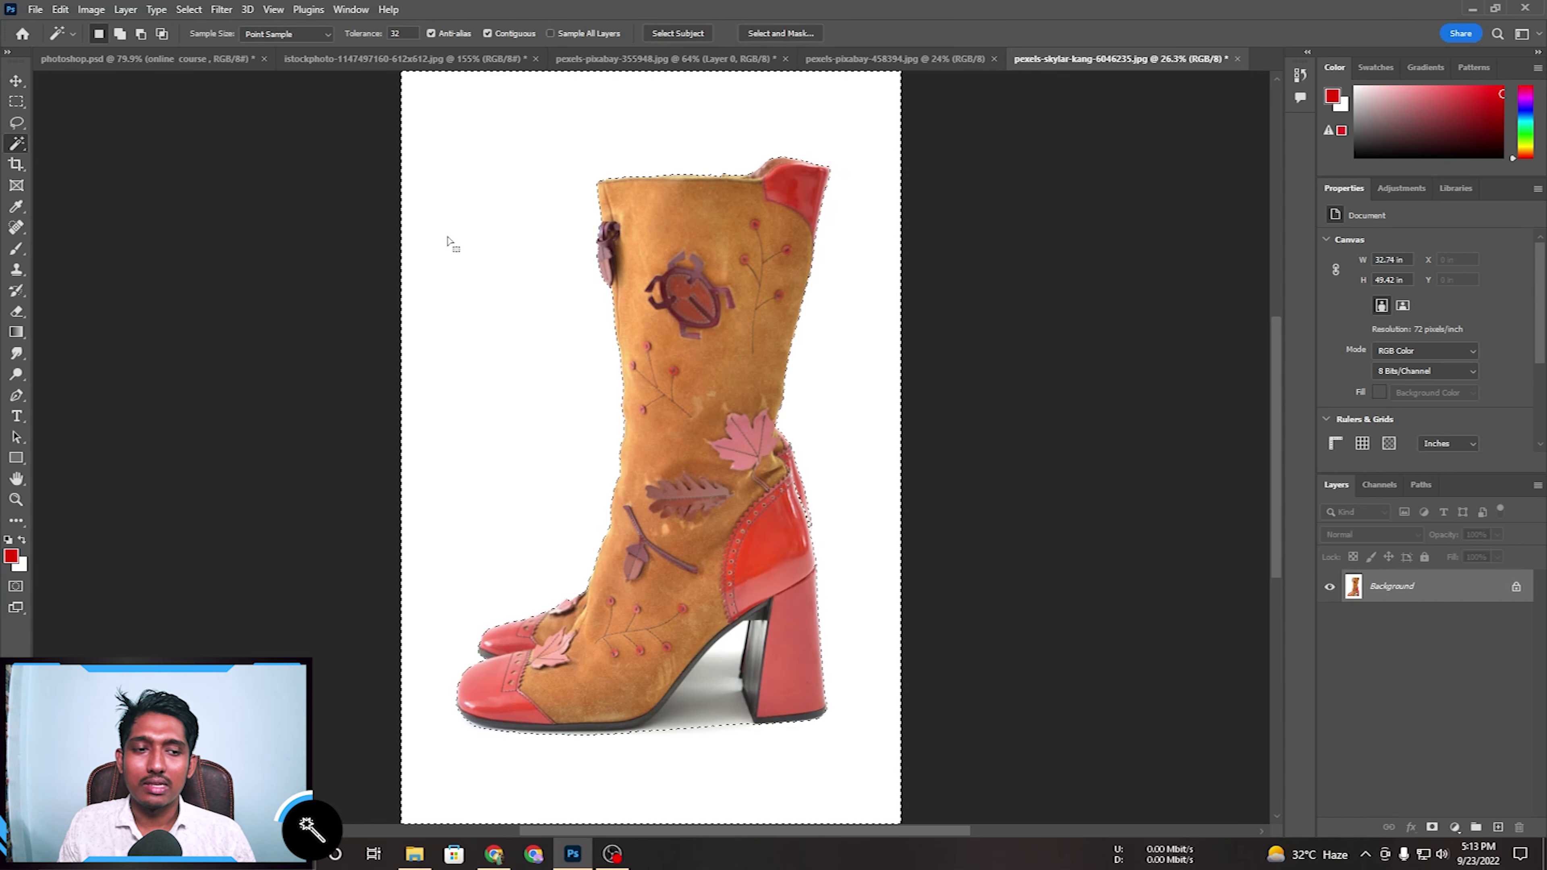
# Unlock the Background layer and delete the white background and the heel shadow.
pyautogui.click(1515, 586)
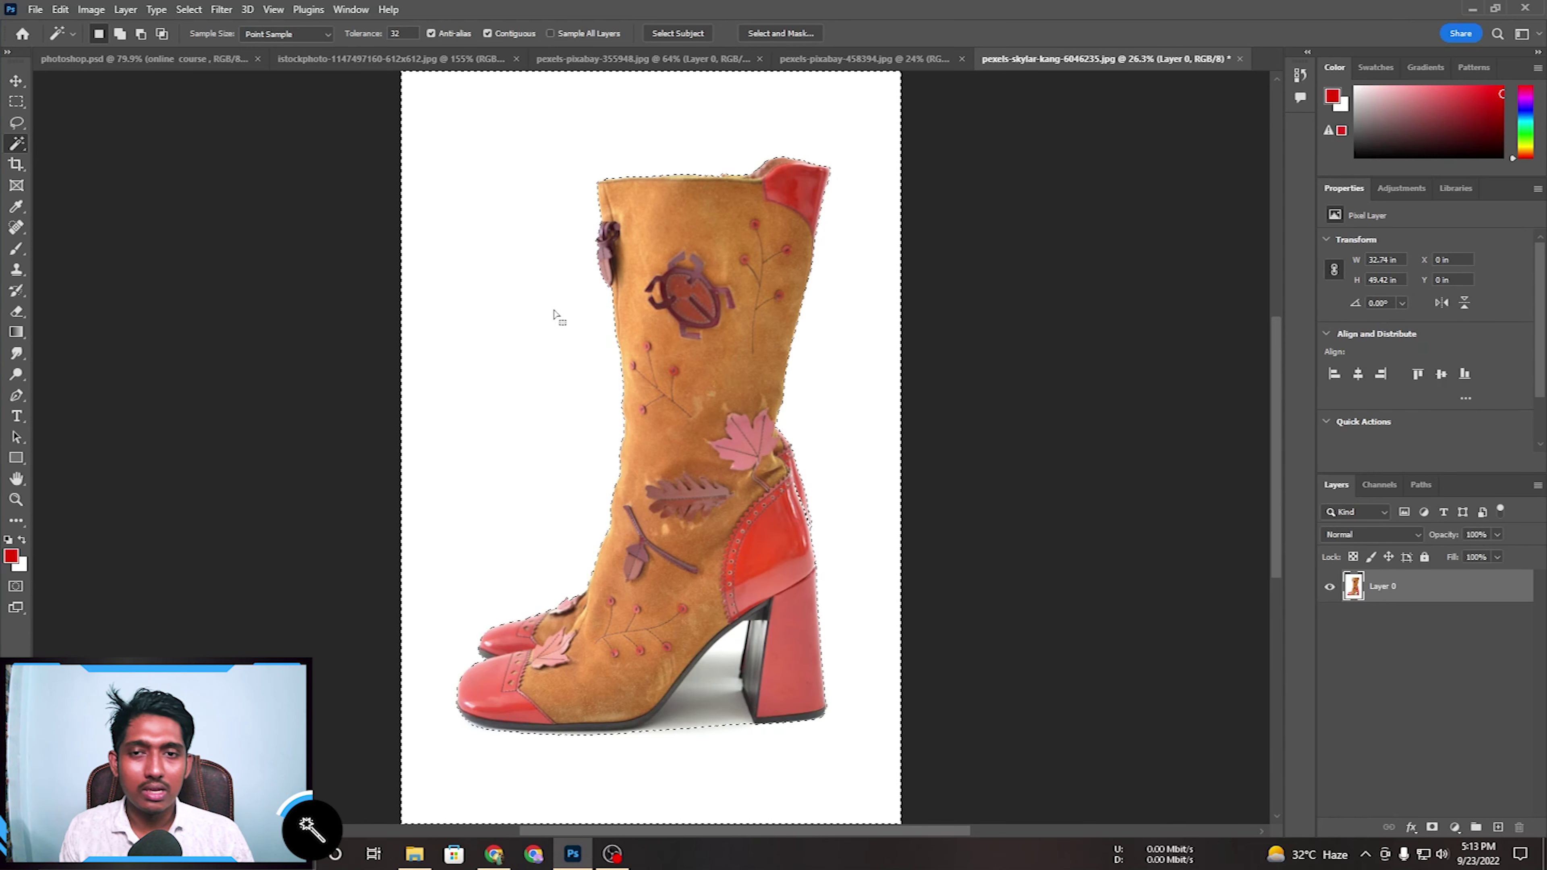
pyautogui.press('Delete')
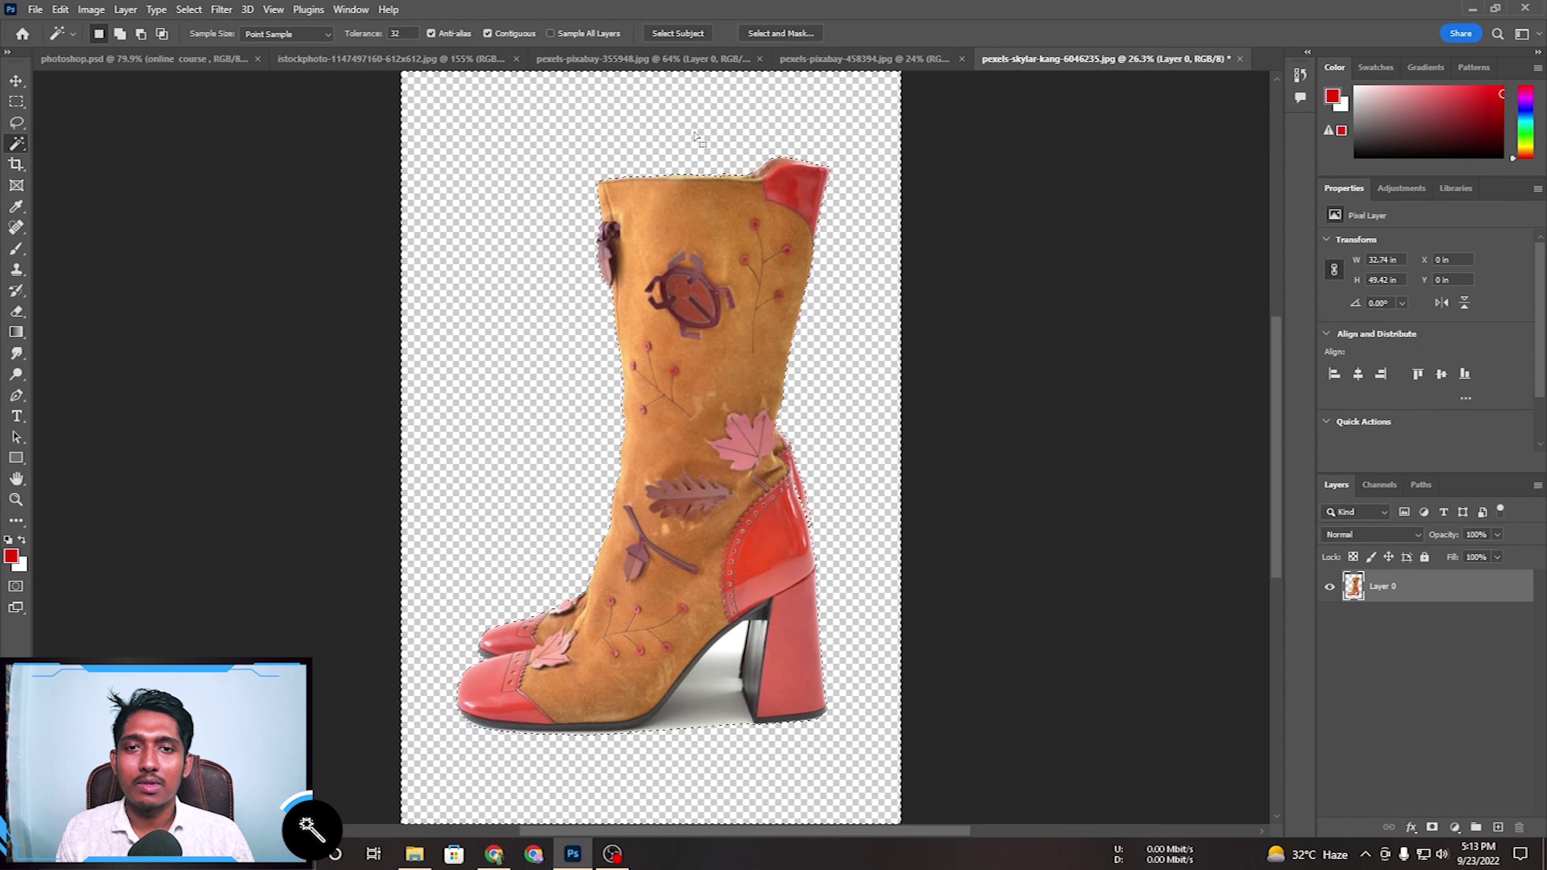
pyautogui.click(719, 677)
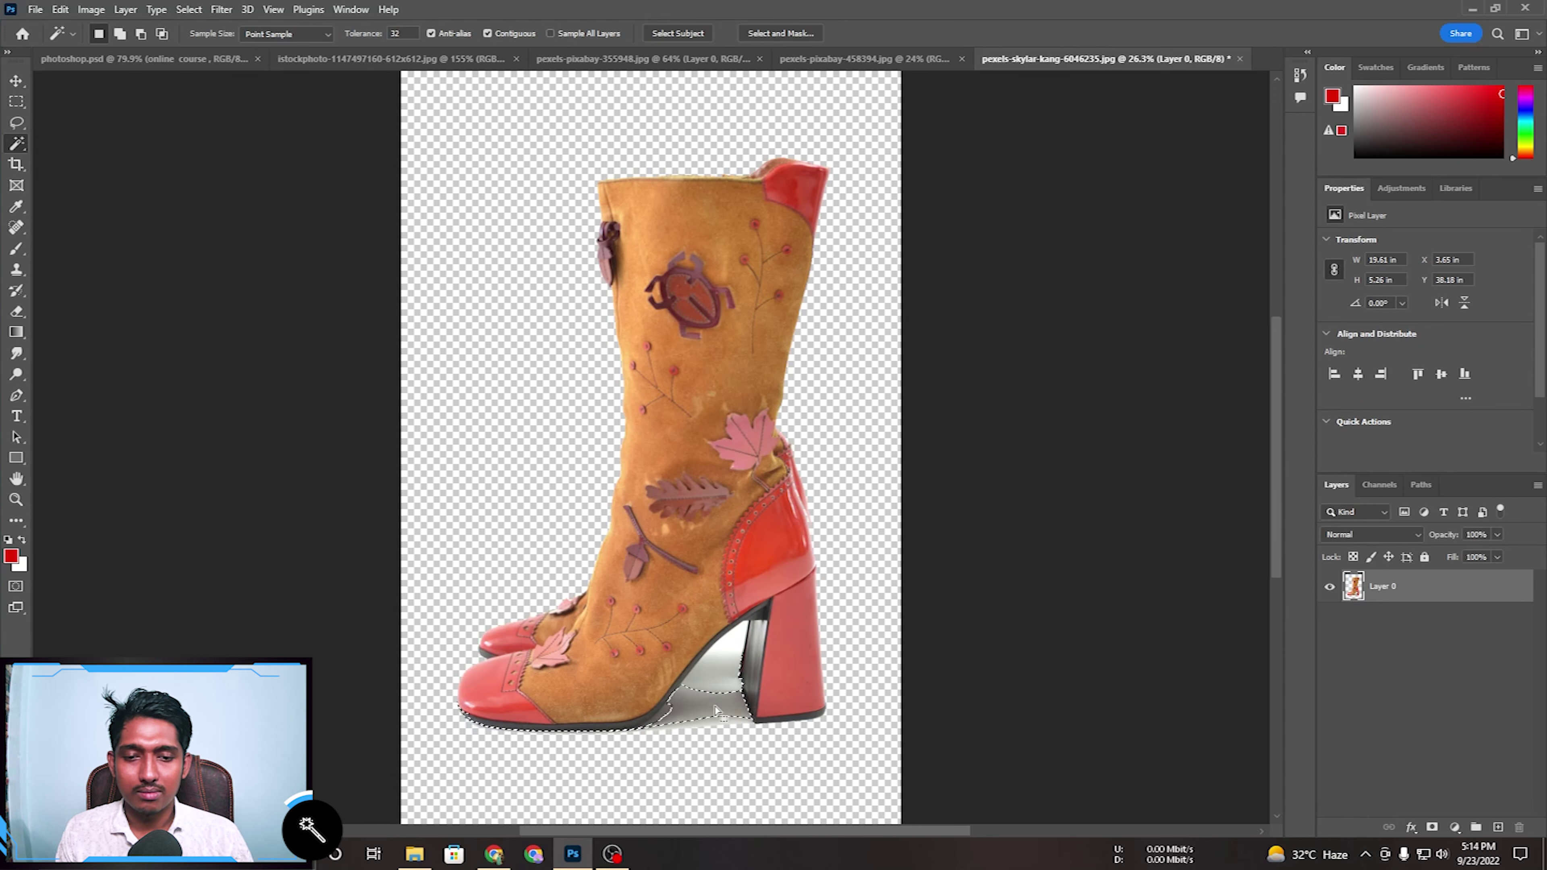
pyautogui.press('Delete')
# Select the grey shadow strip under the sole, deselect it, then restore the selection.
pyautogui.click(716, 678)
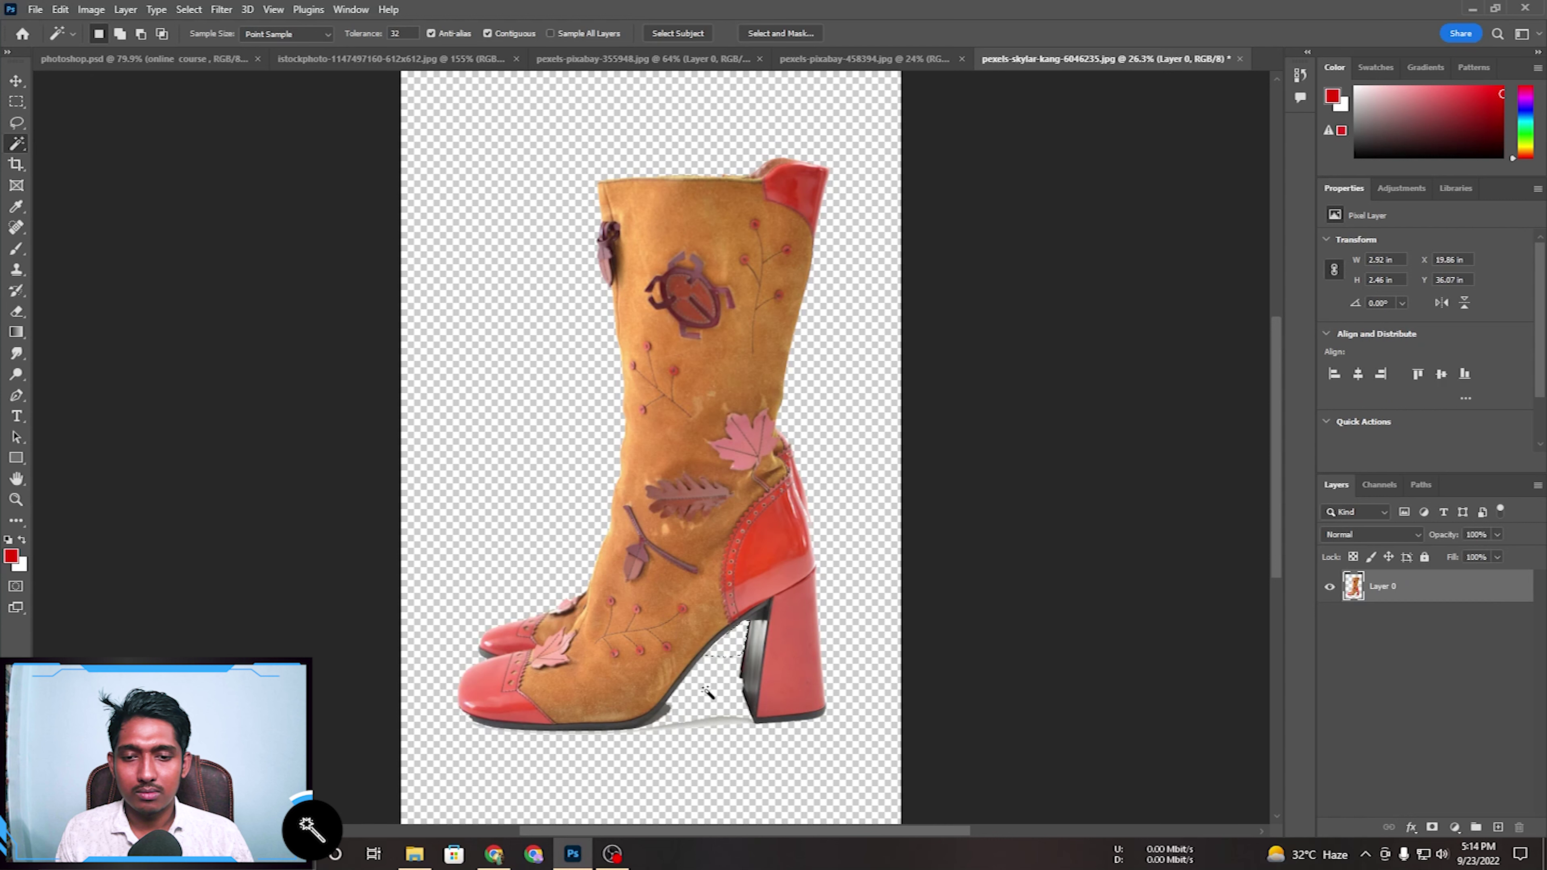
pyautogui.click(717, 727)
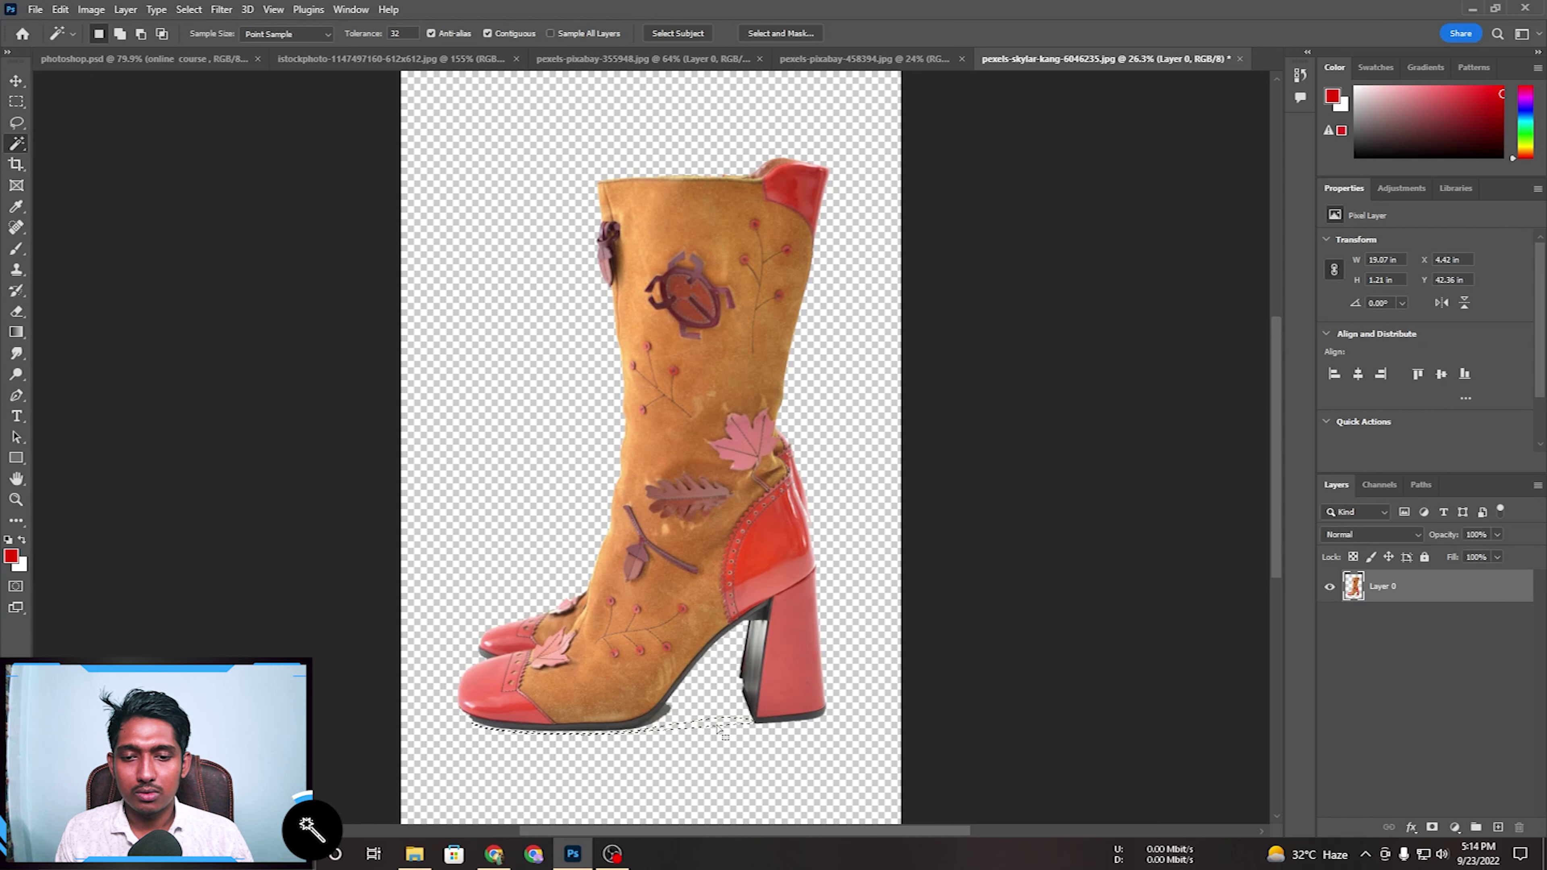
pyautogui.rightClick(672, 714)
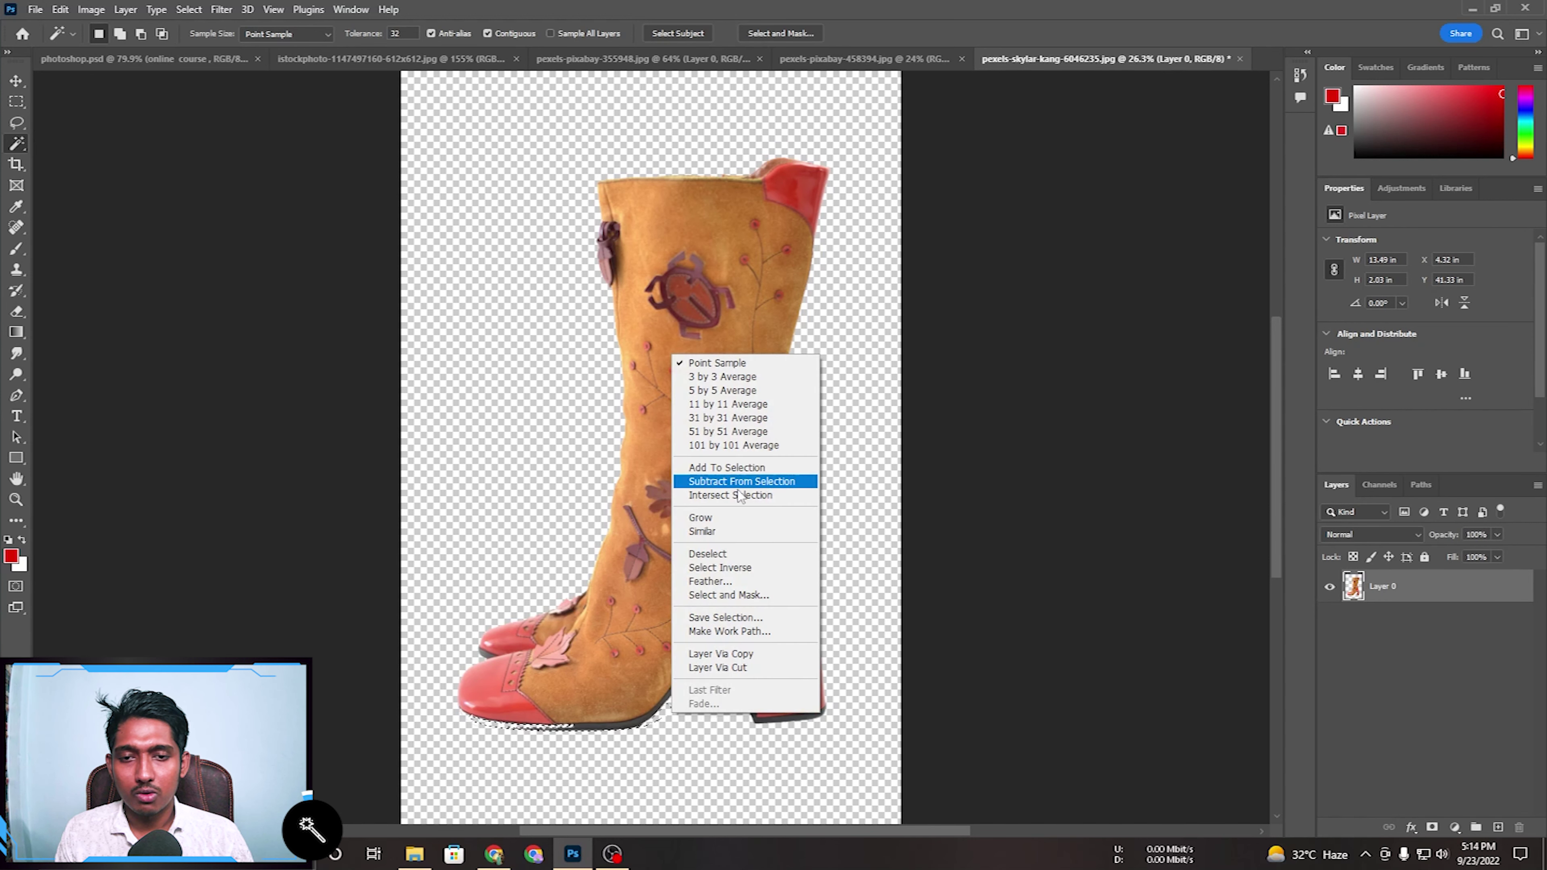
pyautogui.click(740, 556)
pyautogui.hotkey('ctrl', 'shift', 'd')
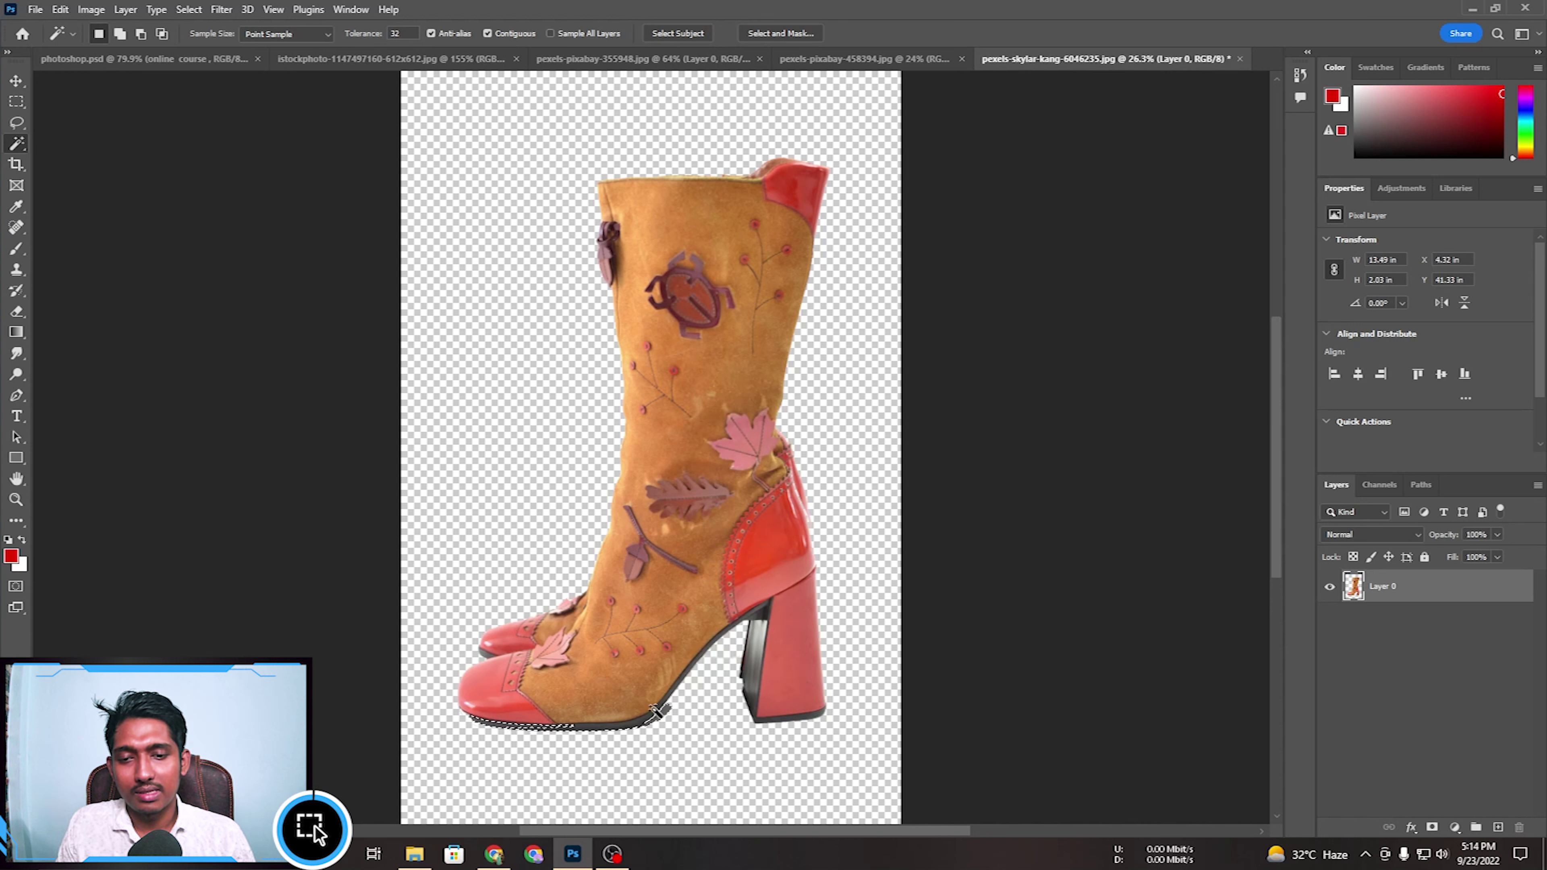
pyautogui.rightClick(27, 154)
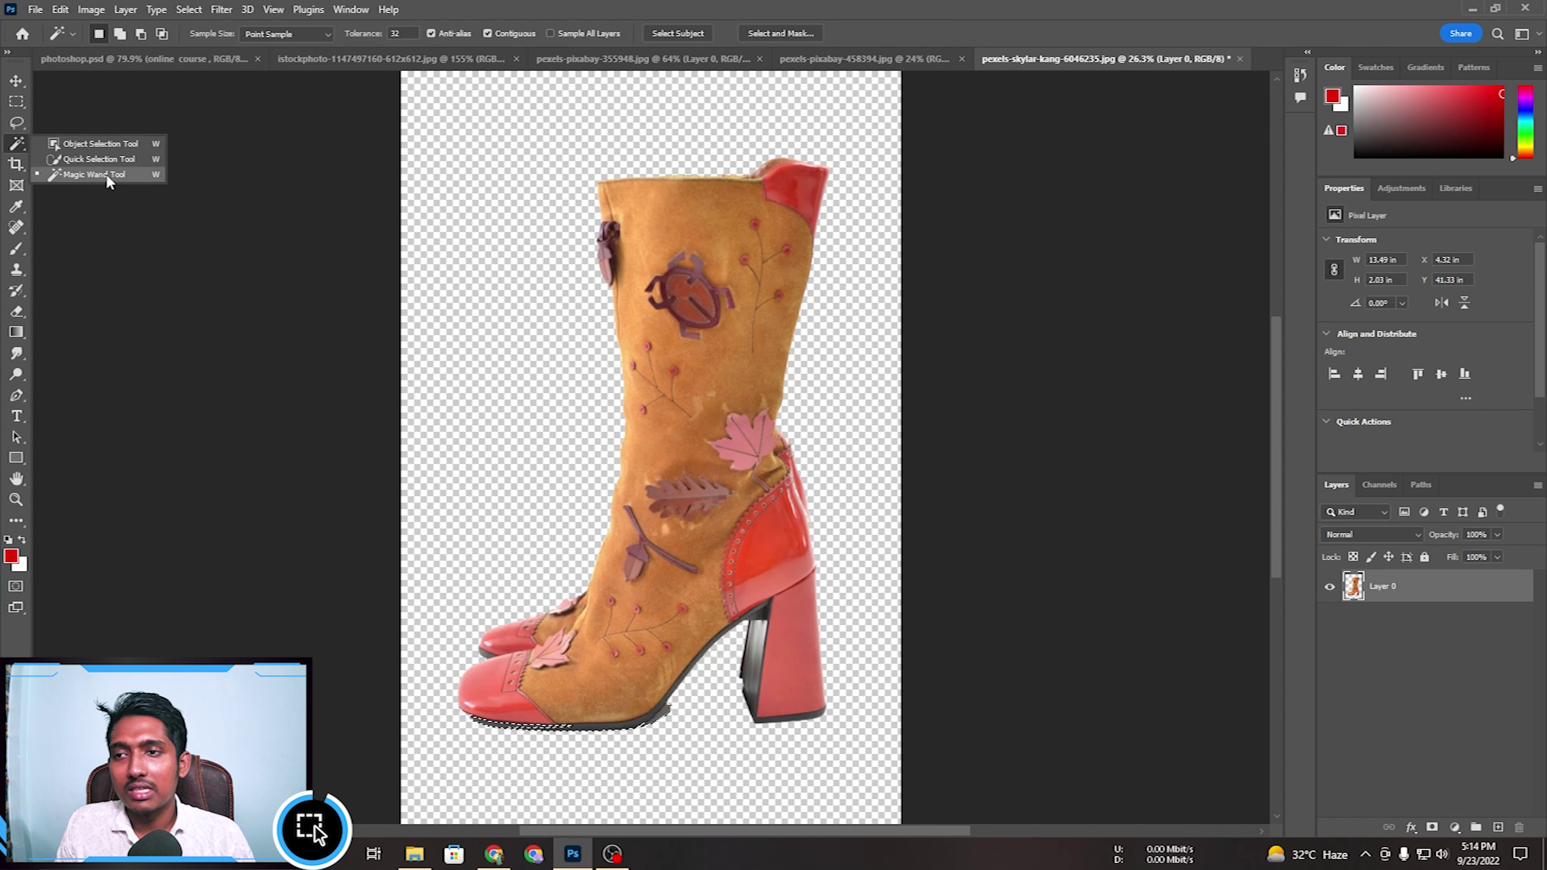
# Revert the boot photo to its original snapshot in the History panel.
pyautogui.click(81, 147)
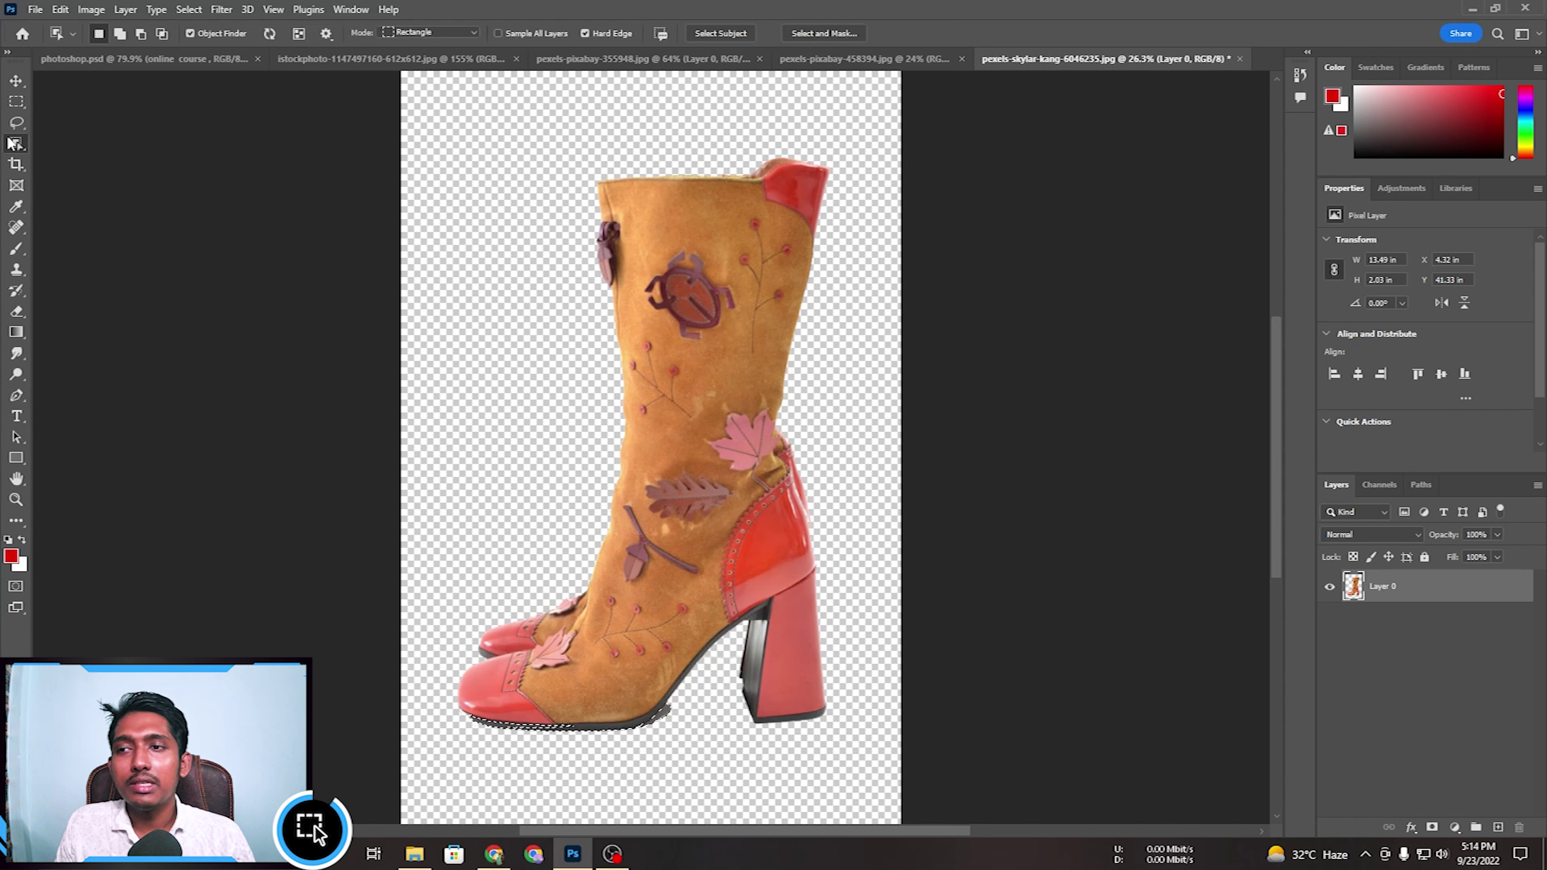
pyautogui.click(1300, 75)
pyautogui.click(1191, 122)
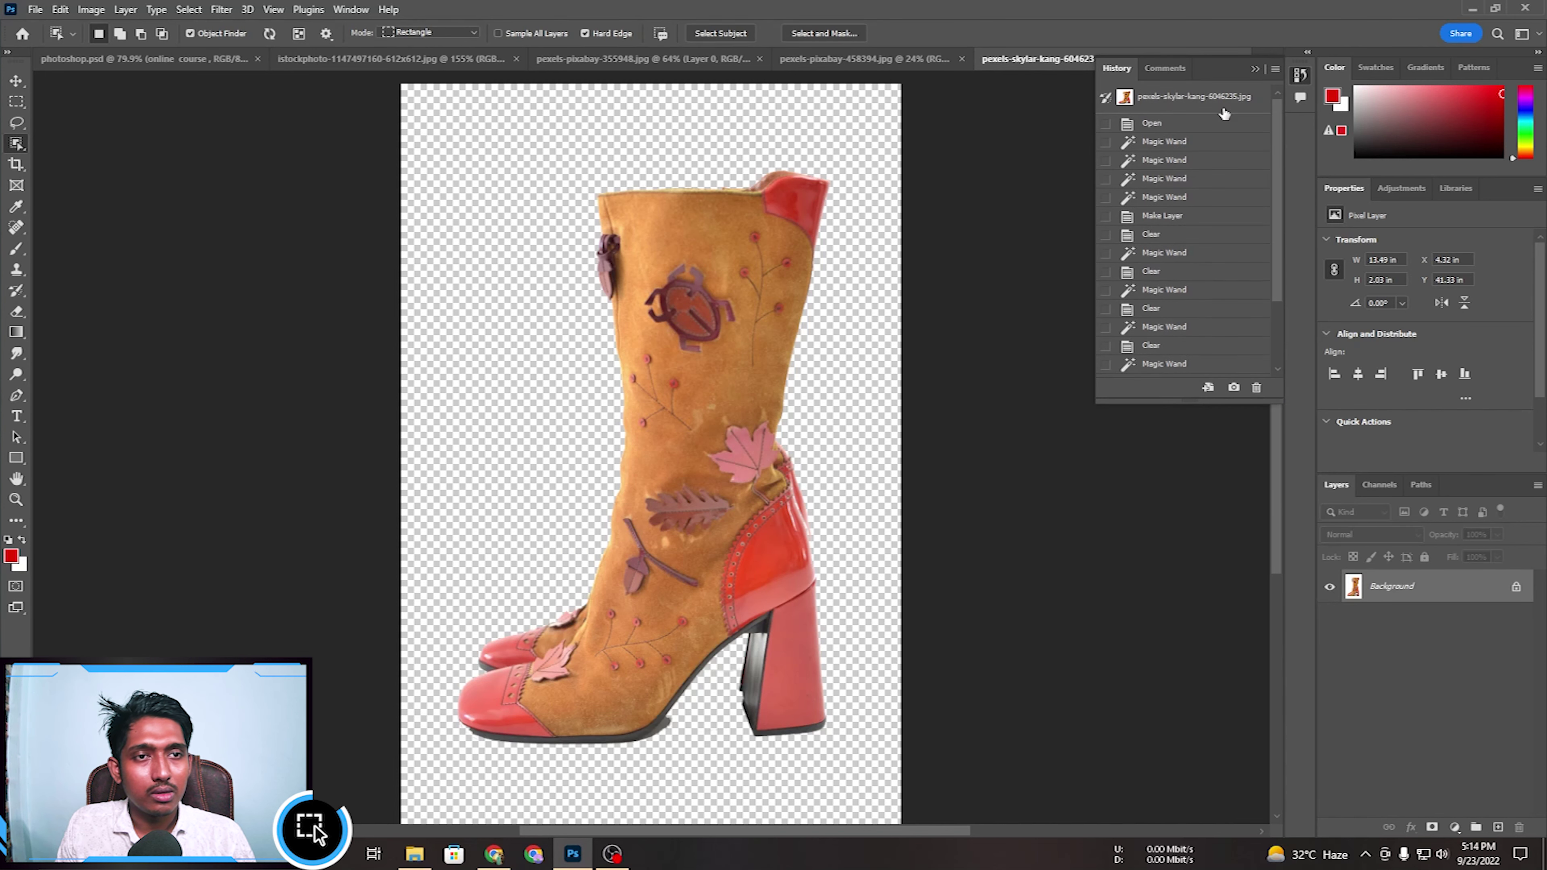
pyautogui.click(1178, 99)
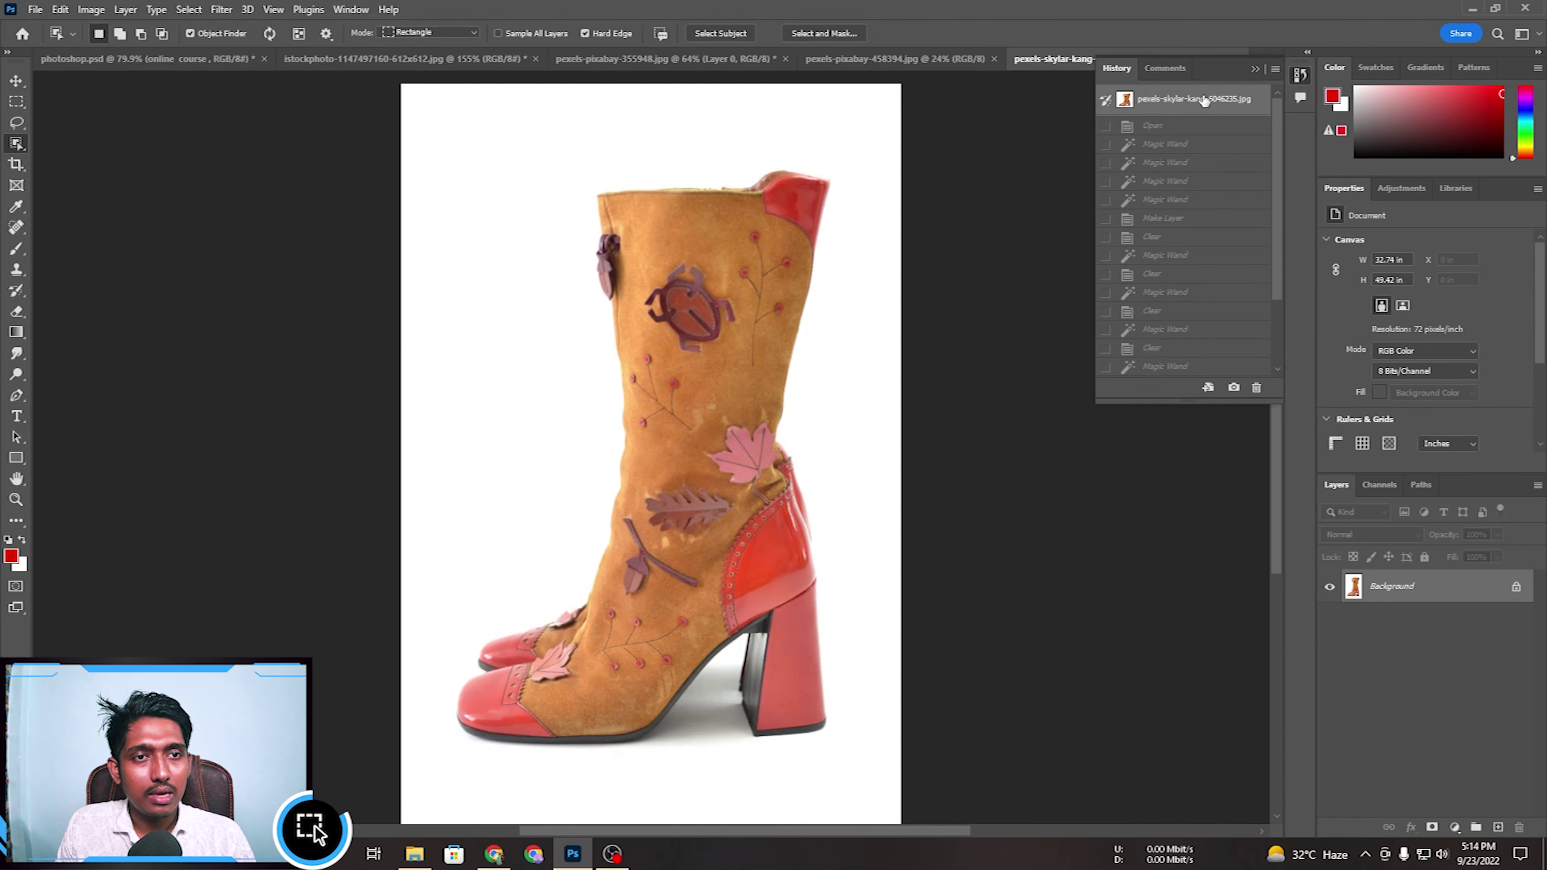
pyautogui.click(1262, 68)
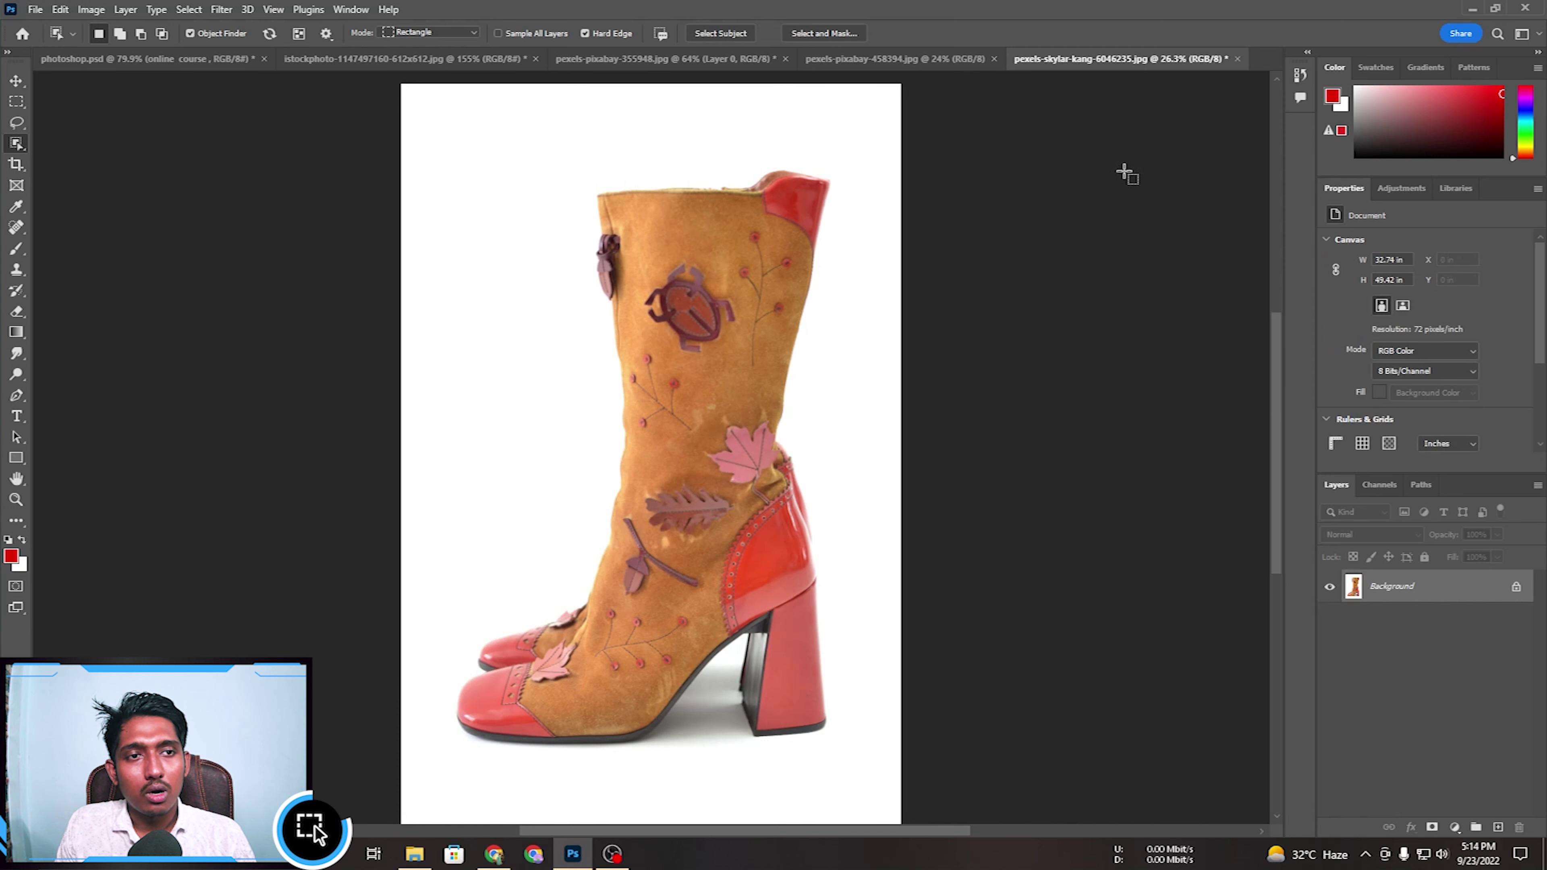
pyautogui.scroll(-2, 749, 299)
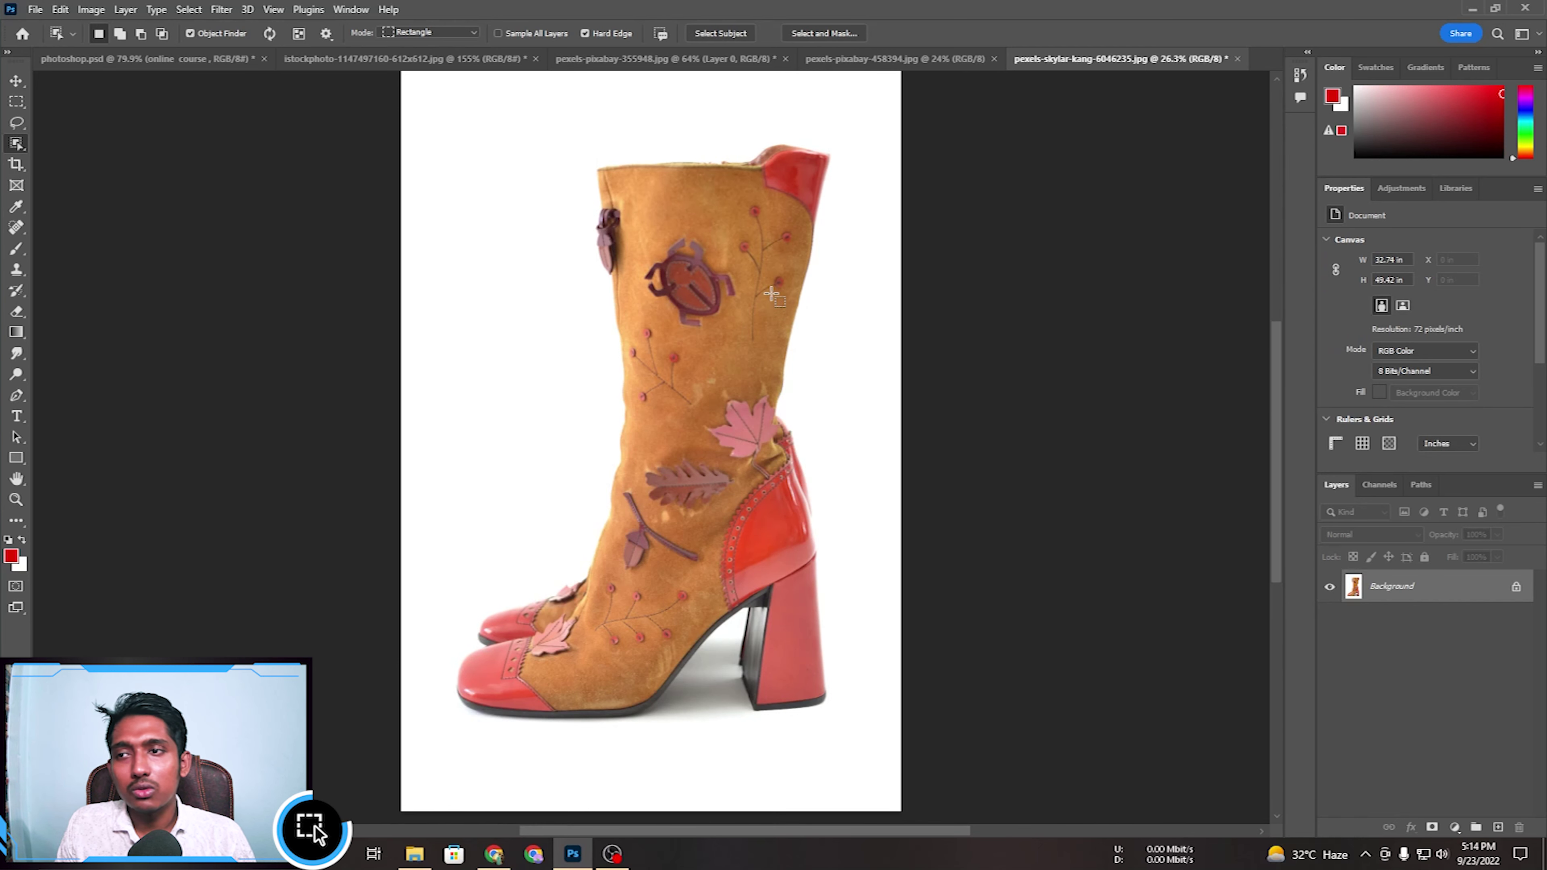
# Object-select the boot, unlock the layer, add a layer mask, and zoom onto the toe.
pyautogui.click(731, 309)
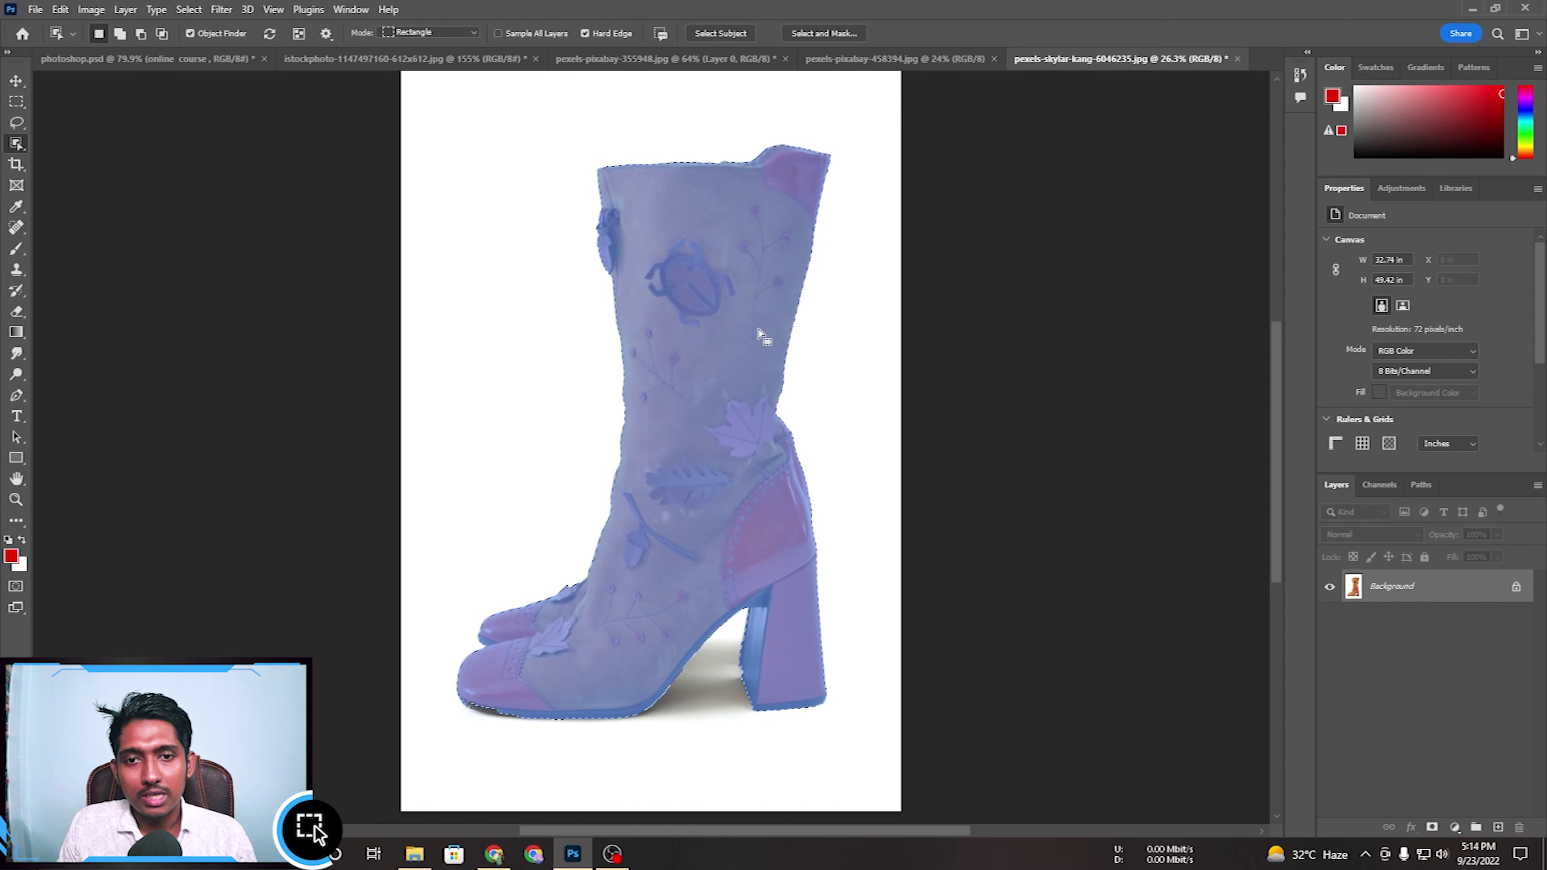
pyautogui.click(1516, 586)
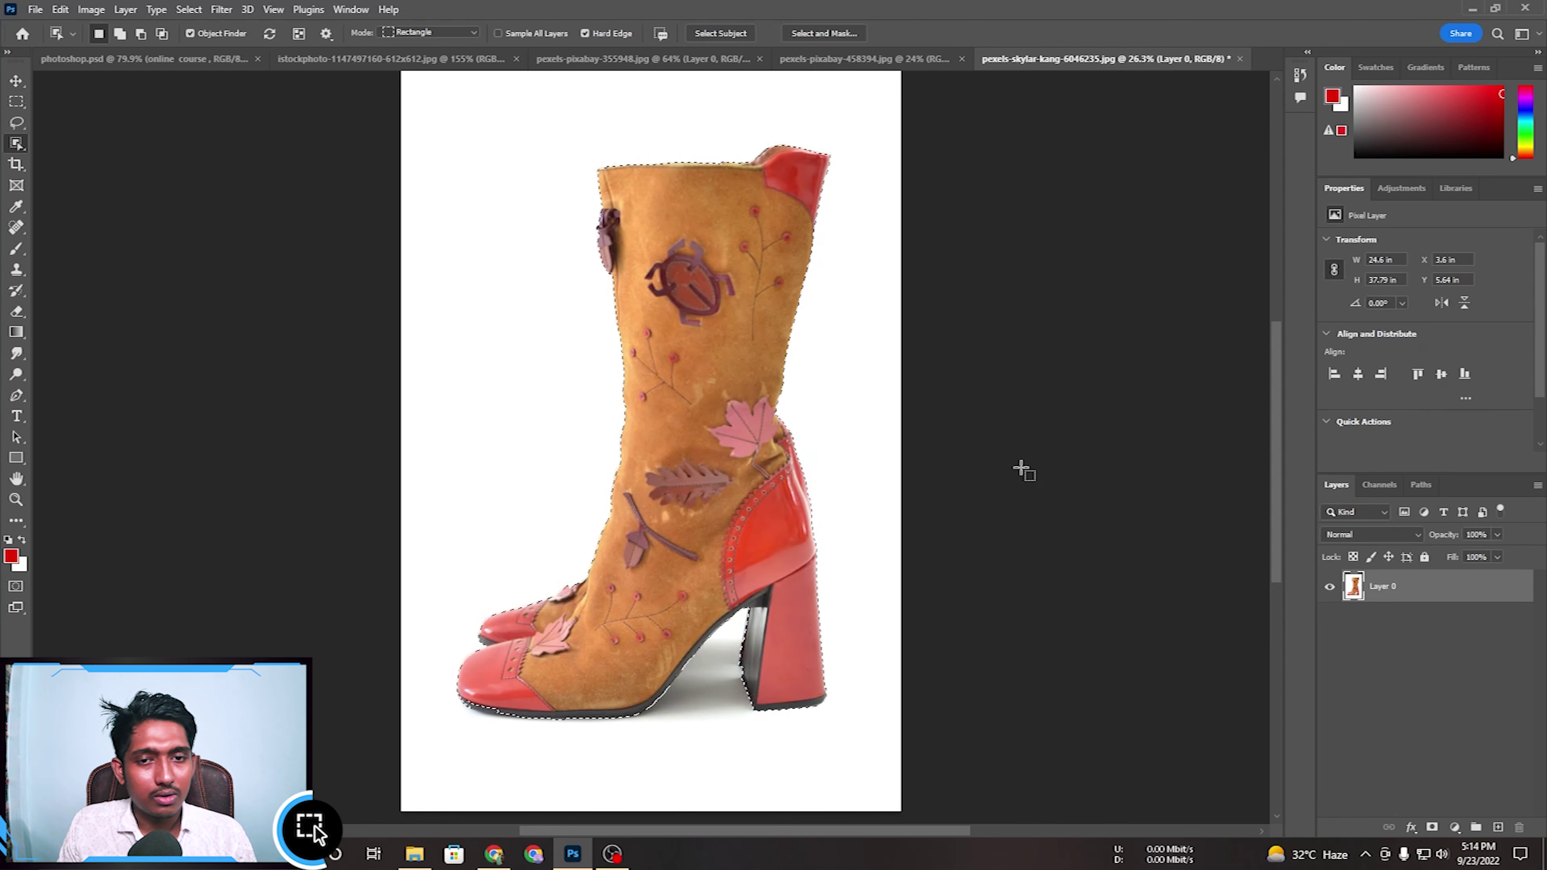
pyautogui.click(1431, 827)
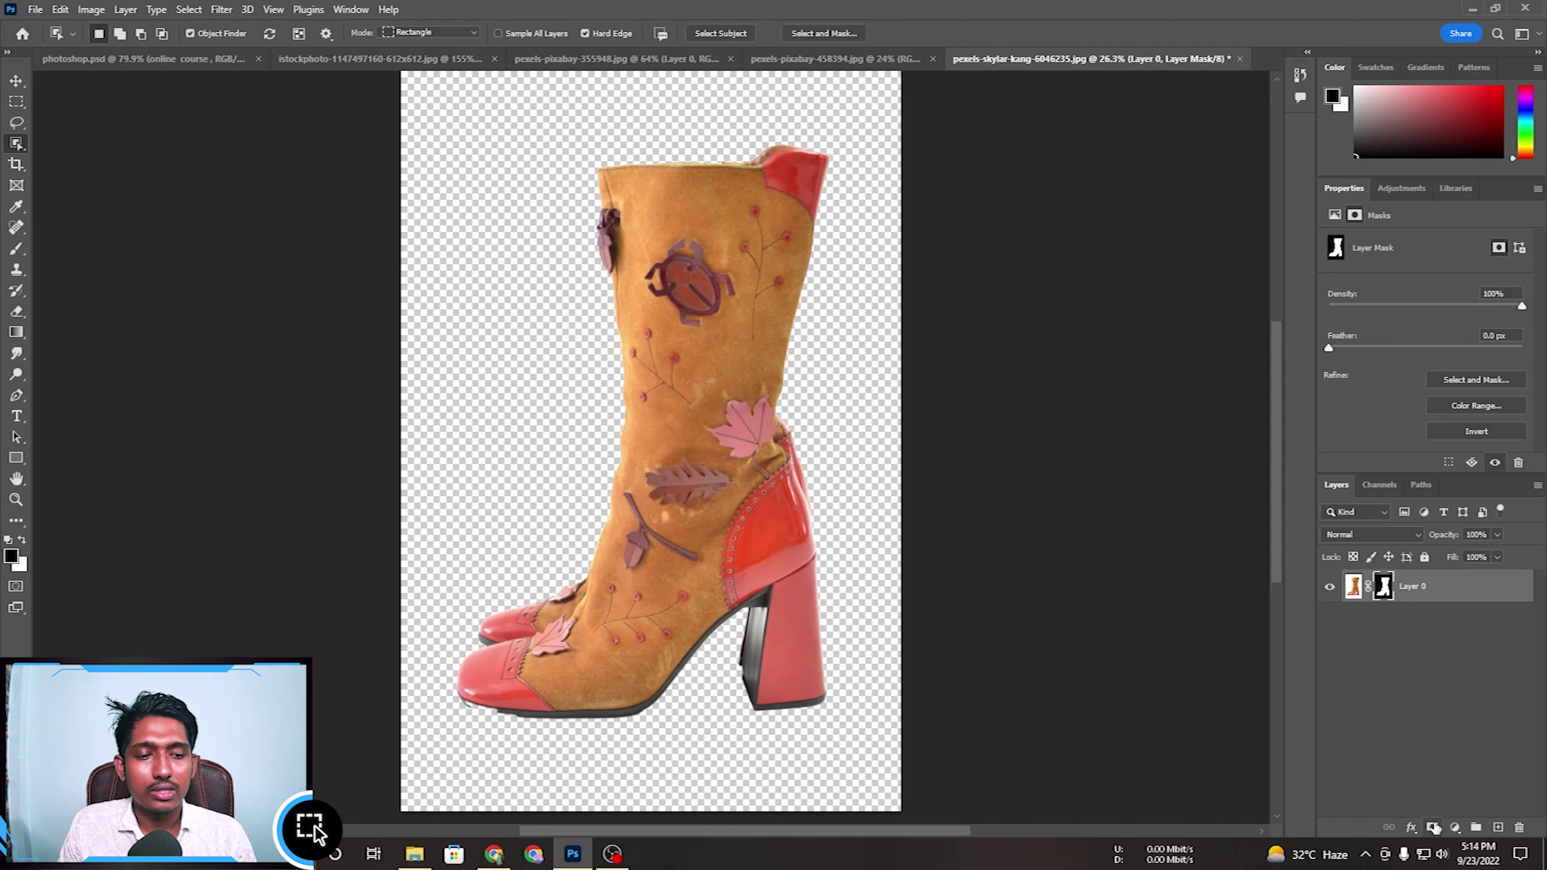
pyautogui.press('z')
pyautogui.moveTo(477, 742); pyautogui.dragTo(587, 439)
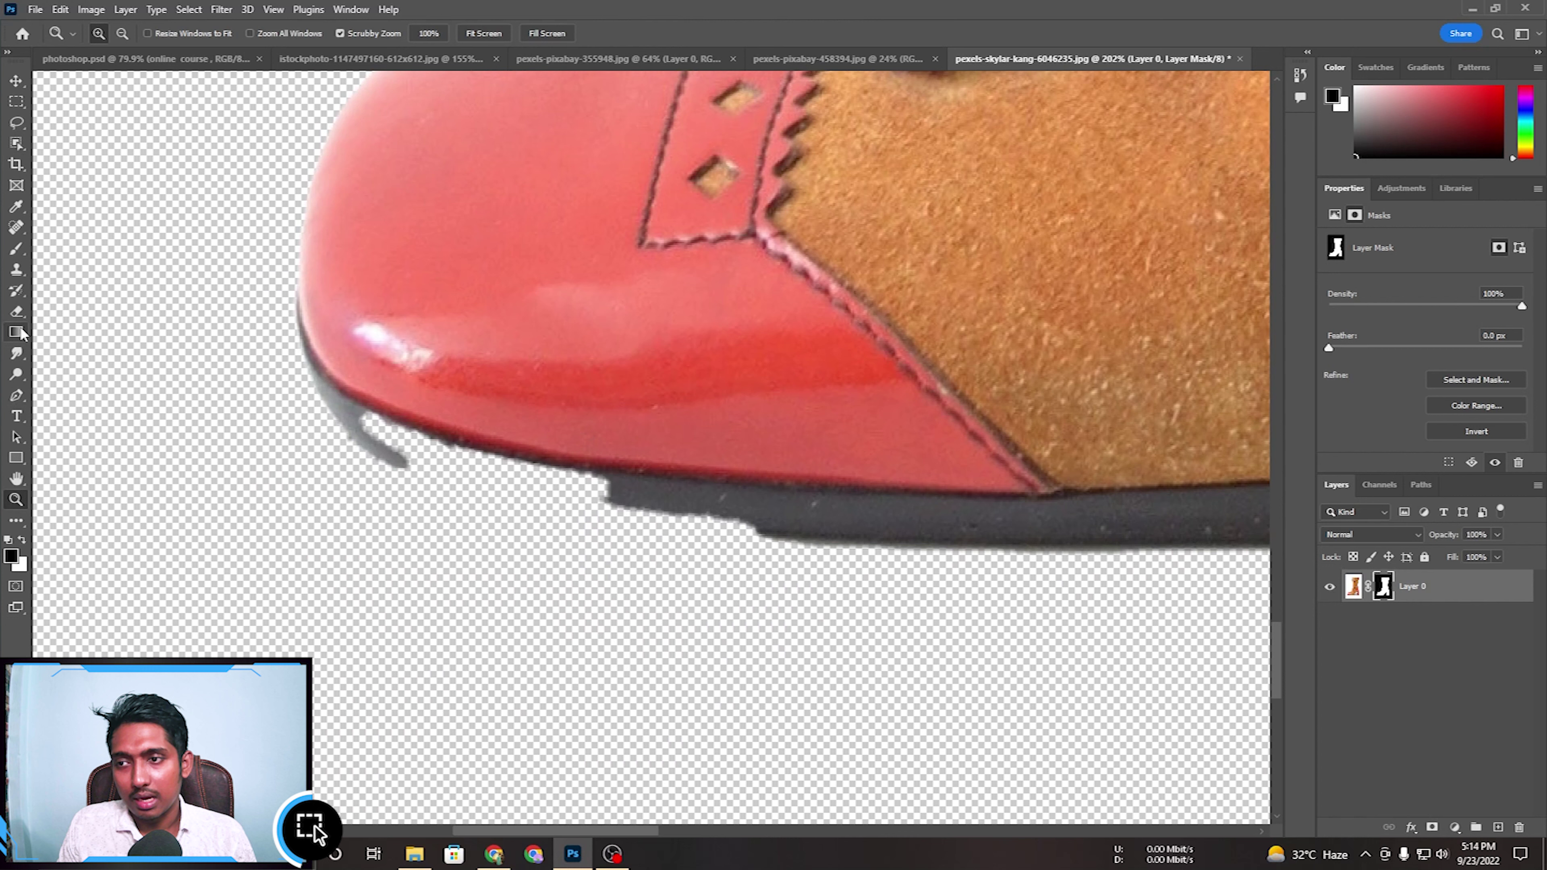
# Brush black then white on the mask along the toe's sole at 100% flow.
pyautogui.click(16, 249)
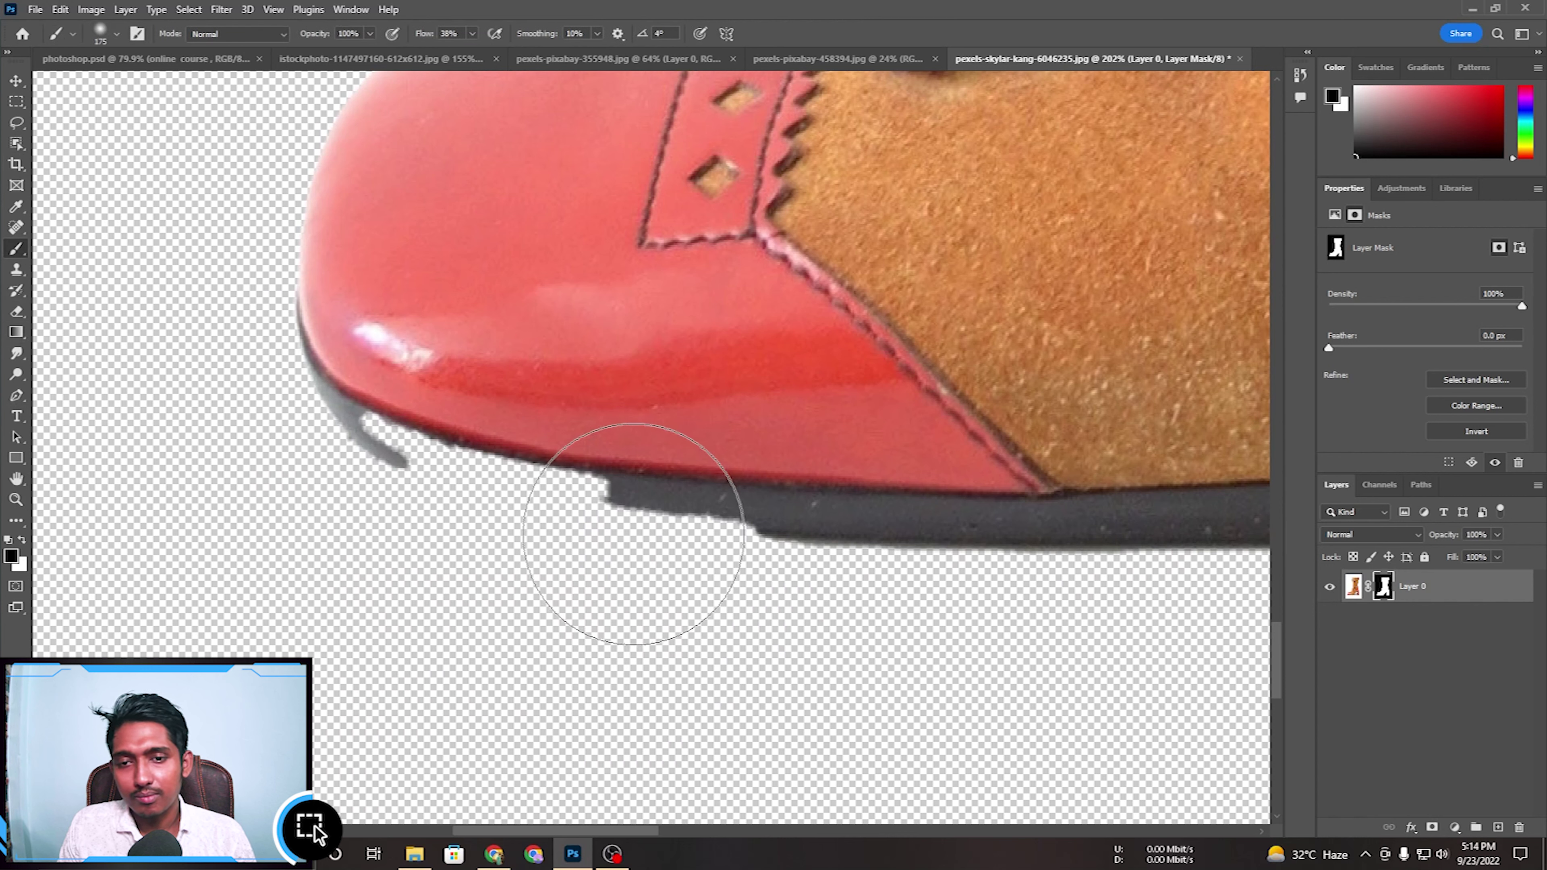
pyautogui.press('[')
pyautogui.press('[')
pyautogui.press('[')
pyautogui.press('[')
pyautogui.press('[')
pyautogui.press('[')
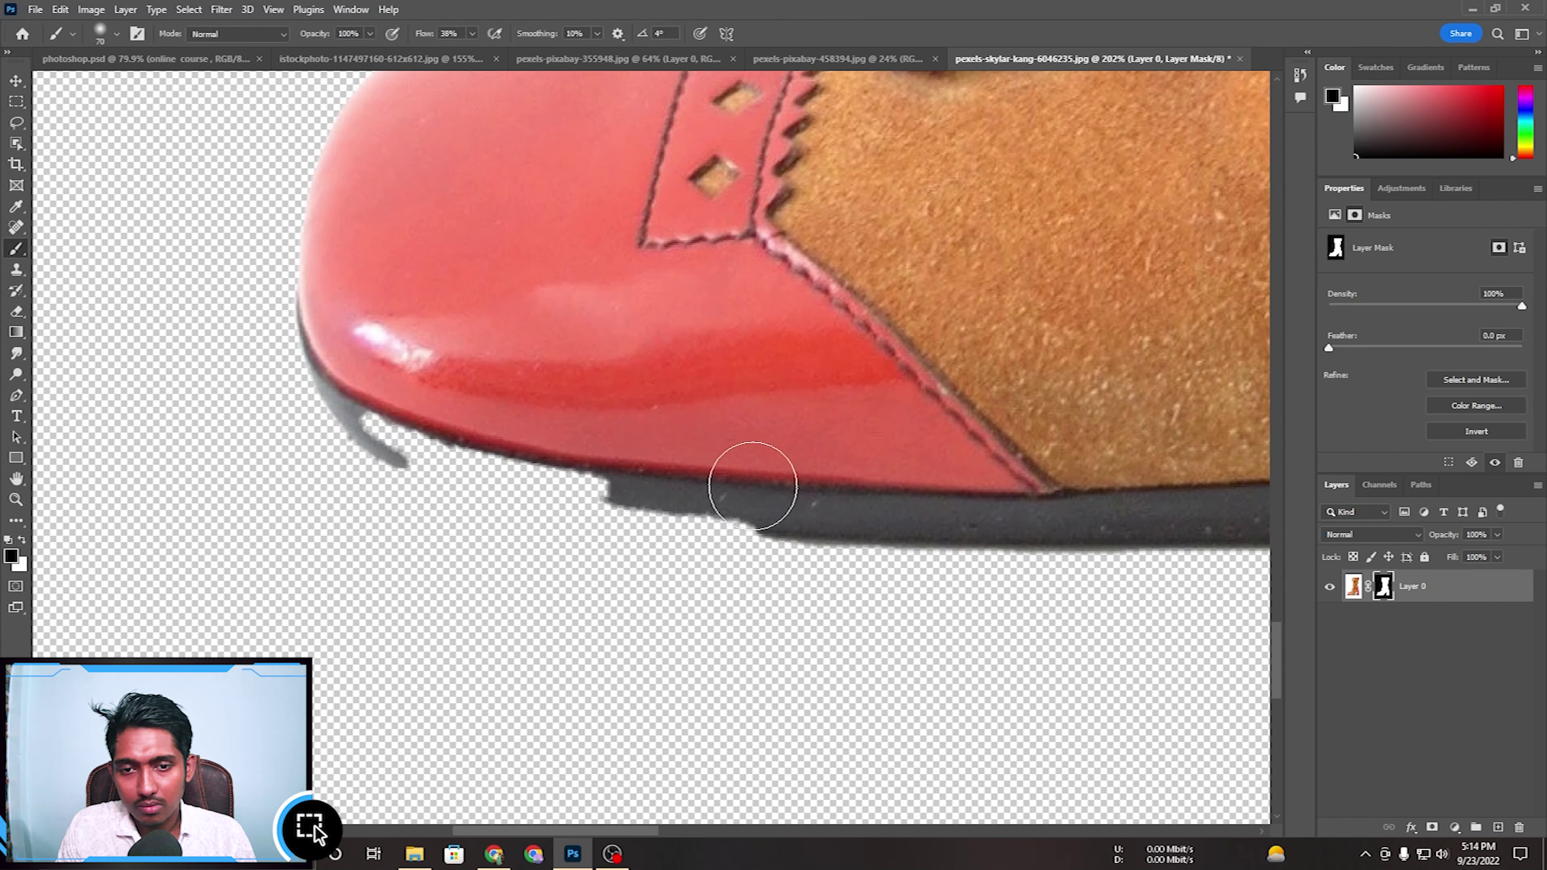
pyautogui.moveTo(753, 484)
pyautogui.mouseDown()
pyautogui.moveTo(708, 484)
pyautogui.moveTo(721, 489)
pyautogui.mouseUp()
pyautogui.click(22, 540)
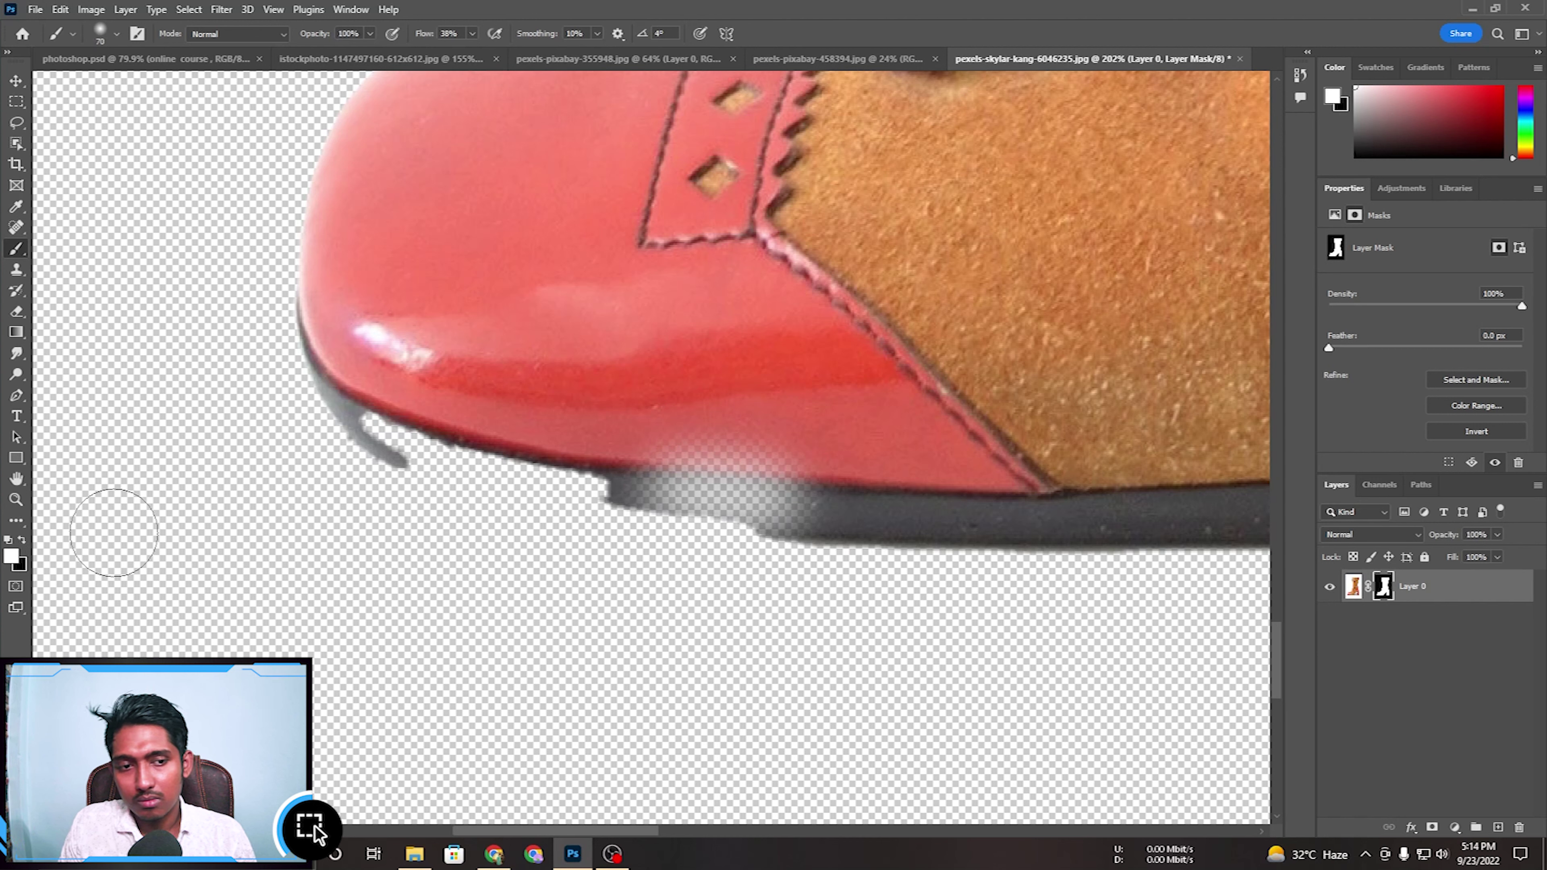
pyautogui.moveTo(757, 465)
pyautogui.mouseDown()
pyautogui.moveTo(614, 466)
pyautogui.moveTo(383, 406)
pyautogui.moveTo(466, 430)
pyautogui.moveTo(594, 432)
pyautogui.moveTo(777, 481)
pyautogui.moveTo(542, 474)
pyautogui.mouseUp()
pyautogui.press('[')
pyautogui.press('[')
pyautogui.press('[')
pyautogui.moveTo(471, 39); pyautogui.dragTo(551, 61)
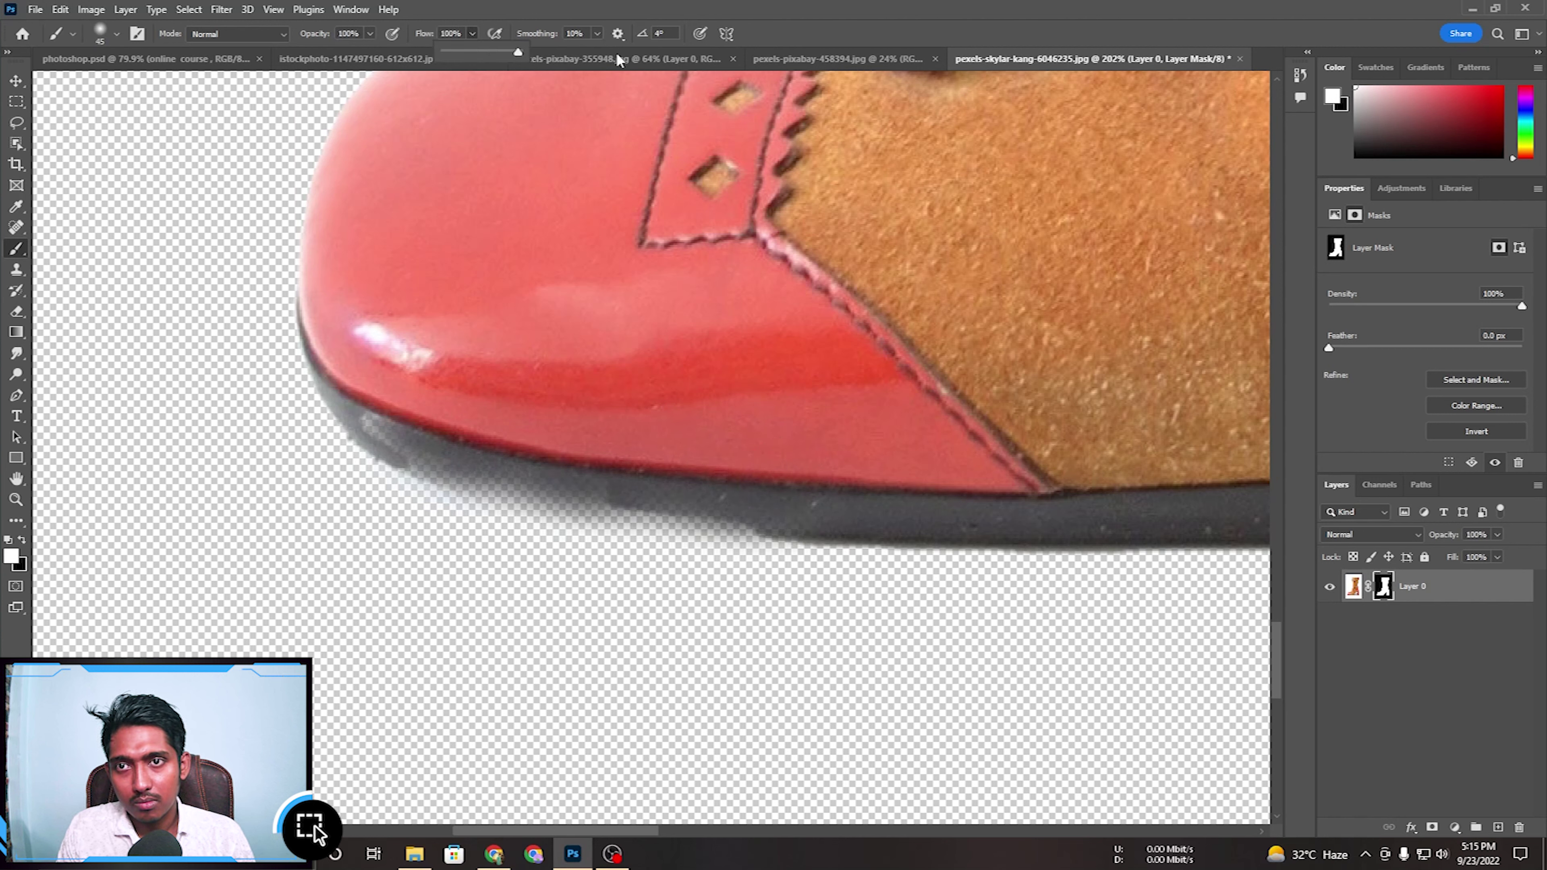
pyautogui.moveTo(530, 449)
pyautogui.mouseDown()
pyautogui.moveTo(390, 424)
pyautogui.moveTo(767, 508)
pyautogui.moveTo(561, 482)
pyautogui.moveTo(408, 438)
pyautogui.moveTo(808, 504)
pyautogui.mouseUp()
# Fit the whole boot in the window, keeping Object Selection as the selection mode.
pyautogui.press('z')
pyautogui.rightClick(621, 422)
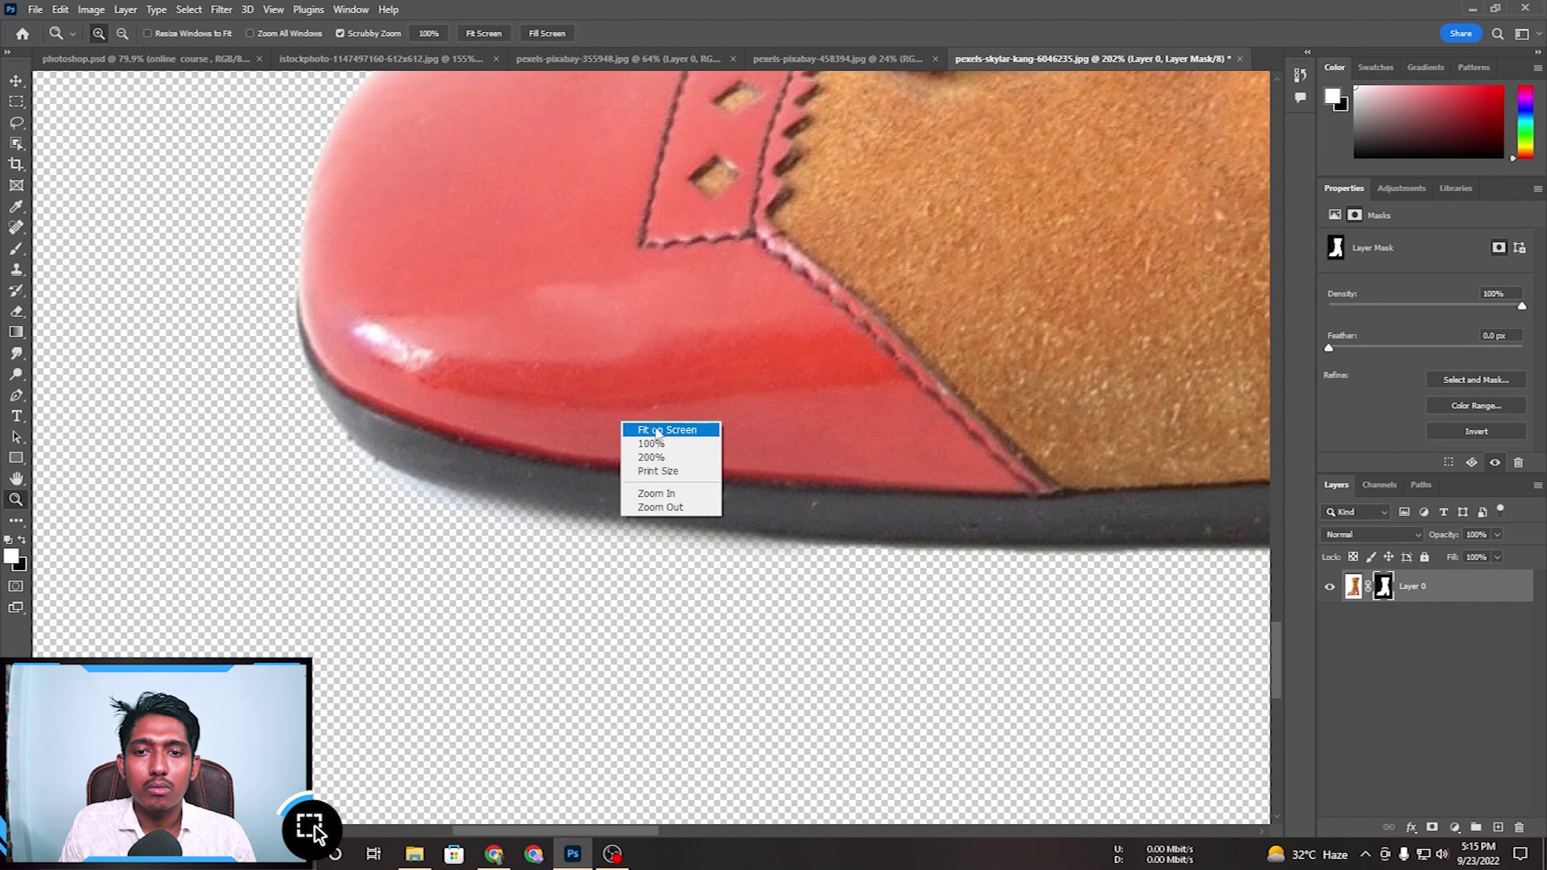
pyautogui.click(661, 416)
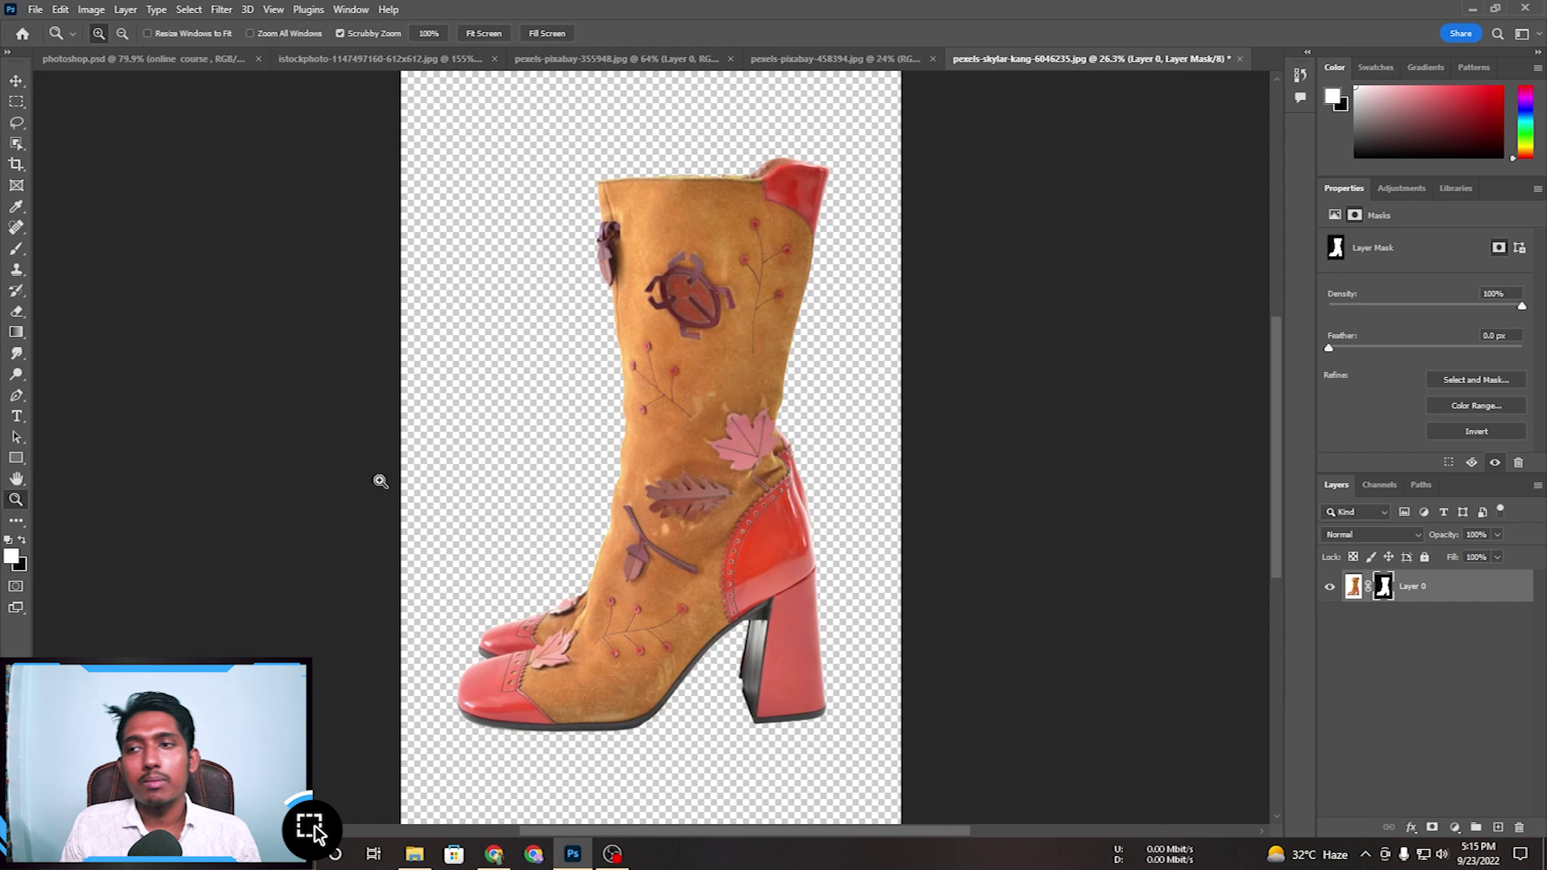
pyautogui.click(16, 146)
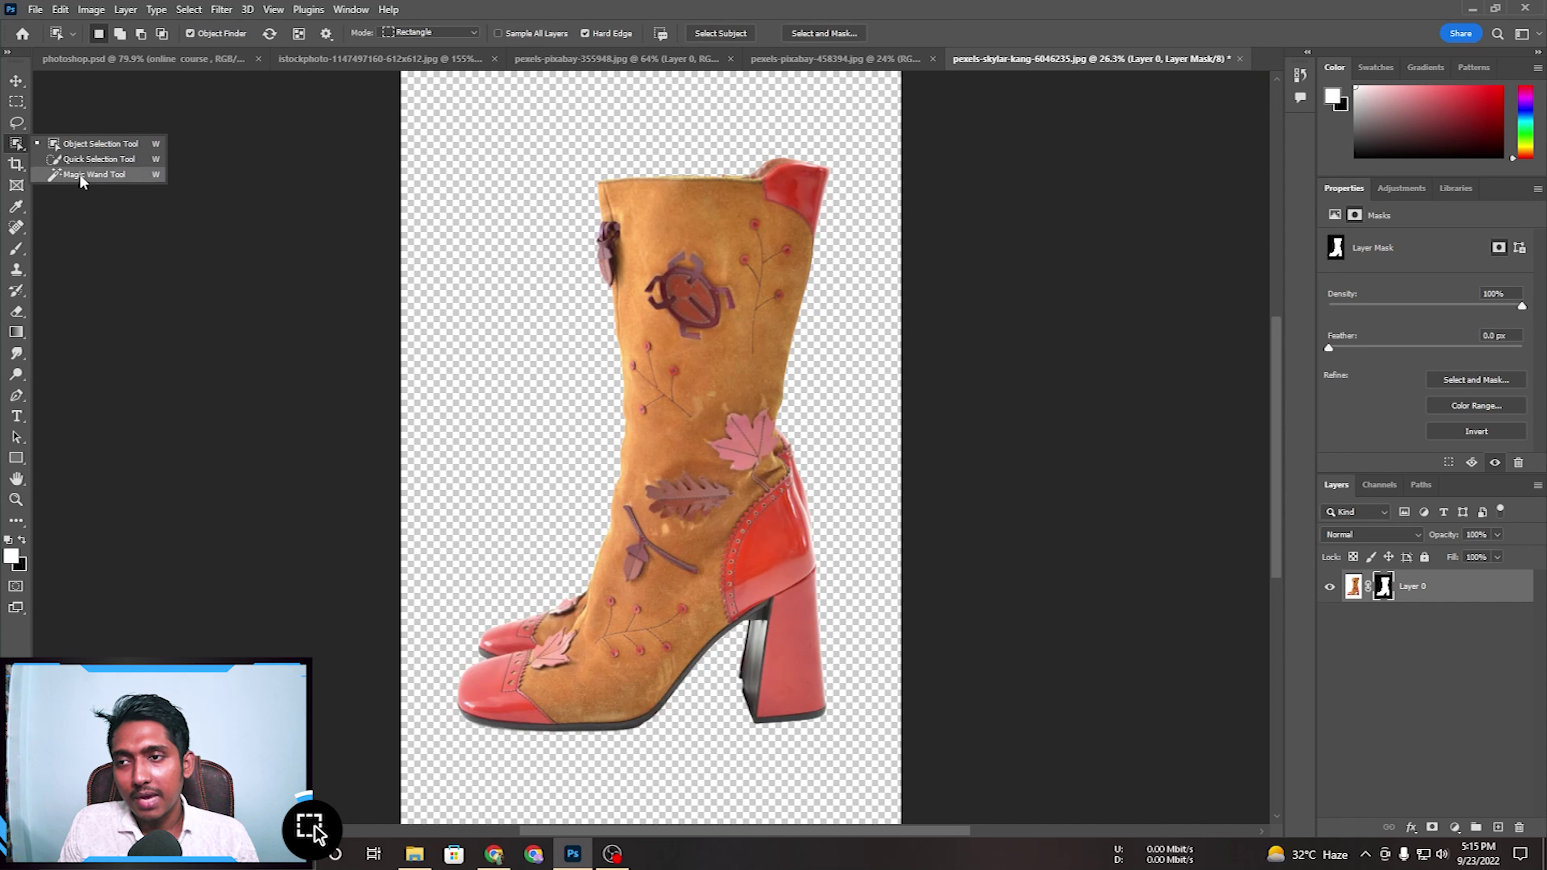
pyautogui.click(40, 144)
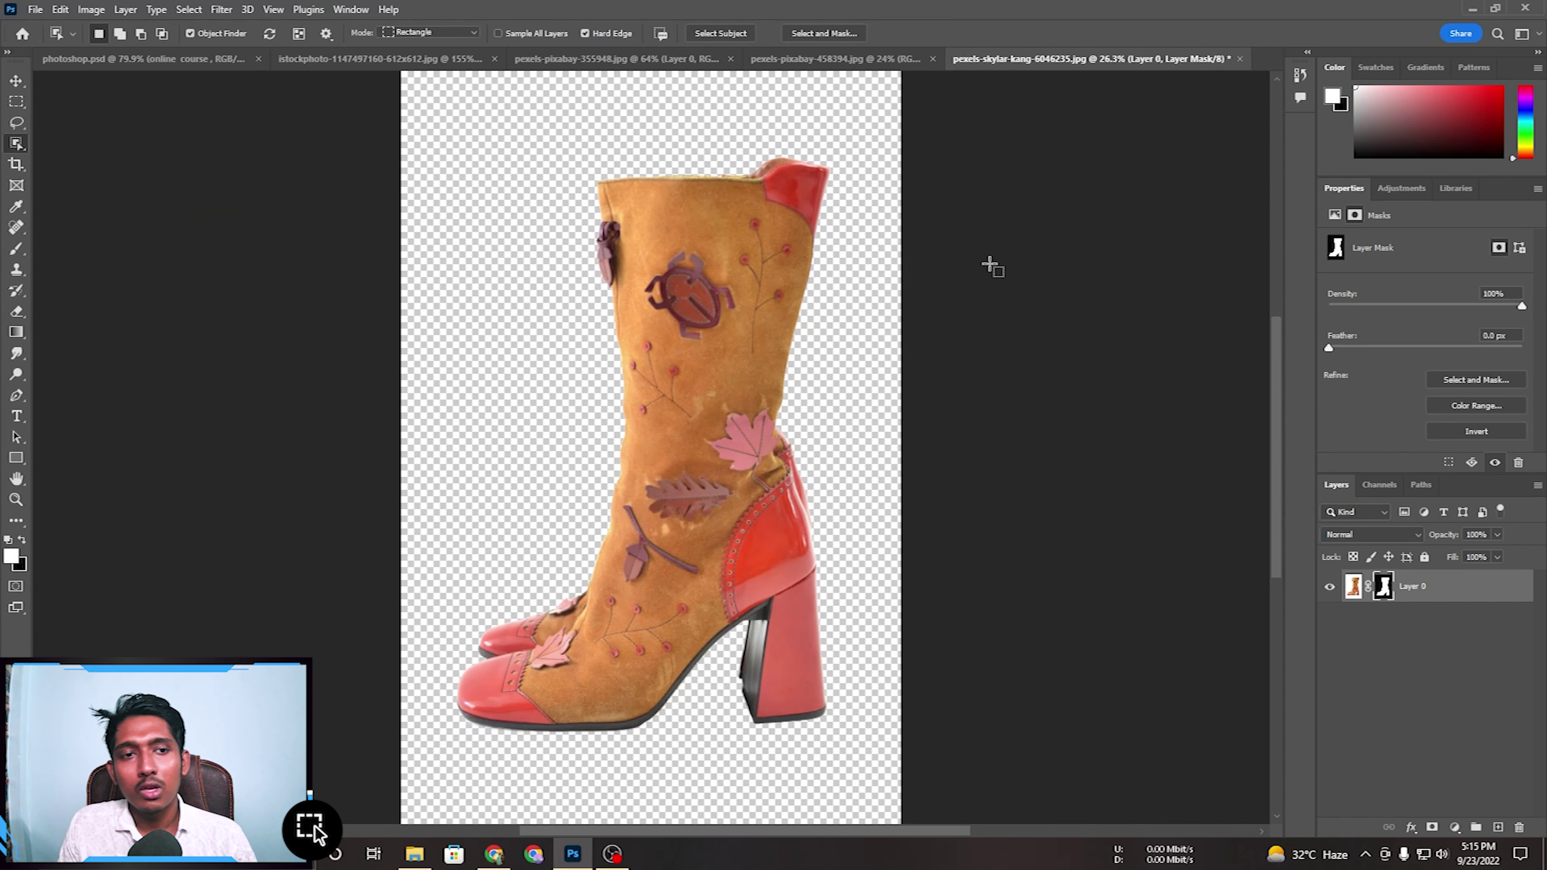
pyautogui.click(1300, 74)
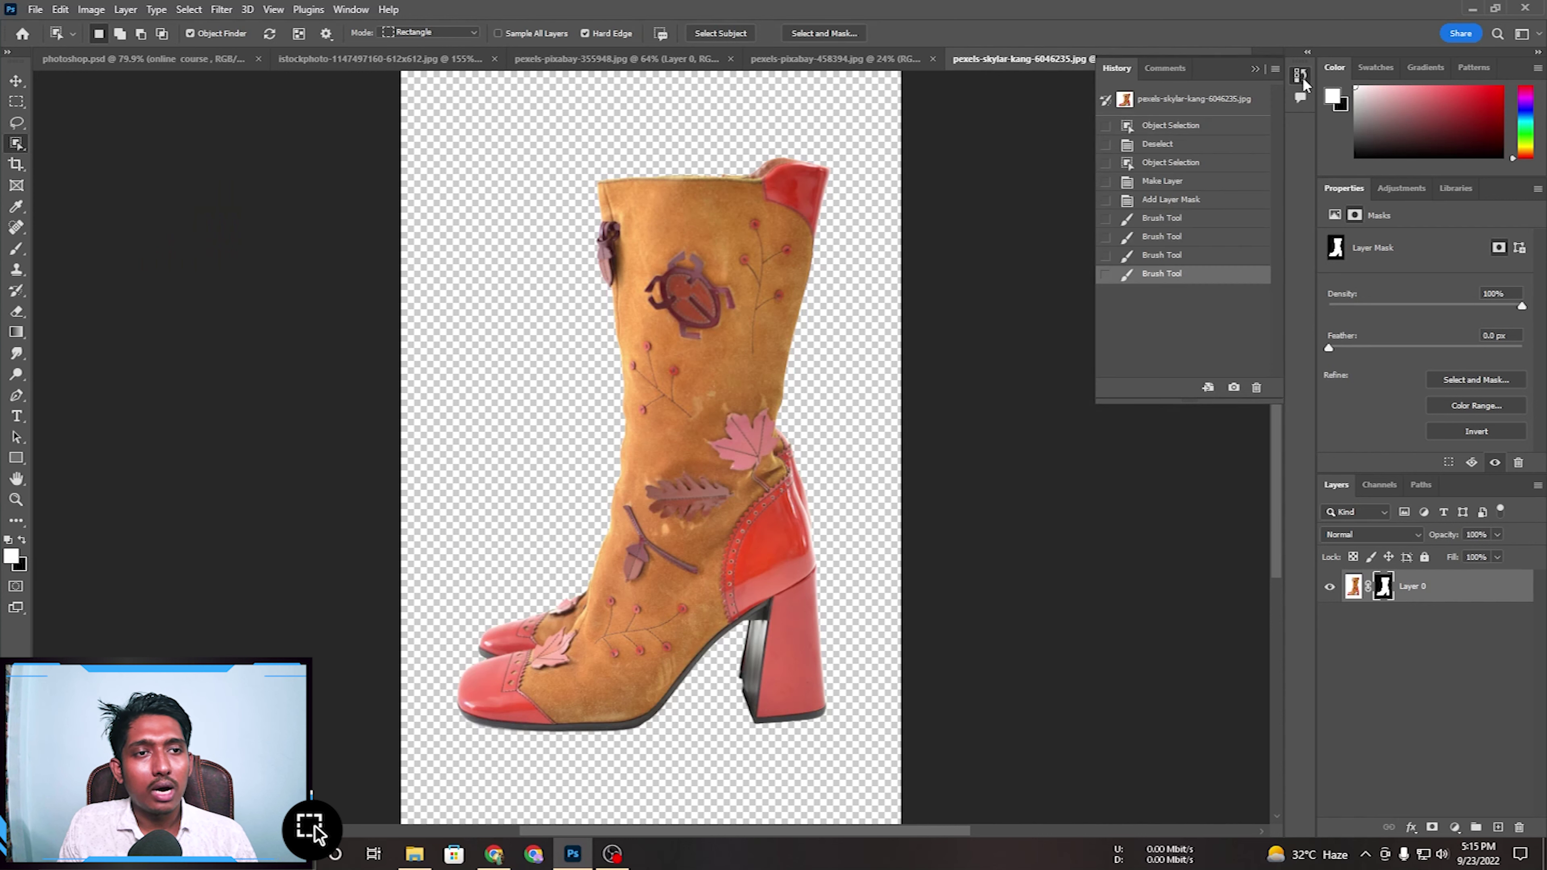
pyautogui.click(1256, 69)
pyautogui.click(16, 167)
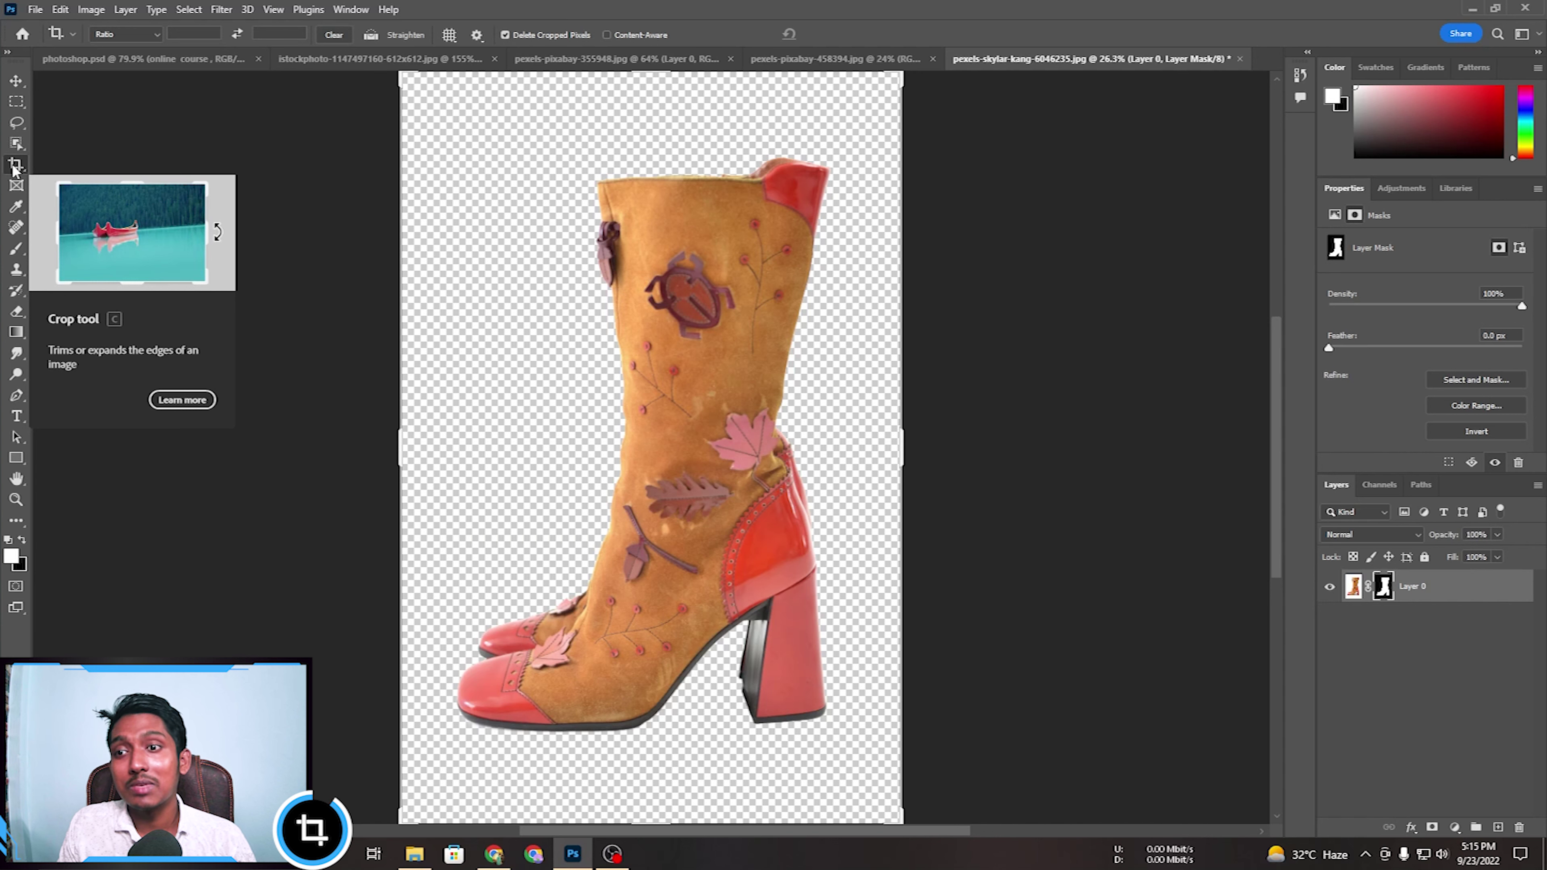
pyautogui.moveTo(633, 824); pyautogui.dragTo(654, 773)
pyautogui.moveTo(647, 98); pyautogui.dragTo(649, 163)
pyautogui.moveTo(406, 431); pyautogui.dragTo(438, 408)
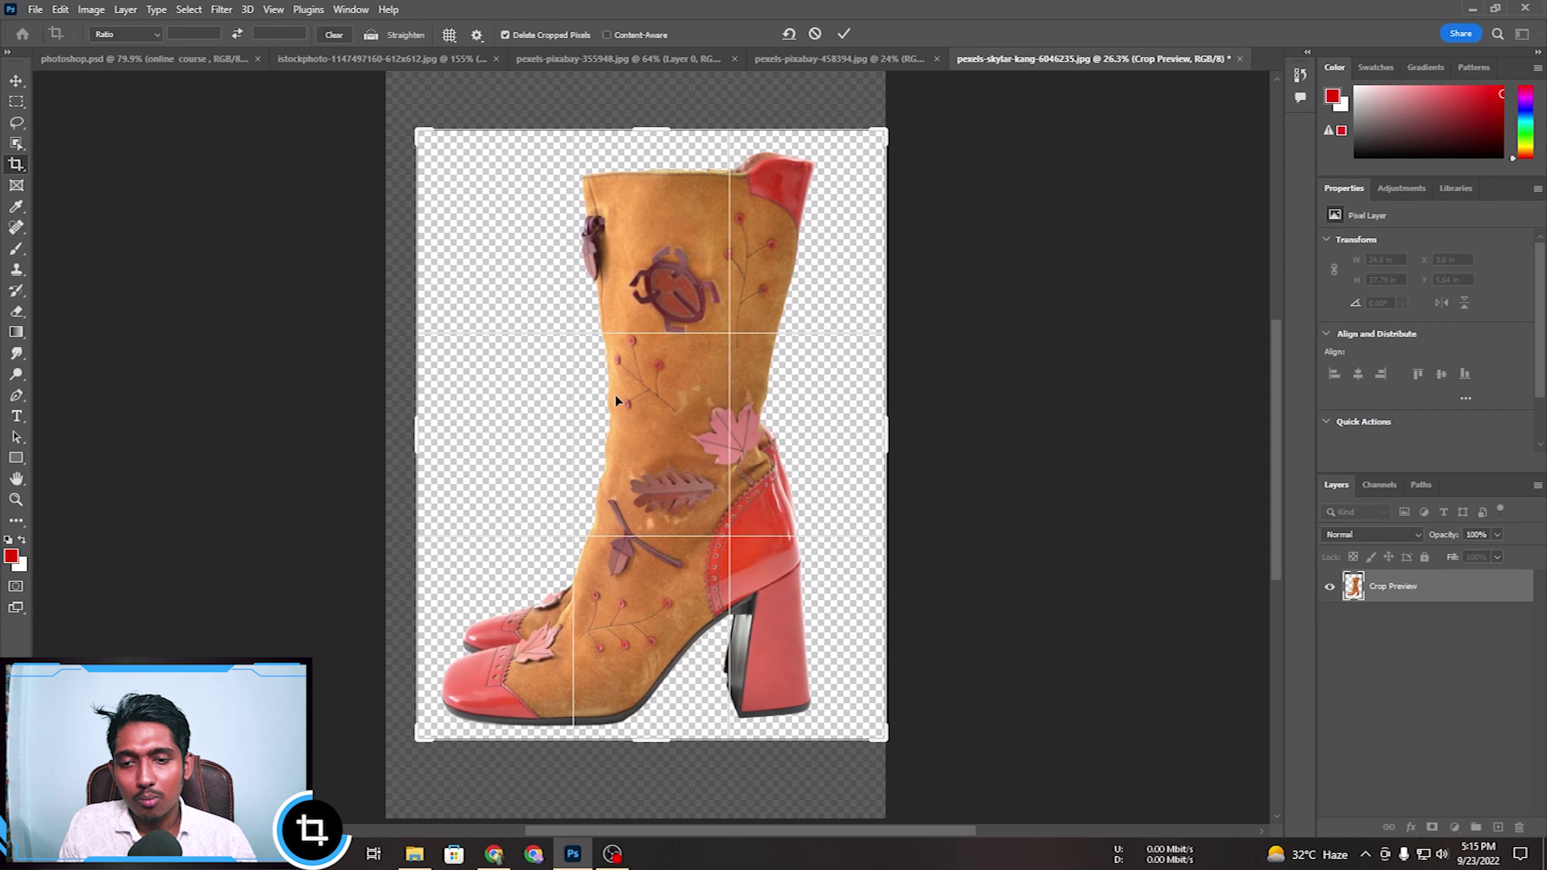
pyautogui.moveTo(899, 424); pyautogui.dragTo(886, 402)
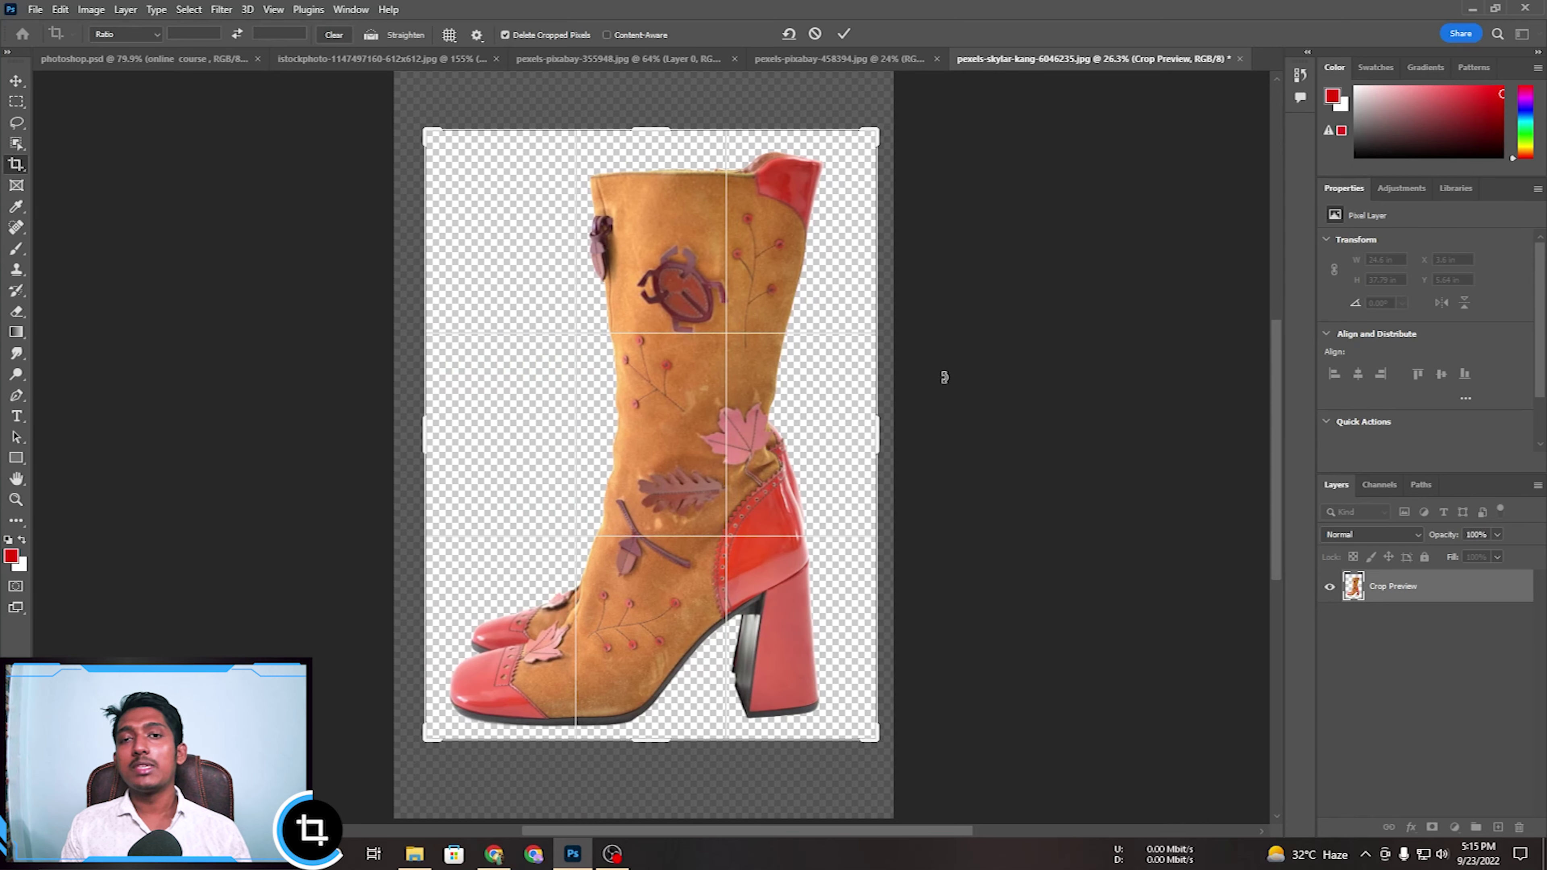
pyautogui.moveTo(943, 377)
pyautogui.mouseDown()
pyautogui.moveTo(949, 408)
pyautogui.moveTo(938, 371)
pyautogui.mouseUp()
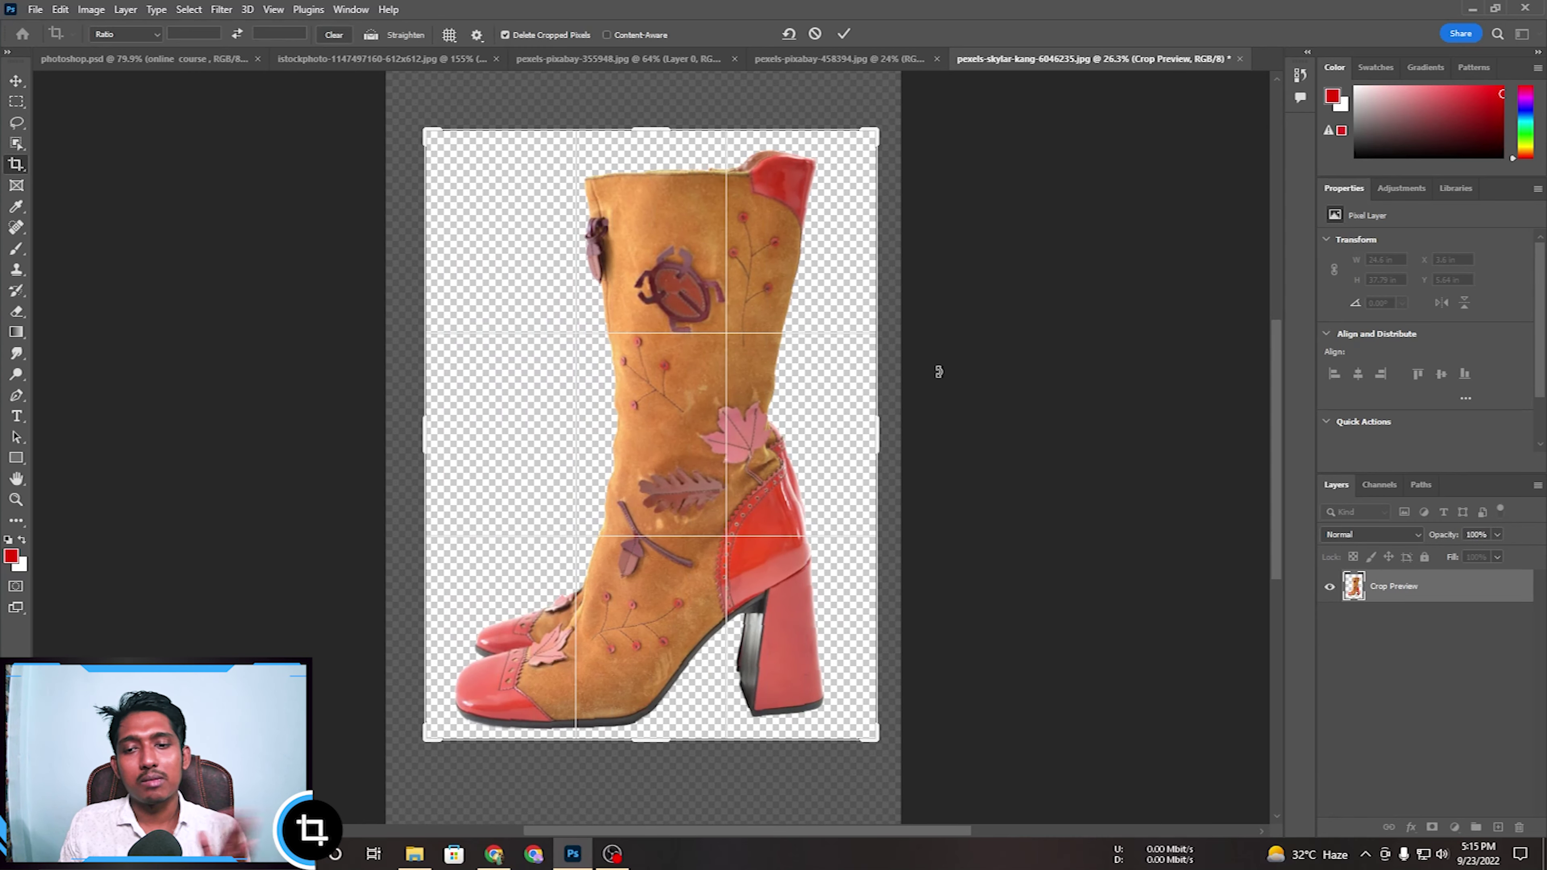
pyautogui.moveTo(939, 371)
pyautogui.mouseDown()
pyautogui.moveTo(948, 400)
pyautogui.moveTo(953, 318)
pyautogui.moveTo(894, 327)
pyautogui.moveTo(912, 365)
pyautogui.mouseUp()
pyautogui.click(844, 33)
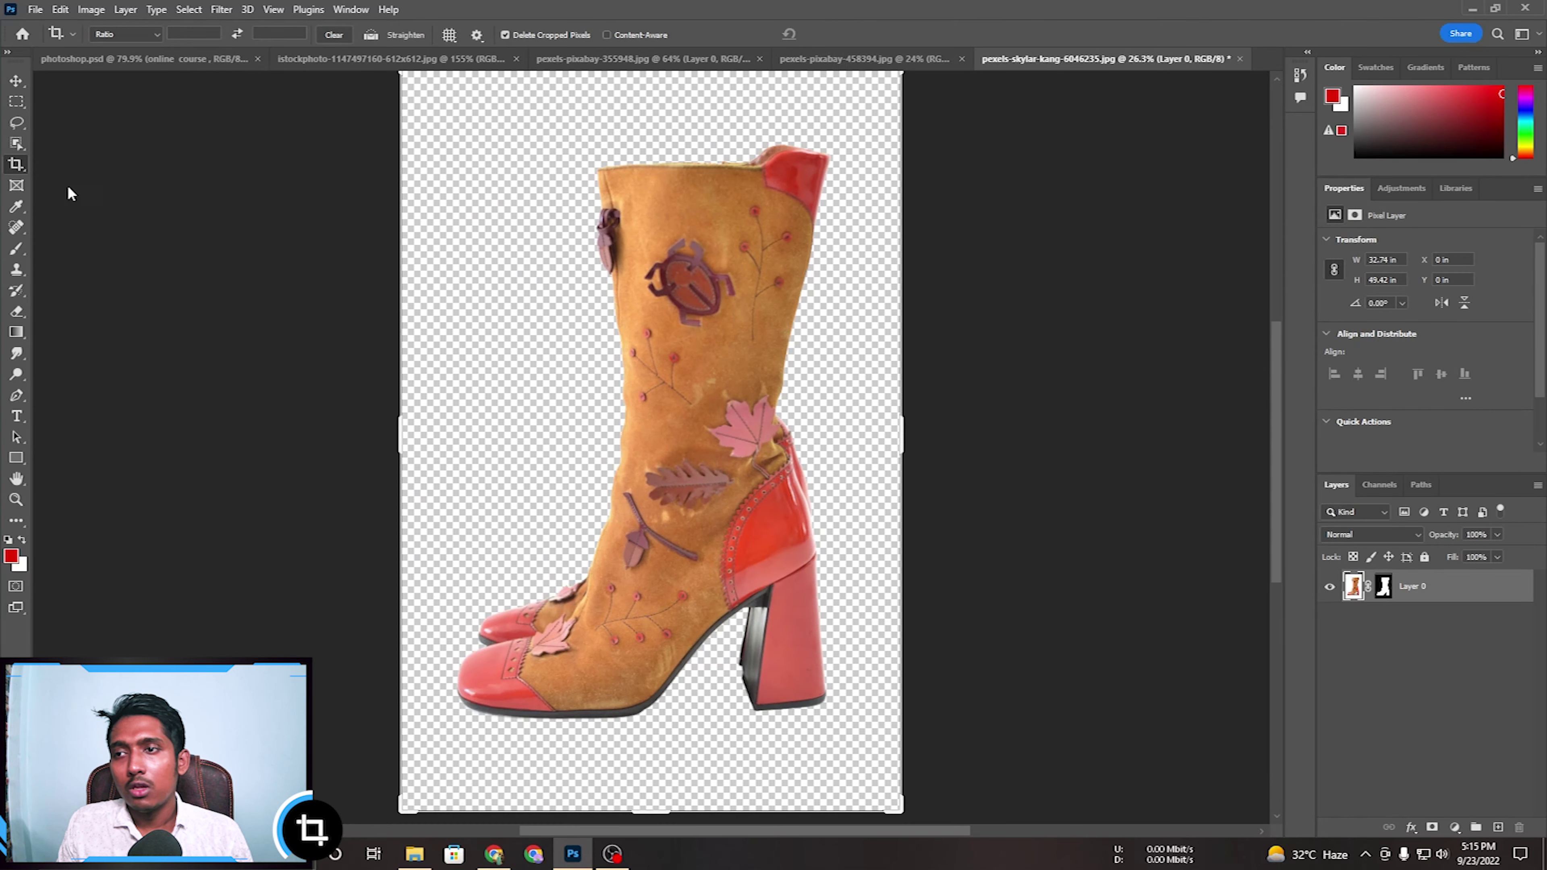
pyautogui.rightClick(17, 164)
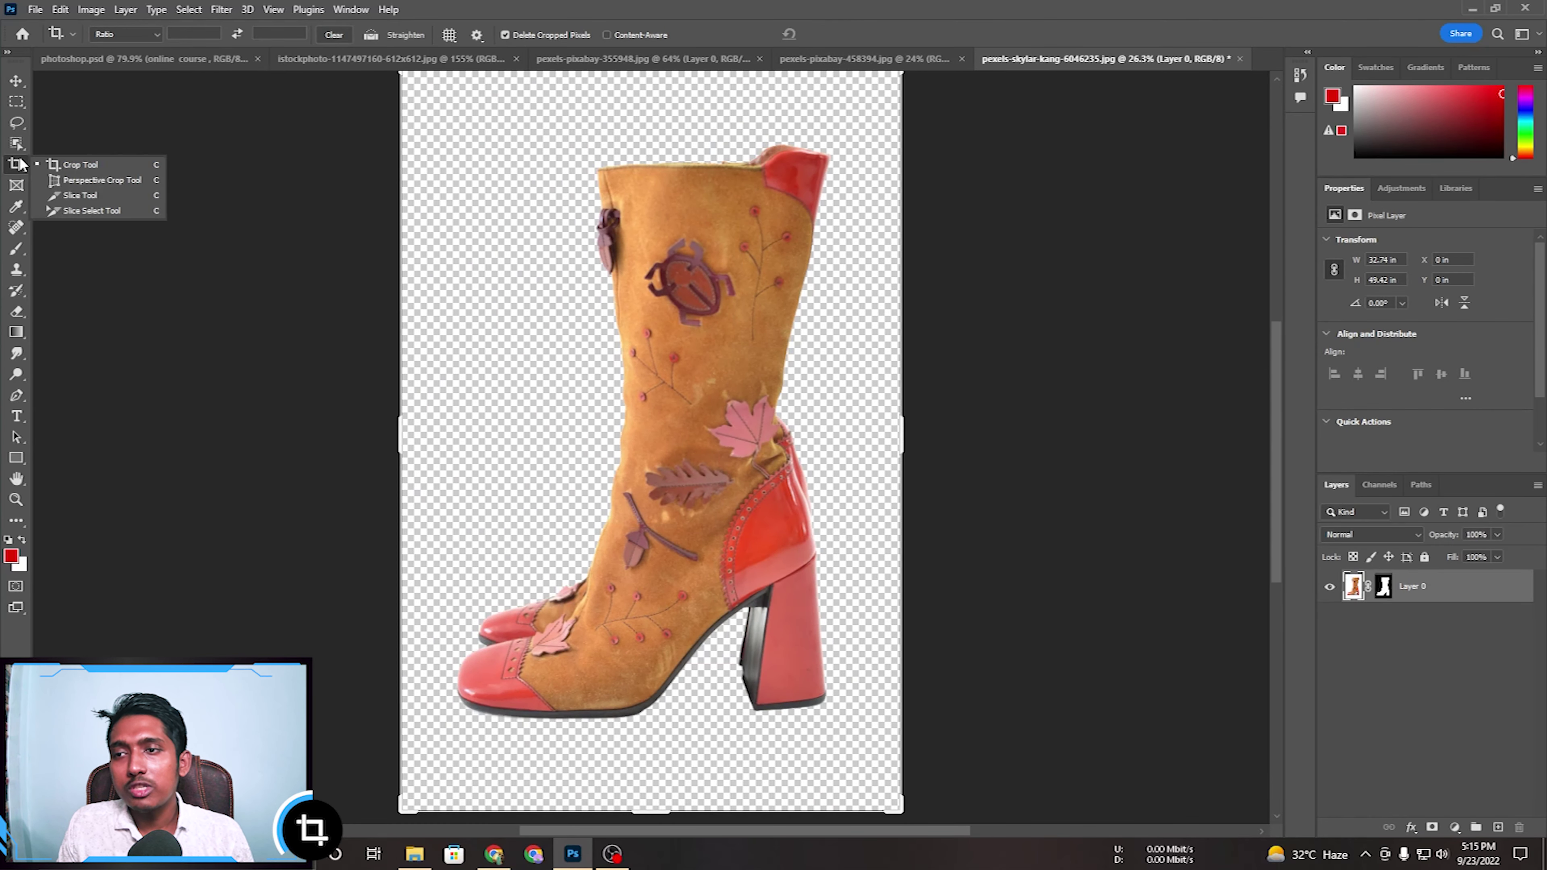
# Draw a perspective crop box over the boot, raise both bottom corners, and apply it.
pyautogui.click(84, 175)
pyautogui.moveTo(430, 137); pyautogui.dragTo(868, 765)
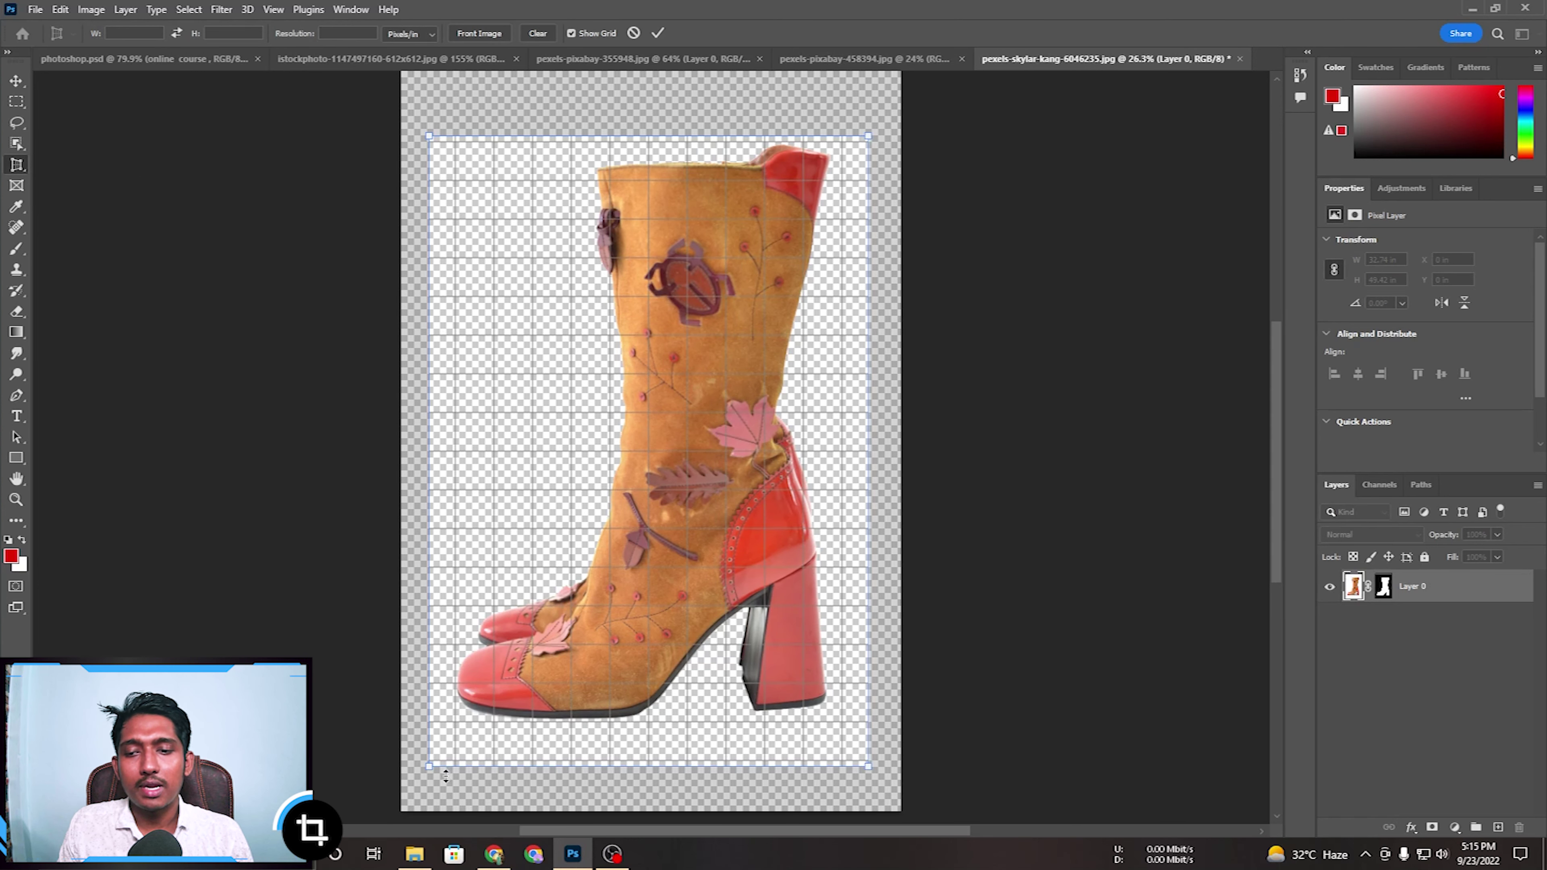
pyautogui.moveTo(429, 765)
pyautogui.mouseDown()
pyautogui.moveTo(435, 700)
pyautogui.moveTo(432, 742)
pyautogui.mouseUp()
pyautogui.moveTo(864, 755); pyautogui.dragTo(893, 727)
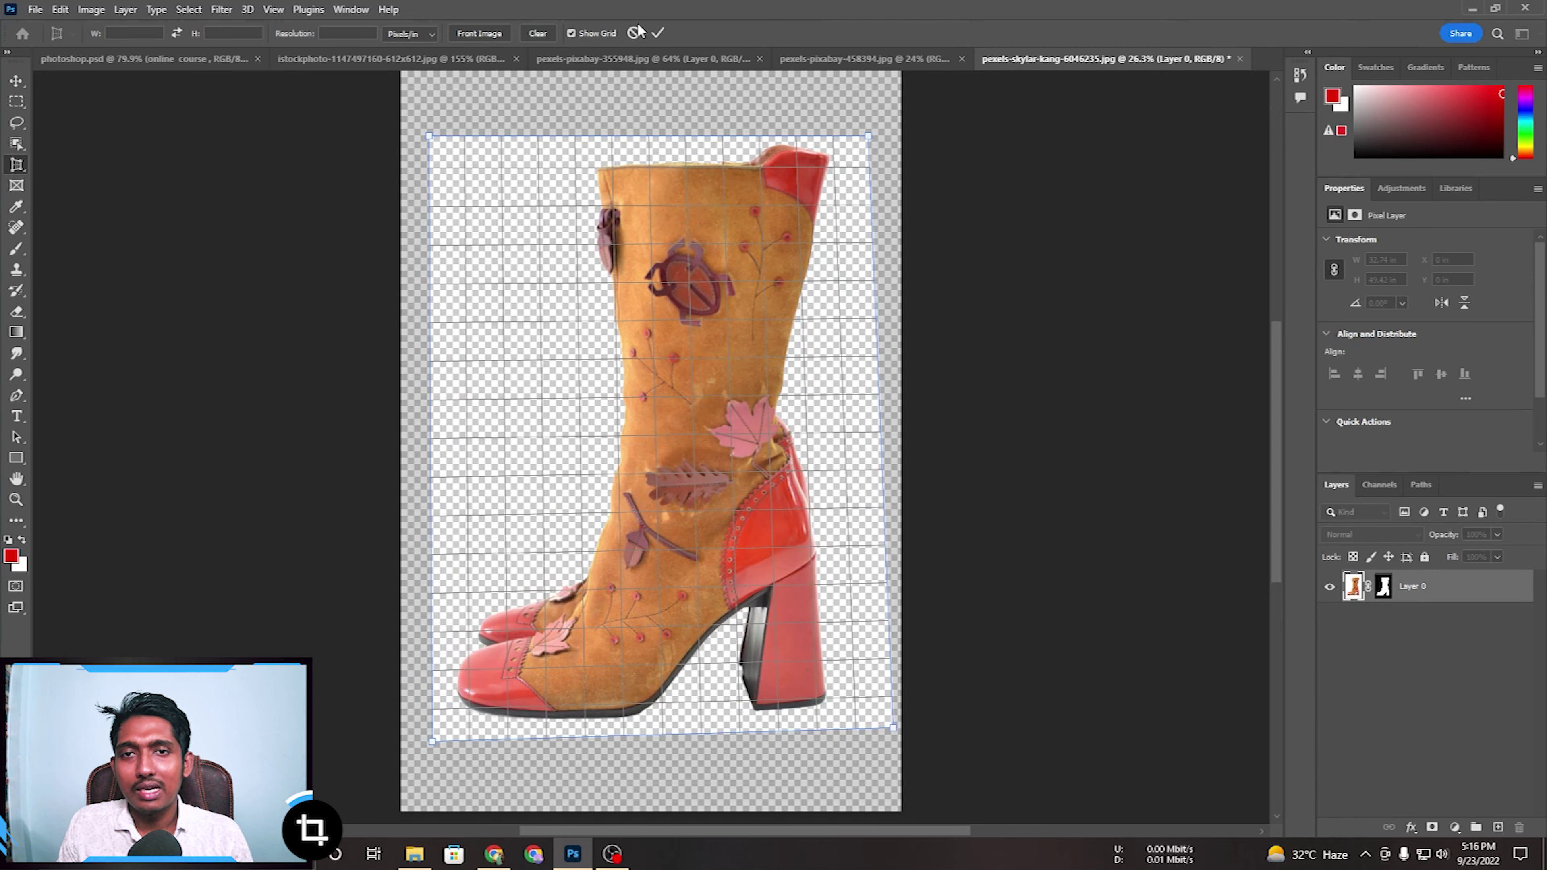
pyautogui.press('Return')
pyautogui.rightClick(607, 226)
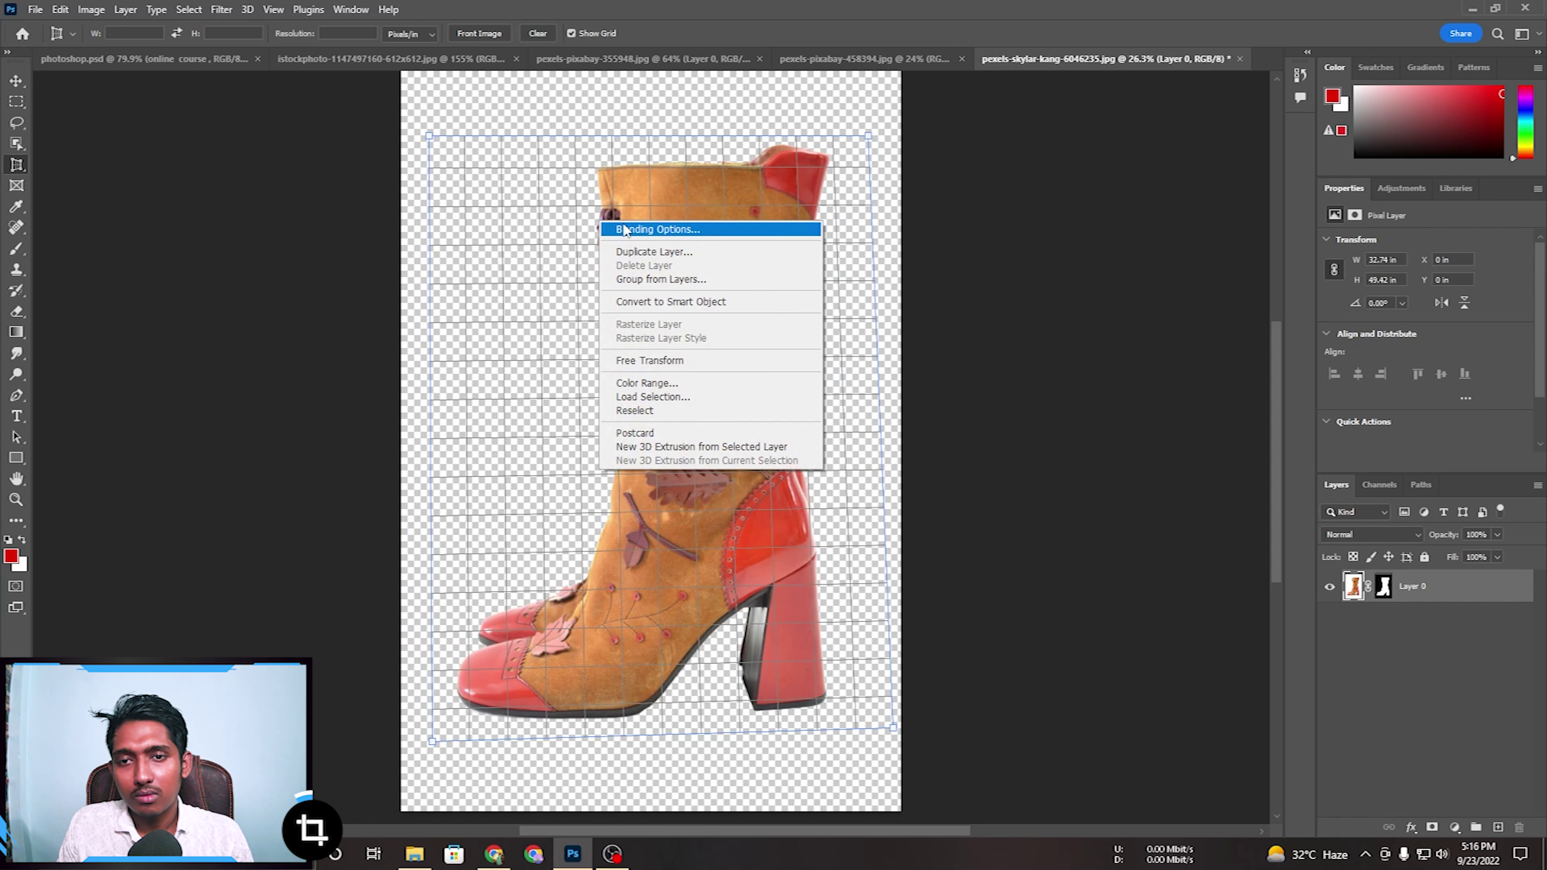
pyautogui.press('Escape')
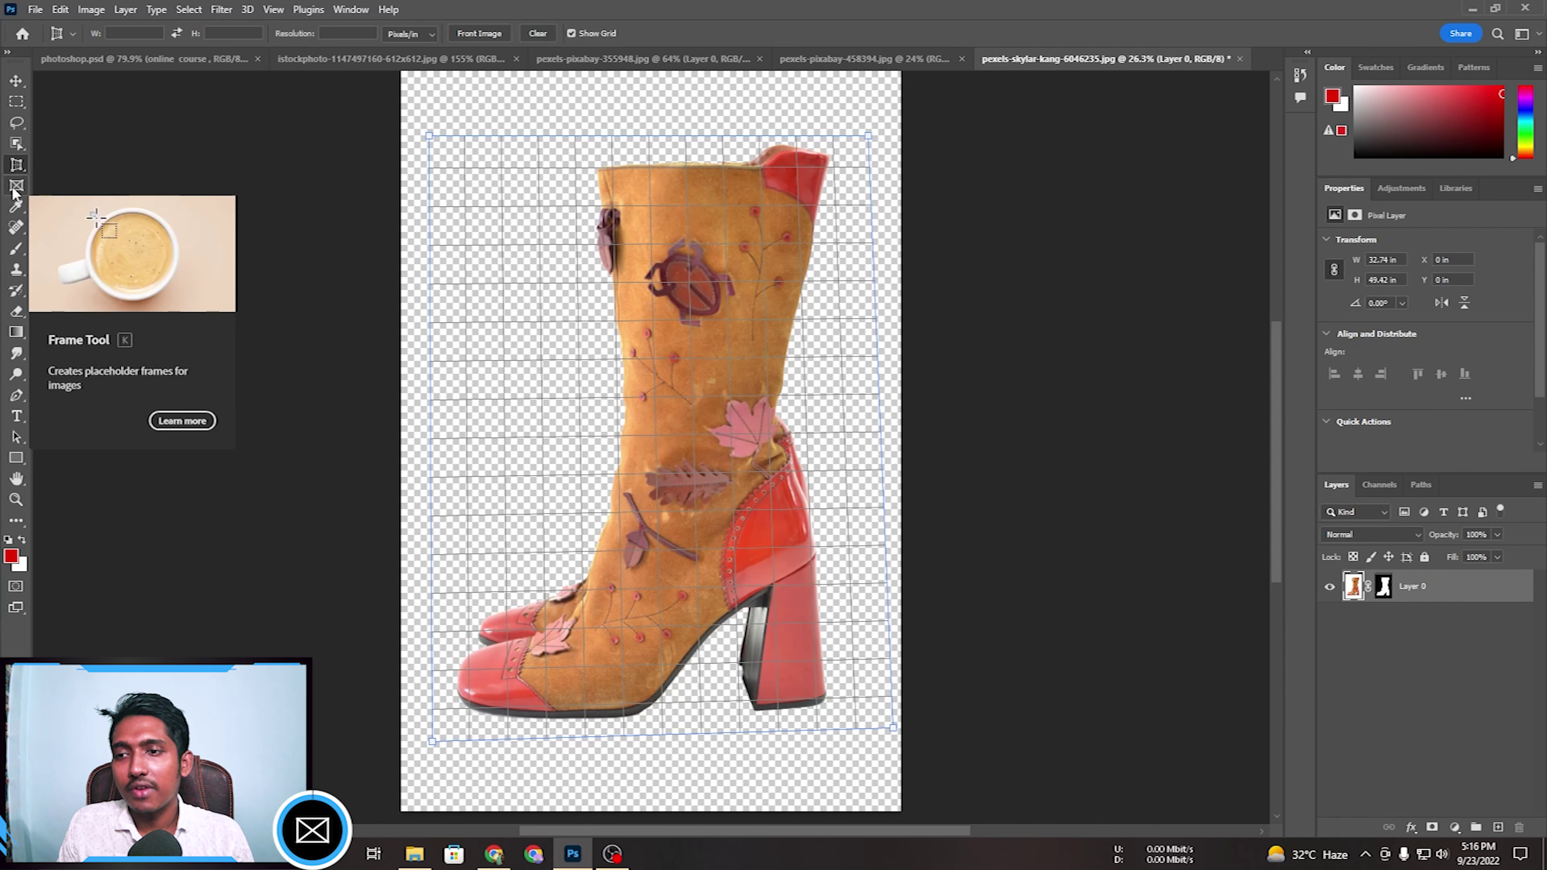
# Switch to the coffee cup photo and zoom out slightly.
pyautogui.click(864, 61)
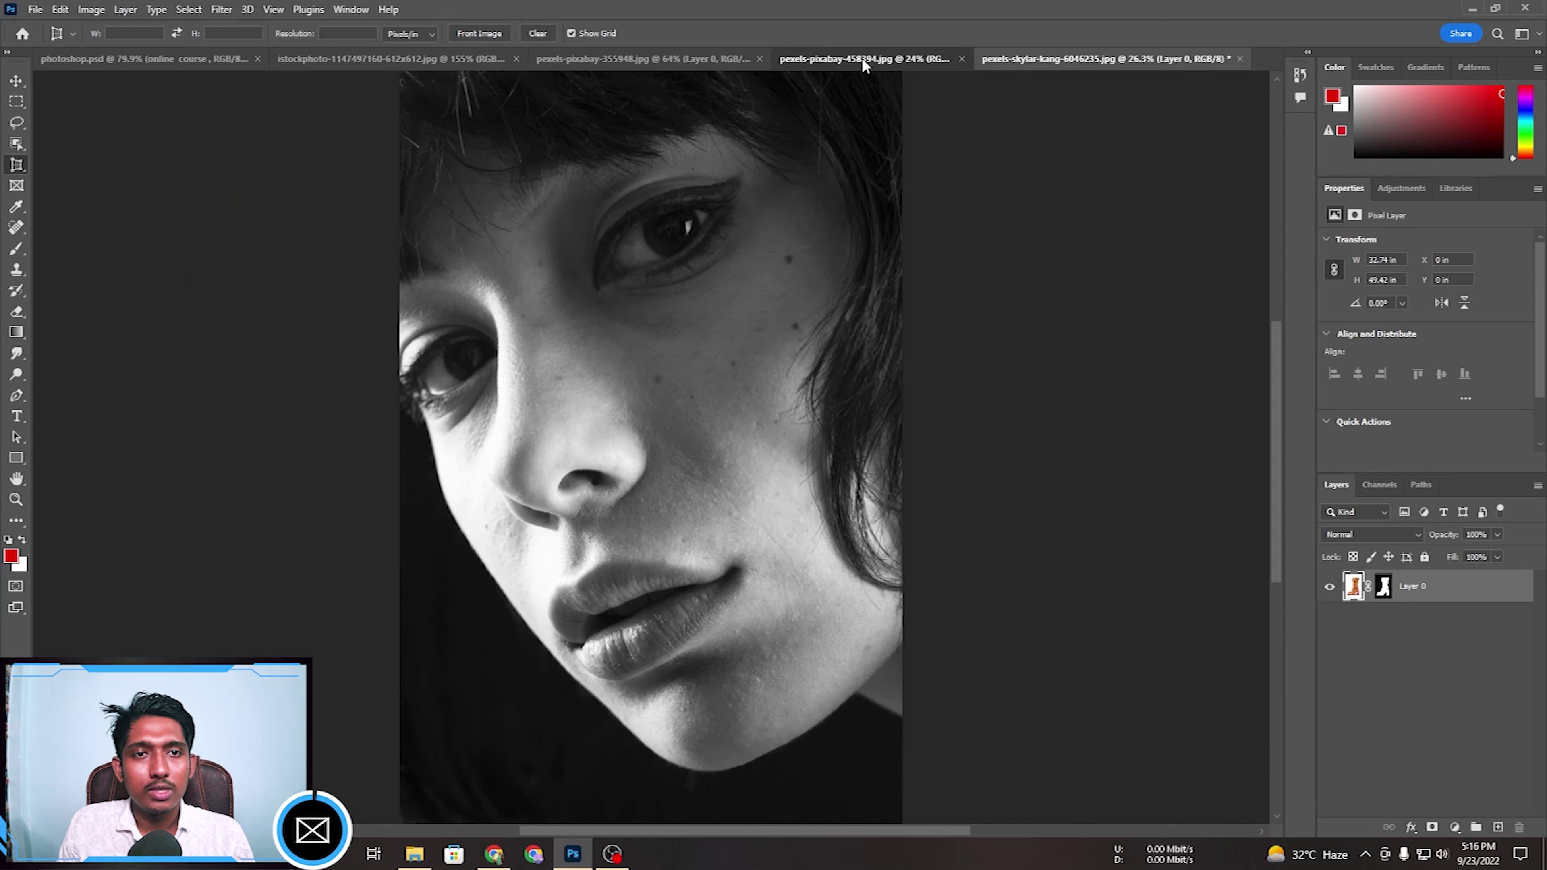
pyautogui.click(635, 61)
pyautogui.click(437, 61)
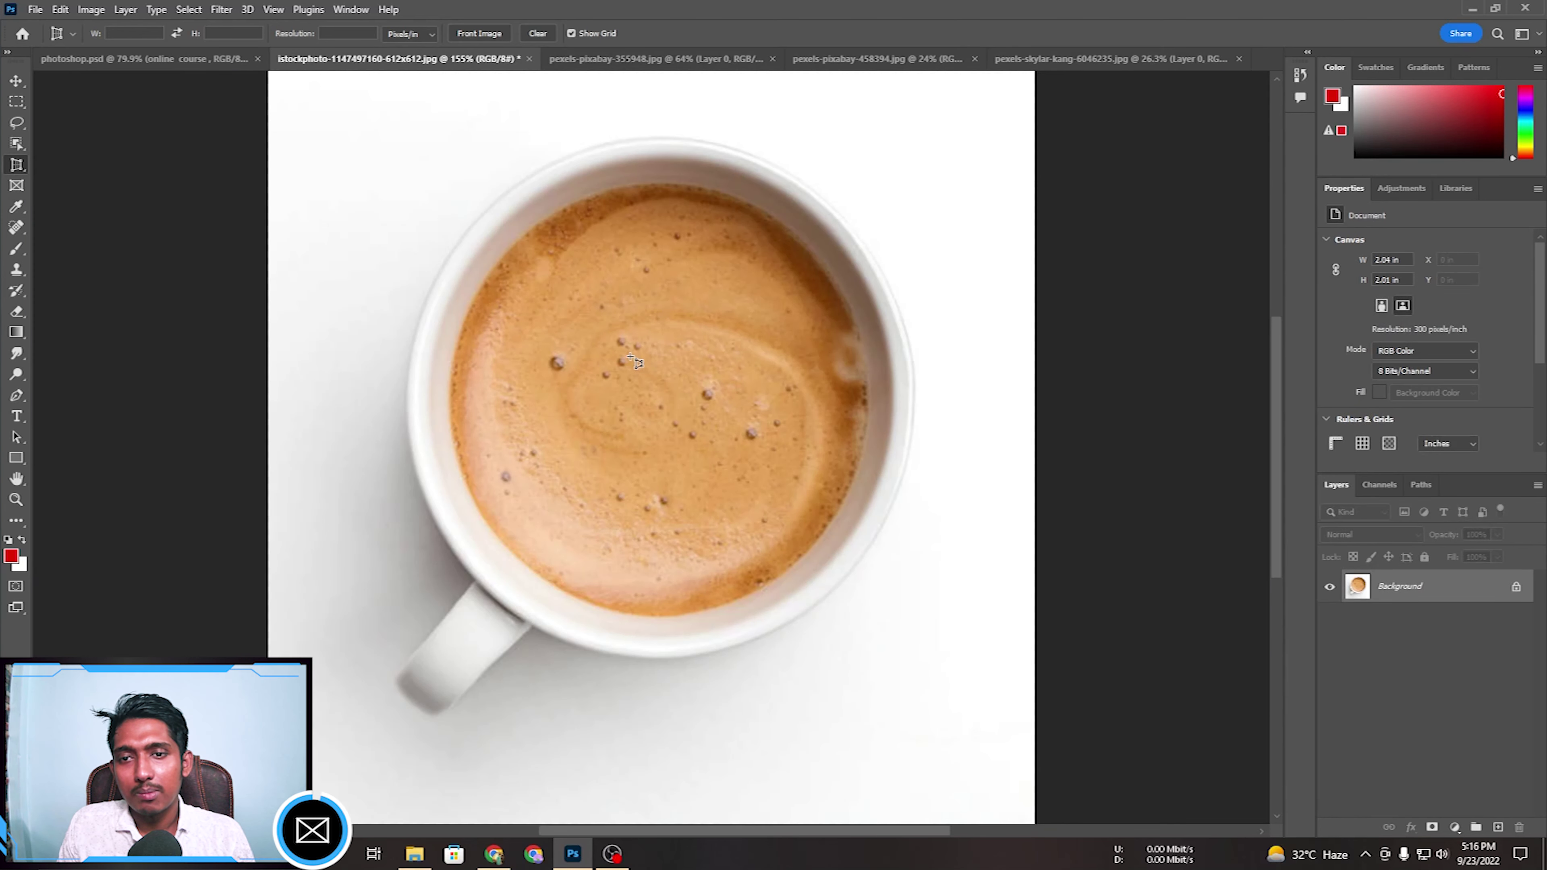
pyautogui.press('z')
pyautogui.moveTo(778, 422); pyautogui.dragTo(761, 418)
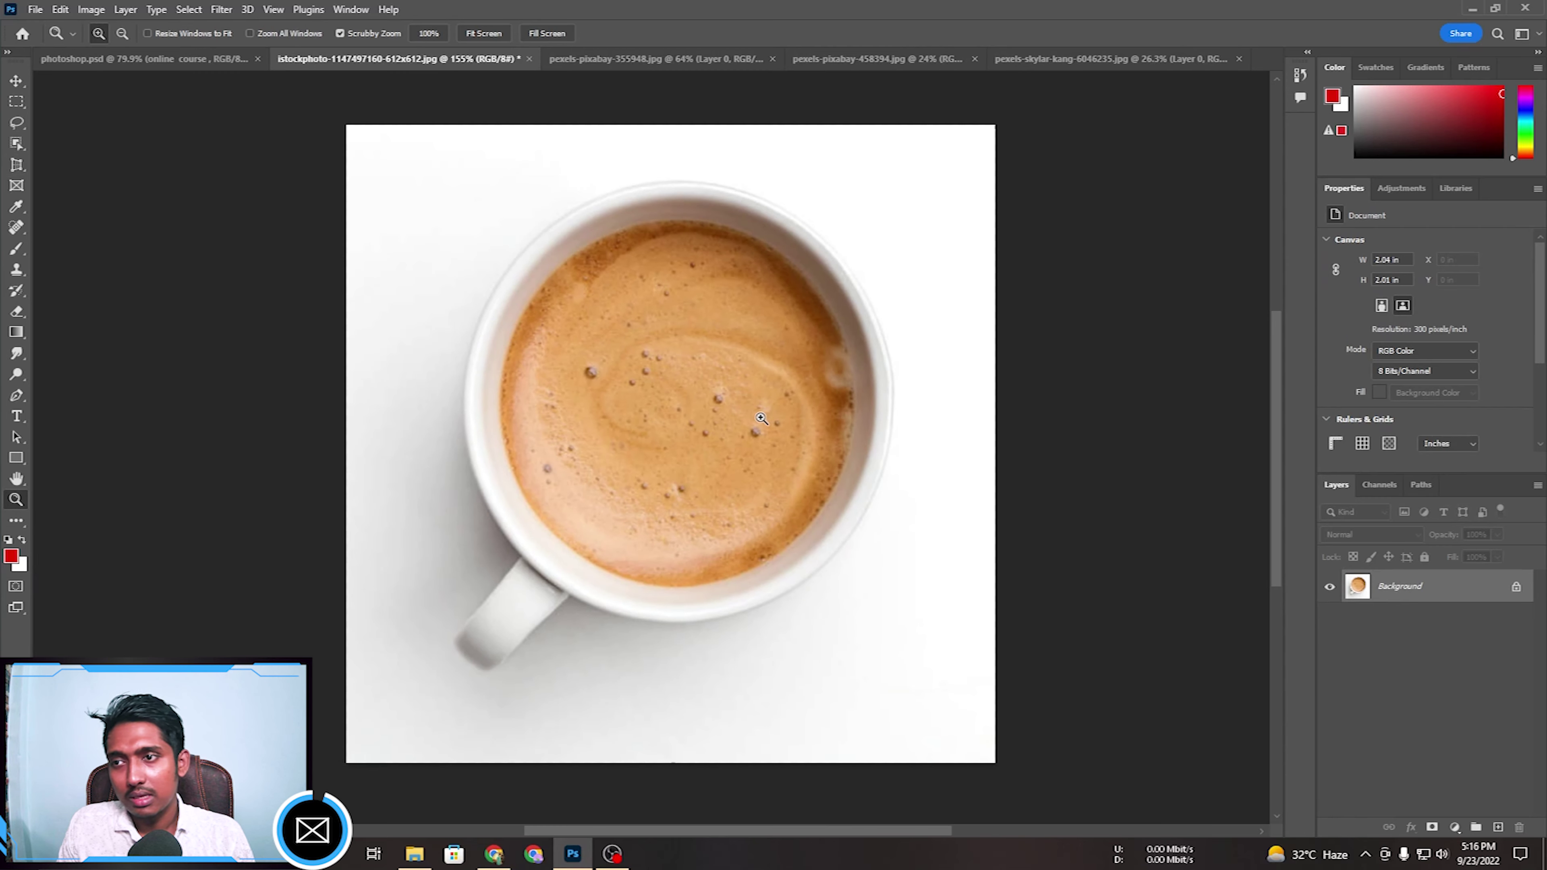
# Draw an elliptical frame over the coffee and trim its top, bottom and sides to fit.
pyautogui.click(17, 186)
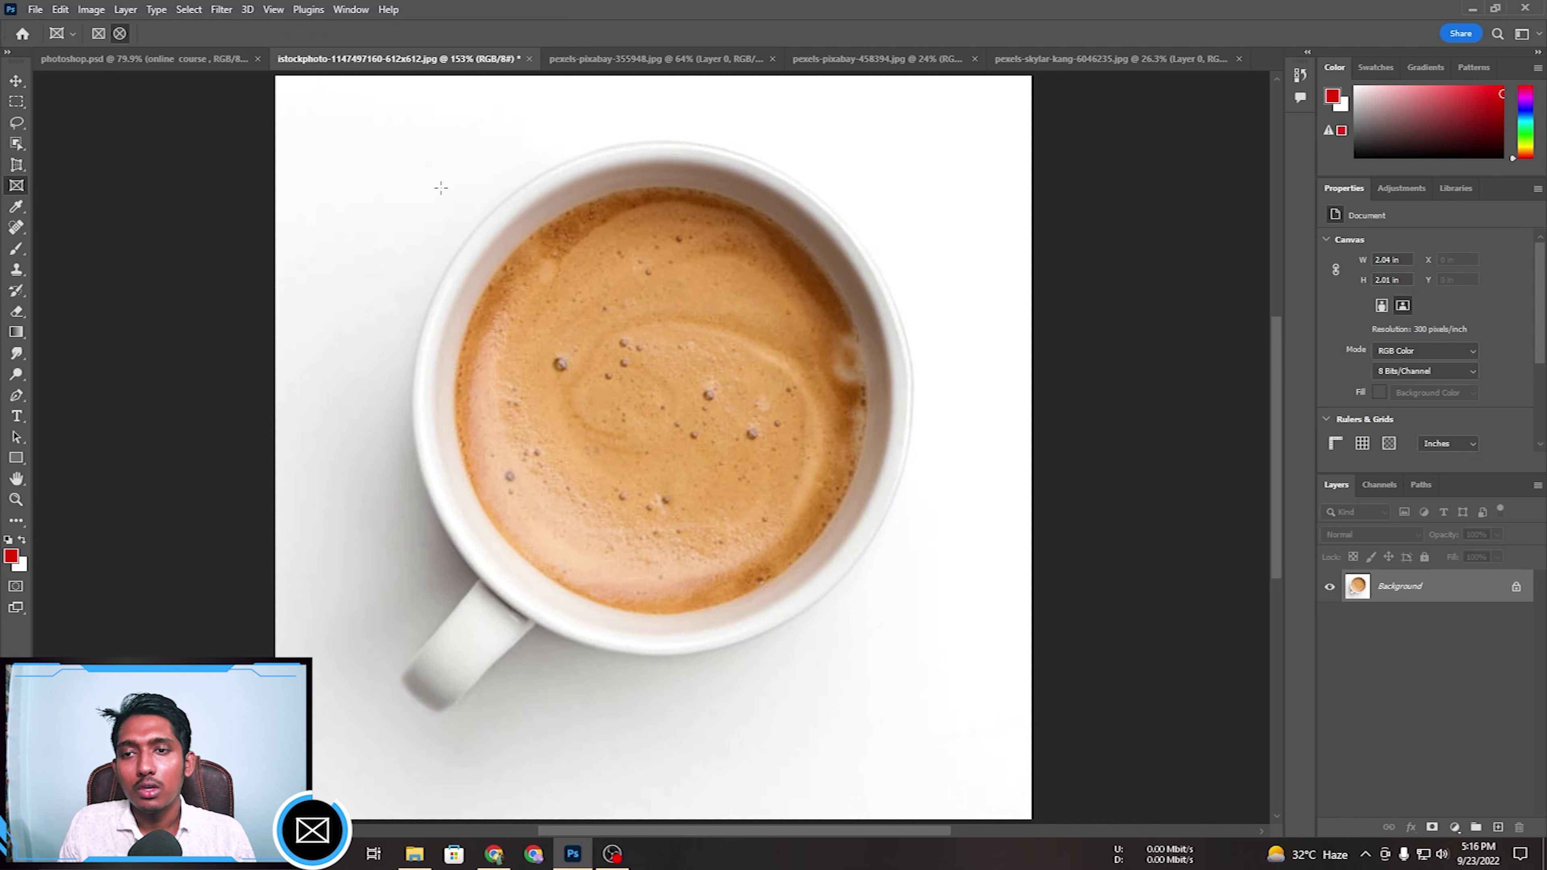
pyautogui.moveTo(446, 177); pyautogui.dragTo(876, 633)
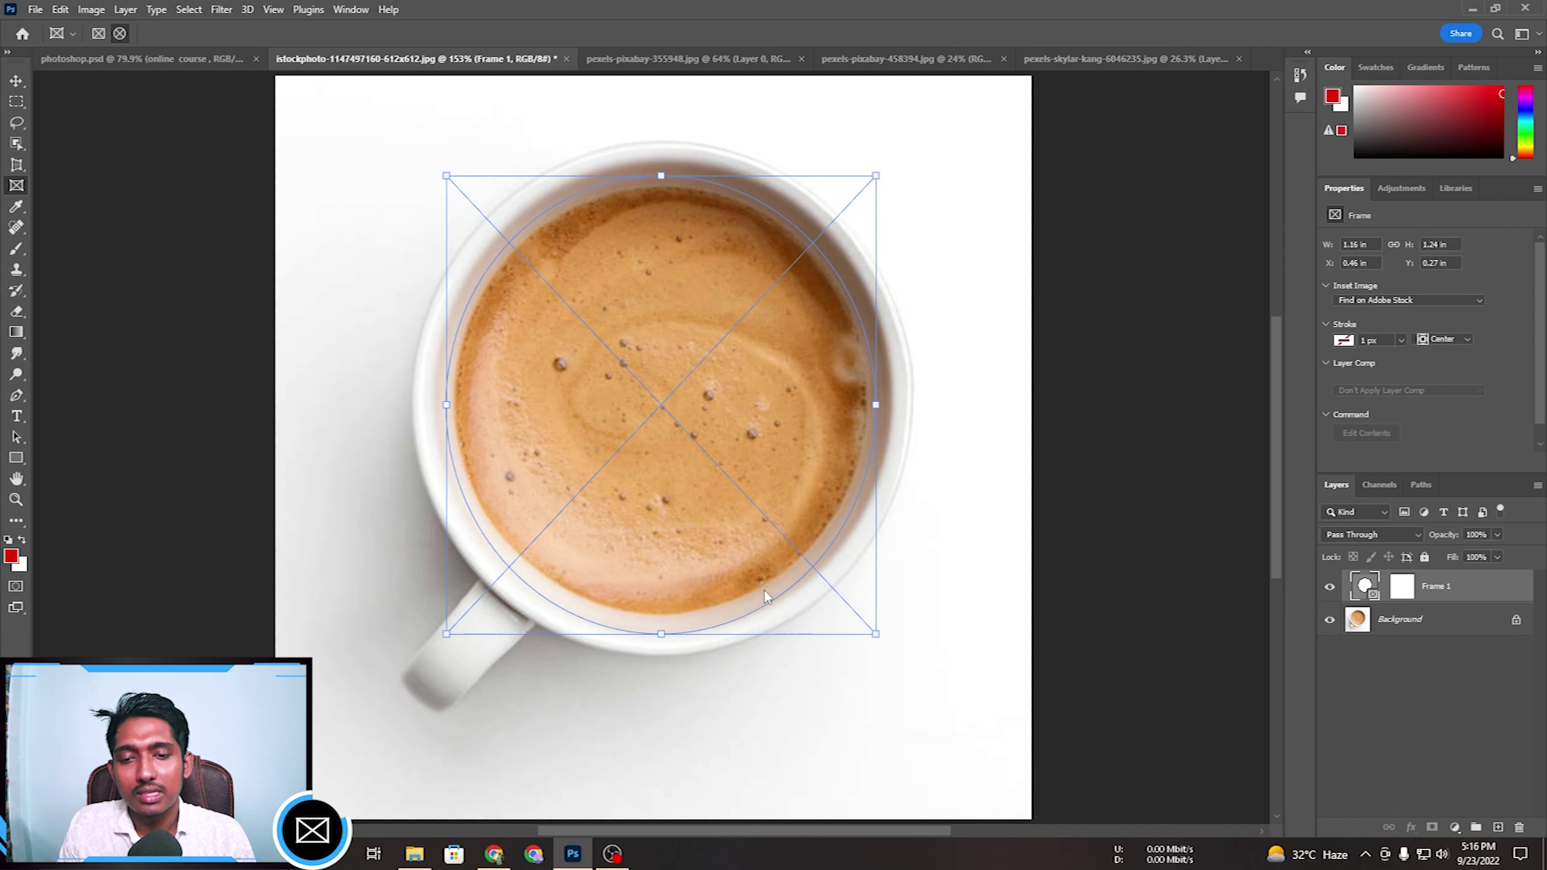
pyautogui.moveTo(660, 622); pyautogui.dragTo(663, 618)
pyautogui.moveTo(658, 190); pyautogui.dragTo(659, 199)
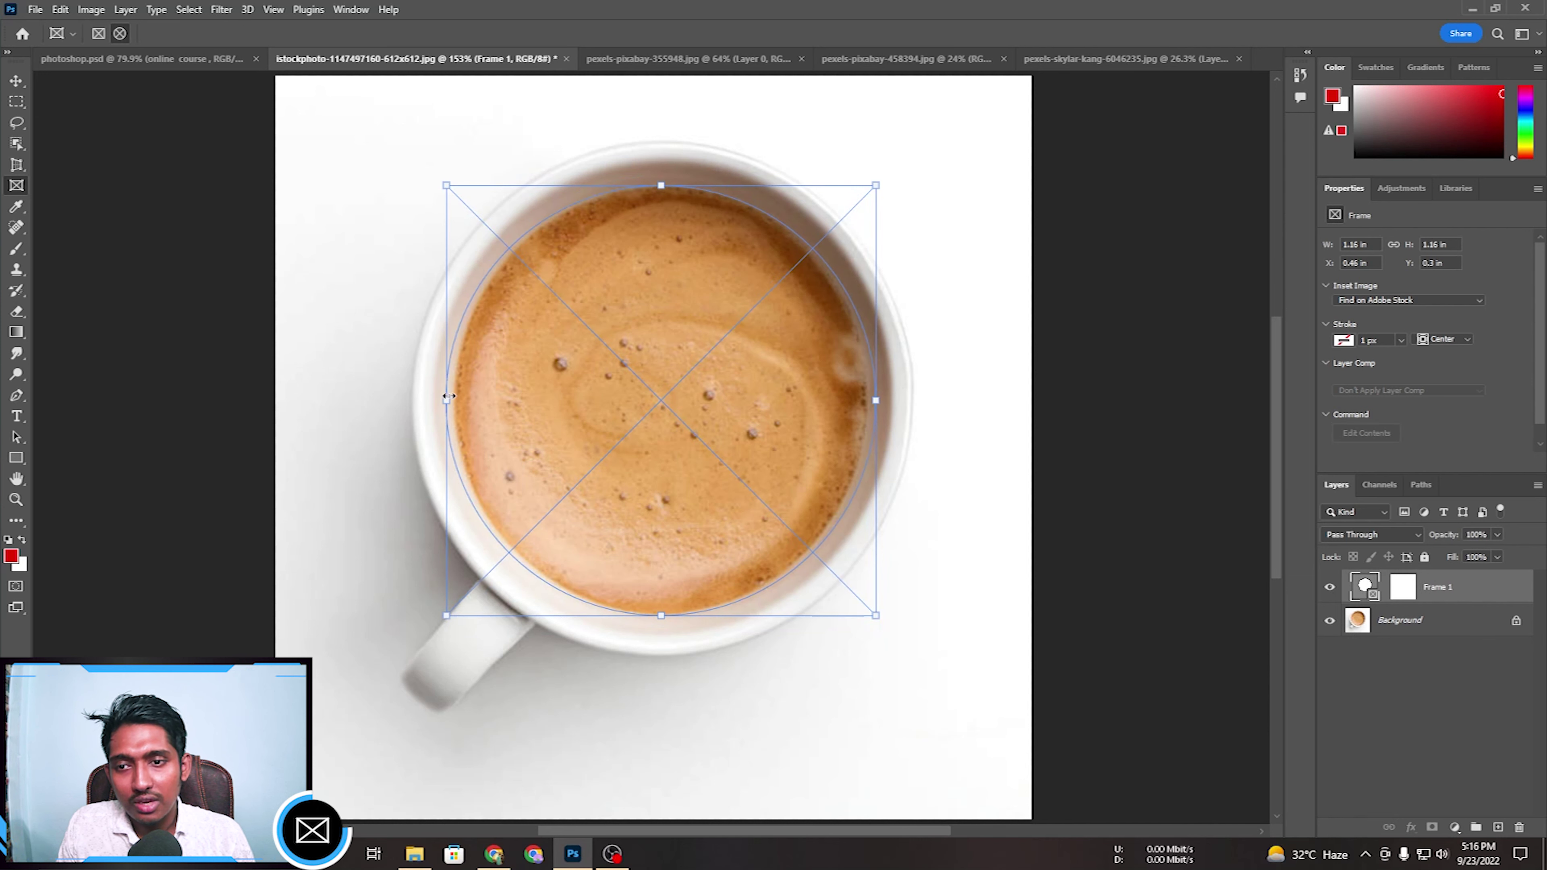
pyautogui.moveTo(447, 401); pyautogui.dragTo(456, 402)
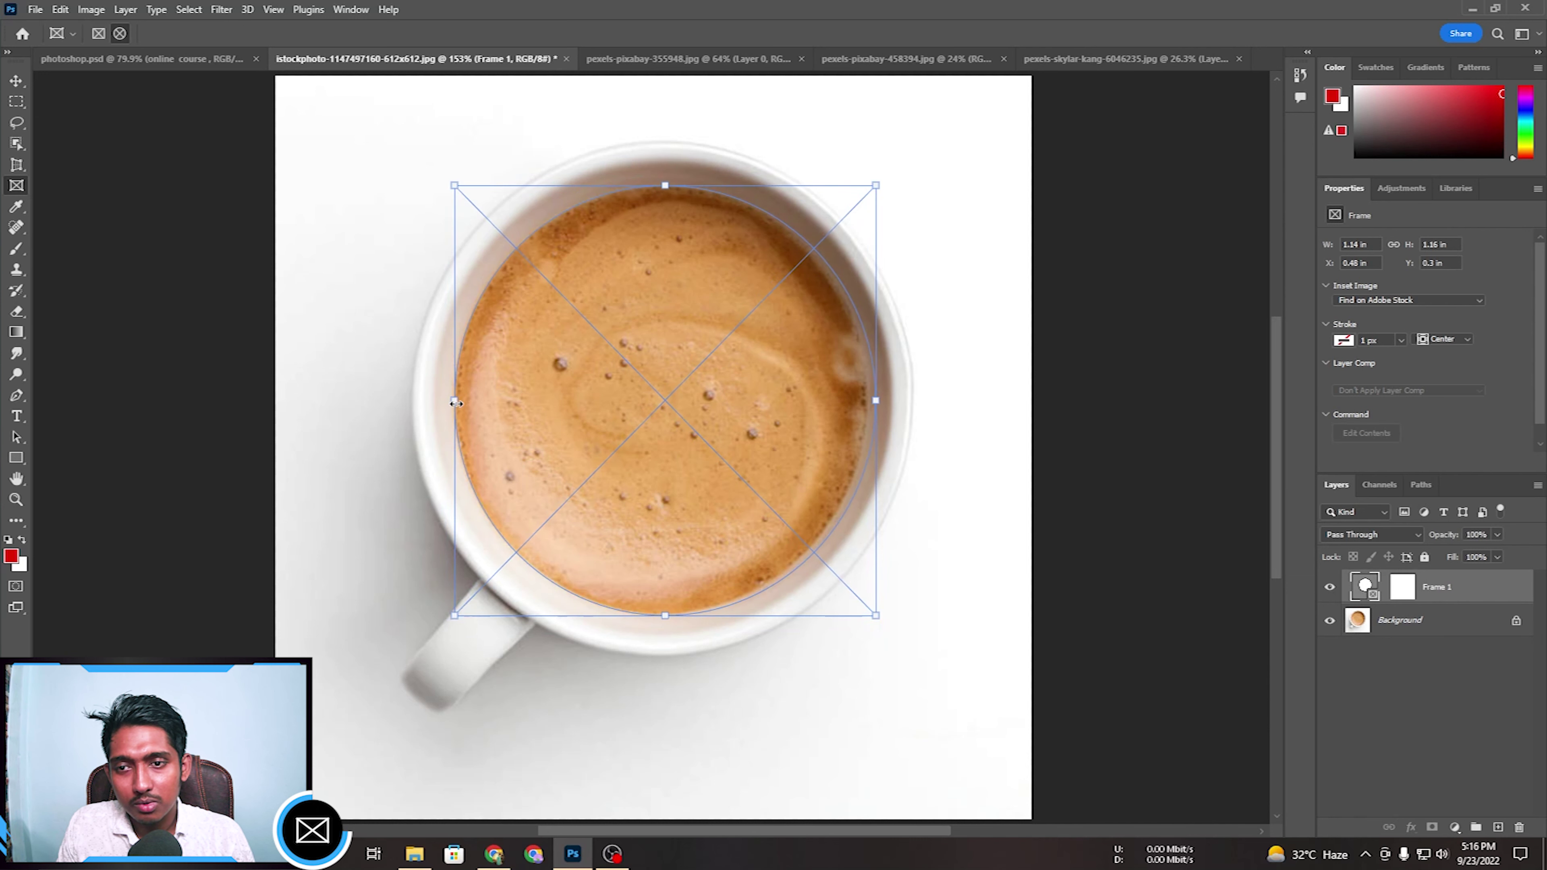
pyautogui.moveTo(877, 400); pyautogui.dragTo(869, 400)
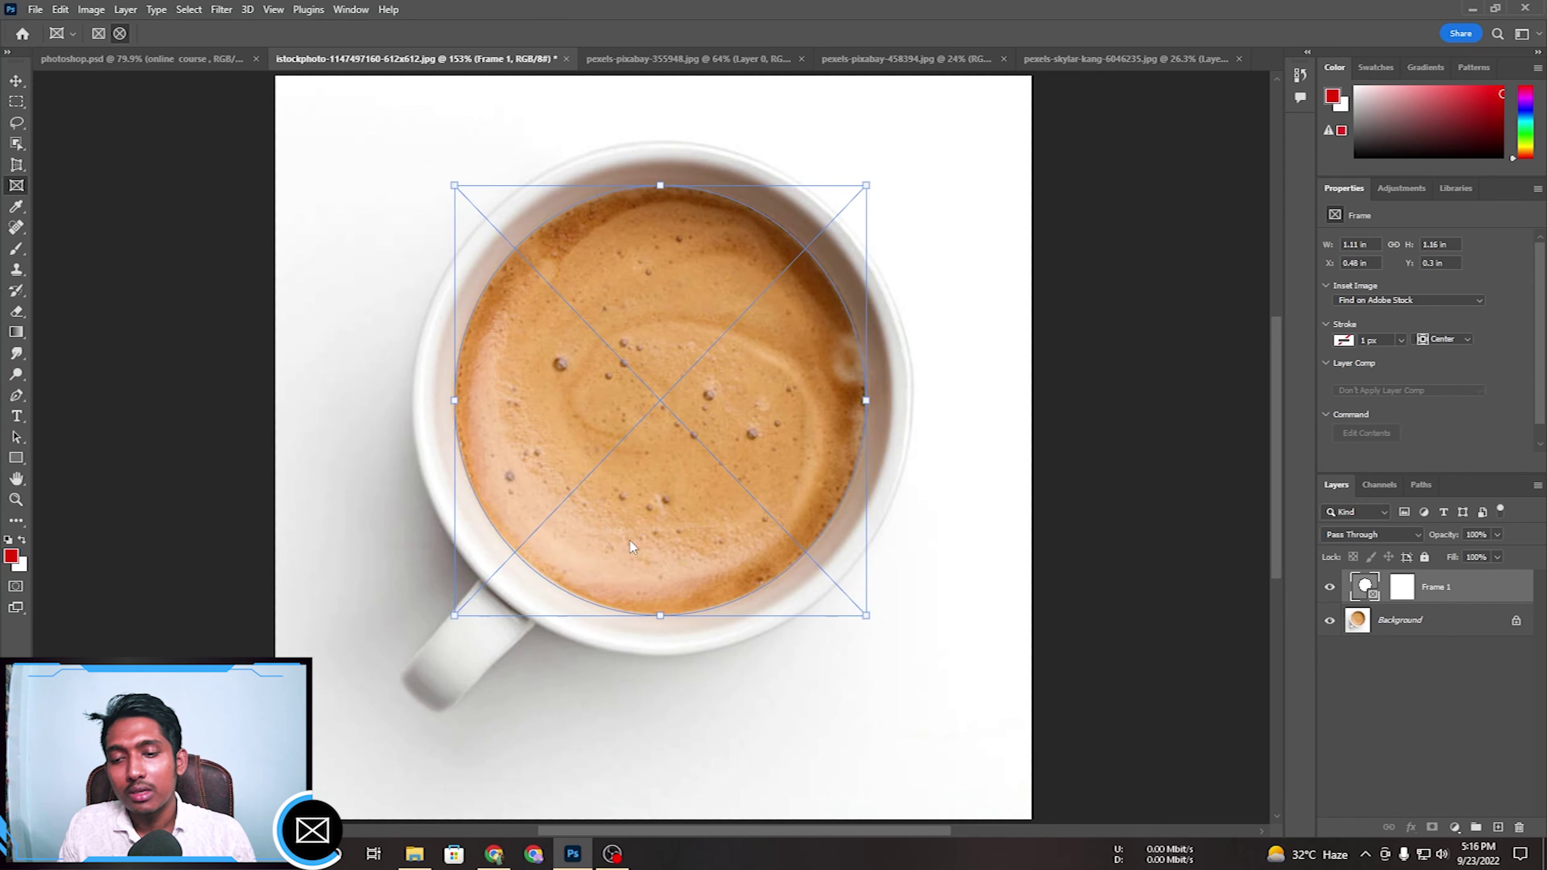
pyautogui.click(414, 854)
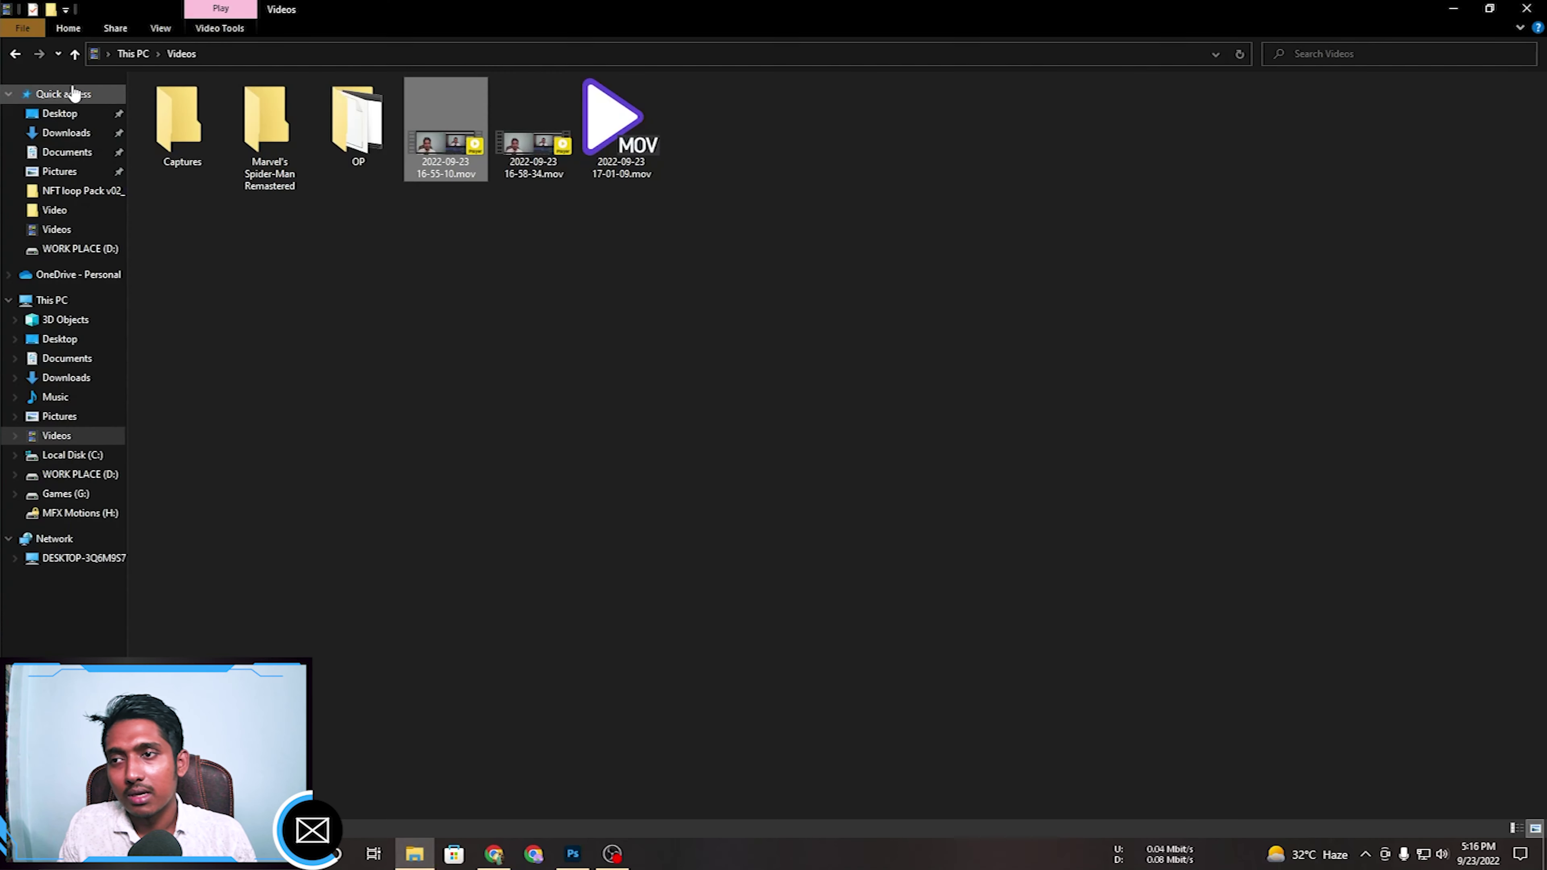
# Drag WordPress_blue_logo.svg.png from the Desktop folder into the coffee frame.
pyautogui.click(60, 116)
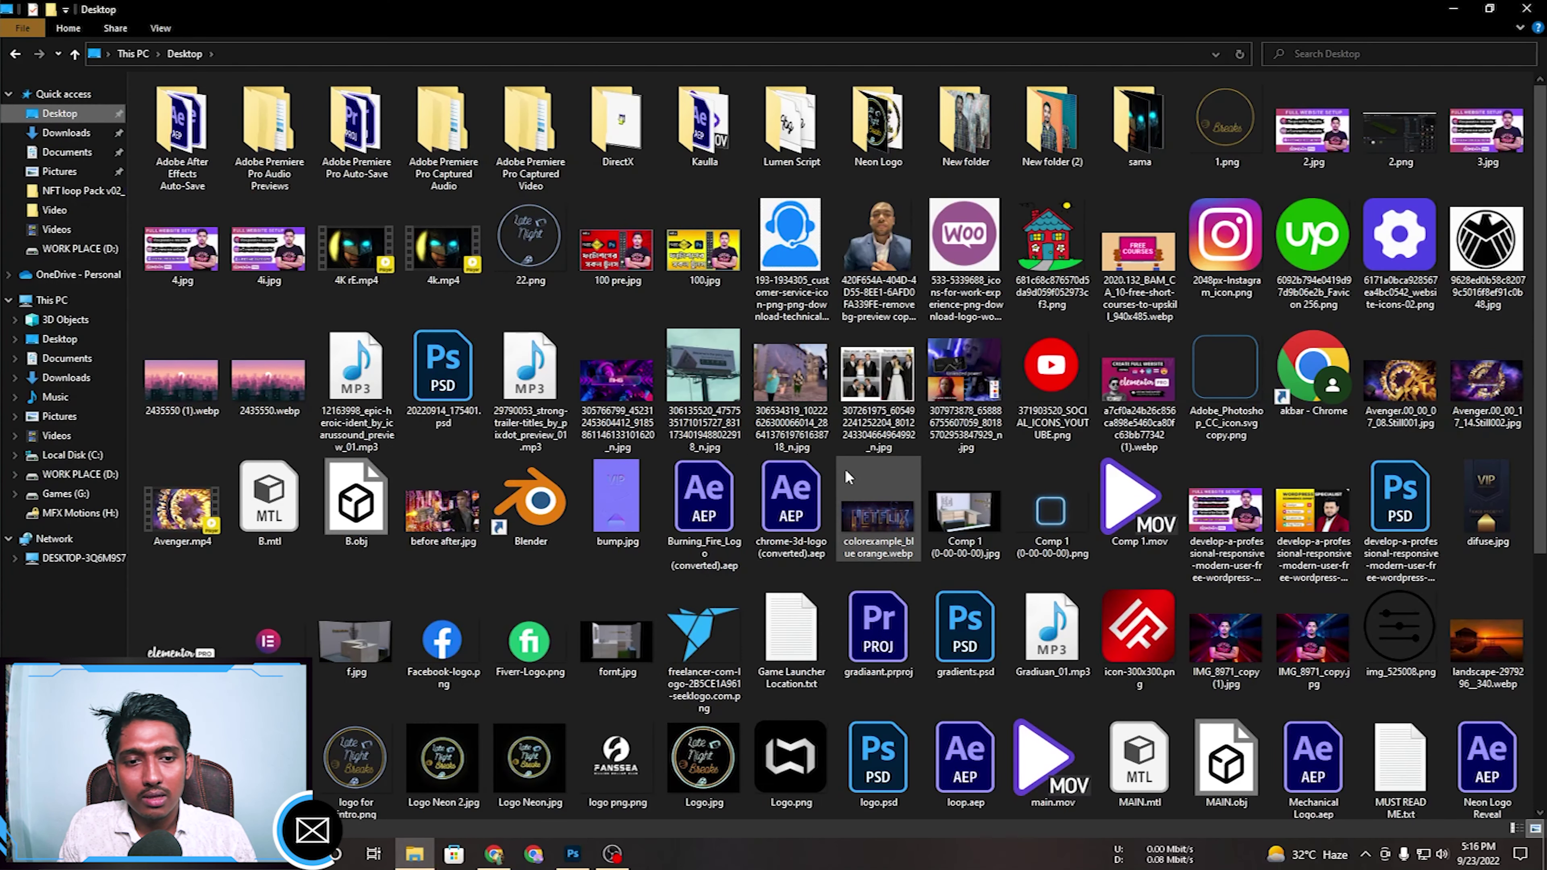
pyautogui.scroll(-3, 905, 500)
pyautogui.scroll(-1, 1331, 536)
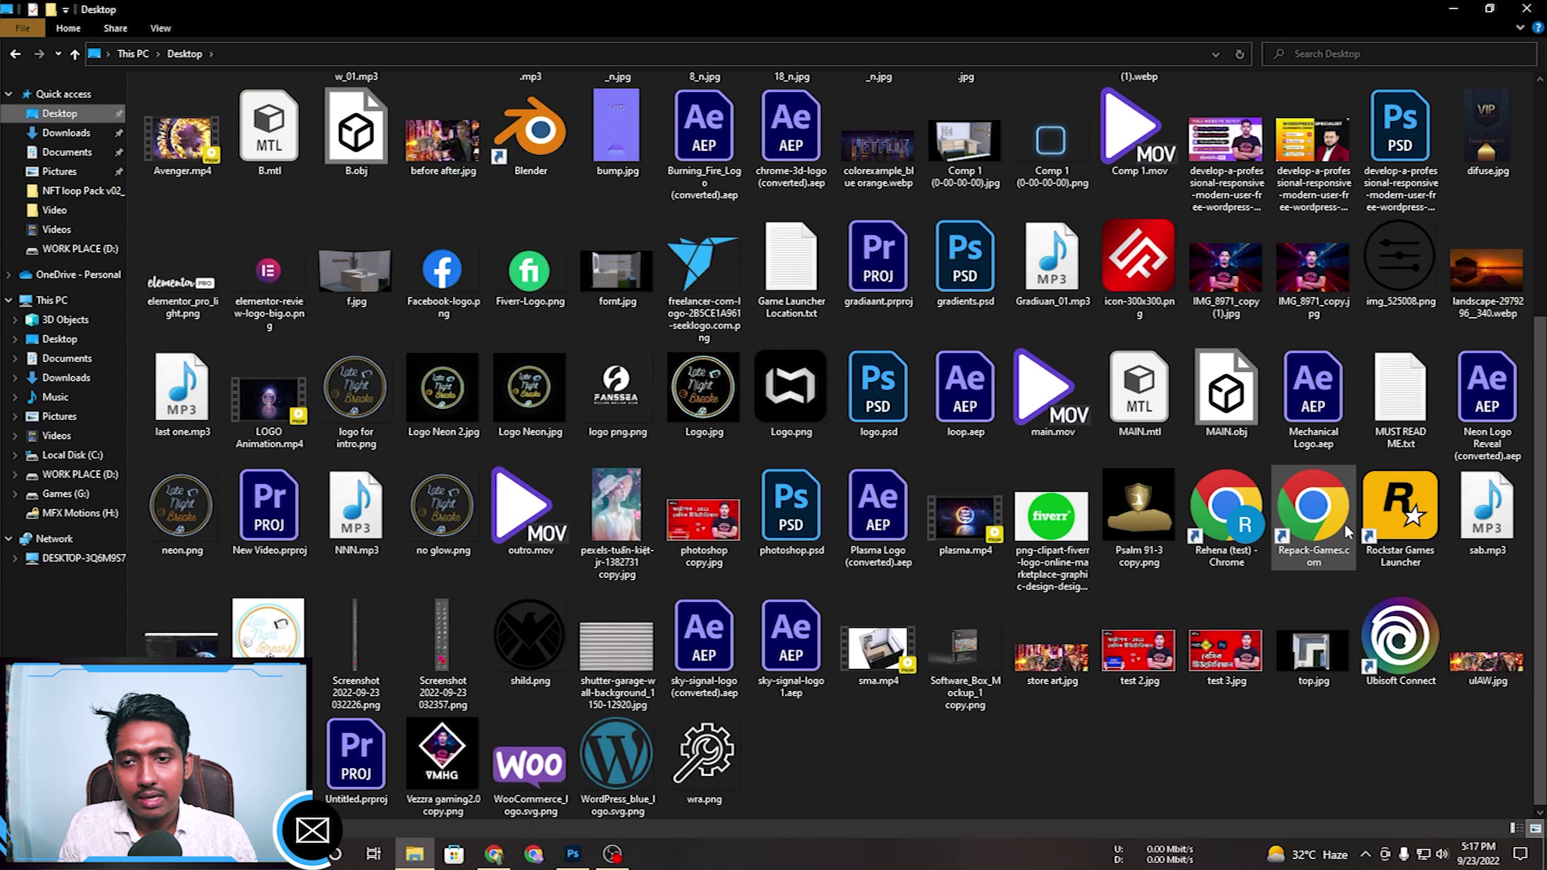
pyautogui.scroll(3, 1330, 536)
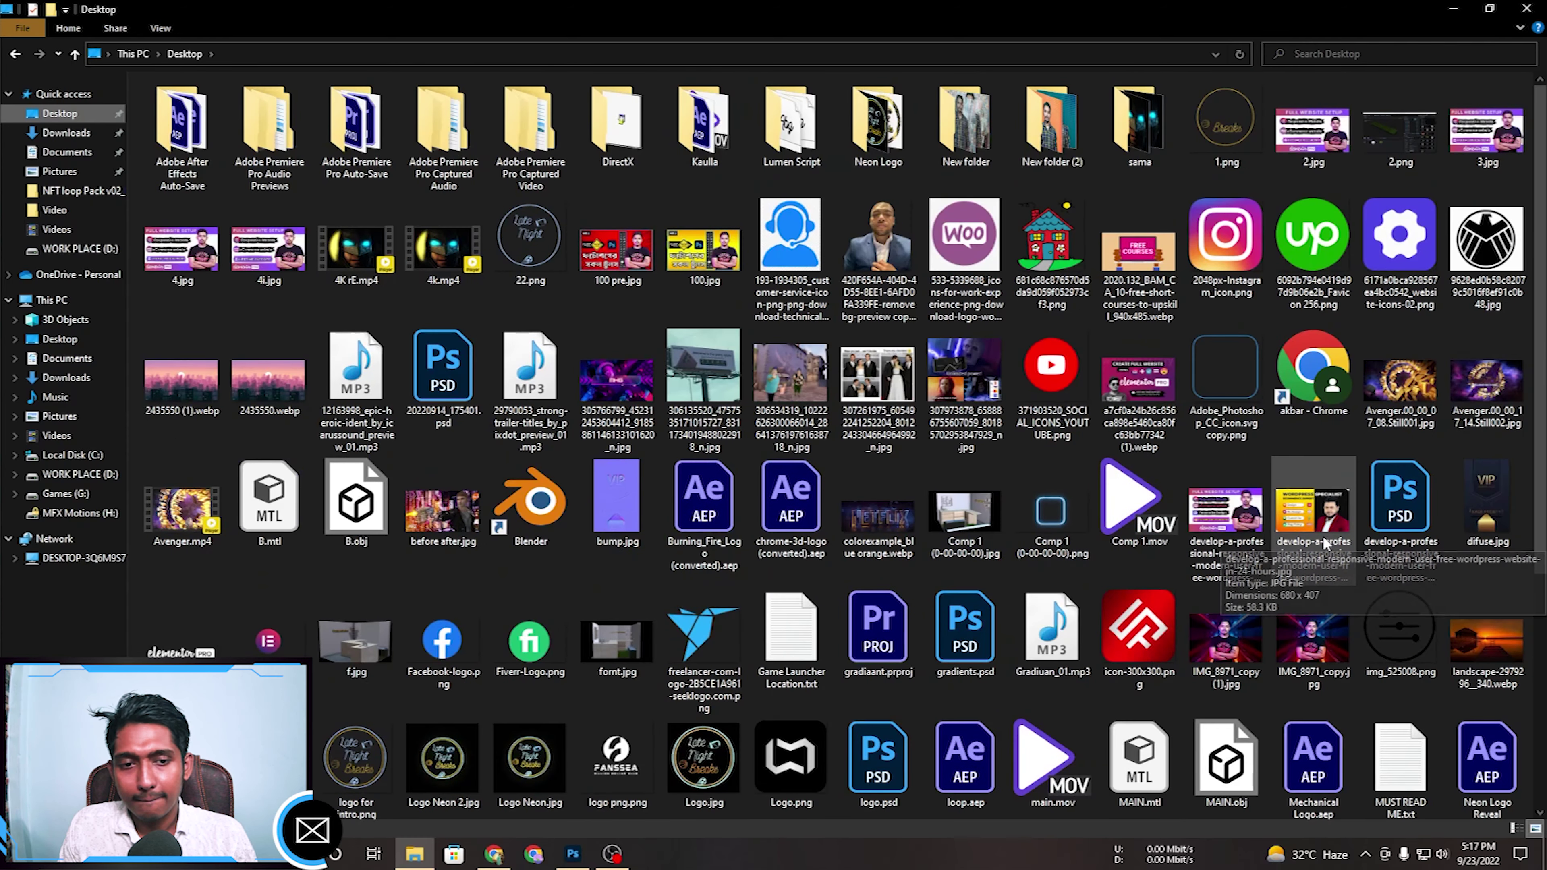
pyautogui.scroll(-3, 1326, 542)
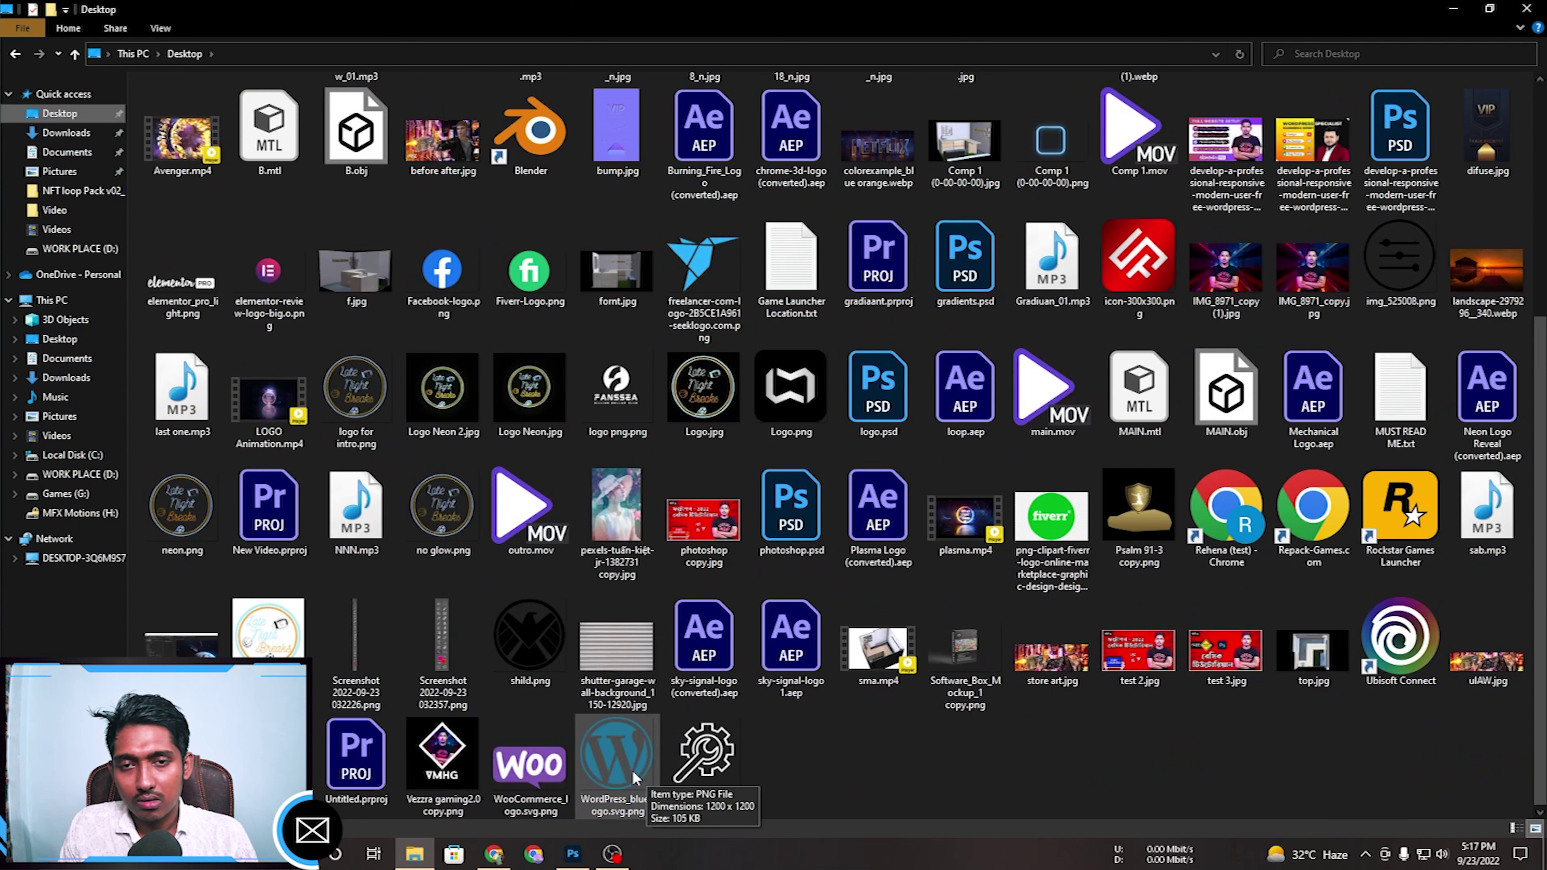
pyautogui.moveTo(638, 765); pyautogui.dragTo(671, 447)
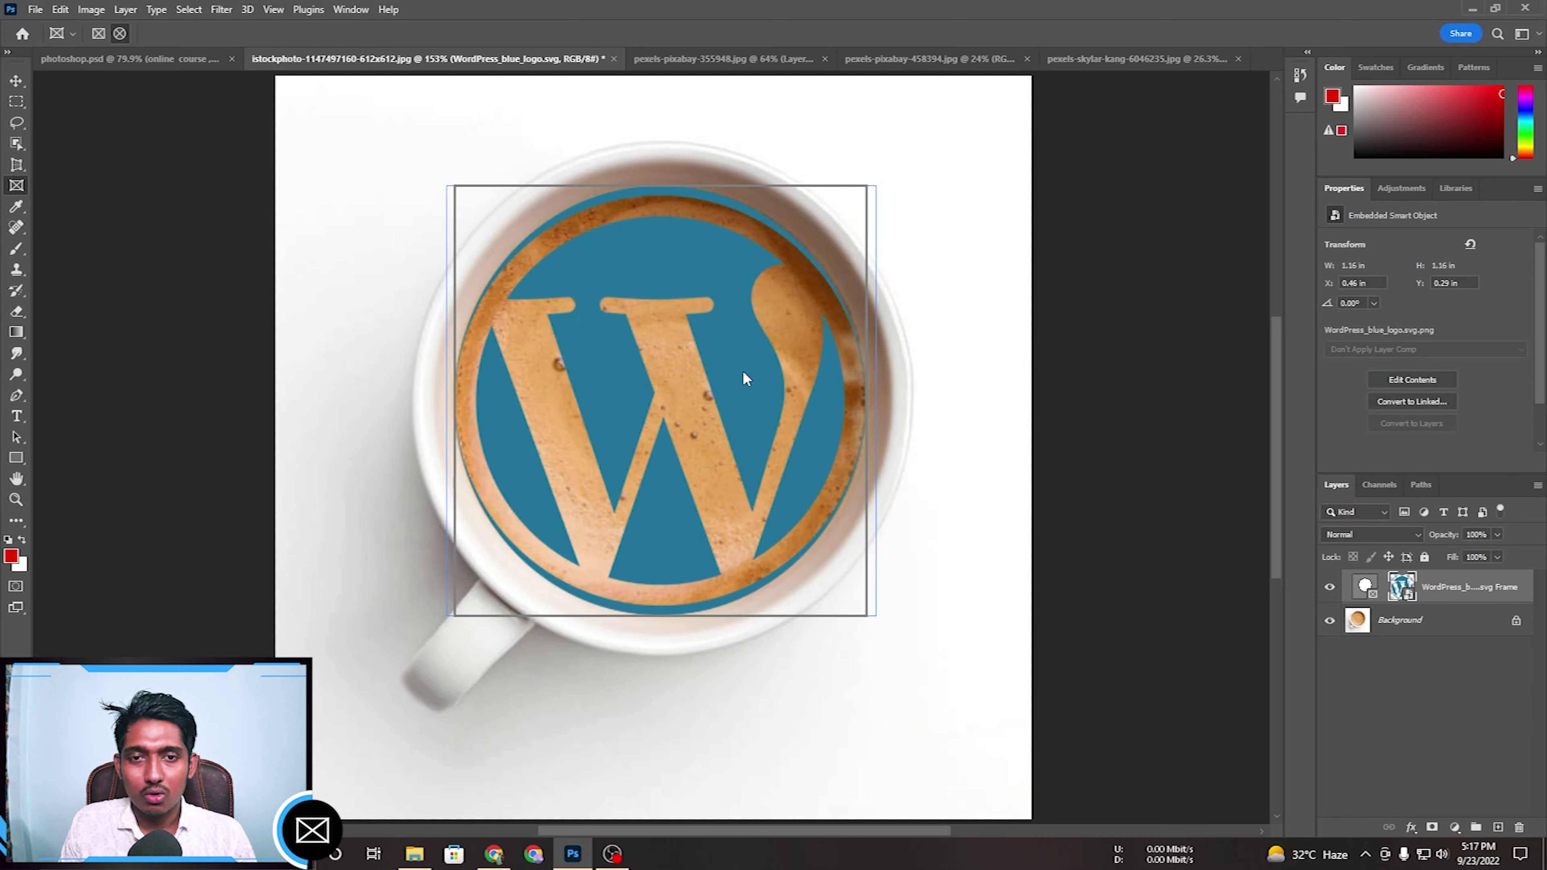
# Move the WordPress logo and scale it down to about 4% inside the frame.
pyautogui.hotkey('ctrl', 't')
pyautogui.moveTo(721, 399)
pyautogui.mouseDown()
pyautogui.moveTo(292, 378)
pyautogui.moveTo(442, 329)
pyautogui.moveTo(900, 389)
pyautogui.moveTo(636, 586)
pyautogui.moveTo(774, 336)
pyautogui.moveTo(644, 534)
pyautogui.moveTo(887, 353)
pyautogui.moveTo(314, 397)
pyautogui.moveTo(1243, 372)
pyautogui.moveTo(633, 403)
pyautogui.moveTo(764, 401)
pyautogui.moveTo(735, 400)
pyautogui.mouseUp()
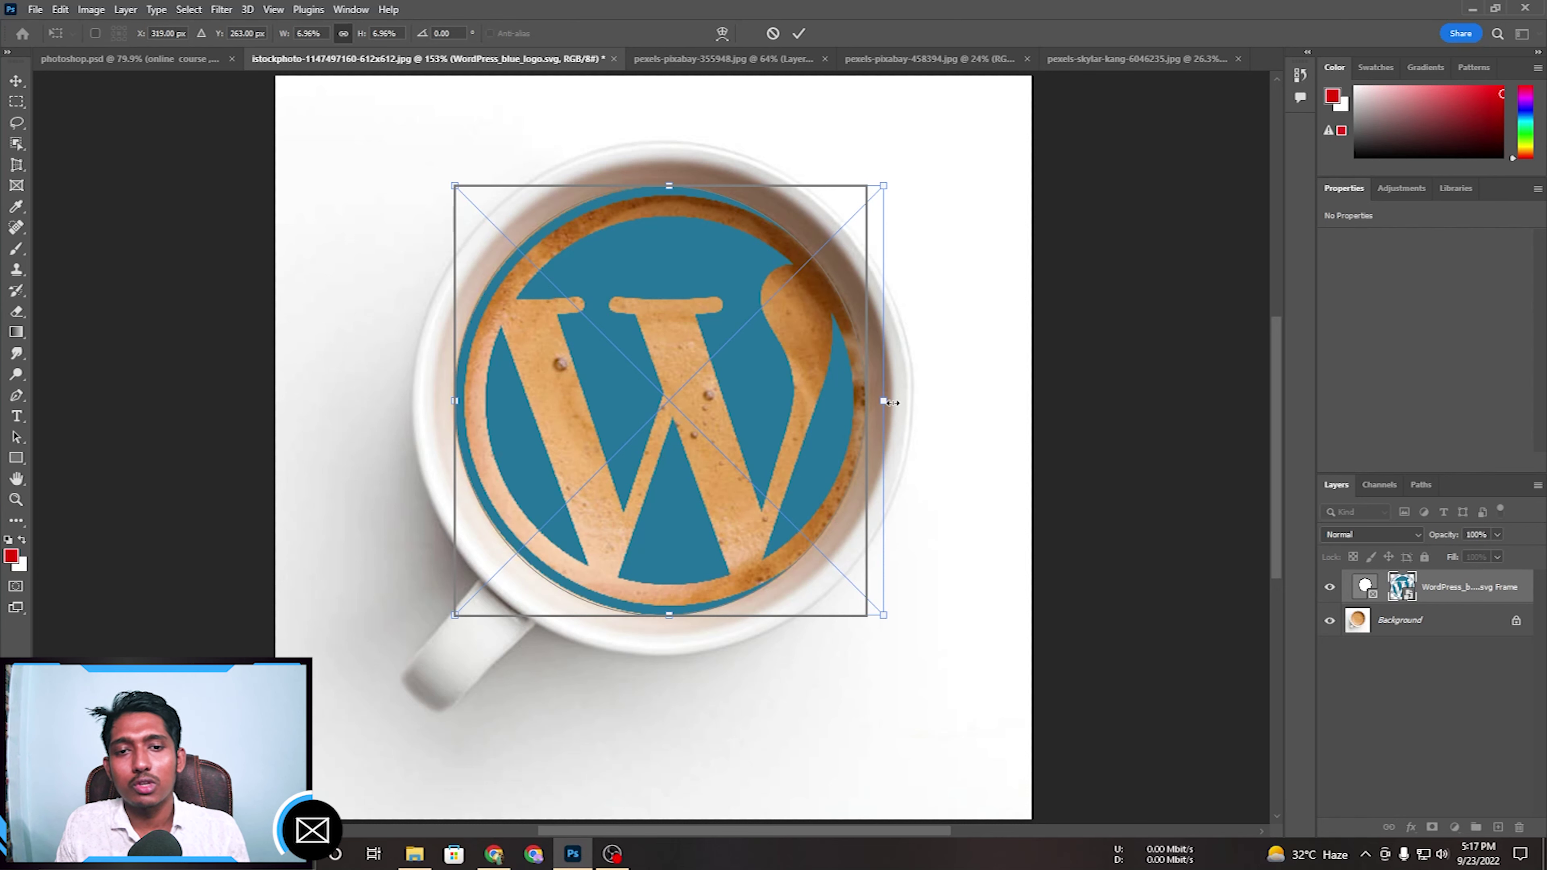
pyautogui.moveTo(886, 400); pyautogui.dragTo(726, 414)
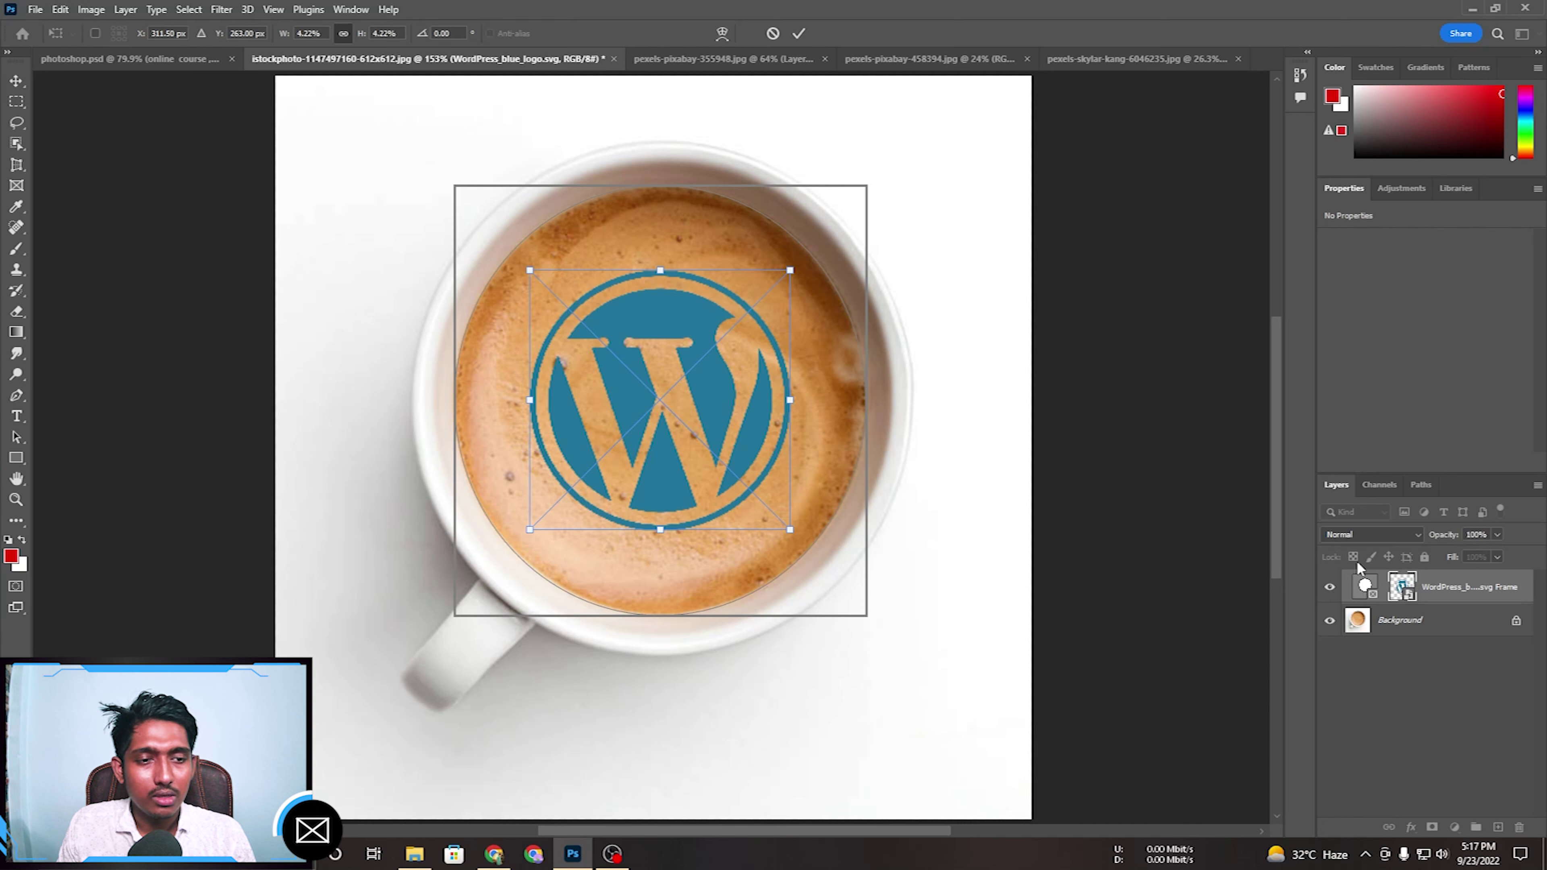
pyautogui.click(1362, 536)
# Set the logo's blend mode to Multiply at about 46% opacity.
pyautogui.click(1349, 635)
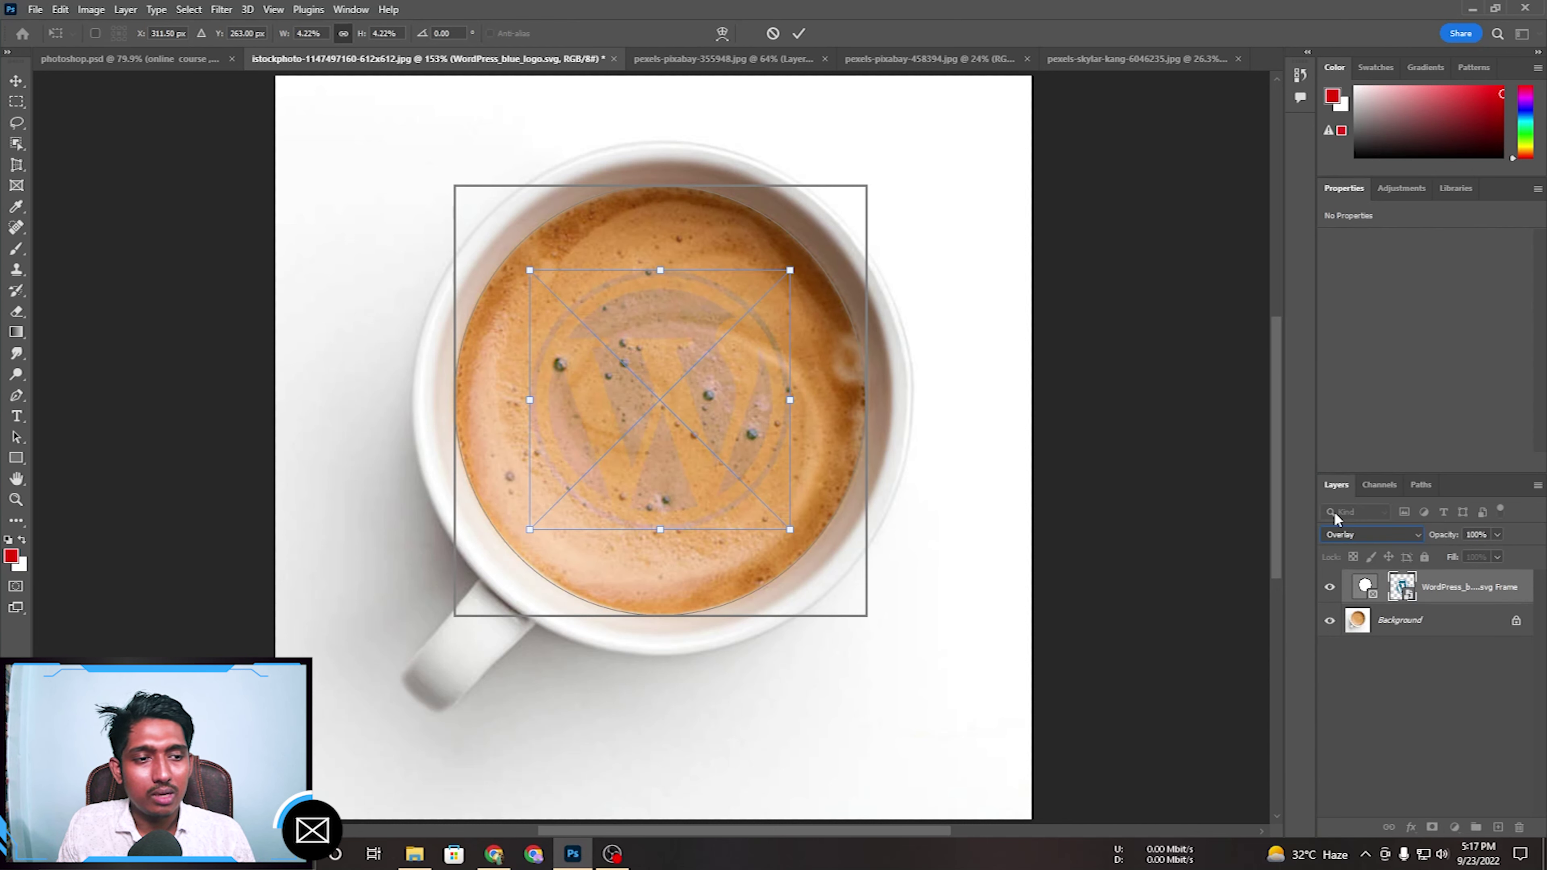
pyautogui.click(798, 33)
pyautogui.click(1349, 535)
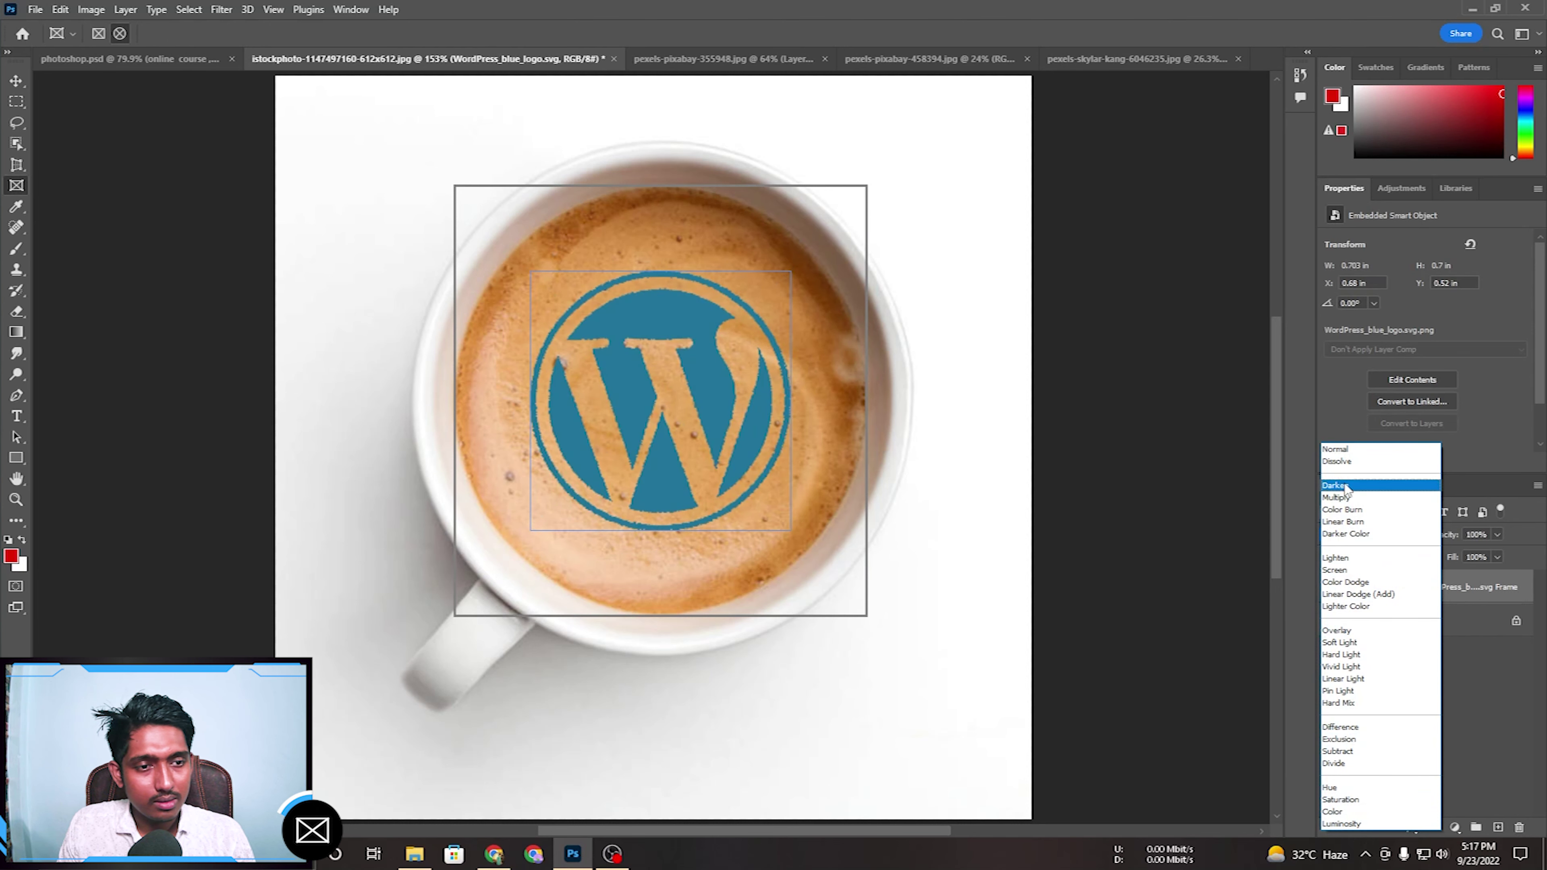
pyautogui.click(1343, 498)
pyautogui.click(1497, 534)
pyautogui.moveTo(1501, 552); pyautogui.dragTo(1458, 557)
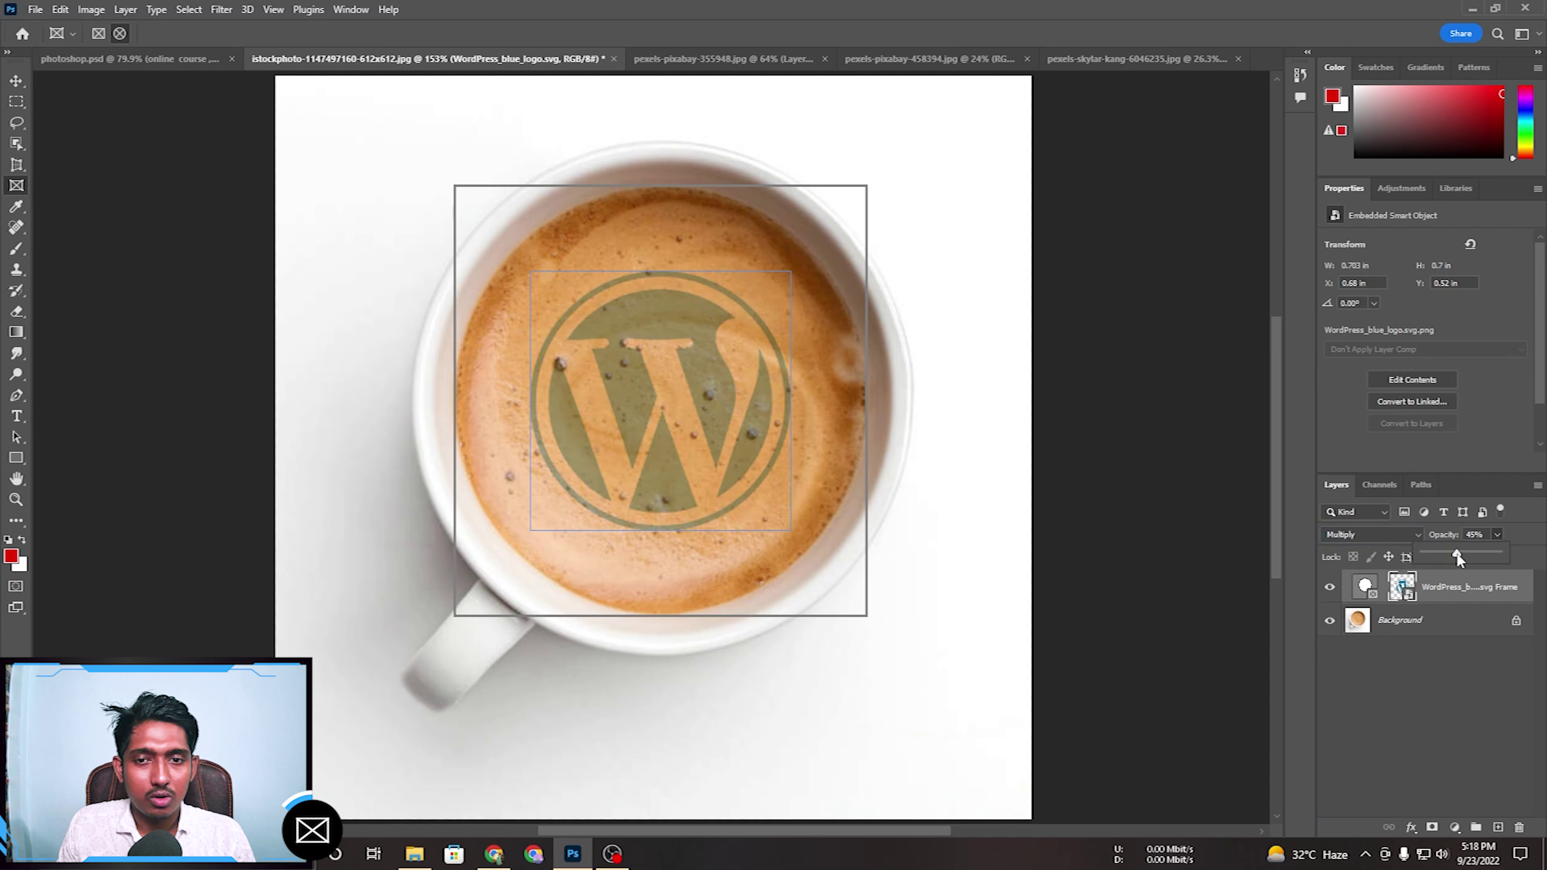
# Enlarge the frame to cover the whole coffee surface and zoom in on the cup.
pyautogui.click(802, 436)
pyautogui.hotkey('ctrl', 't')
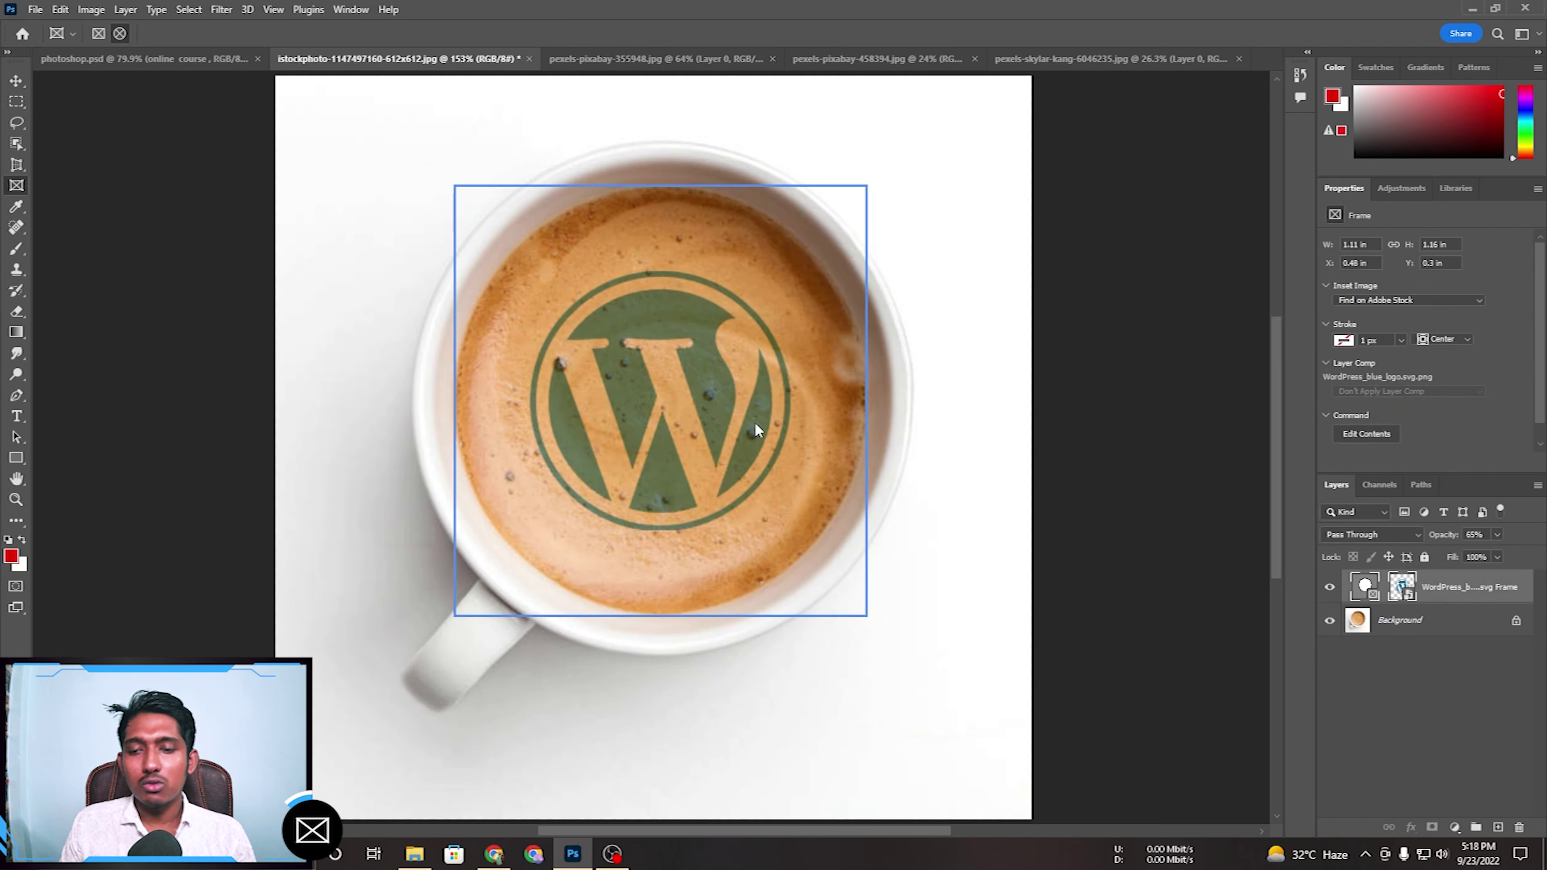
pyautogui.moveTo(865, 400); pyautogui.dragTo(996, 392)
pyautogui.click(798, 33)
pyautogui.press('z')
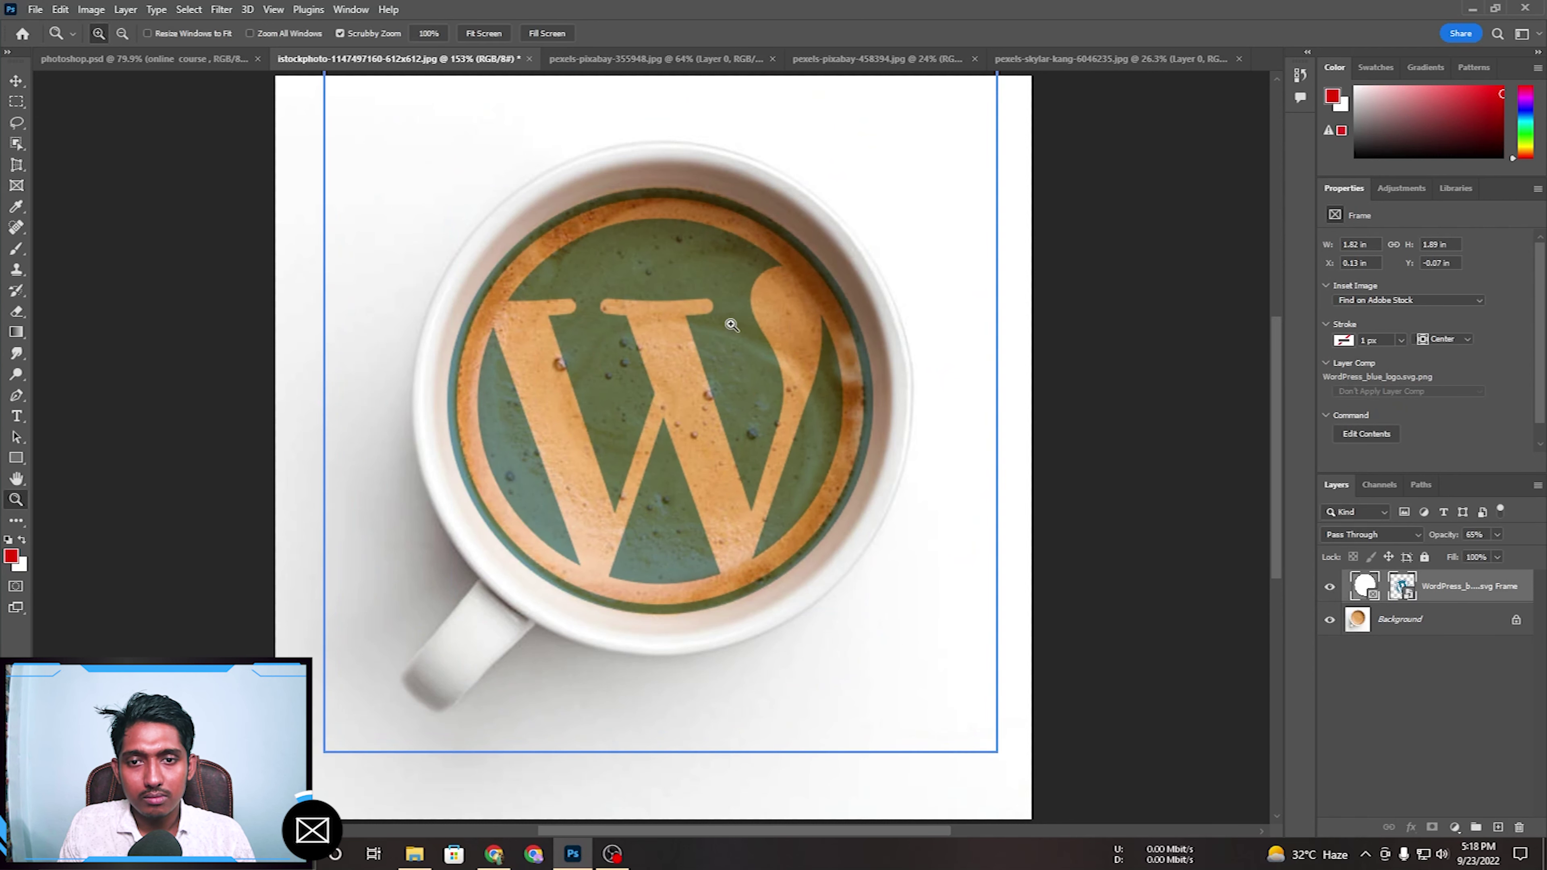
pyautogui.moveTo(754, 330); pyautogui.dragTo(930, 451)
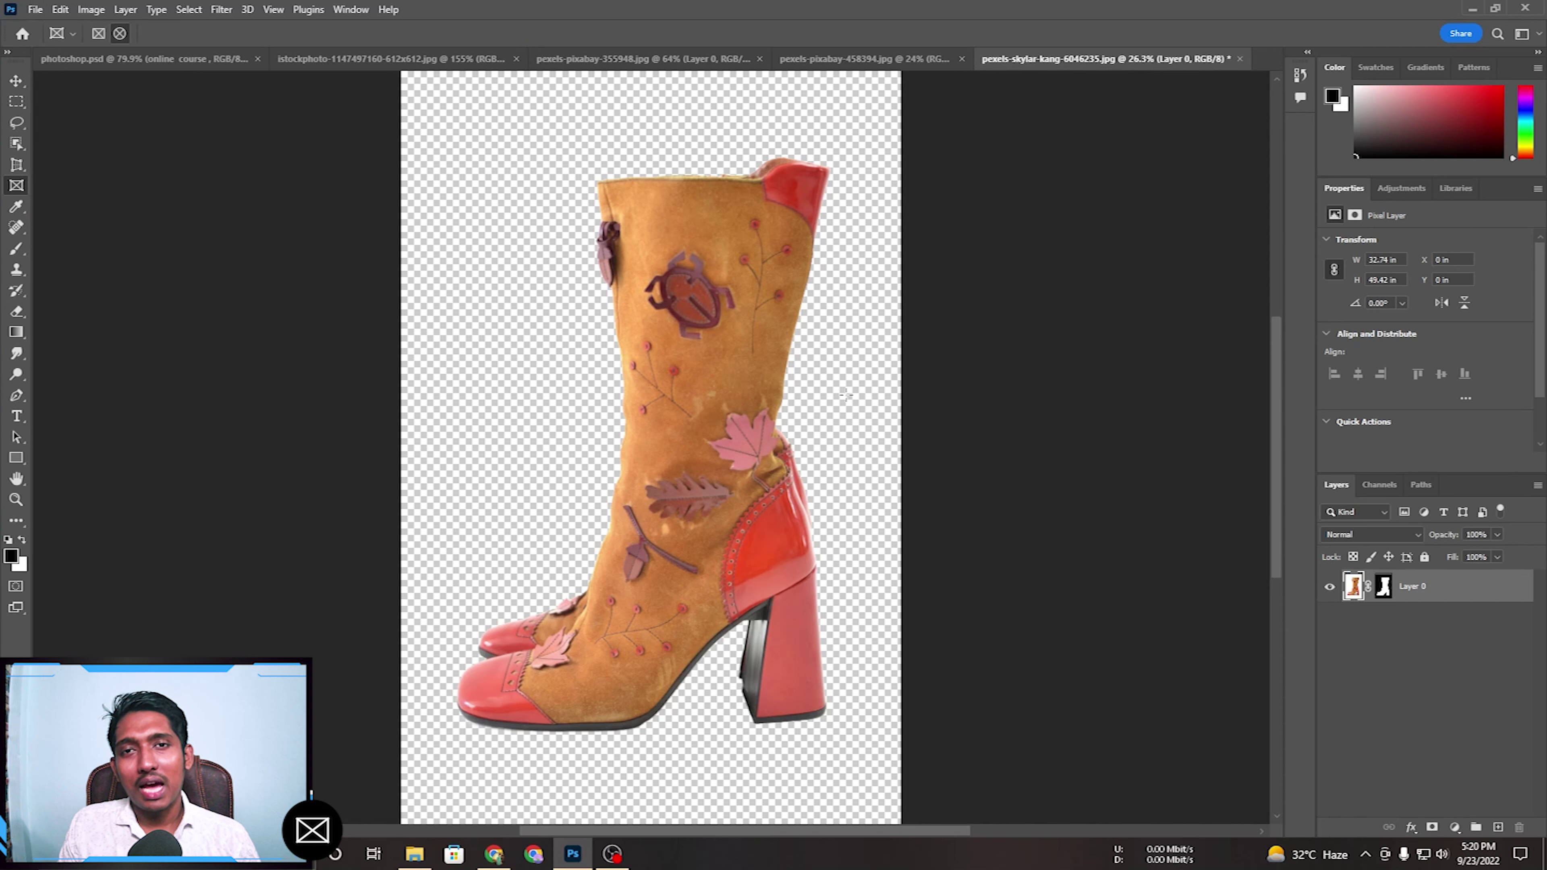
# With the Eyedropper, sample reds from the boot's heel and beetle appliqué.
pyautogui.click(16, 209)
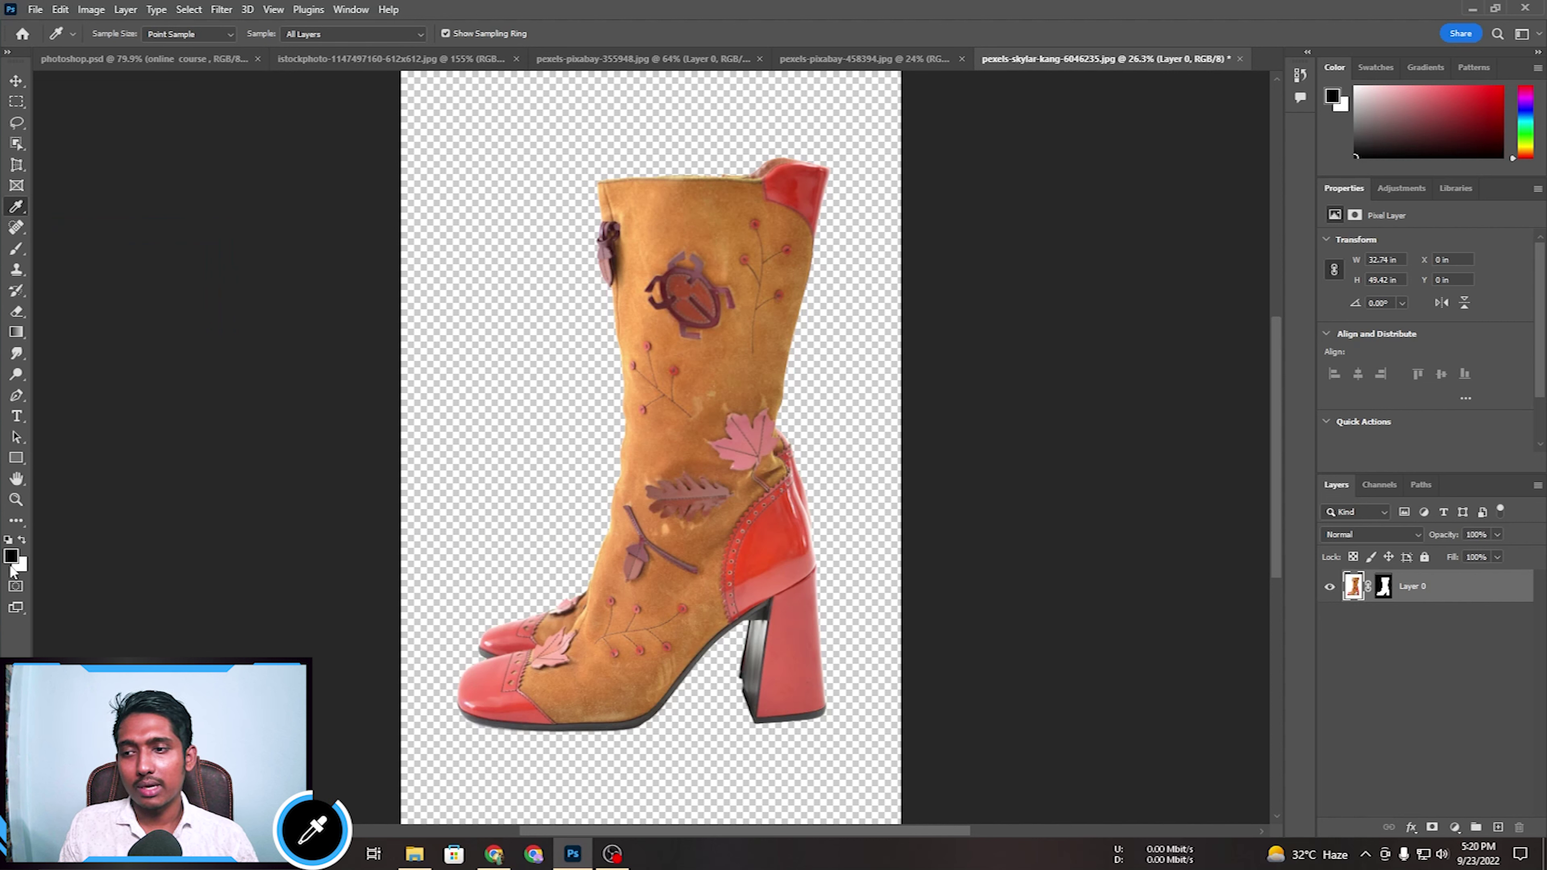
pyautogui.moveTo(1405, 127); pyautogui.dragTo(1468, 103)
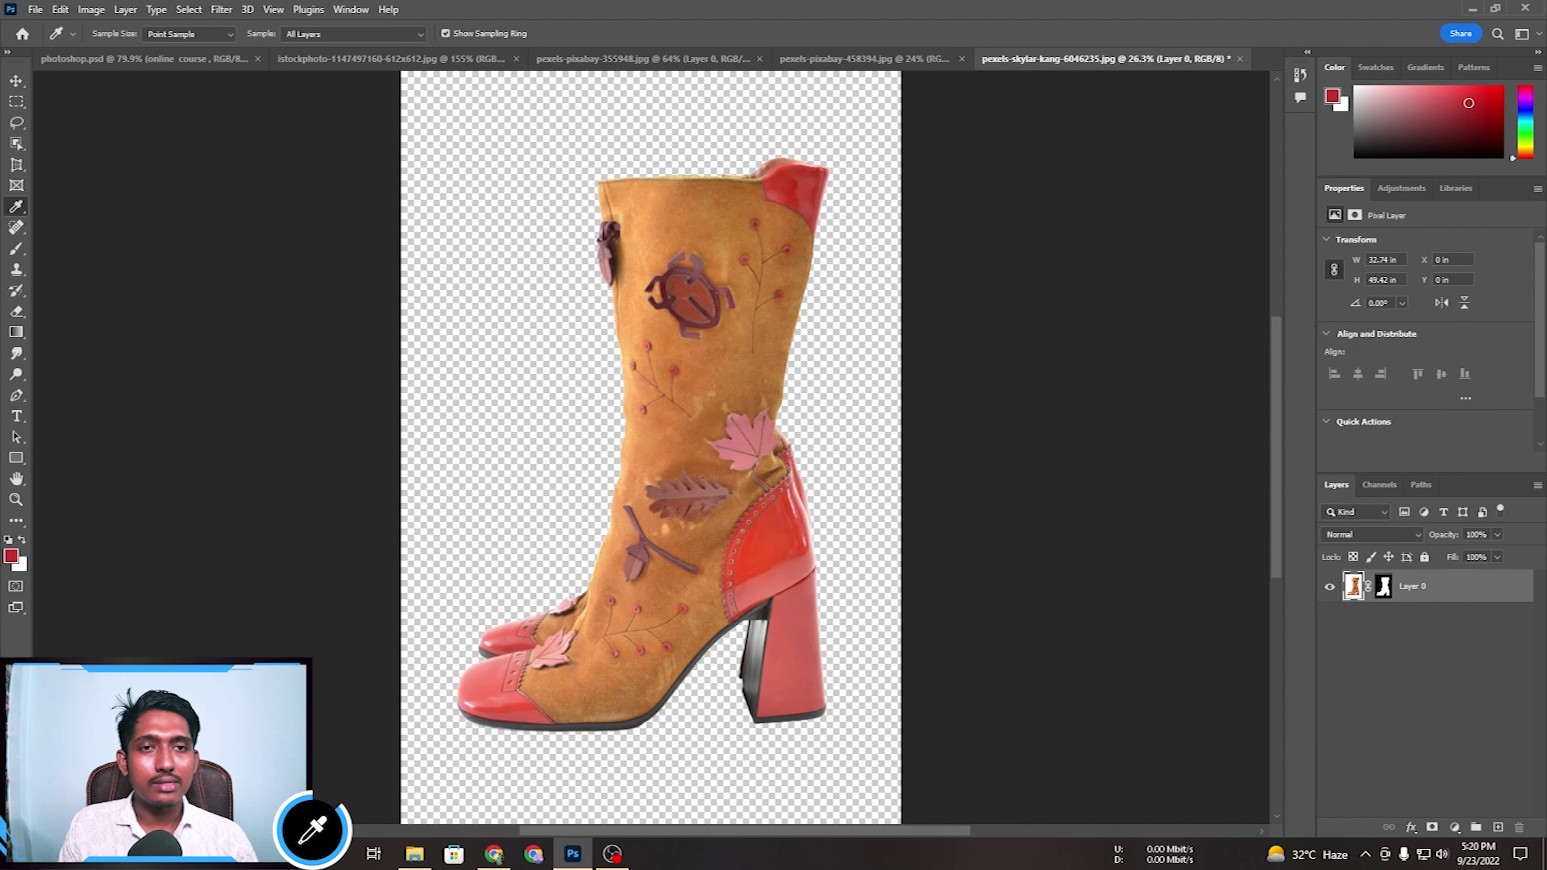
pyautogui.click(782, 518)
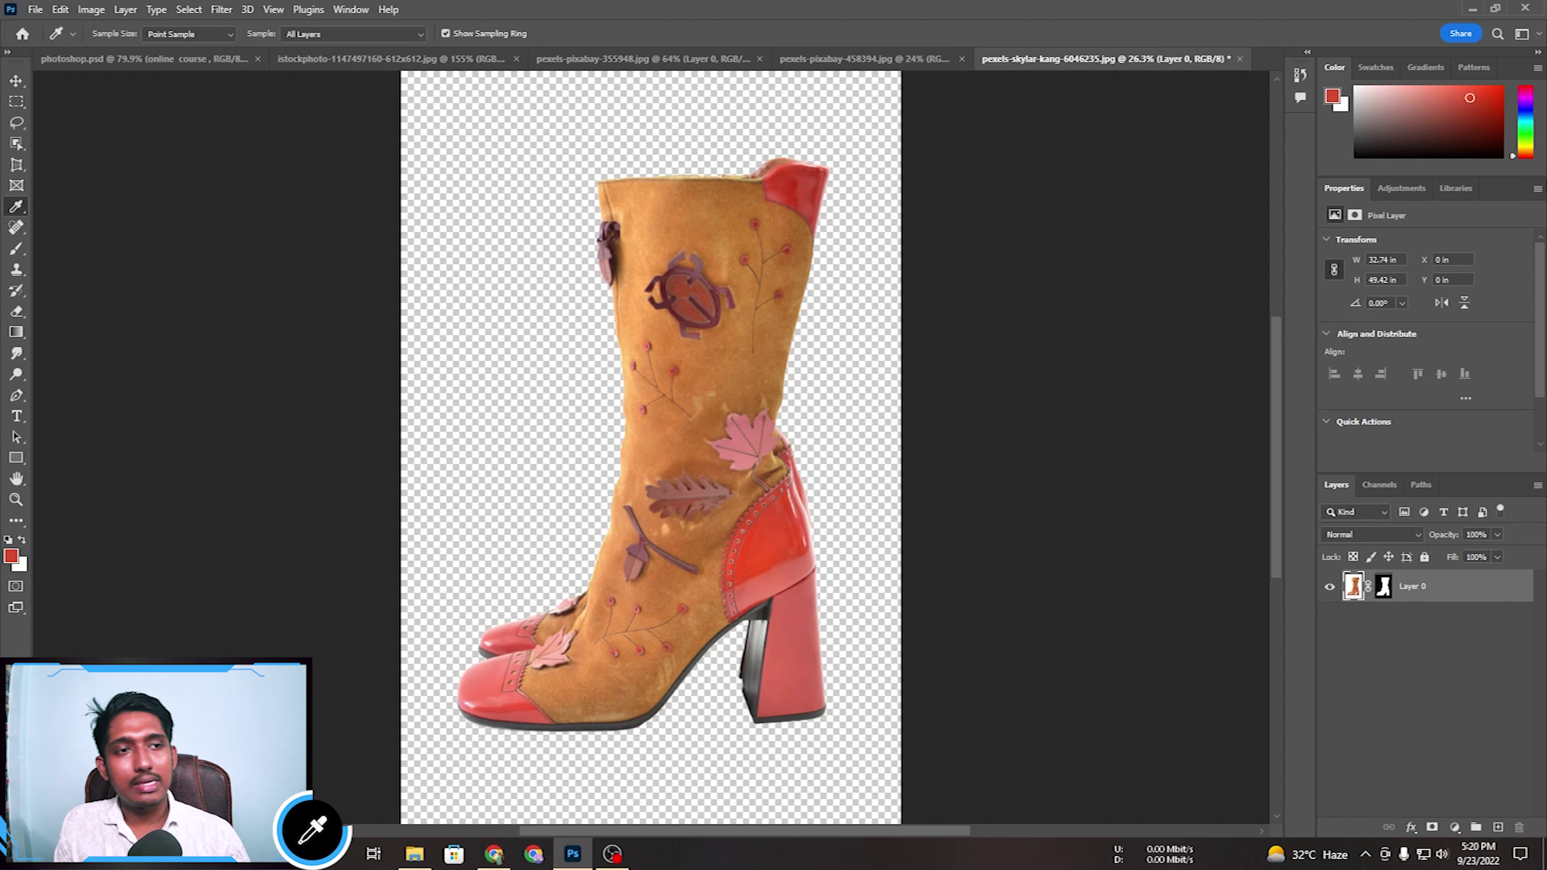
pyautogui.click(696, 291)
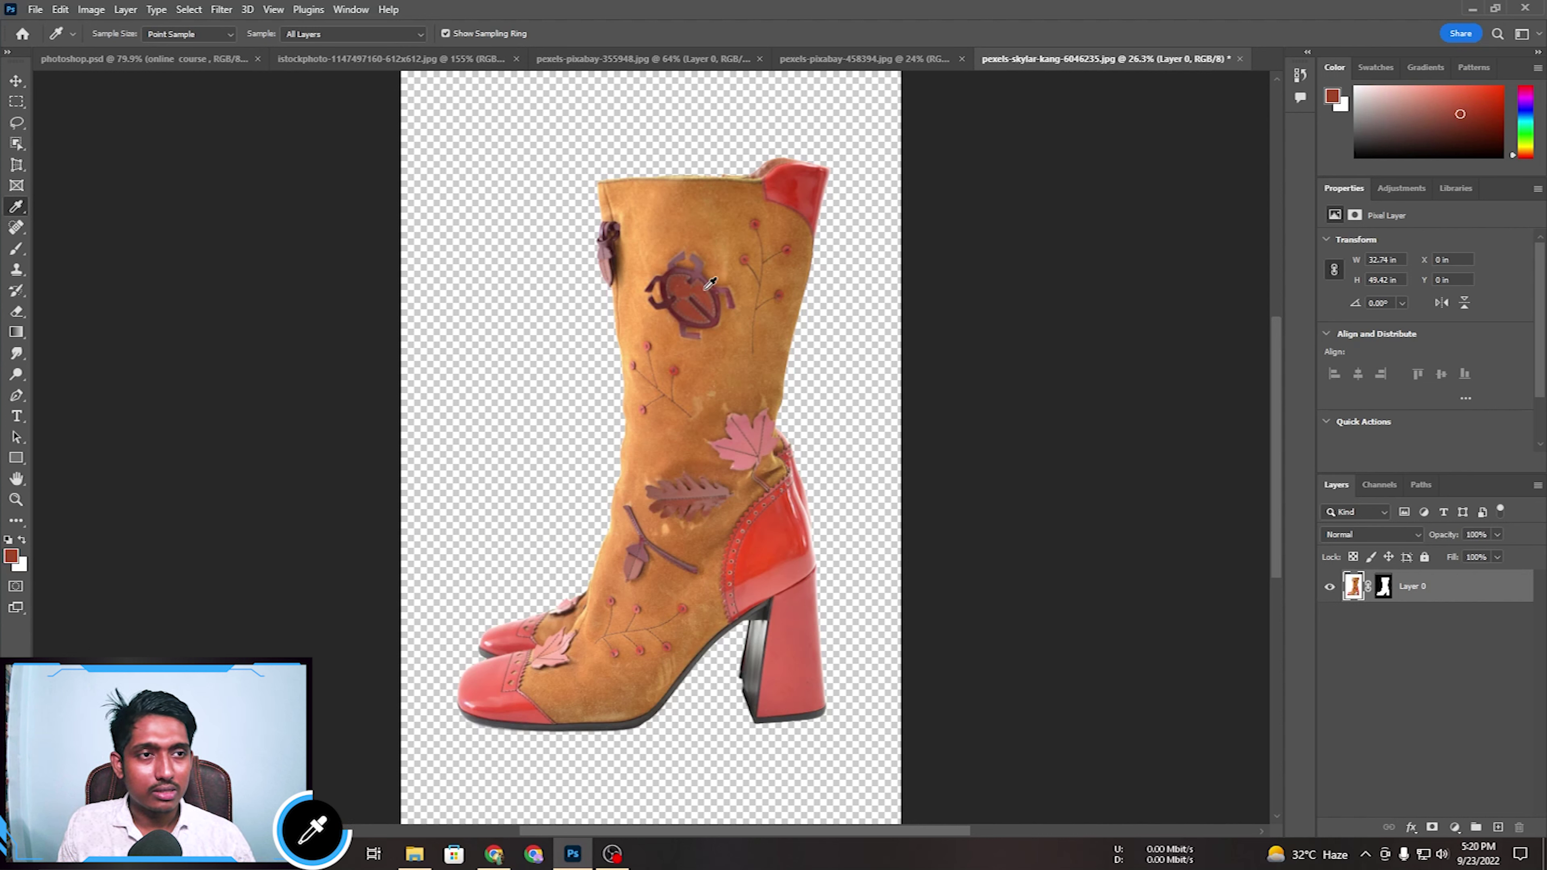
# Sample the boot's tan suede as the foreground colour and zoom in on its pale spots.
pyautogui.click(756, 222)
pyautogui.click(697, 213)
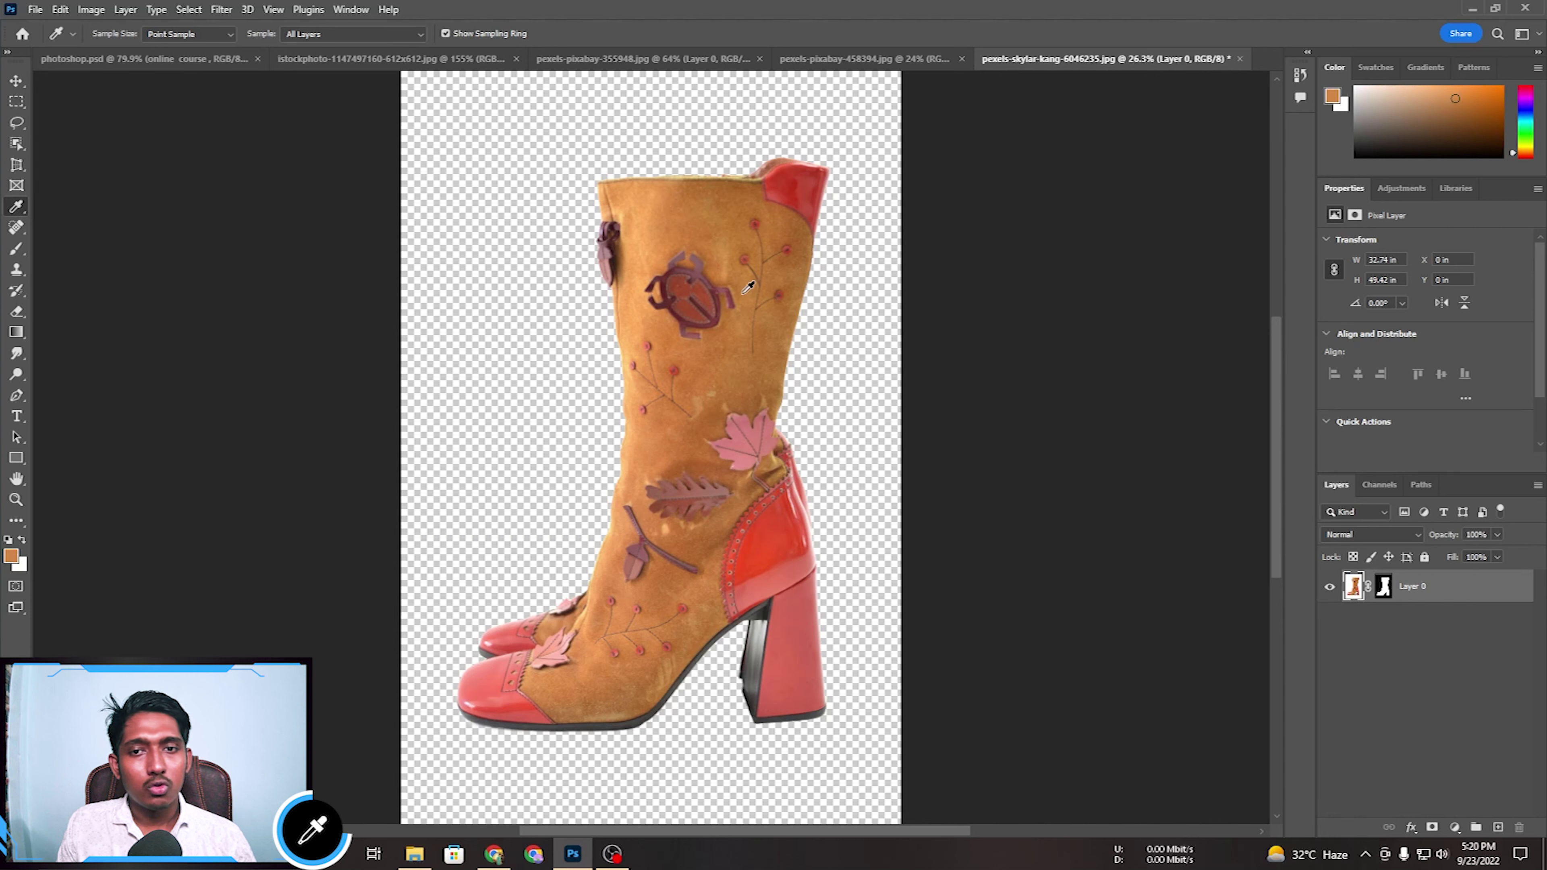
pyautogui.click(748, 364)
pyautogui.moveTo(748, 364); pyautogui.dragTo(736, 368)
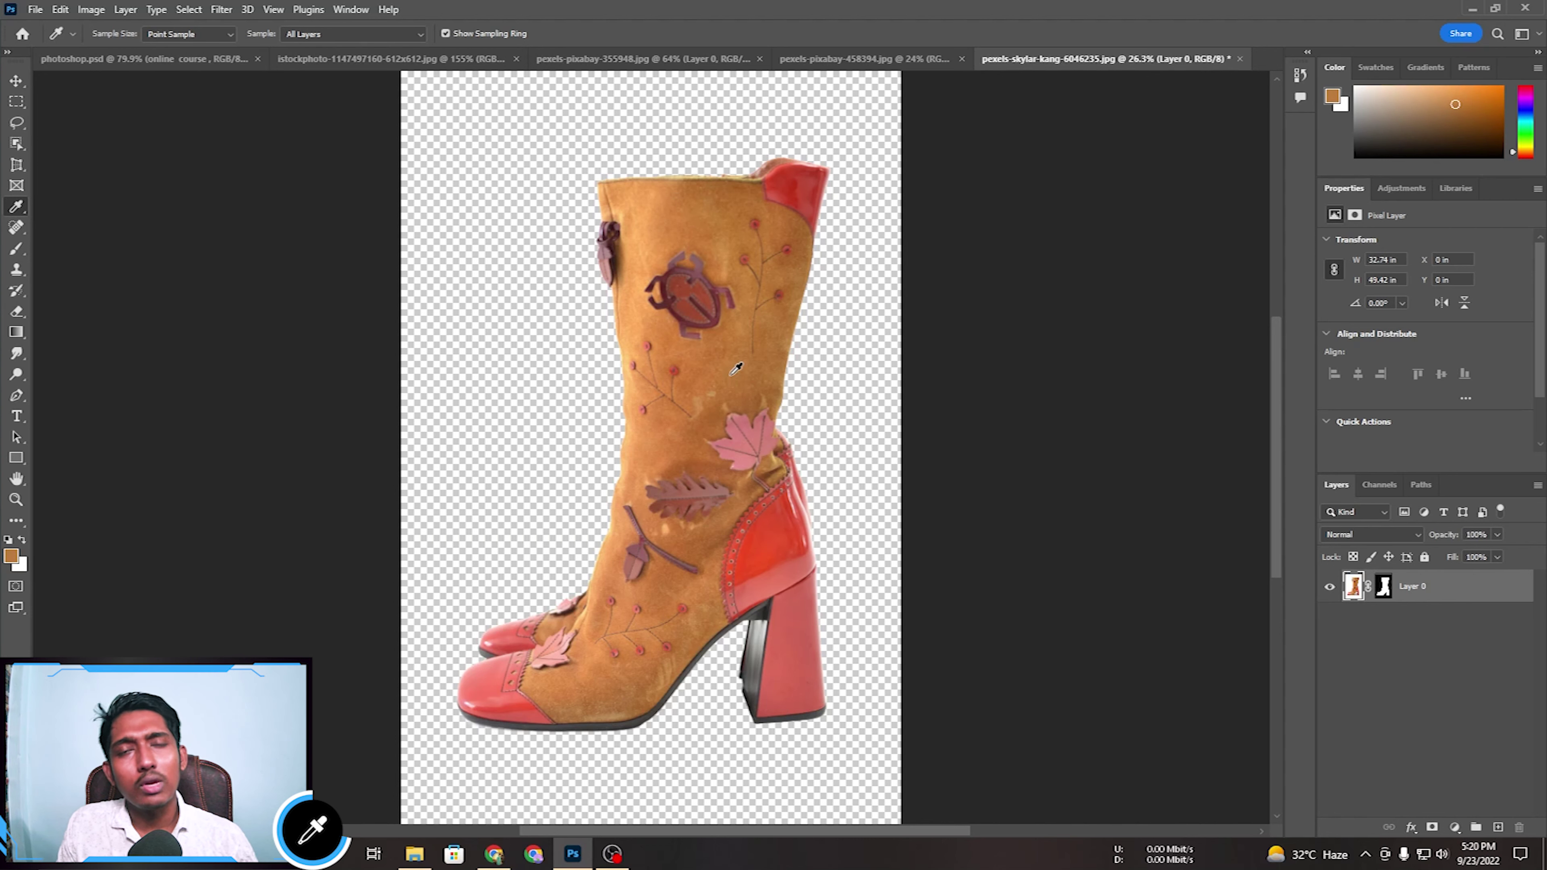
pyautogui.click(682, 536)
pyautogui.press('z')
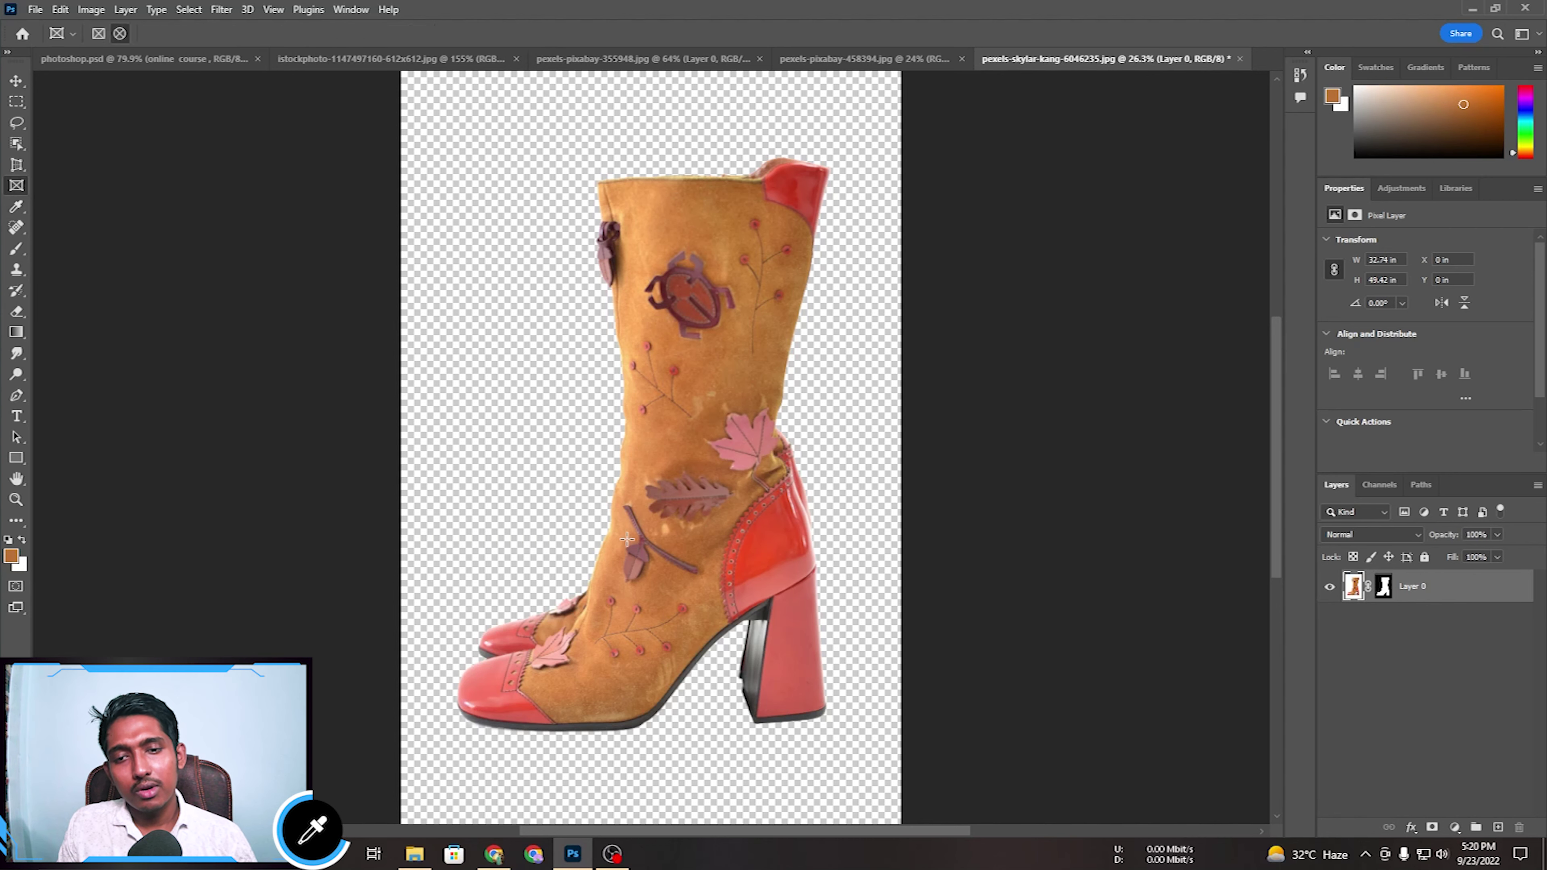
pyautogui.moveTo(661, 533); pyautogui.dragTo(661, 534)
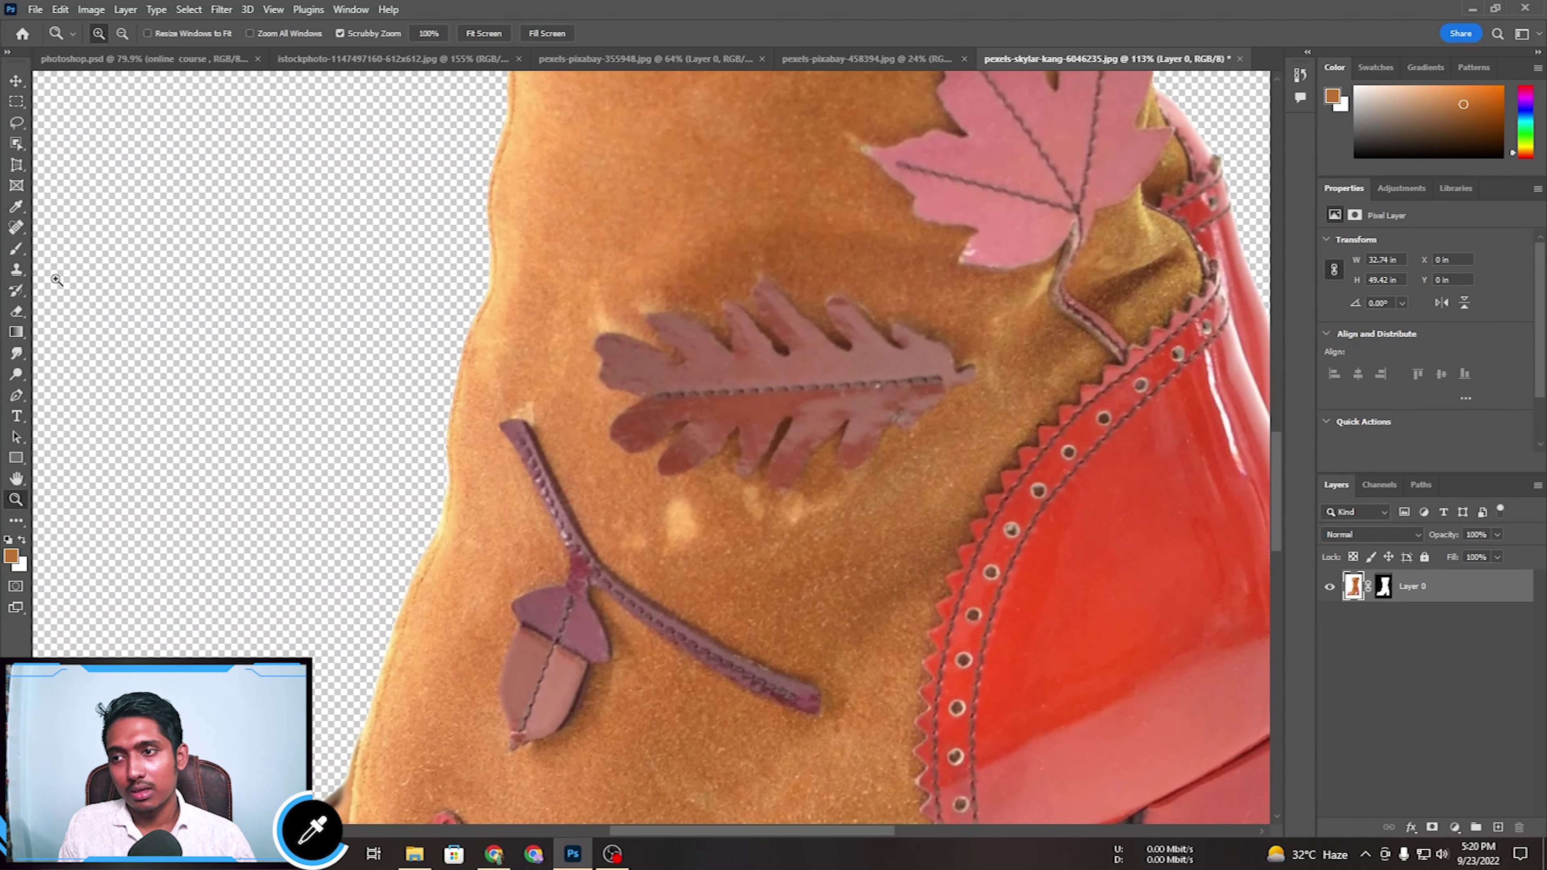
pyautogui.click(17, 207)
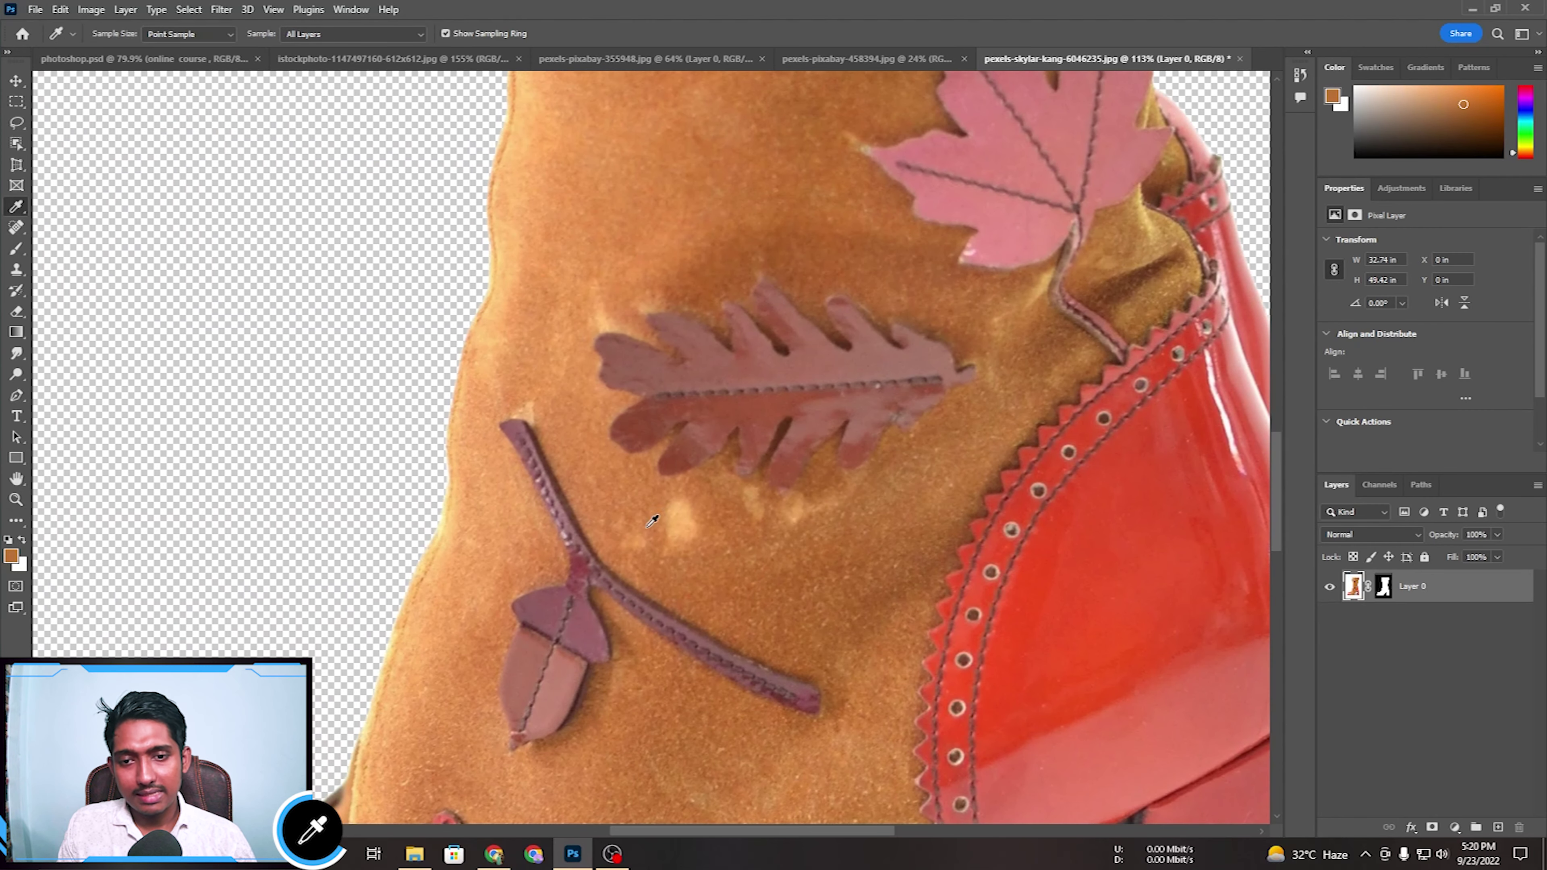
pyautogui.click(698, 562)
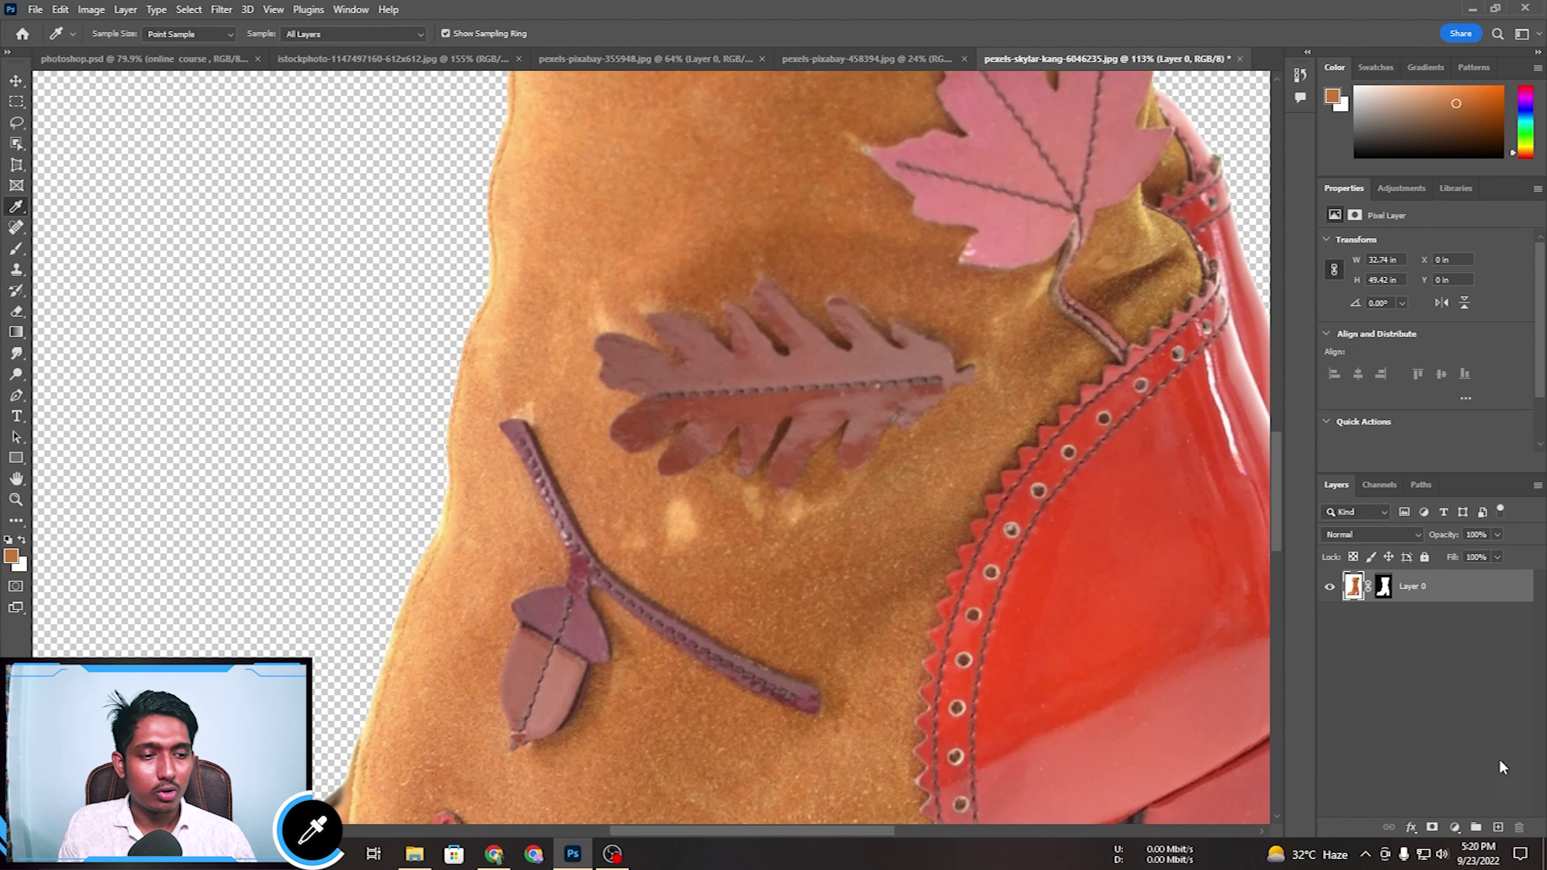
pyautogui.click(1497, 827)
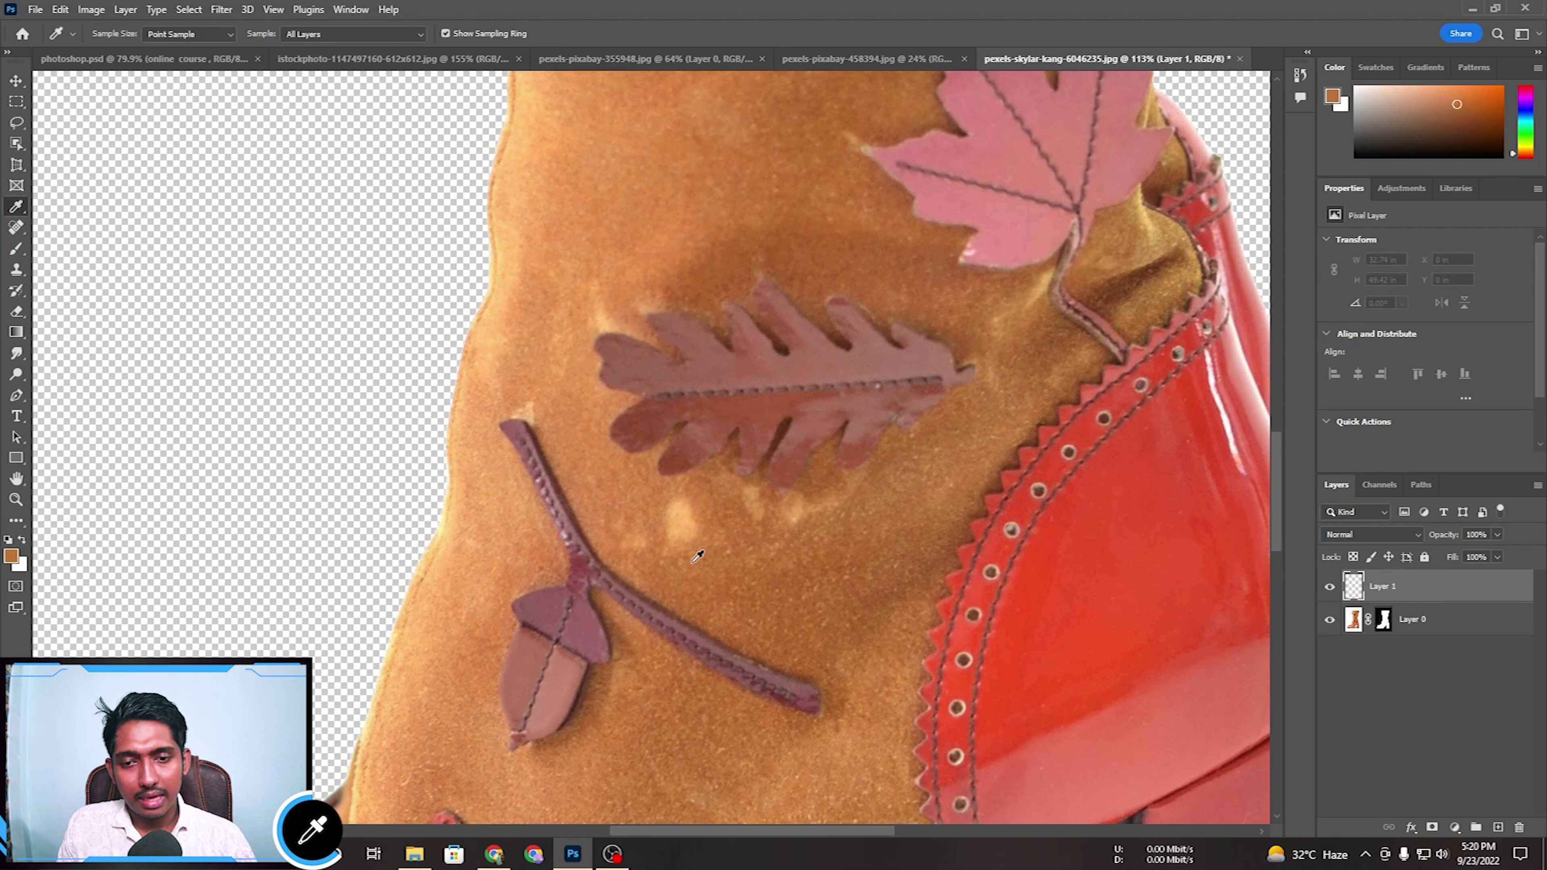
pyautogui.click(17, 248)
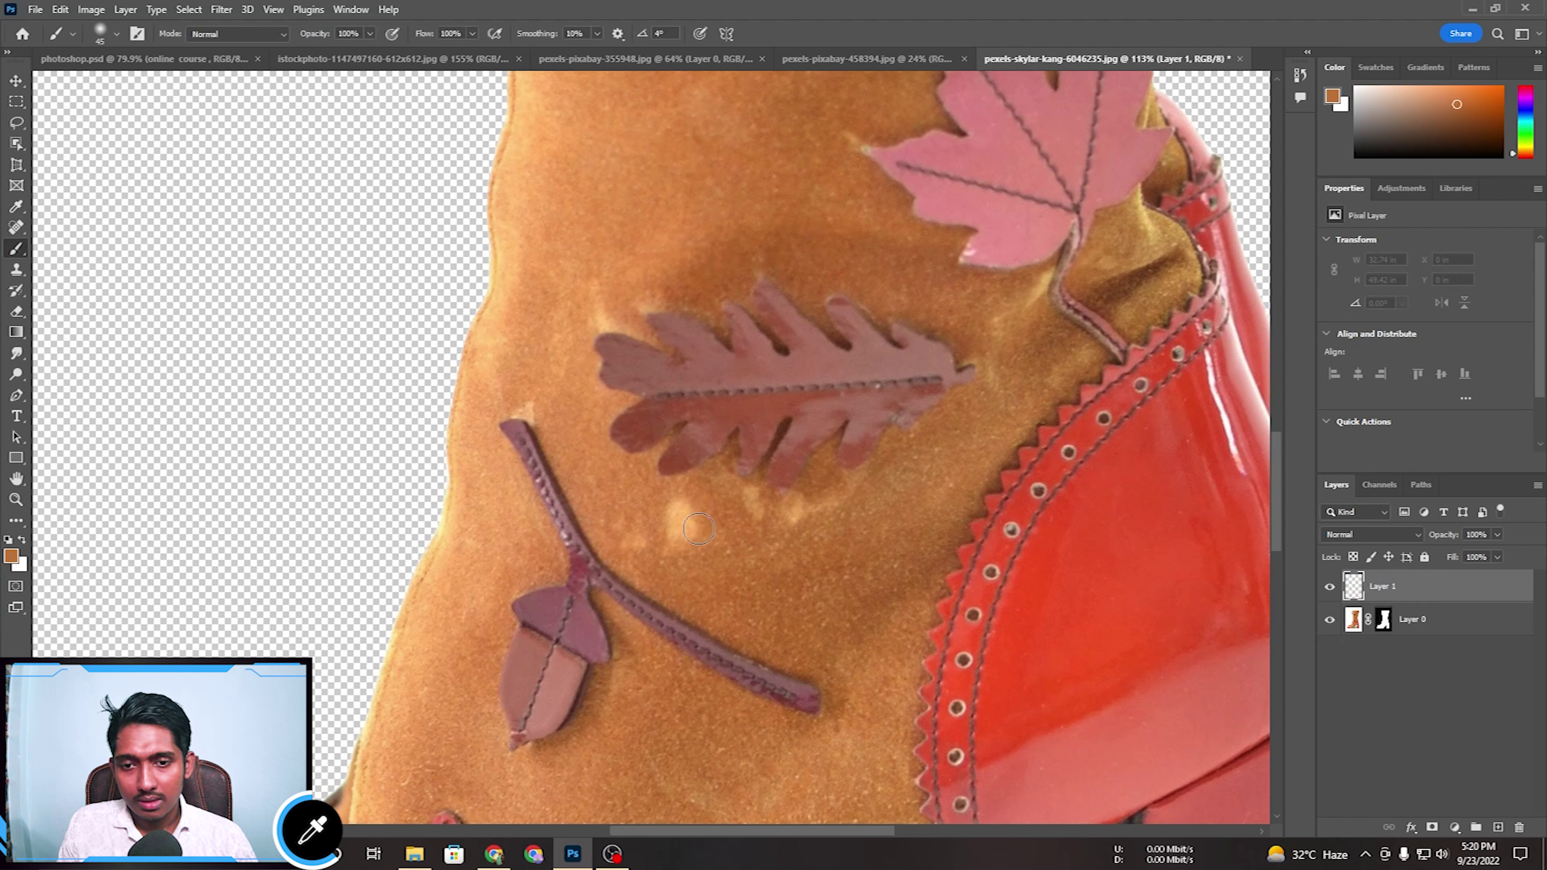
pyautogui.moveTo(691, 553)
pyautogui.mouseDown()
pyautogui.moveTo(670, 532)
pyautogui.moveTo(687, 515)
pyautogui.mouseUp()
pyautogui.hotkey('ctrl', 'z')
pyautogui.moveTo(472, 33)
pyautogui.mouseDown()
pyautogui.moveTo(456, 52)
pyautogui.moveTo(342, 50)
pyautogui.mouseUp()
pyautogui.click(369, 33)
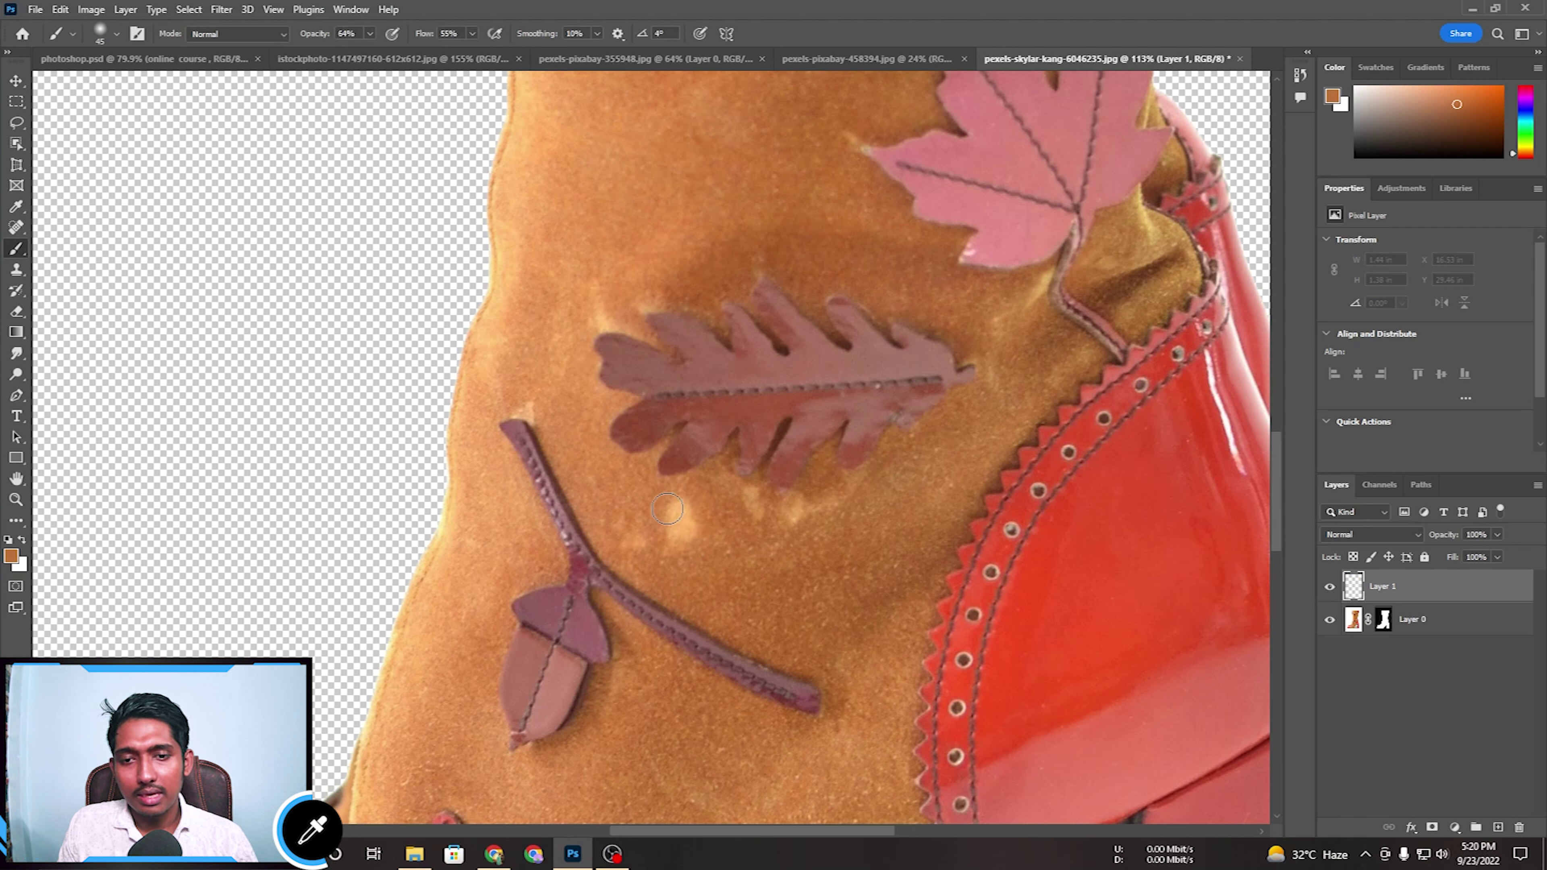
pyautogui.moveTo(649, 528)
pyautogui.mouseDown()
pyautogui.moveTo(682, 532)
pyautogui.moveTo(634, 530)
pyautogui.mouseUp()
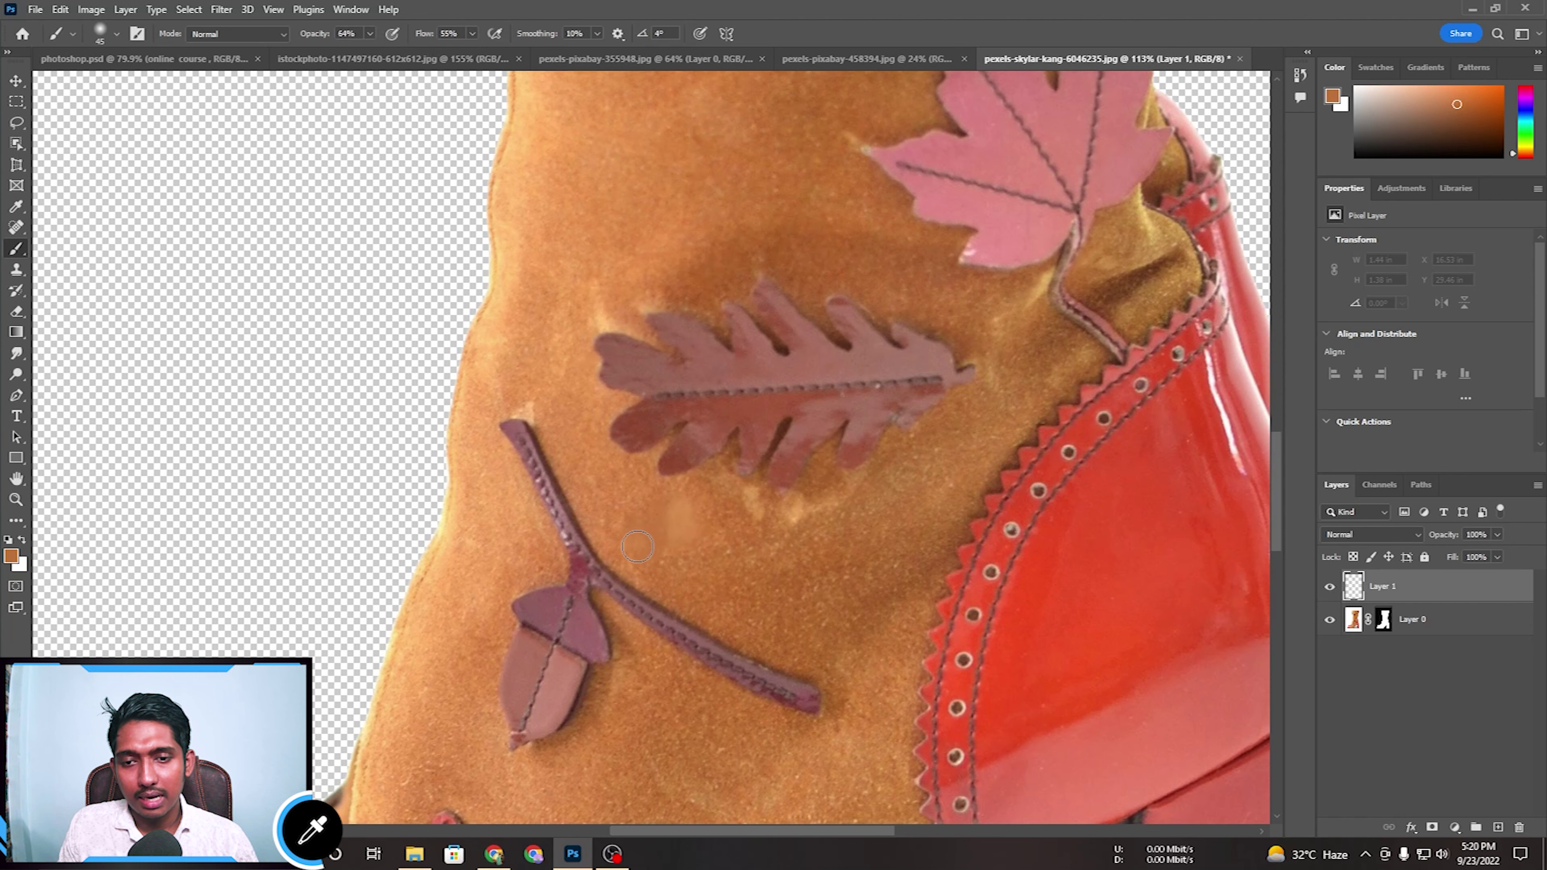
pyautogui.press('z')
pyautogui.hotkey('ctrl', '0')
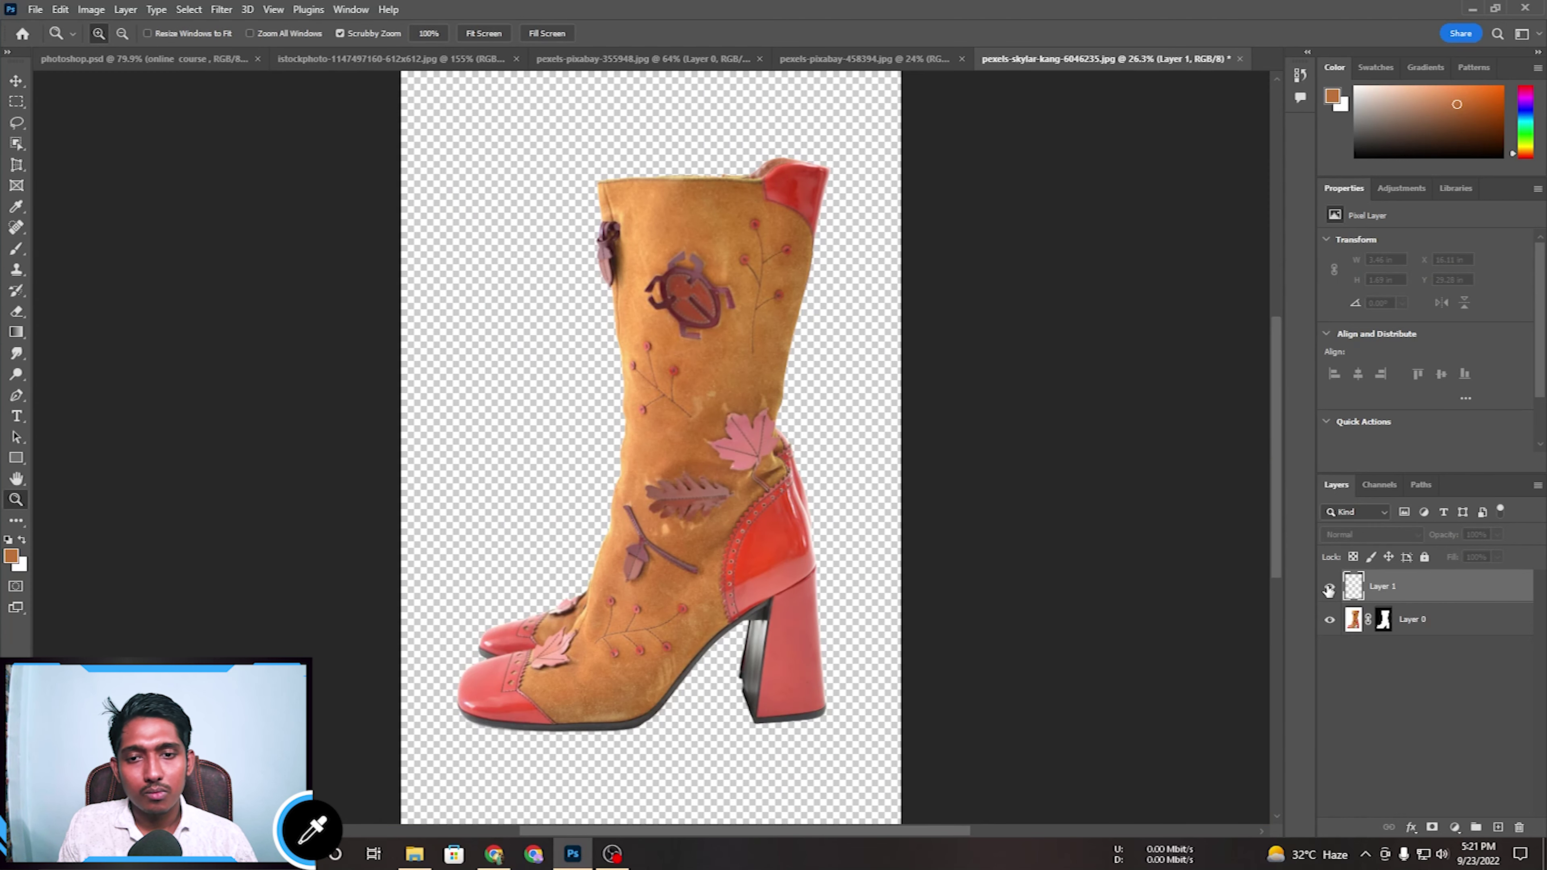
pyautogui.click(886, 59)
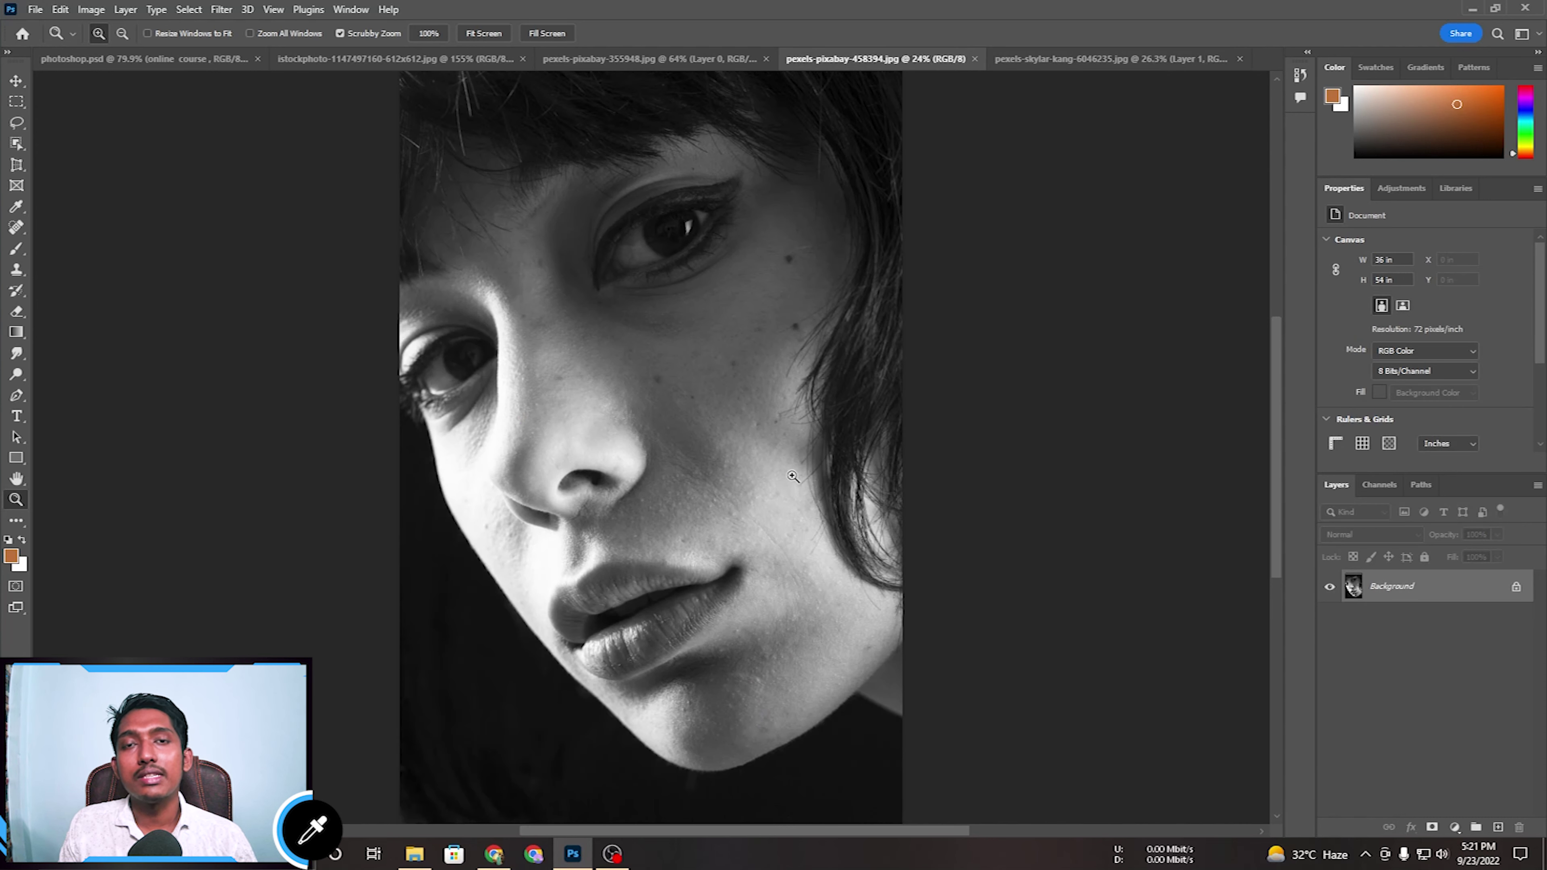
# Zoom in on the portrait's face and add a new empty layer above Background.
pyautogui.moveTo(678, 353)
pyautogui.mouseDown()
pyautogui.moveTo(1018, 338)
pyautogui.moveTo(891, 339)
pyautogui.moveTo(853, 355)
pyautogui.mouseUp()
pyautogui.press('b')
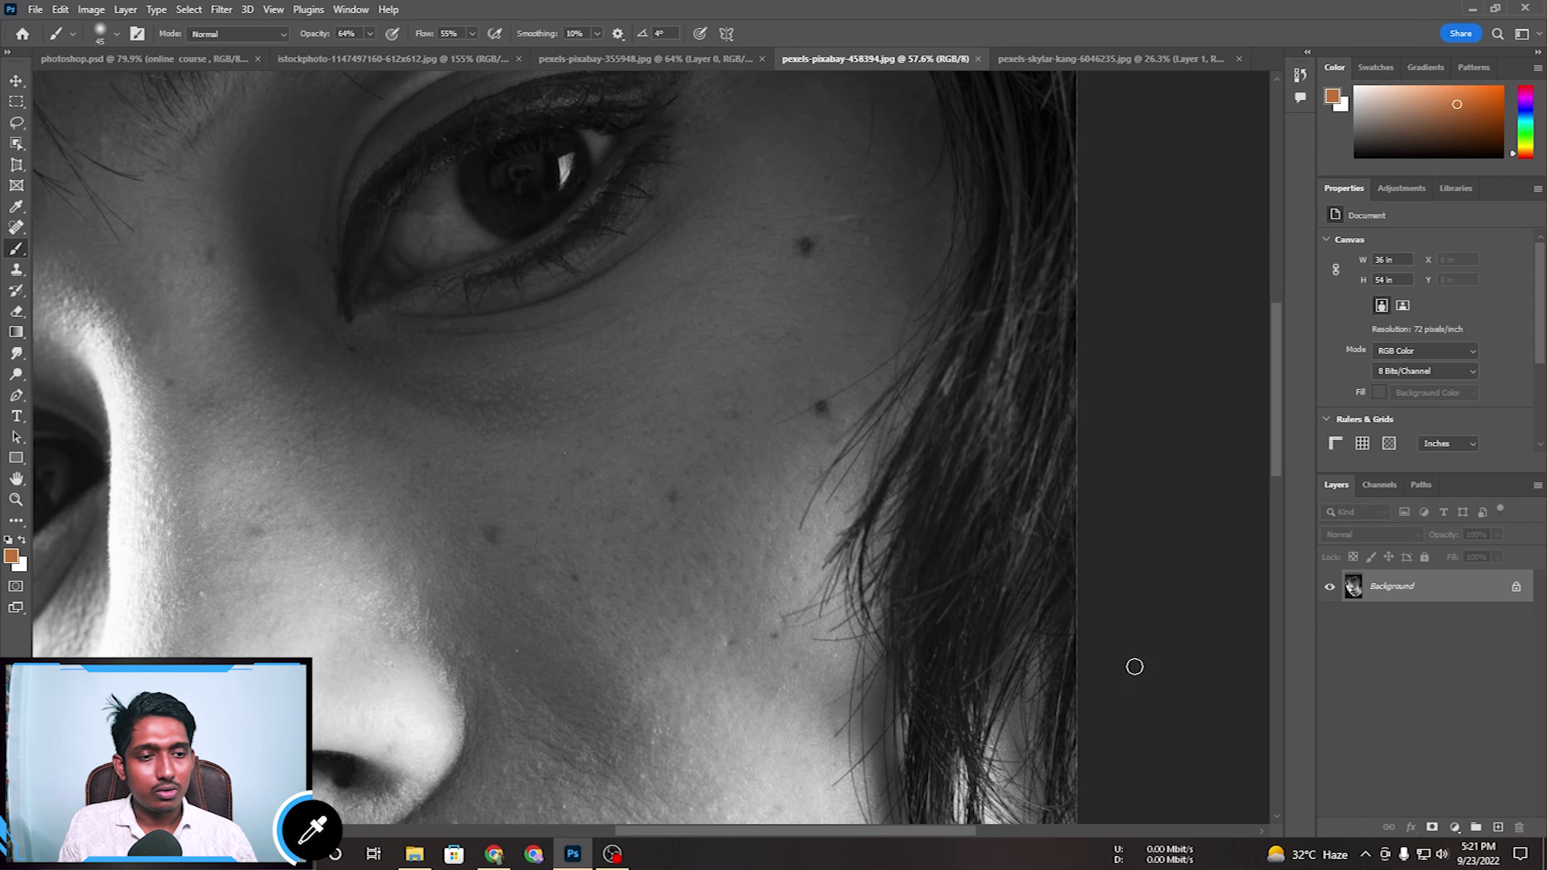
pyautogui.press('z')
pyautogui.moveTo(630, 568)
pyautogui.mouseDown()
pyautogui.moveTo(595, 532)
pyautogui.moveTo(652, 553)
pyautogui.mouseUp()
pyautogui.scroll(-3, 732, 484)
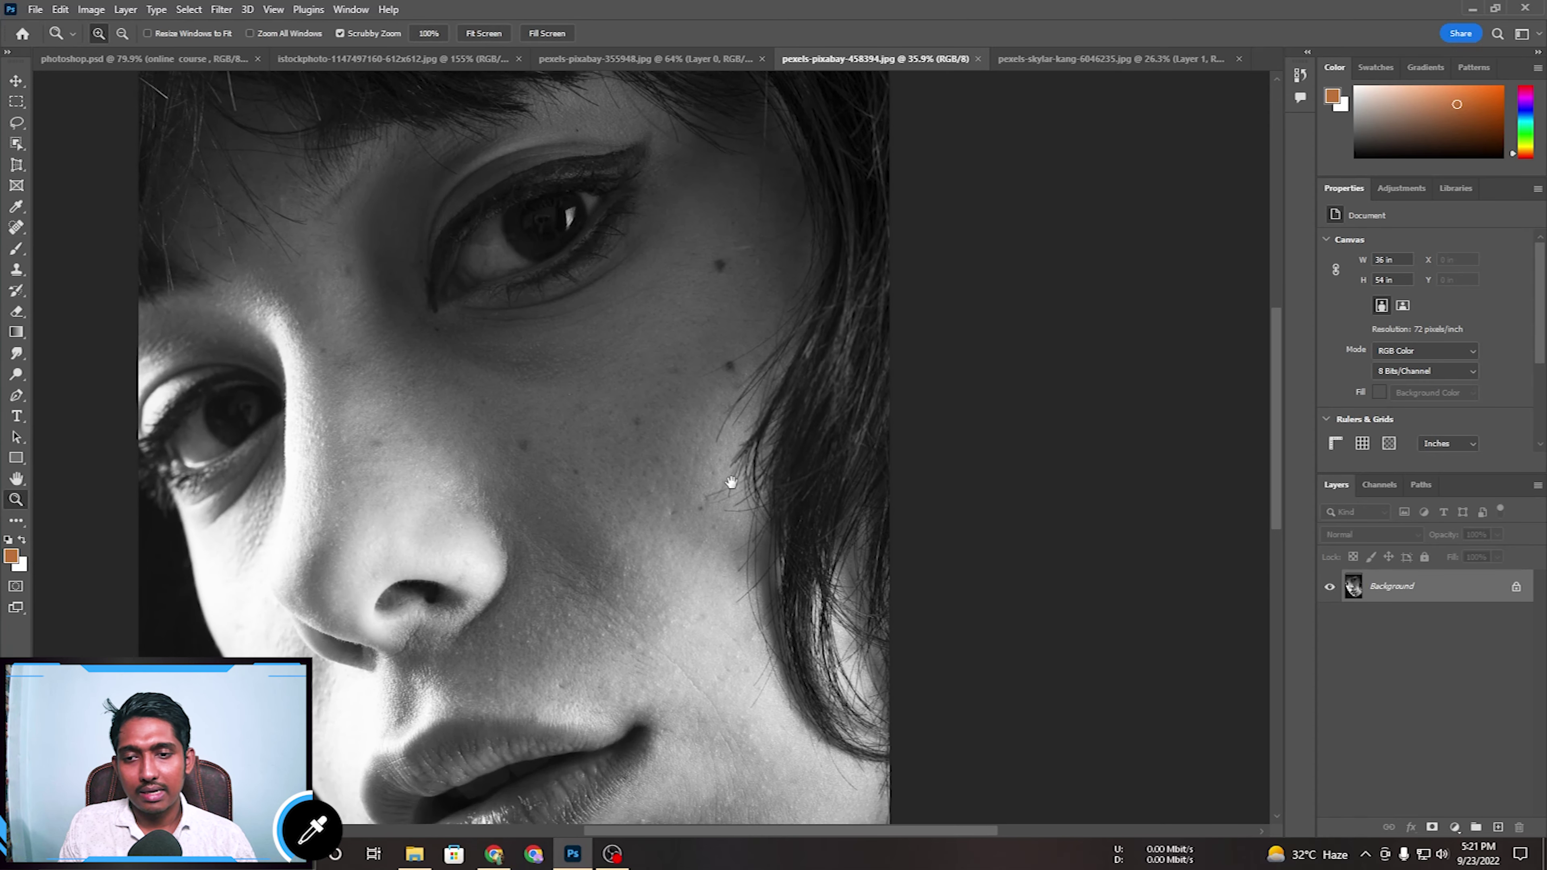
pyautogui.click(1498, 827)
pyautogui.click(16, 251)
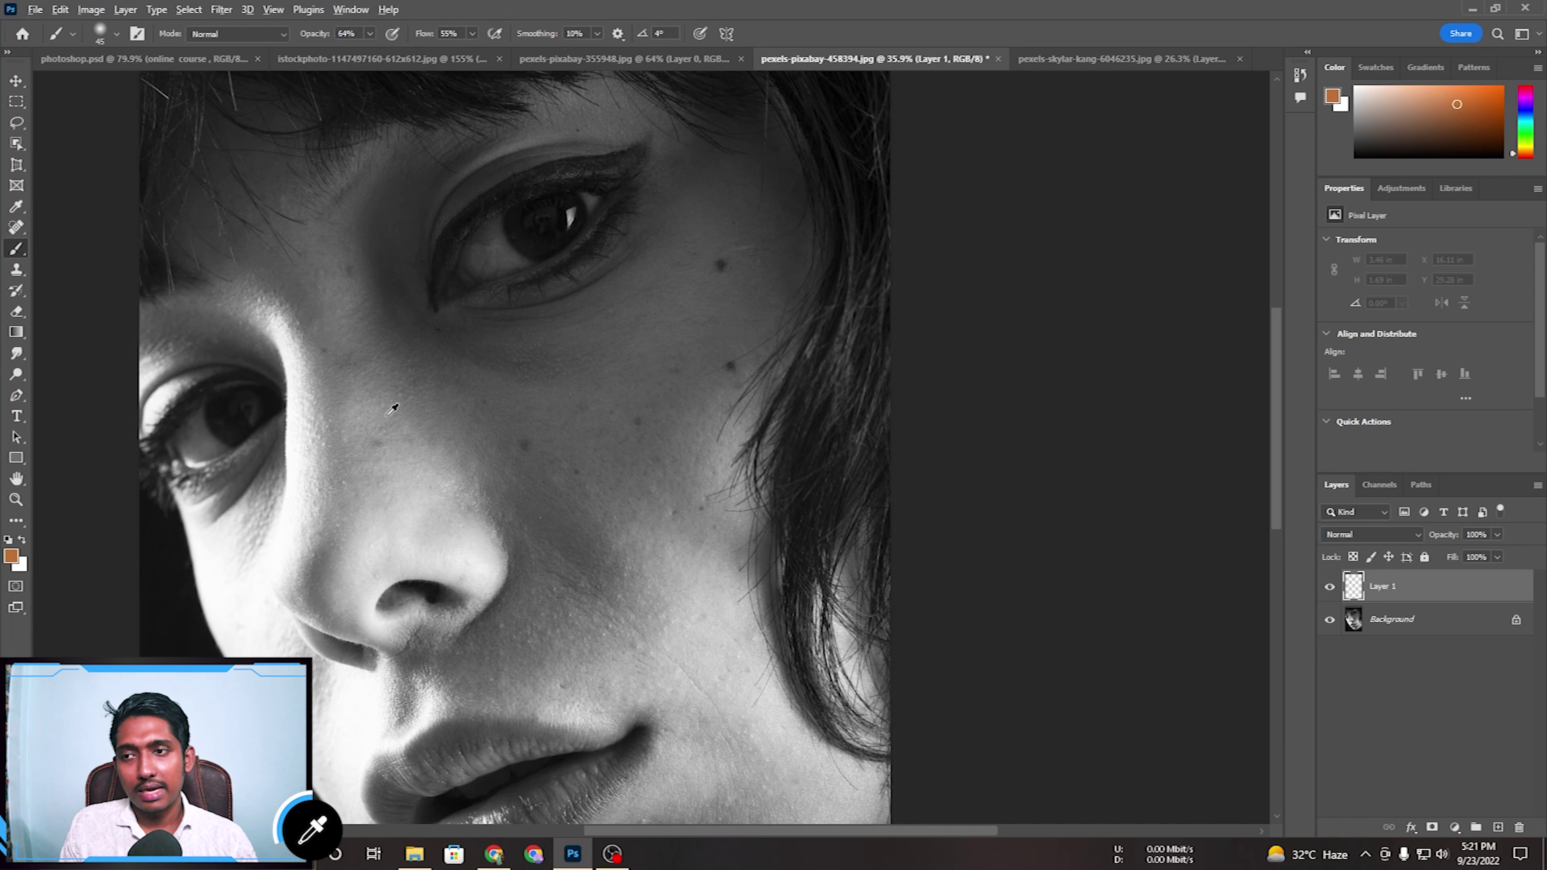
# Sample a grey cheek skin tone and paint over the cheek moles and under-eye with a 250 brush.
pyautogui.click(16, 207)
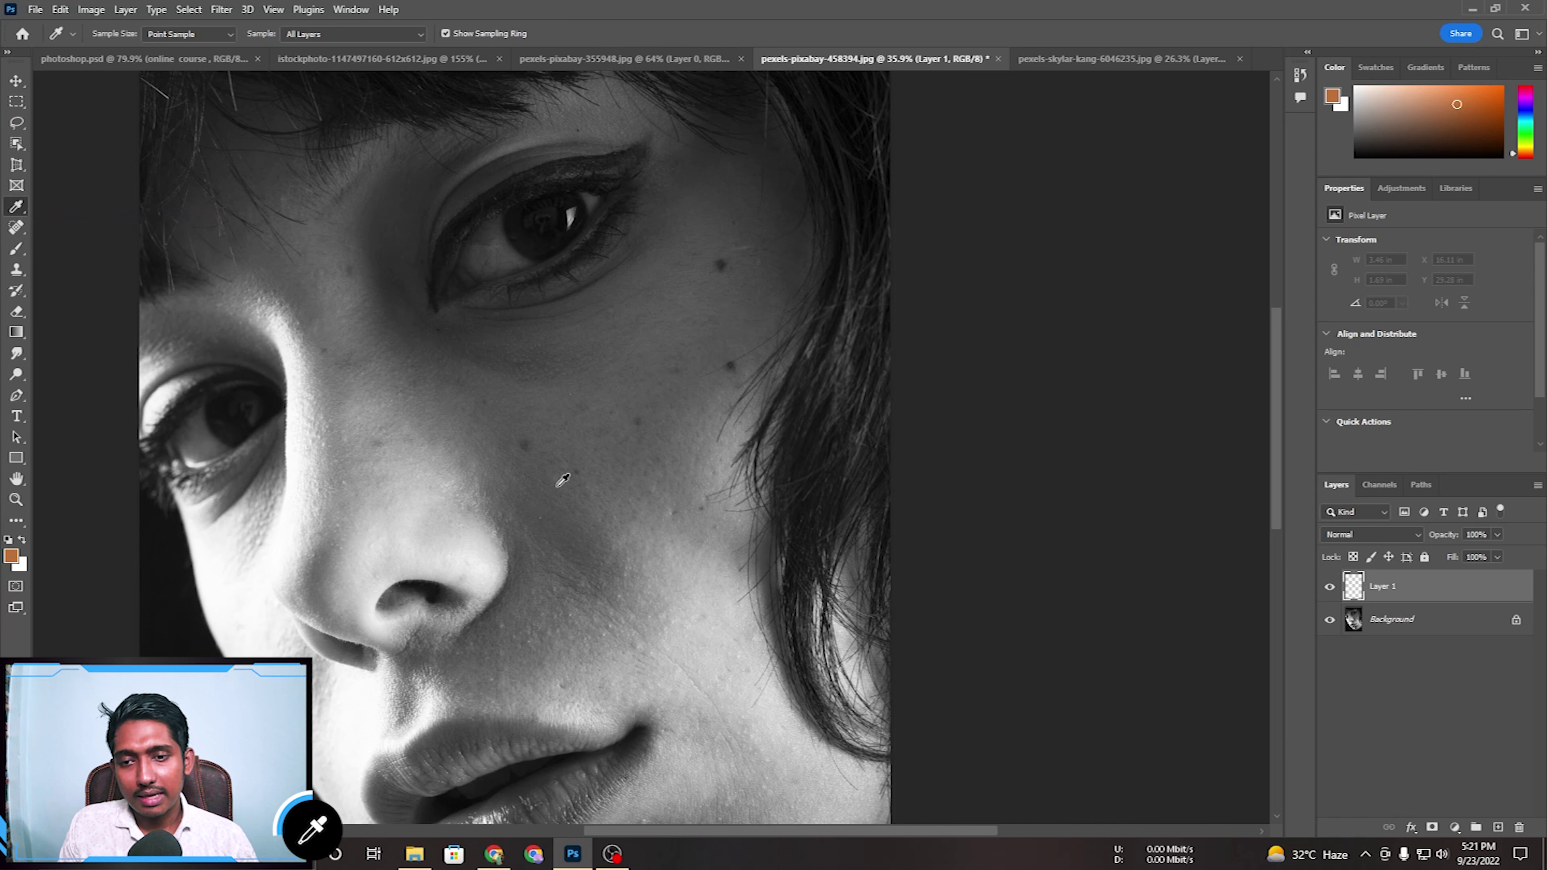
pyautogui.click(559, 470)
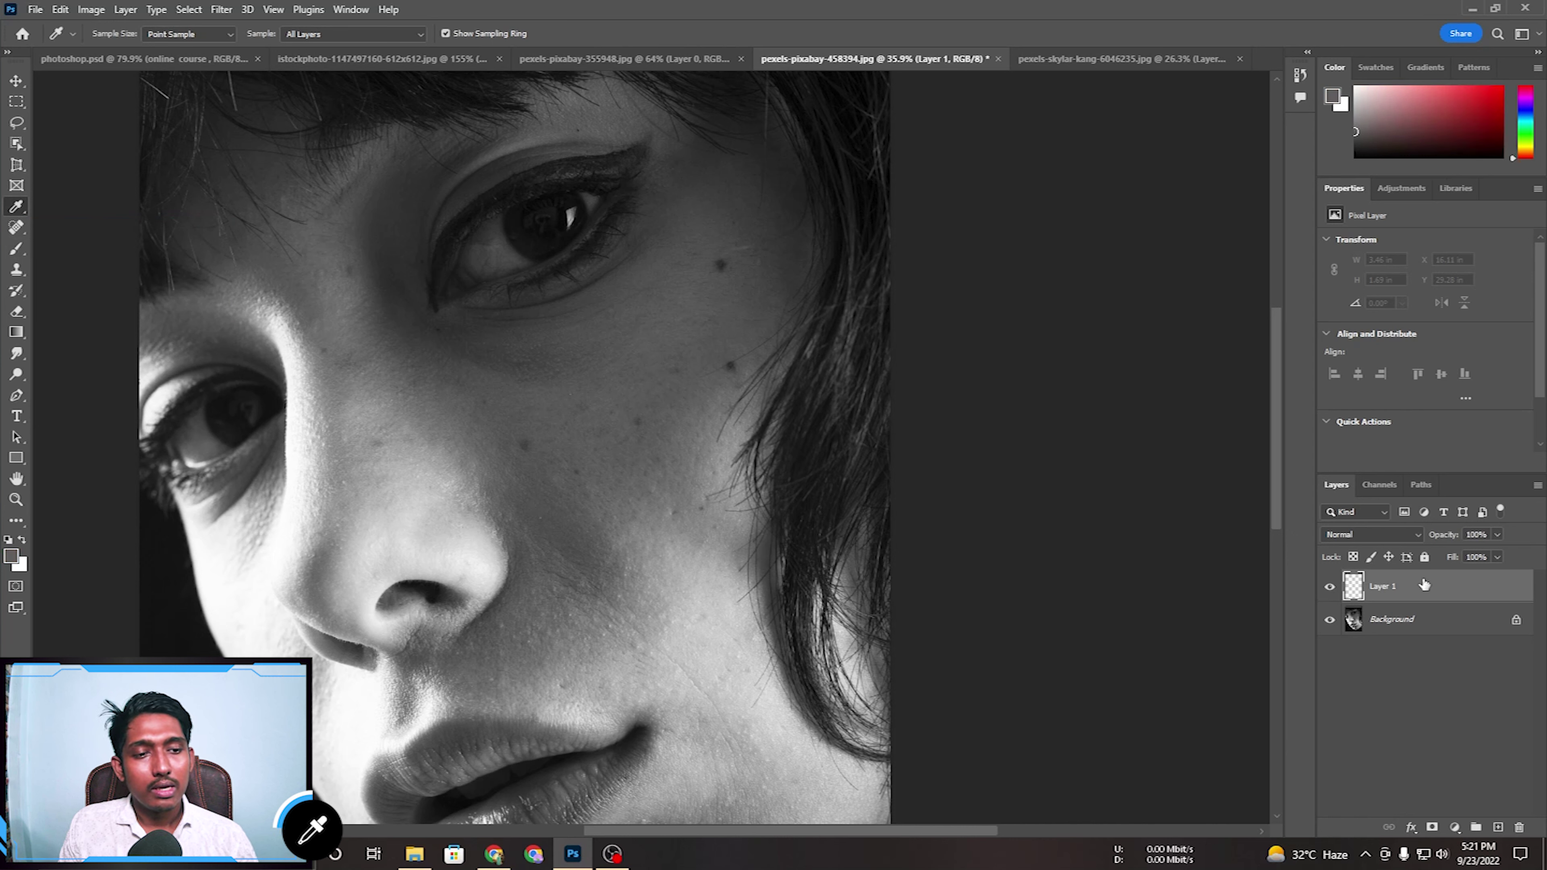
pyautogui.click(16, 248)
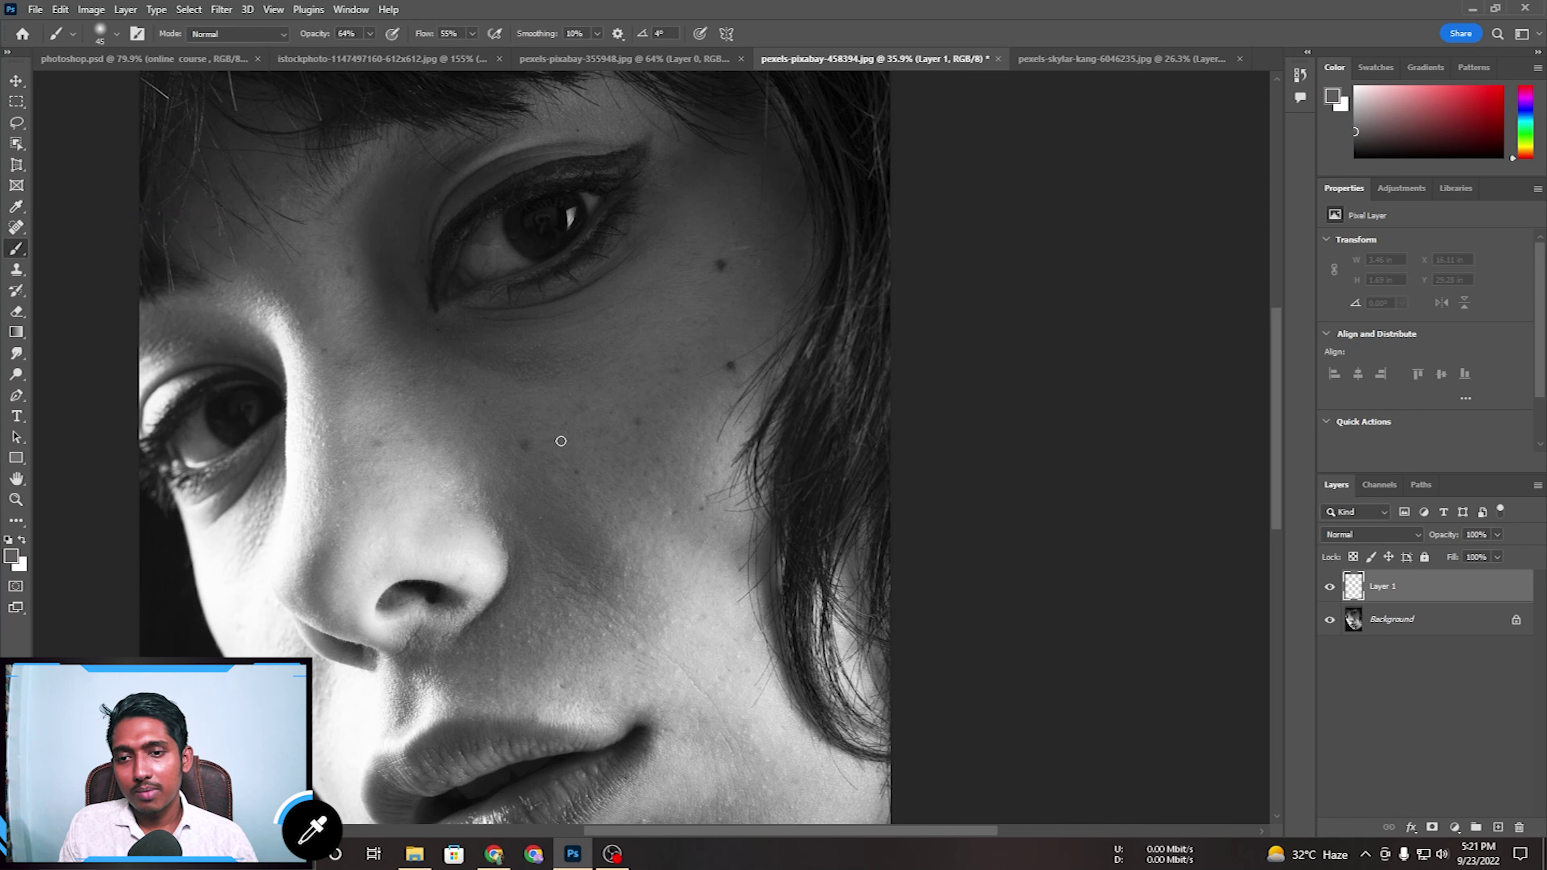
pyautogui.press(']')
pyautogui.press(']')
pyautogui.press(']')
pyautogui.press(']')
pyautogui.press(']')
pyautogui.press(']')
pyautogui.press(']')
pyautogui.press(']')
pyautogui.press(']')
pyautogui.press(']')
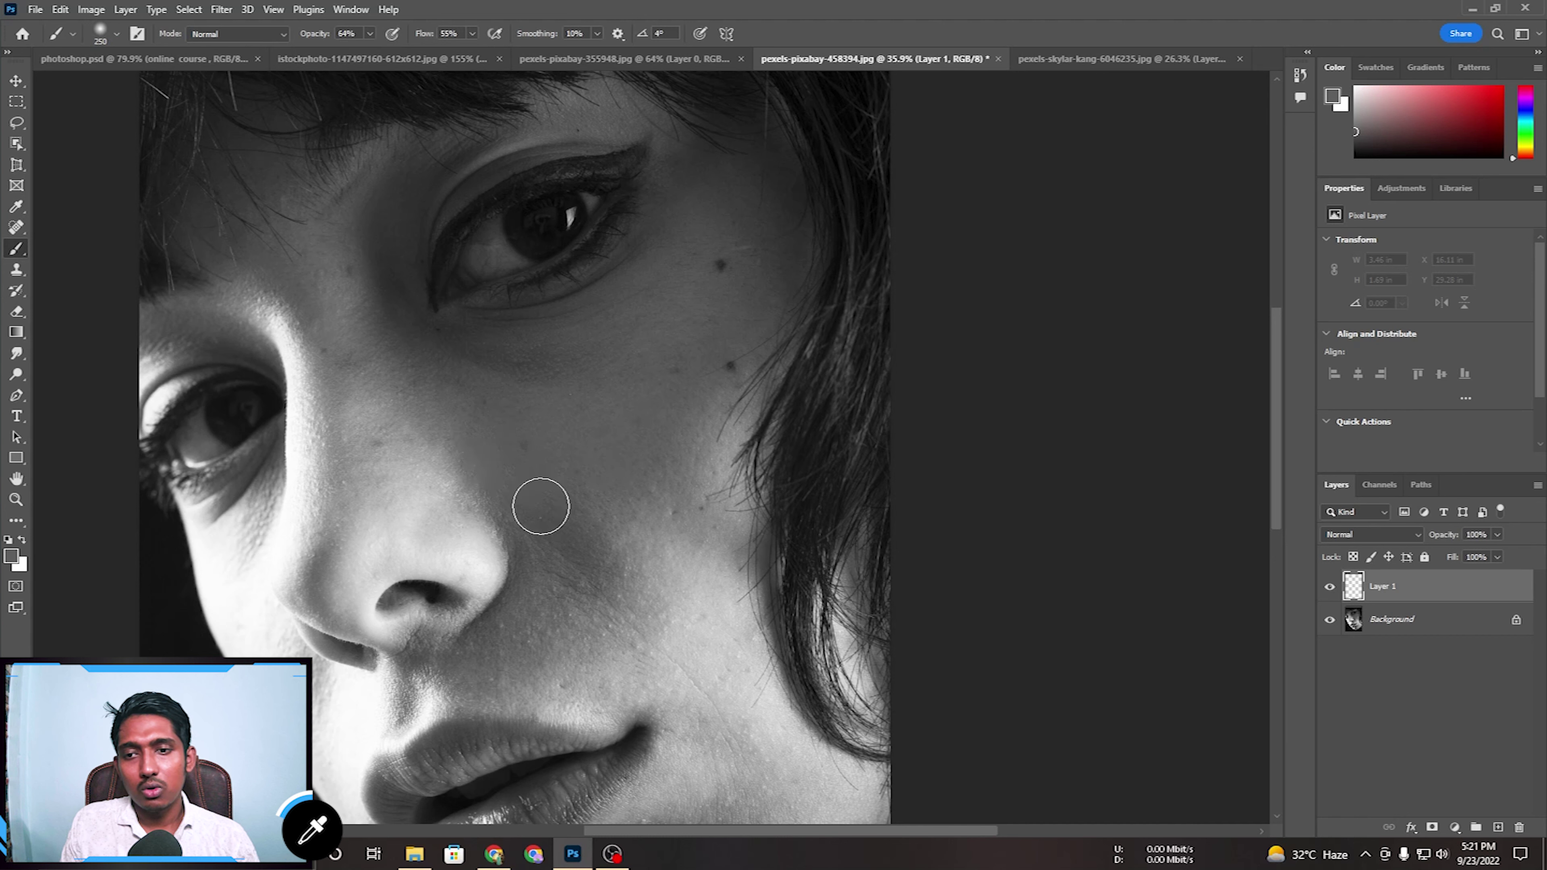
pyautogui.moveTo(612, 418)
pyautogui.mouseDown()
pyautogui.moveTo(732, 366)
pyautogui.moveTo(715, 362)
pyautogui.moveTo(712, 291)
pyautogui.mouseUp()
pyautogui.moveTo(556, 366); pyautogui.dragTo(490, 365)
# Delete the trial paint layer and fit the whole portrait on screen.
pyautogui.press('z')
pyautogui.moveTo(597, 379); pyautogui.dragTo(567, 389)
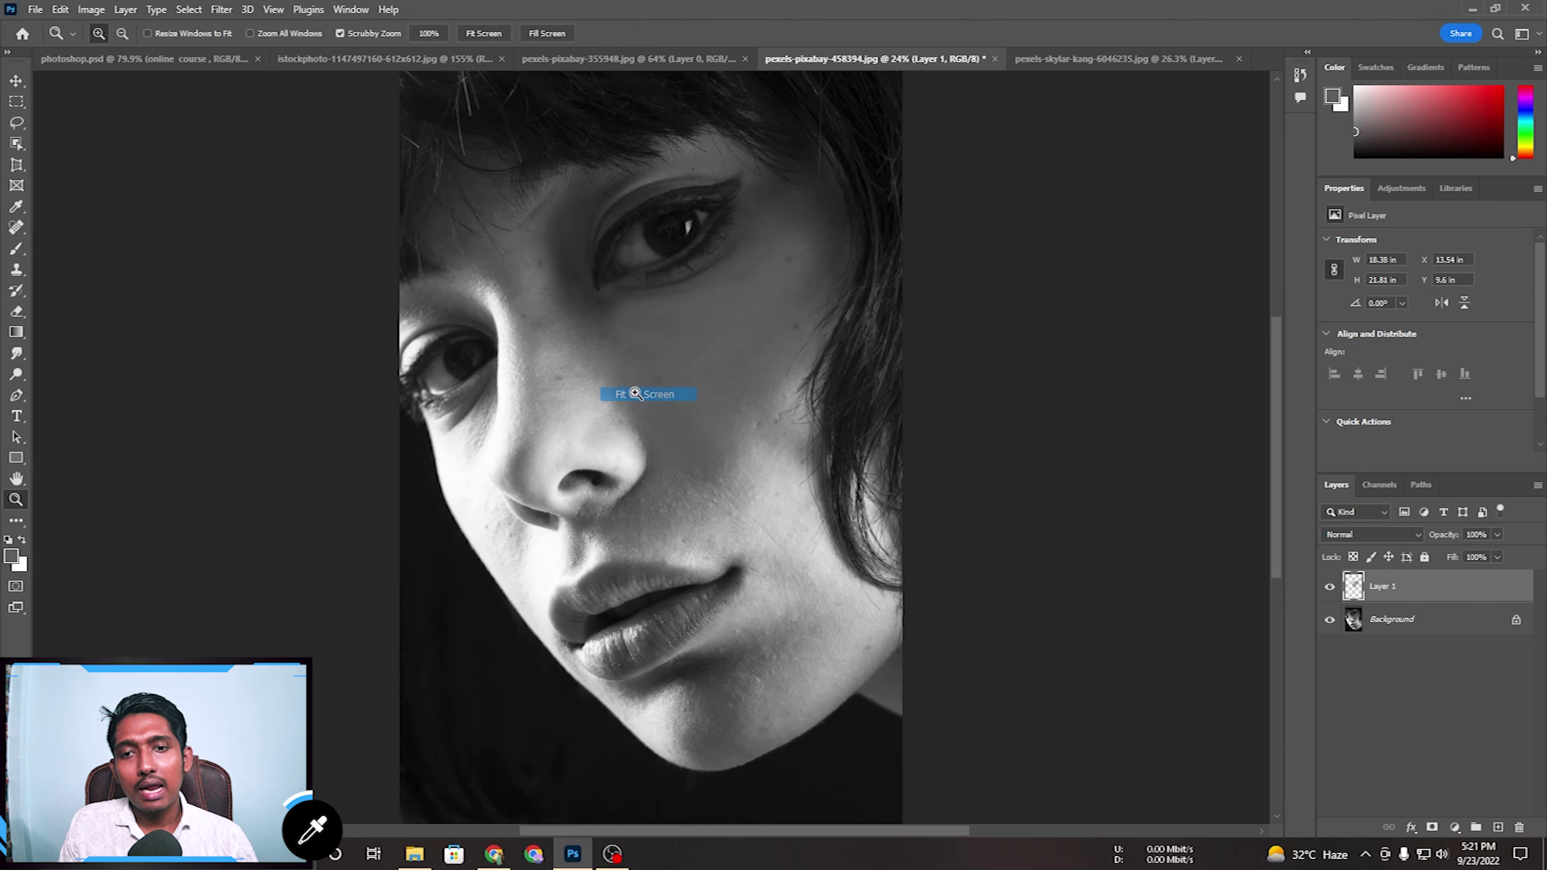
pyautogui.press('Delete')
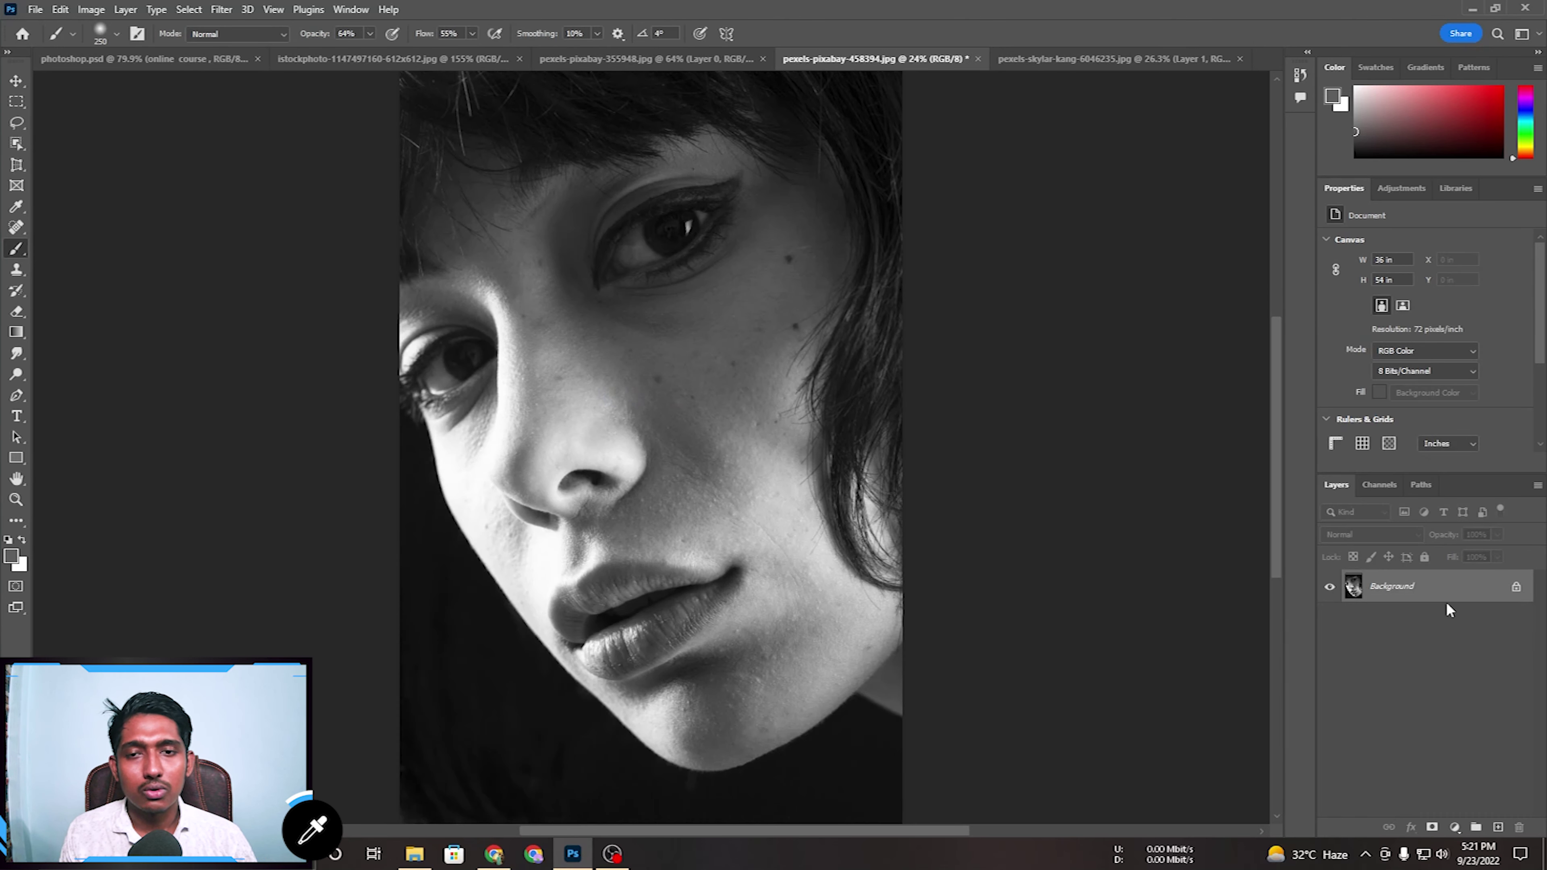
pyautogui.click(772, 460)
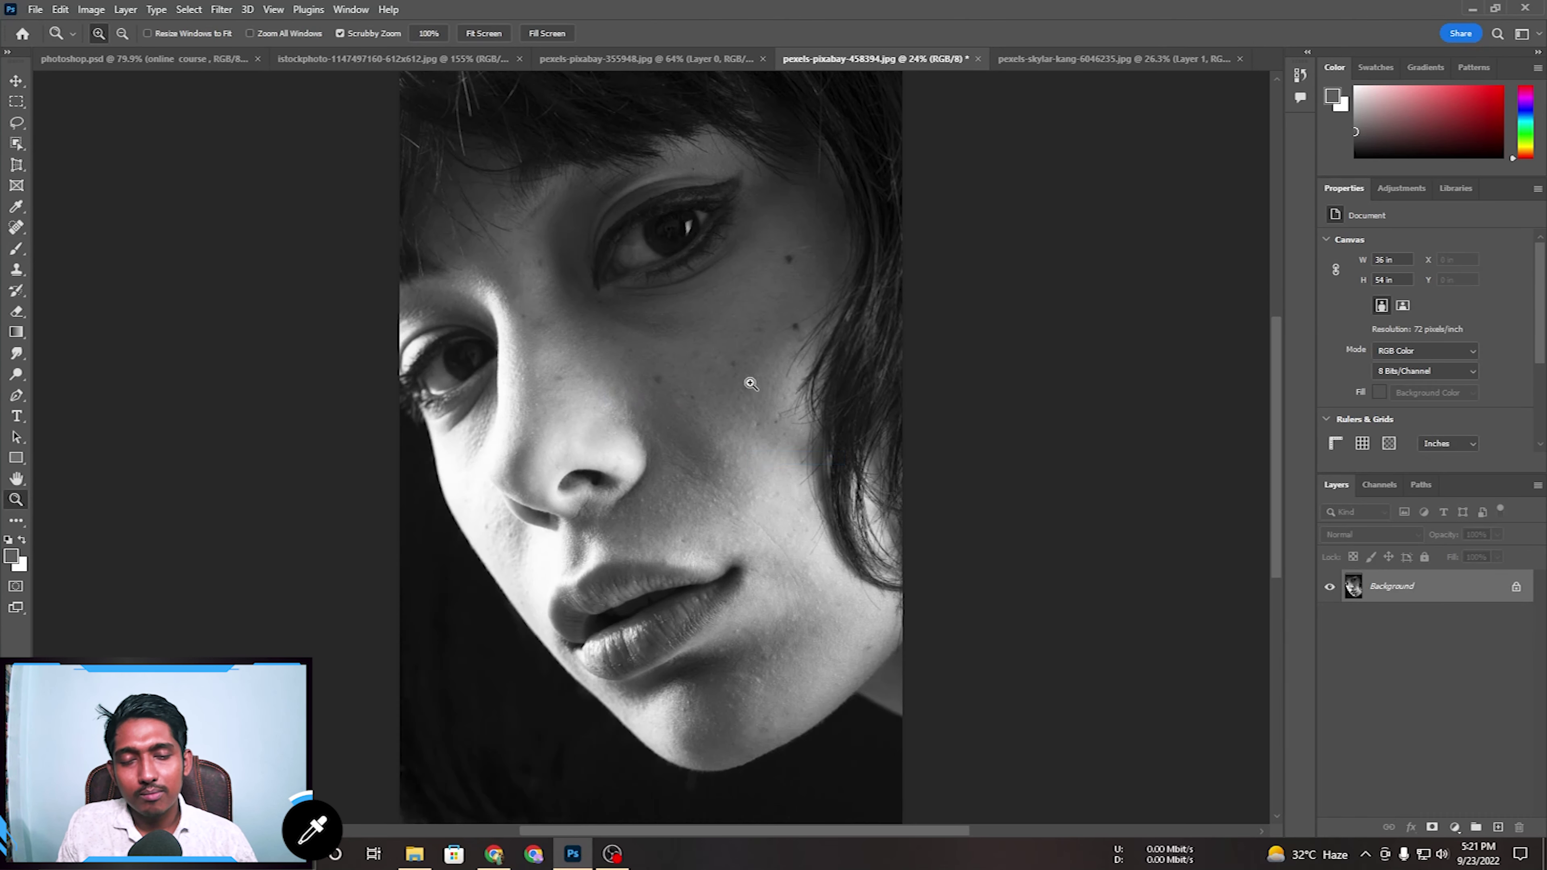
# Fit the portrait on screen, go to the boot image, and select the Spot Healing Brush.
pyautogui.rightClick(745, 378)
pyautogui.click(790, 395)
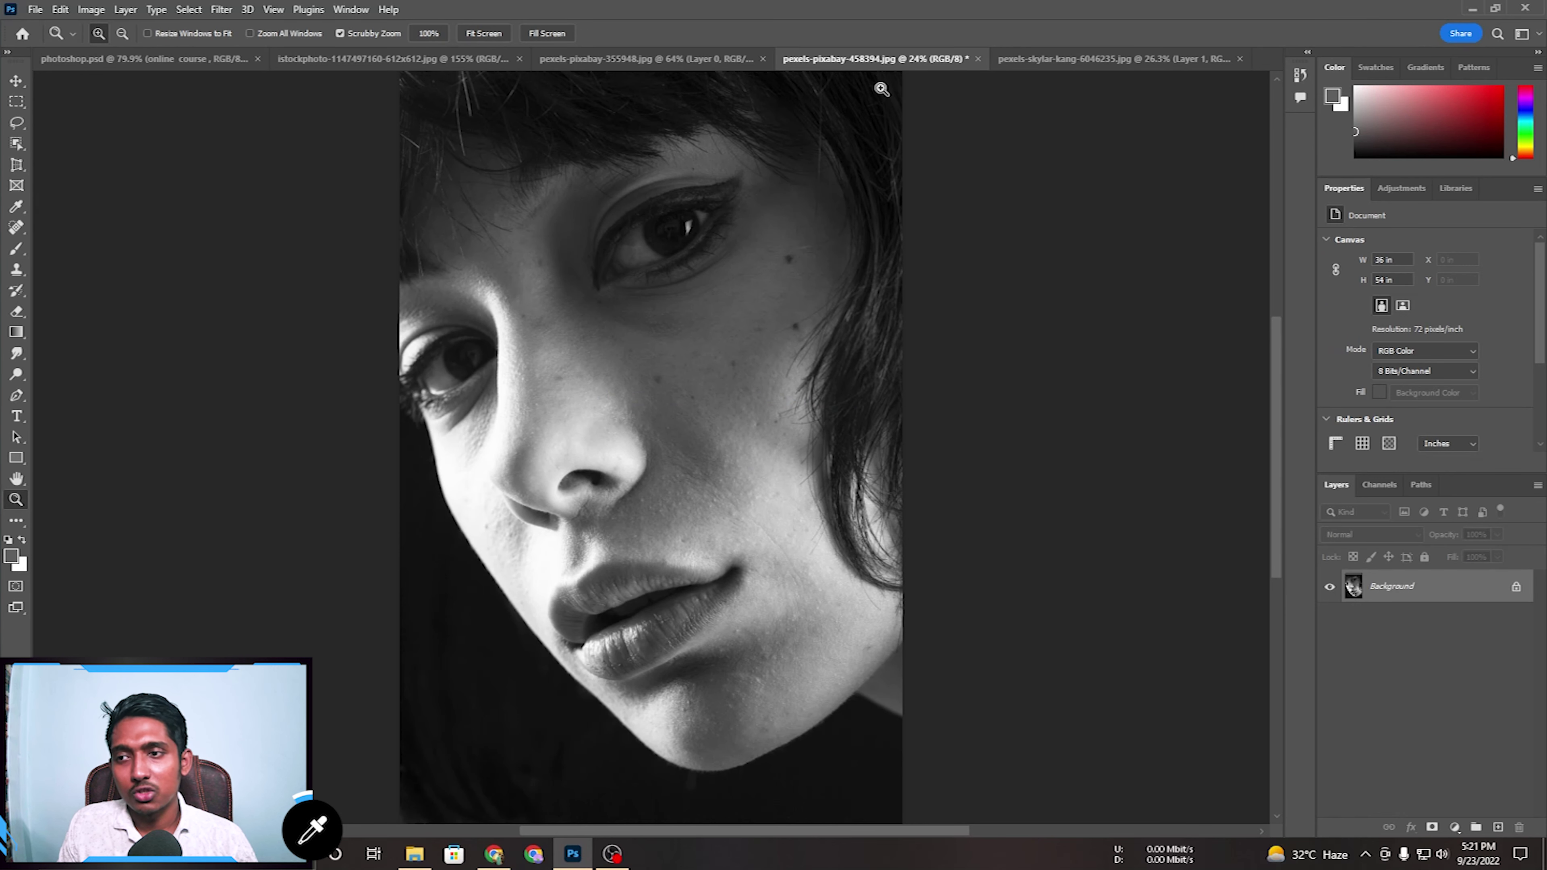
pyautogui.click(1103, 59)
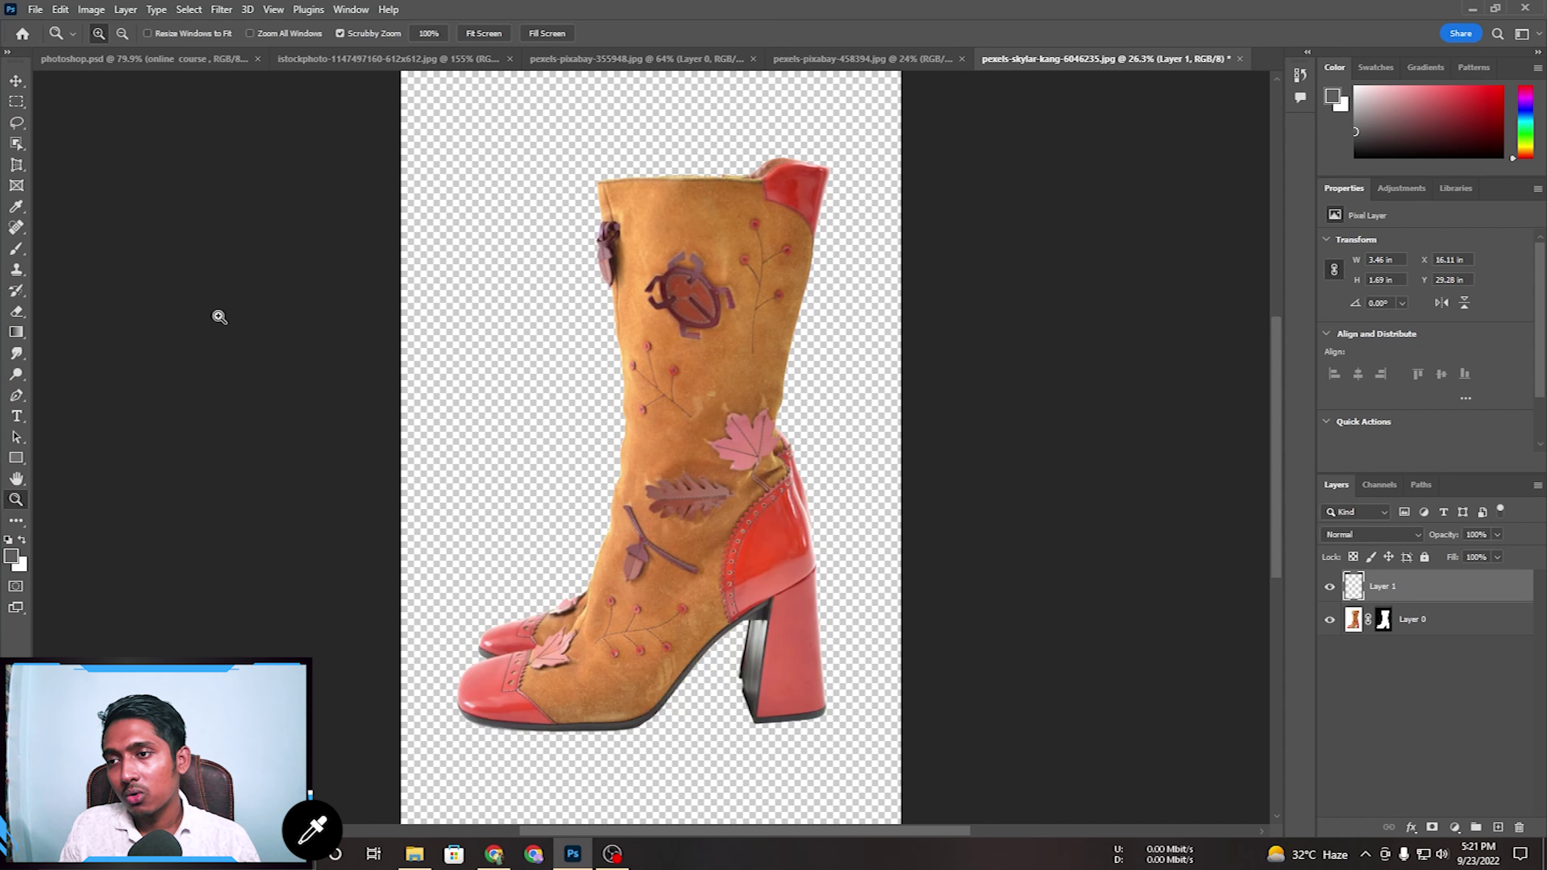
pyautogui.click(12, 232)
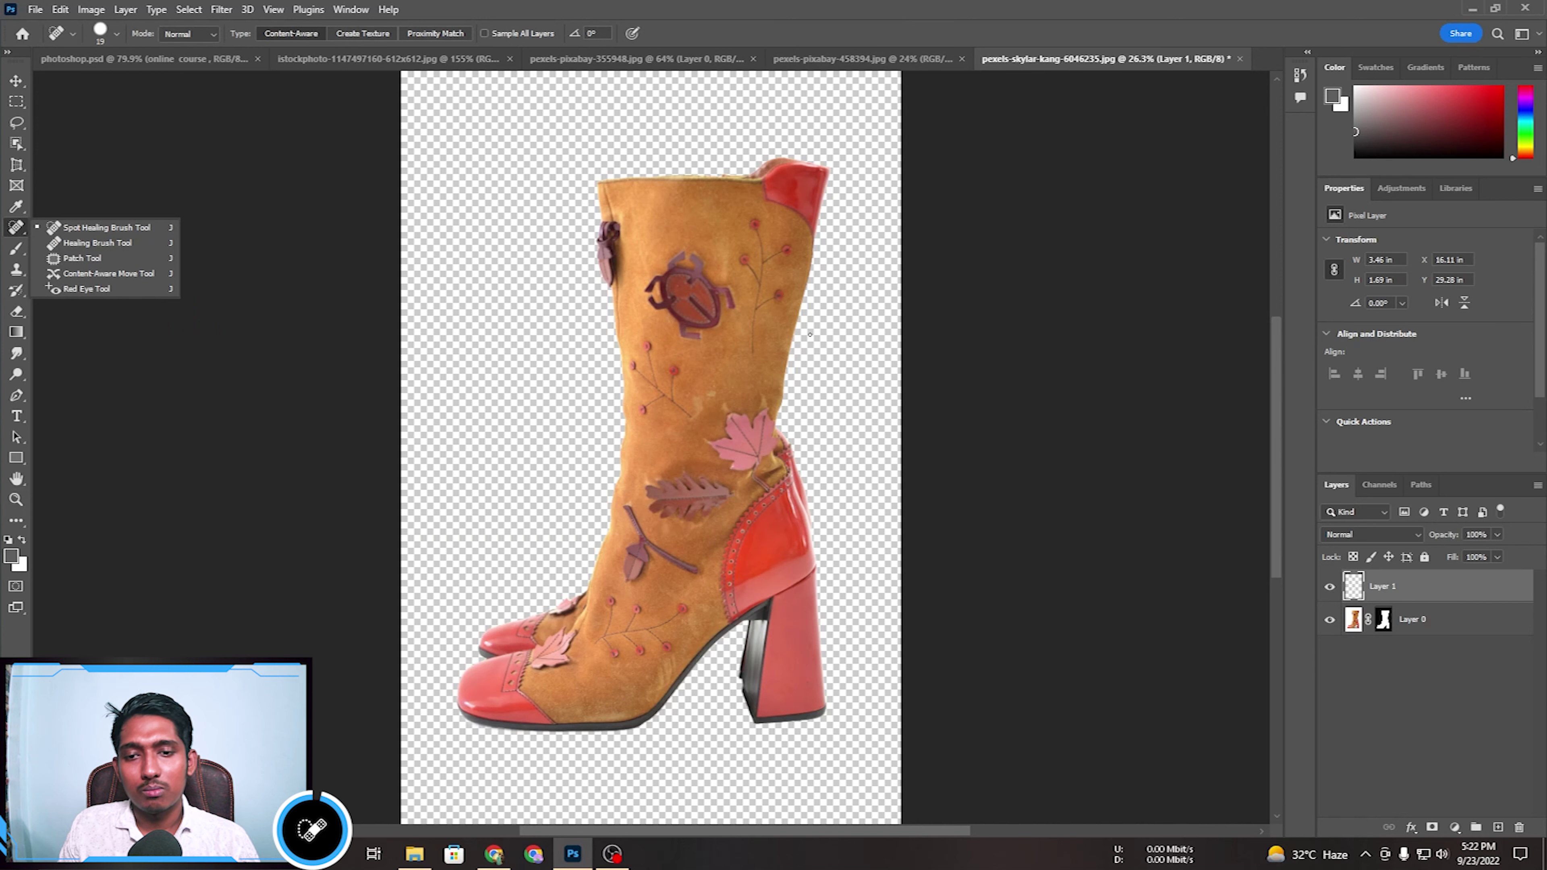
# Back on the portrait, zoom in on the cheek and eye and unlock Background into Layer 0.
pyautogui.click(862, 58)
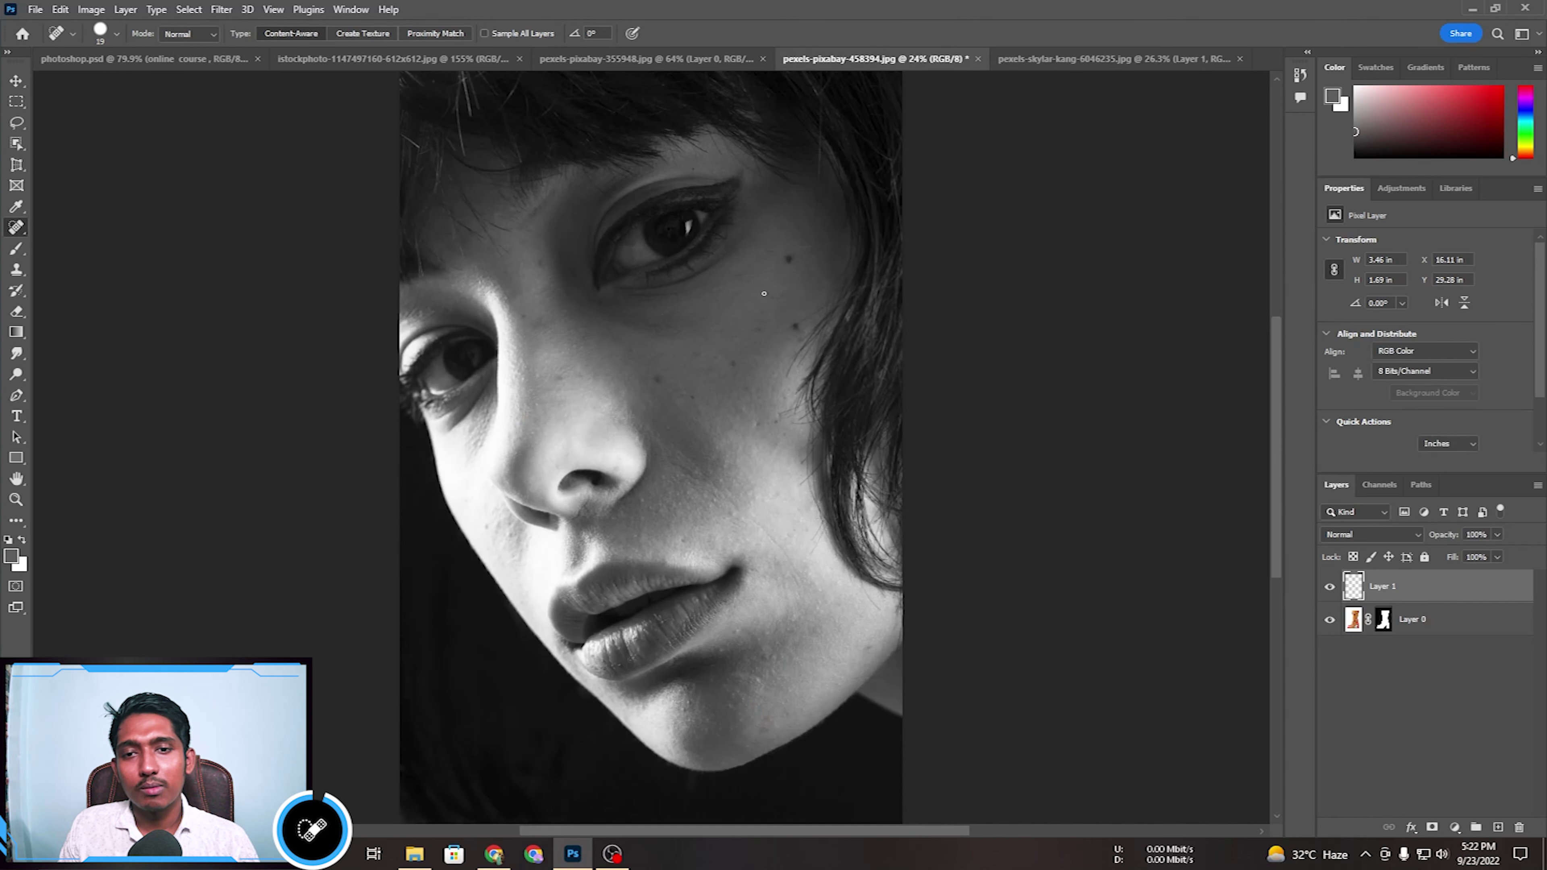
pyautogui.press('z')
pyautogui.moveTo(692, 371); pyautogui.dragTo(858, 300)
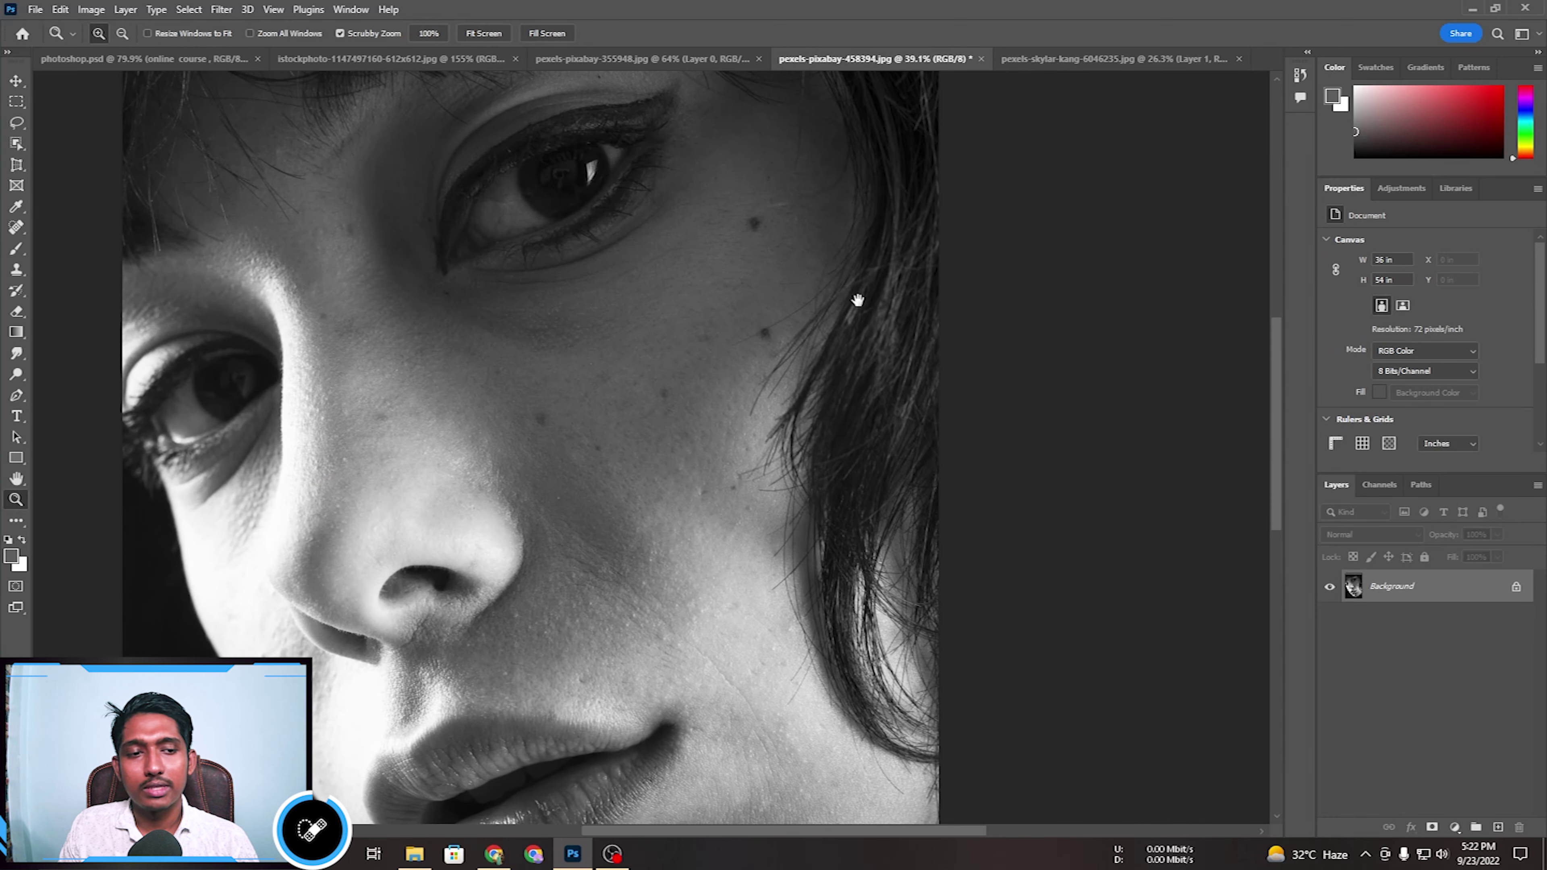
pyautogui.click(1513, 588)
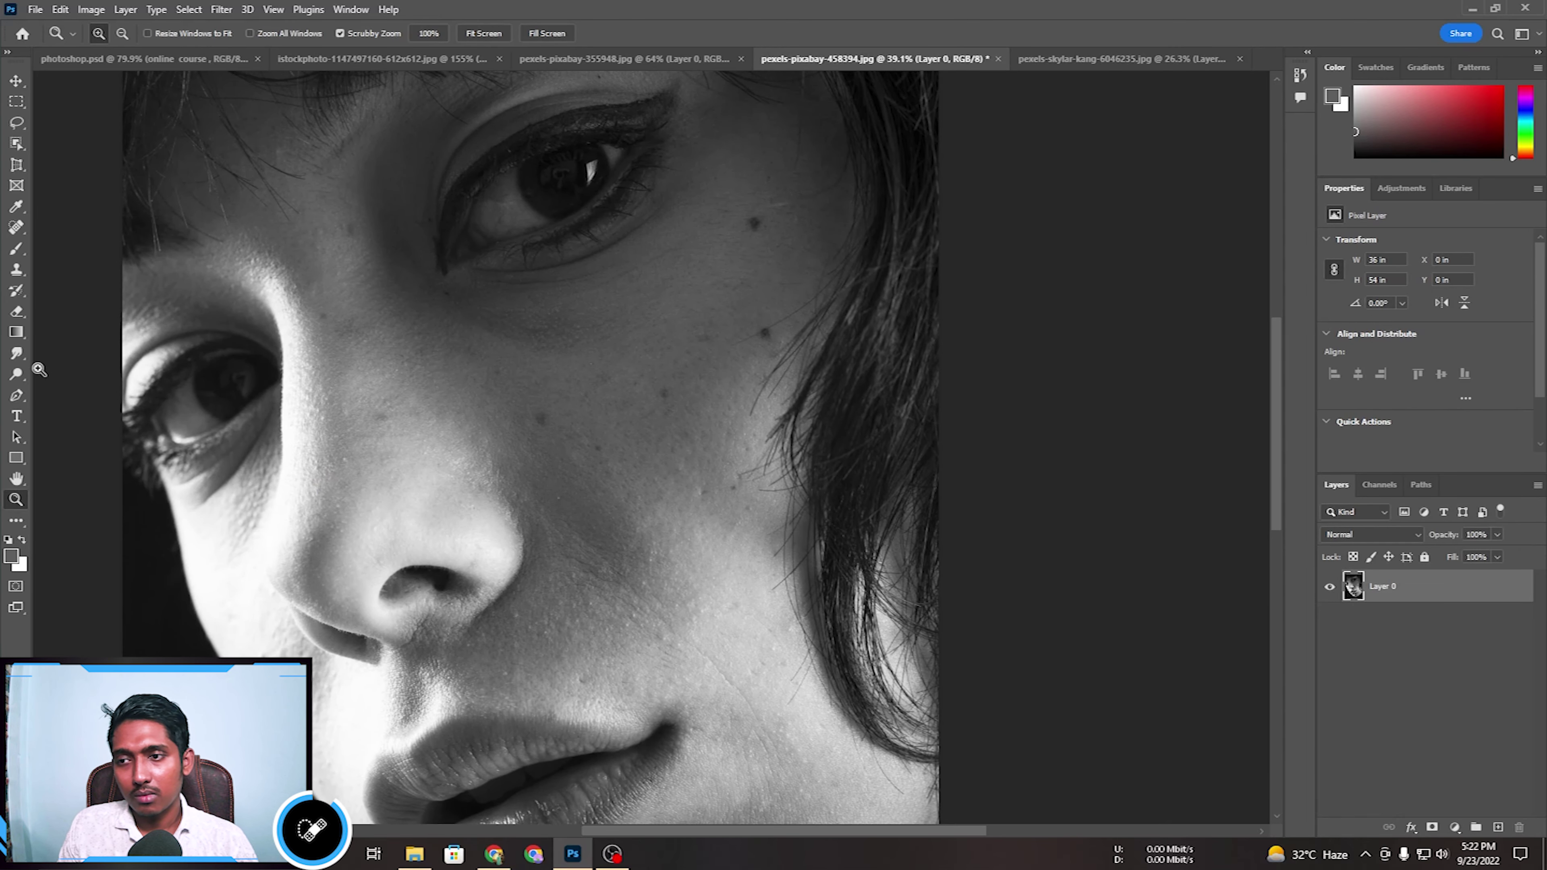
pyautogui.click(14, 230)
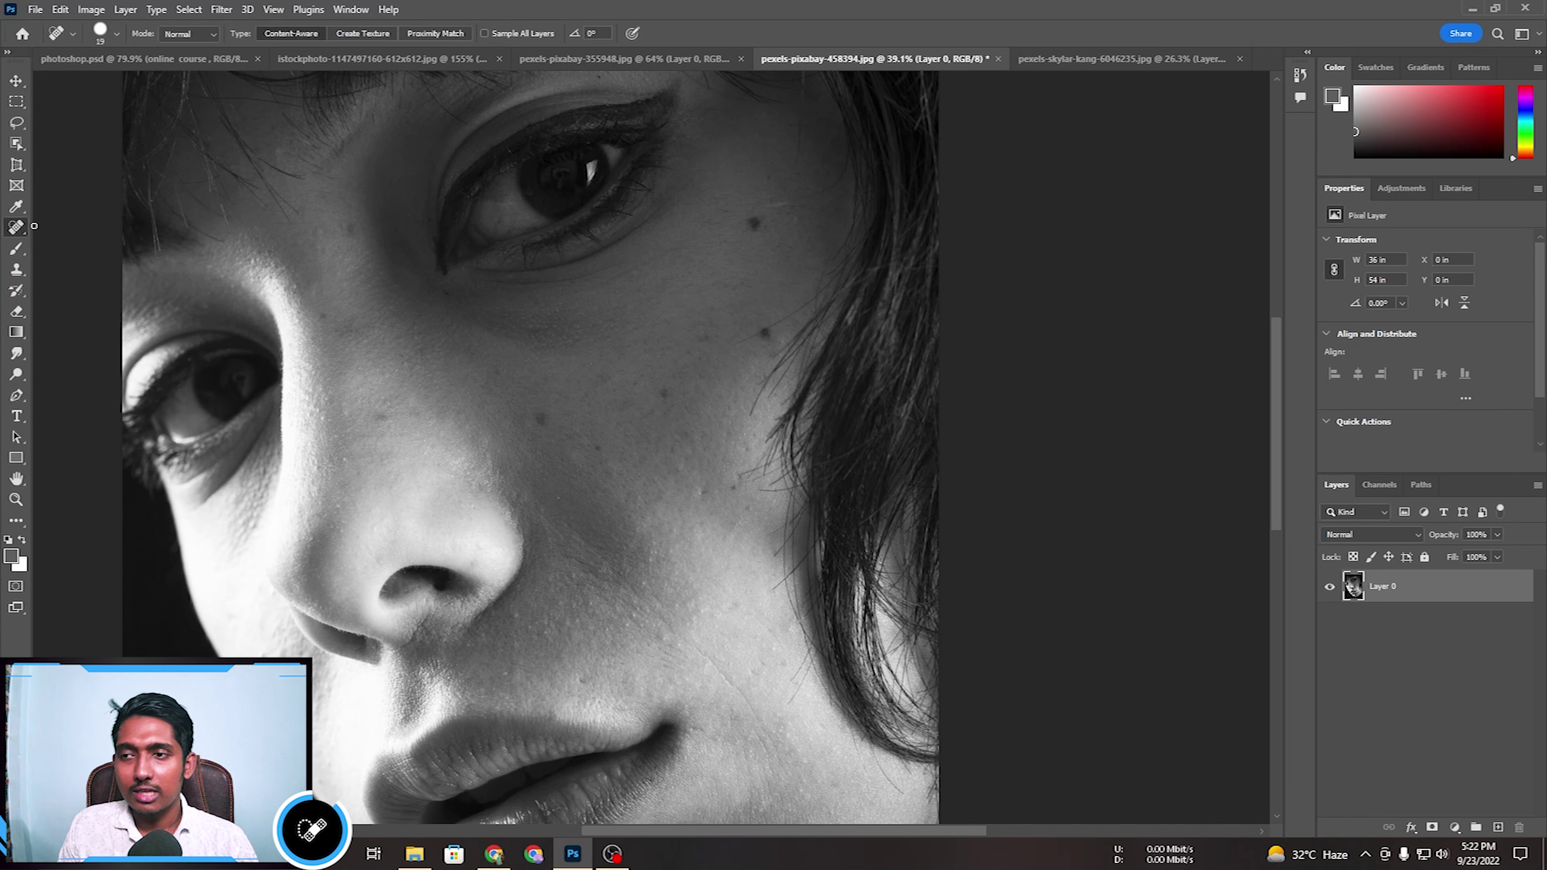
# At brush size 90, heal the moles on the cheek, under the eye, and near the nose bridge.
pyautogui.press(']')
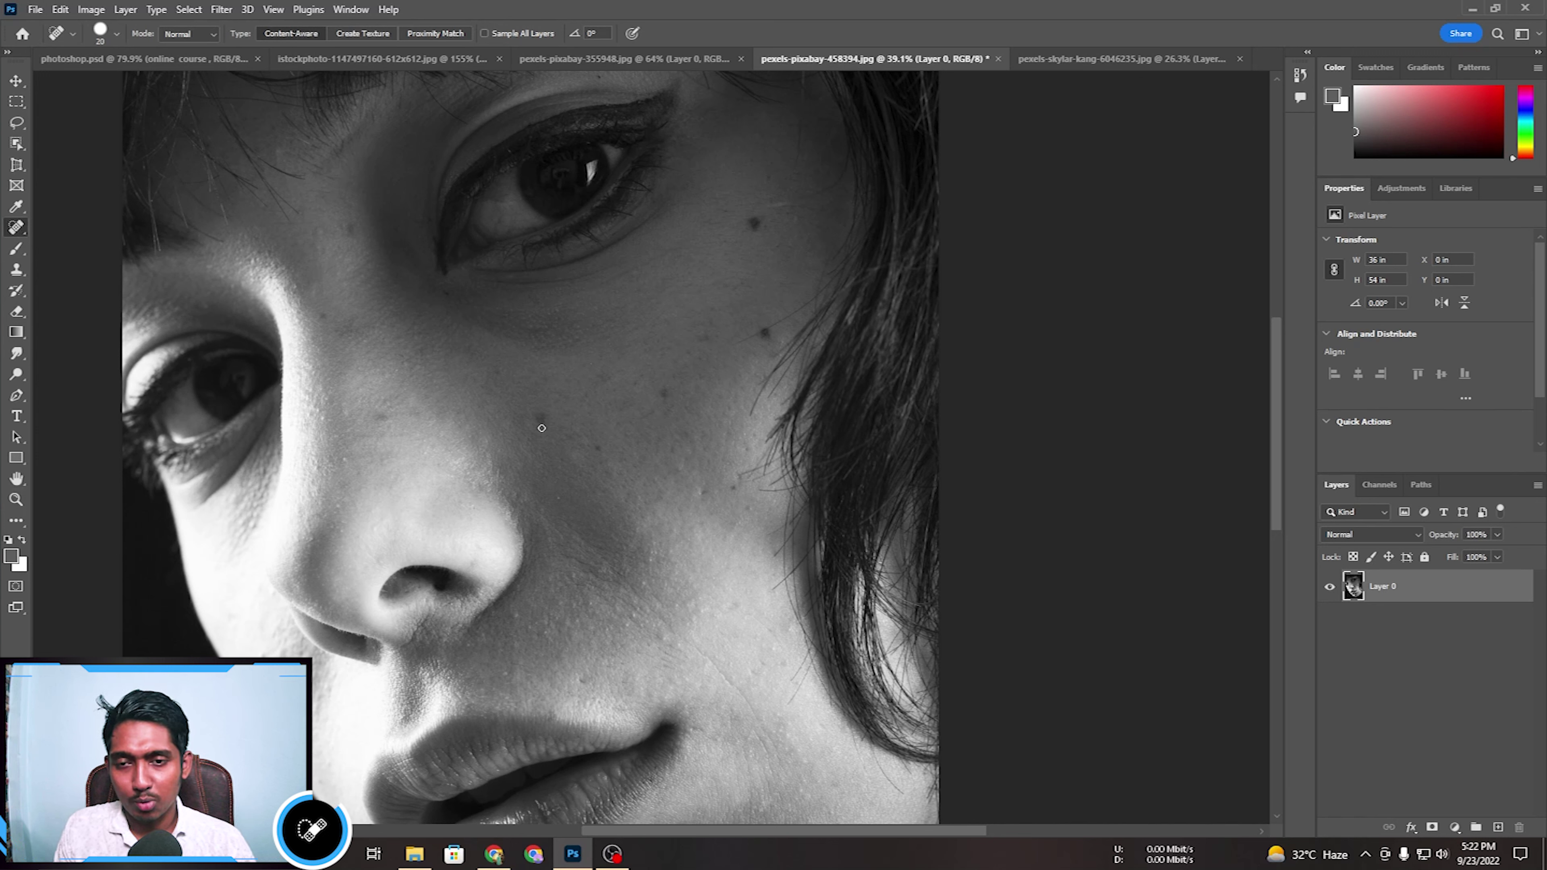
pyautogui.press(']')
pyautogui.press(']')
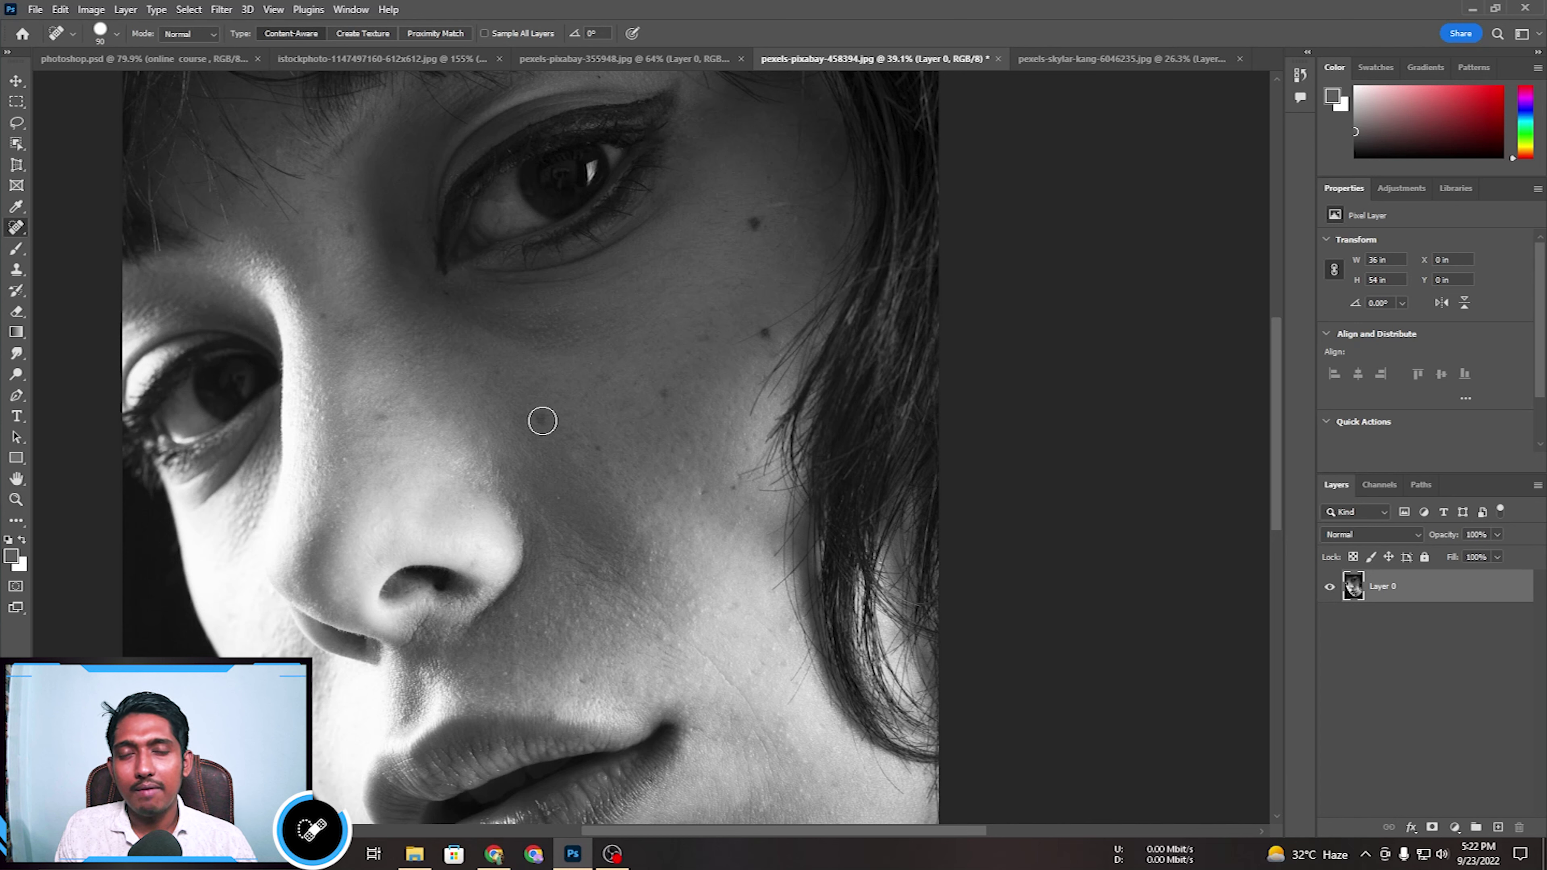
pyautogui.click(542, 421)
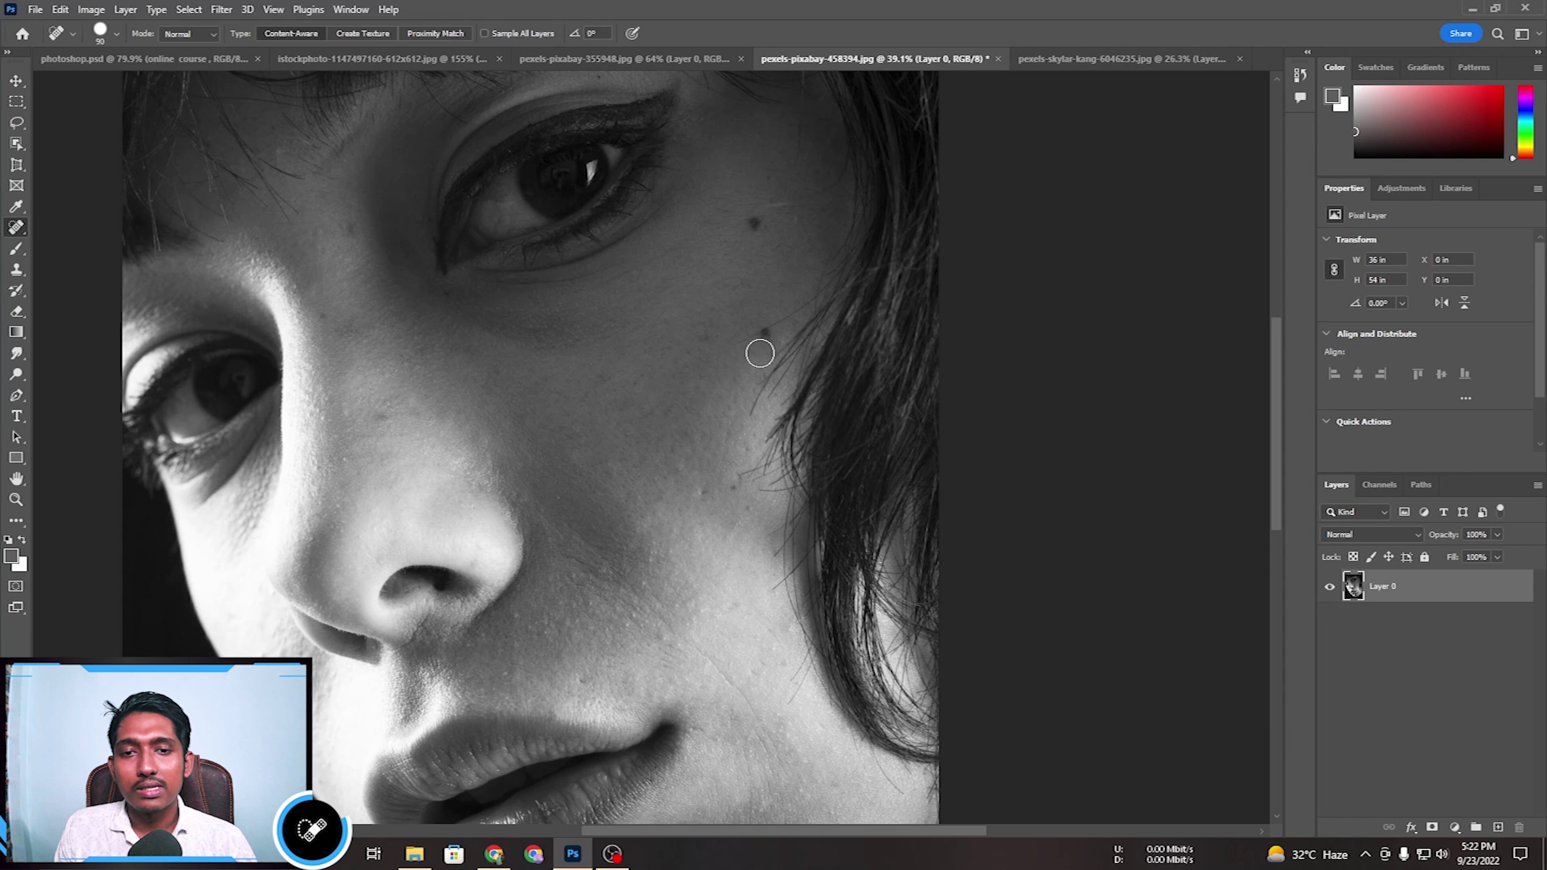
pyautogui.click(765, 333)
pyautogui.click(755, 225)
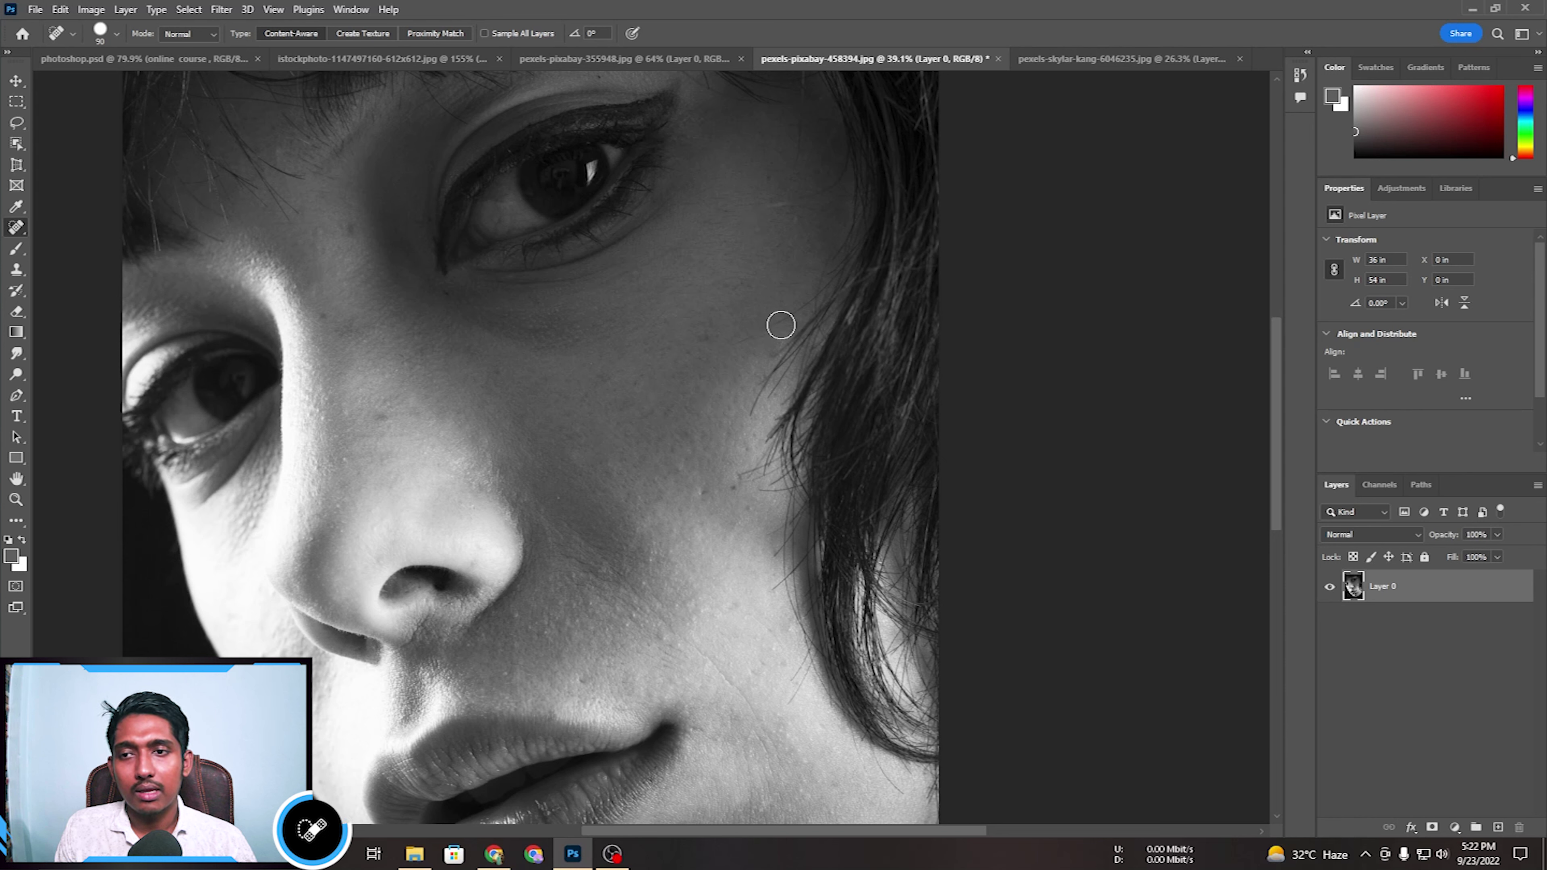
pyautogui.click(382, 411)
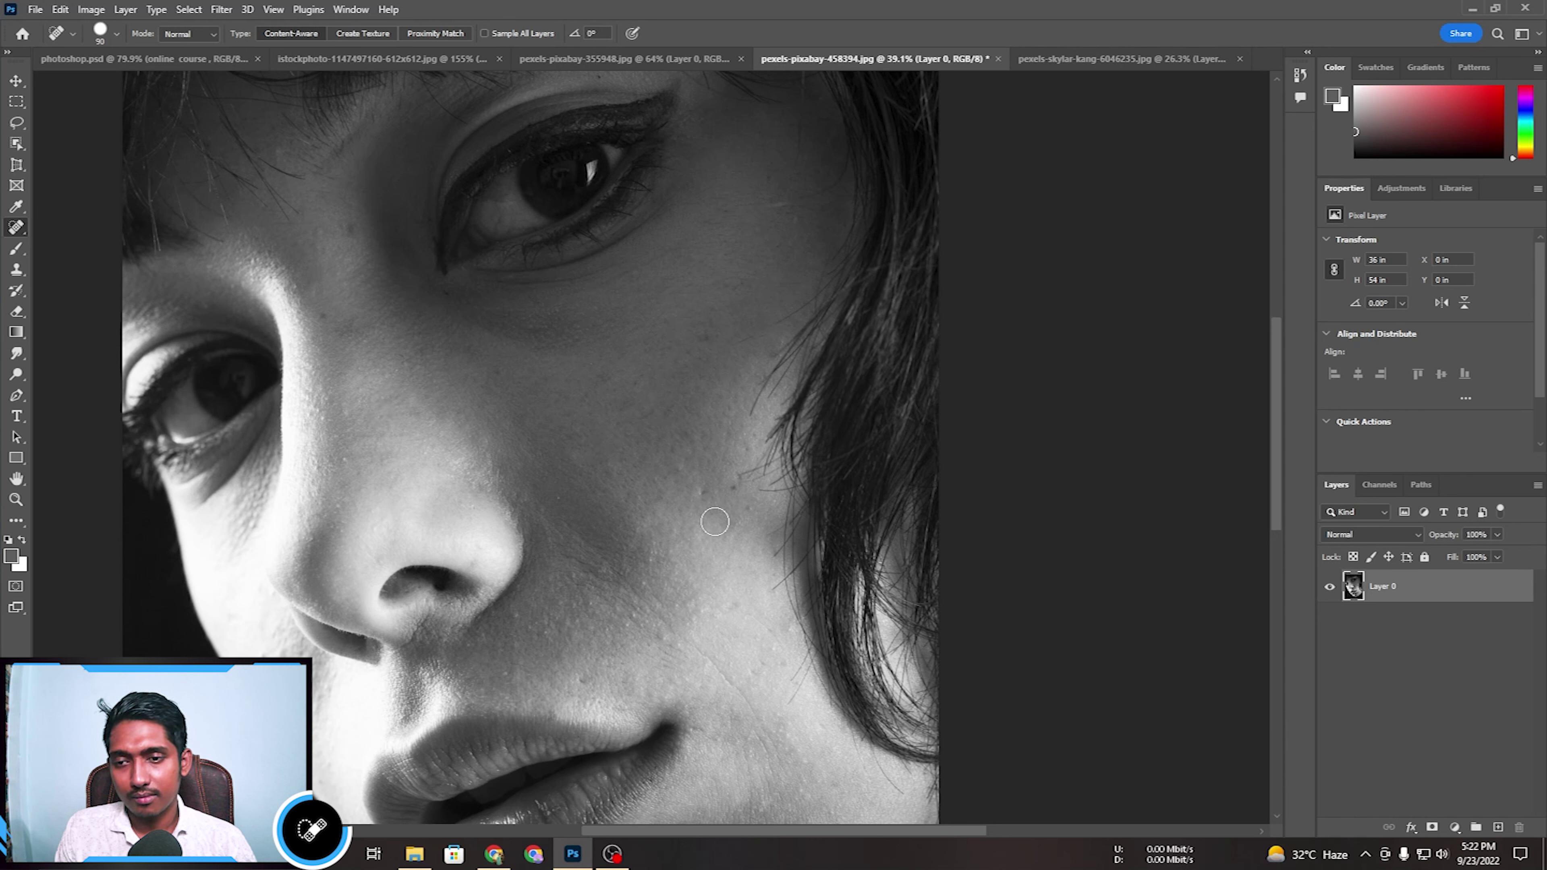
pyautogui.click(732, 500)
pyautogui.click(701, 493)
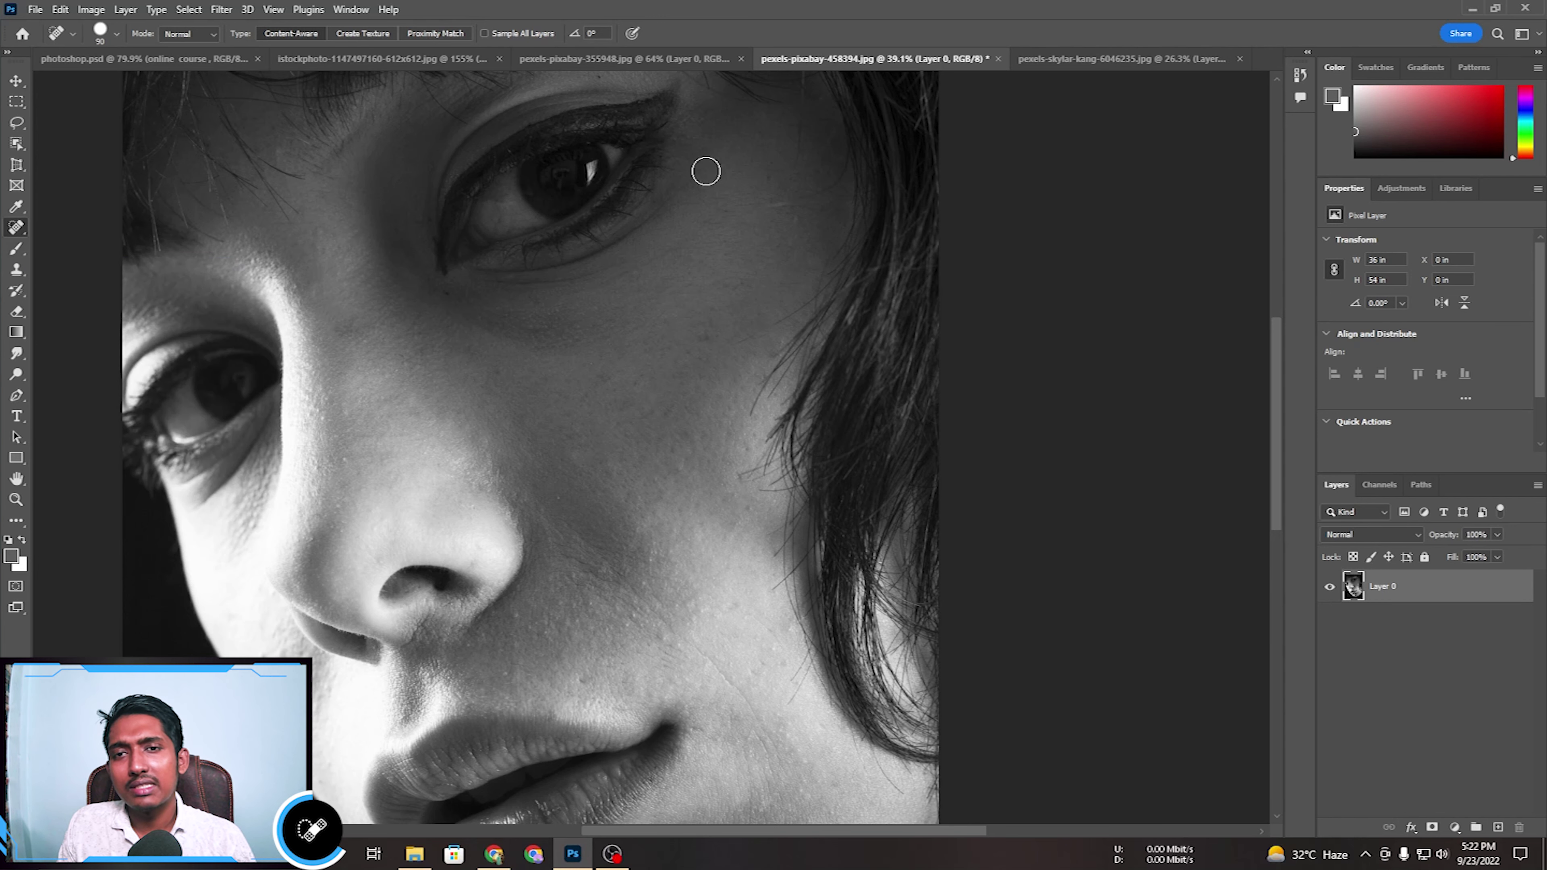
# Pan across the eye, nose and lips, then zoom out to show the whole face.
pyautogui.moveTo(704, 165); pyautogui.dragTo(695, 422)
pyautogui.moveTo(677, 505); pyautogui.dragTo(725, 142)
pyautogui.moveTo(684, 640); pyautogui.dragTo(788, 449)
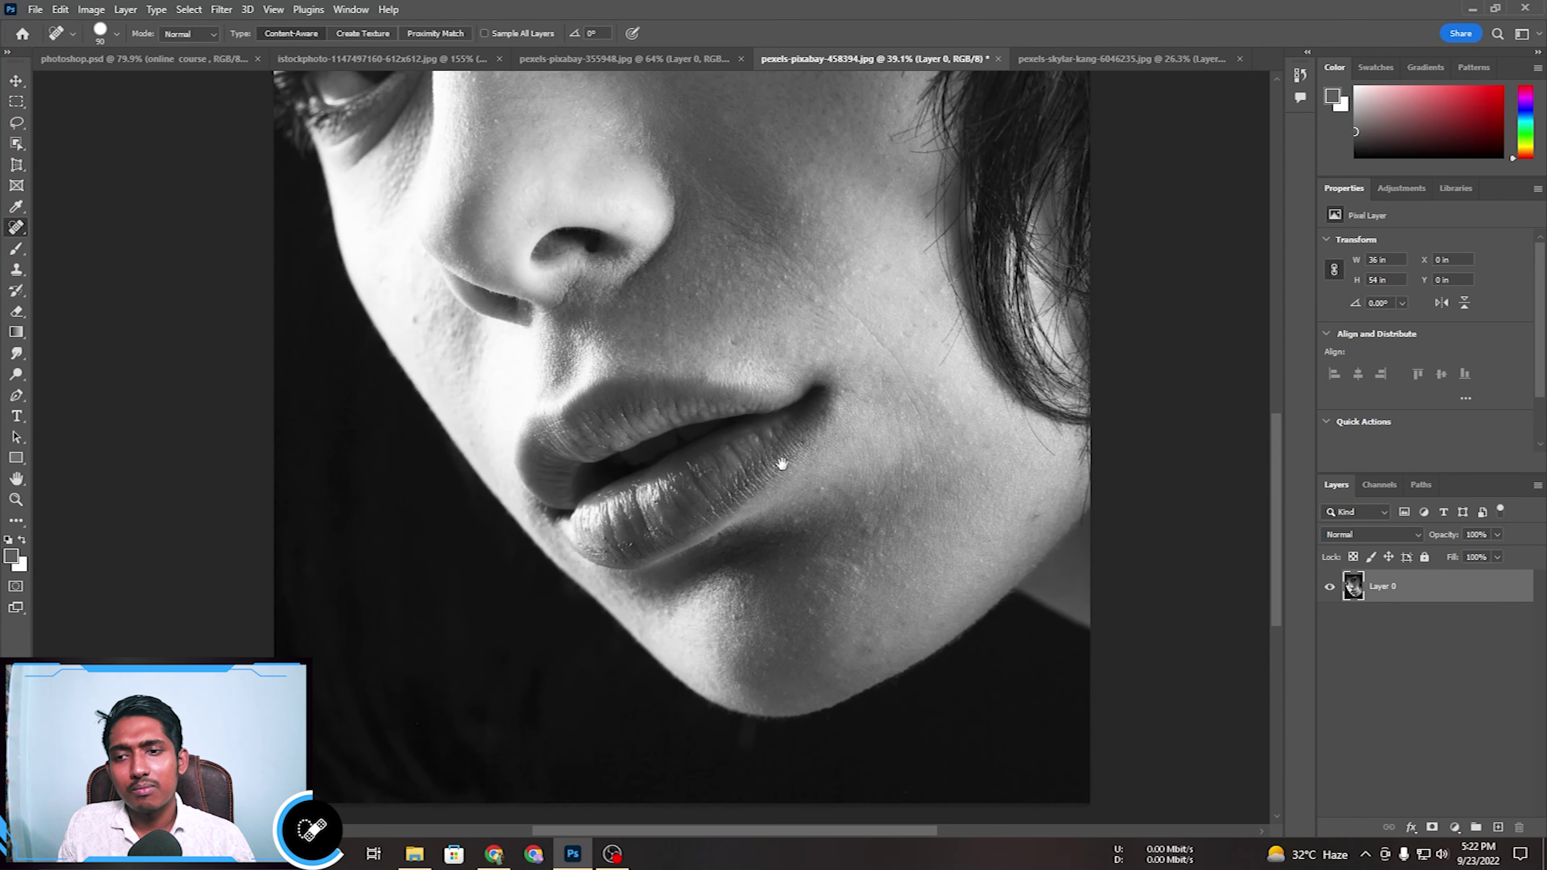
pyautogui.press('z')
pyautogui.scroll(-2, 889, 466)
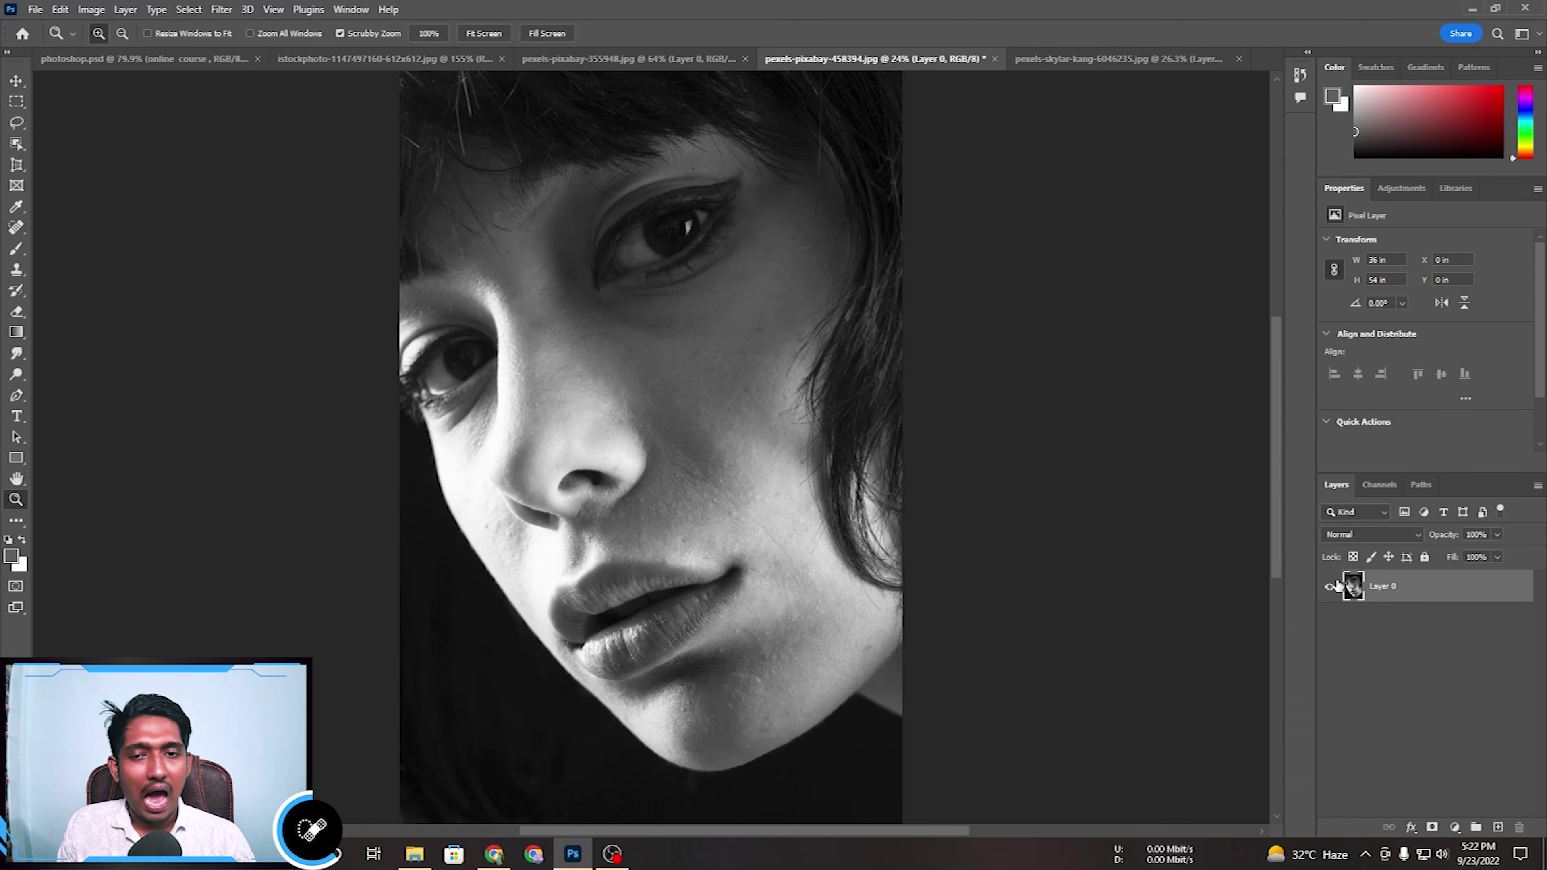
# Compare the portrait before and after healing in History, restore all healing steps, then close History.
pyautogui.click(1301, 74)
pyautogui.click(1301, 75)
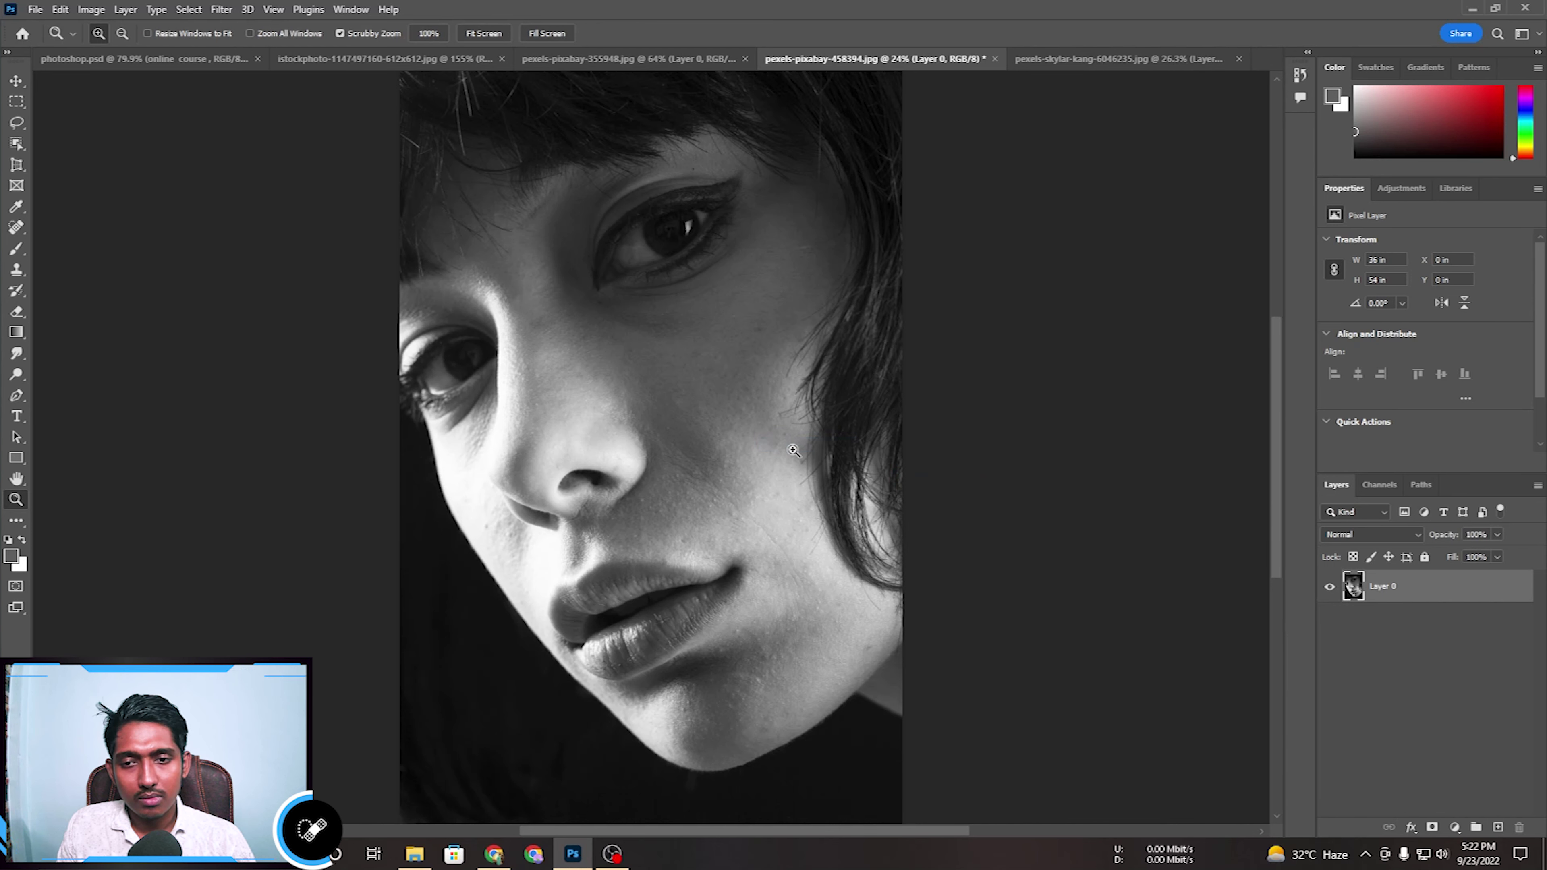
pyautogui.click(1300, 75)
pyautogui.click(1163, 213)
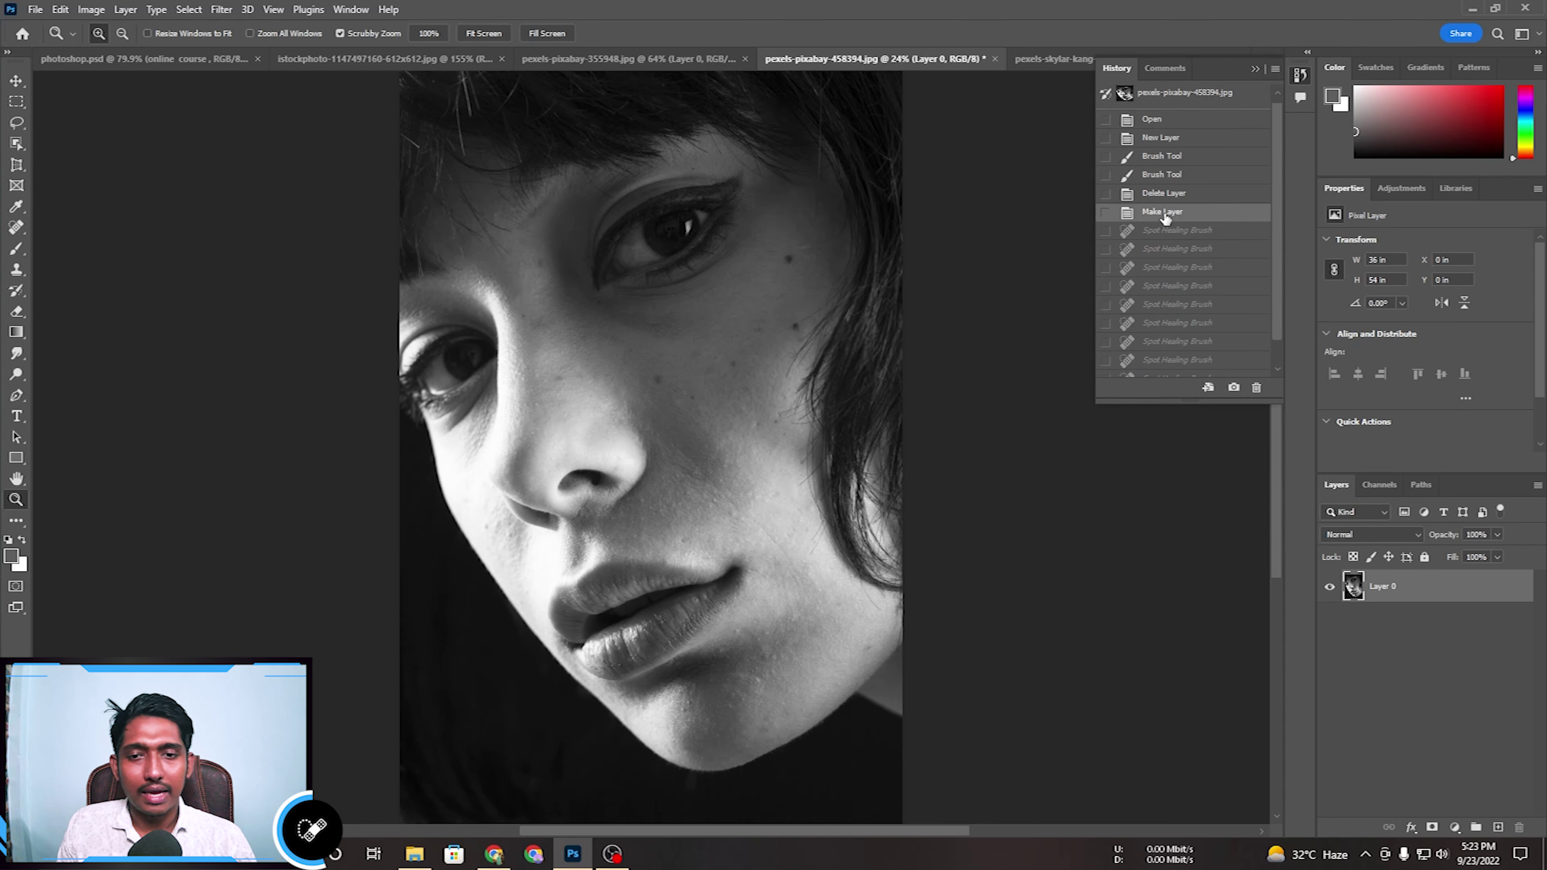
pyautogui.scroll(-1, 1165, 219)
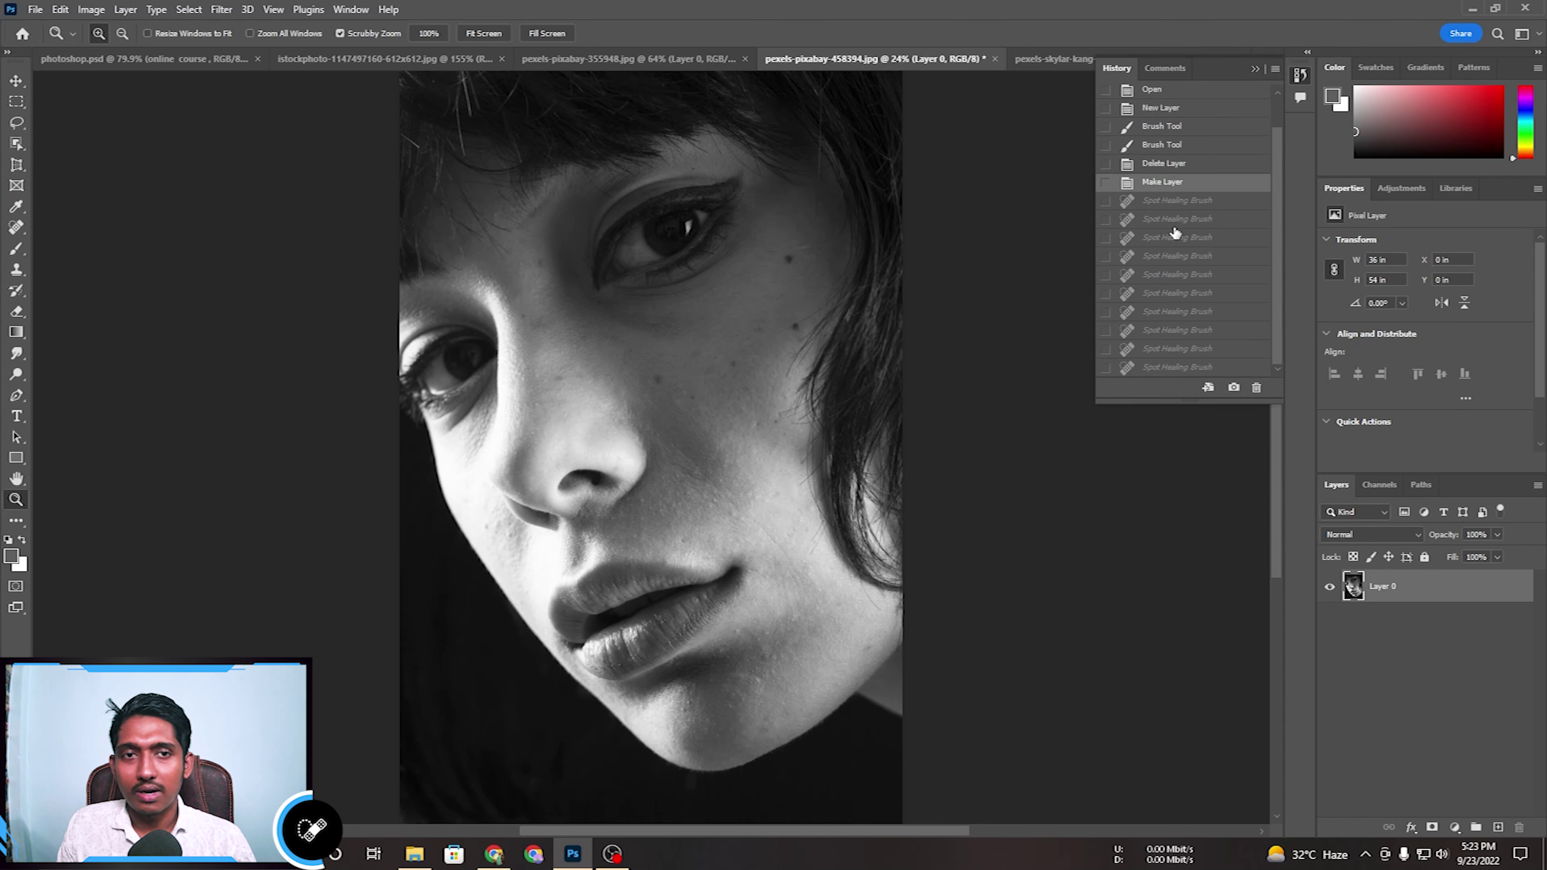
pyautogui.click(1186, 367)
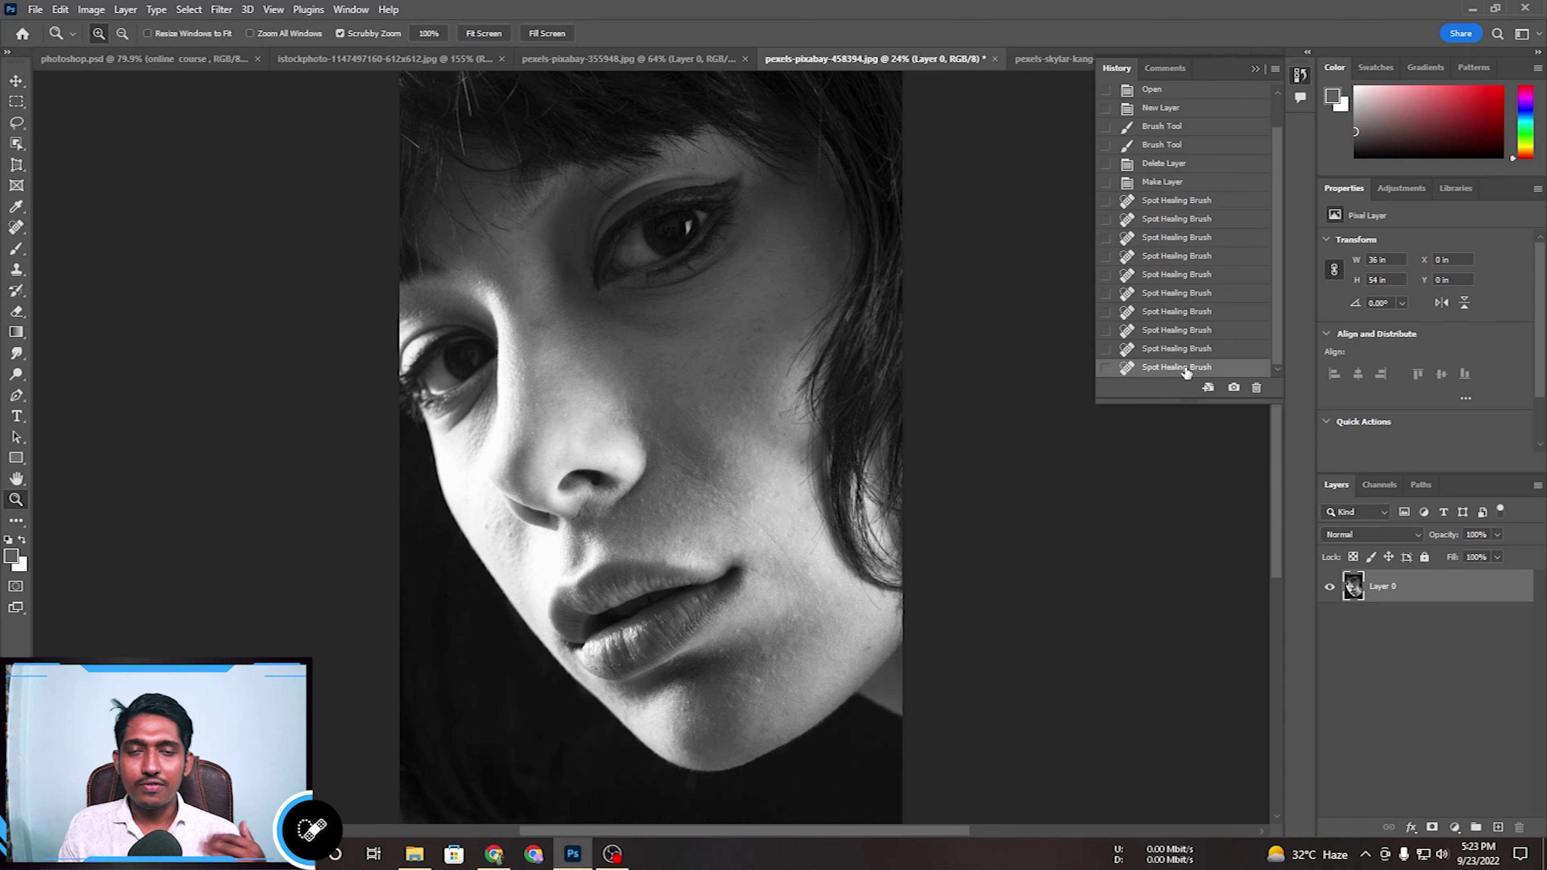
pyautogui.click(1251, 69)
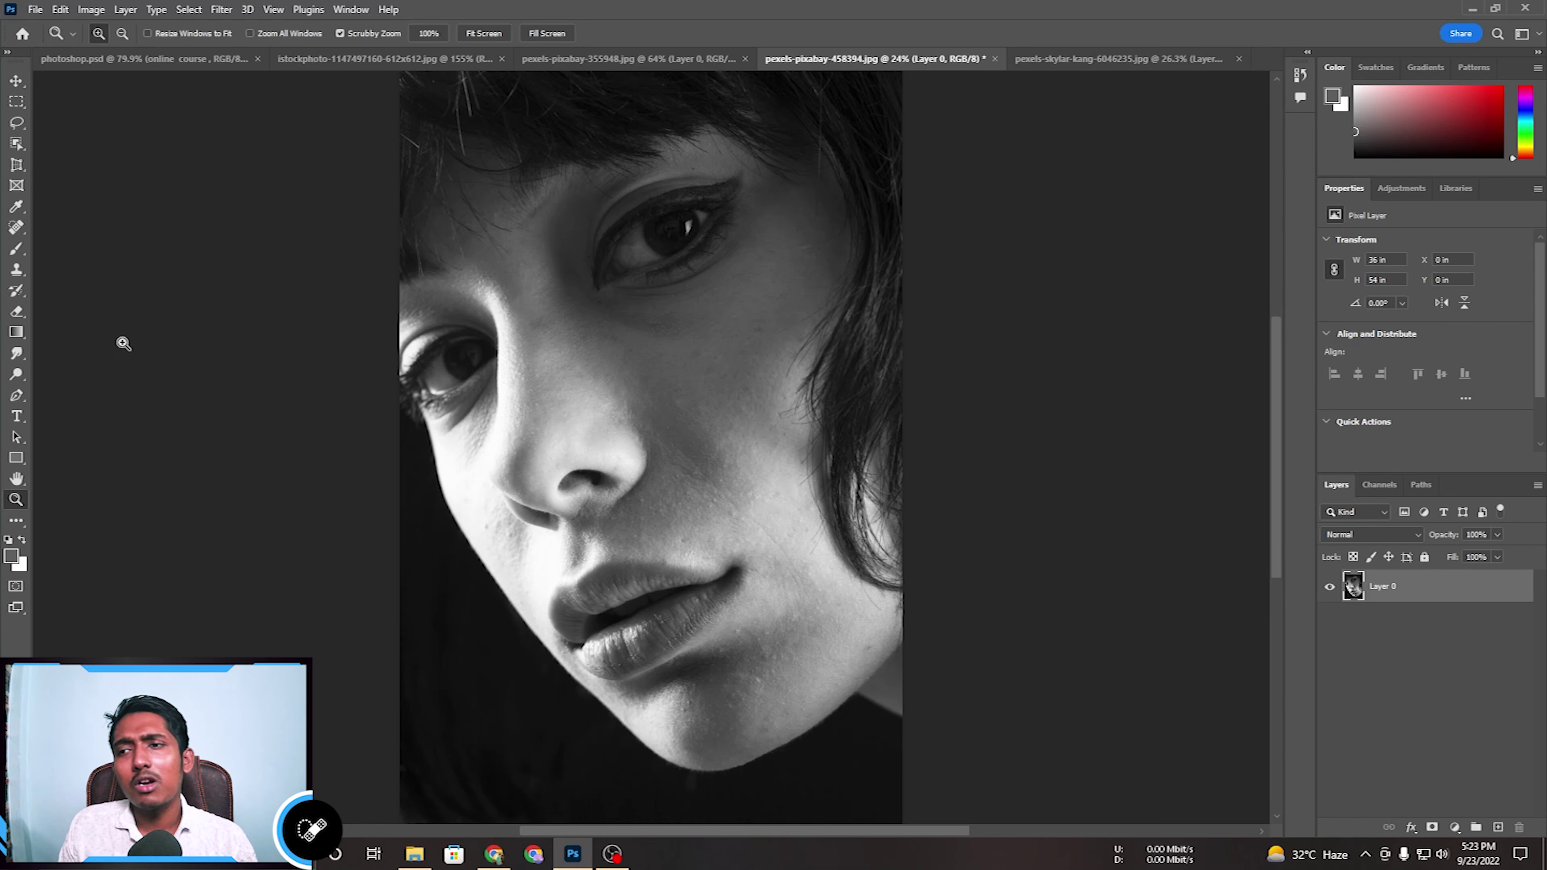
pyautogui.click(17, 229)
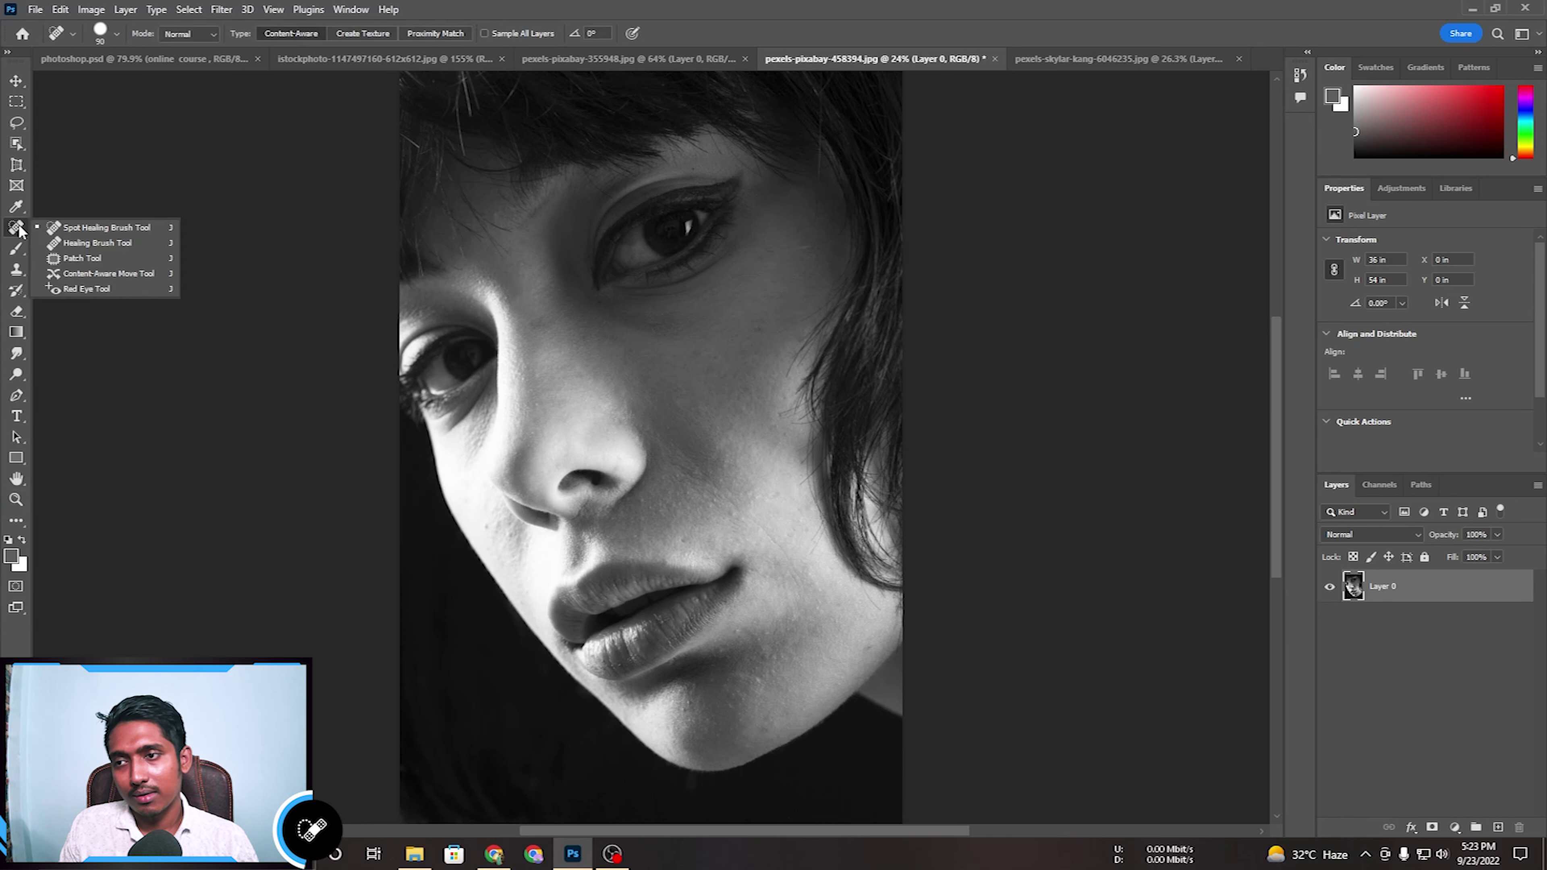
# Select the Patch Tool, zoom in on the woman's cheek, and switch to the boot image.
pyautogui.click(96, 257)
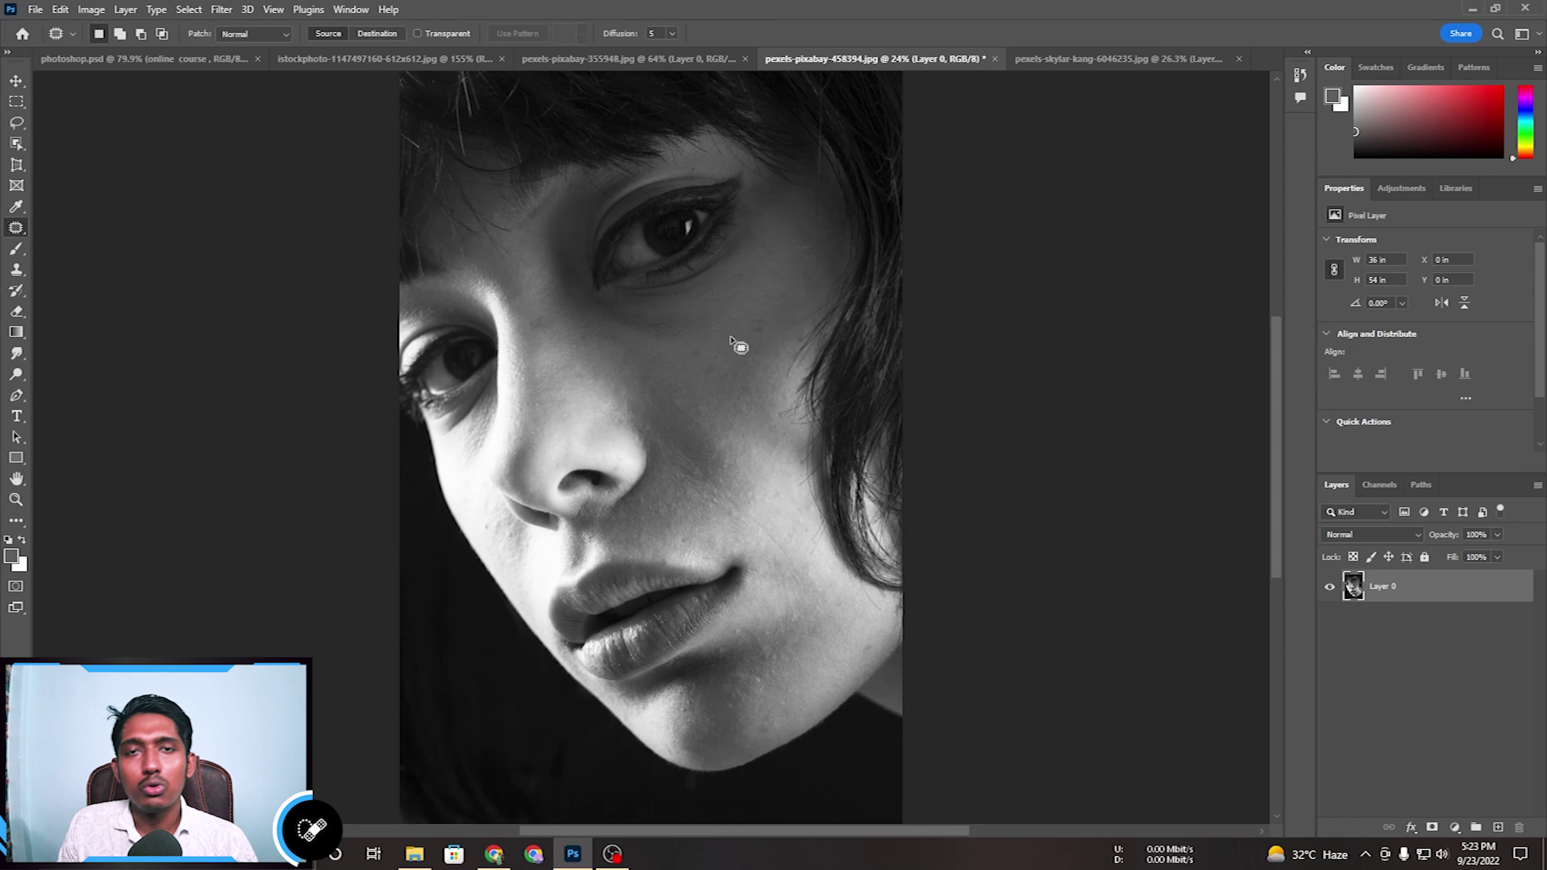
pyautogui.hotkey('shift', 'j')
pyautogui.press('z')
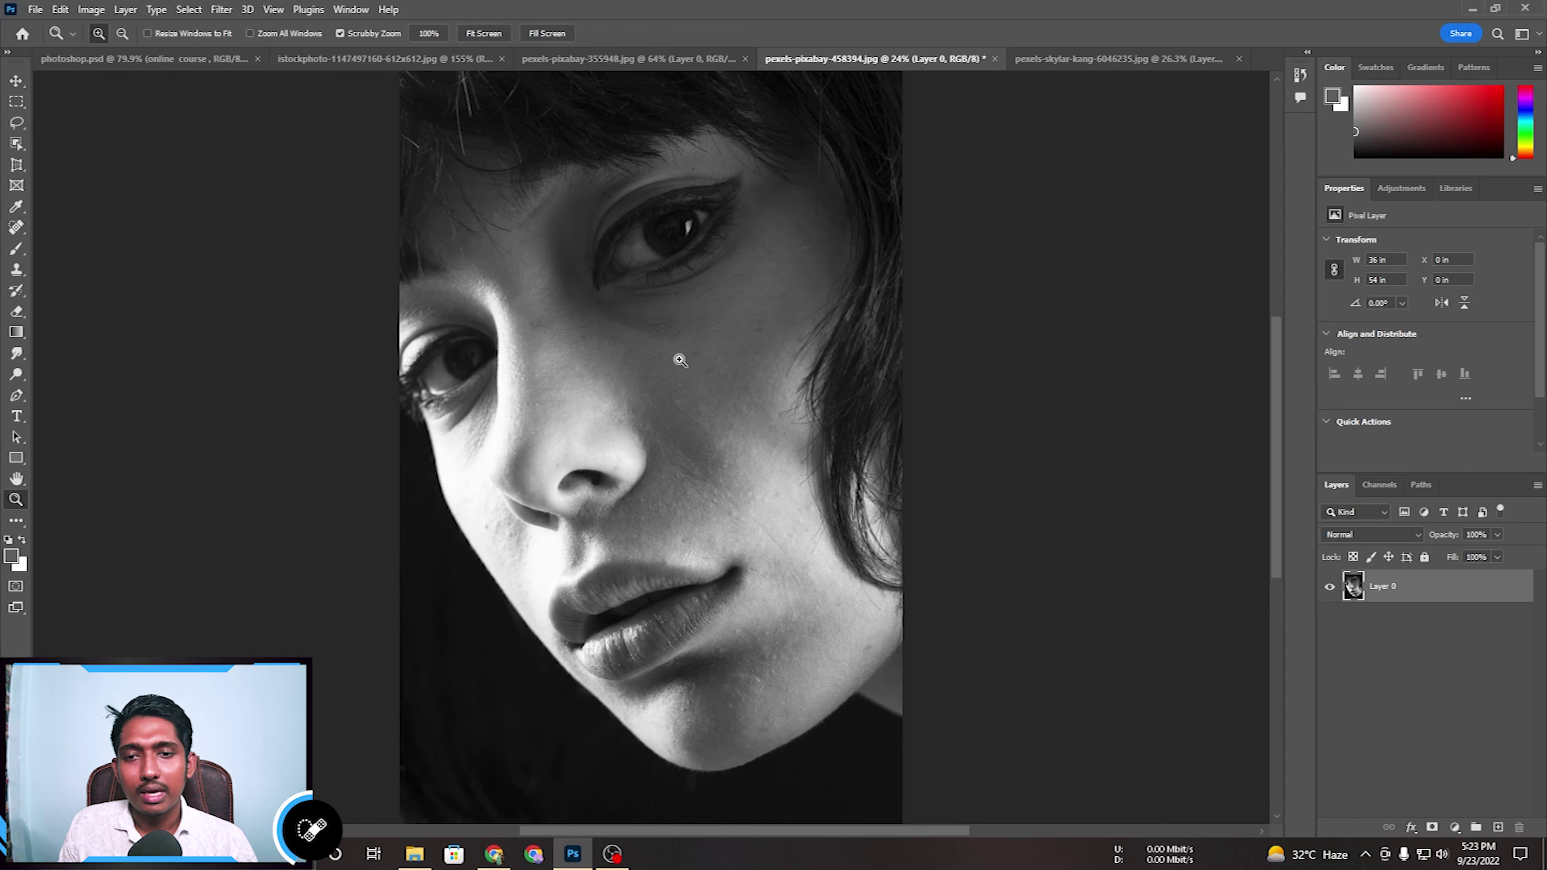
pyautogui.moveTo(680, 346); pyautogui.dragTo(737, 399)
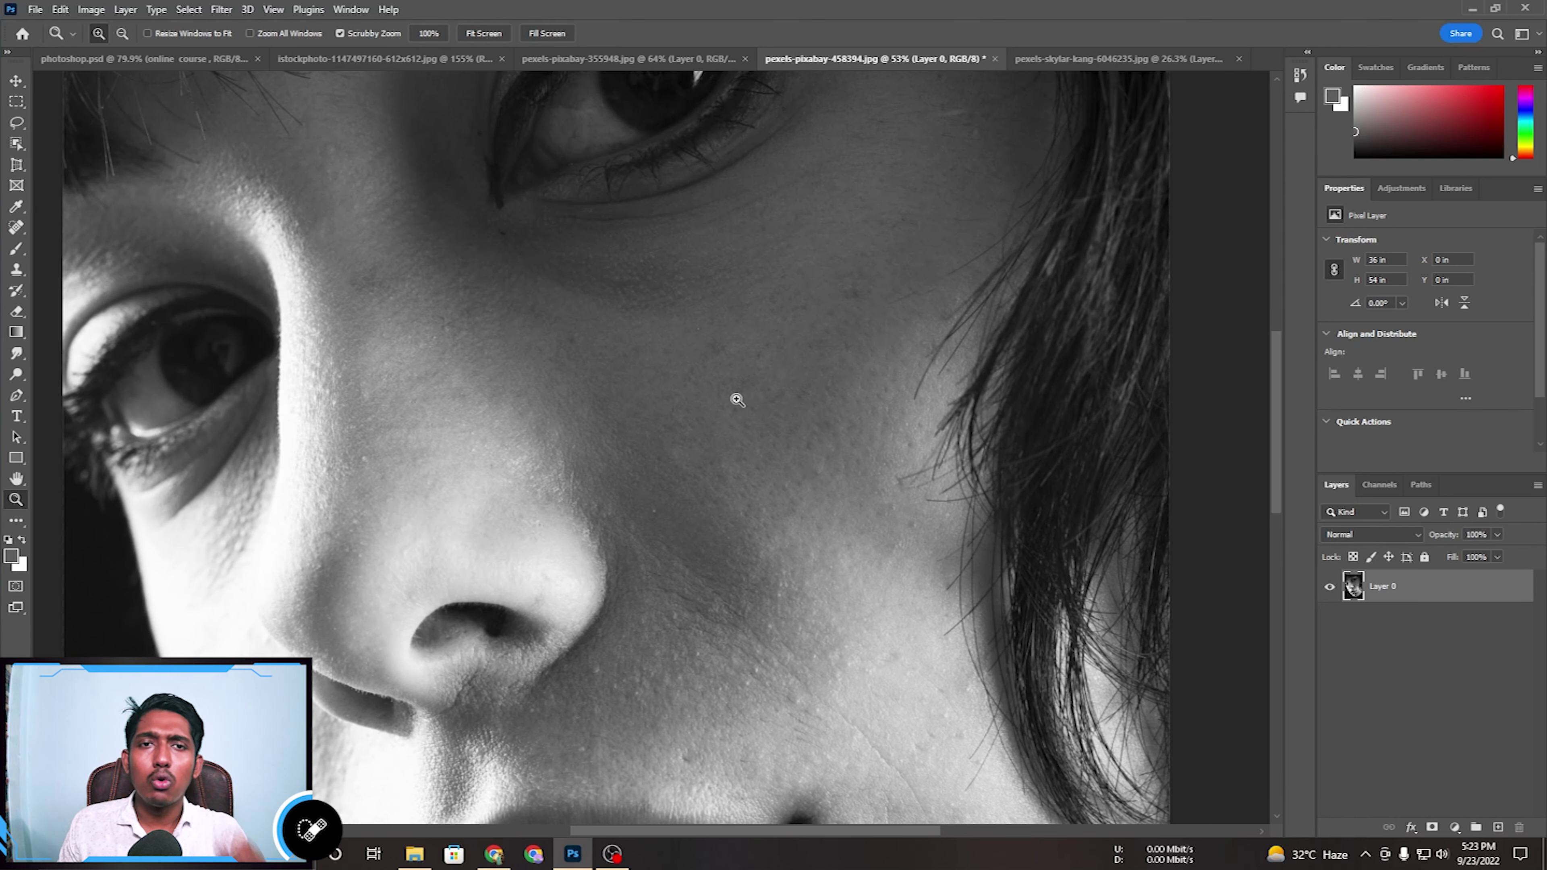
pyautogui.click(1115, 59)
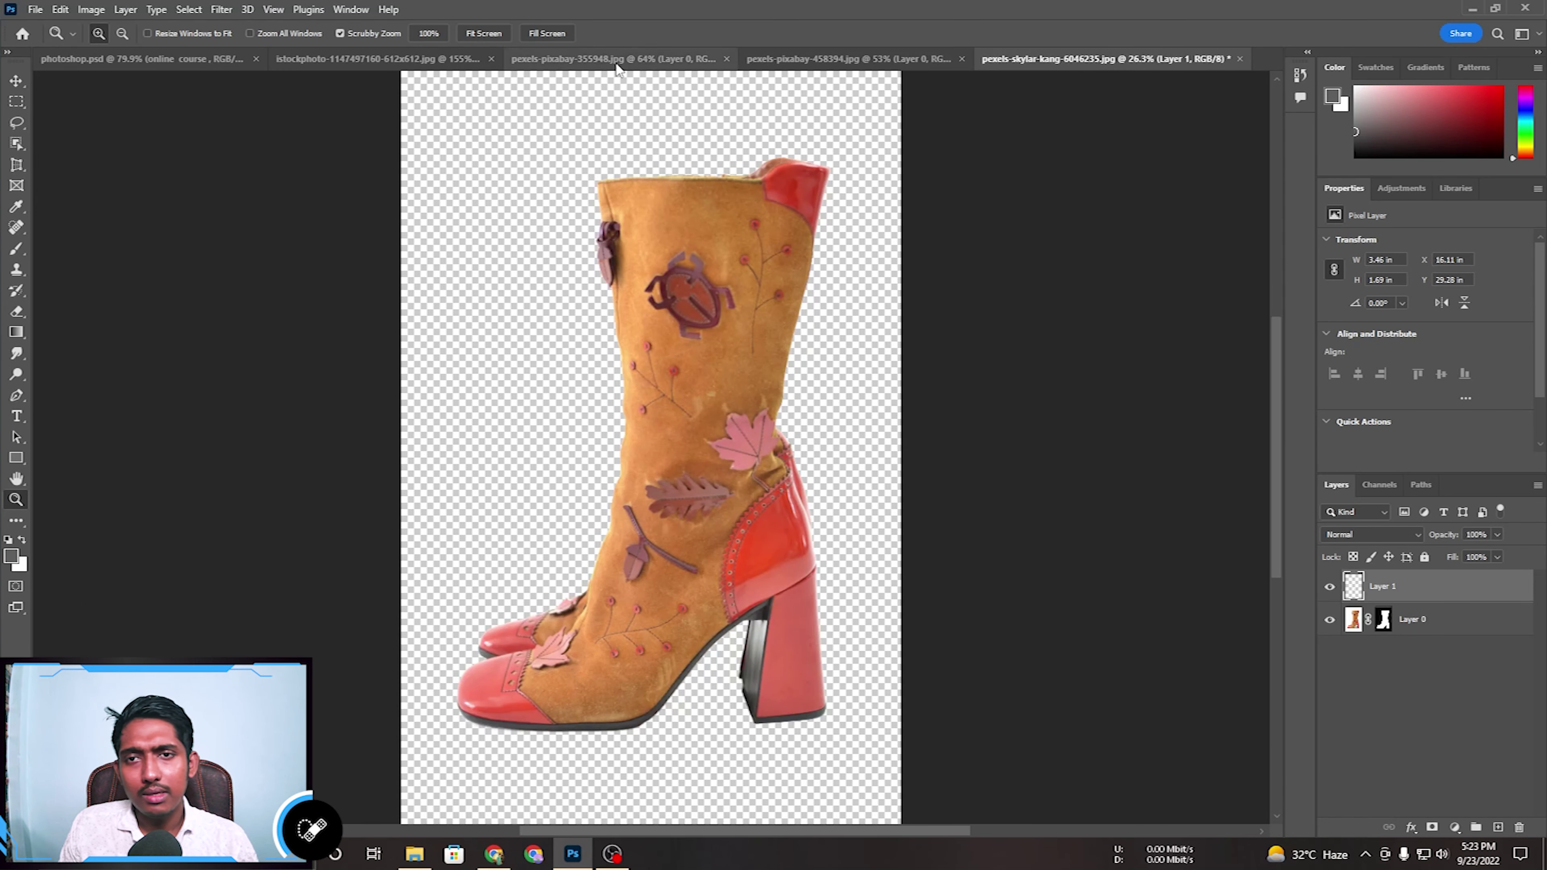
# On the lightbulb image, patch the left chalk dash with blank board using the Patch Tool.
pyautogui.click(633, 58)
pyautogui.moveTo(16, 227); pyautogui.dragTo(105, 268)
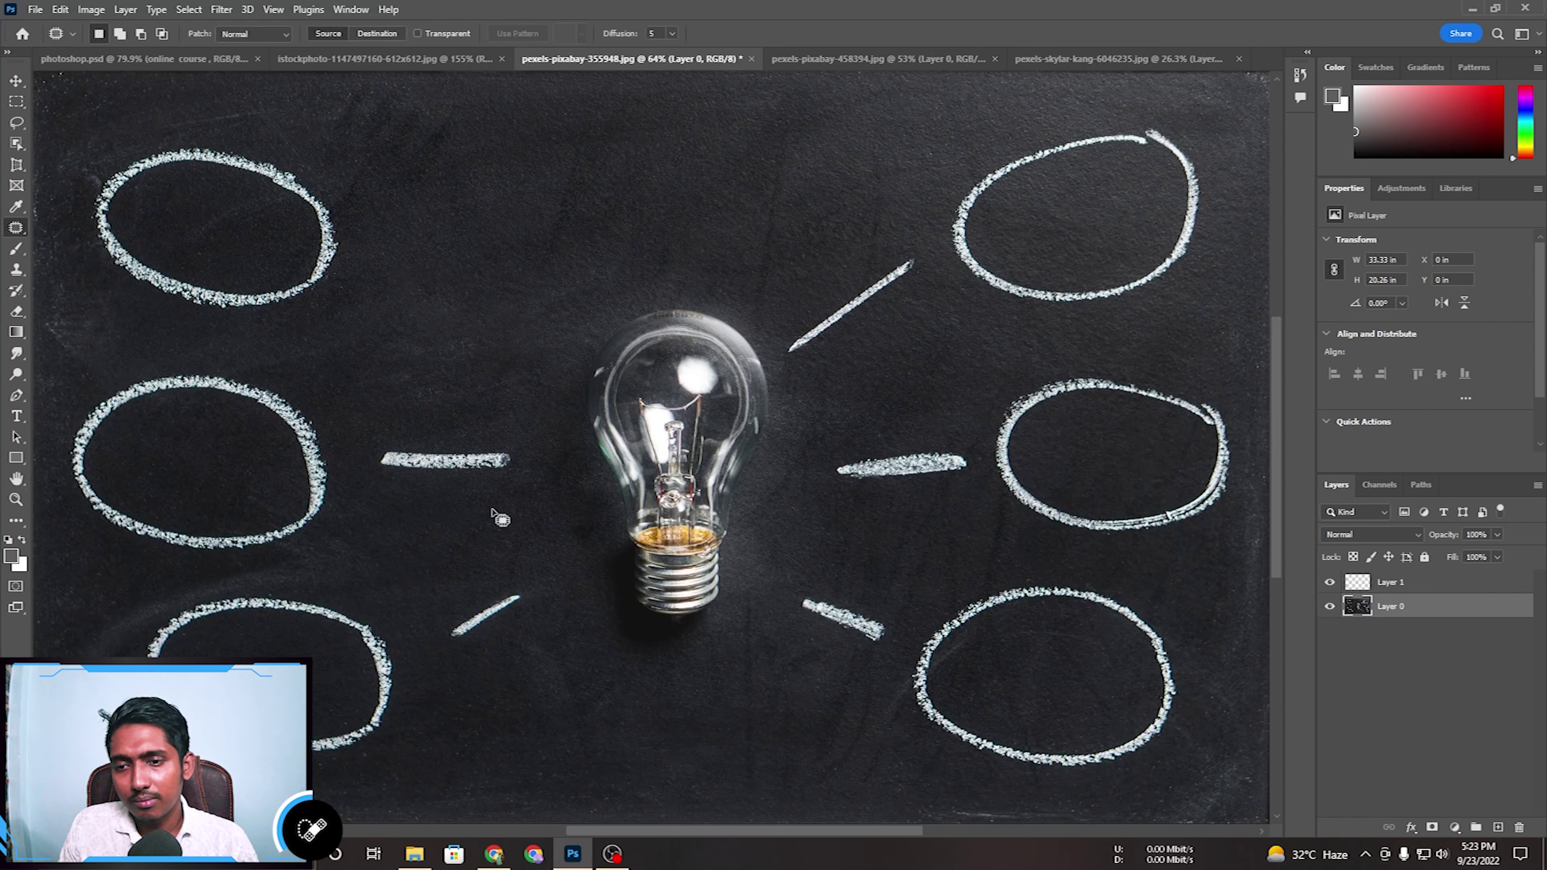
pyautogui.moveTo(524, 458)
pyautogui.mouseDown()
pyautogui.moveTo(491, 487)
pyautogui.moveTo(390, 485)
pyautogui.moveTo(364, 446)
pyautogui.moveTo(536, 449)
pyautogui.moveTo(522, 468)
pyautogui.mouseUp()
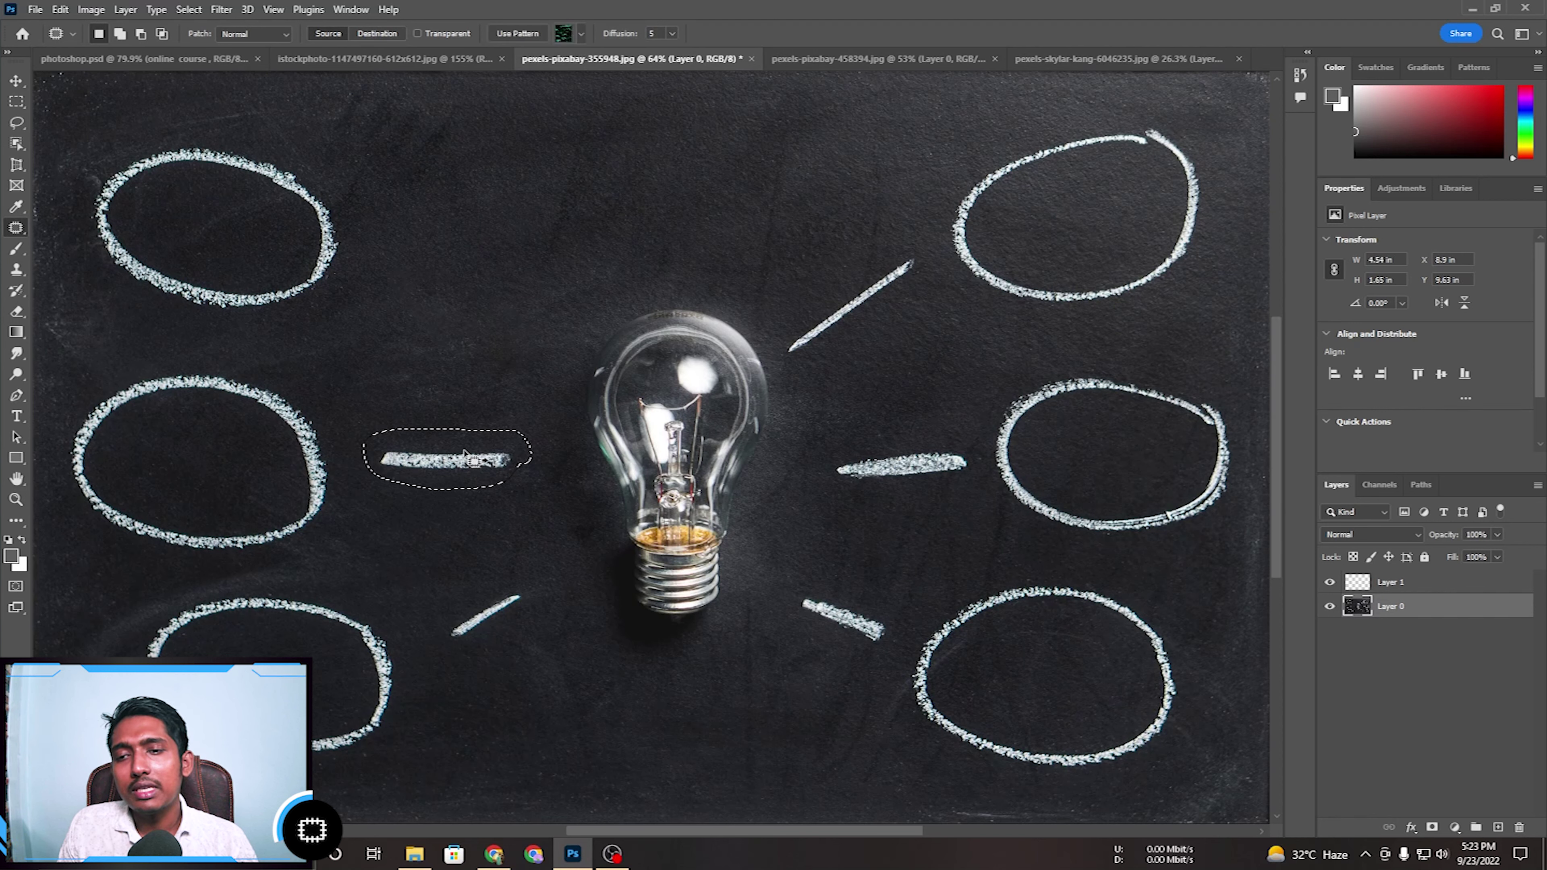
pyautogui.moveTo(466, 454); pyautogui.dragTo(966, 109)
# Deselect and undo the patch to bring the chalk dash back, keeping the Patch Tool active.
pyautogui.hotkey('ctrl', 'd')
pyautogui.hotkey('ctrl', 'z')
pyautogui.hotkey('ctrl', 'z')
pyautogui.hotkey('ctrl', 'z')
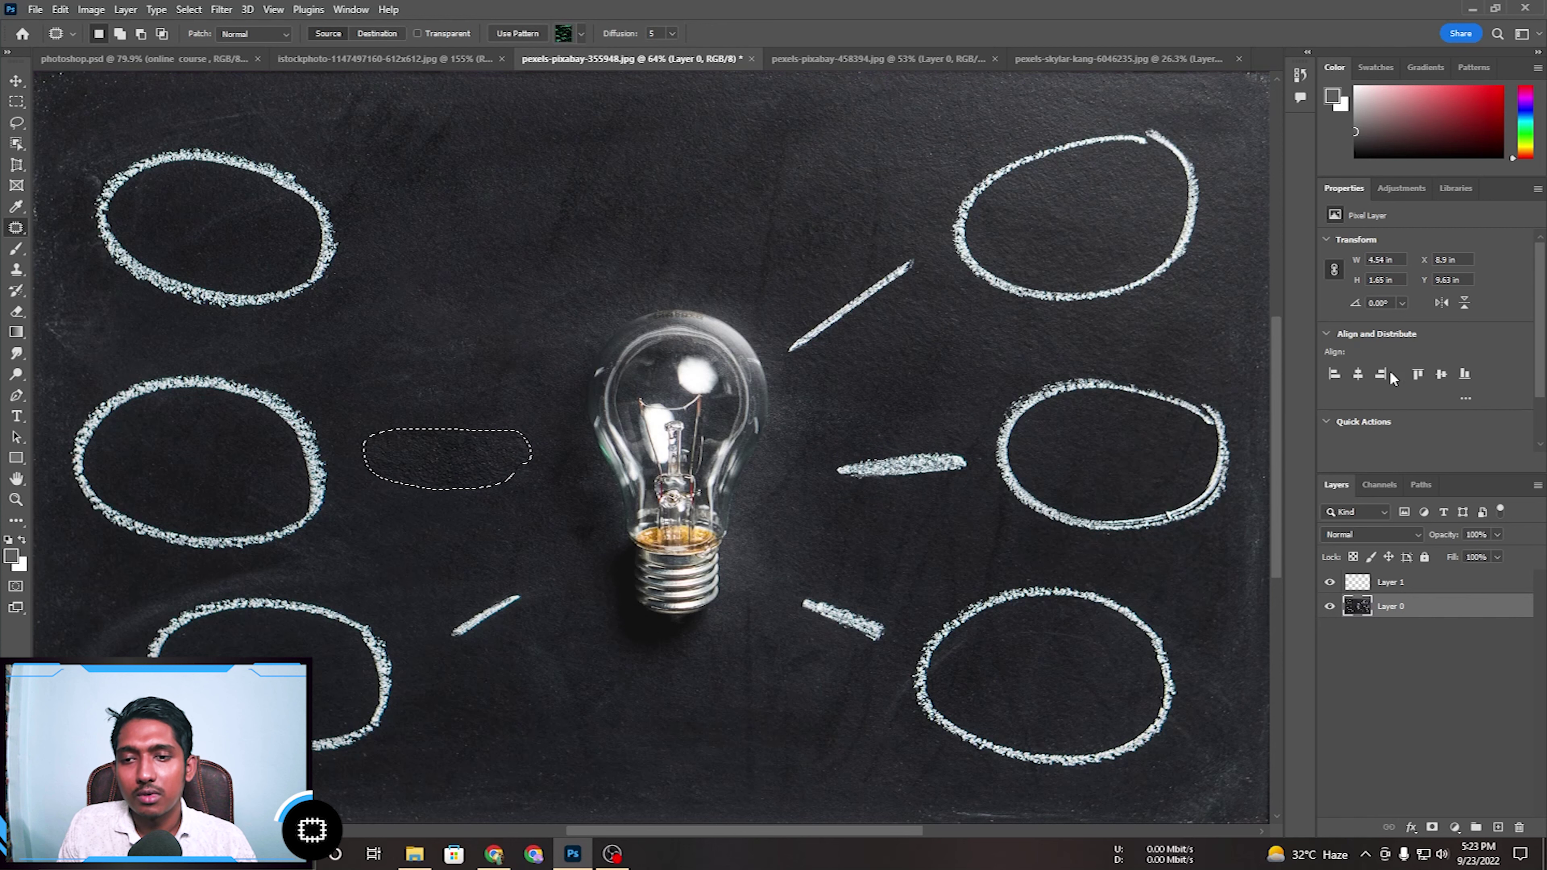
pyautogui.rightClick(13, 229)
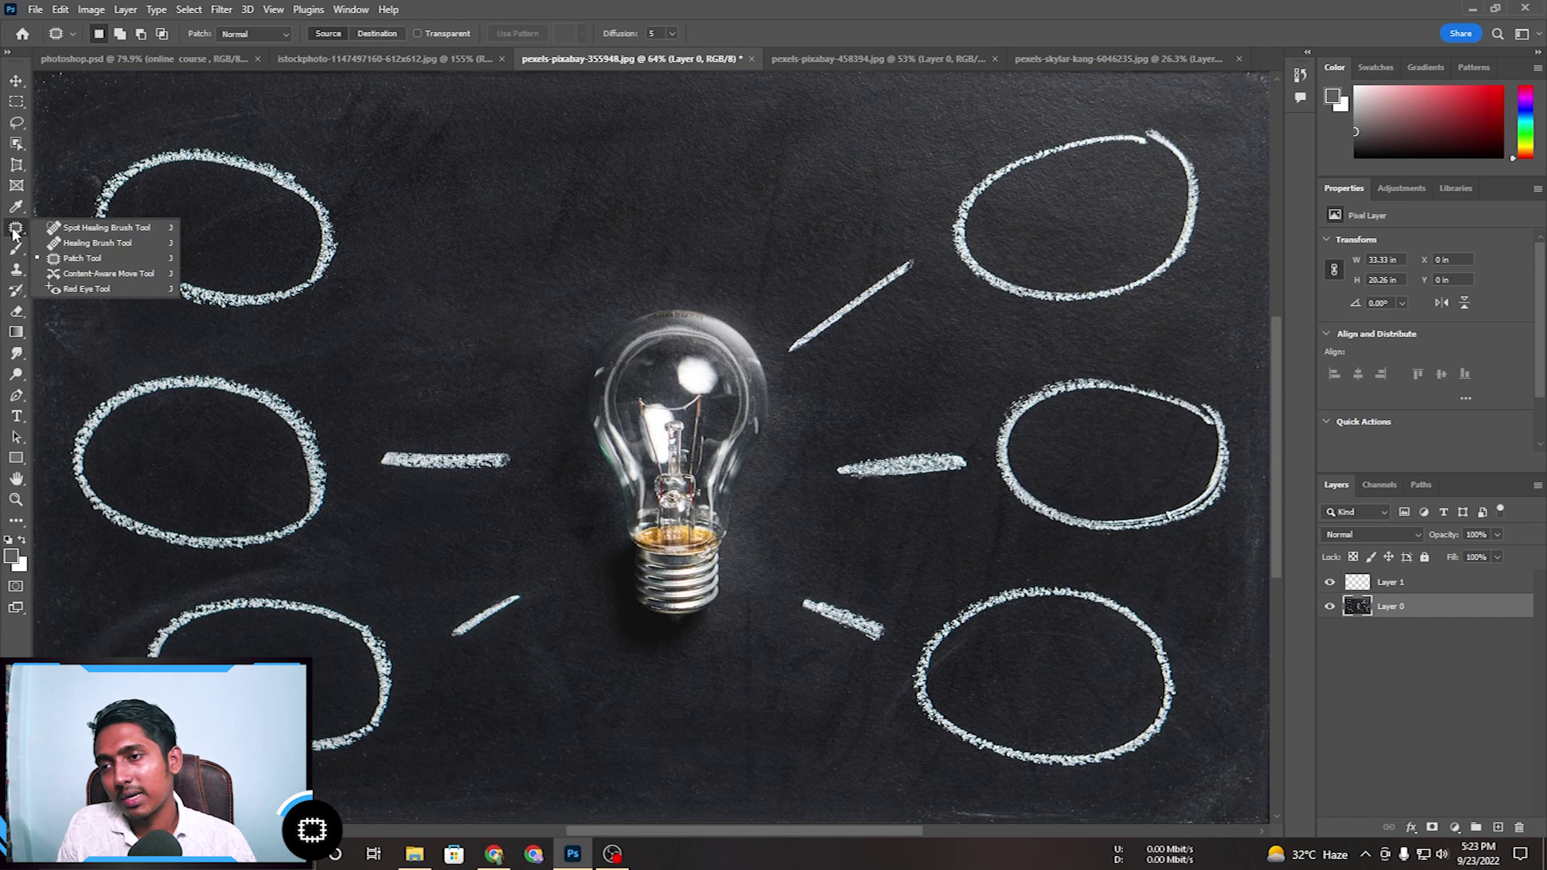
pyautogui.click(13, 231)
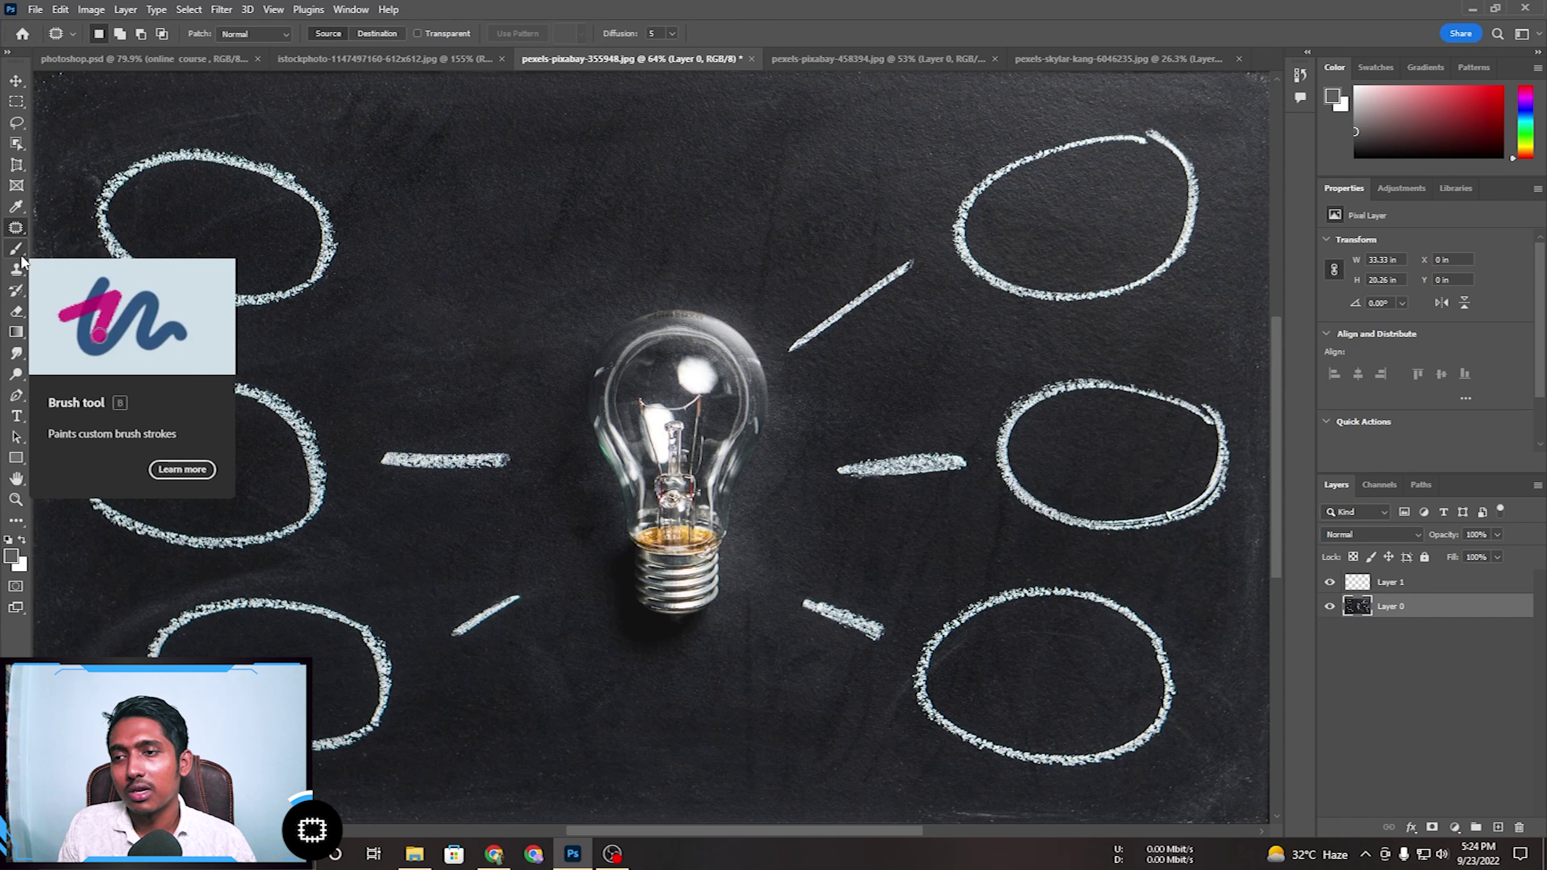
# Choose the Soft Round brush from General Brushes and return to the woman's face close-up.
pyautogui.click(22, 262)
pyautogui.click(101, 35)
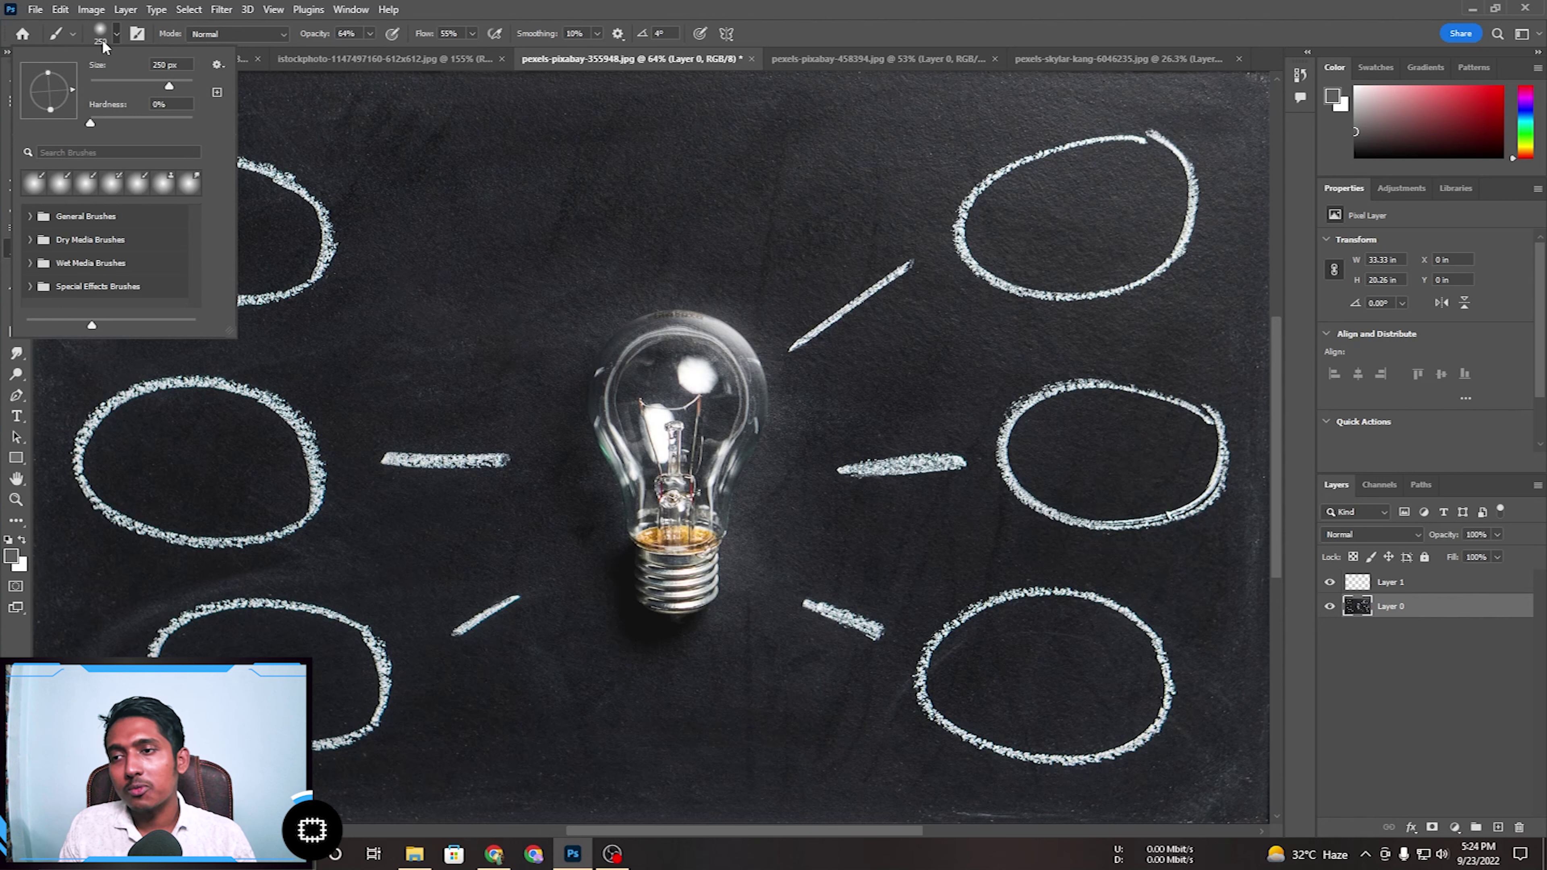
pyautogui.click(32, 217)
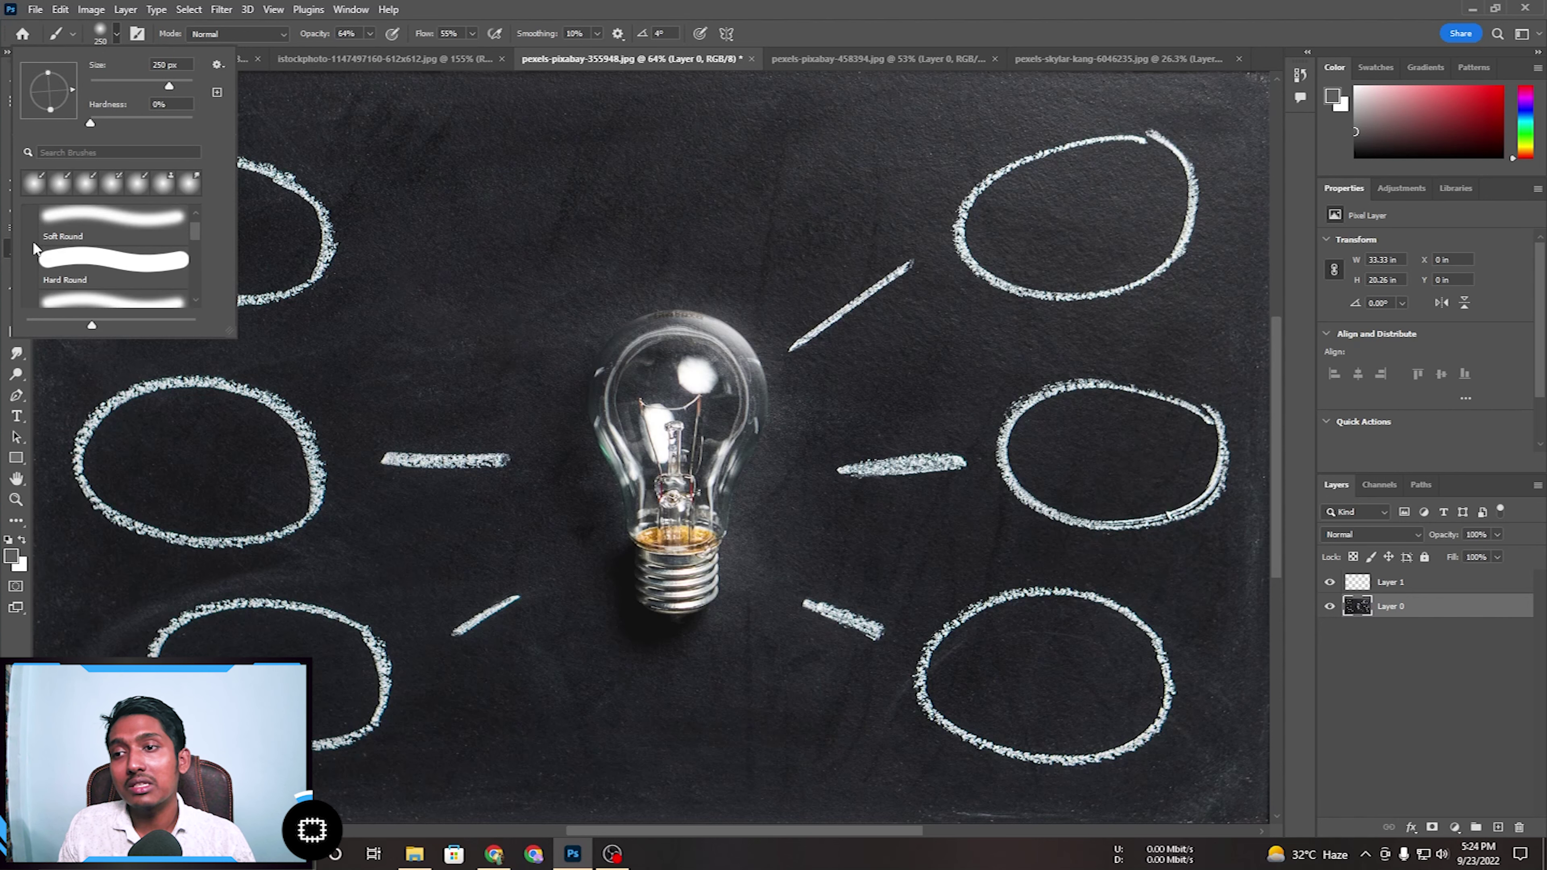
pyautogui.click(86, 262)
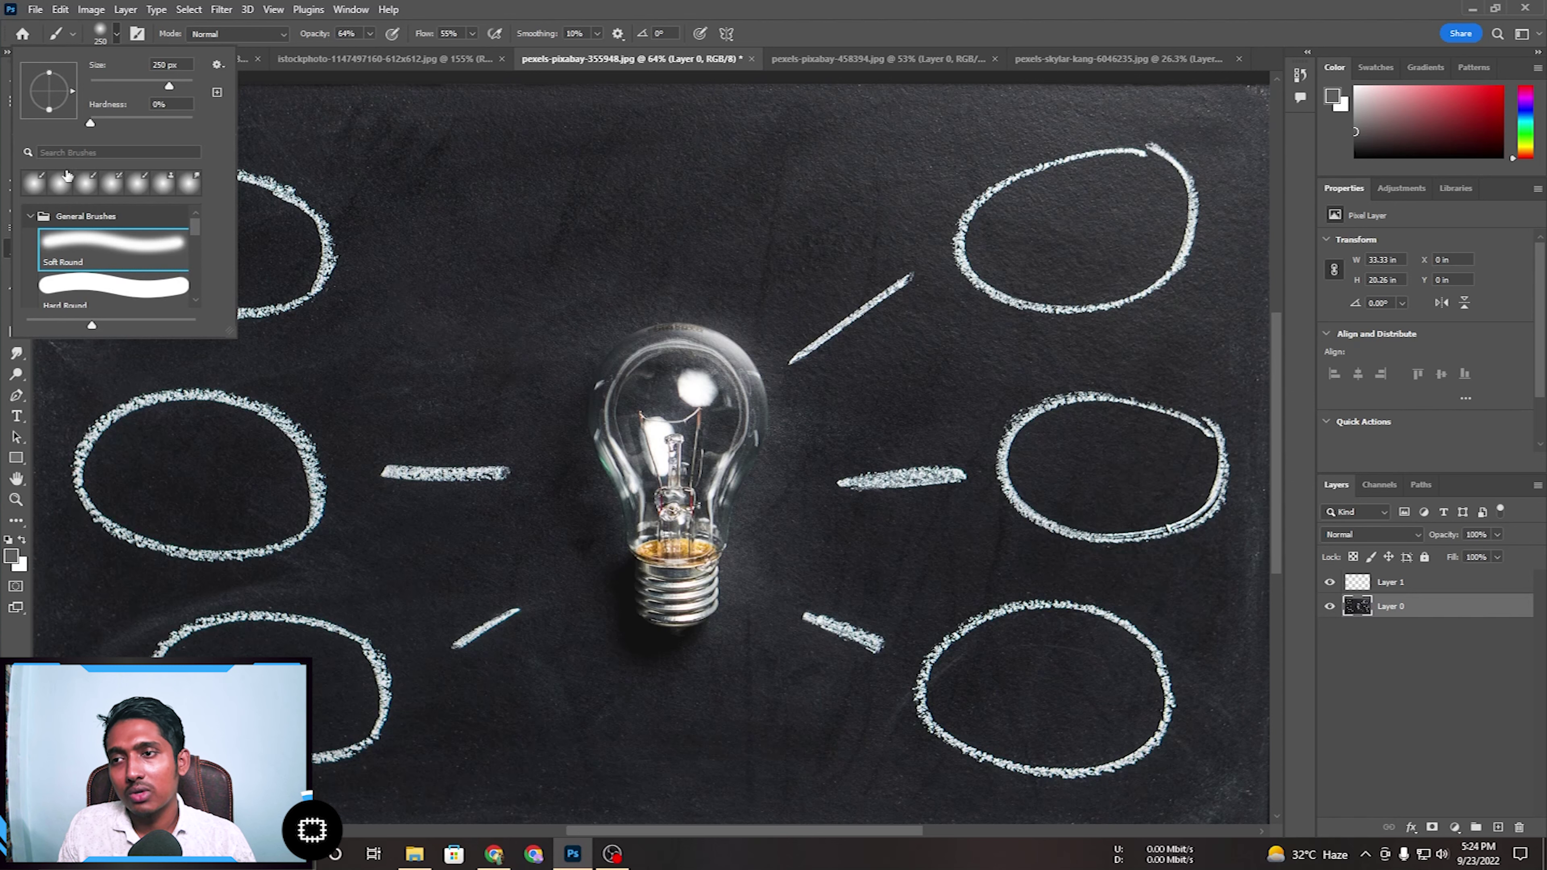
pyautogui.click(875, 18)
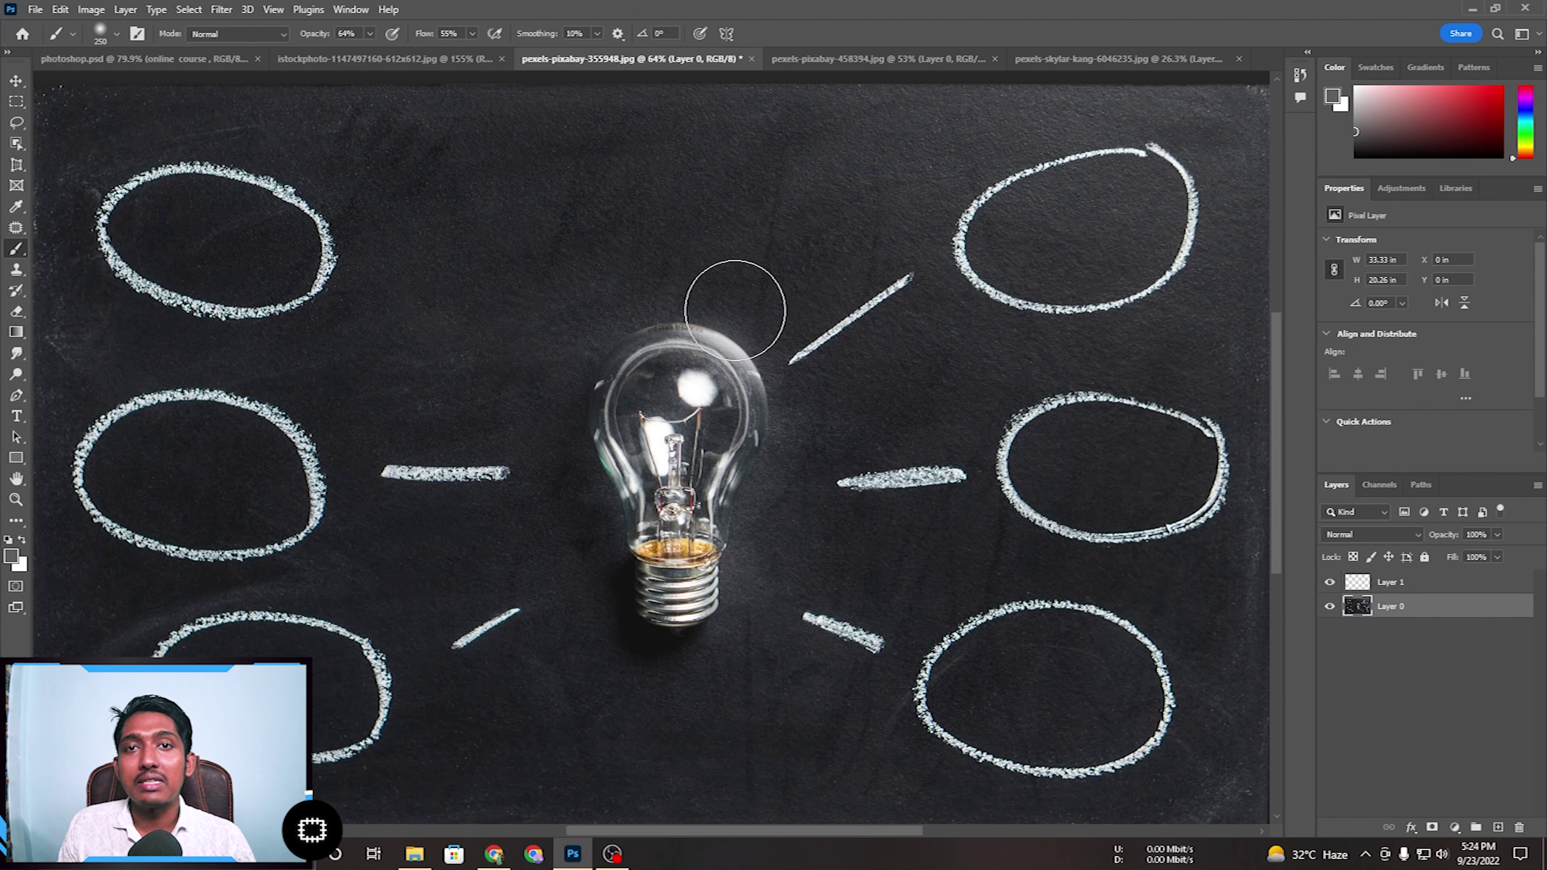
pyautogui.click(787, 56)
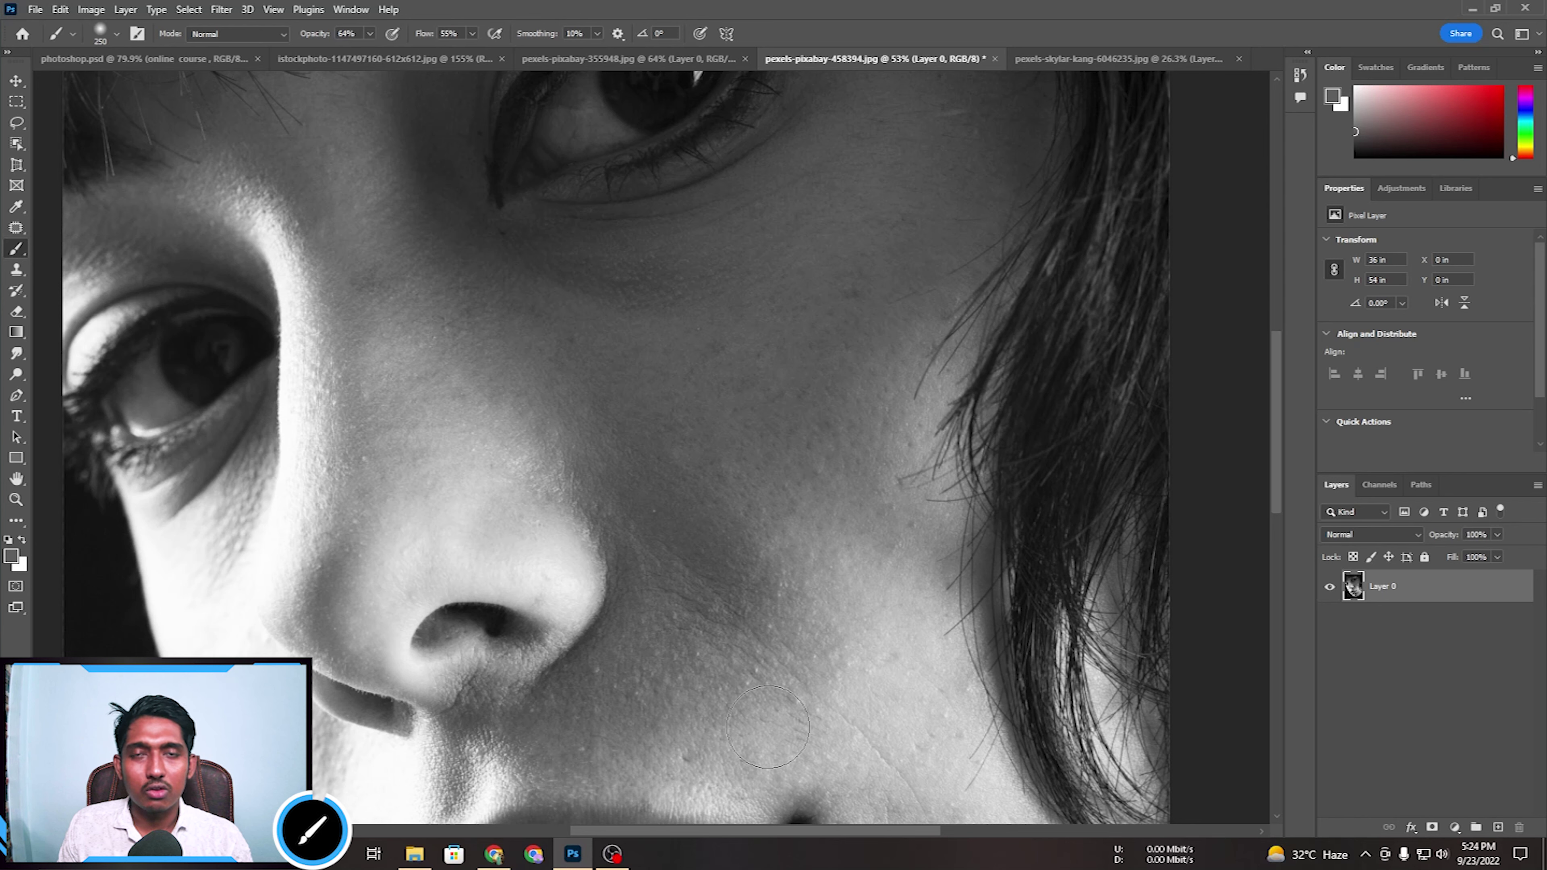
# Switch to the boot image tab, then return to the face close-up.
pyautogui.moveTo(851, 638); pyautogui.dragTo(844, 632)
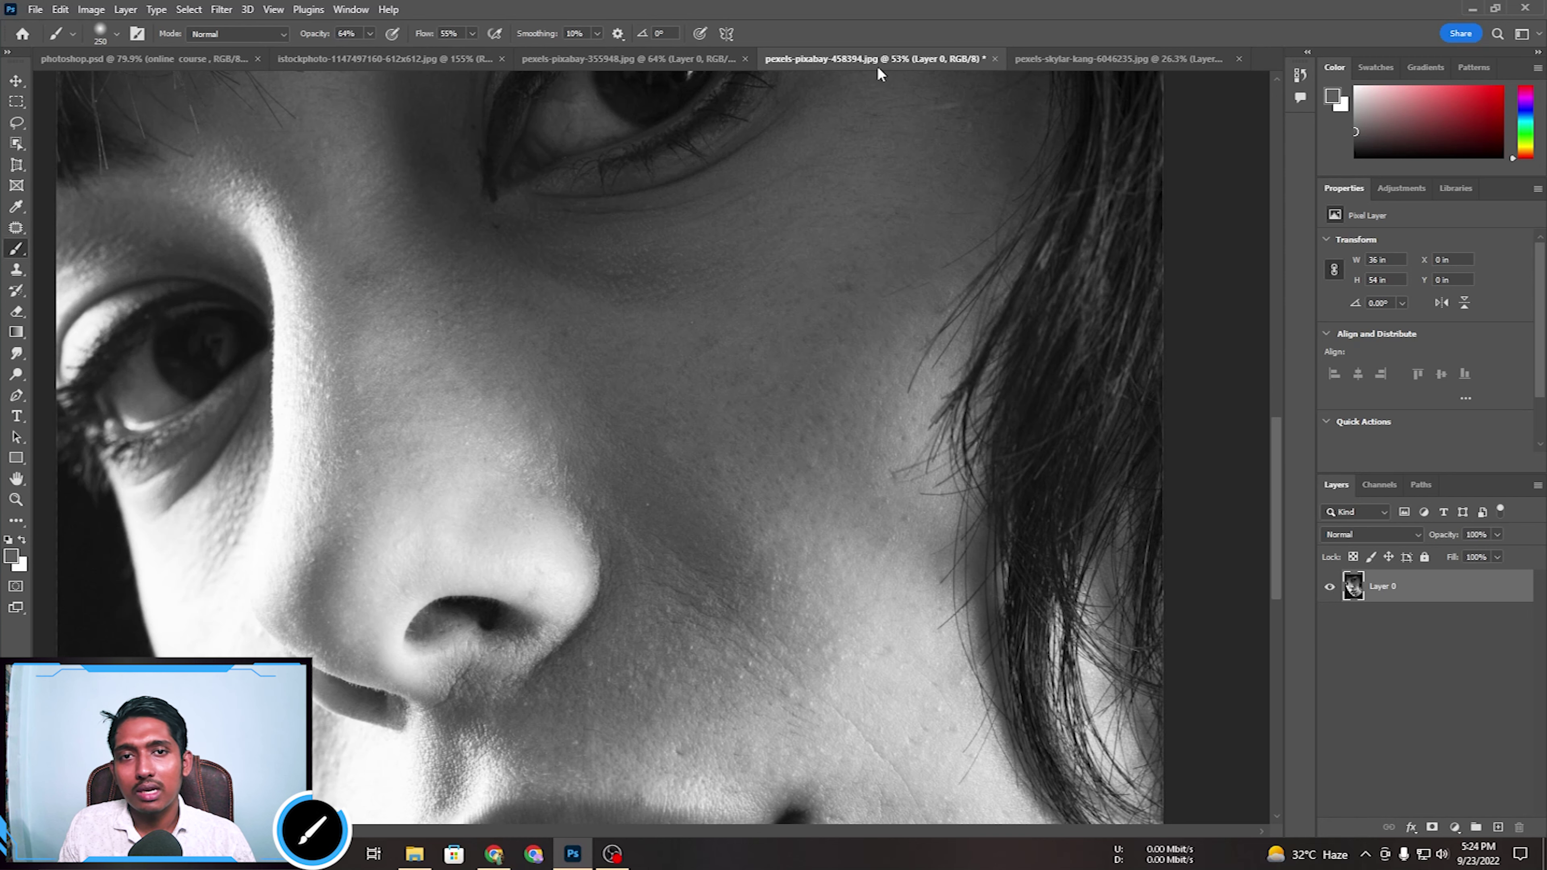
pyautogui.click(1046, 58)
pyautogui.click(846, 59)
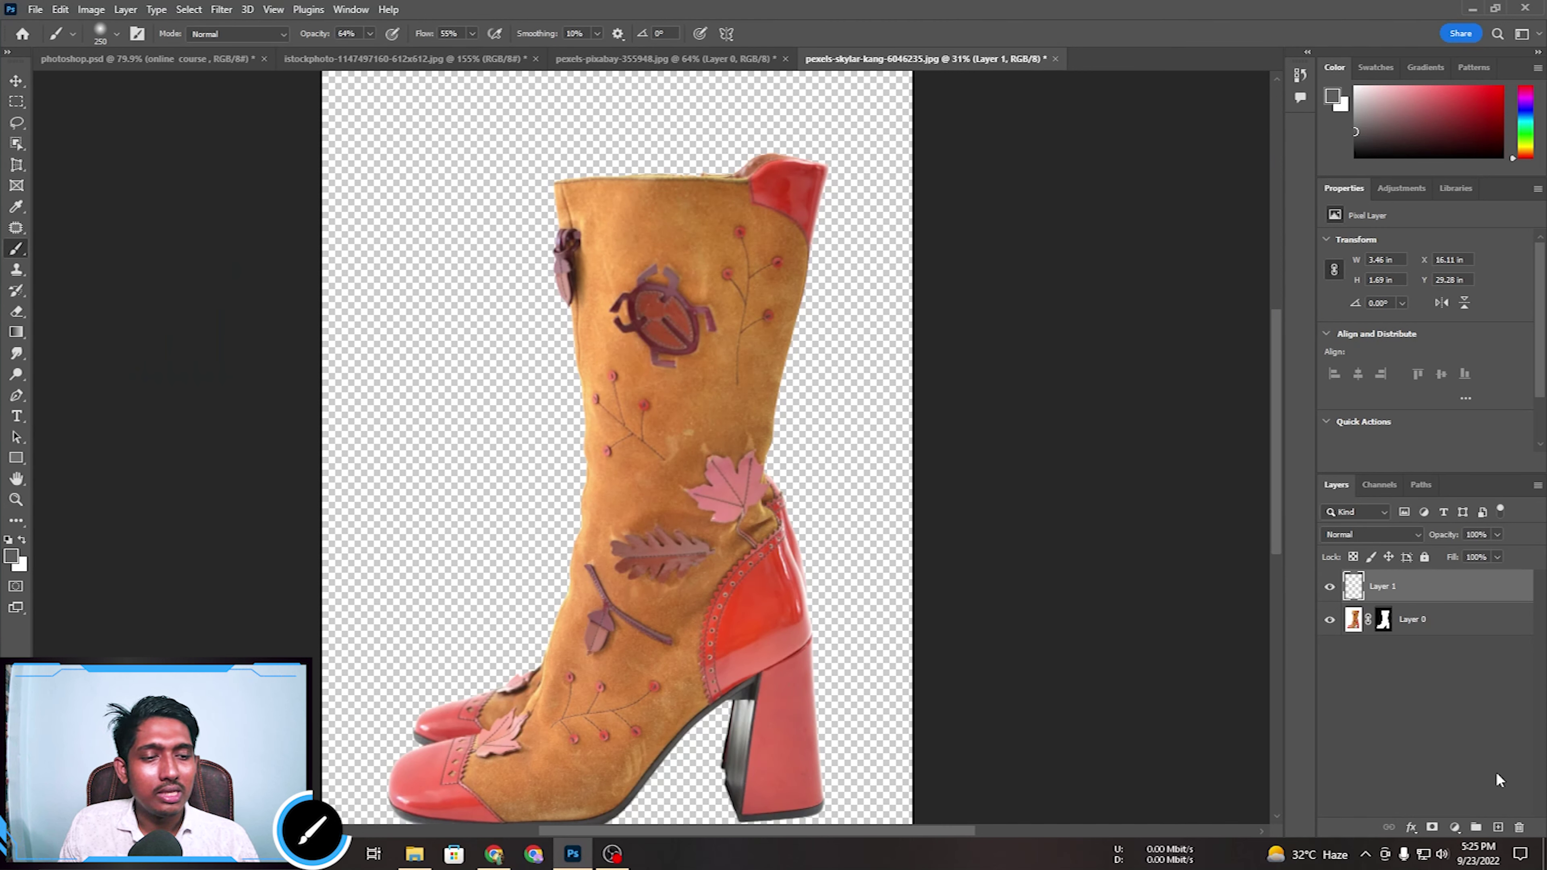
# Add a new empty Layer 2 and set brush opacity and flow to 100%.
pyautogui.click(1499, 826)
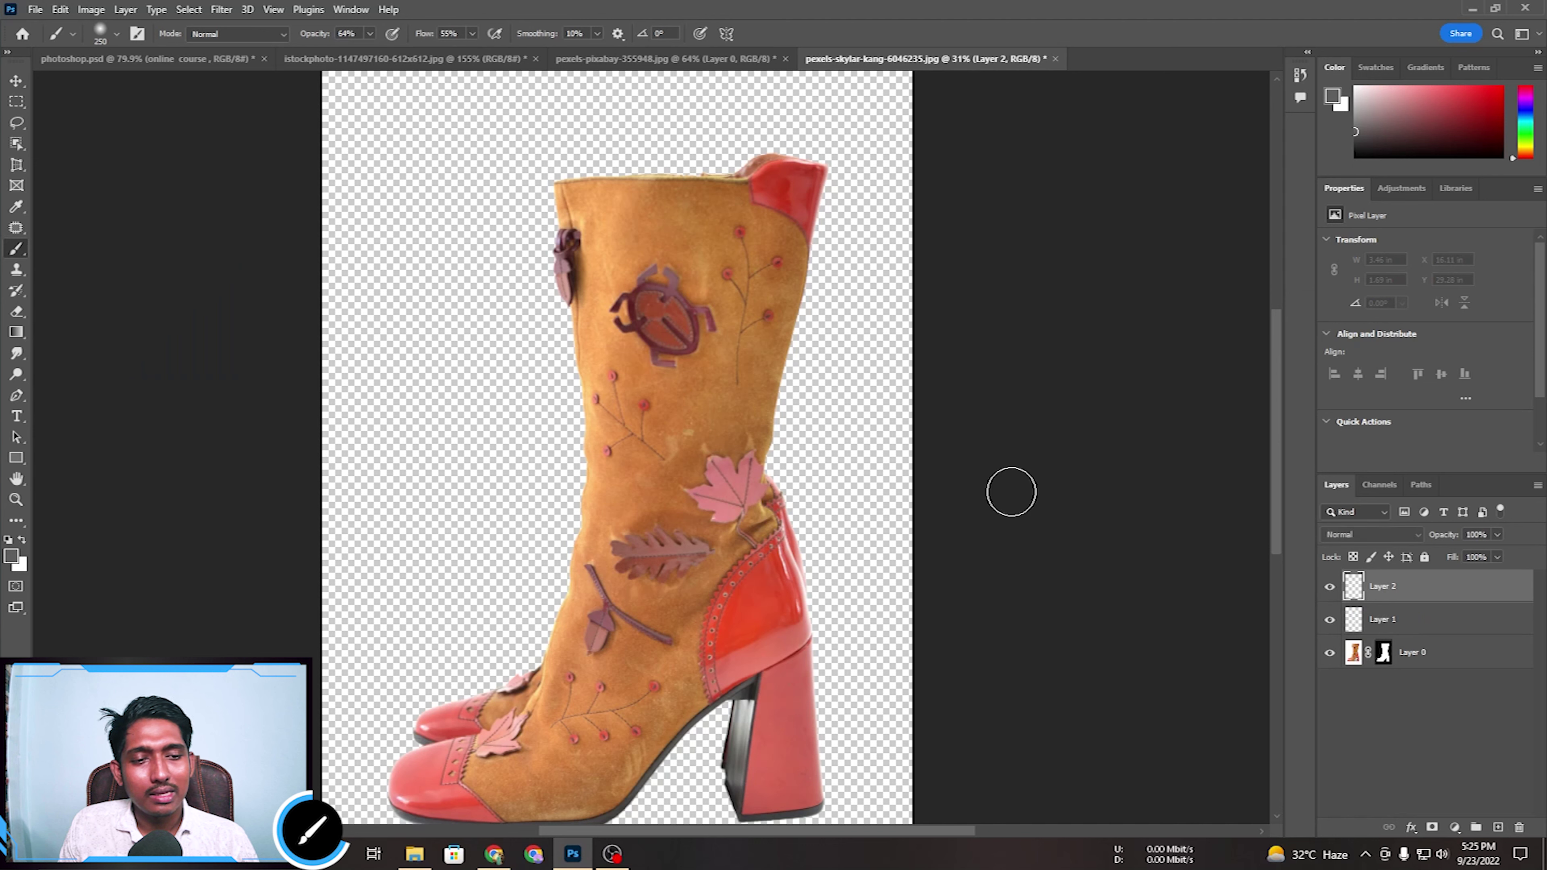
pyautogui.moveTo(436, 213)
pyautogui.mouseDown()
pyautogui.moveTo(470, 328)
pyautogui.moveTo(481, 506)
pyautogui.moveTo(507, 405)
pyautogui.mouseUp()
pyautogui.hotkey('ctrl', 'z')
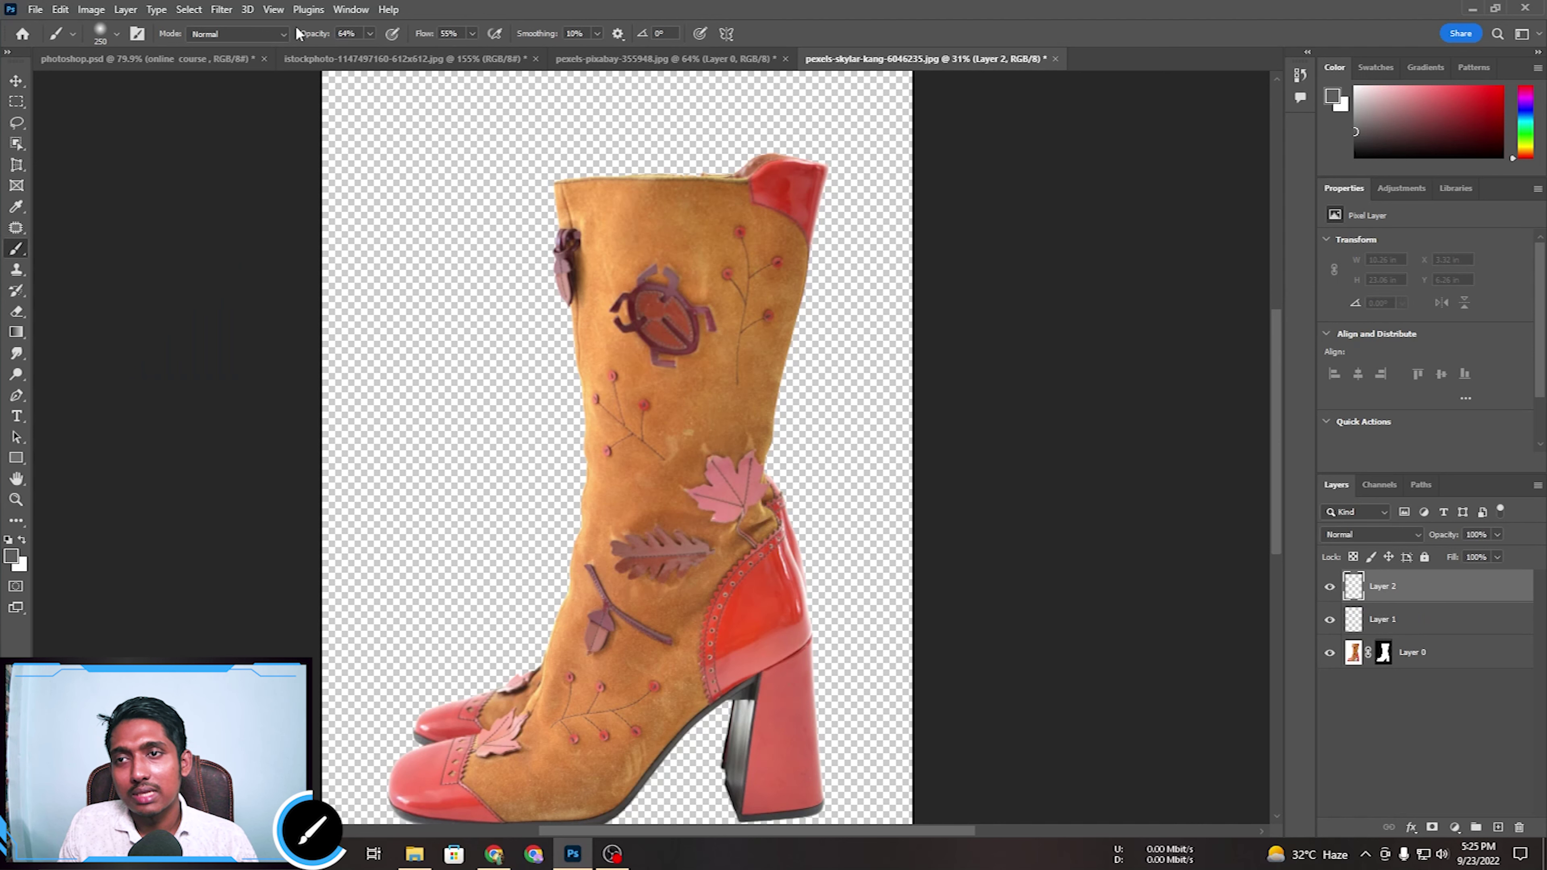
pyautogui.click(476, 33)
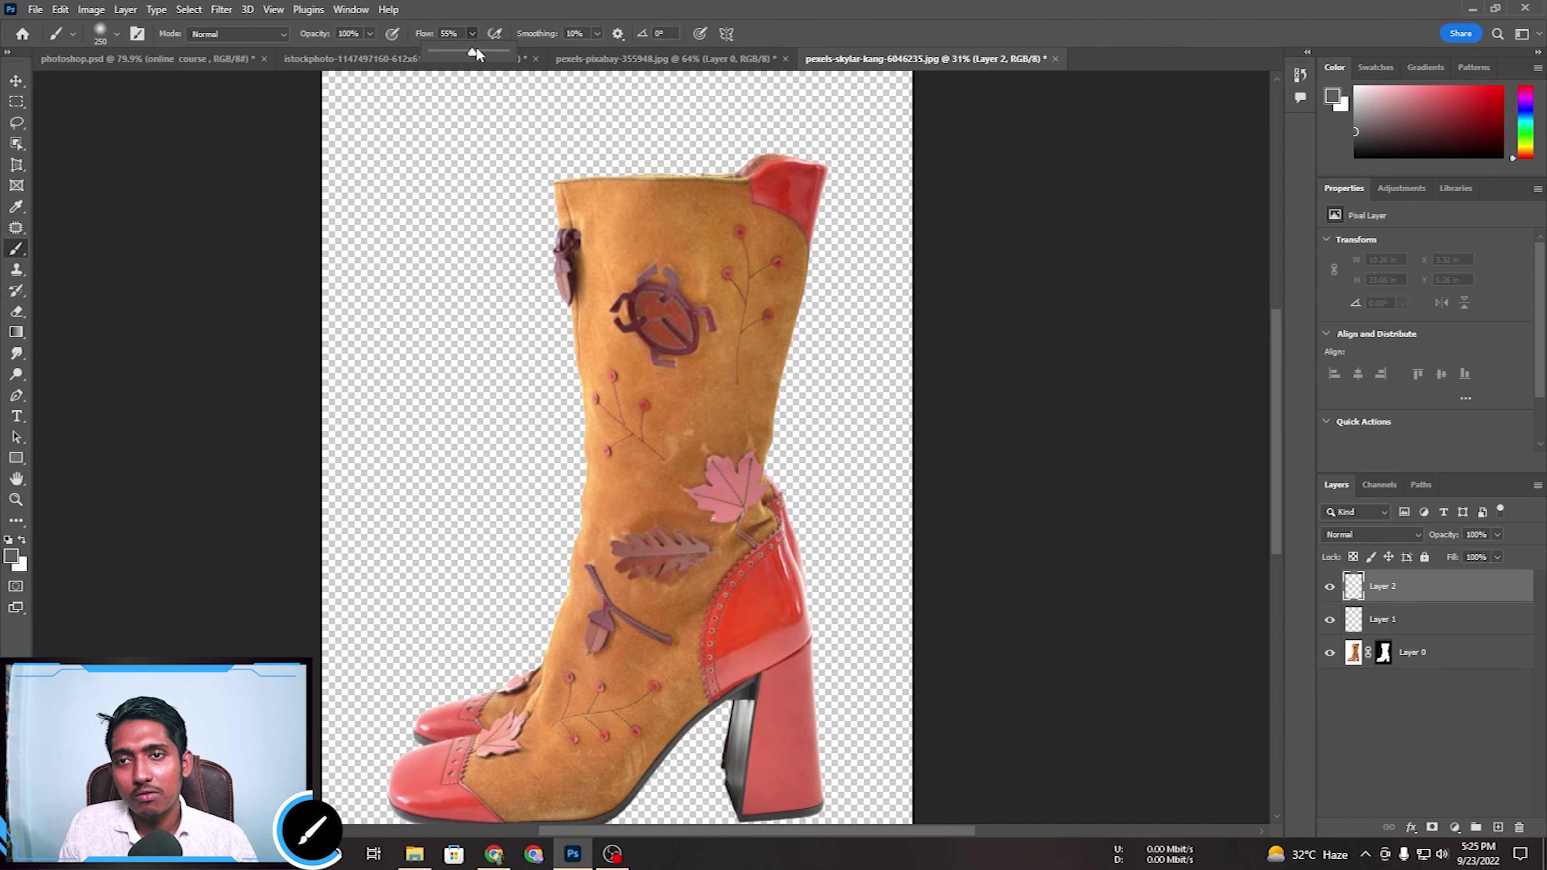
pyautogui.click(351, 9)
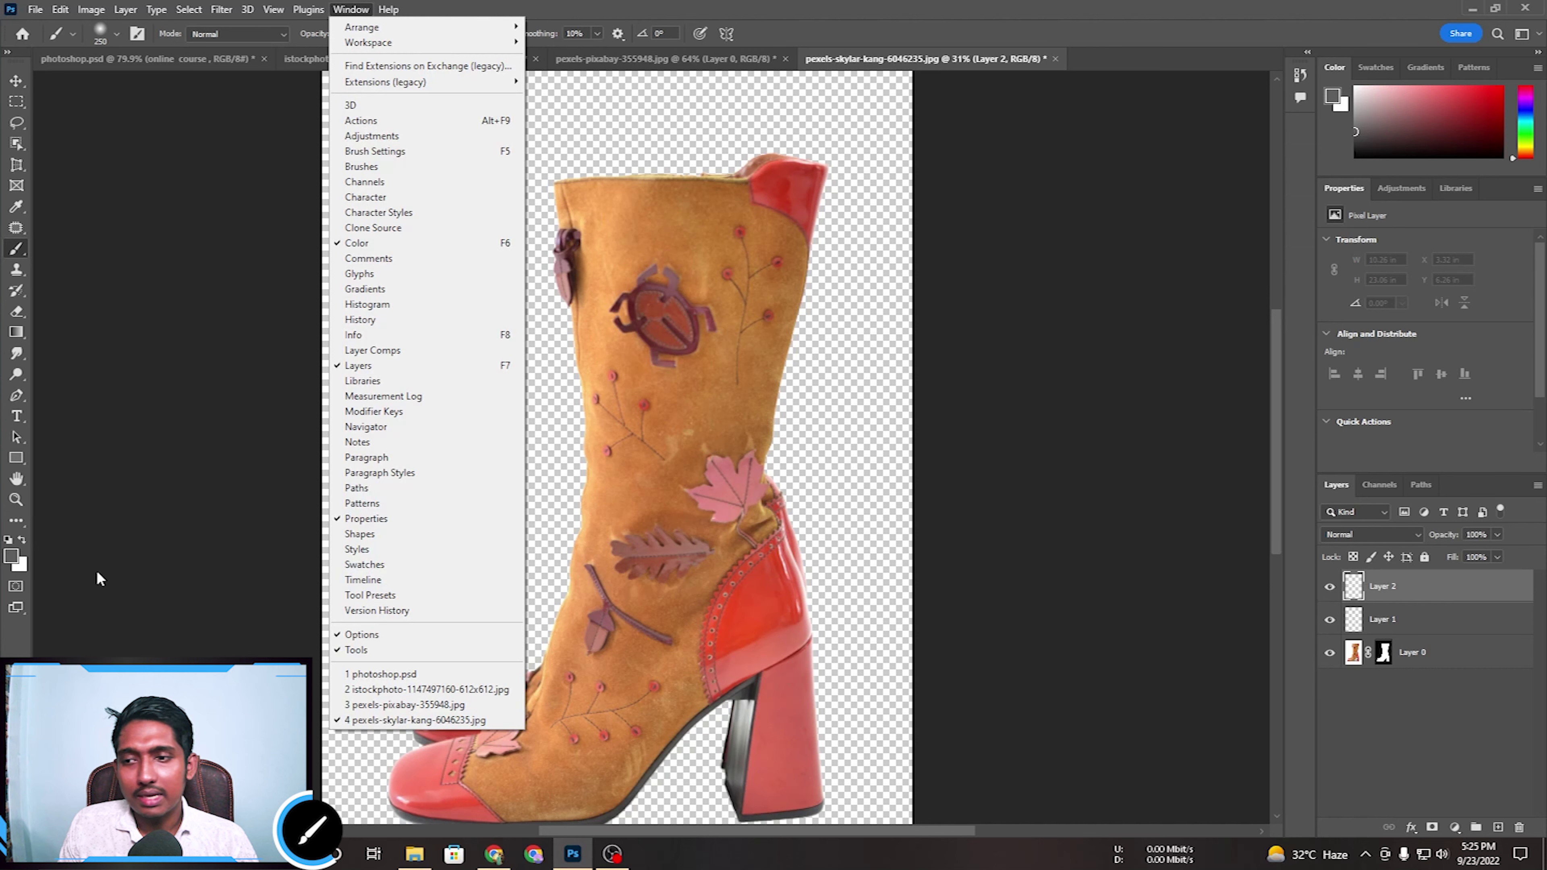
pyautogui.click(12, 557)
# Sample the boot's red c24a32 as paint colour and test strokes, undoing each.
pyautogui.click(12, 557)
pyautogui.click(791, 188)
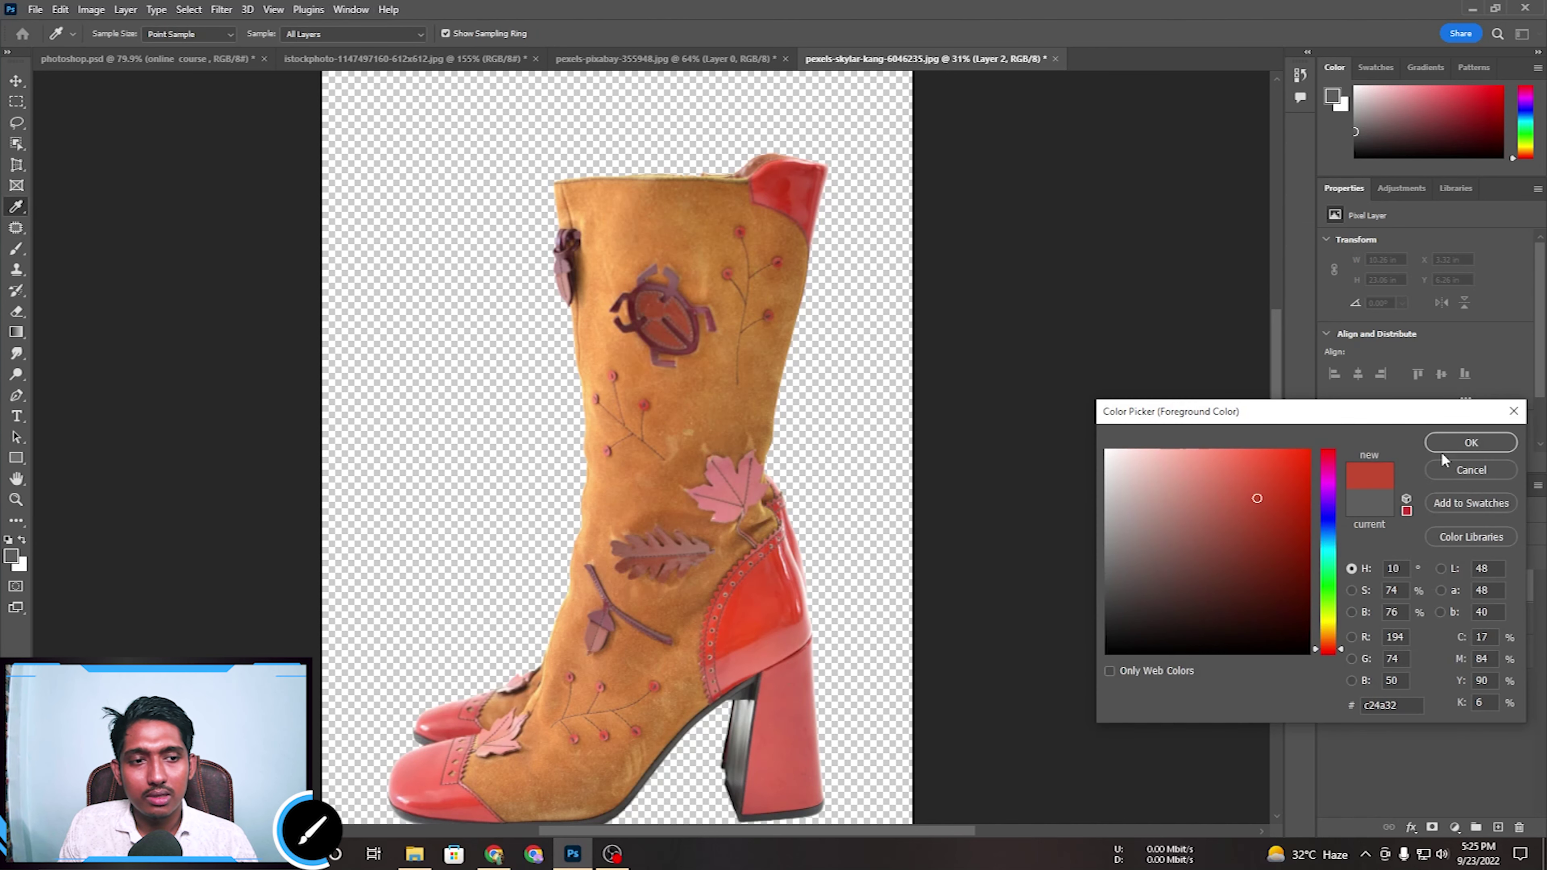
pyautogui.click(1471, 442)
pyautogui.click(434, 194)
pyautogui.moveTo(433, 232)
pyautogui.mouseDown()
pyautogui.moveTo(443, 488)
pyautogui.moveTo(370, 466)
pyautogui.moveTo(365, 183)
pyautogui.mouseUp()
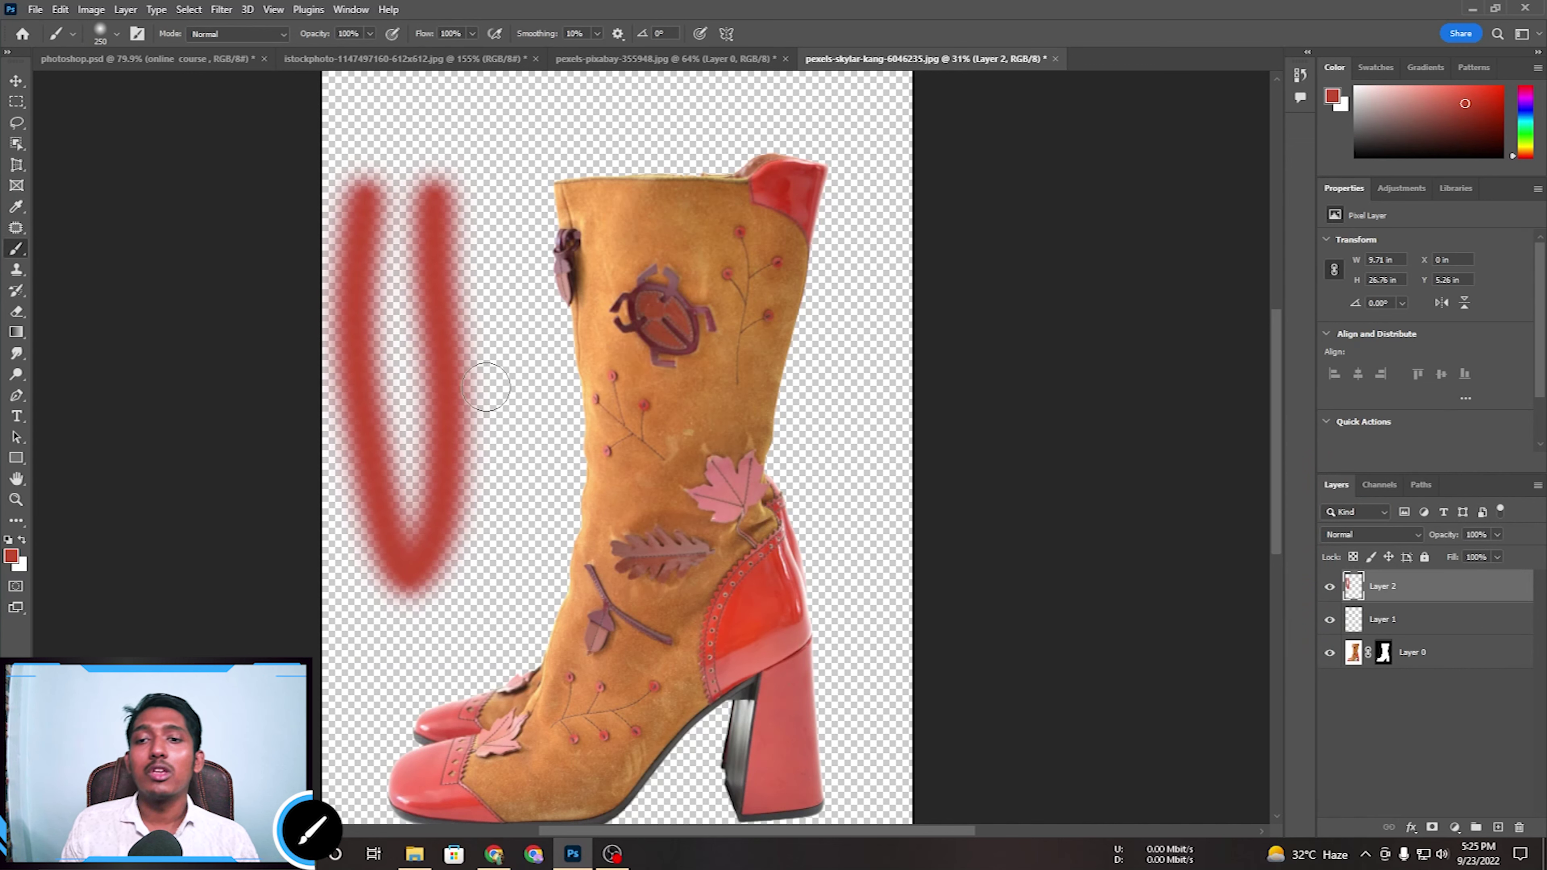
pyautogui.hotkey('ctrl', 'z')
pyautogui.moveTo(390, 129)
pyautogui.mouseDown()
pyautogui.moveTo(613, 89)
pyautogui.moveTo(405, 359)
pyautogui.moveTo(420, 536)
pyautogui.mouseUp()
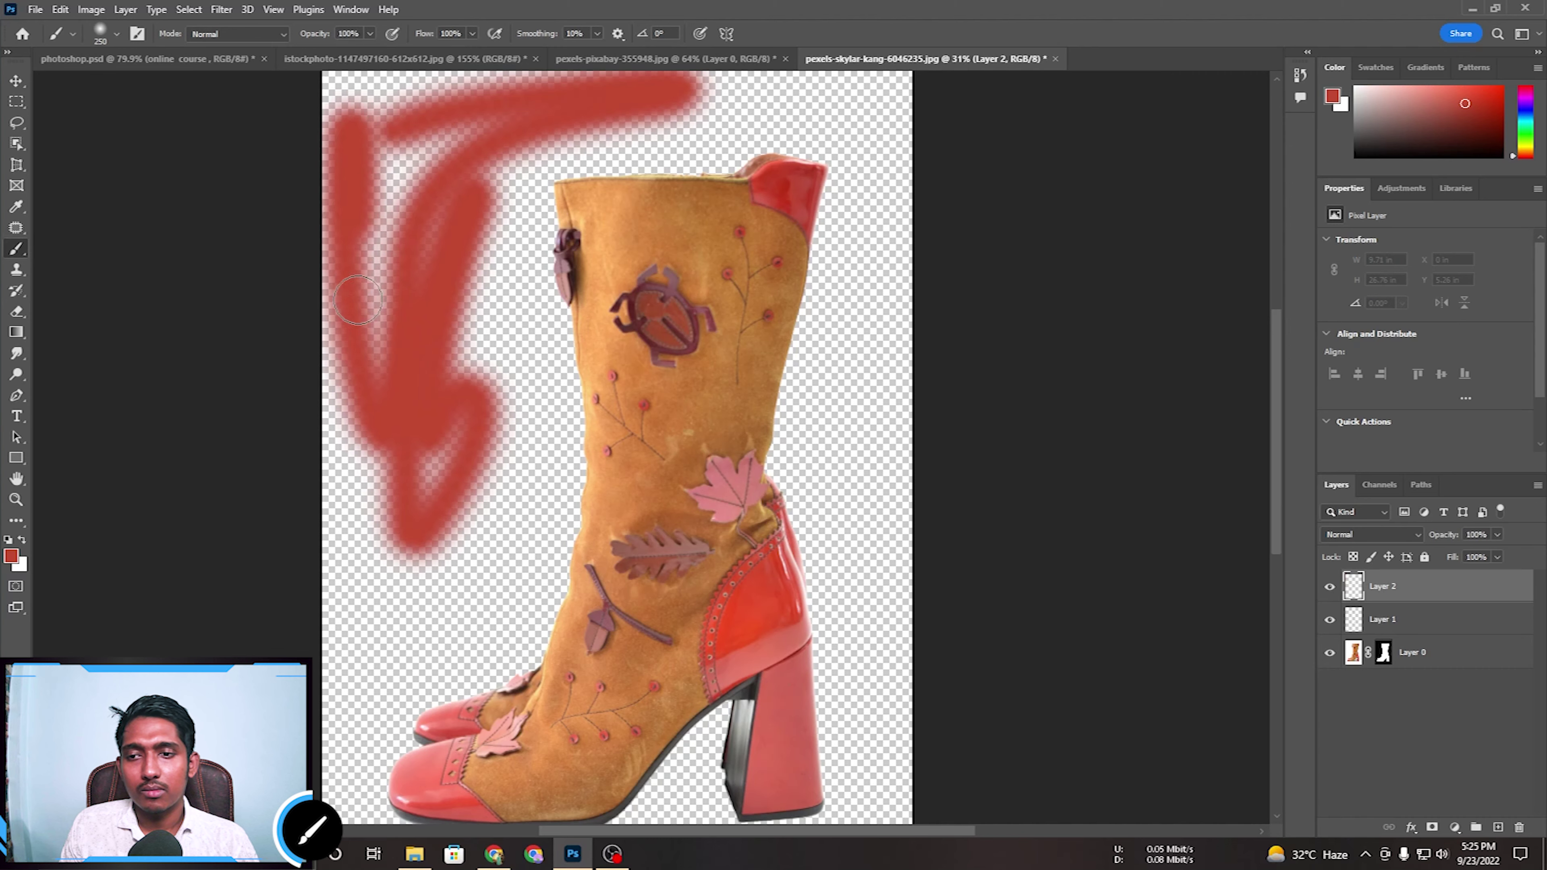
pyautogui.hotkey('ctrl', 'z')
# Zoom in close on the top of the boot.
pyautogui.press('z')
pyautogui.click(853, 273)
pyautogui.moveTo(853, 272); pyautogui.dragTo(763, 417)
pyautogui.scroll(-4, 752, 577)
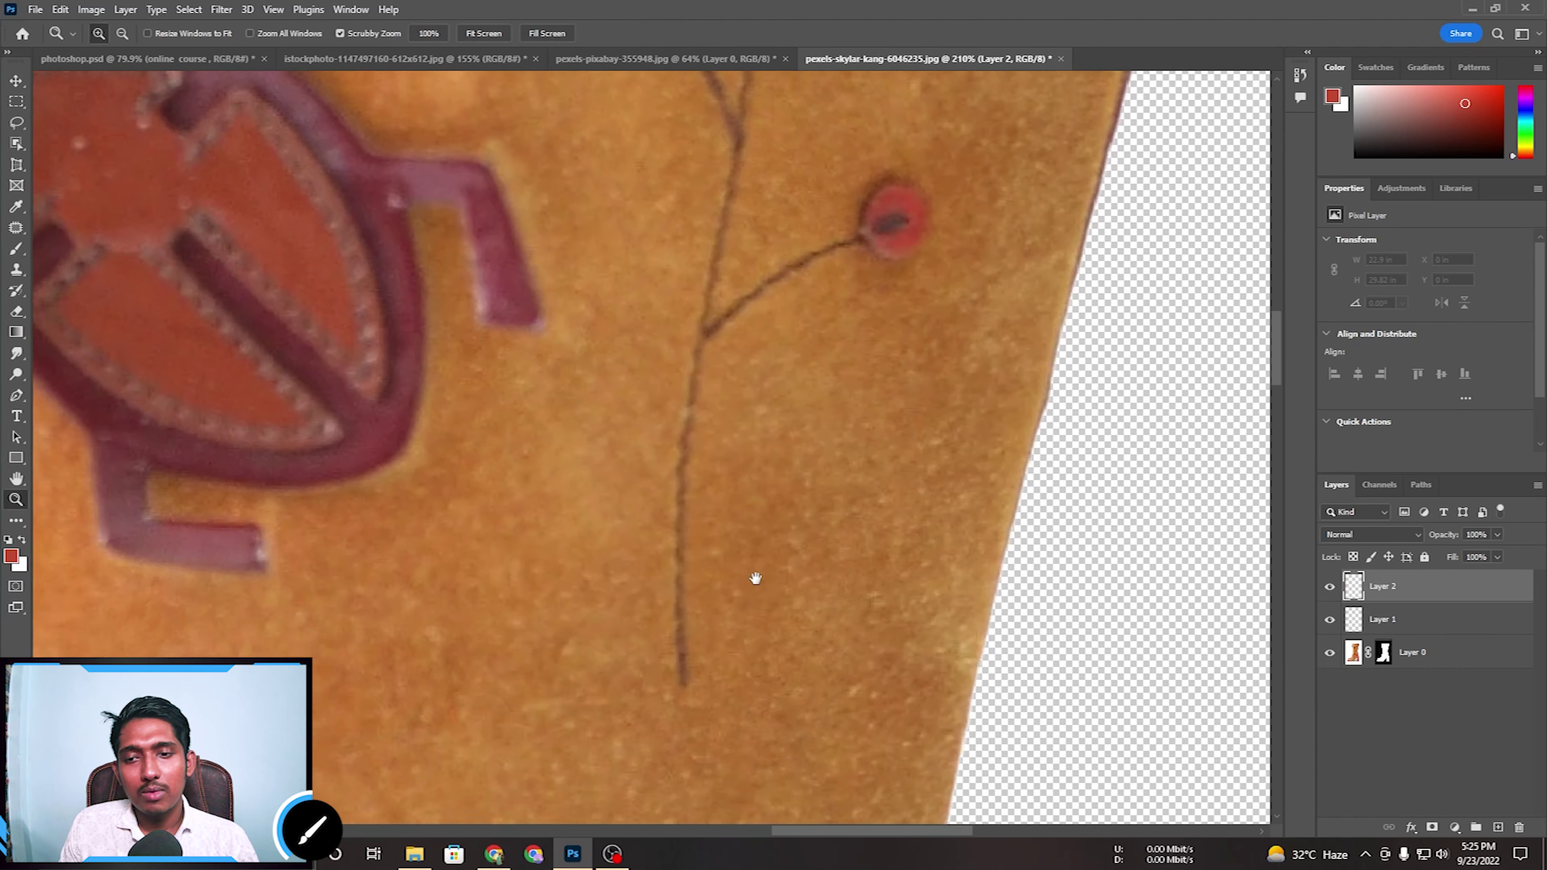
# Paint the boot's sampled orange over the pale spots on its shaft with a smaller brush.
pyautogui.scroll(3, 1040, 424)
pyautogui.scroll(-3, 913, 628)
pyautogui.moveTo(912, 629); pyautogui.dragTo(860, 312)
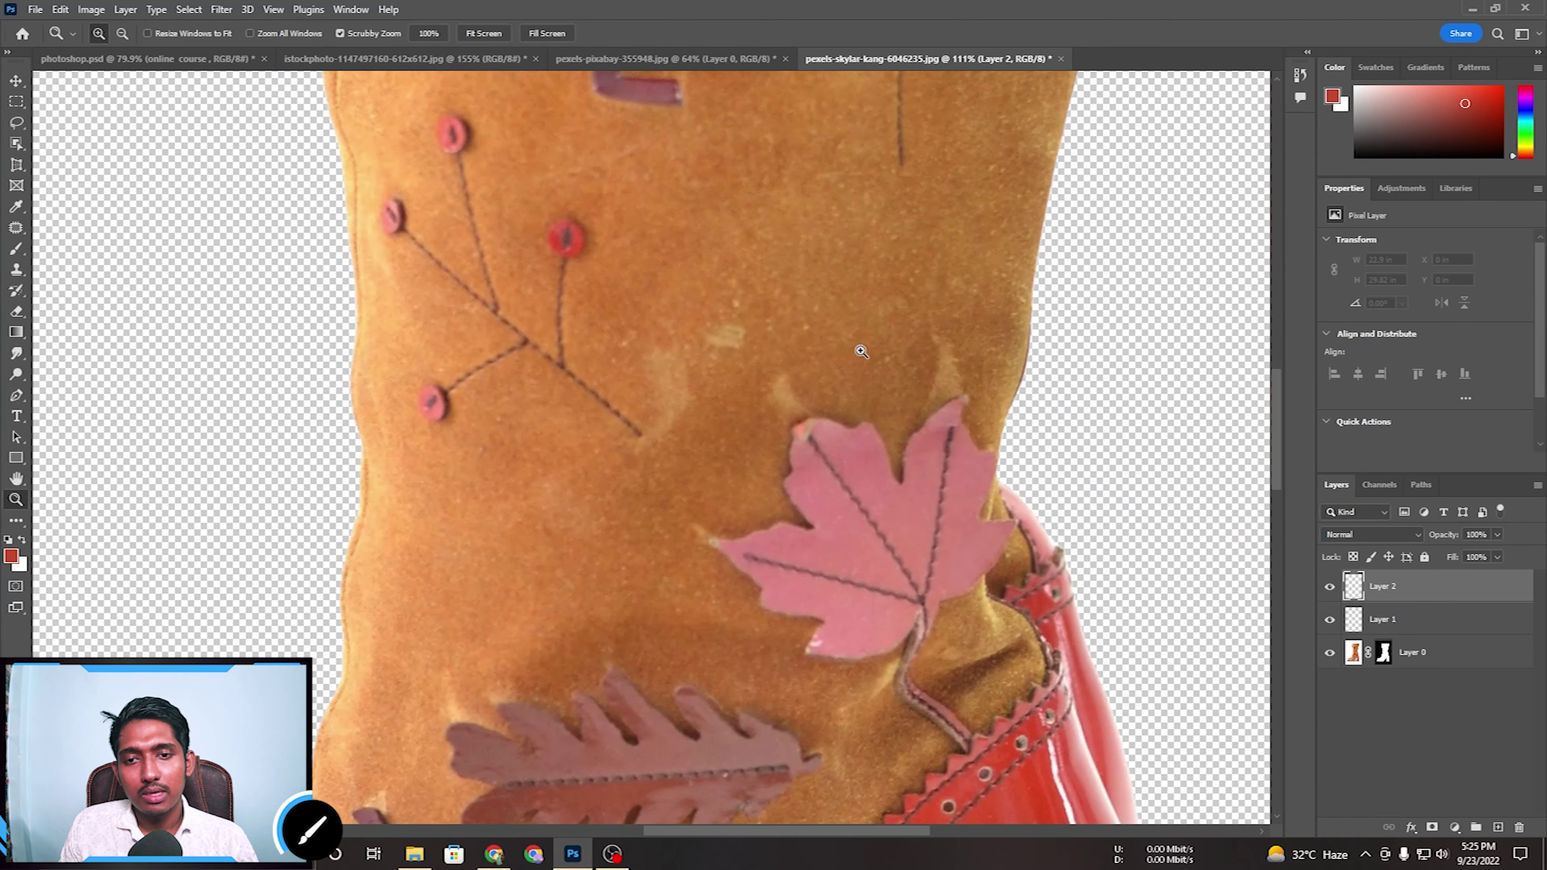
pyautogui.click(23, 256)
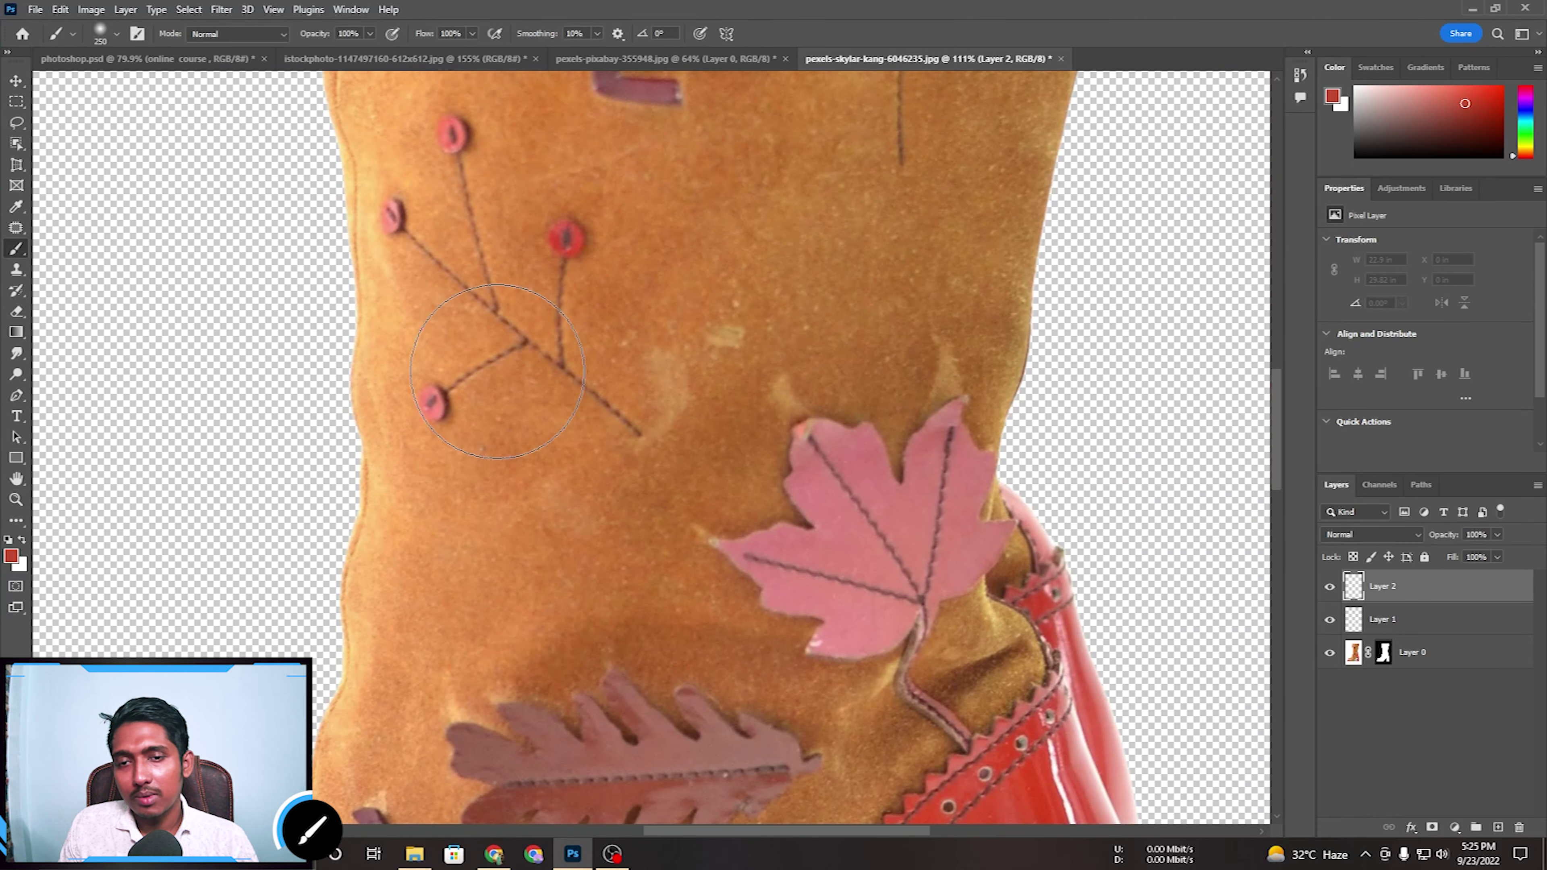
pyautogui.keyDown('alt'); pyautogui.click(673, 314); pyautogui.keyUp('alt')
pyautogui.press('[')
pyautogui.press('[')
pyautogui.press('[')
pyautogui.press('[')
pyautogui.press('[')
pyautogui.press('[')
pyautogui.press('[')
pyautogui.press('[')
pyautogui.moveTo(701, 365)
pyautogui.mouseDown()
pyautogui.moveTo(750, 338)
pyautogui.moveTo(669, 421)
pyautogui.moveTo(691, 402)
pyautogui.mouseUp()
pyautogui.moveTo(791, 375)
pyautogui.mouseDown()
pyautogui.moveTo(800, 362)
pyautogui.moveTo(785, 390)
pyautogui.mouseUp()
pyautogui.moveTo(889, 371); pyautogui.dragTo(975, 396)
pyautogui.scroll(-5, 974, 396)
pyautogui.moveTo(603, 346); pyautogui.dragTo(523, 436)
pyautogui.scroll(-2, 576, 436)
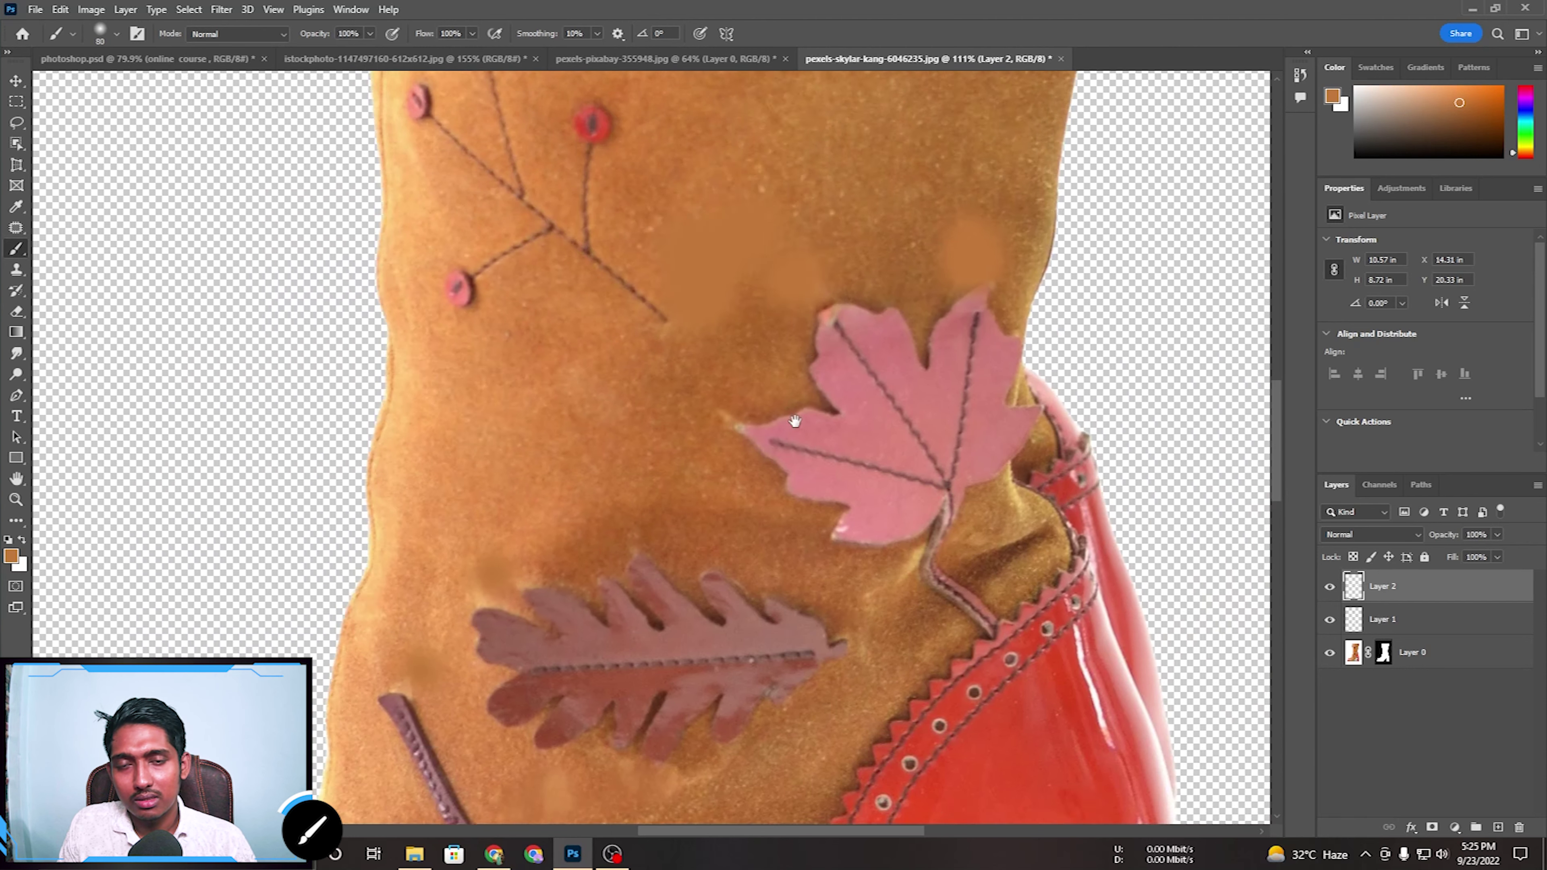
pyautogui.scroll(2, 704, 366)
# Keep the painted patch layer at Normal blend mode and apply a Gaussian Blur to it.
pyautogui.press('z')
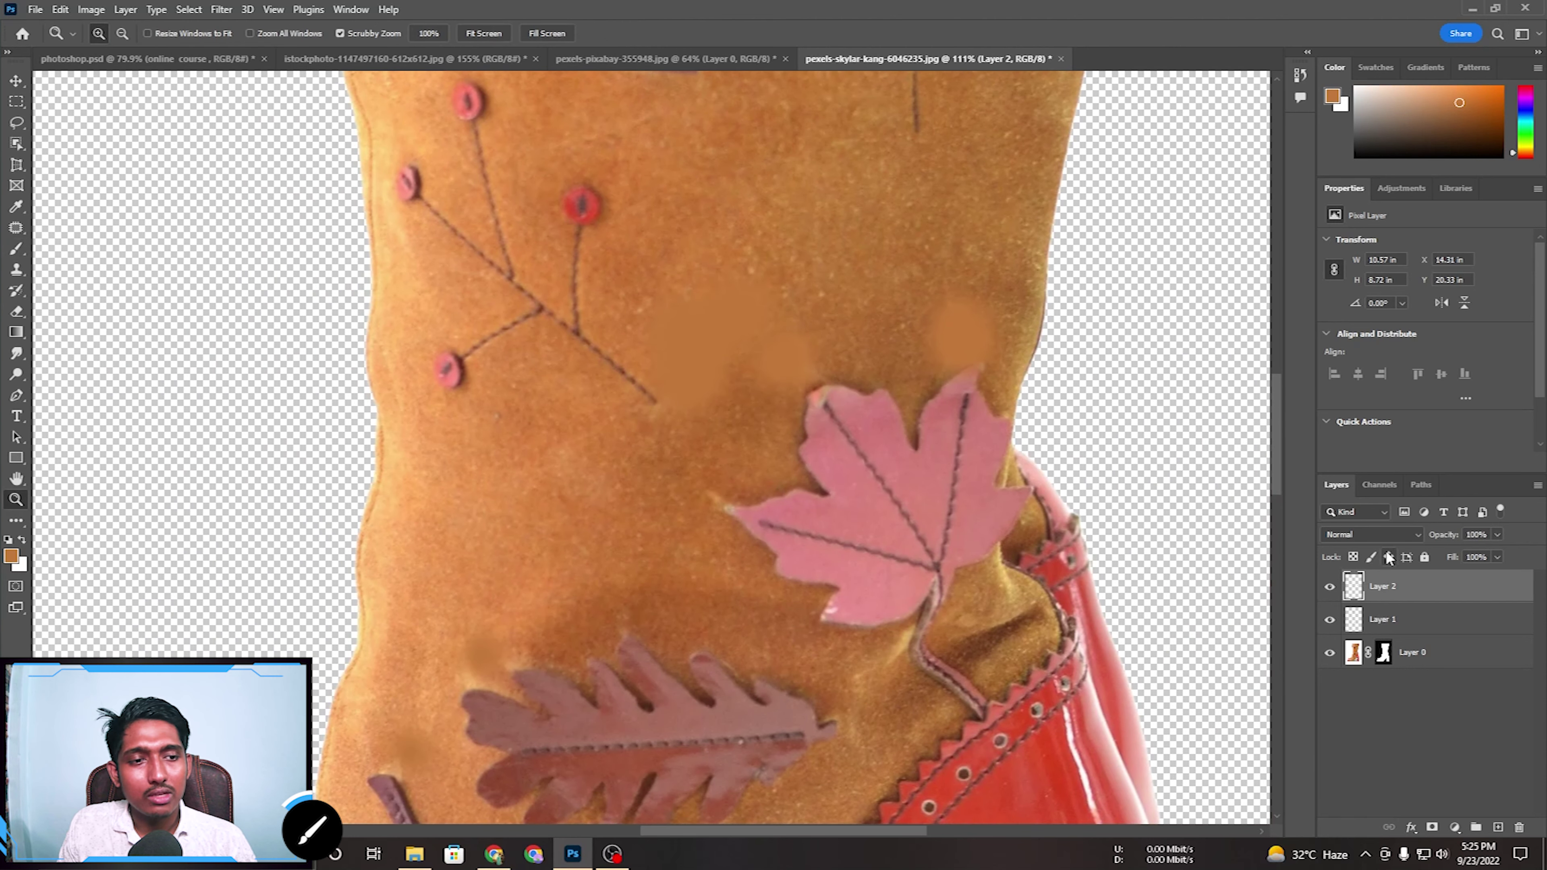
pyautogui.click(1376, 536)
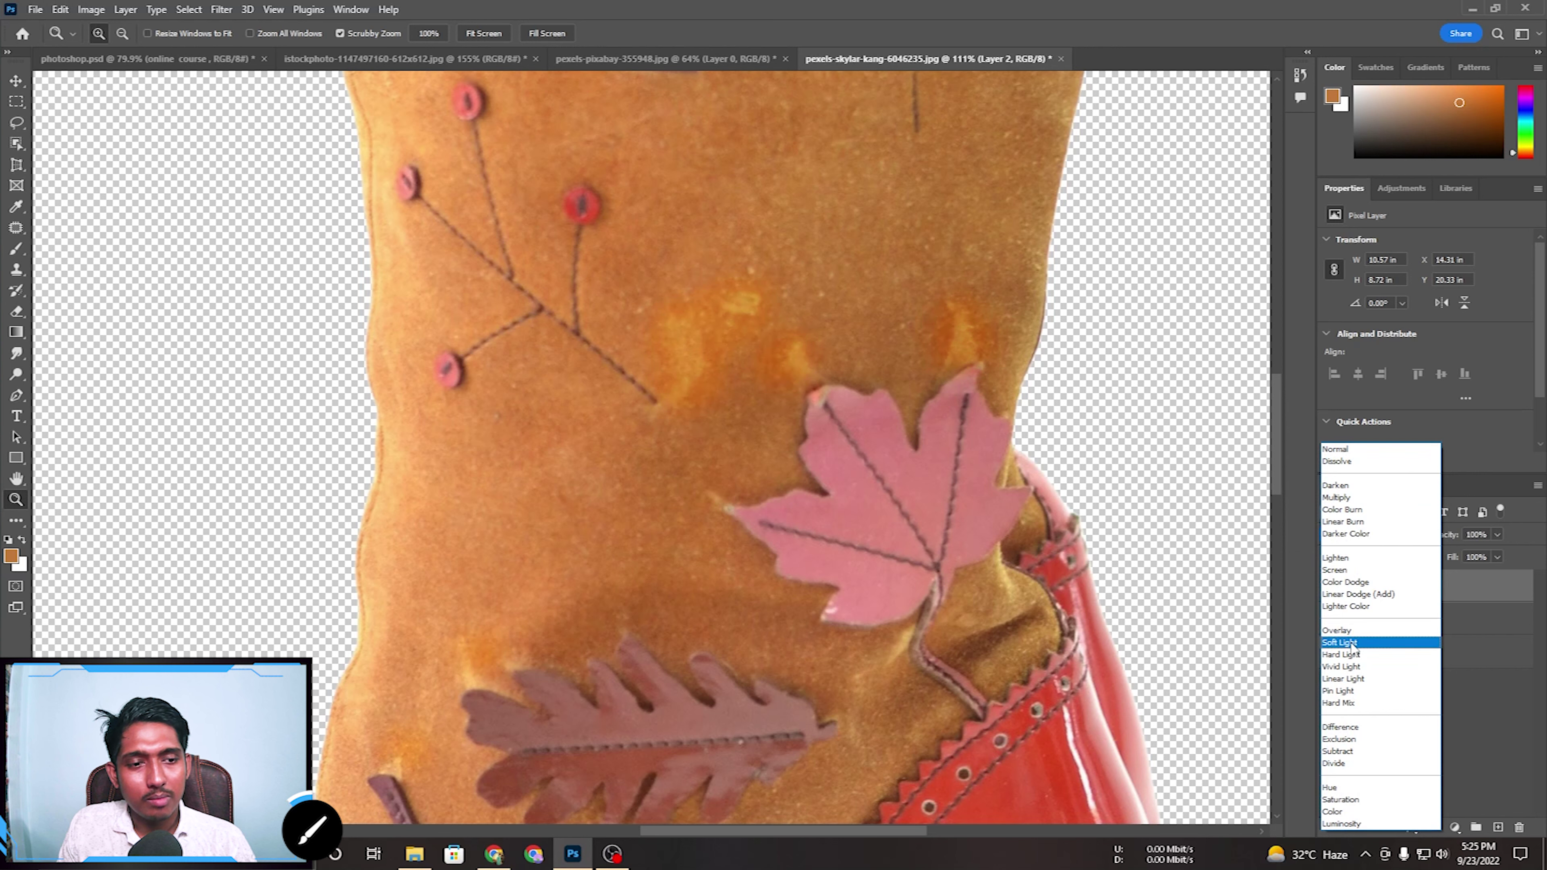
pyautogui.press('Escape')
pyautogui.click(273, 9)
pyautogui.click(241, 139)
pyautogui.click(221, 9)
pyautogui.moveTo(344, 222)
pyautogui.click(481, 277)
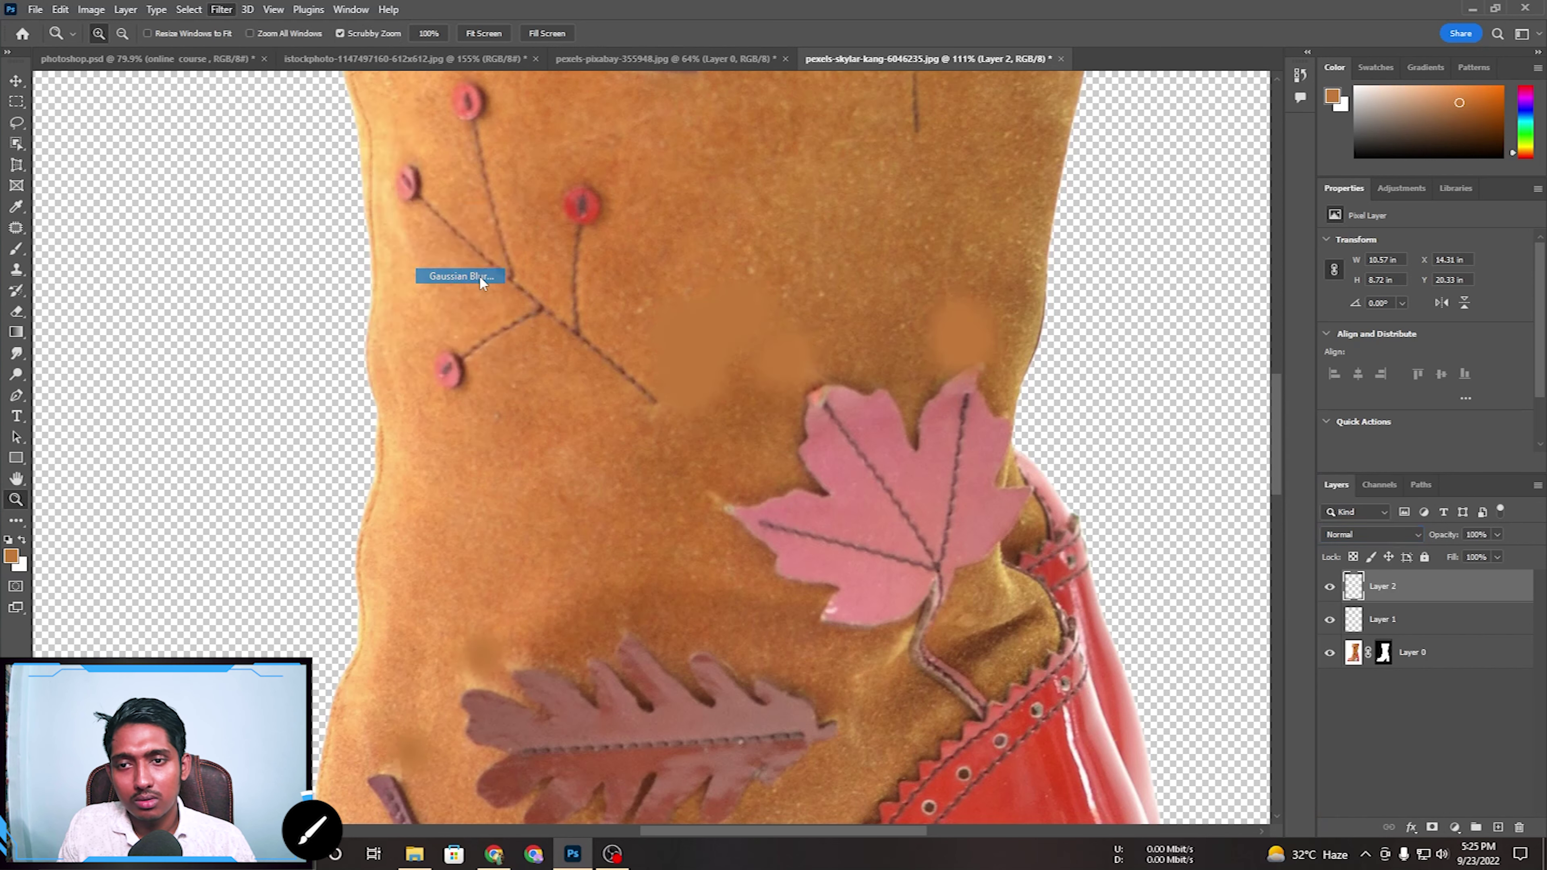
pyautogui.click(560, 184)
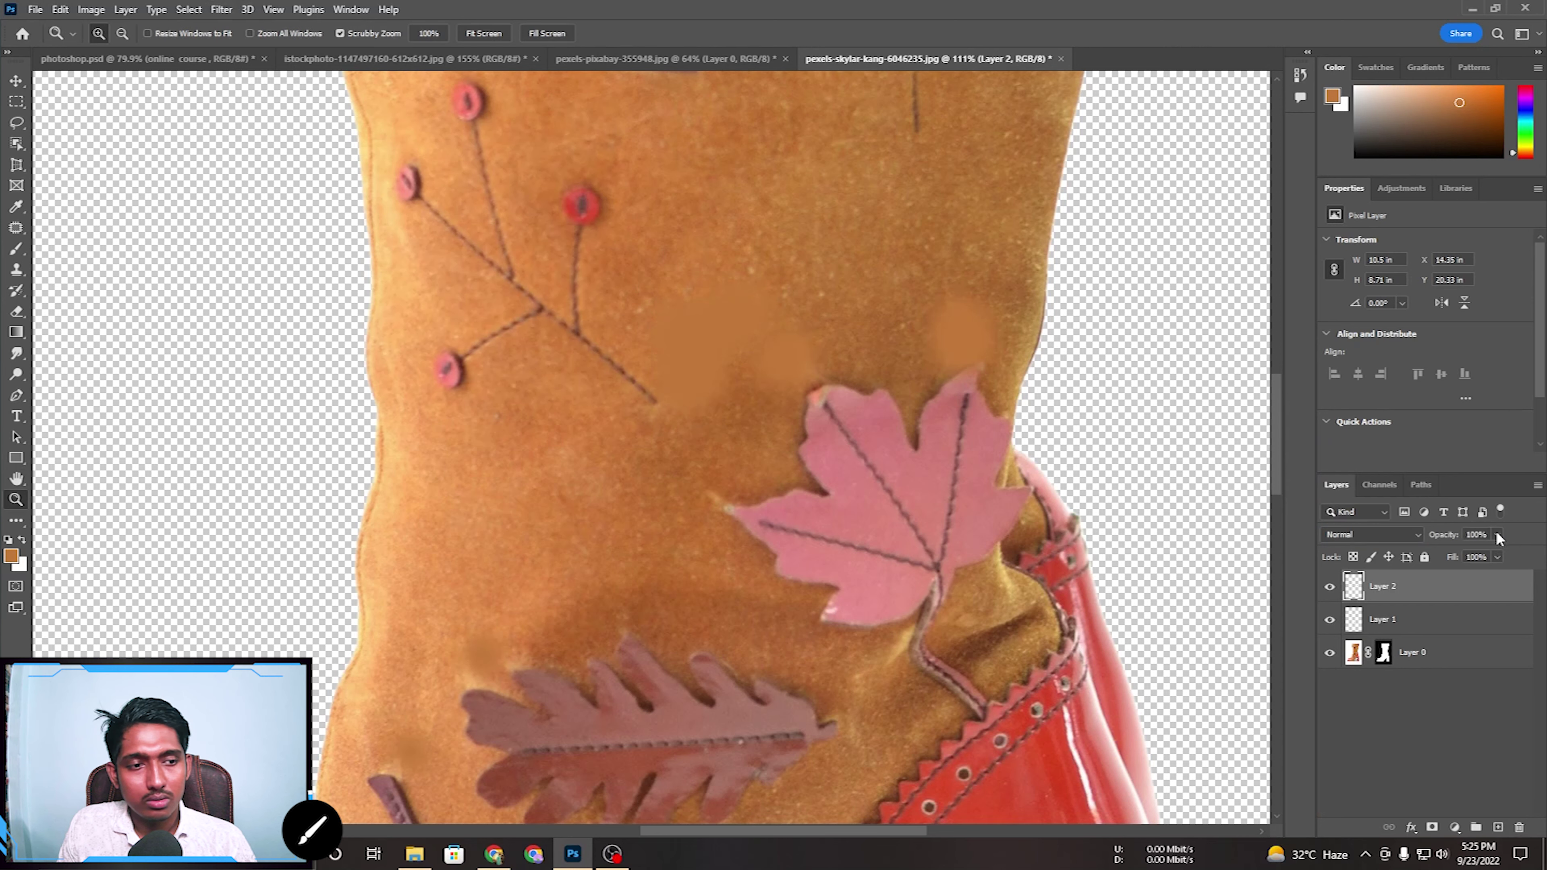
# Lower Layer 2's opacity to 71% and fit the boot image on screen.
pyautogui.moveTo(1485, 556); pyautogui.dragTo(1475, 556)
pyautogui.click(839, 358)
pyautogui.rightClick(839, 358)
pyautogui.click(877, 359)
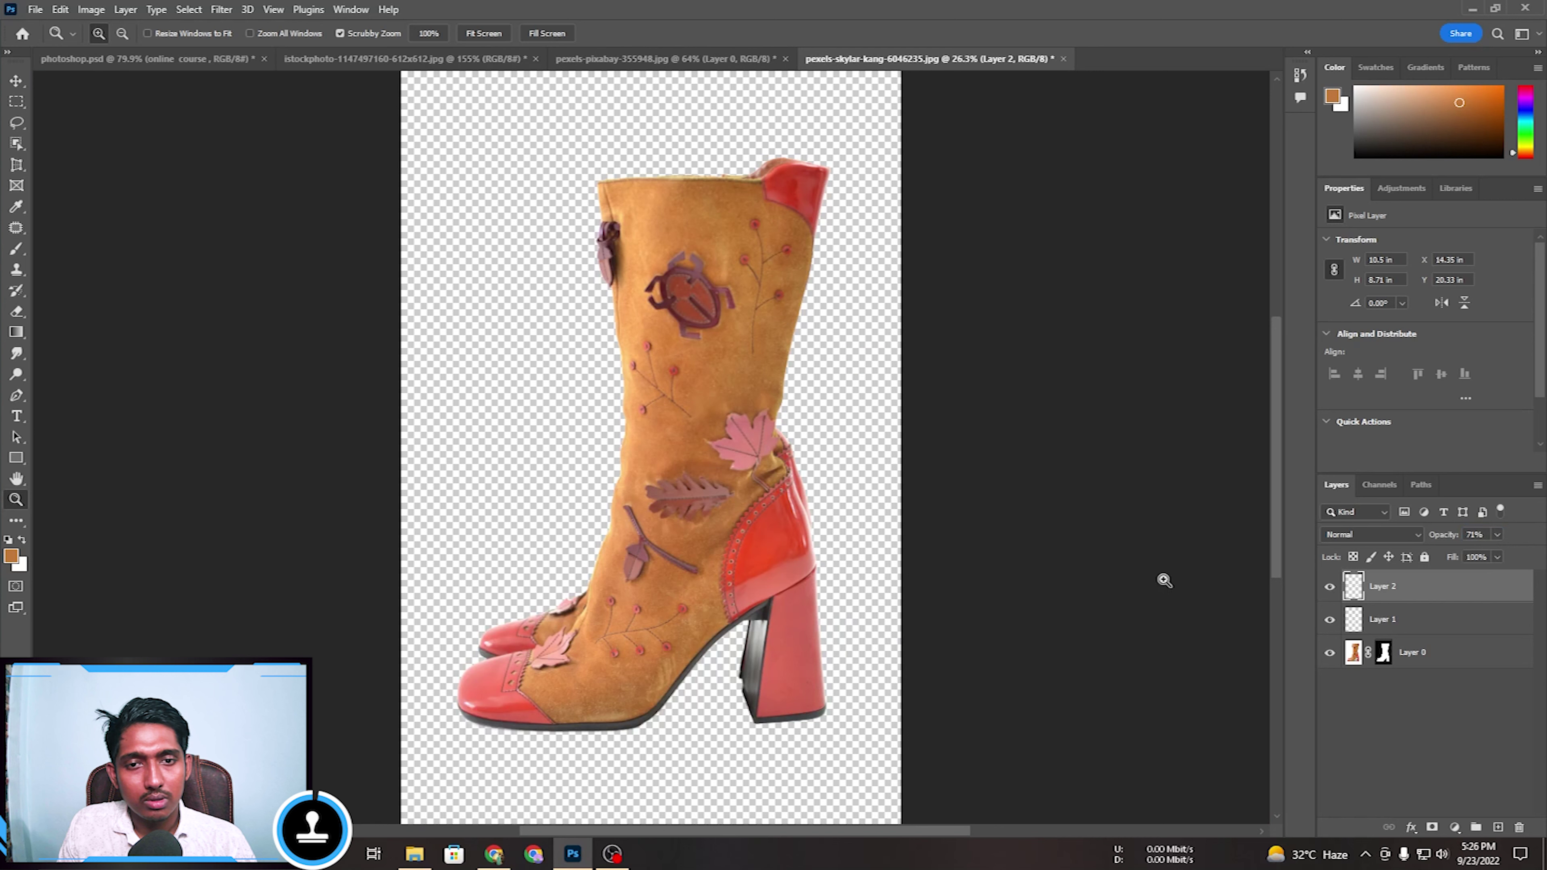
# Show Layer 2 again, pick the Clone Stamp tool, and bring up pexels-pixabay-355948.jpg.
pyautogui.click(1324, 586)
pyautogui.rightClick(803, 363)
pyautogui.click(829, 373)
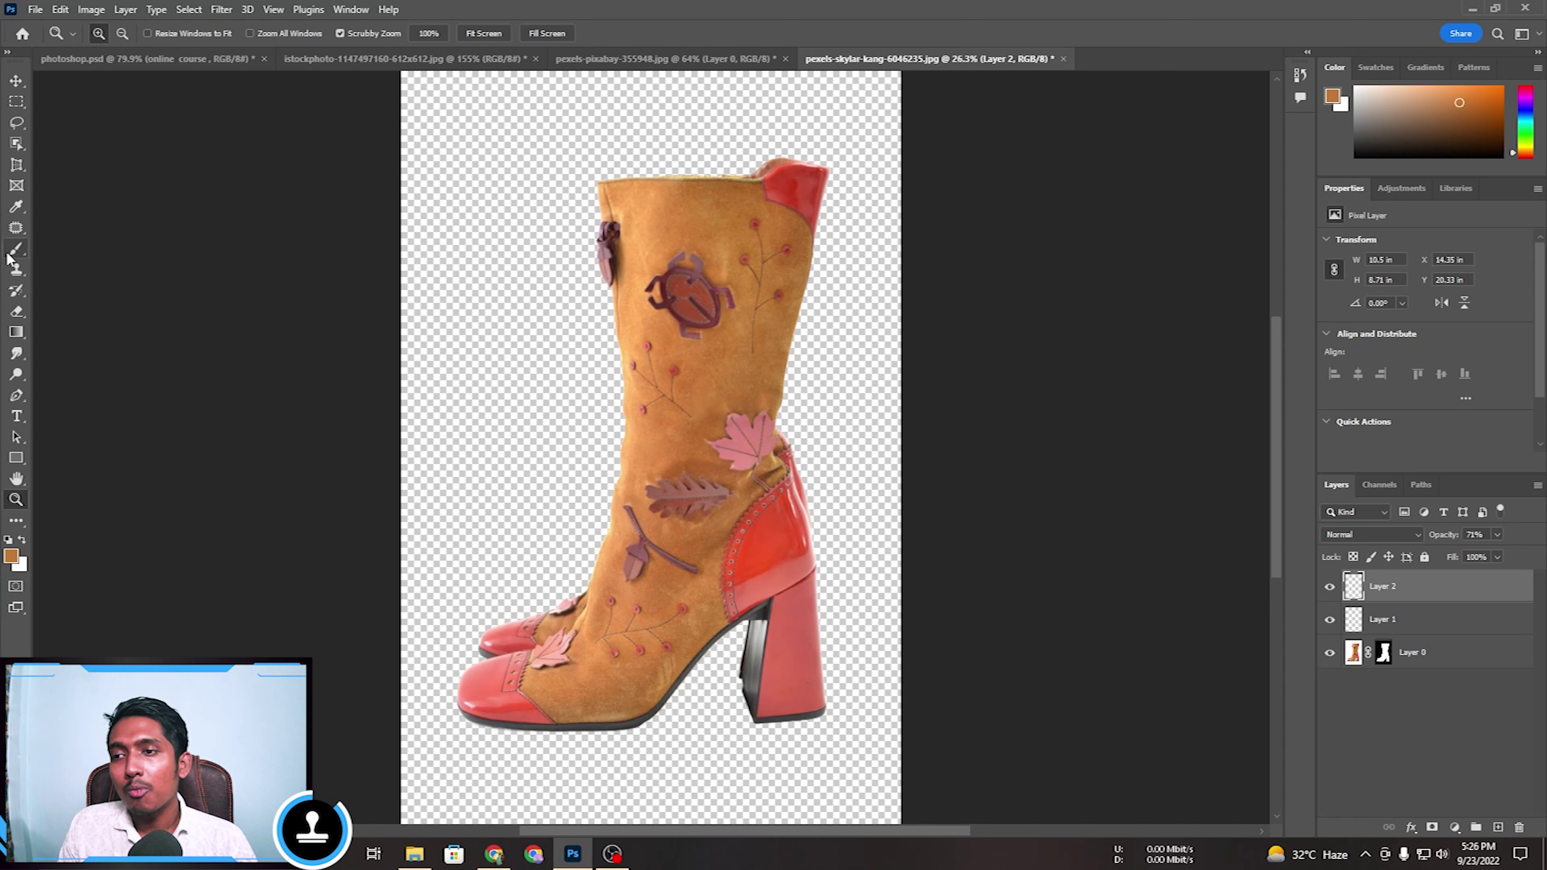
pyautogui.click(17, 272)
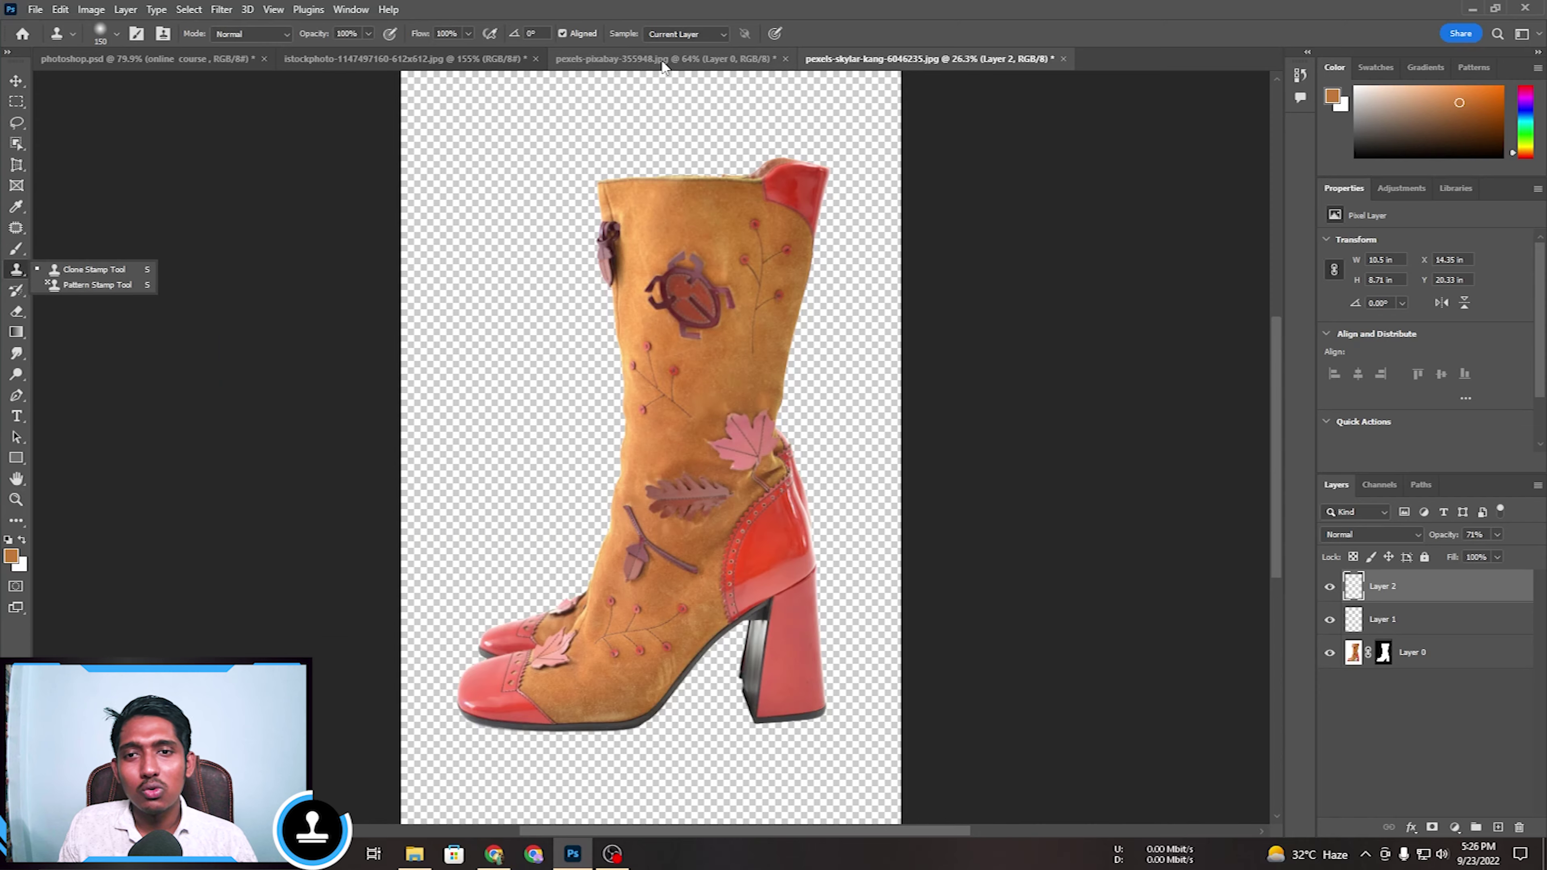
pyautogui.click(668, 58)
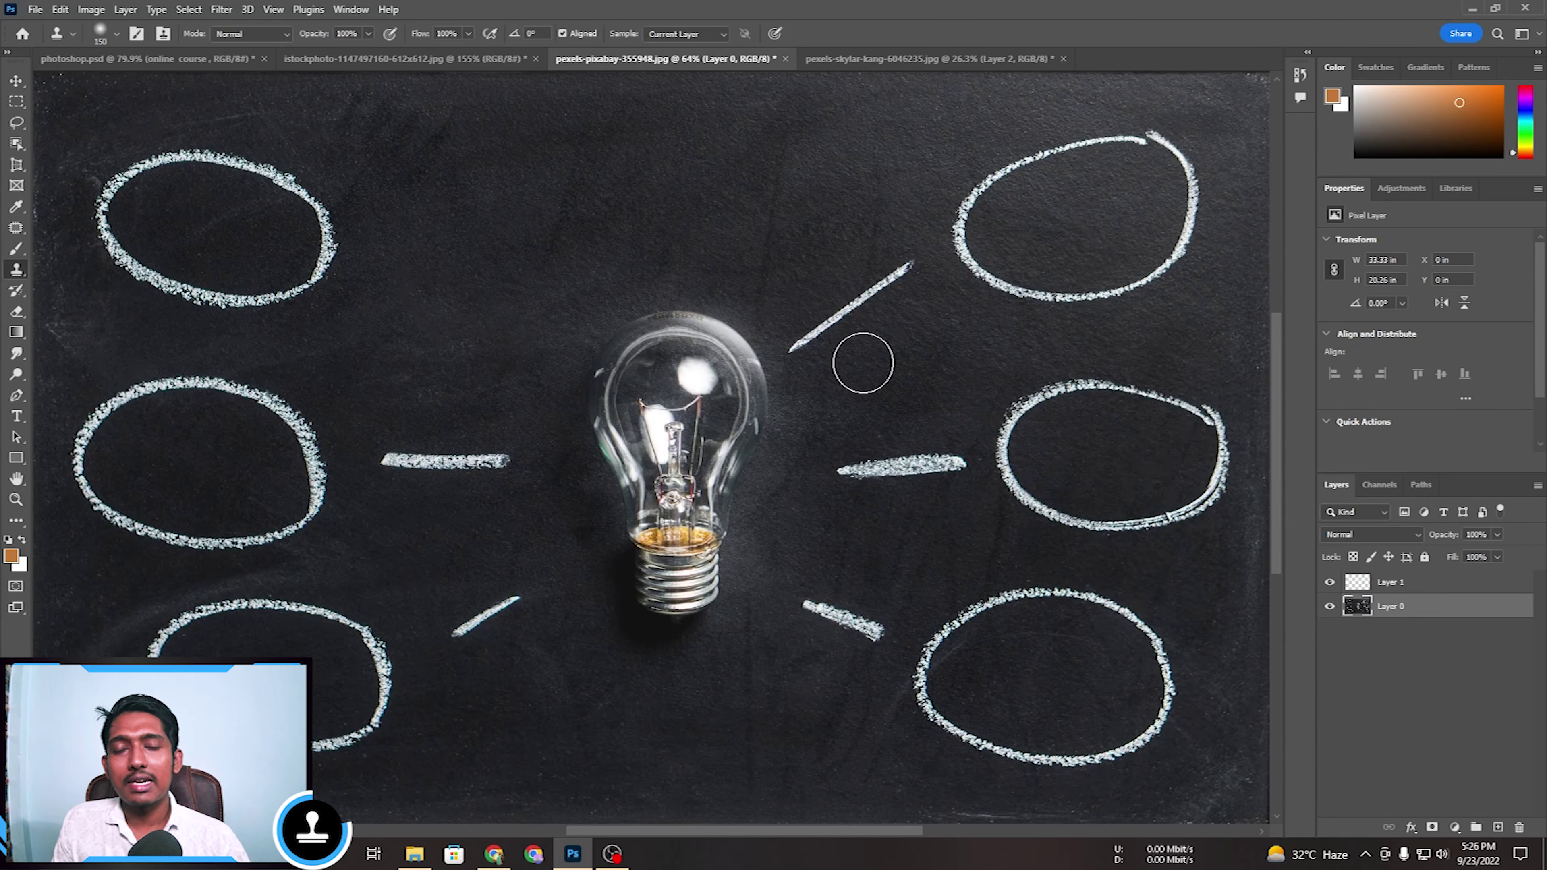
# Set the clone brush to 150 and sample clean chalkboard as the clone source.
pyautogui.press(']')
pyautogui.press(']')
pyautogui.press(']')
pyautogui.press(']')
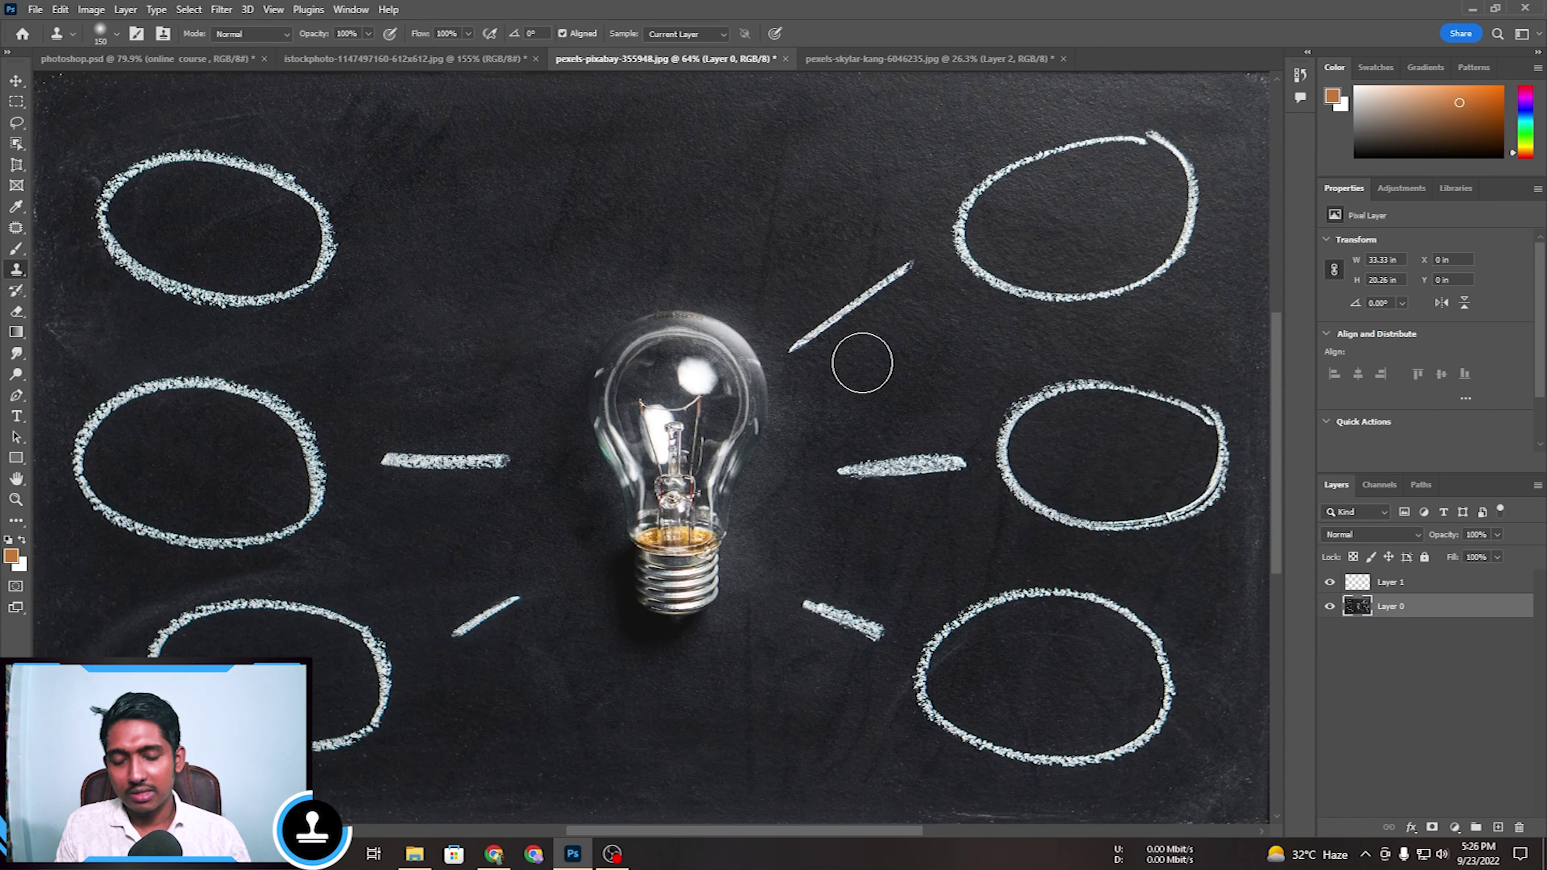
pyautogui.press('[')
pyautogui.press('[')
pyautogui.press('[')
pyautogui.press('[')
pyautogui.press('[')
pyautogui.press('[')
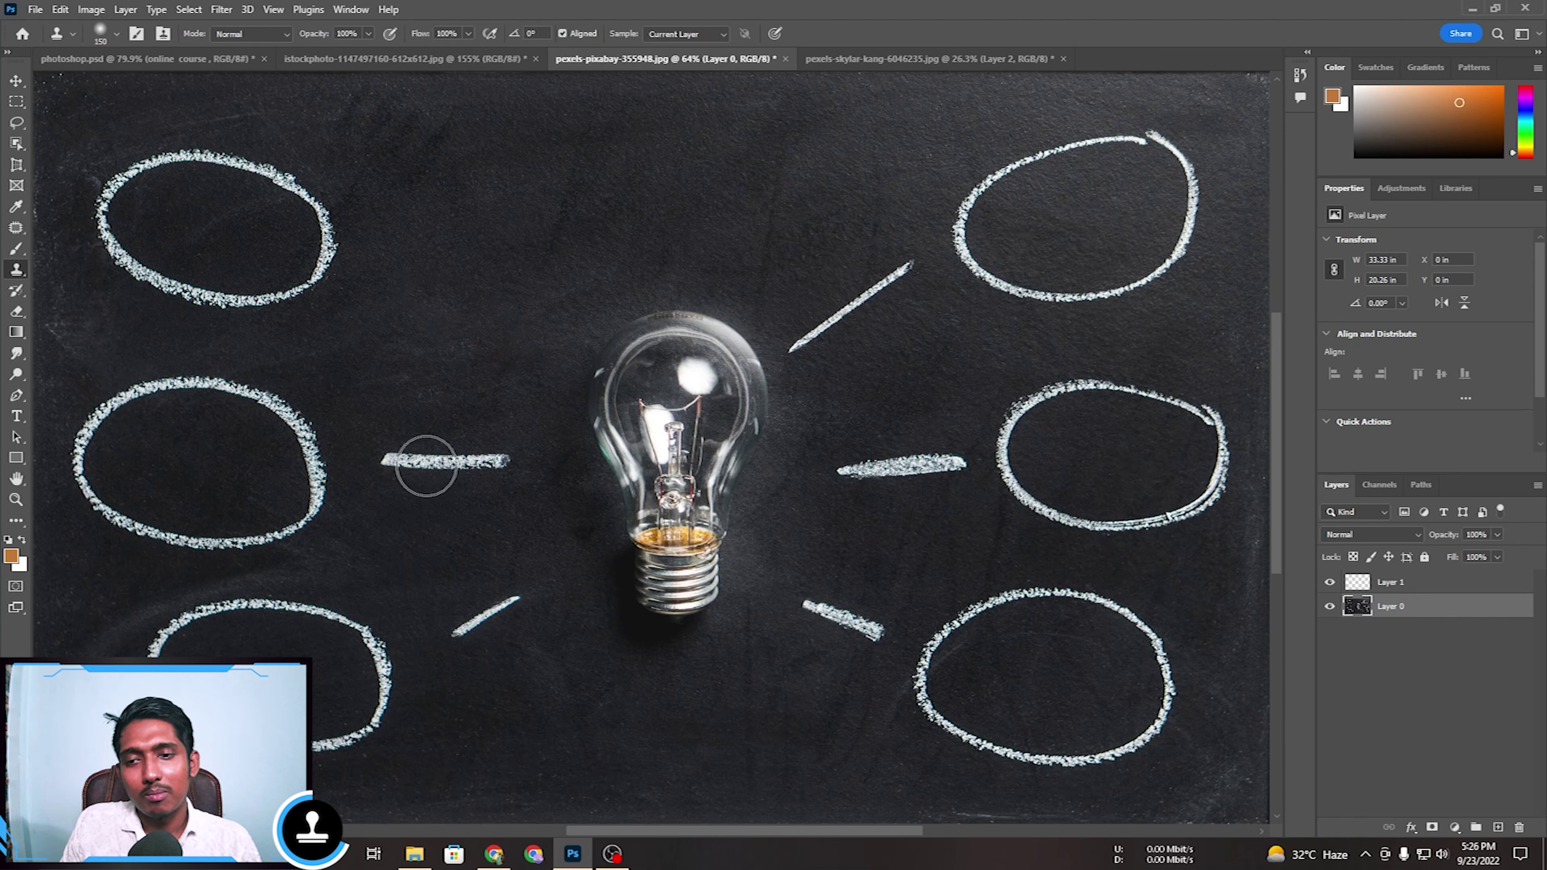
pyautogui.click(487, 467)
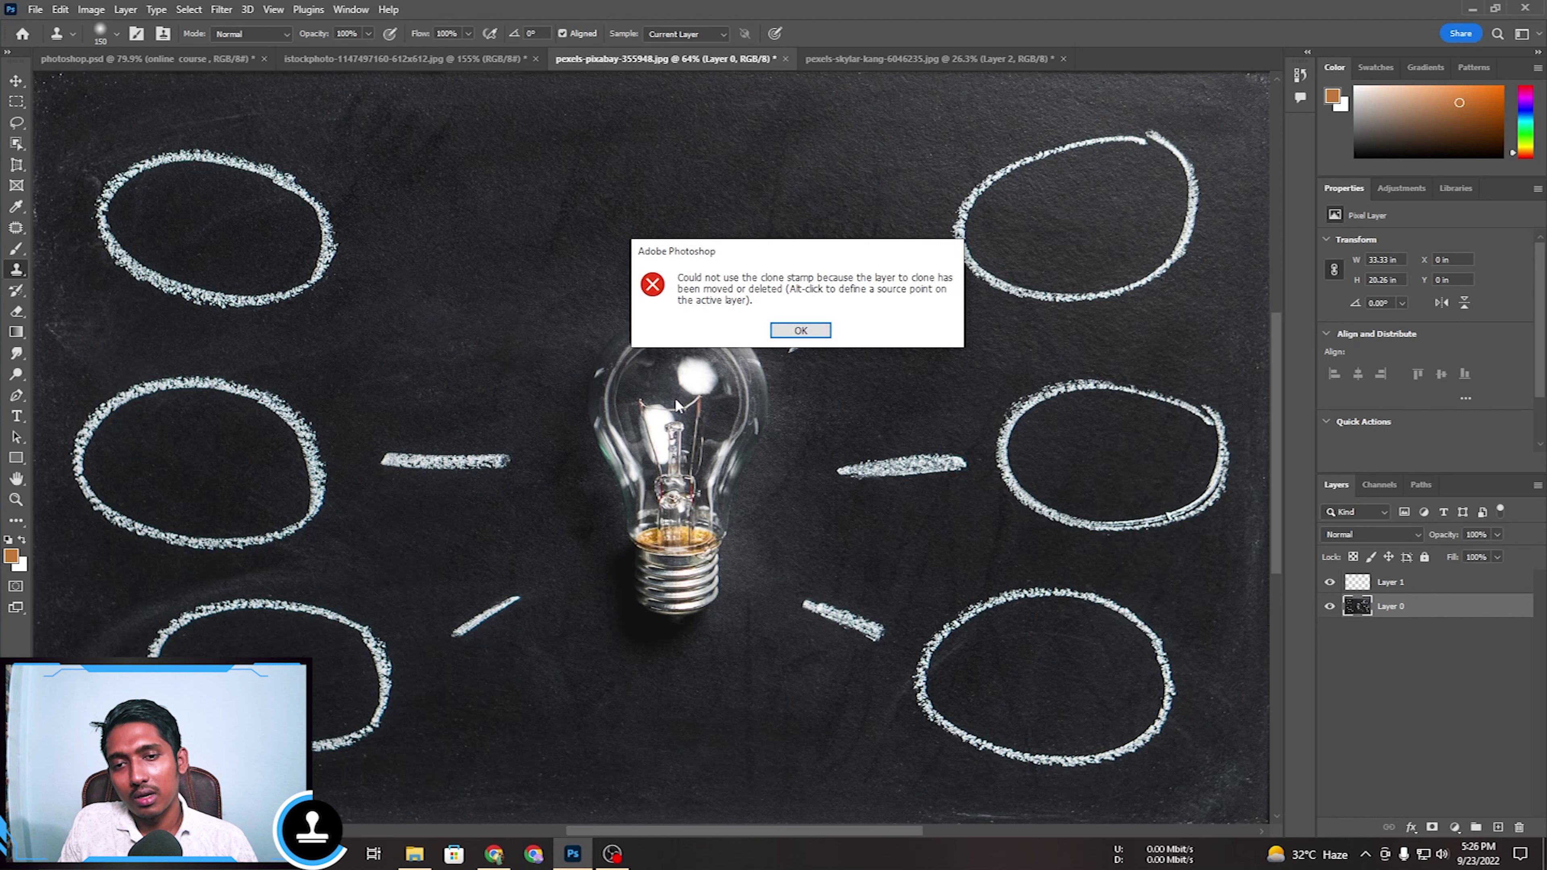
pyautogui.click(799, 334)
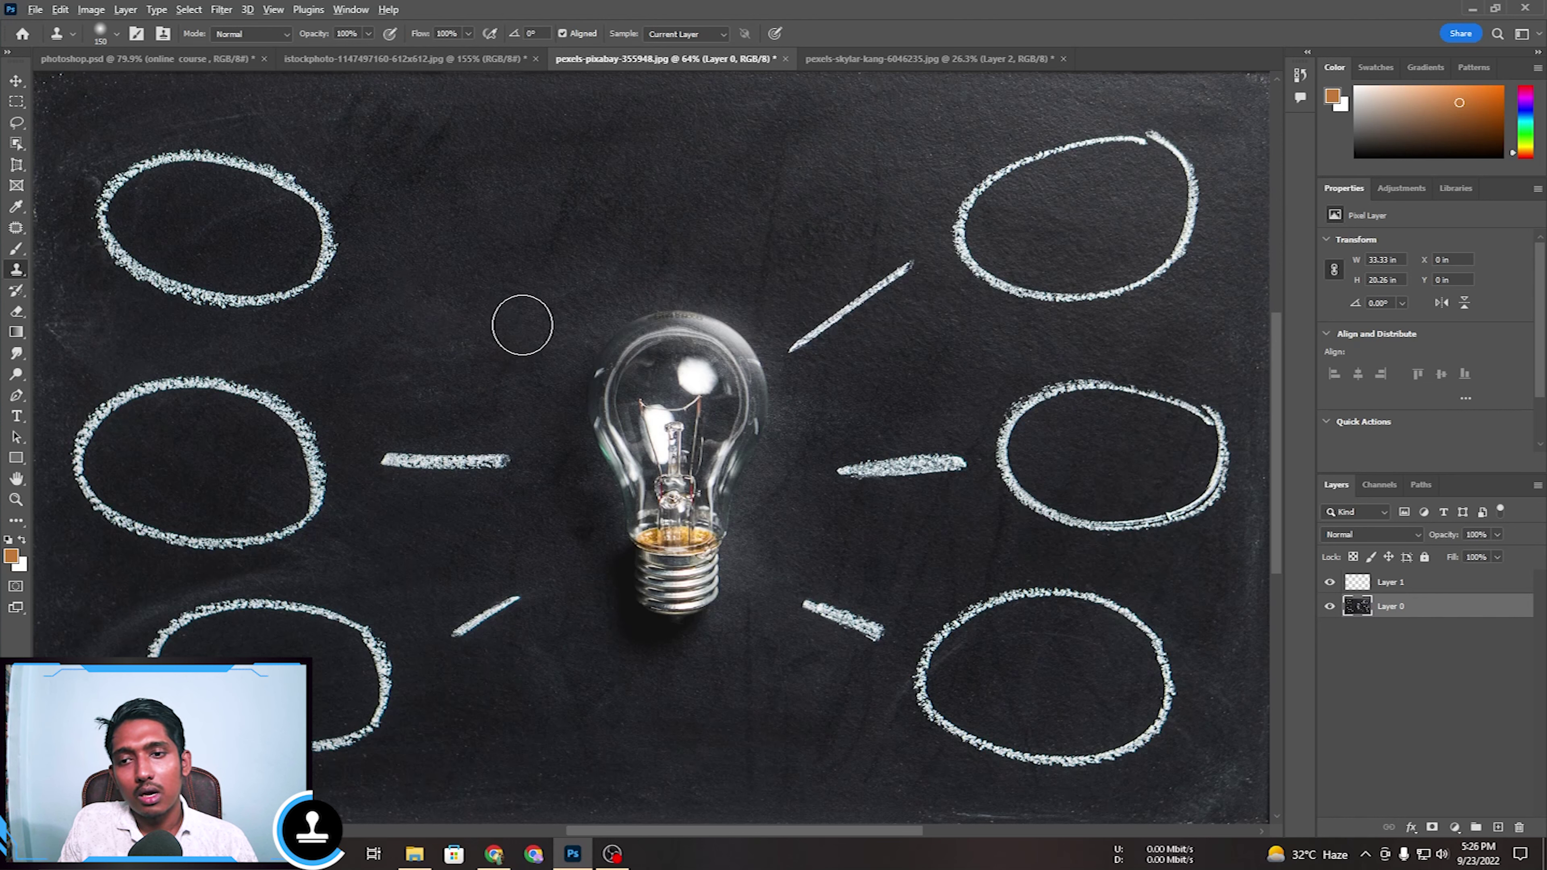
pyautogui.keyDown('alt'); pyautogui.click(547, 246); pyautogui.keyUp('alt')
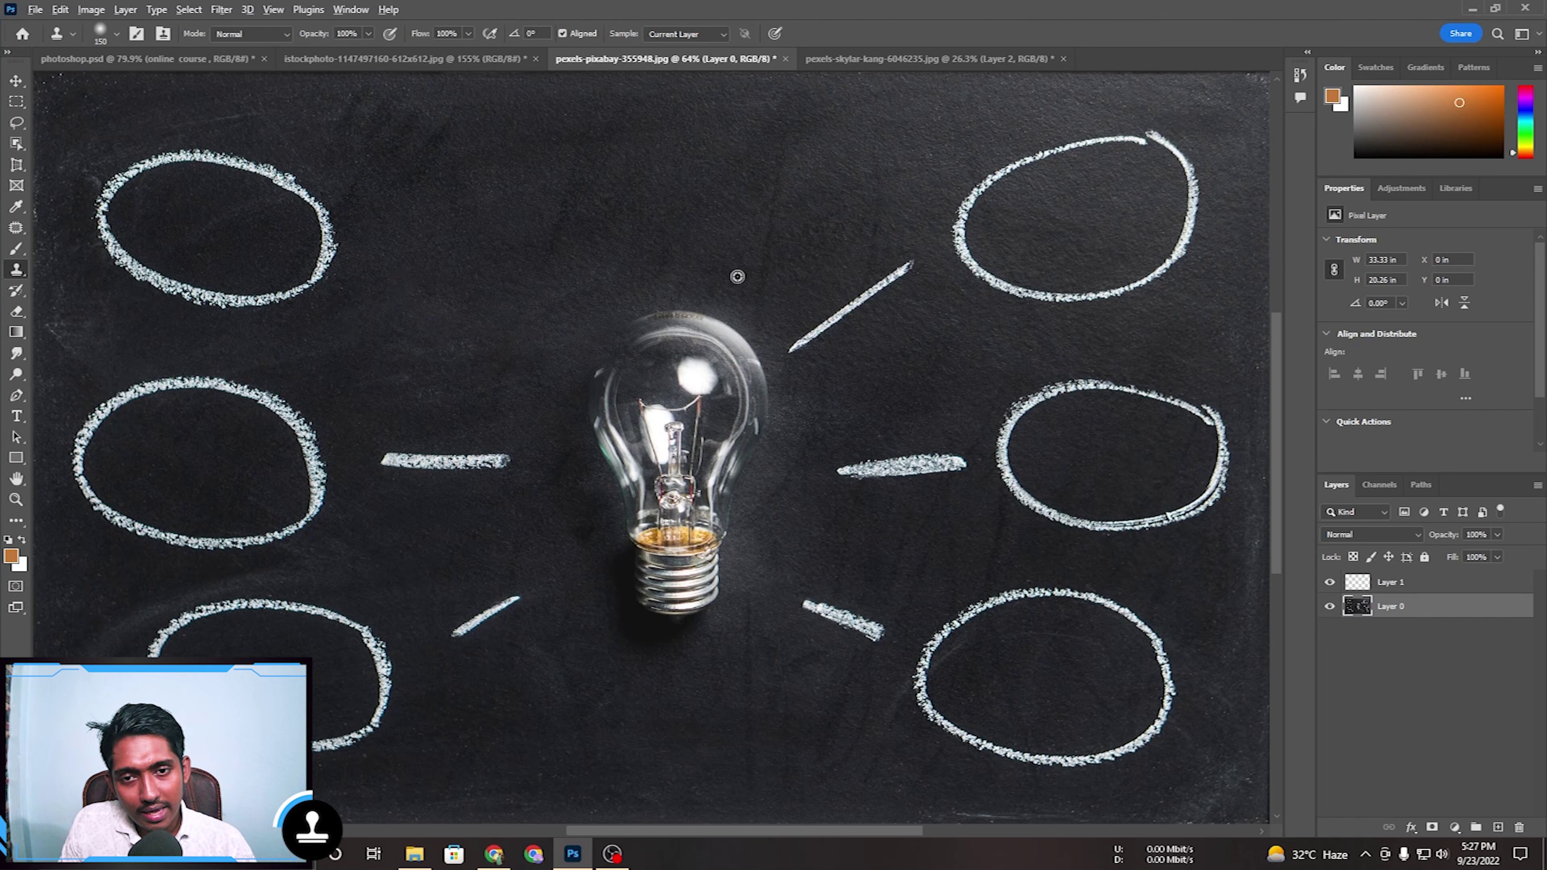
# Clone chalkboard texture over the bulb's top, screw base and body, then fit the image on screen.
pyautogui.keyDown('alt'); pyautogui.click(734, 263); pyautogui.keyUp('alt')
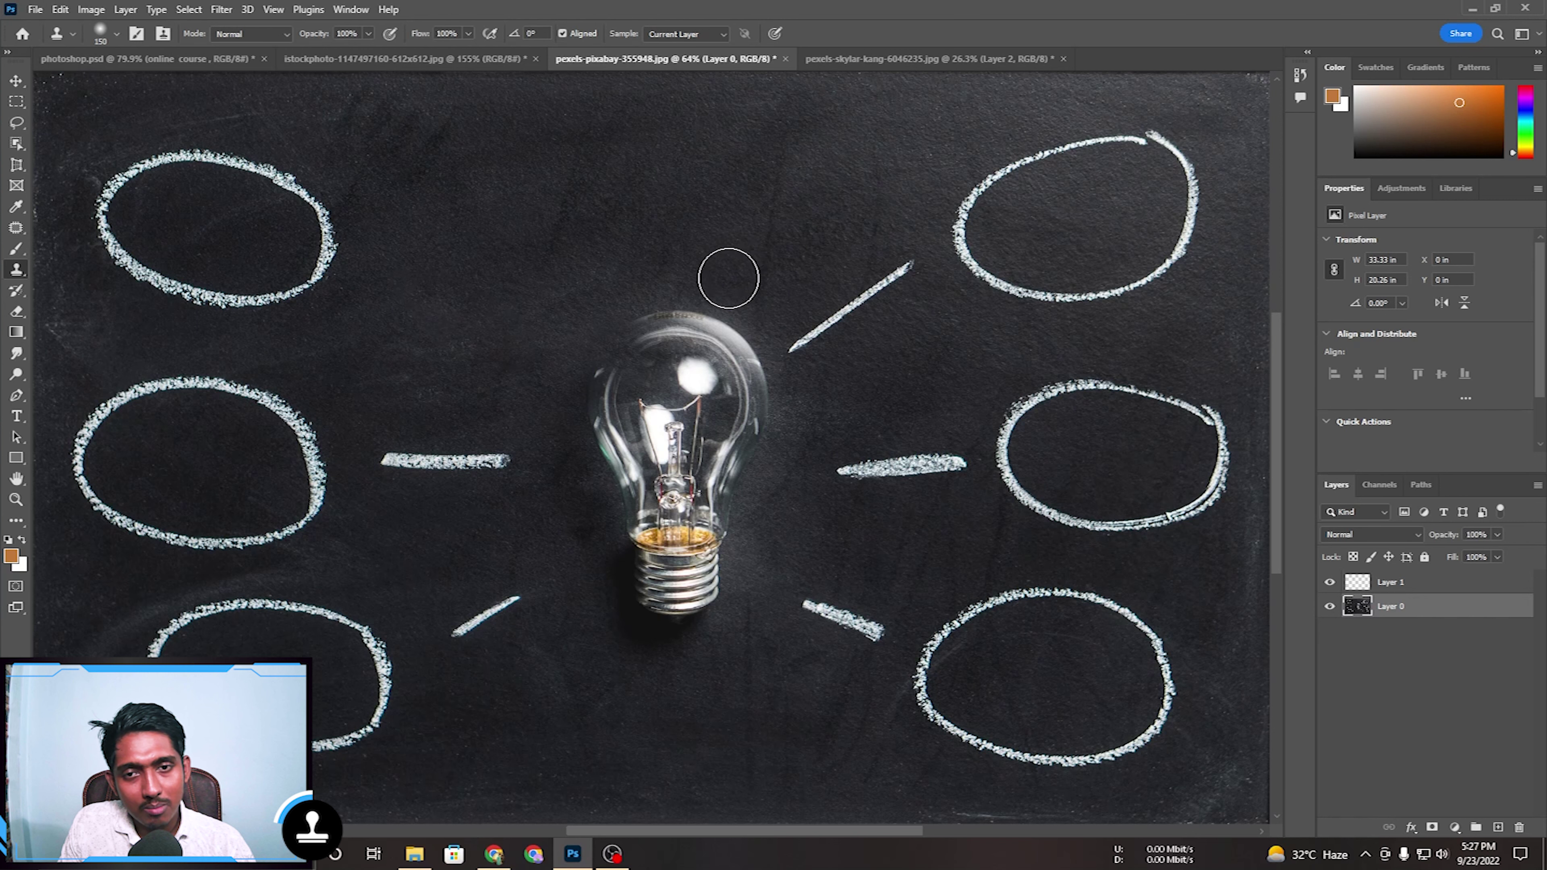
pyautogui.moveTo(716, 330)
pyautogui.mouseDown()
pyautogui.moveTo(639, 312)
pyautogui.moveTo(674, 341)
pyautogui.moveTo(743, 358)
pyautogui.moveTo(633, 357)
pyautogui.moveTo(617, 399)
pyautogui.moveTo(725, 355)
pyautogui.mouseUp()
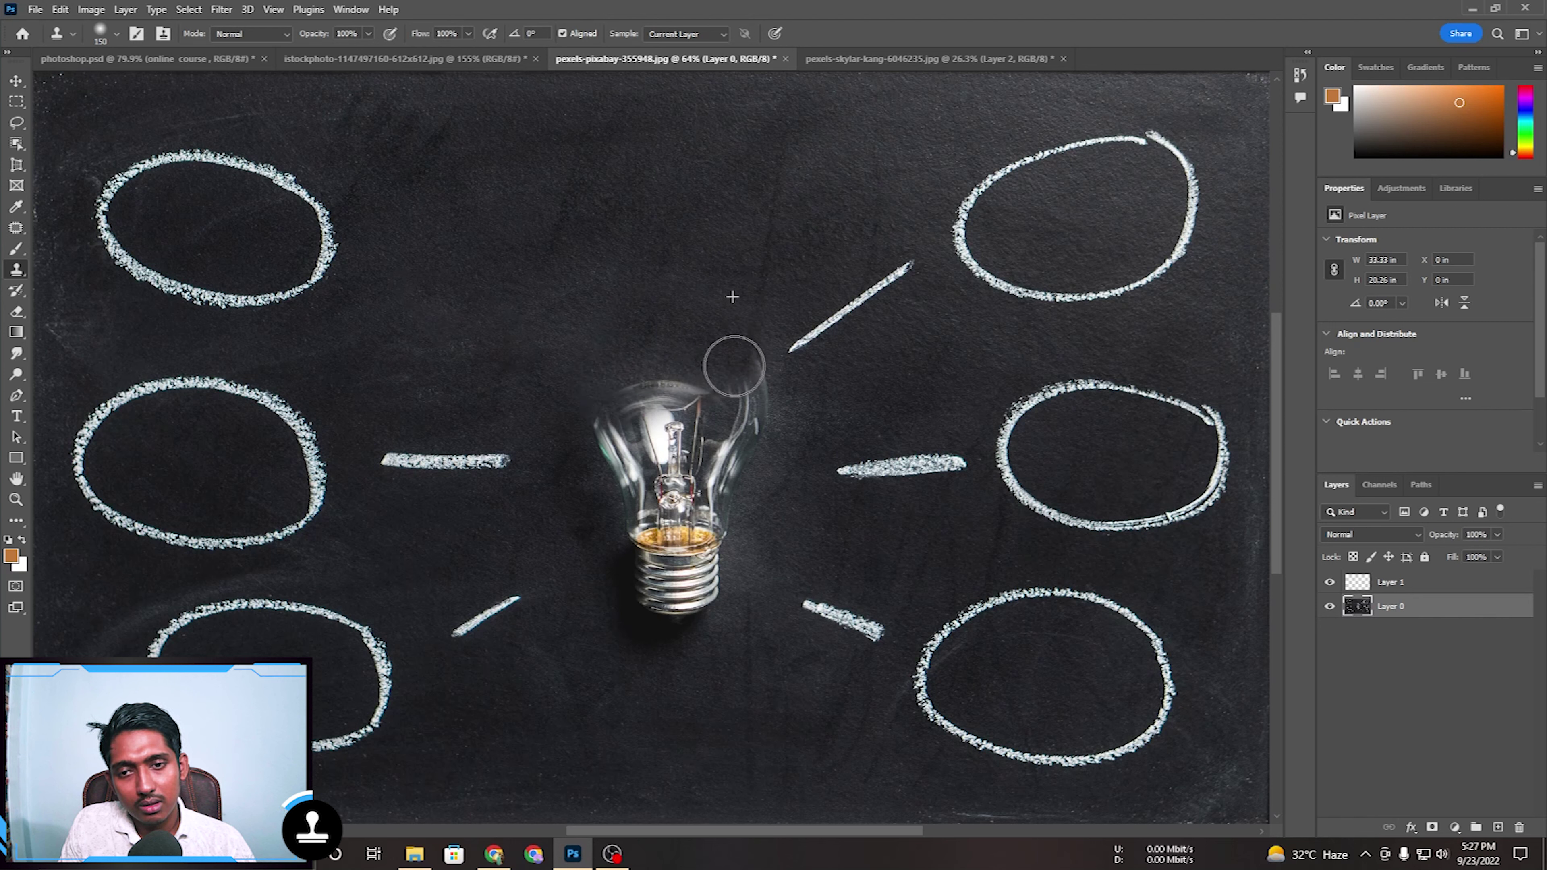
pyautogui.keyDown('alt'); pyautogui.click(669, 695); pyautogui.keyUp('alt')
pyautogui.moveTo(632, 625)
pyautogui.mouseDown()
pyautogui.moveTo(687, 646)
pyautogui.moveTo(710, 585)
pyautogui.mouseUp()
pyautogui.keyDown('alt'); pyautogui.click(686, 743); pyautogui.keyUp('alt')
pyautogui.moveTo(628, 614); pyautogui.dragTo(633, 549)
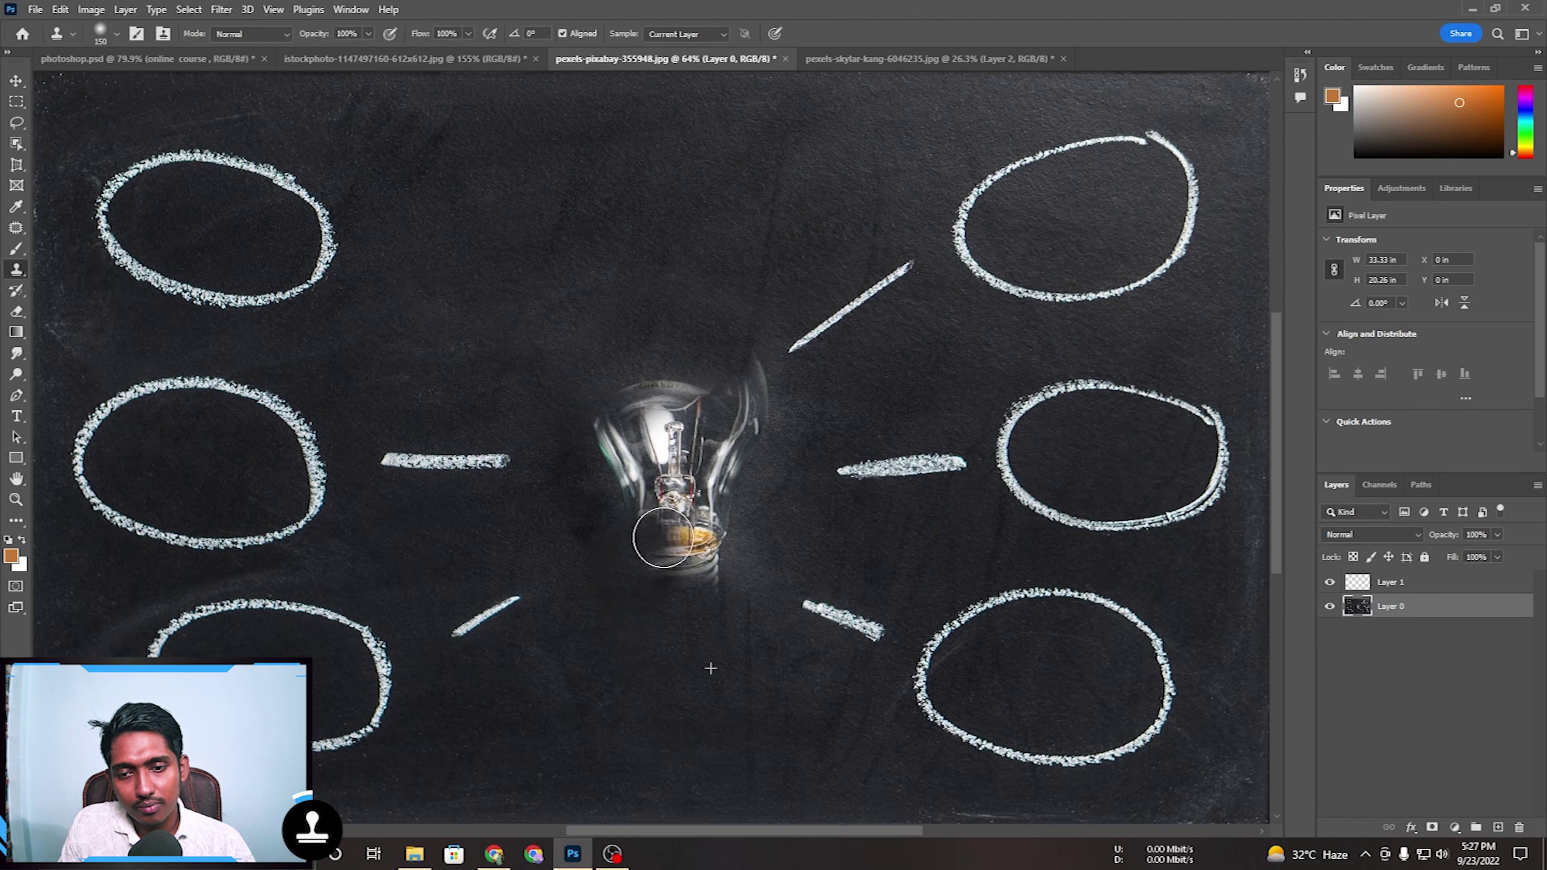
pyautogui.rightClick(712, 413)
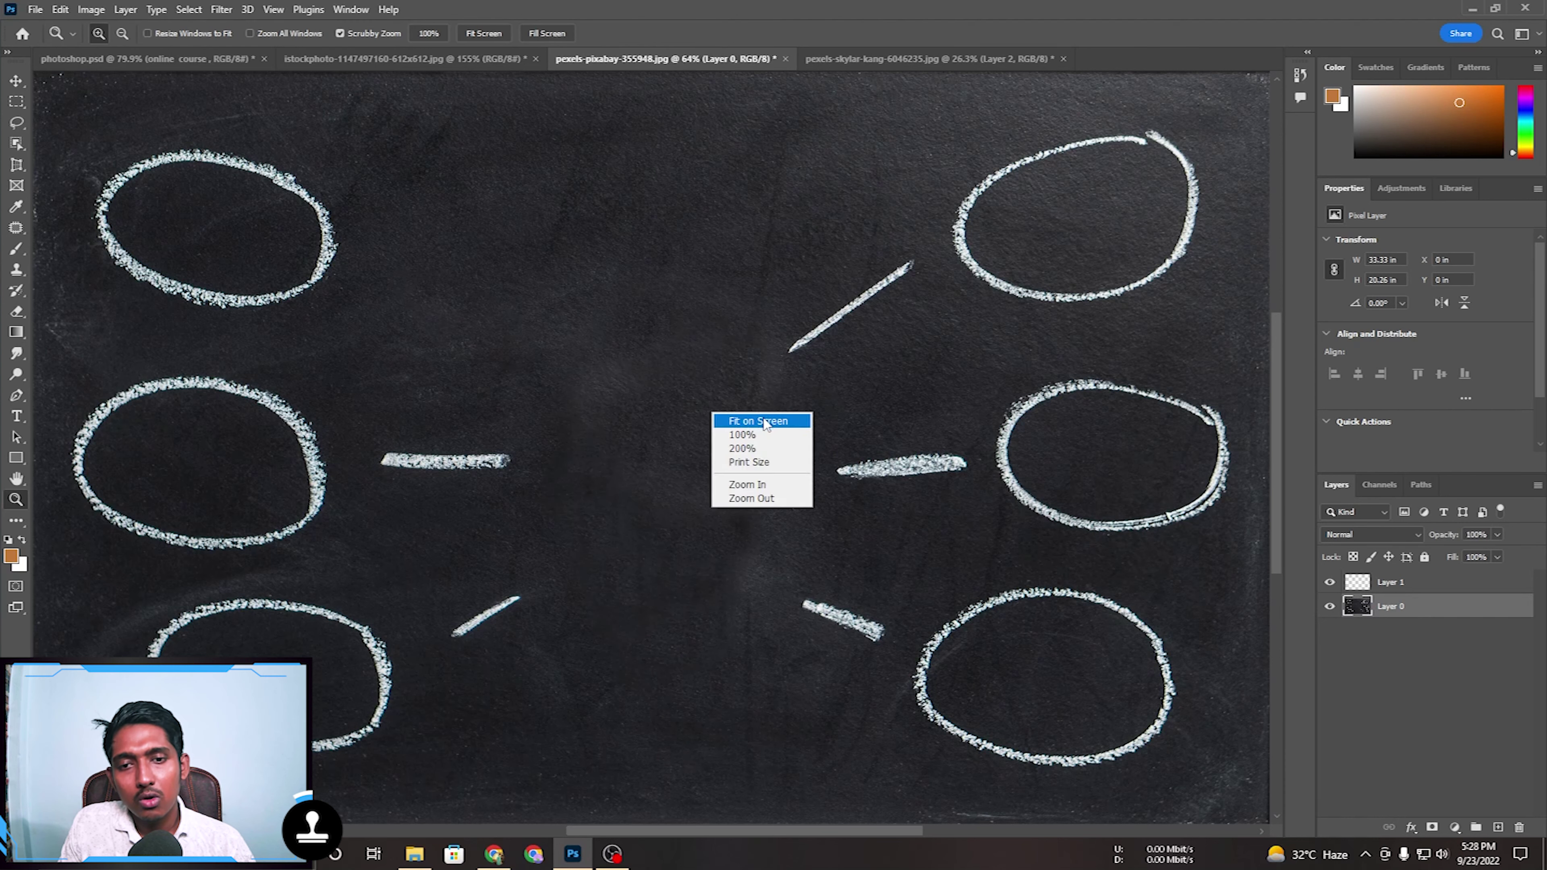
pyautogui.click(764, 422)
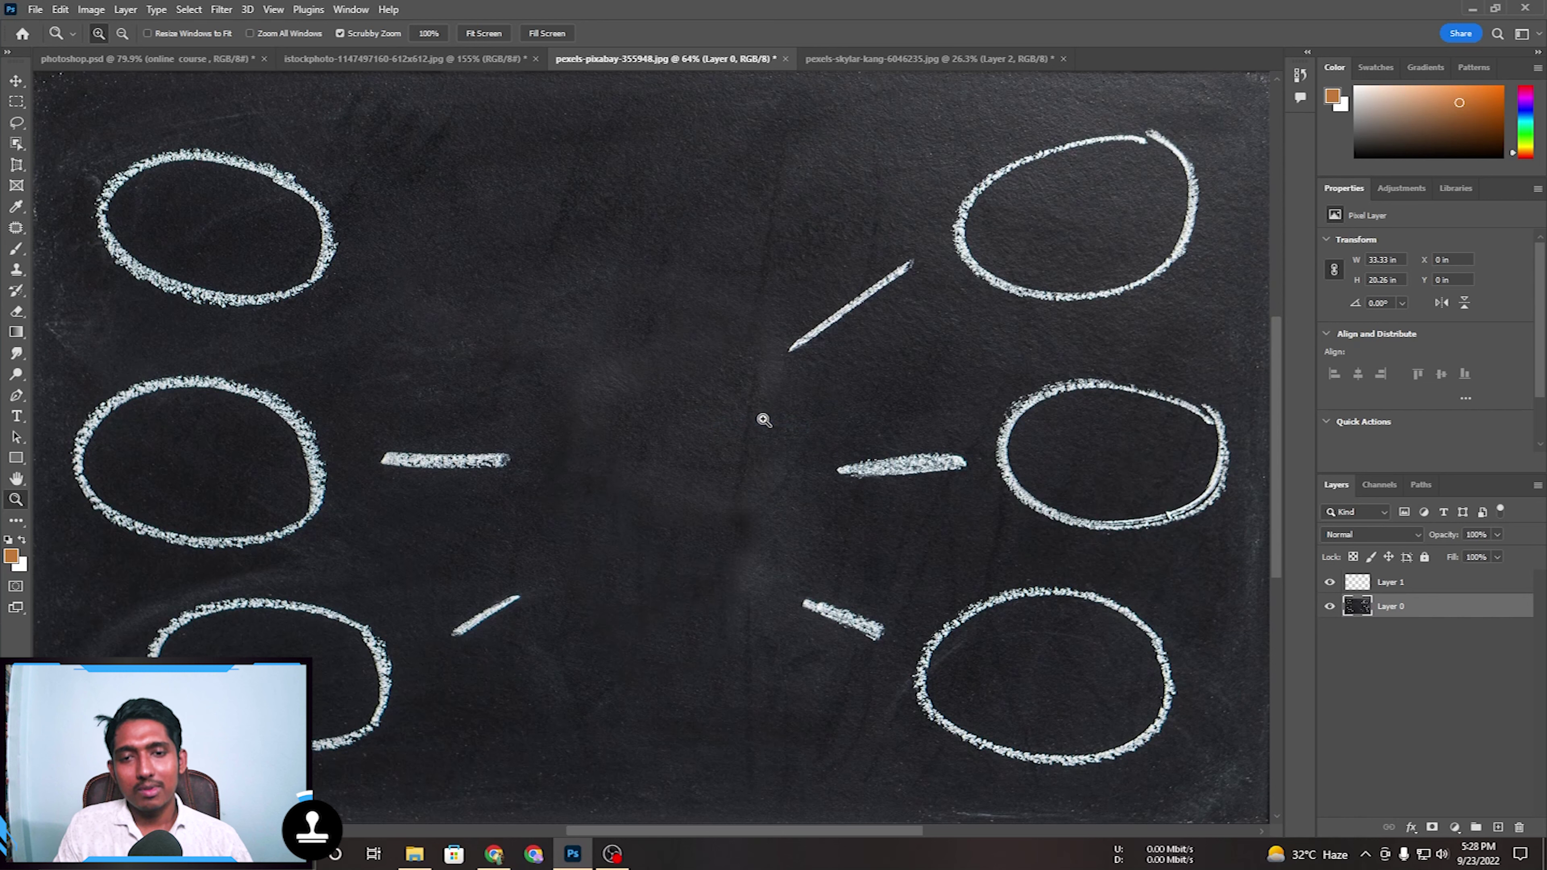
# Compare the image before and after cloning in History, keeping all cloning steps.
pyautogui.click(1299, 83)
pyautogui.click(1169, 147)
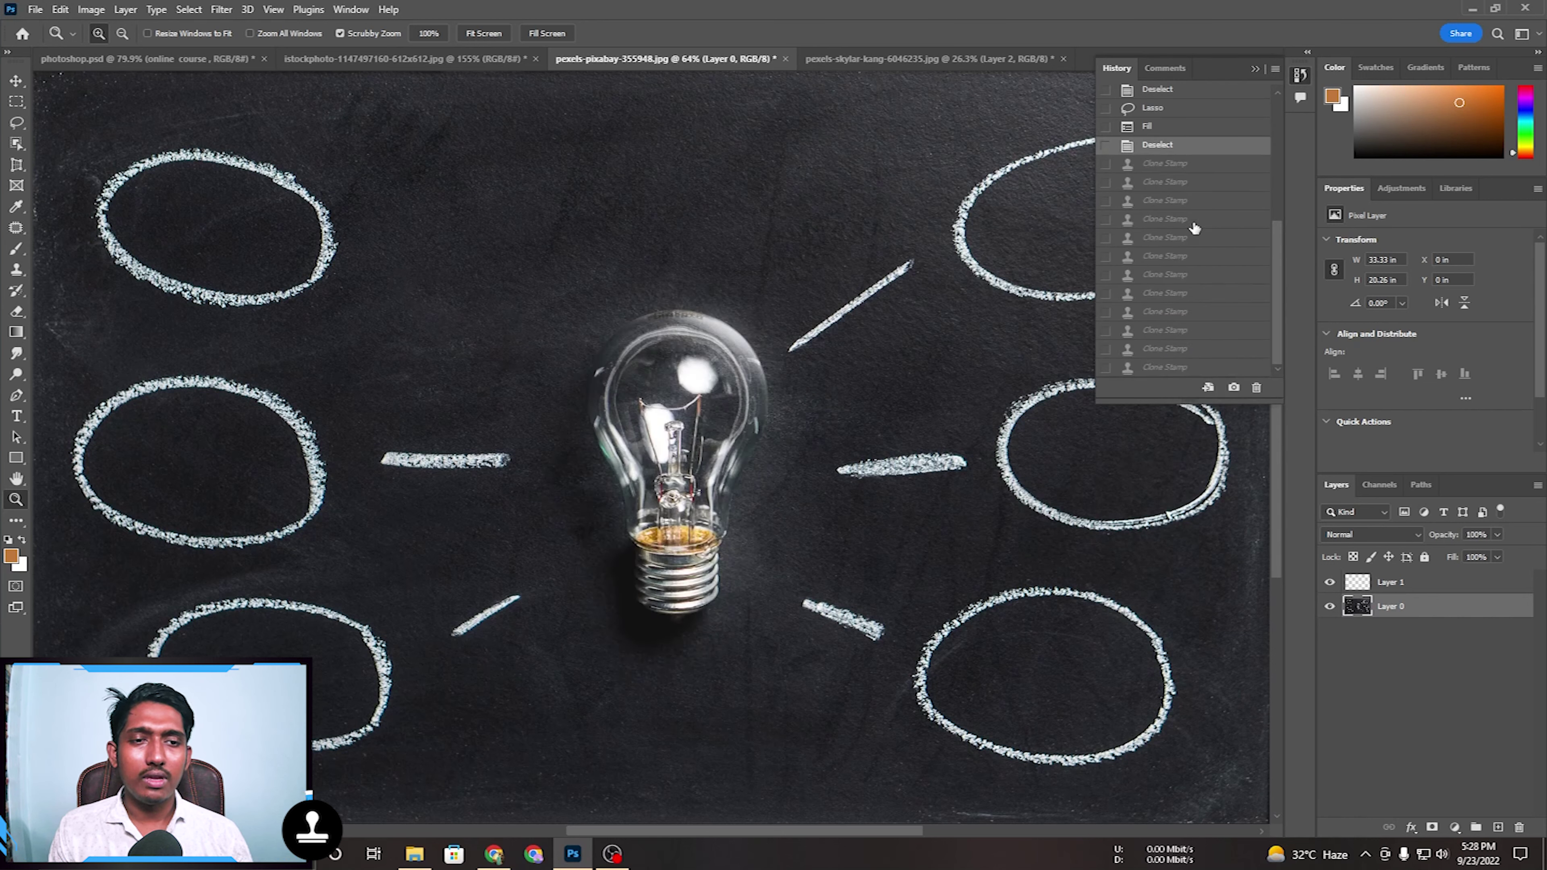
pyautogui.click(1167, 367)
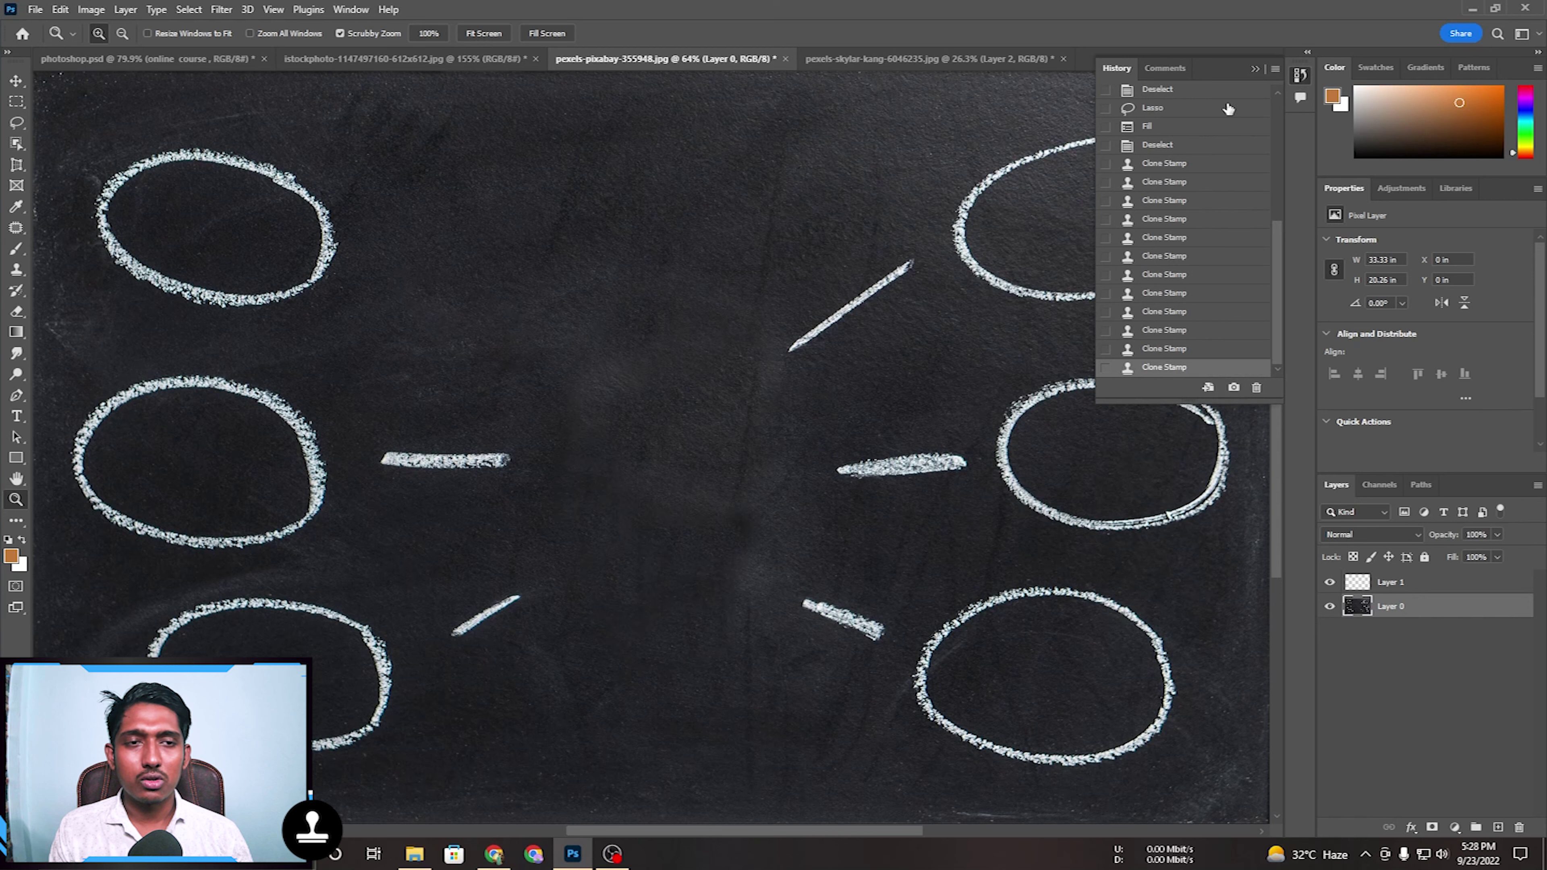
pyautogui.click(1254, 69)
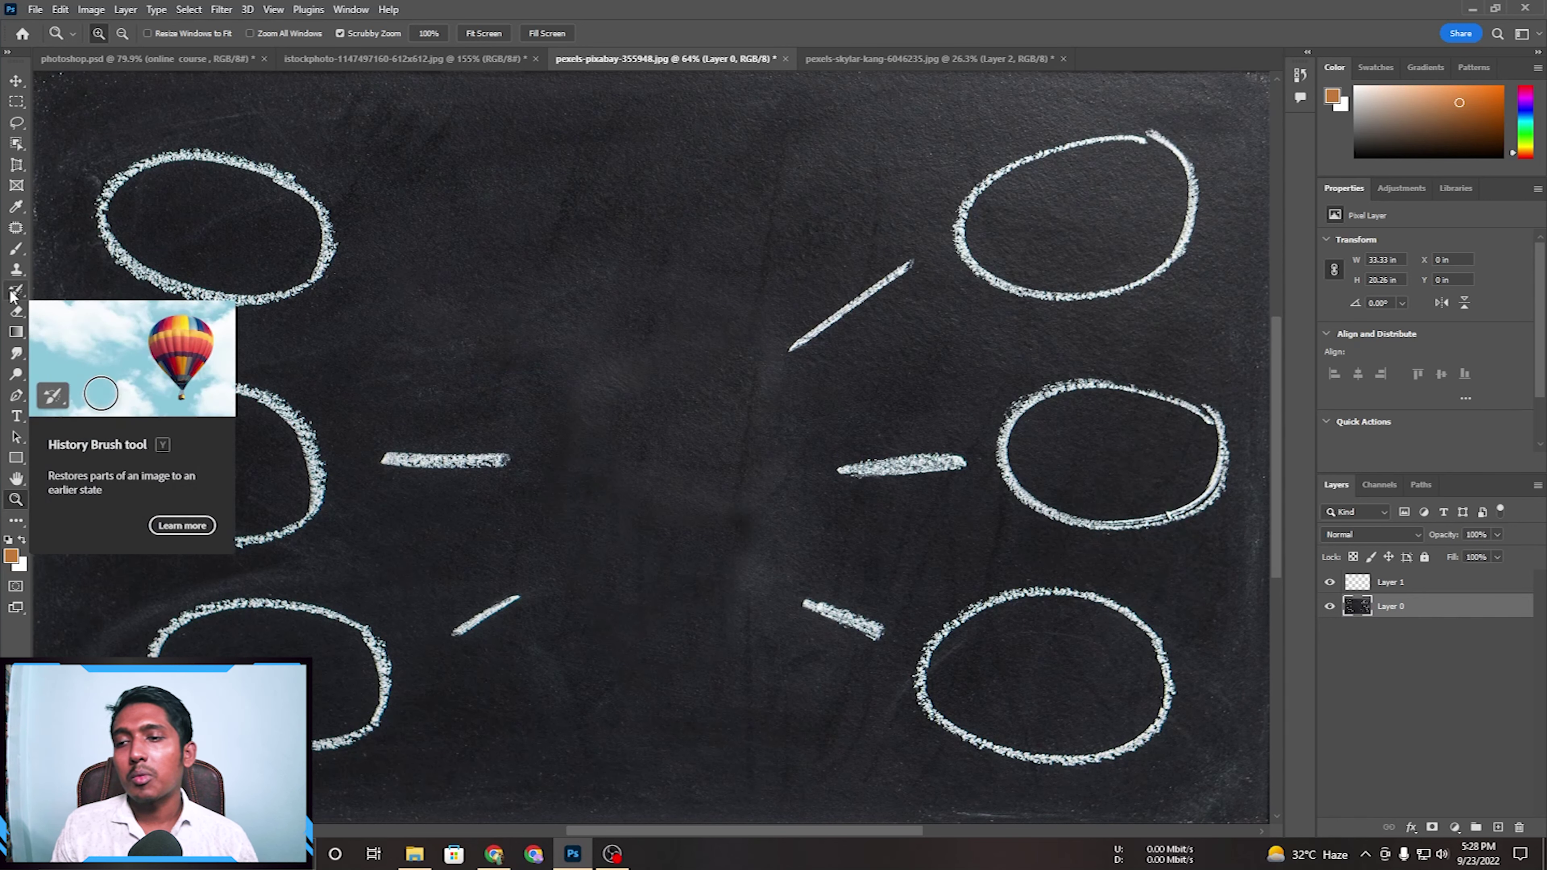
# Choose the Eraser and revert the boot image to its original History snapshot.
pyautogui.click(14, 317)
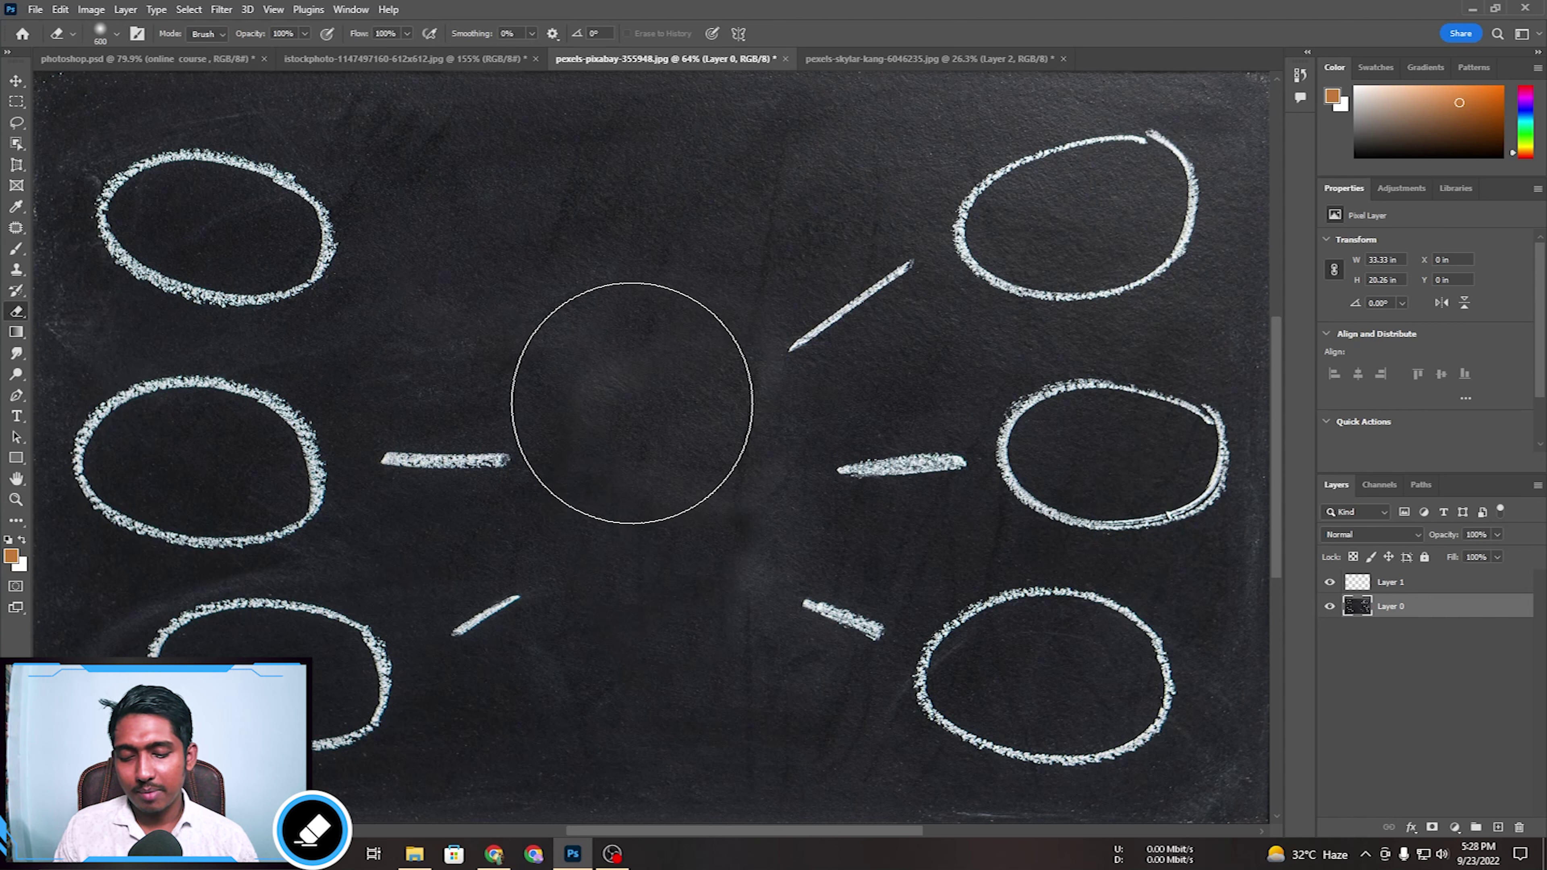
pyautogui.press('s')
pyautogui.click(16, 311)
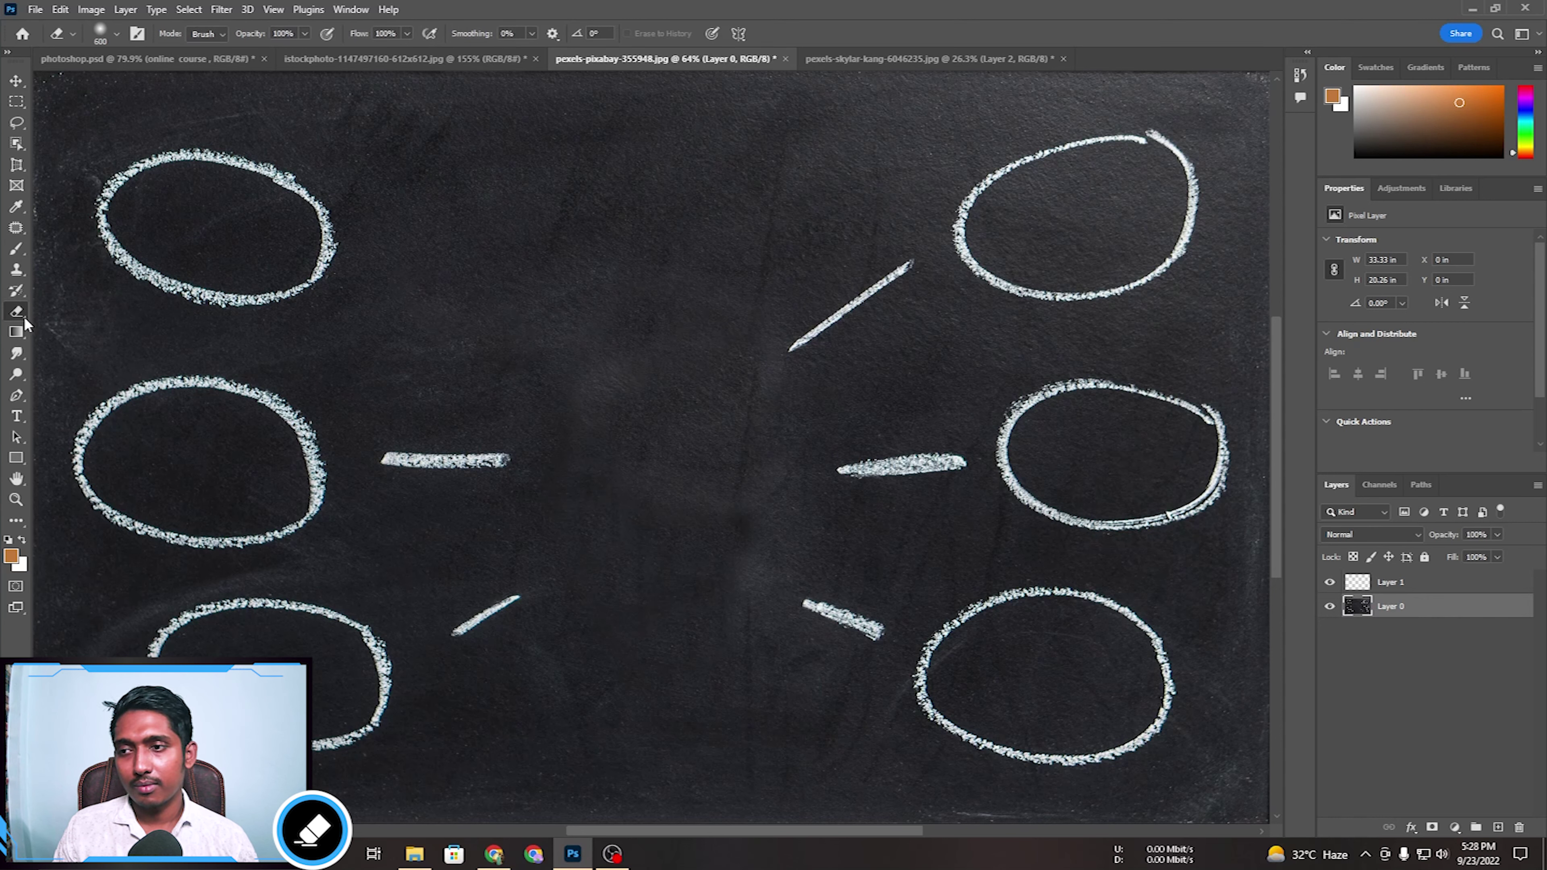
pyautogui.click(913, 59)
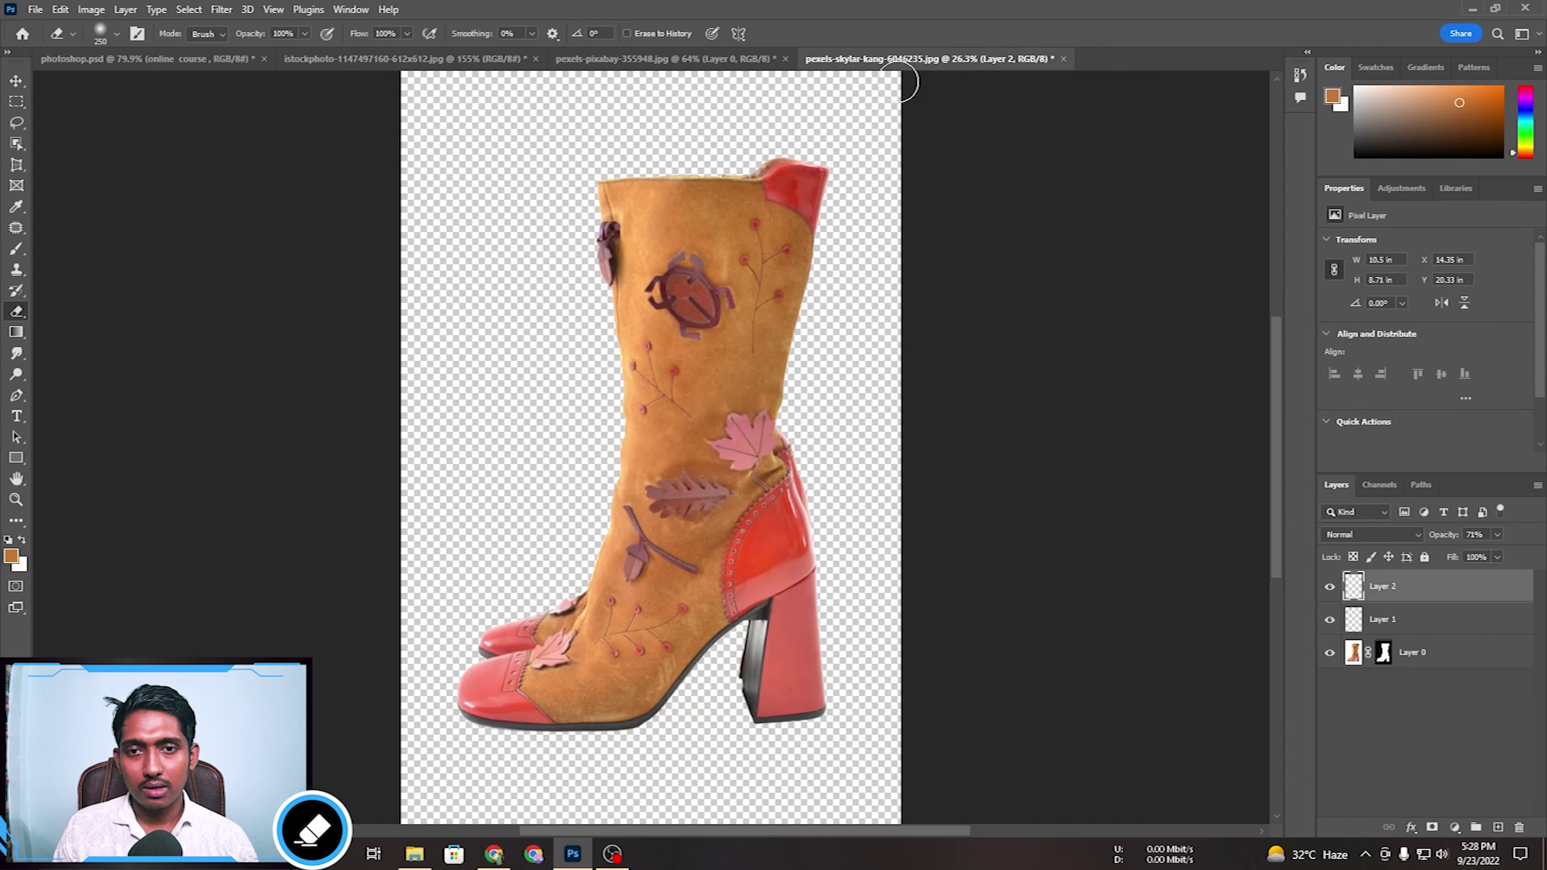
pyautogui.click(1301, 75)
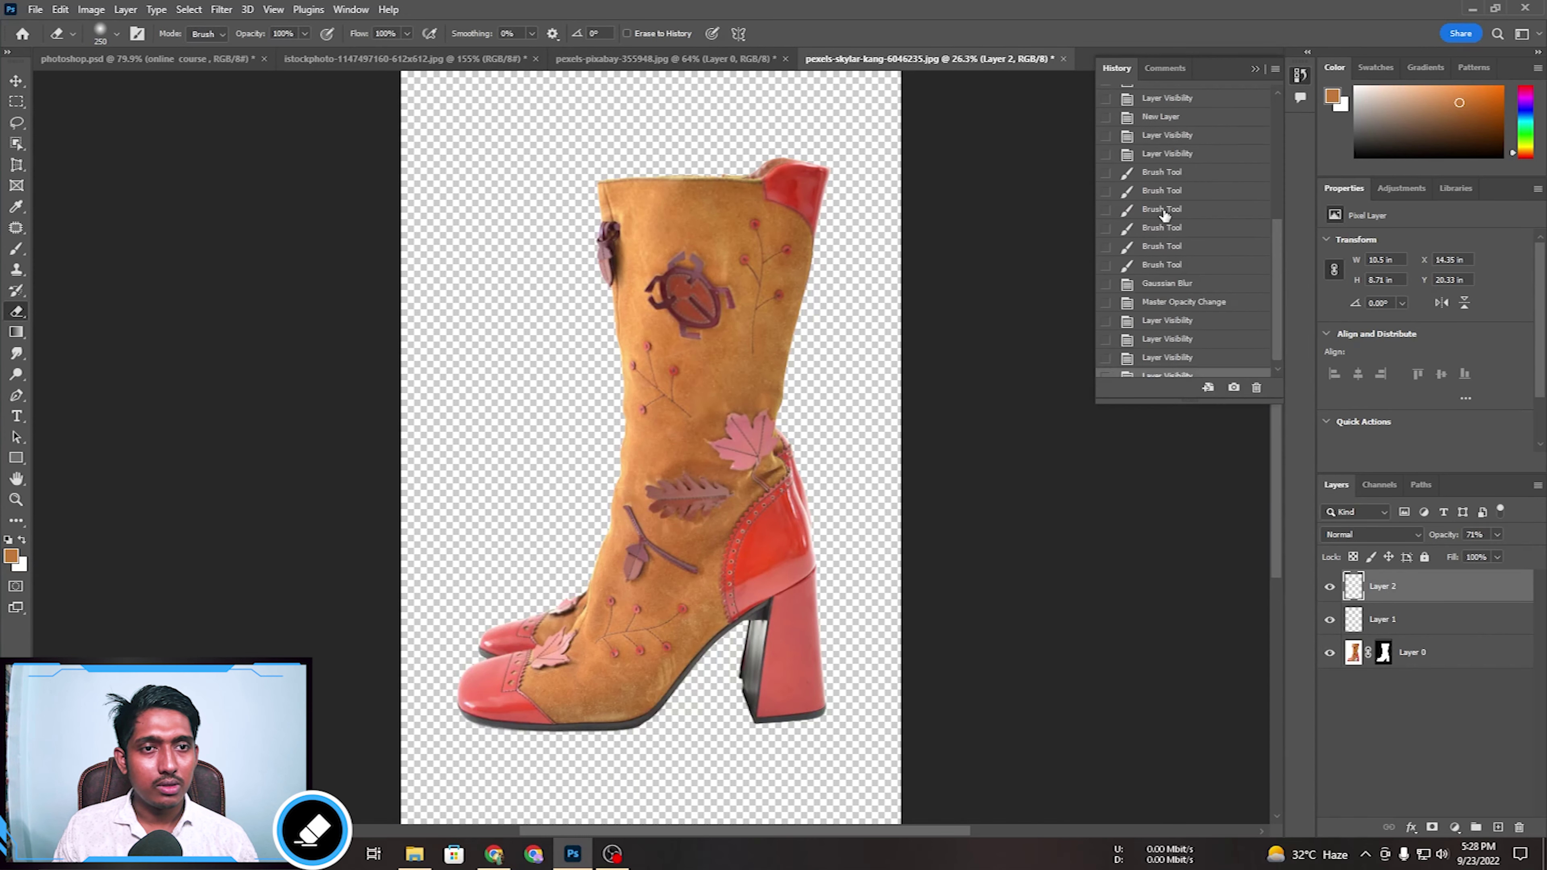
pyautogui.scroll(5, 1178, 177)
pyautogui.click(1166, 102)
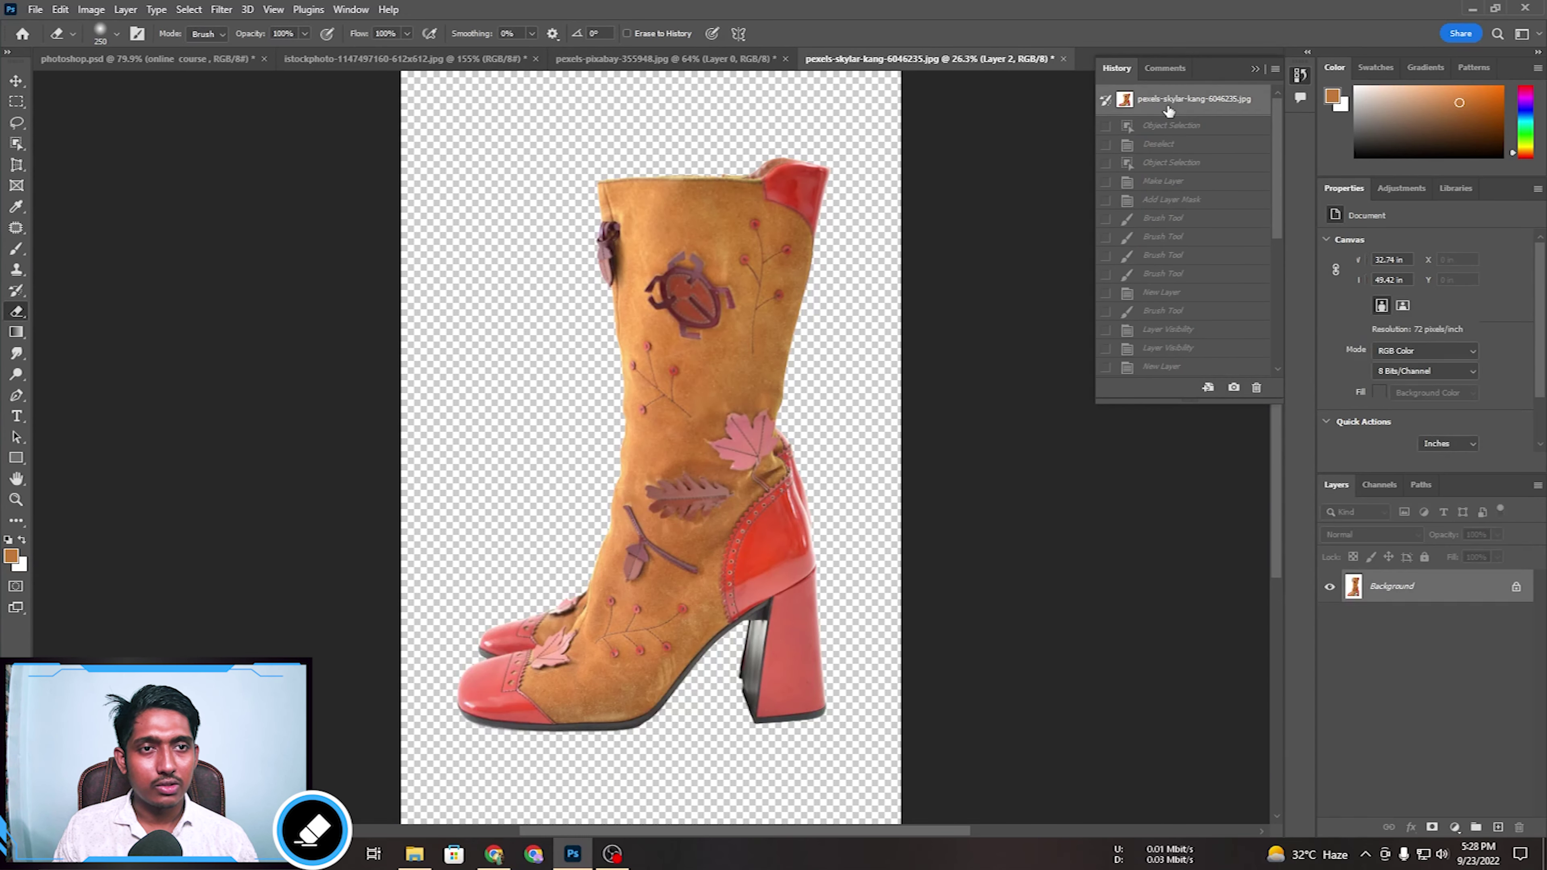
pyautogui.click(1254, 70)
# Unlock the background as Layer 0 and erase the grey shadow around the heel with a 200 eraser.
pyautogui.click(1518, 587)
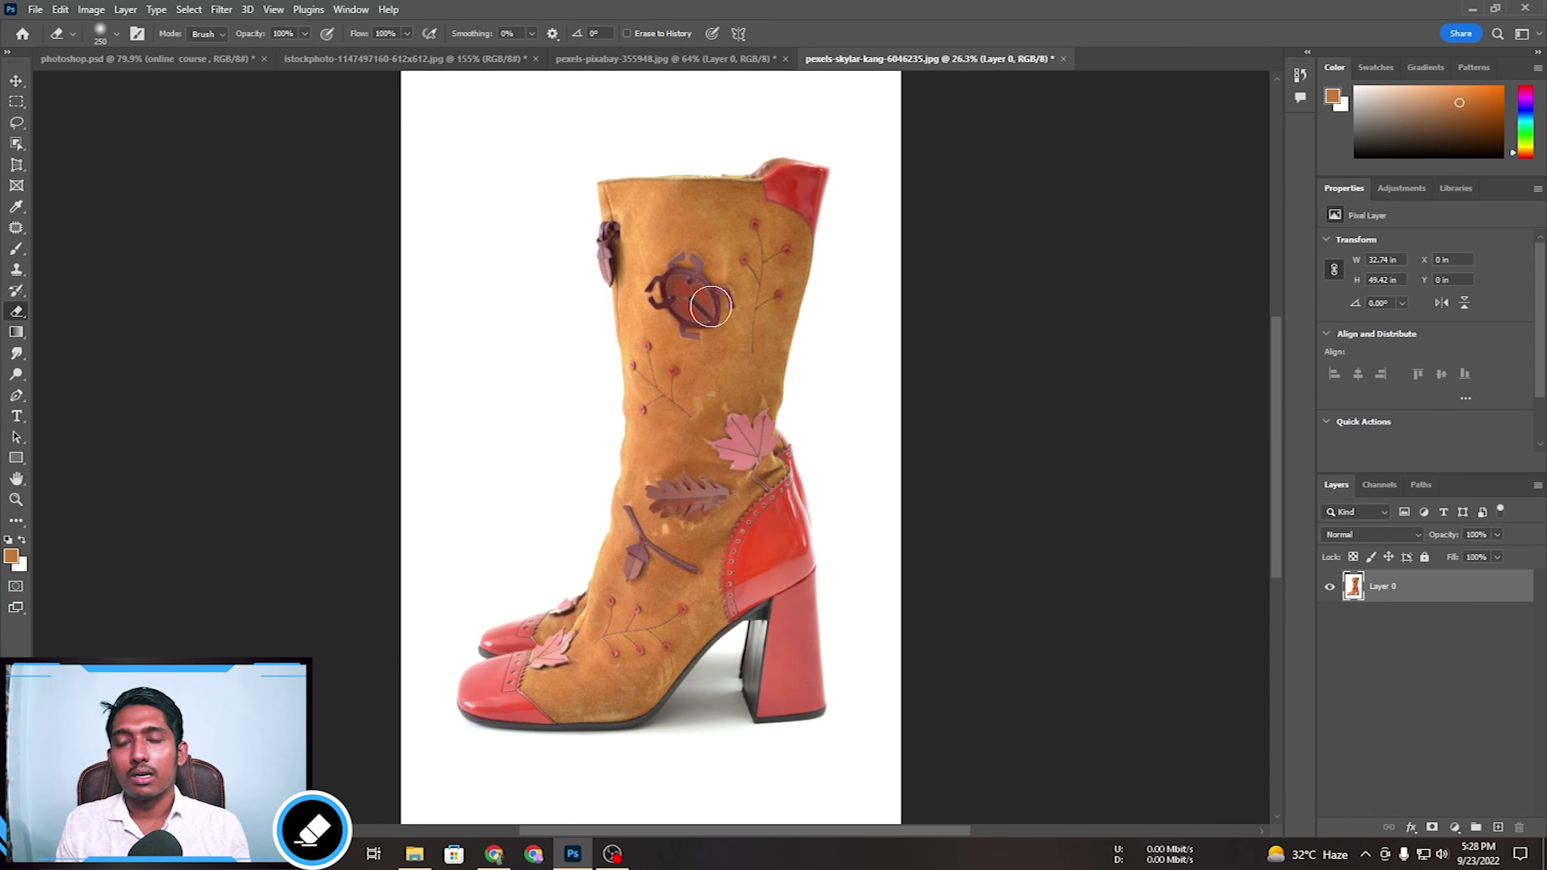
pyautogui.press('z')
pyautogui.moveTo(906, 695); pyautogui.dragTo(688, 416)
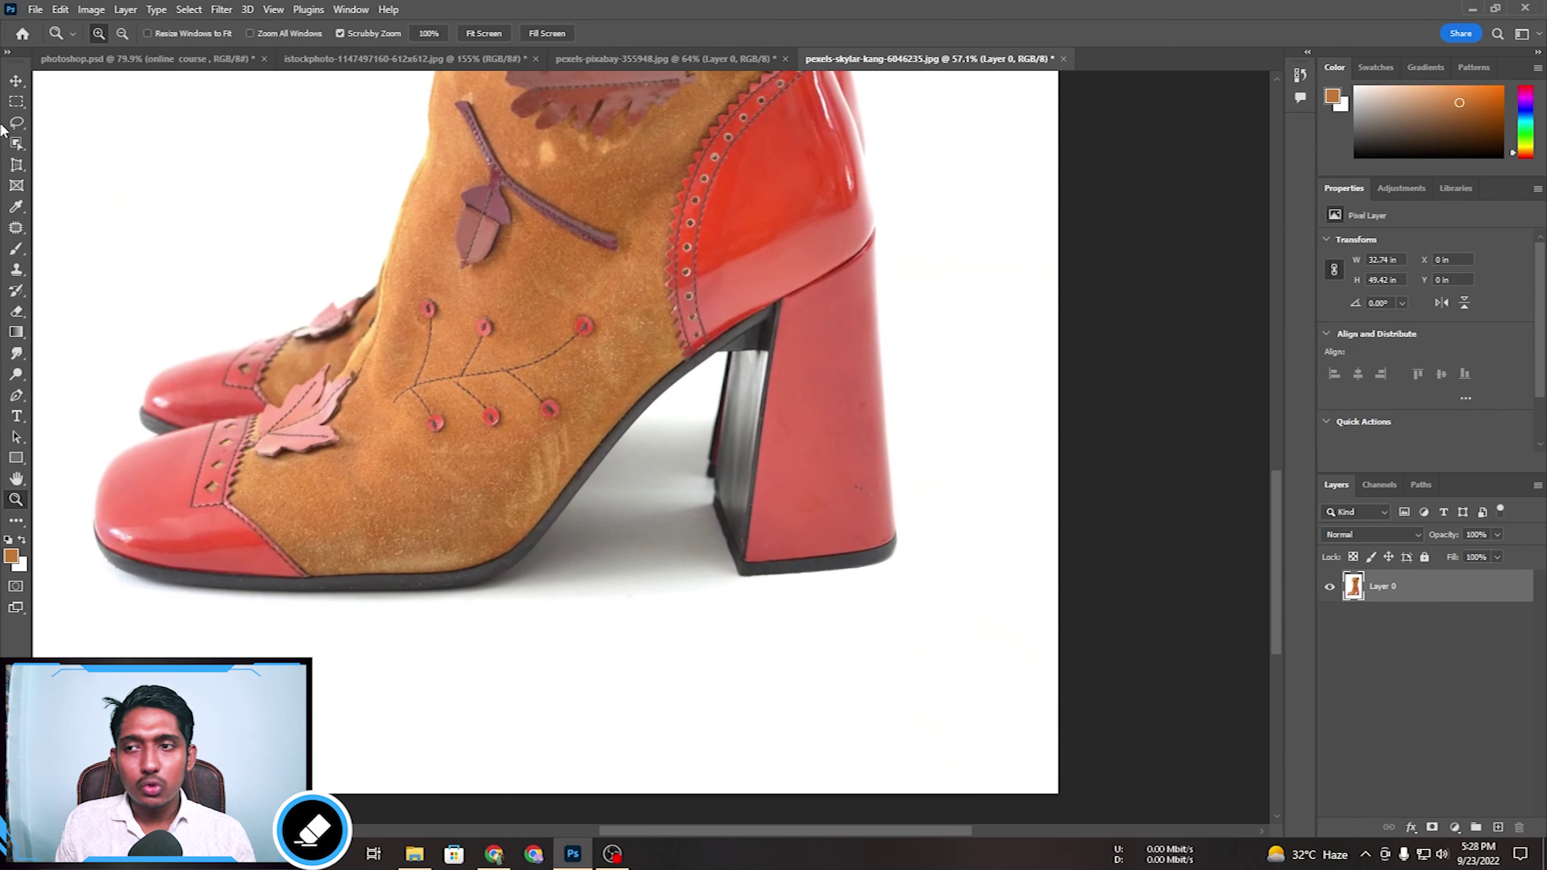
pyautogui.click(13, 313)
pyautogui.press('[')
pyautogui.press('[')
pyautogui.moveTo(646, 491)
pyautogui.mouseDown()
pyautogui.moveTo(615, 708)
pyautogui.moveTo(587, 674)
pyautogui.moveTo(460, 748)
pyautogui.moveTo(517, 732)
pyautogui.moveTo(787, 767)
pyautogui.moveTo(397, 760)
pyautogui.moveTo(328, 725)
pyautogui.moveTo(798, 702)
pyautogui.moveTo(701, 695)
pyautogui.moveTo(925, 723)
pyautogui.mouseUp()
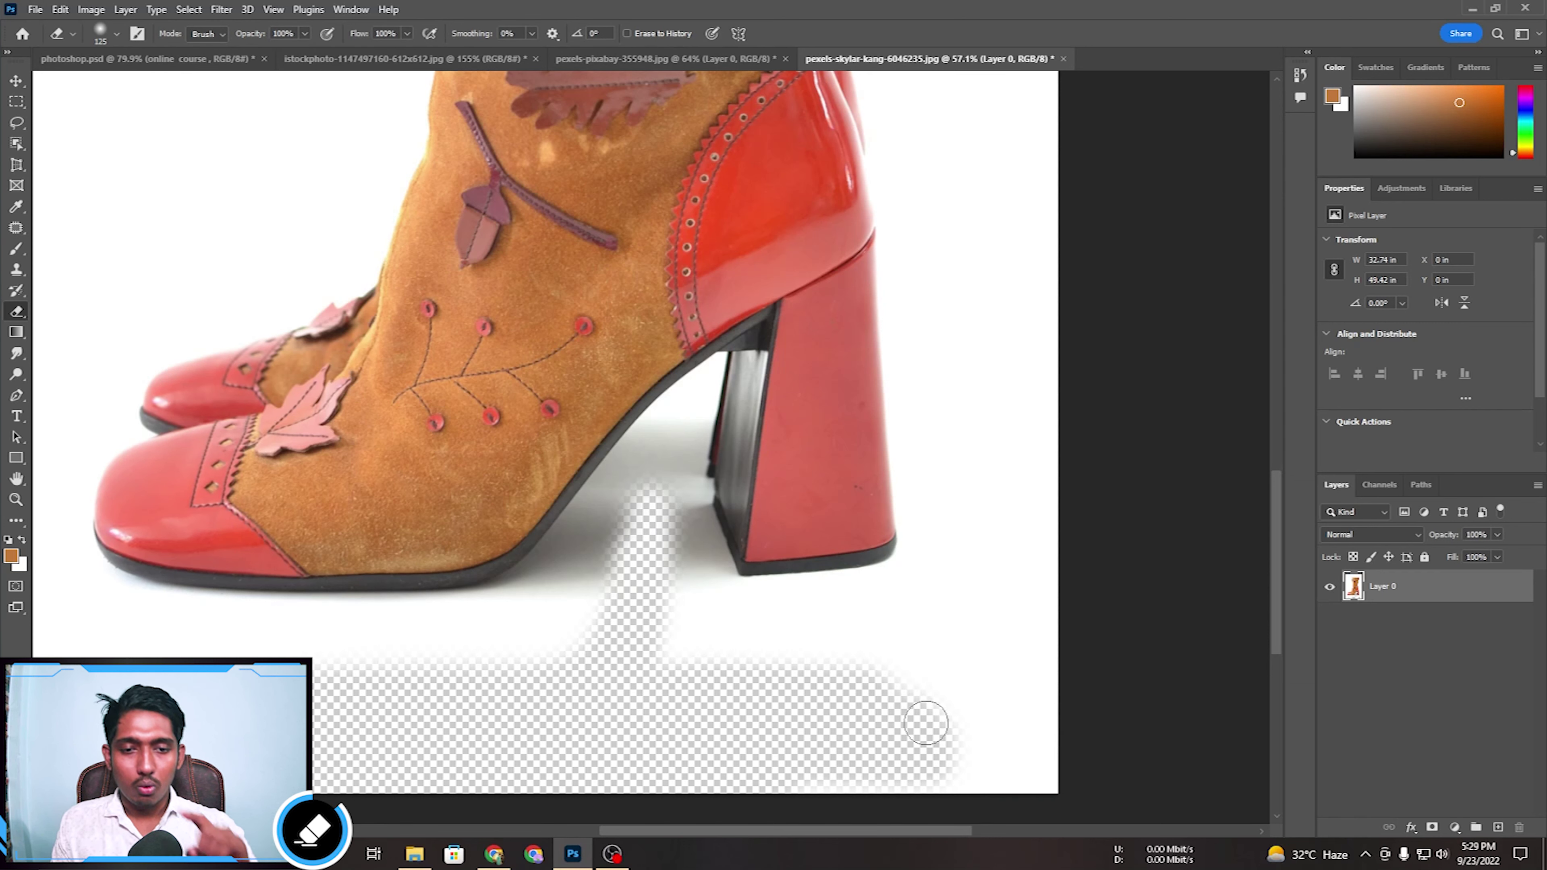
pyautogui.moveTo(955, 563); pyautogui.dragTo(943, 692)
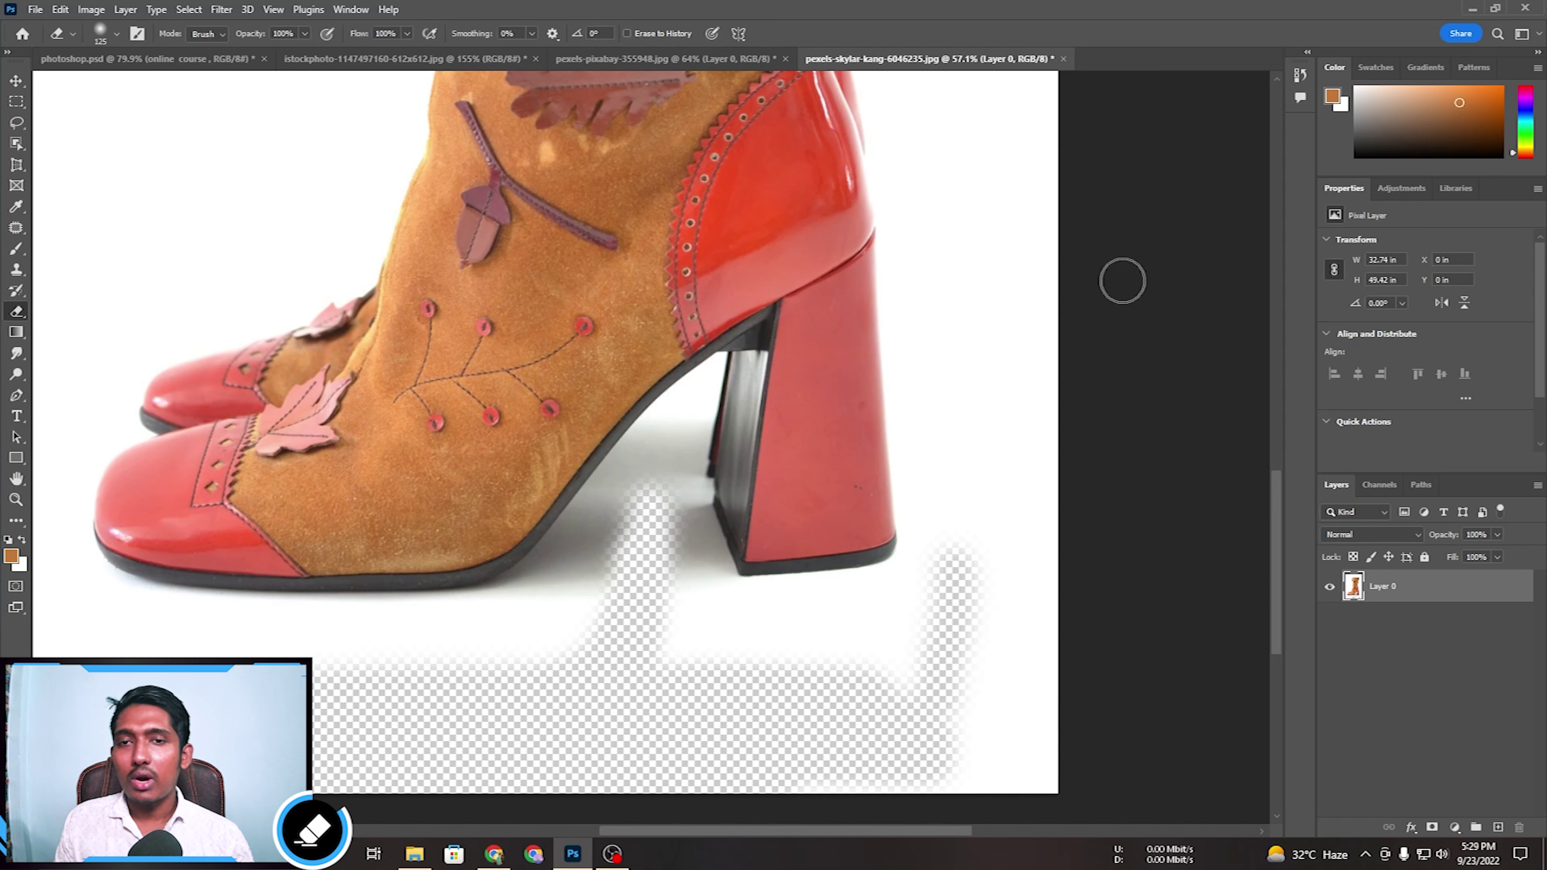
# Undo the shadow-erasing strokes via History and fit the boot image on screen.
pyautogui.click(1301, 75)
pyautogui.scroll(1, 1172, 128)
pyautogui.click(1173, 128)
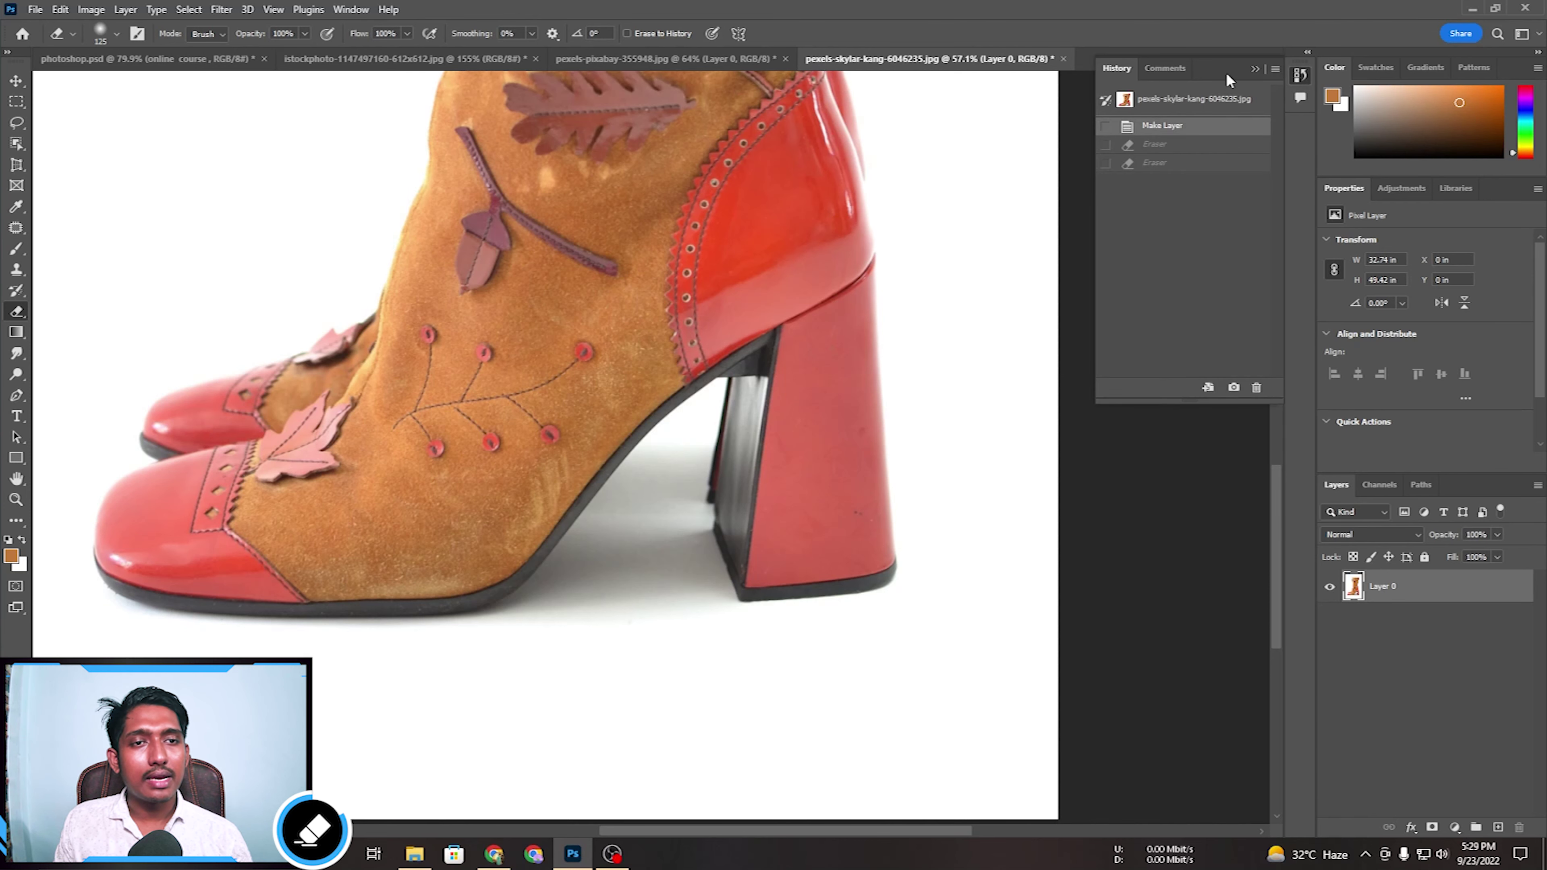
pyautogui.click(1301, 75)
pyautogui.press('z')
pyautogui.rightClick(756, 273)
pyautogui.click(792, 284)
# Switch to photoshop.psd, select the man's photo layer and add a new empty layer above it.
pyautogui.click(578, 58)
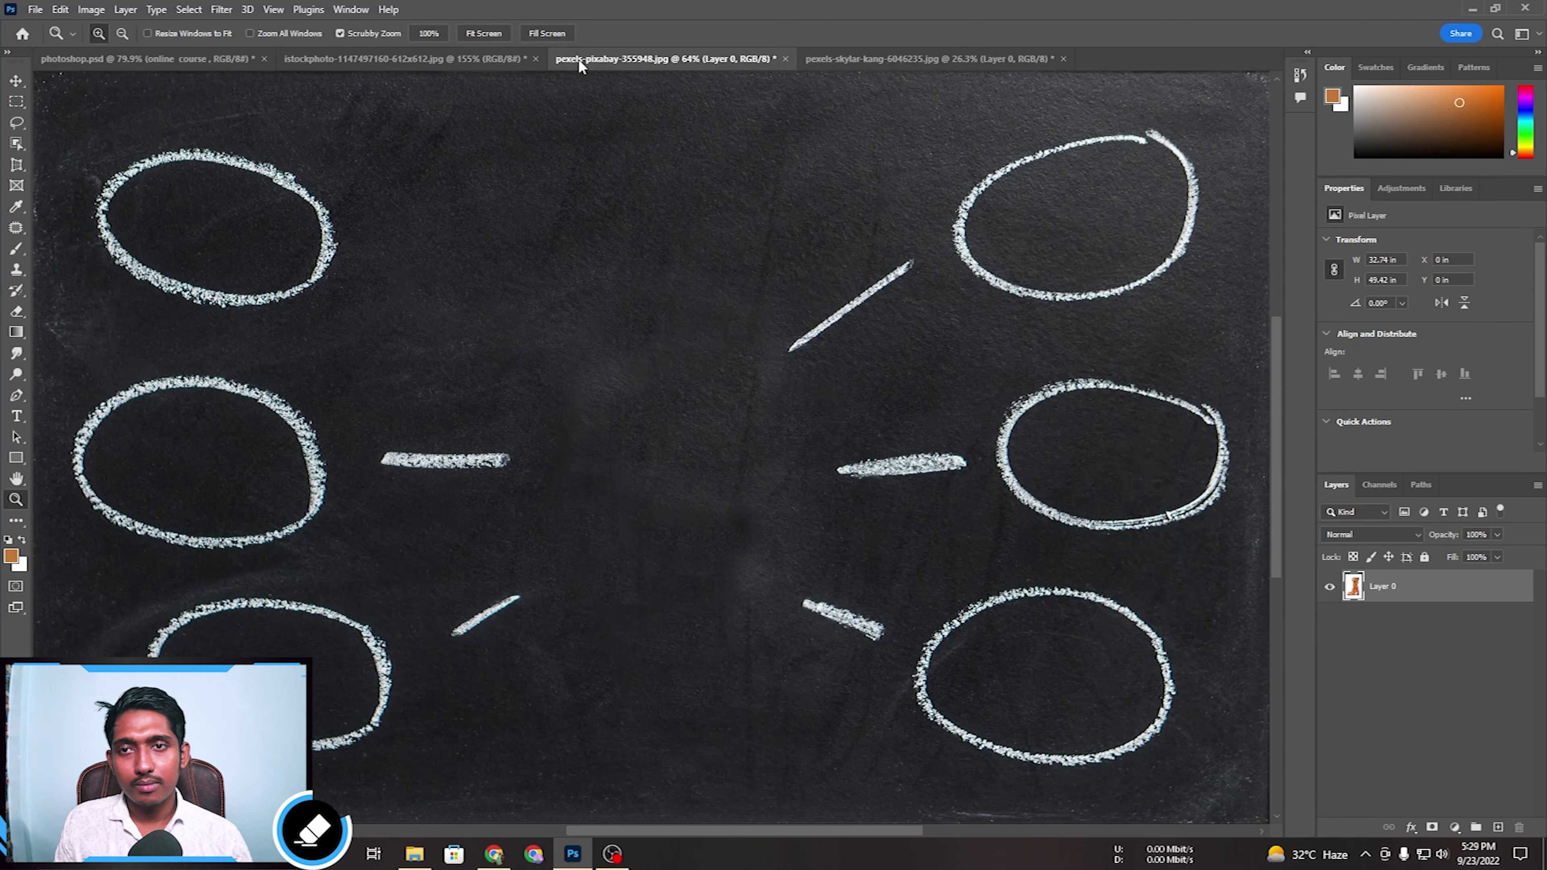
pyautogui.click(402, 58)
pyautogui.click(210, 60)
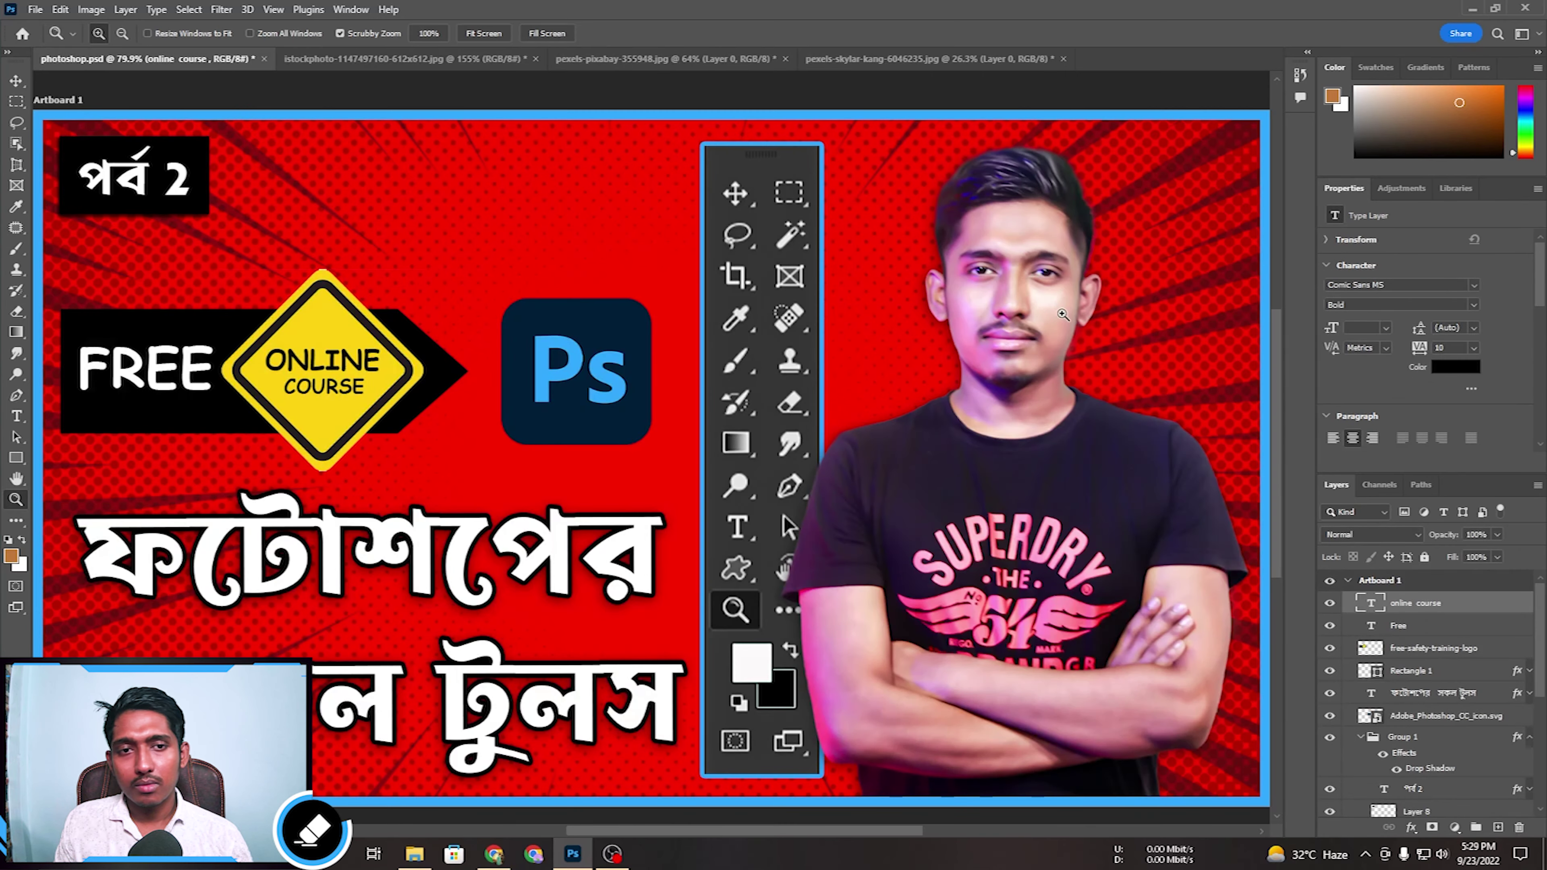
pyautogui.press('v')
pyautogui.click(1078, 347)
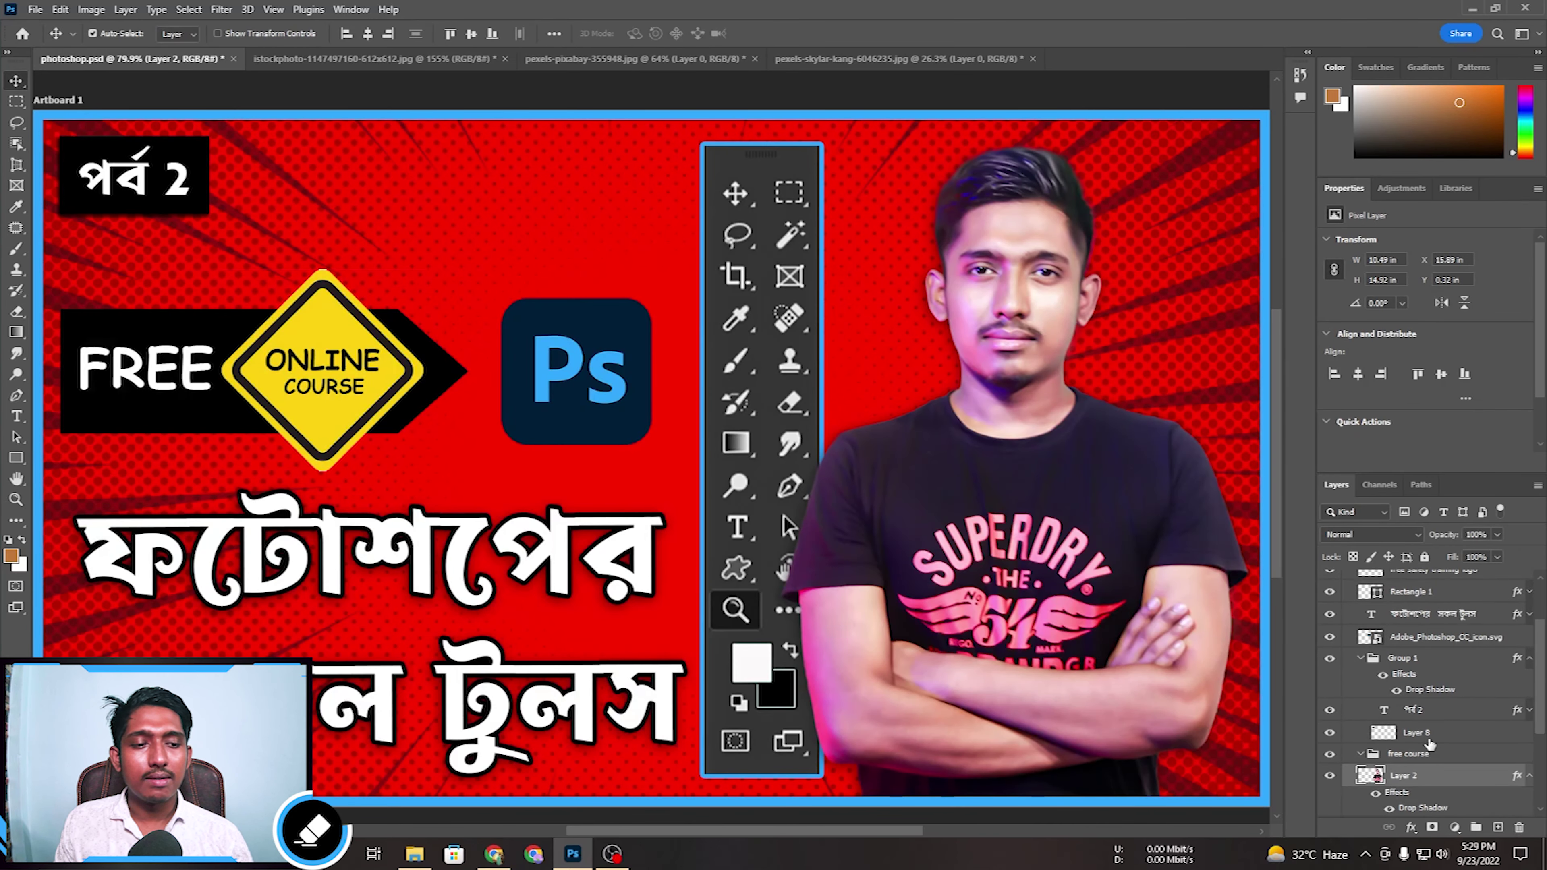
pyautogui.click(1497, 828)
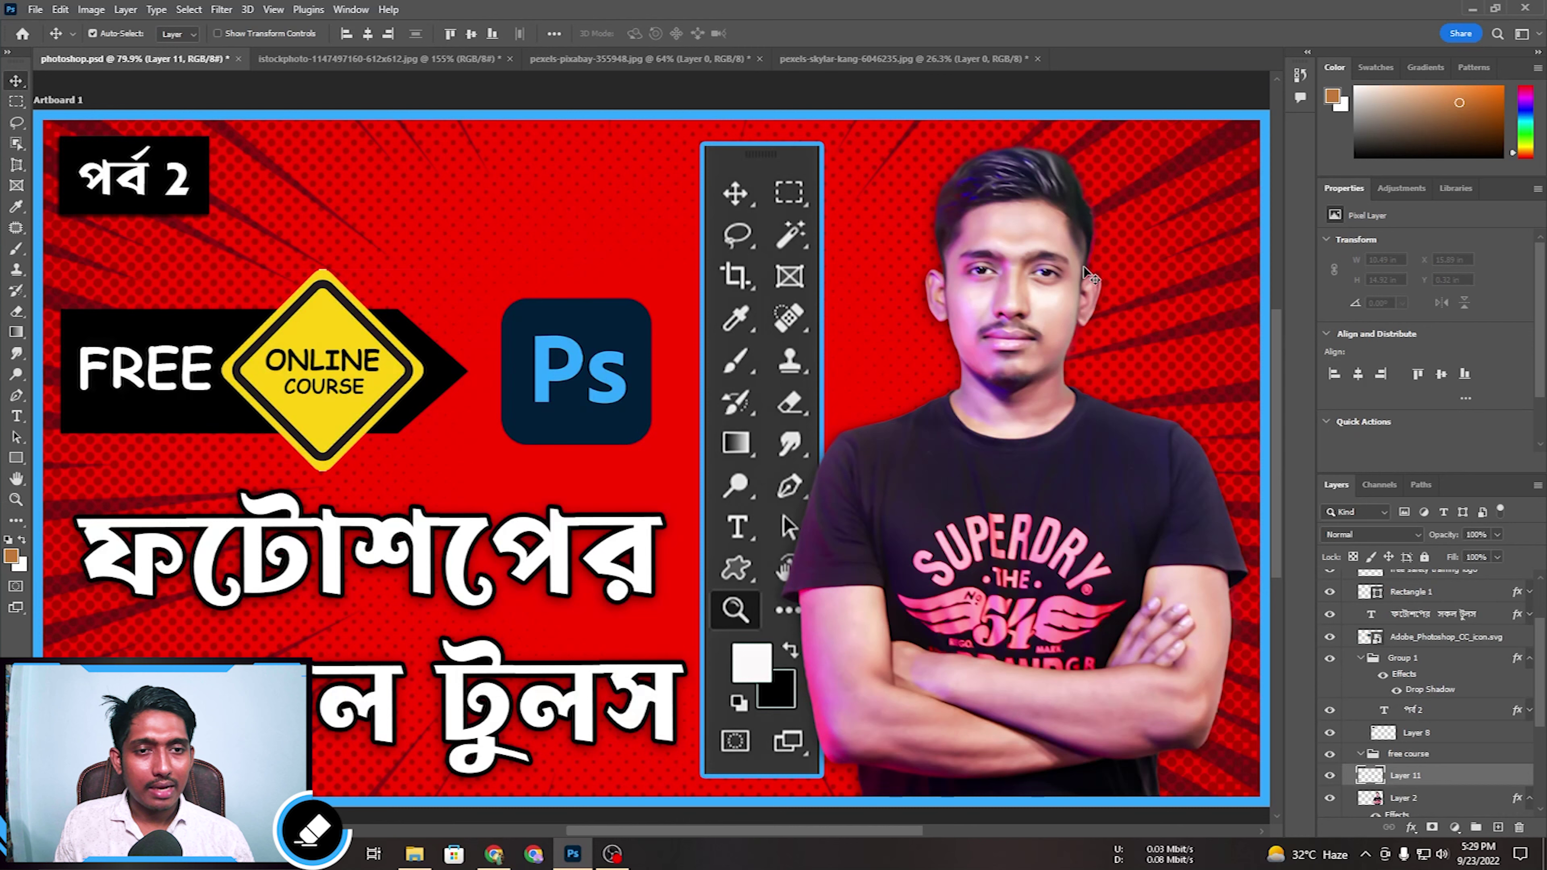
# Sample the cheek's skin colour and paint it over the man's face on the new layer.
pyautogui.press('z')
pyautogui.click(1151, 259)
pyautogui.click(1151, 259)
pyautogui.click(1118, 309)
pyautogui.click(17, 249)
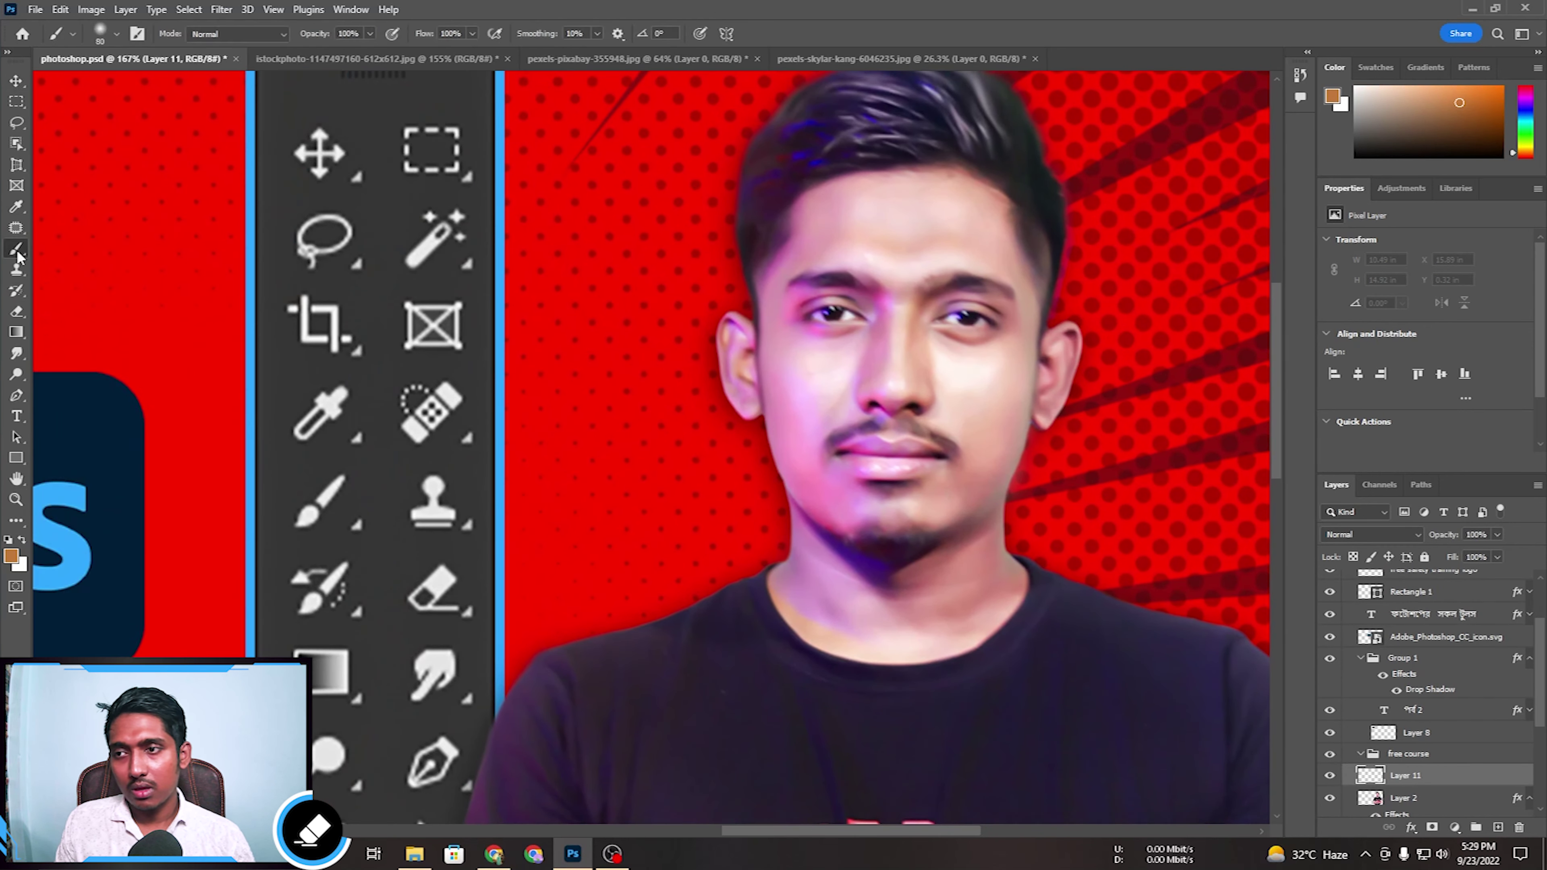
pyautogui.keyDown('alt'); pyautogui.click(963, 405); pyautogui.keyUp('alt')
pyautogui.moveTo(968, 402)
pyautogui.mouseDown()
pyautogui.moveTo(974, 488)
pyautogui.moveTo(853, 536)
pyautogui.moveTo(774, 243)
pyautogui.moveTo(998, 280)
pyautogui.moveTo(846, 402)
pyautogui.moveTo(889, 329)
pyautogui.moveTo(959, 418)
pyautogui.moveTo(856, 318)
pyautogui.moveTo(857, 366)
pyautogui.mouseUp()
pyautogui.press('z')
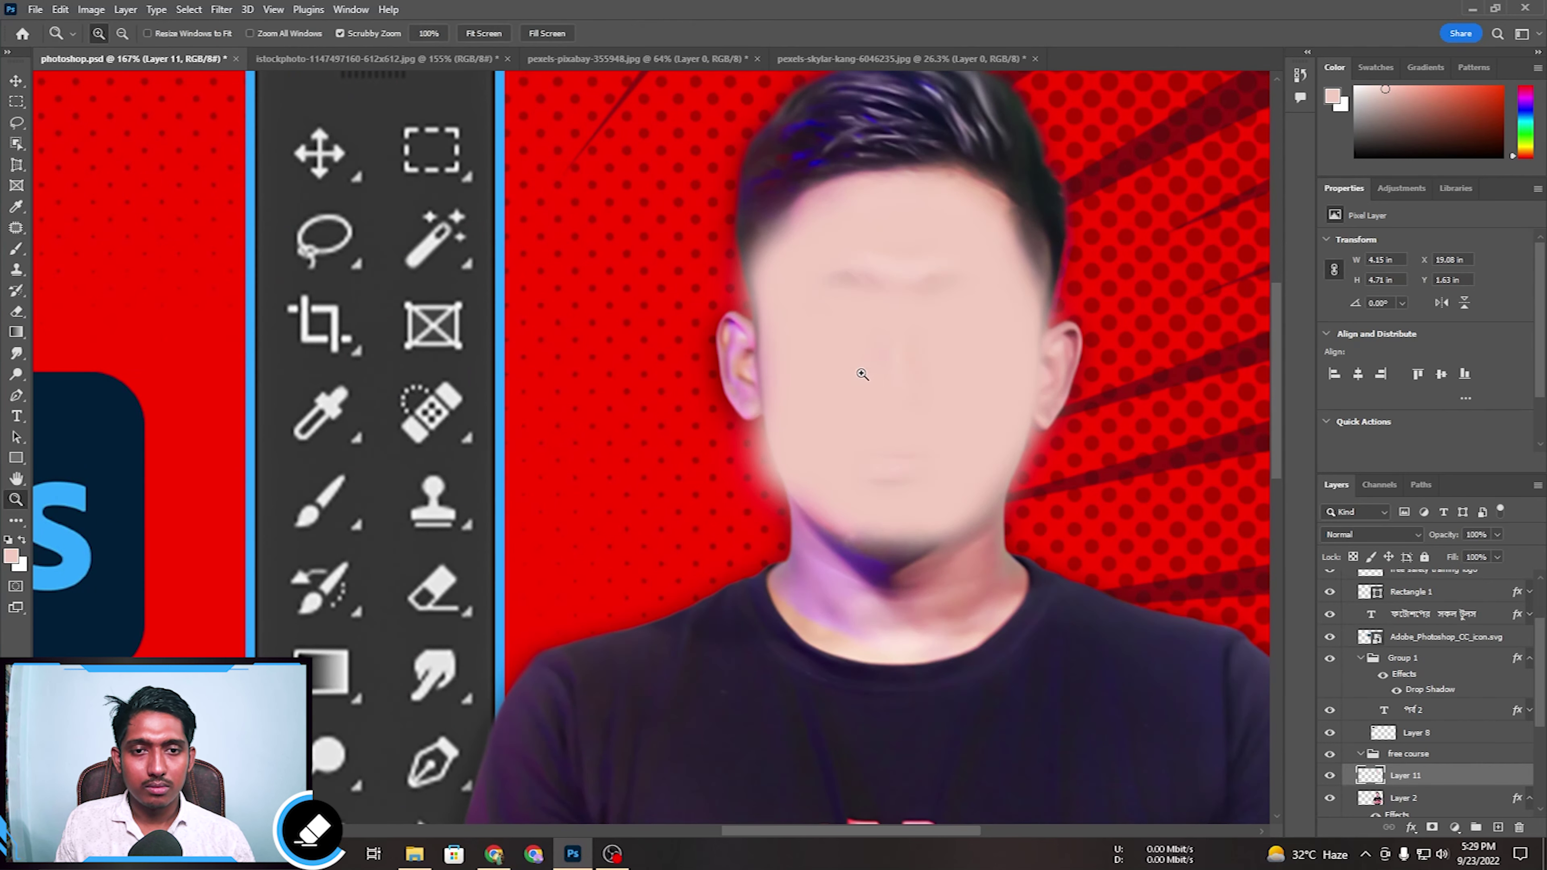
pyautogui.click(896, 403)
pyautogui.rightClick(904, 390)
pyautogui.click(941, 402)
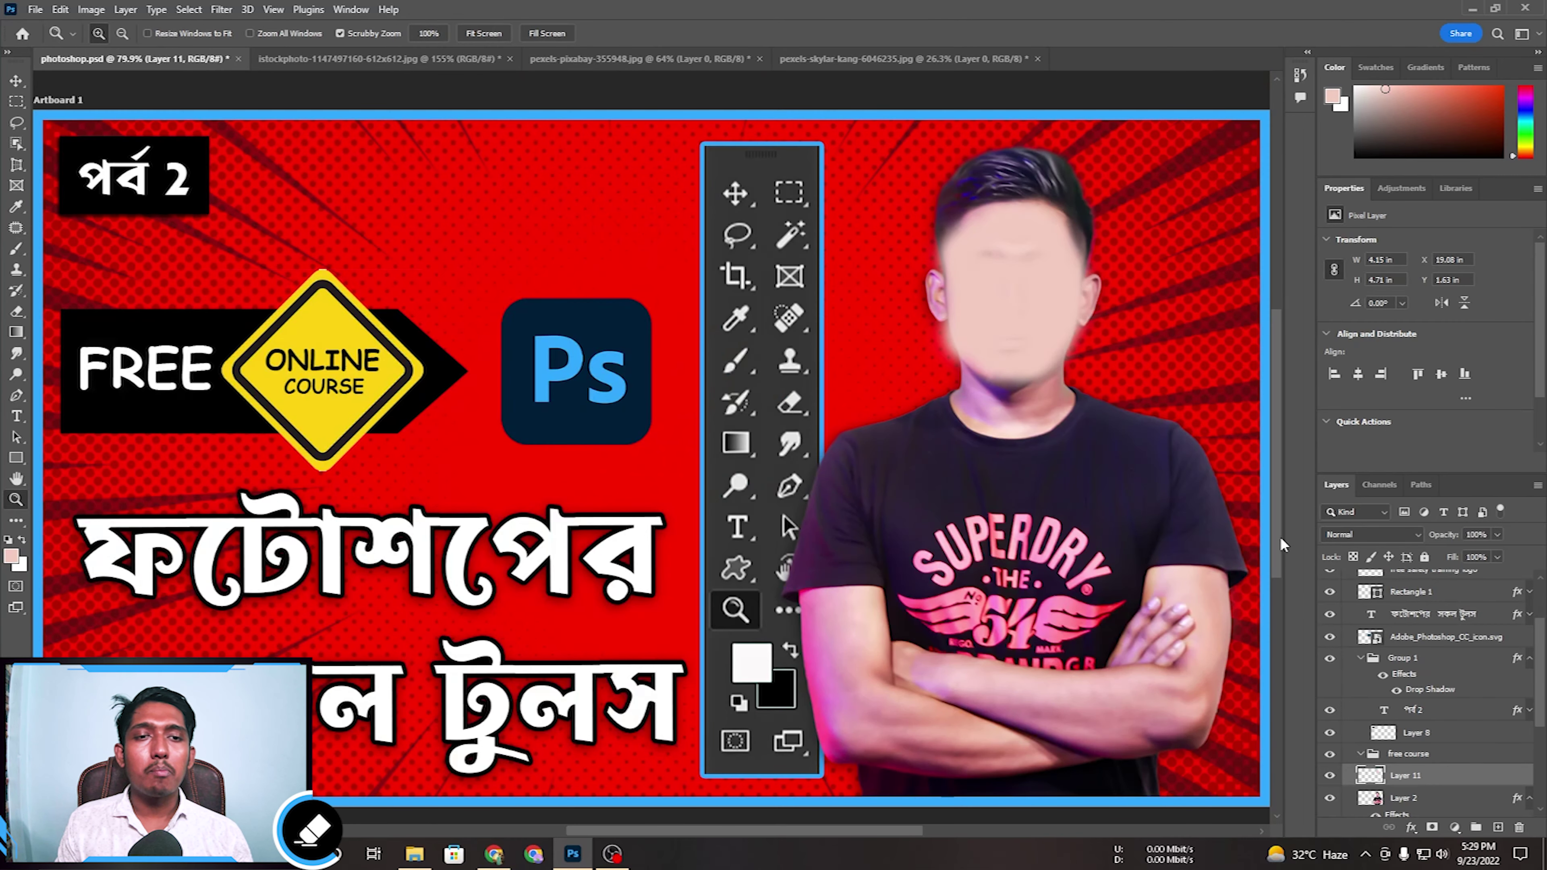
# Try Soft Light and Dissolve blends on the skin layer, then return it to Normal.
pyautogui.click(1370, 537)
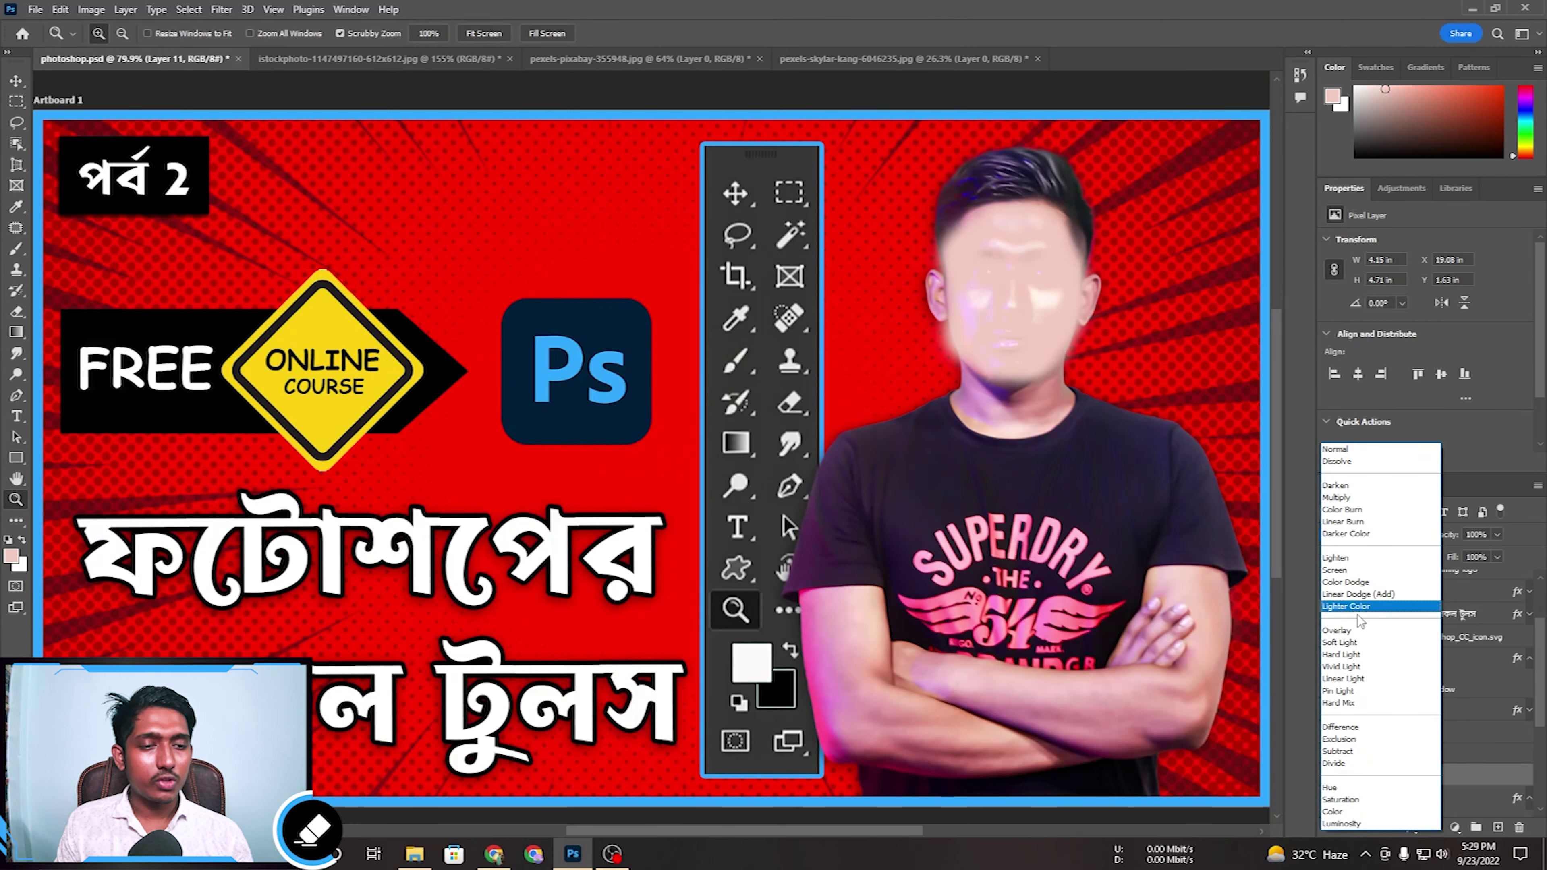
pyautogui.click(1359, 647)
pyautogui.click(1330, 775)
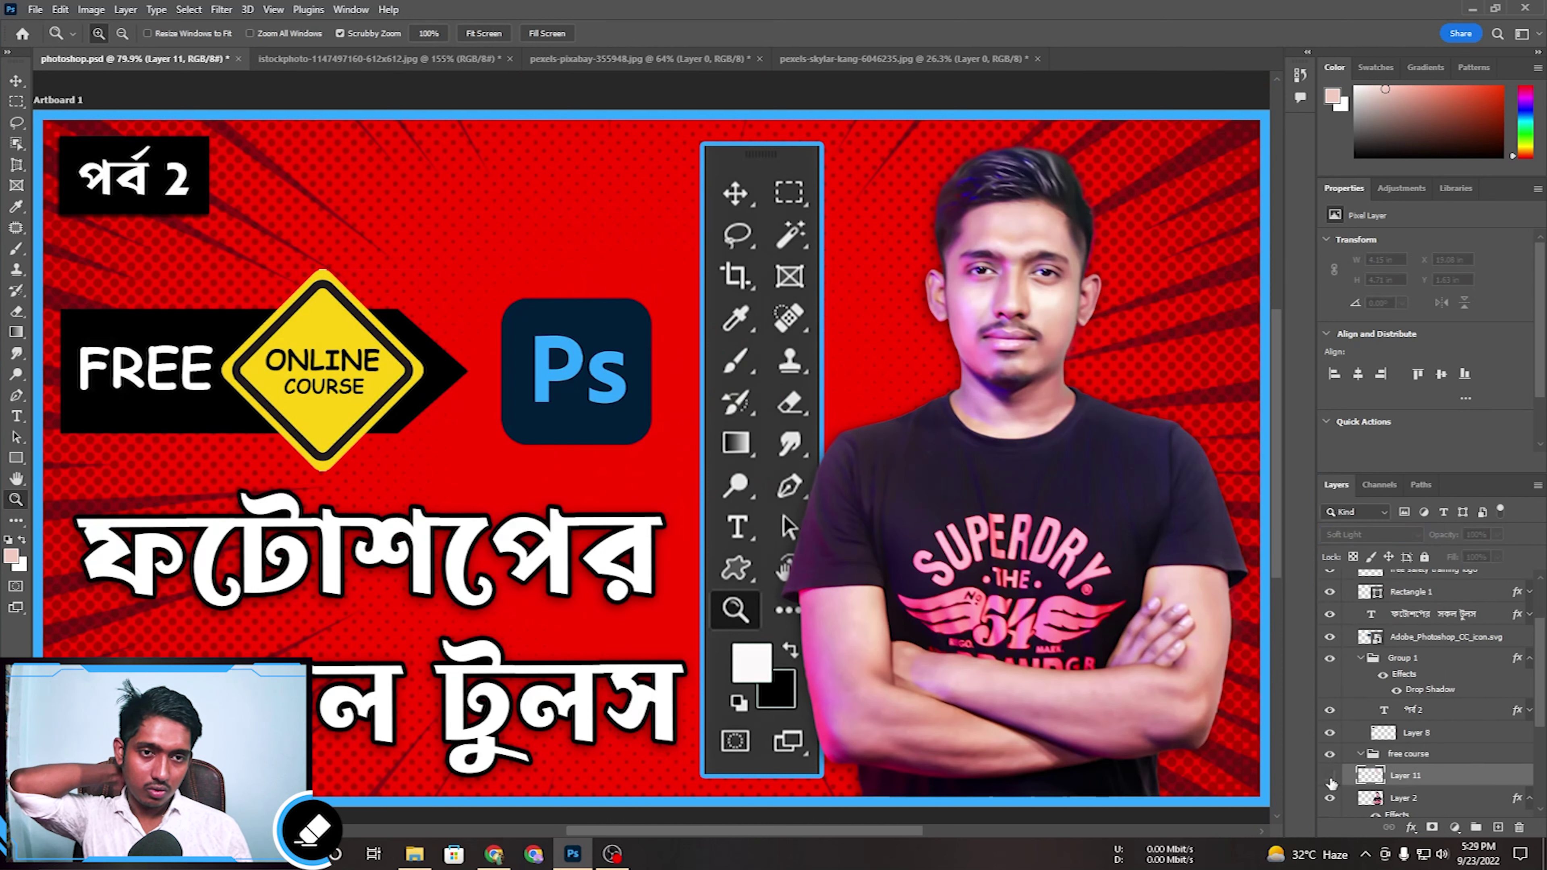
pyautogui.click(1330, 776)
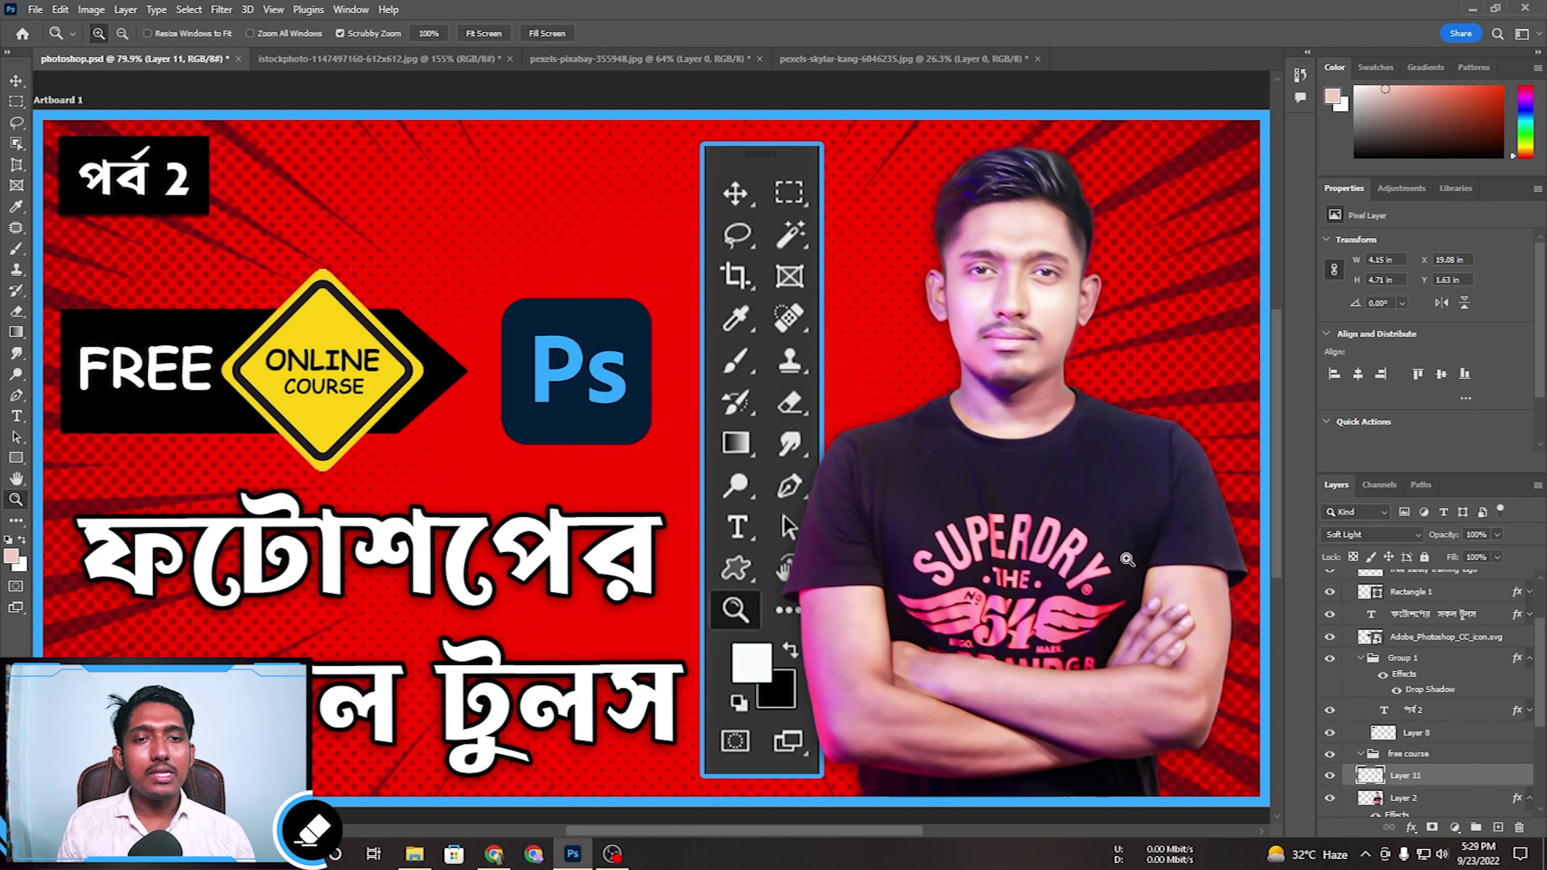
pyautogui.click(1403, 536)
pyautogui.click(1405, 479)
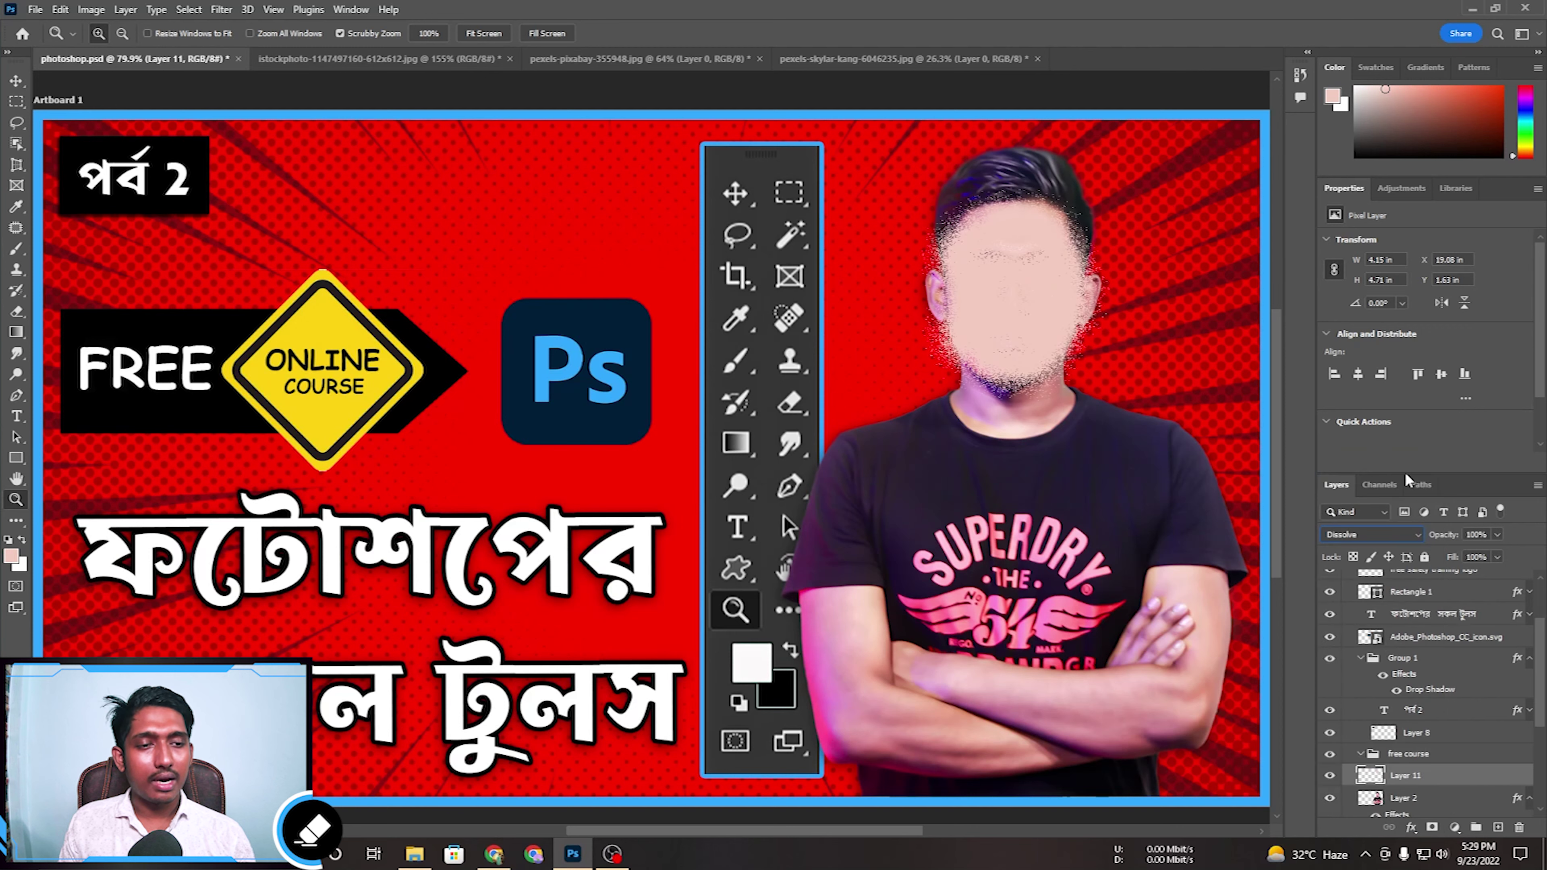
pyautogui.click(1394, 535)
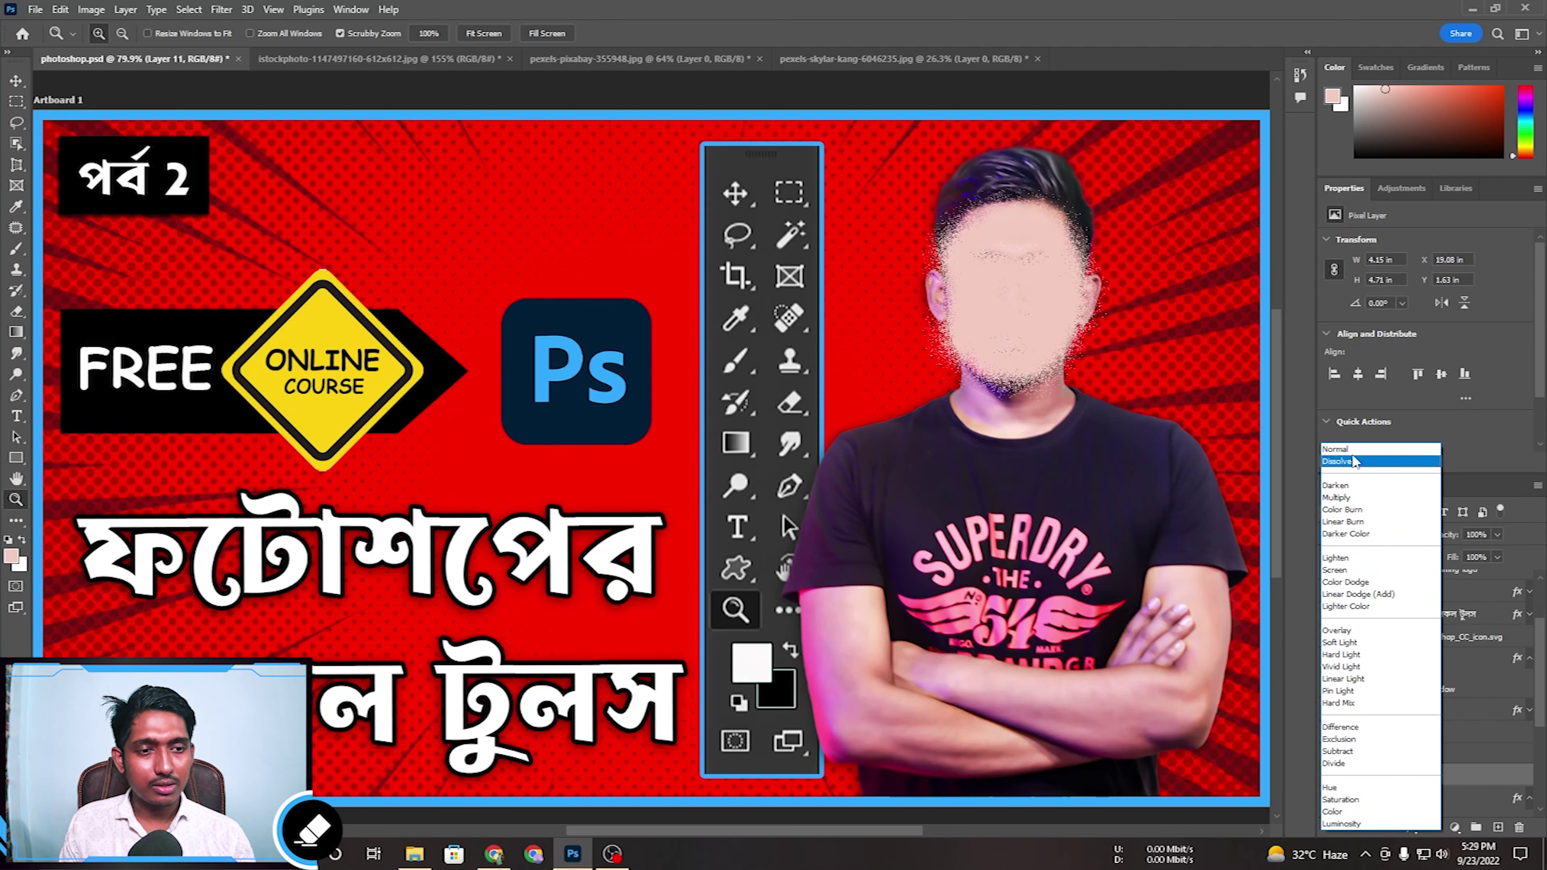
pyautogui.click(1395, 462)
# Set the skin layer's opacity to 91% and choose the Eraser.
pyautogui.moveTo(1122, 256); pyautogui.dragTo(1132, 255)
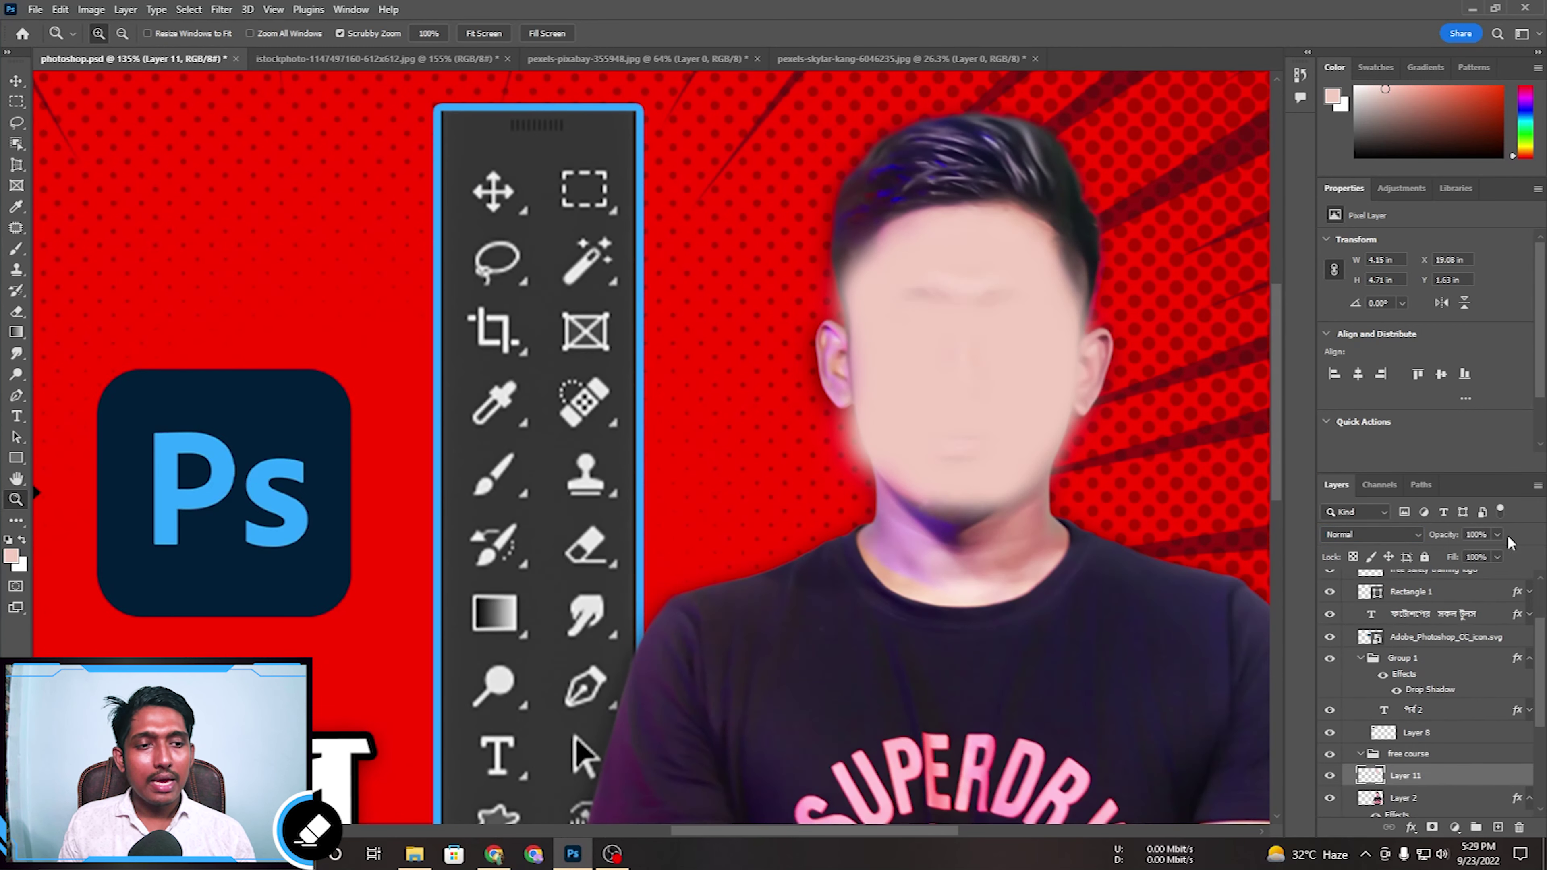
pyautogui.click(1497, 536)
pyautogui.moveTo(1475, 555); pyautogui.dragTo(1471, 556)
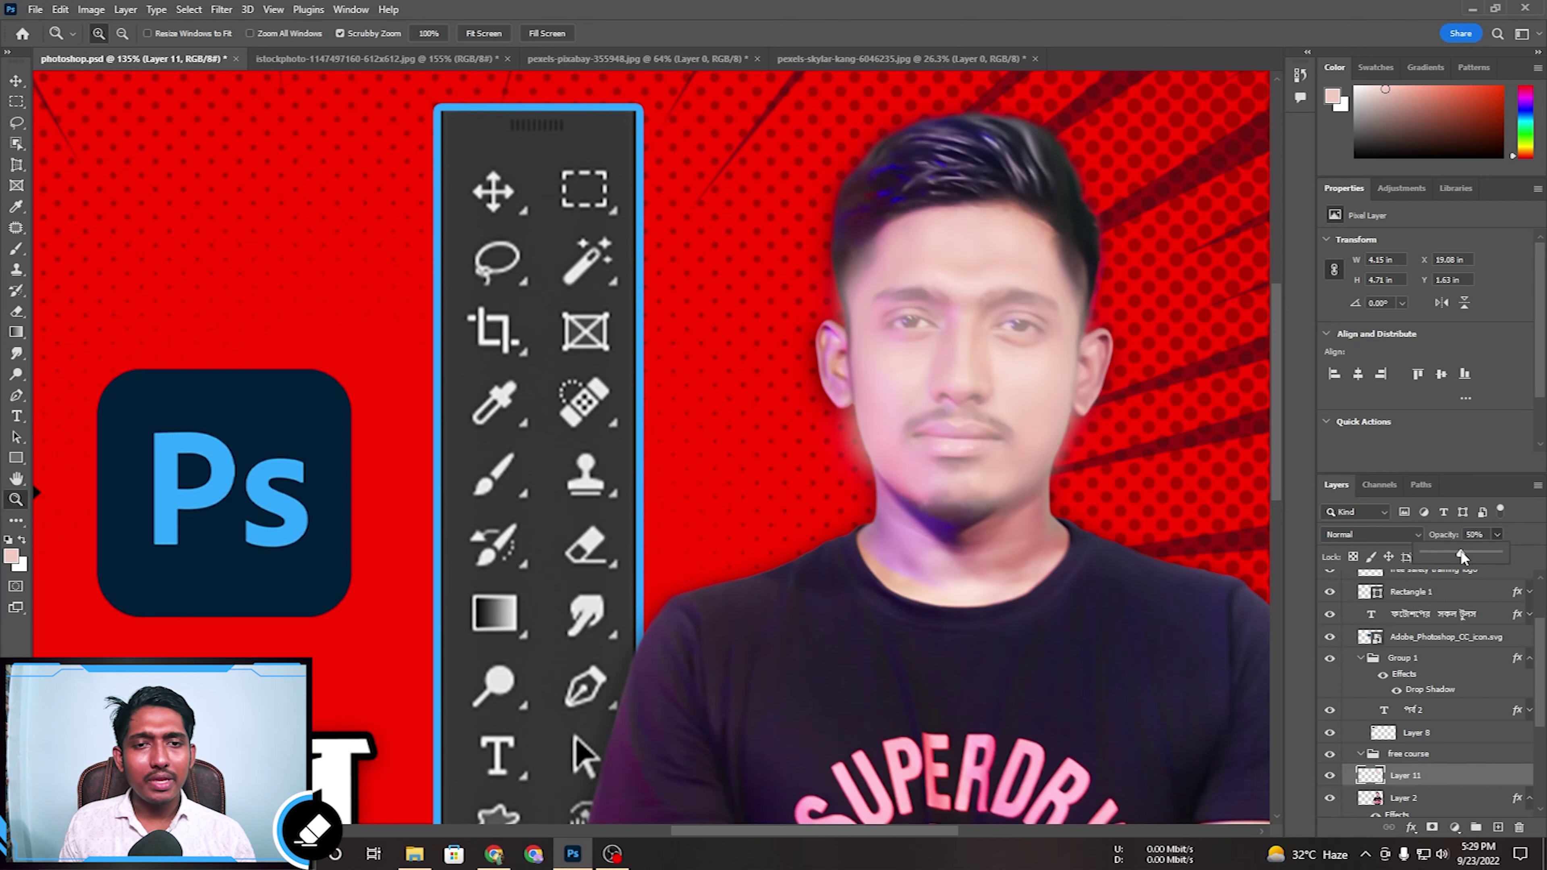
pyautogui.moveTo(1071, 220); pyautogui.dragTo(1096, 220)
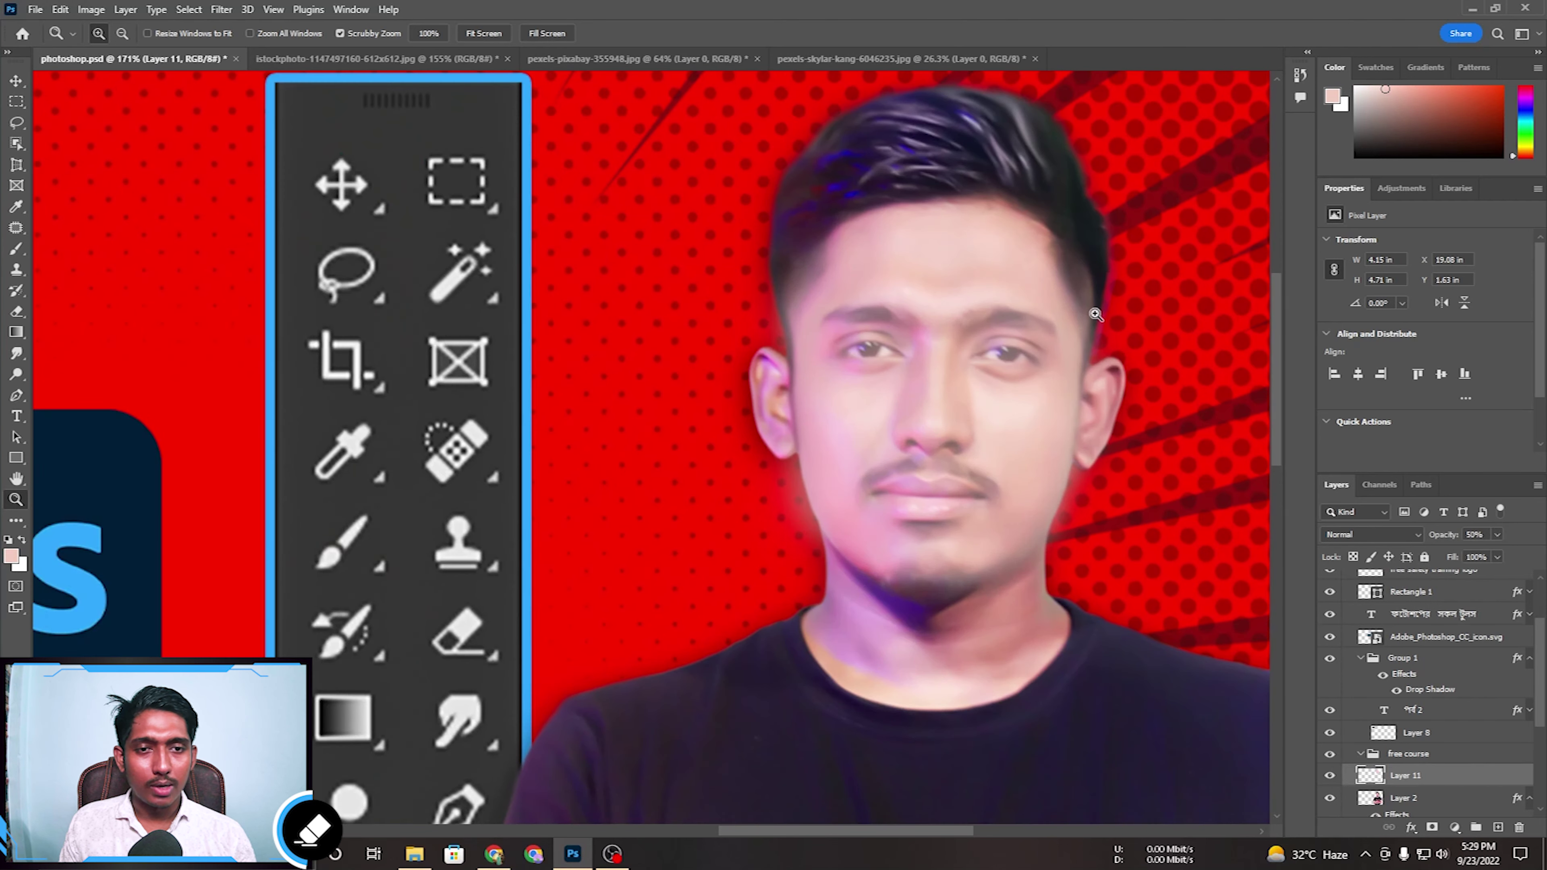
pyautogui.click(17, 312)
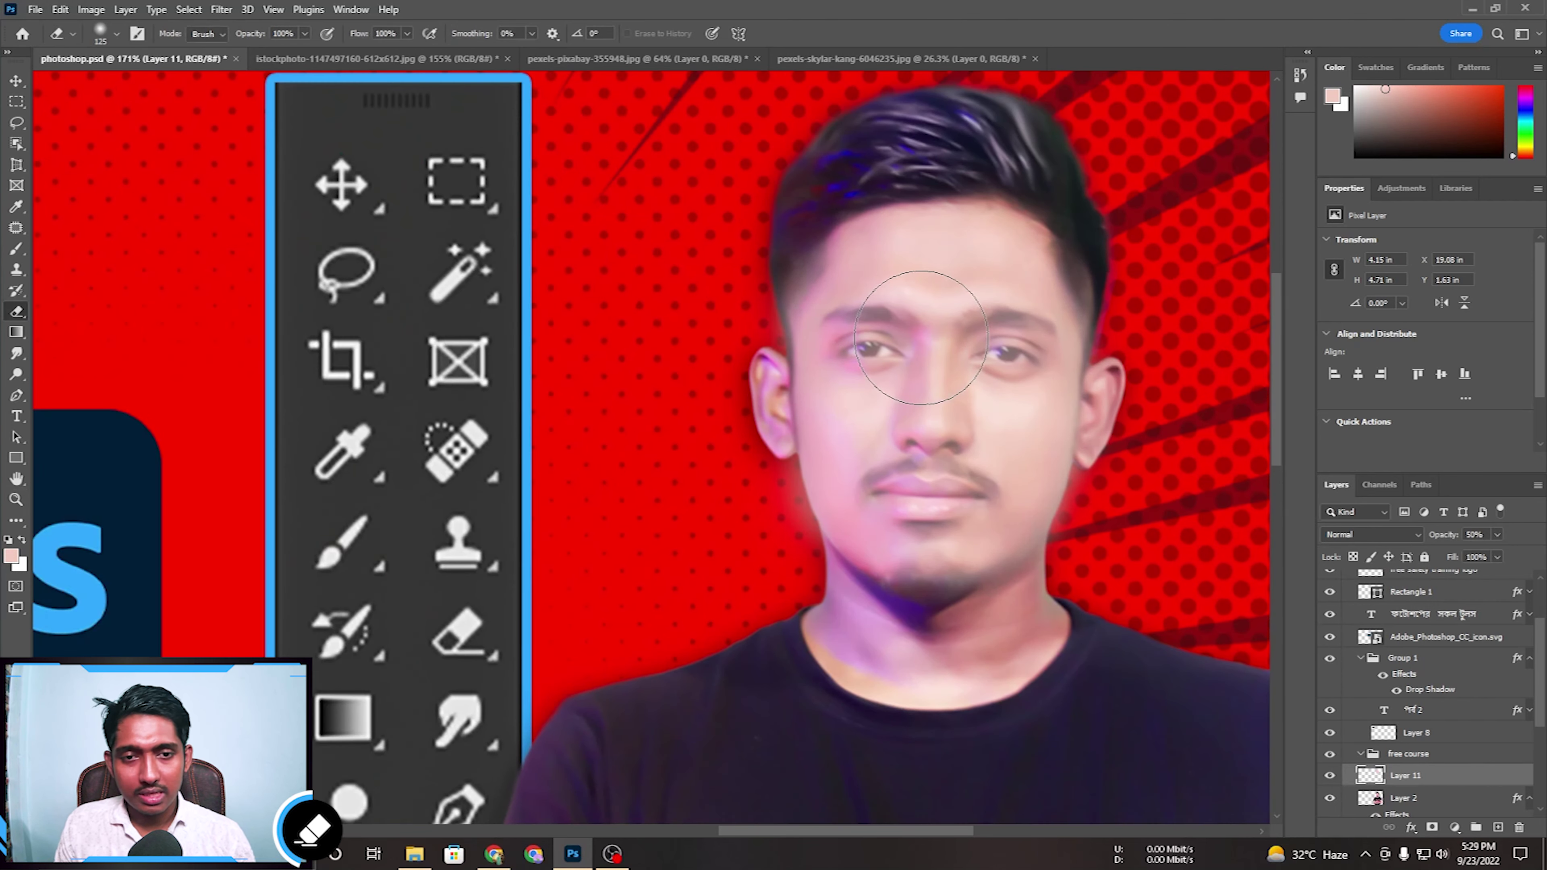
pyautogui.click(1496, 535)
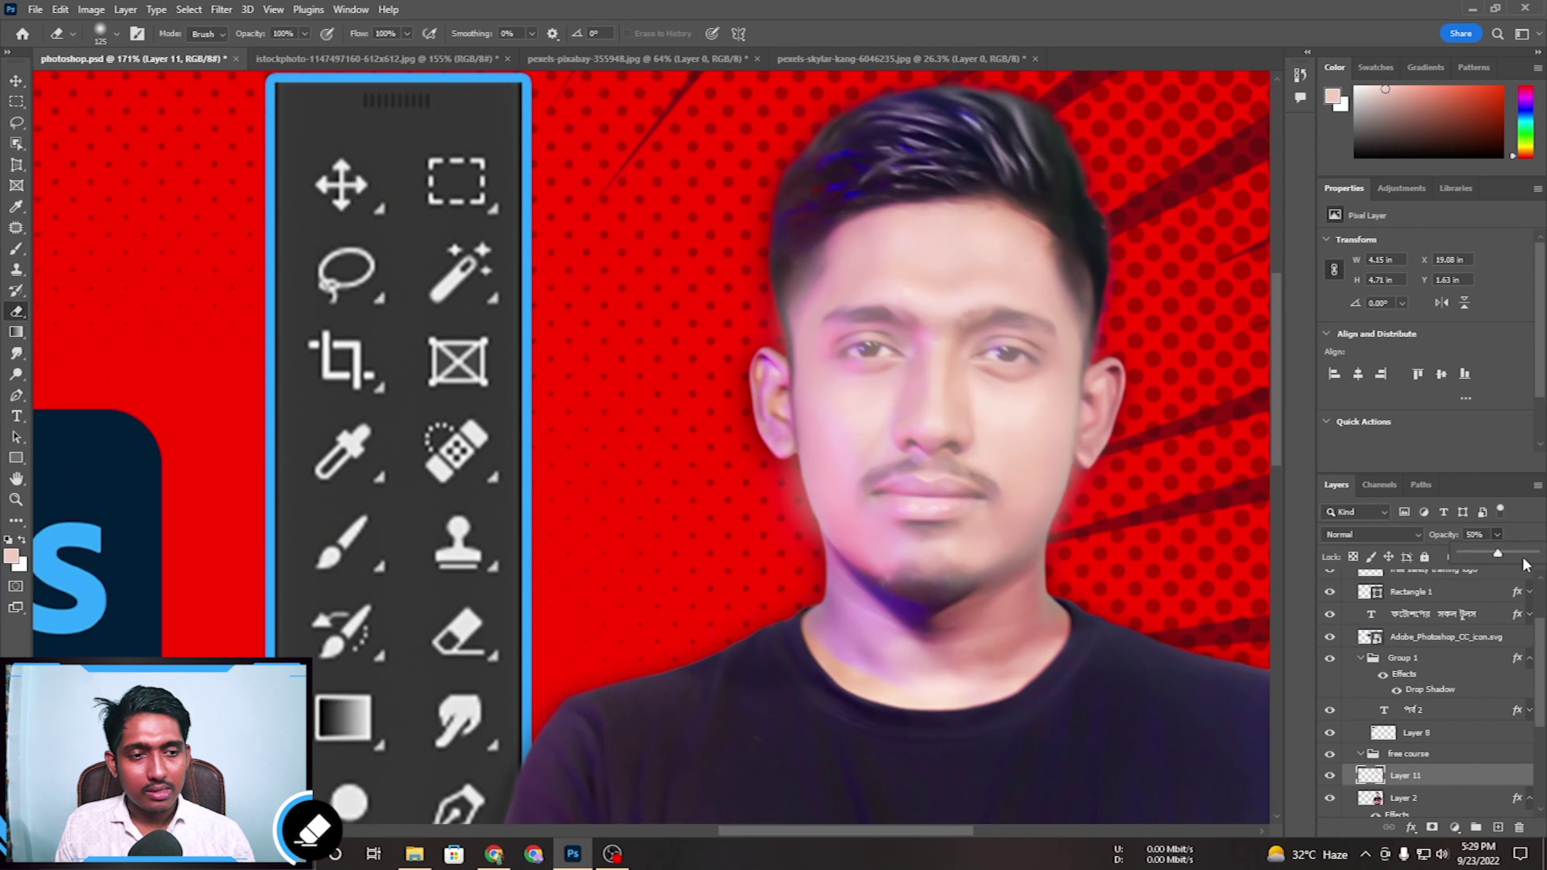
pyautogui.moveTo(1529, 558); pyautogui.dragTo(1529, 557)
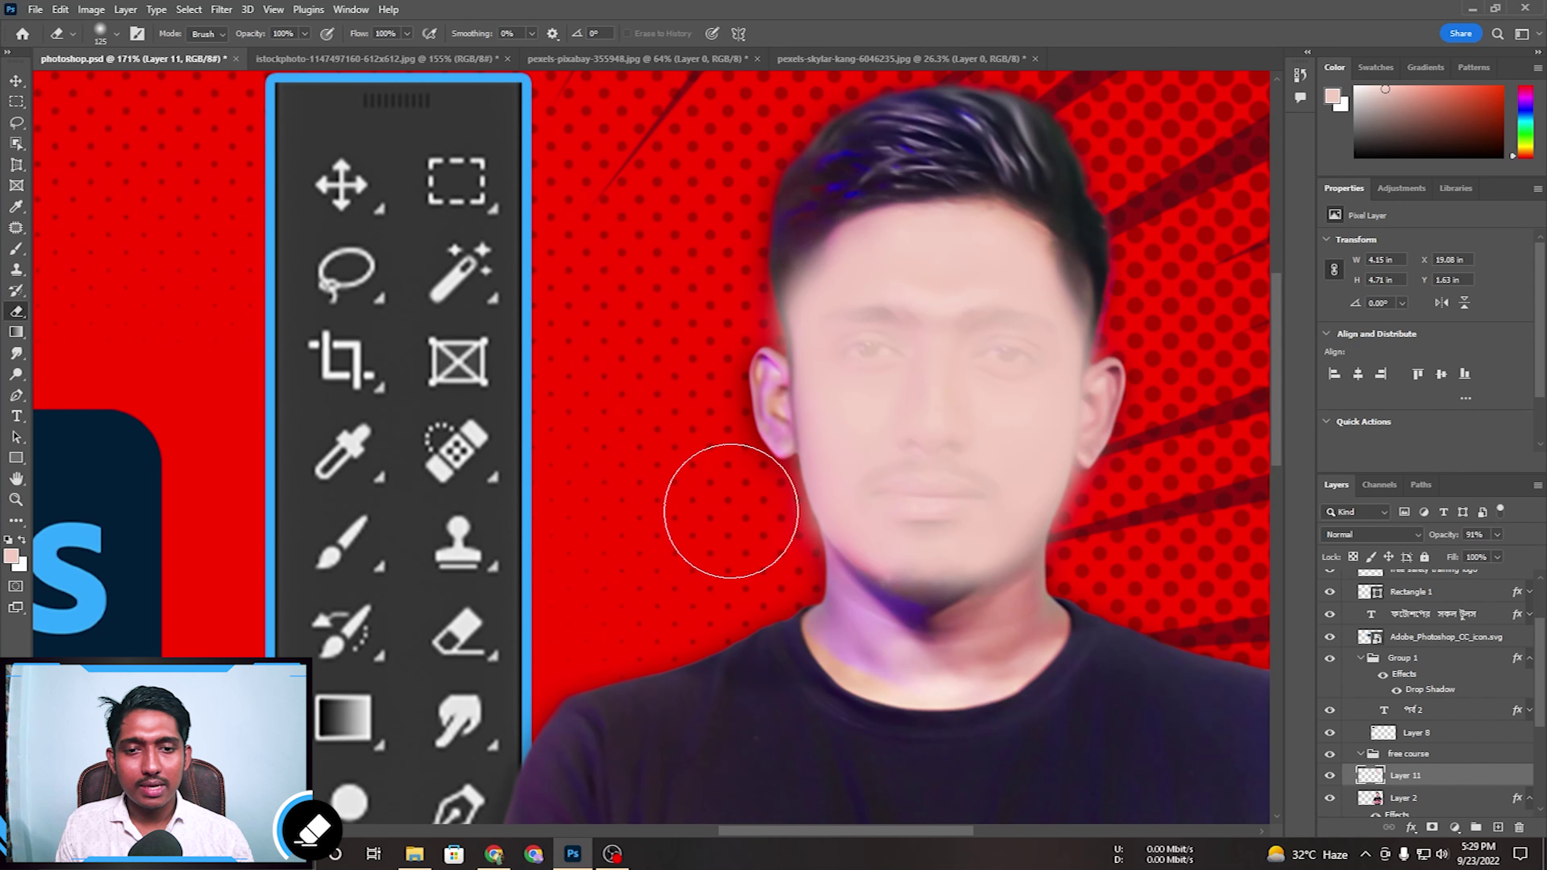
# Erase skin paint beside the ear and off the eyes, brow, lips and moustache with a 45 px eraser.
pyautogui.moveTo(1134, 525)
pyautogui.mouseDown()
pyautogui.moveTo(1174, 369)
pyautogui.moveTo(1174, 443)
pyautogui.moveTo(1140, 408)
pyautogui.mouseUp()
pyautogui.press('[')
pyautogui.press('[')
pyautogui.press('[')
pyautogui.press('[')
pyautogui.press('[')
pyautogui.press('[')
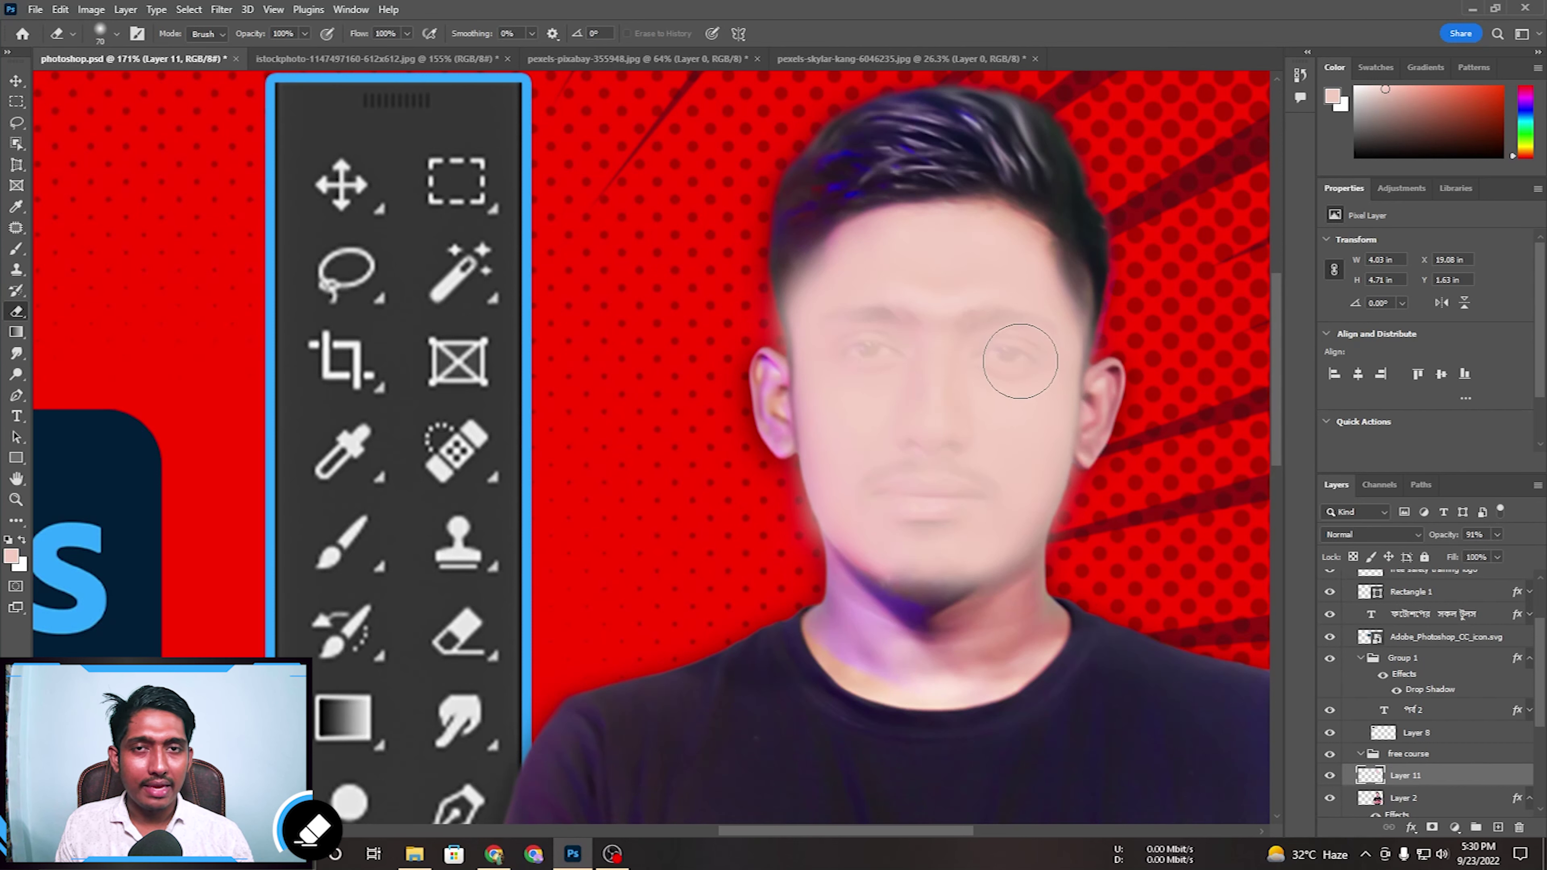
pyautogui.press('[')
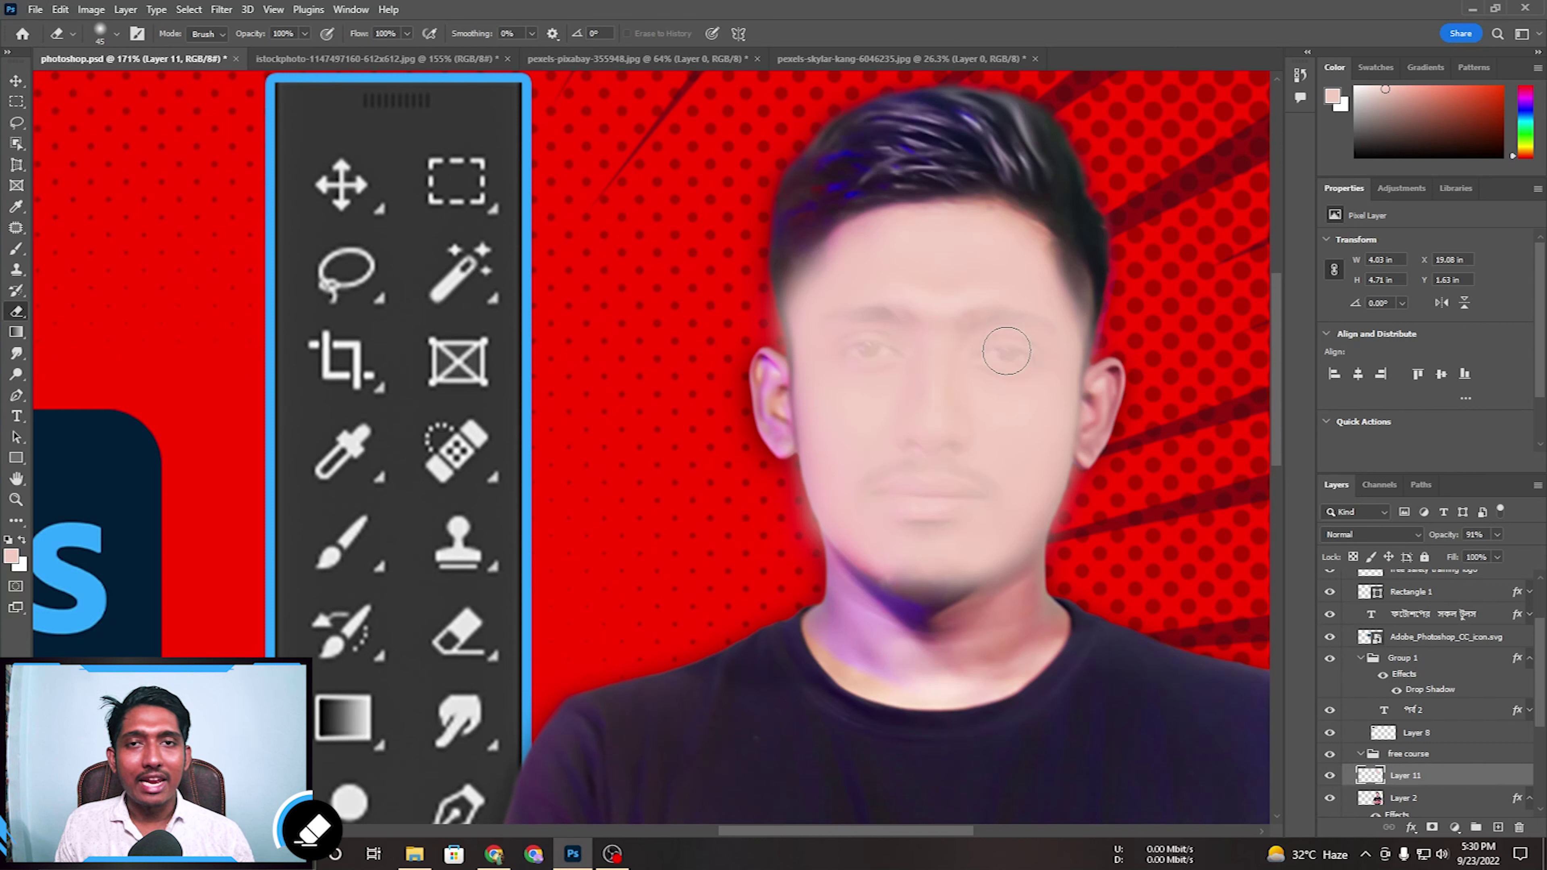
pyautogui.moveTo(1006, 351)
pyautogui.mouseDown()
pyautogui.moveTo(988, 343)
pyautogui.moveTo(1038, 337)
pyautogui.moveTo(1048, 359)
pyautogui.mouseUp()
pyautogui.moveTo(880, 338)
pyautogui.mouseDown()
pyautogui.moveTo(840, 335)
pyautogui.moveTo(889, 332)
pyautogui.moveTo(881, 351)
pyautogui.mouseUp()
pyautogui.moveTo(890, 504)
pyautogui.mouseDown()
pyautogui.moveTo(891, 484)
pyautogui.moveTo(968, 488)
pyautogui.moveTo(968, 506)
pyautogui.moveTo(935, 472)
pyautogui.moveTo(937, 346)
pyautogui.moveTo(926, 429)
pyautogui.moveTo(949, 442)
pyautogui.mouseUp()
pyautogui.press('[')
pyautogui.press('[')
pyautogui.click(1379, 537)
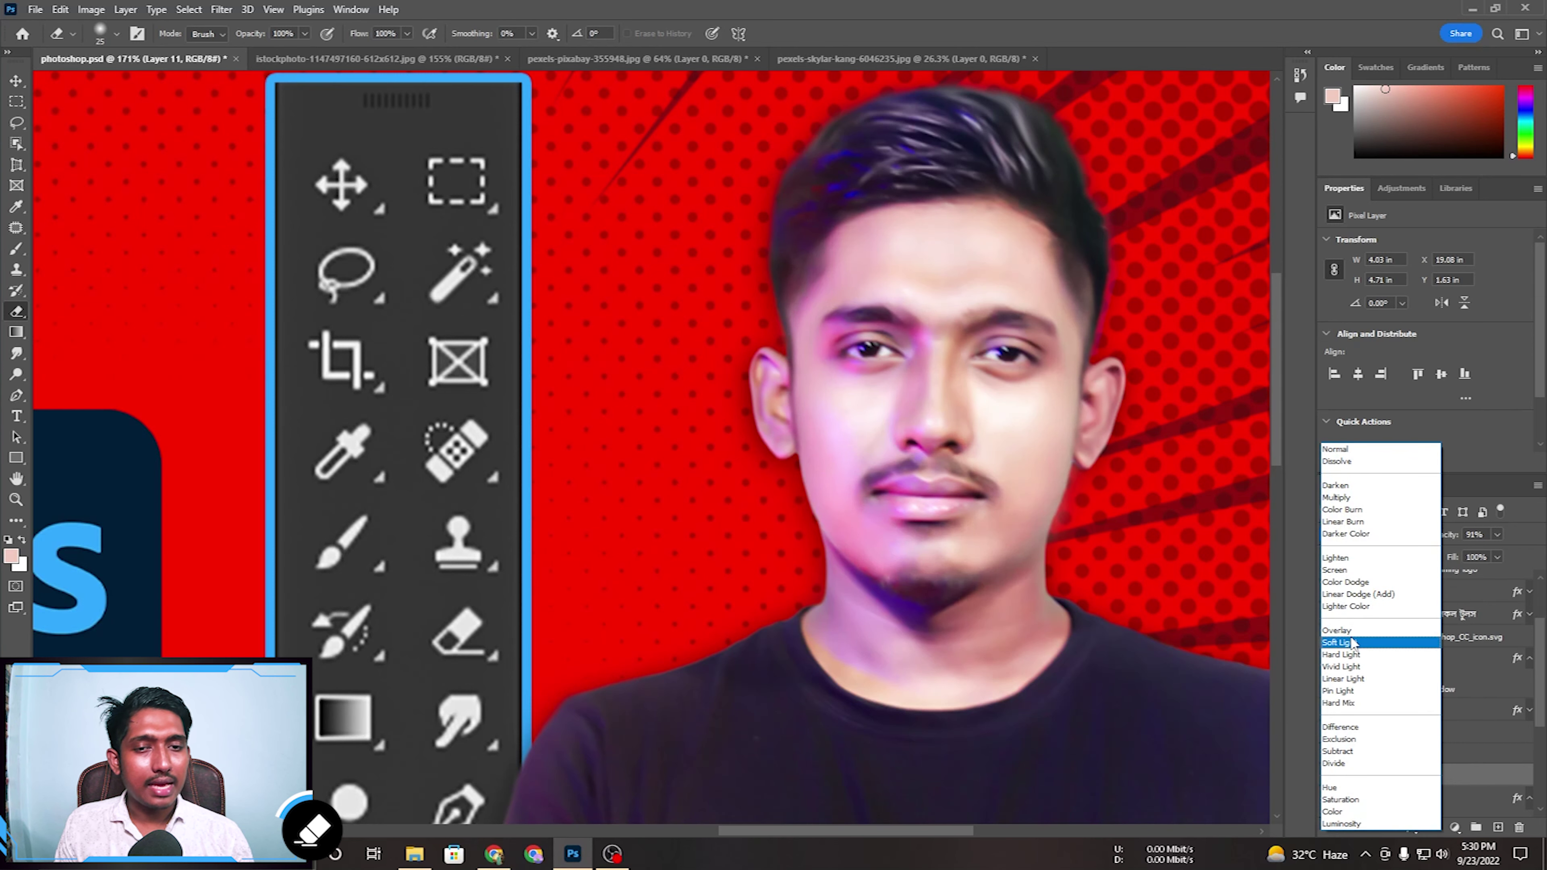
# Blend the skin layer in Soft Light and apply a 4.4 pixel Gaussian Blur.
pyautogui.click(1413, 606)
pyautogui.click(1330, 776)
pyautogui.click(1330, 777)
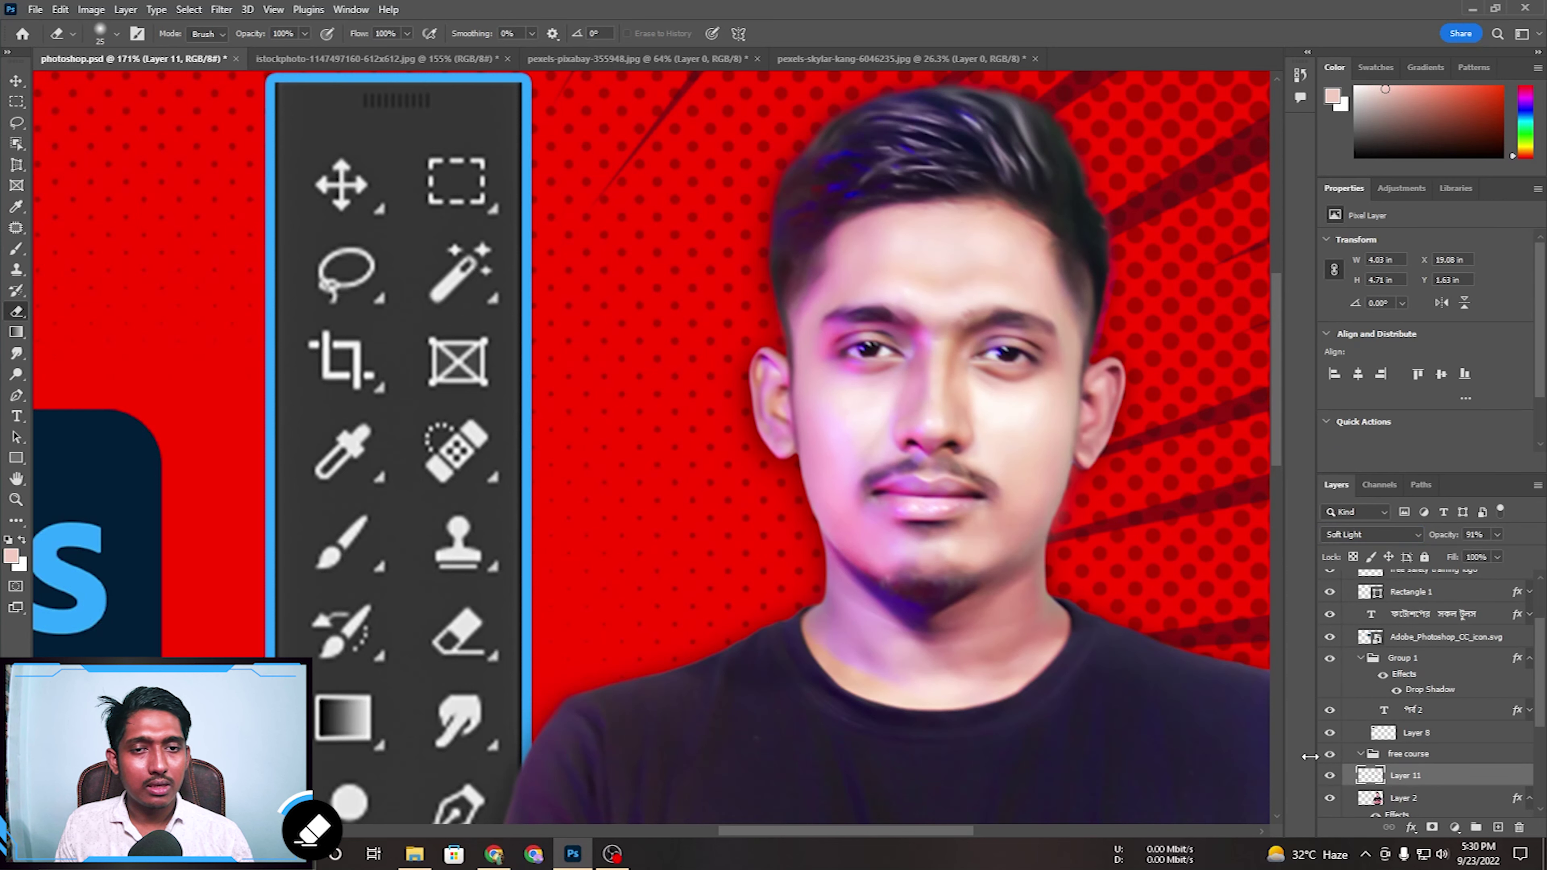
pyautogui.click(222, 10)
pyautogui.moveTo(297, 216)
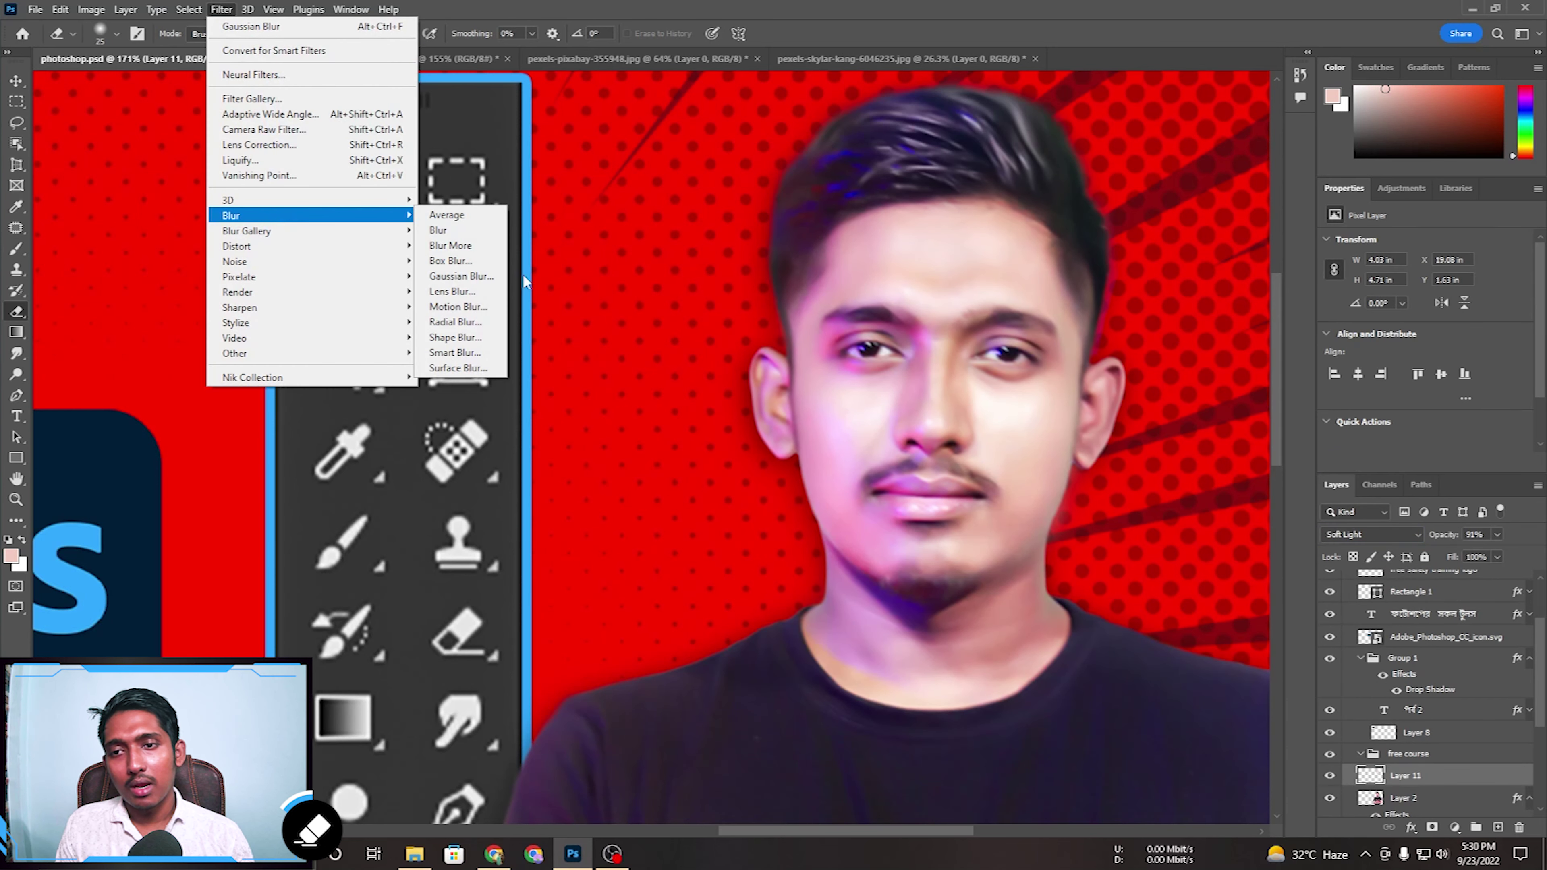
pyautogui.click(469, 276)
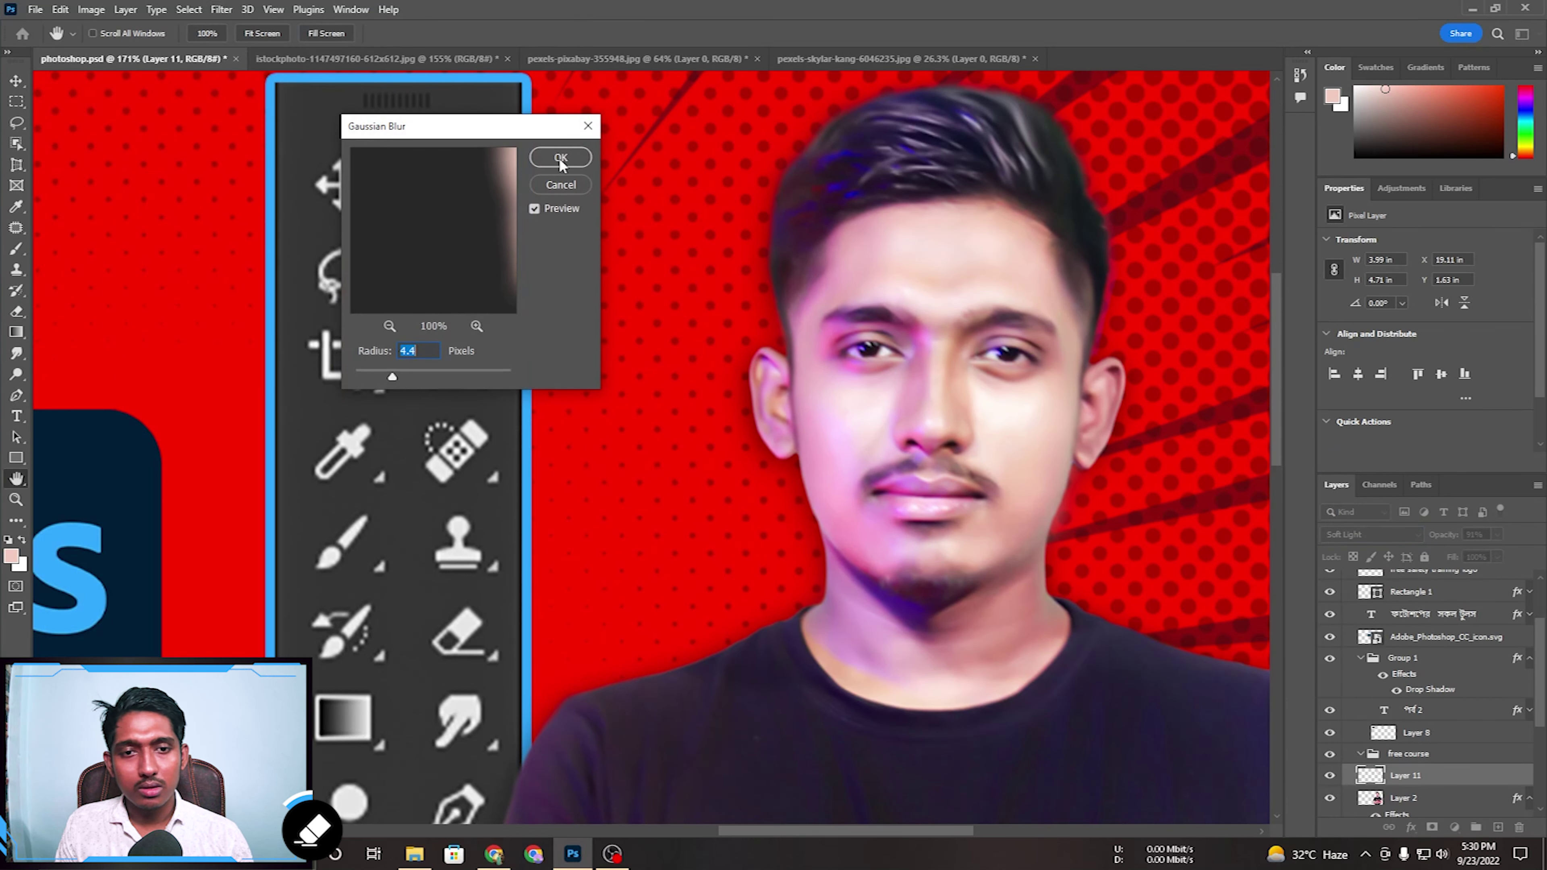
pyautogui.click(560, 157)
# Drop the skin layer to 39% opacity, compare it, then delete it and fit the thumbnail on screen.
pyautogui.click(1497, 534)
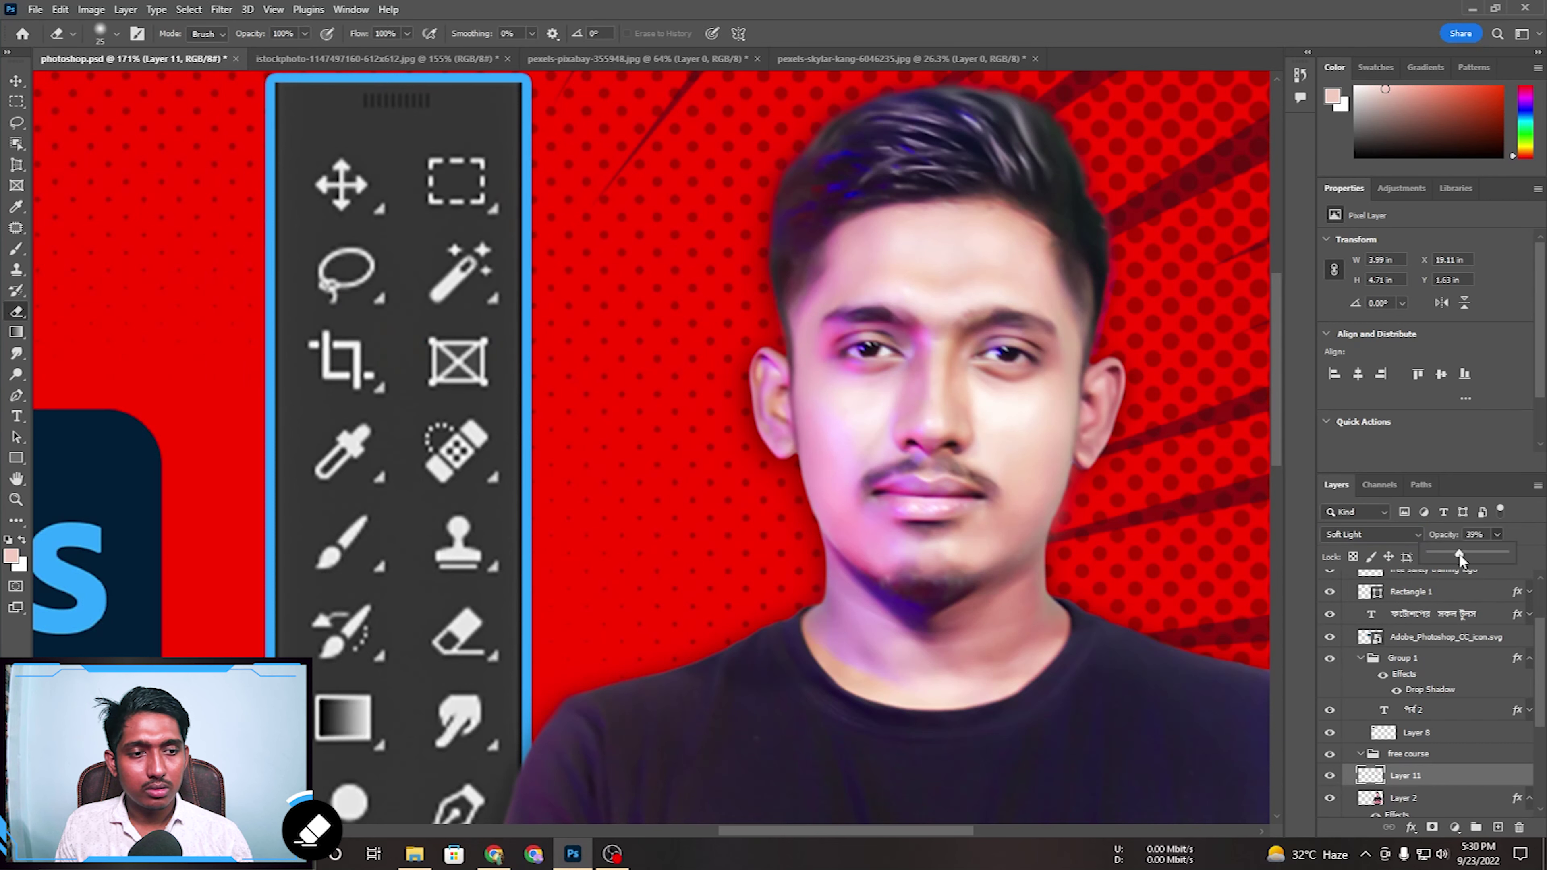
pyautogui.moveTo(1461, 557); pyautogui.dragTo(1458, 555)
pyautogui.click(1330, 777)
pyautogui.click(1330, 777)
pyautogui.click(1330, 776)
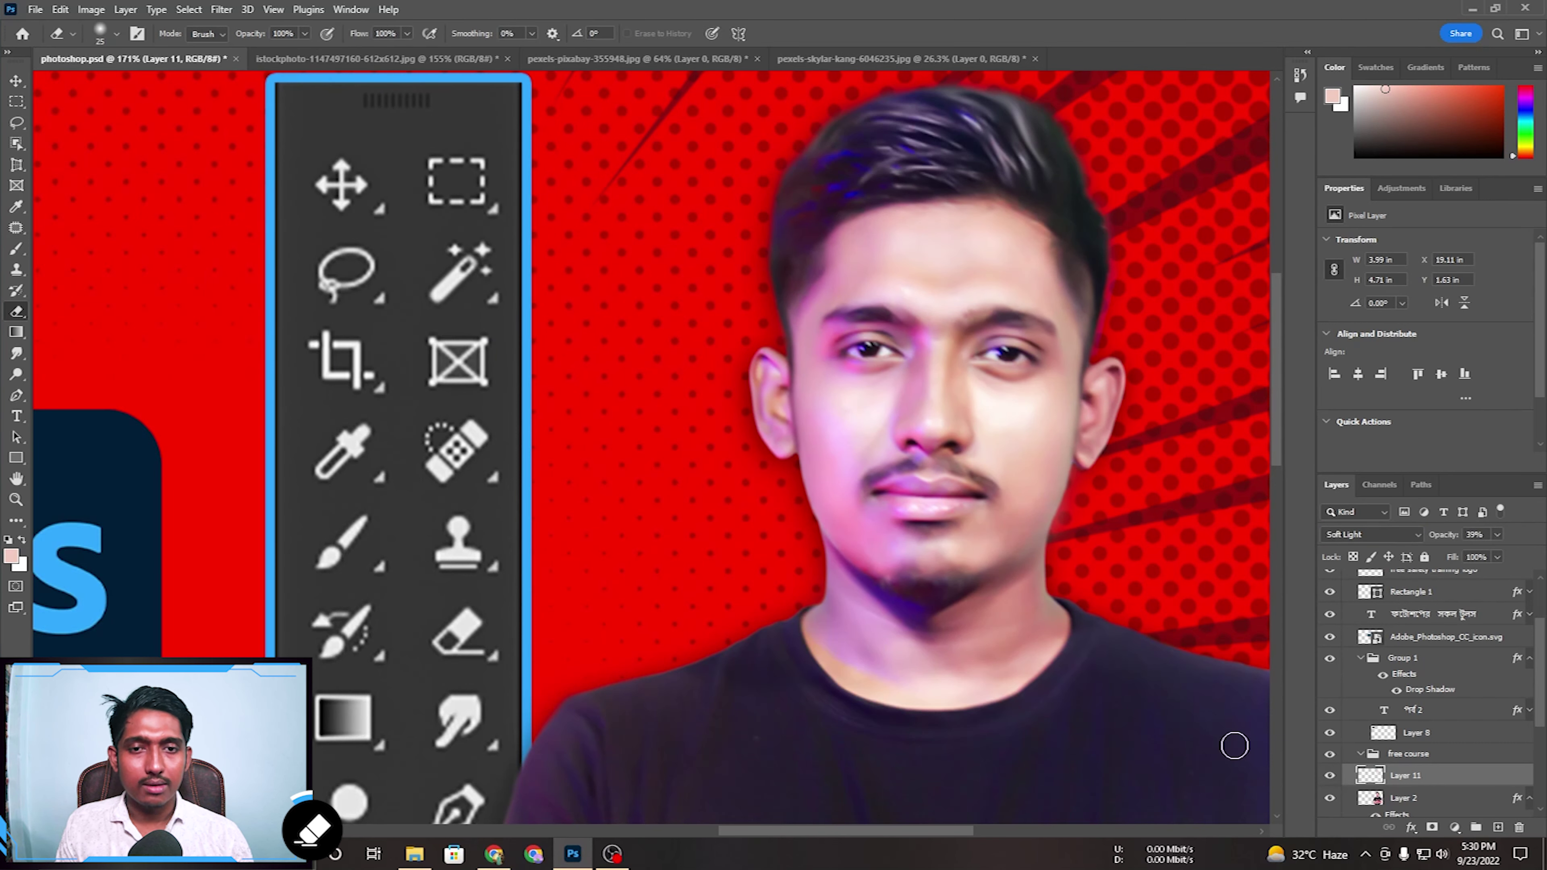
pyautogui.press('z')
pyautogui.hotkey('ctrl', '0')
pyautogui.press('Delete')
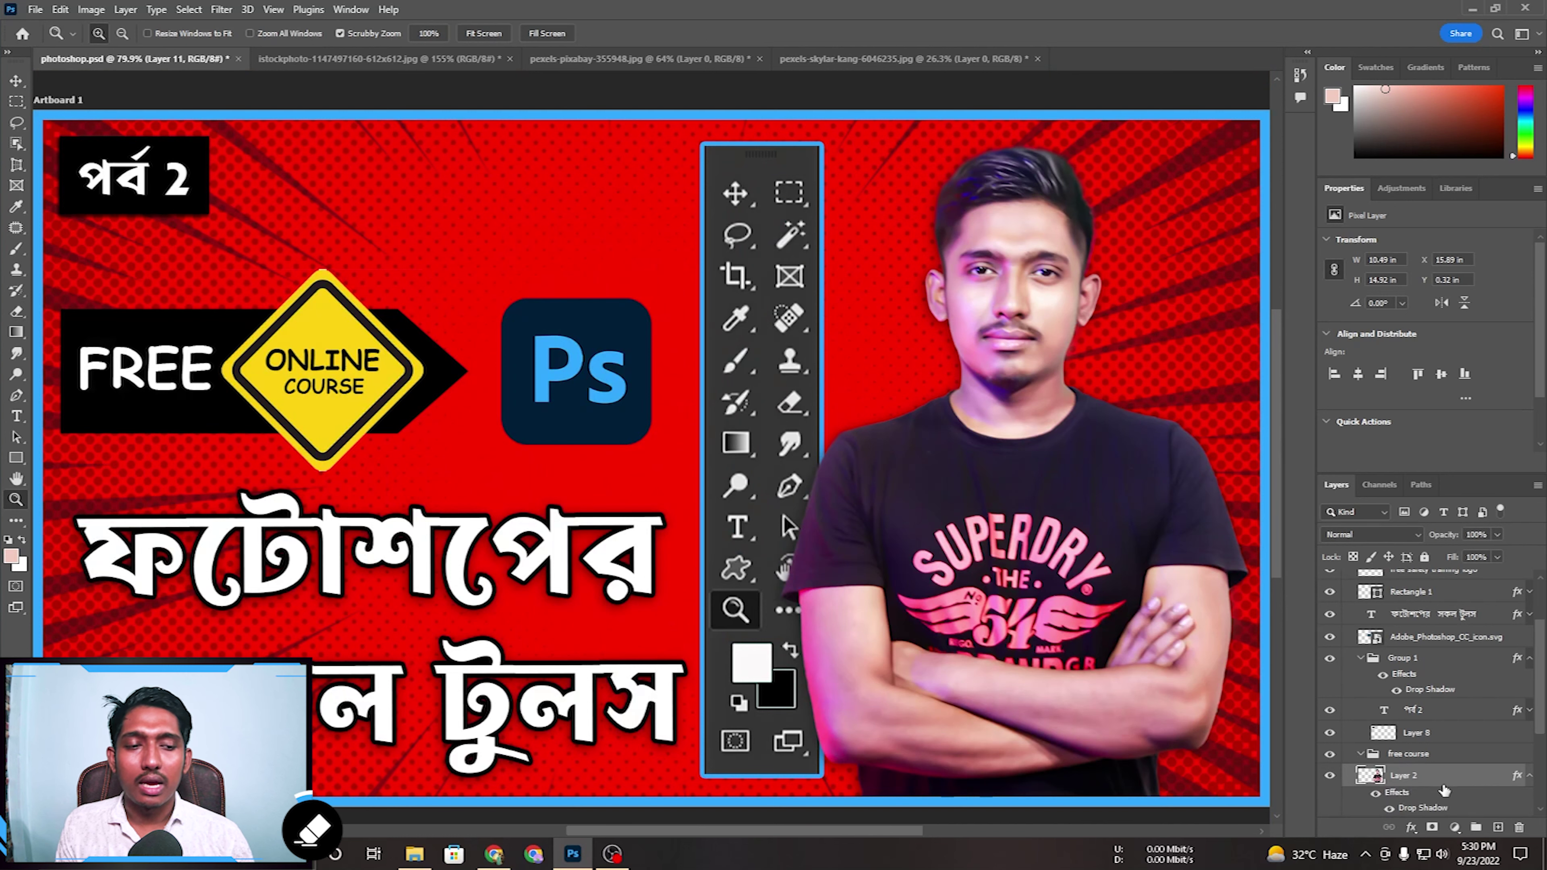
# Switch to pexels-skylar-kang-6046235.jpg, test an eraser stroke down the boot and undo it.
pyautogui.press('e')
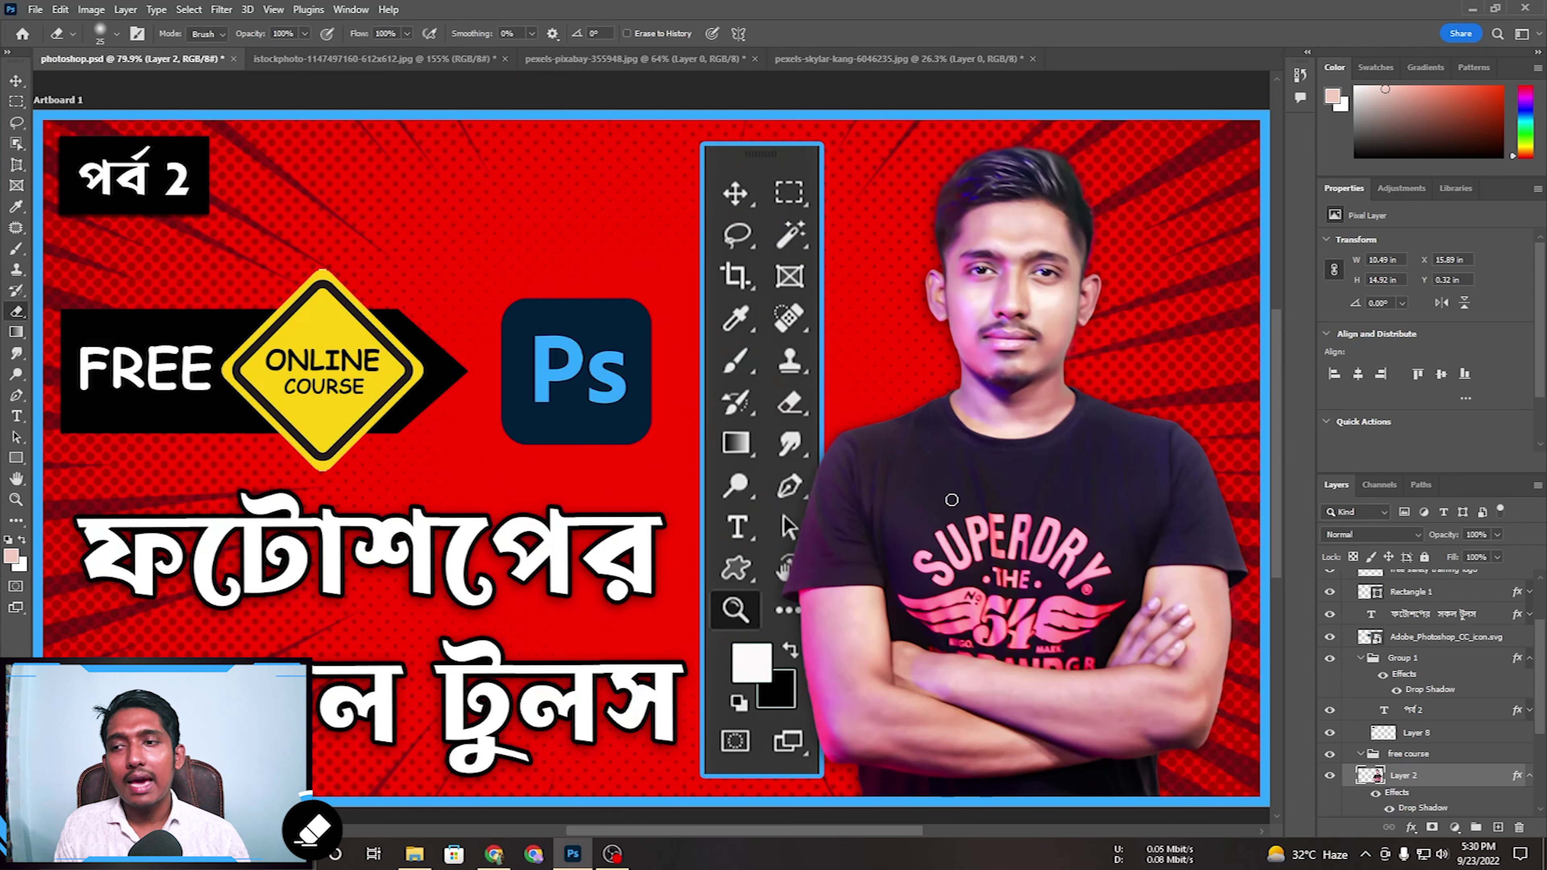
pyautogui.click(899, 58)
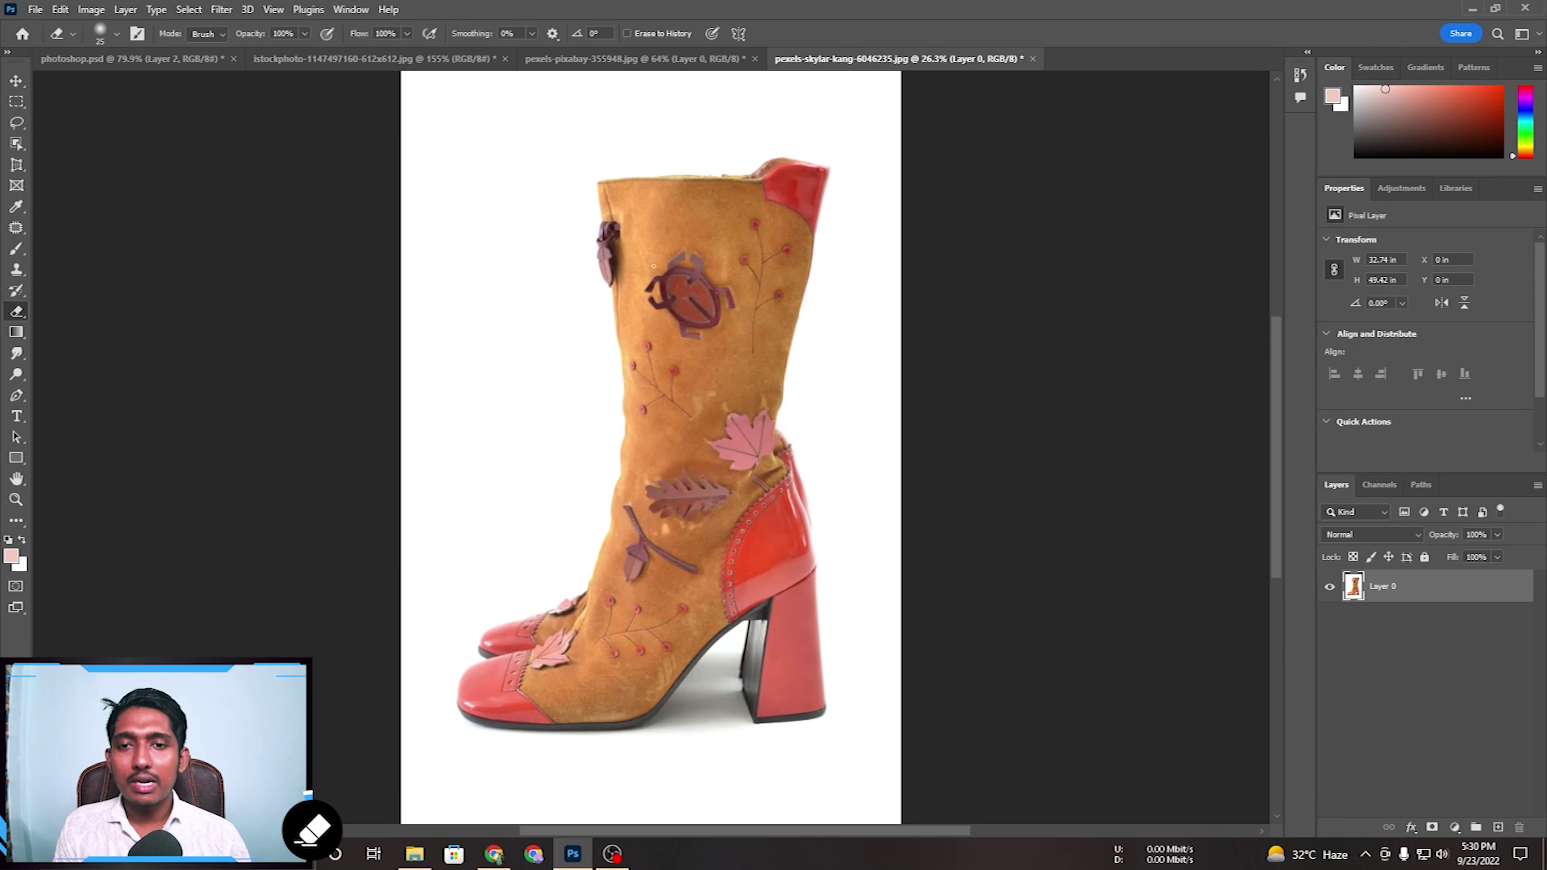
pyautogui.moveTo(666, 288); pyautogui.dragTo(673, 422)
pyautogui.hotkey('ctrl', 'z')
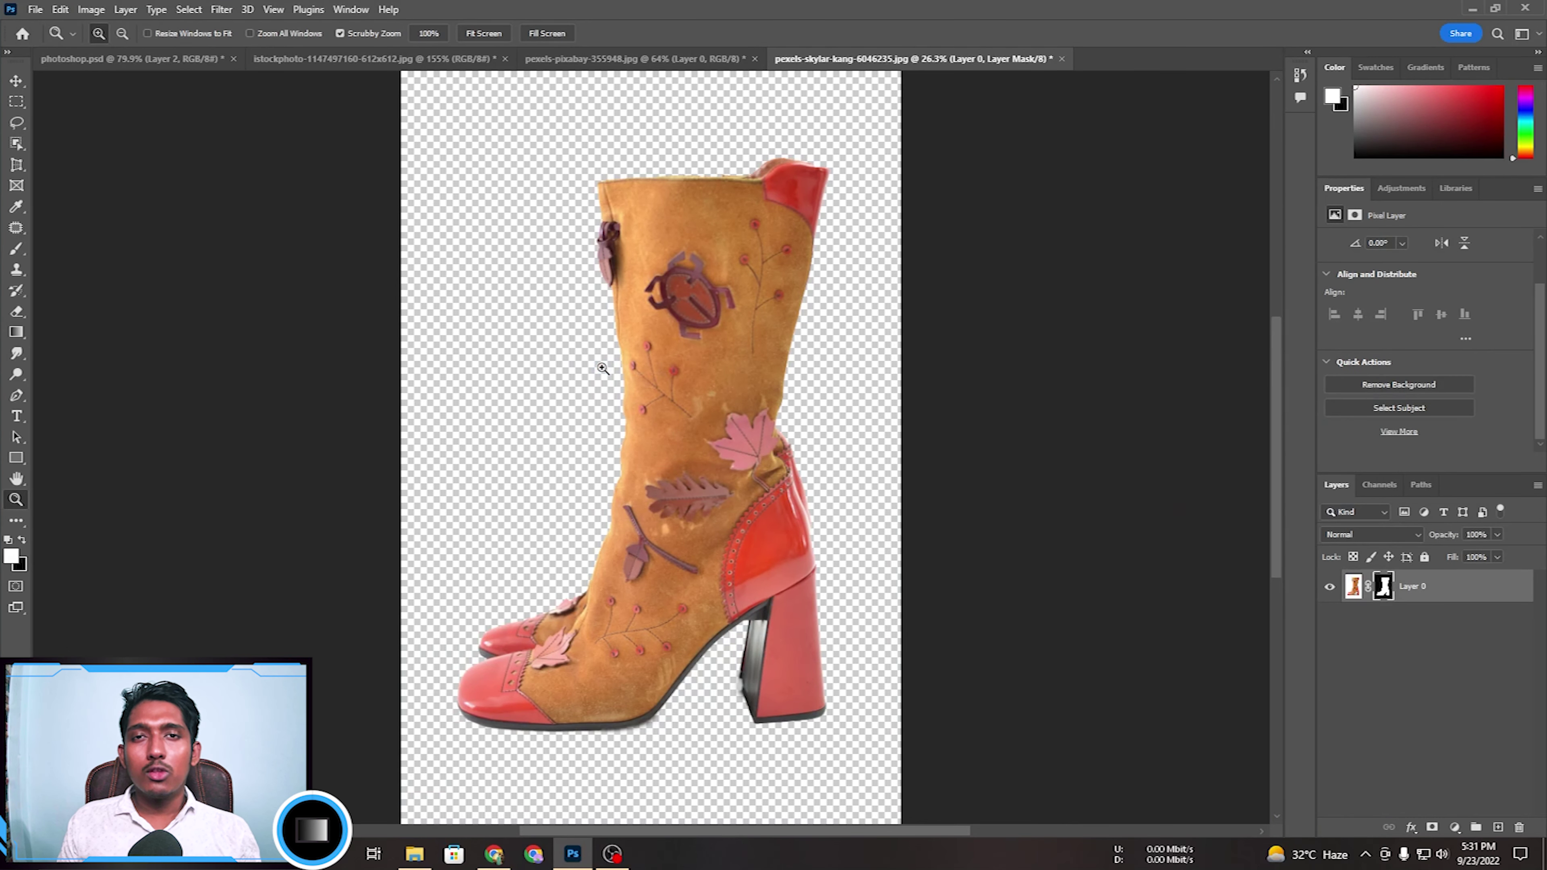
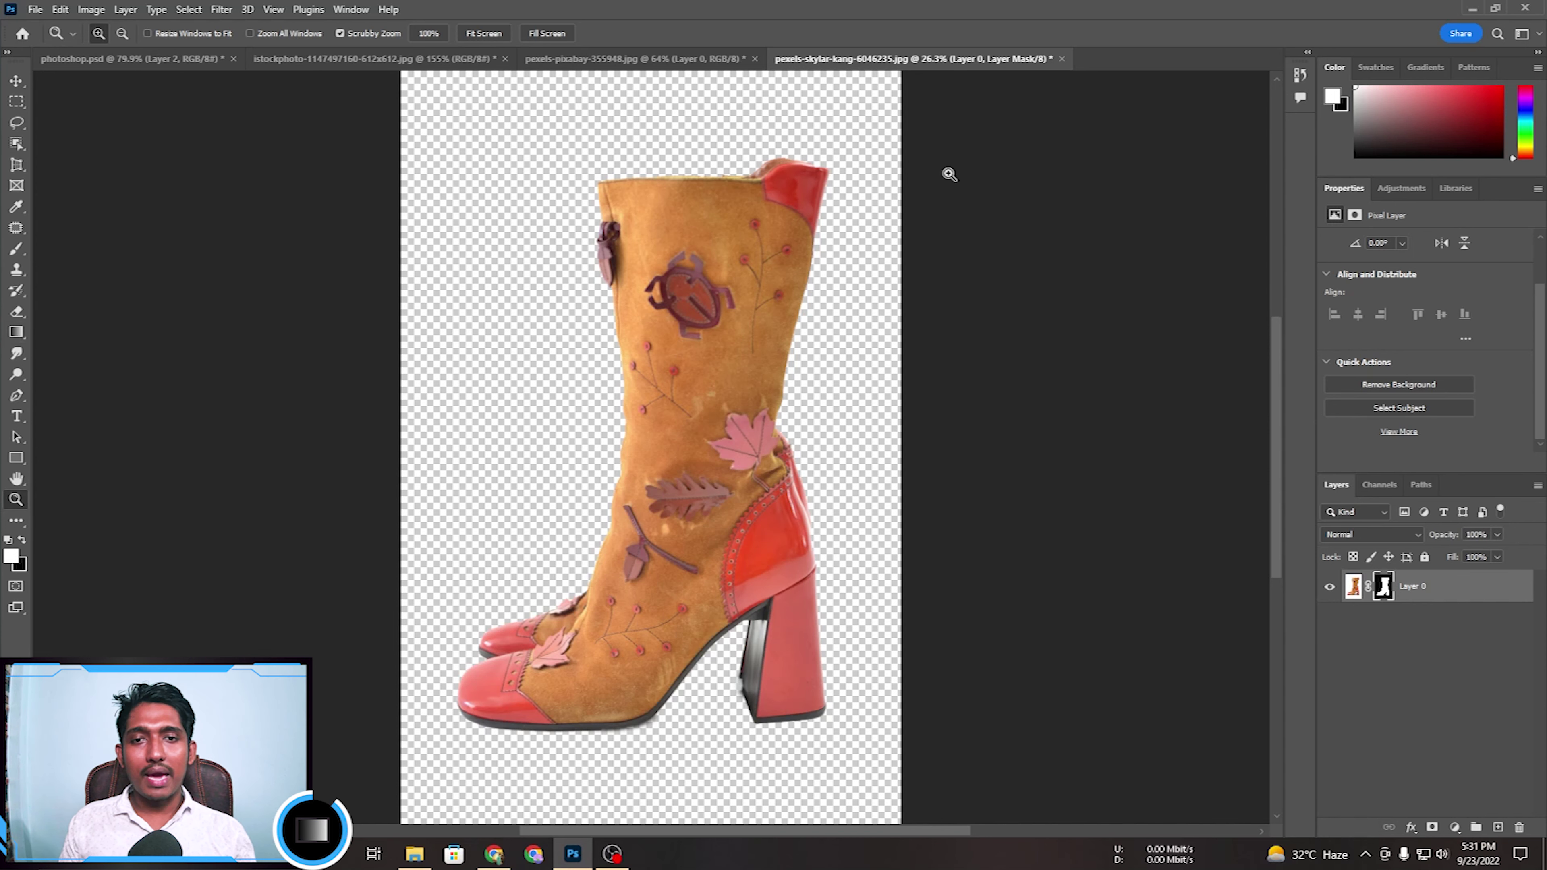
# Add a solid blue Color Fill layer after backing out of a gradient fill.
pyautogui.click(1454, 828)
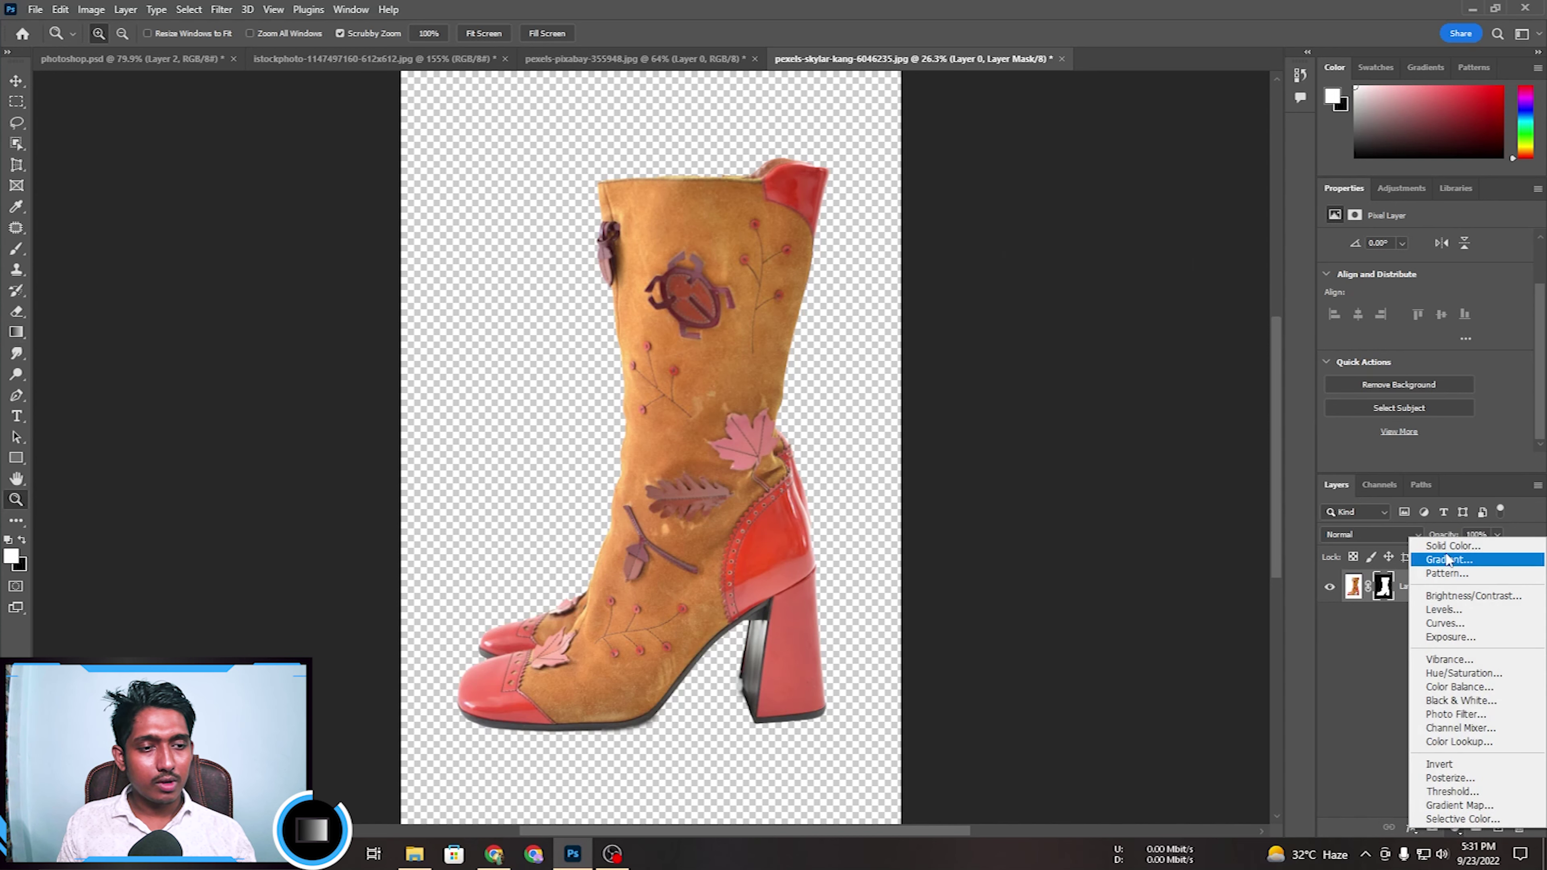
pyautogui.click(1432, 561)
pyautogui.click(1192, 295)
pyautogui.click(1455, 829)
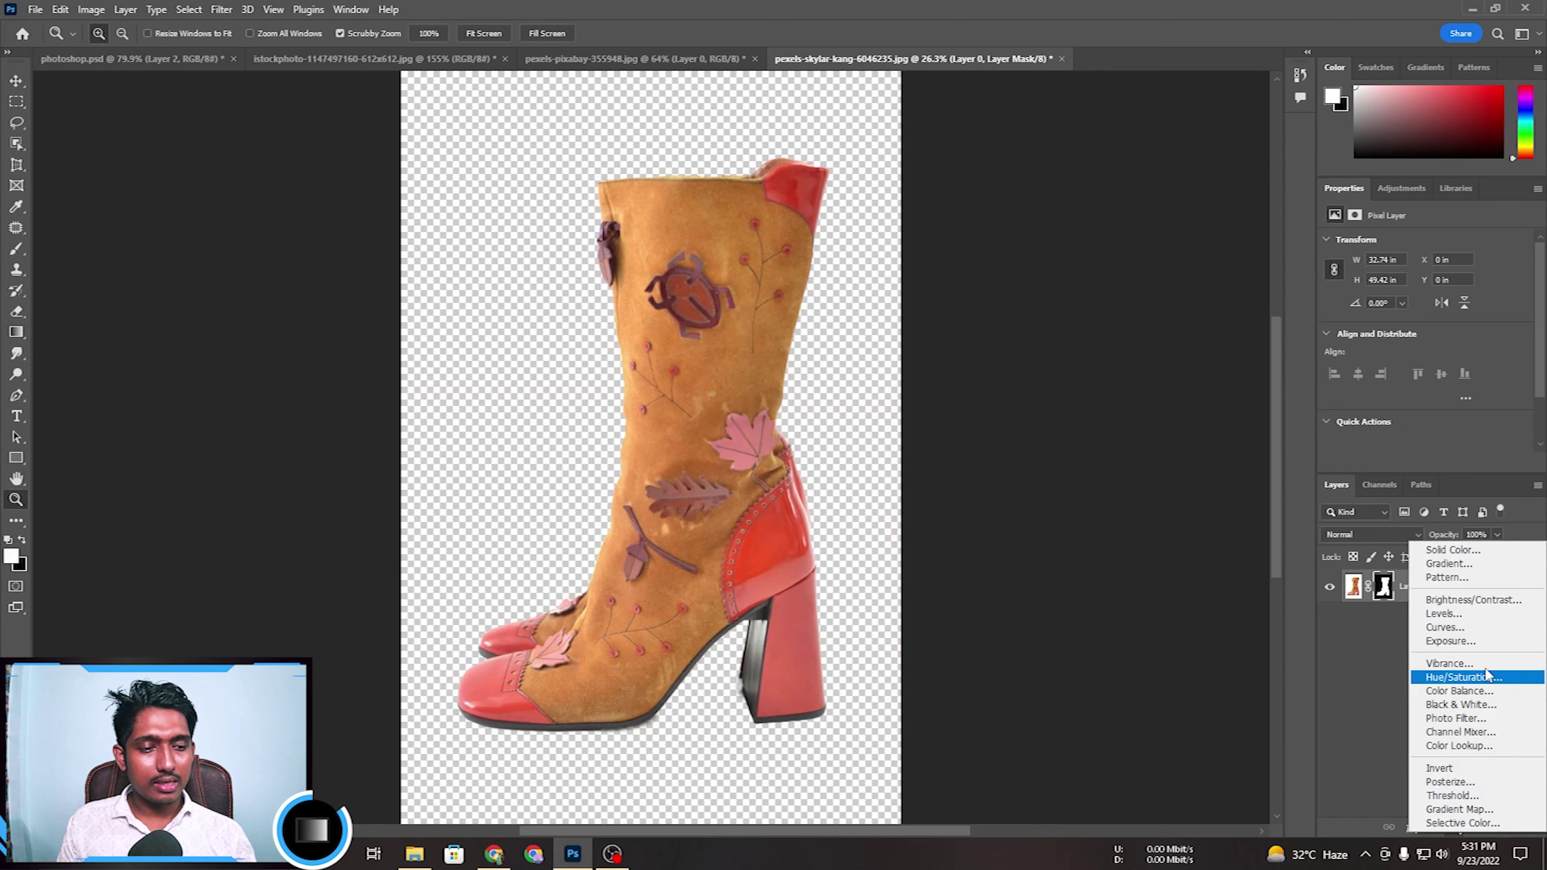
pyautogui.click(1437, 553)
pyautogui.write('000000ff00008f00ff0000ff')
pyautogui.click(1456, 445)
# Move Color Fill 1 below the boot layer and add an empty new layer.
pyautogui.press('z')
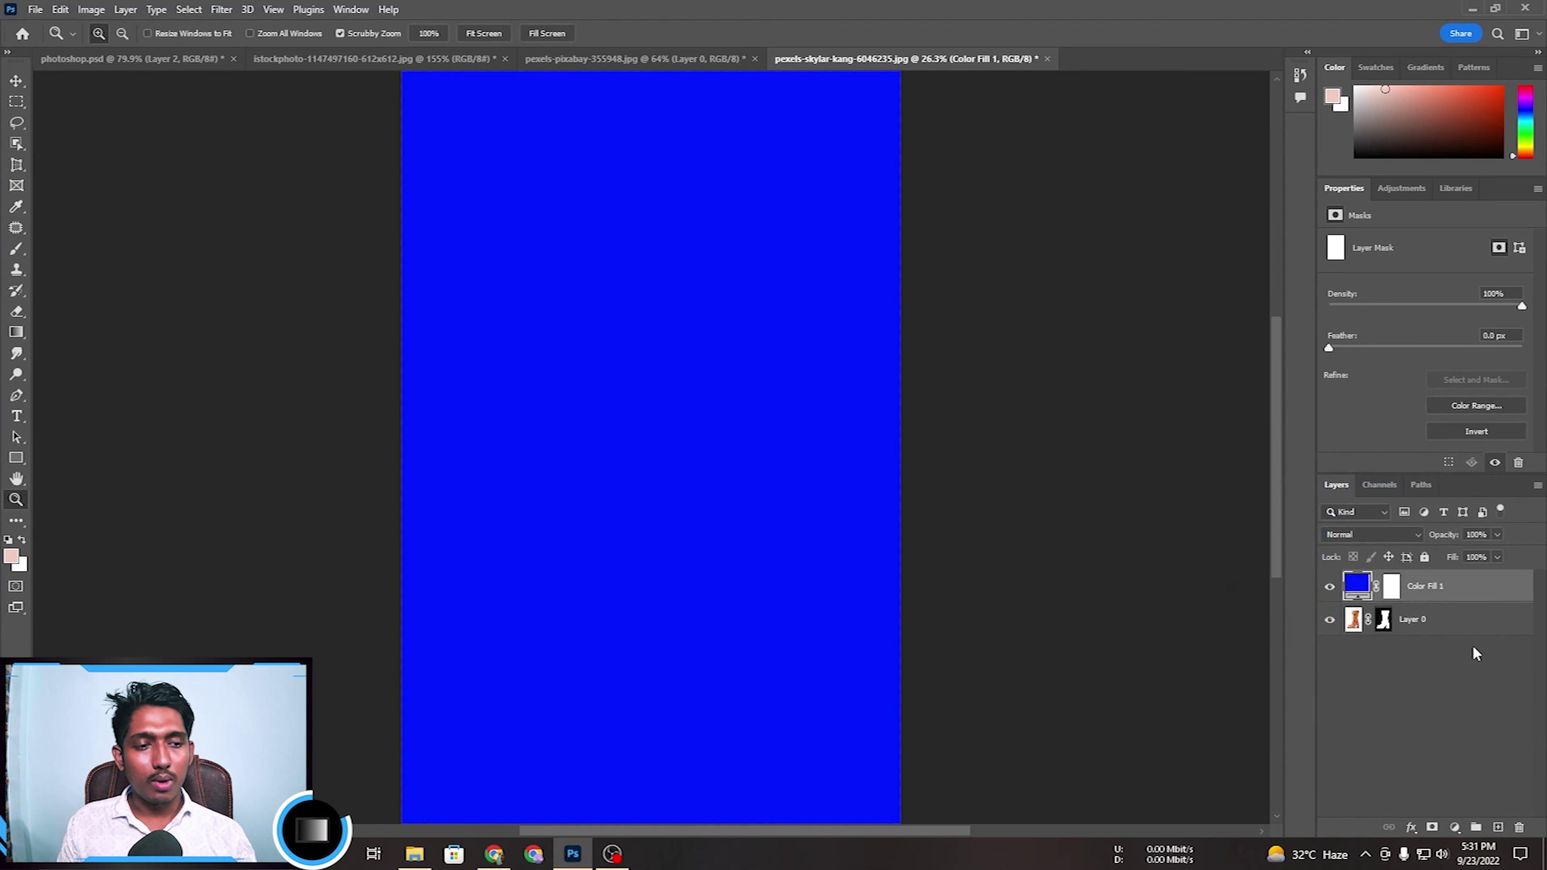
pyautogui.moveTo(1425, 586); pyautogui.dragTo(1425, 620)
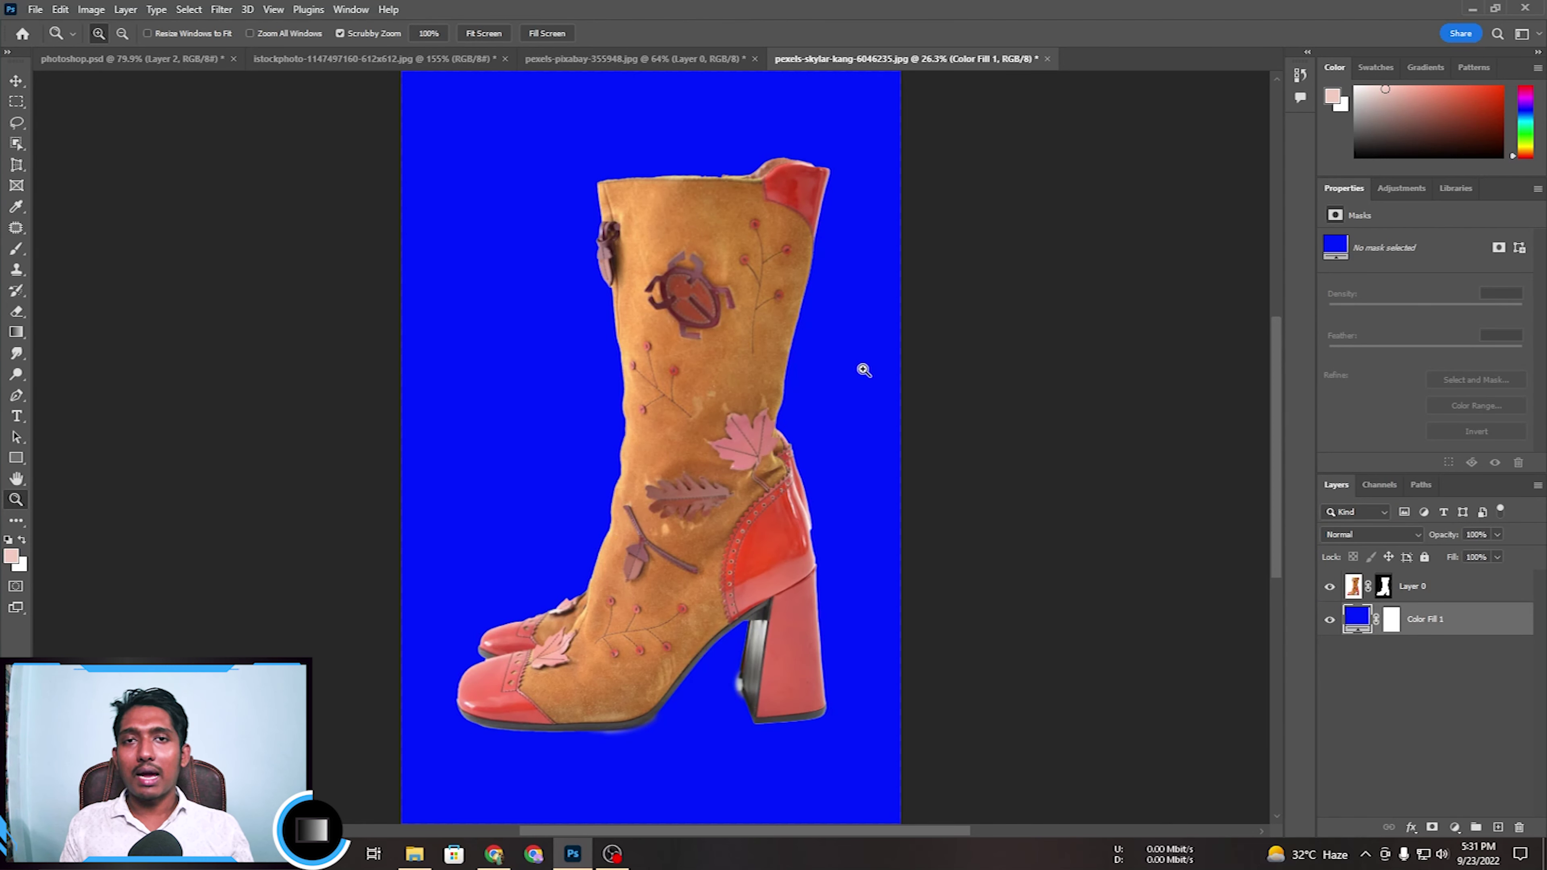
pyautogui.click(1497, 827)
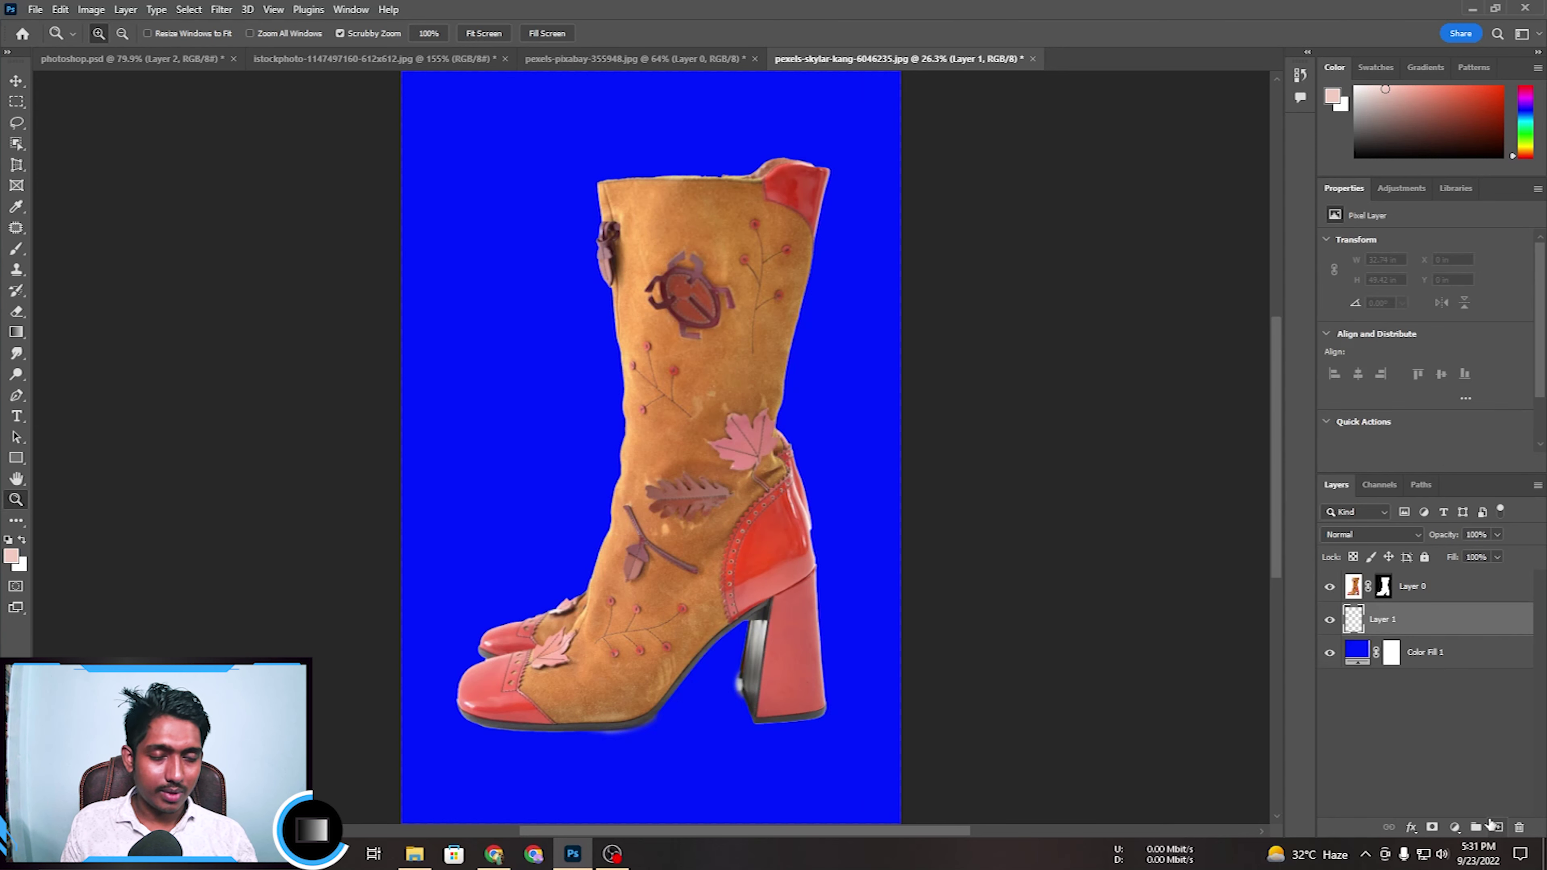
# Merge the blue fill into Layer 1 and enable a Gradient Overlay on it.
pyautogui.rightClick(1432, 655)
pyautogui.click(1420, 656)
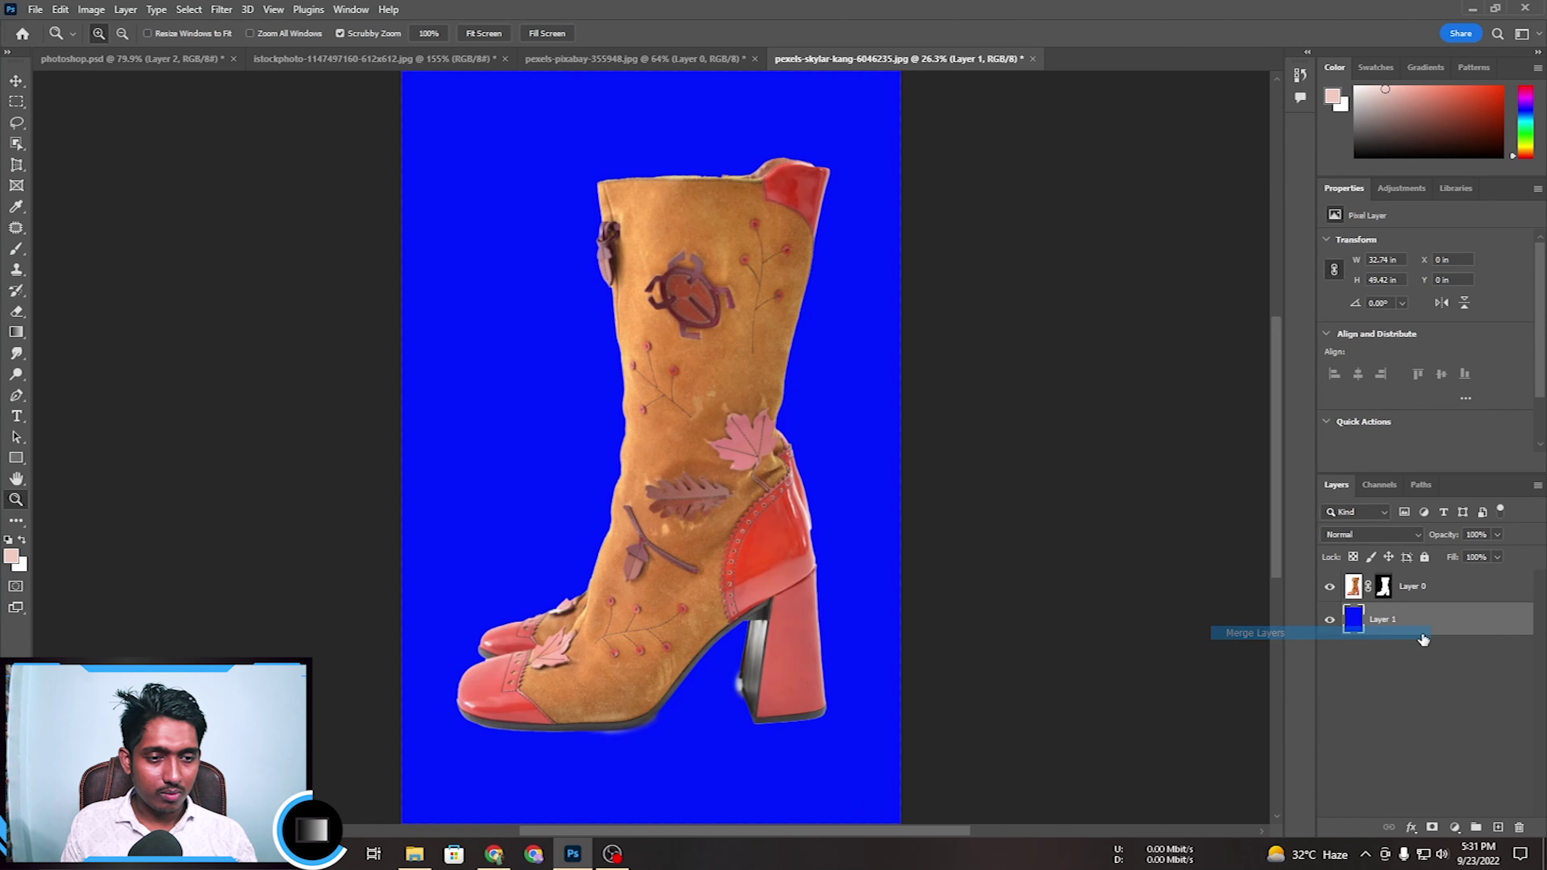
pyautogui.doubleClick(1459, 628)
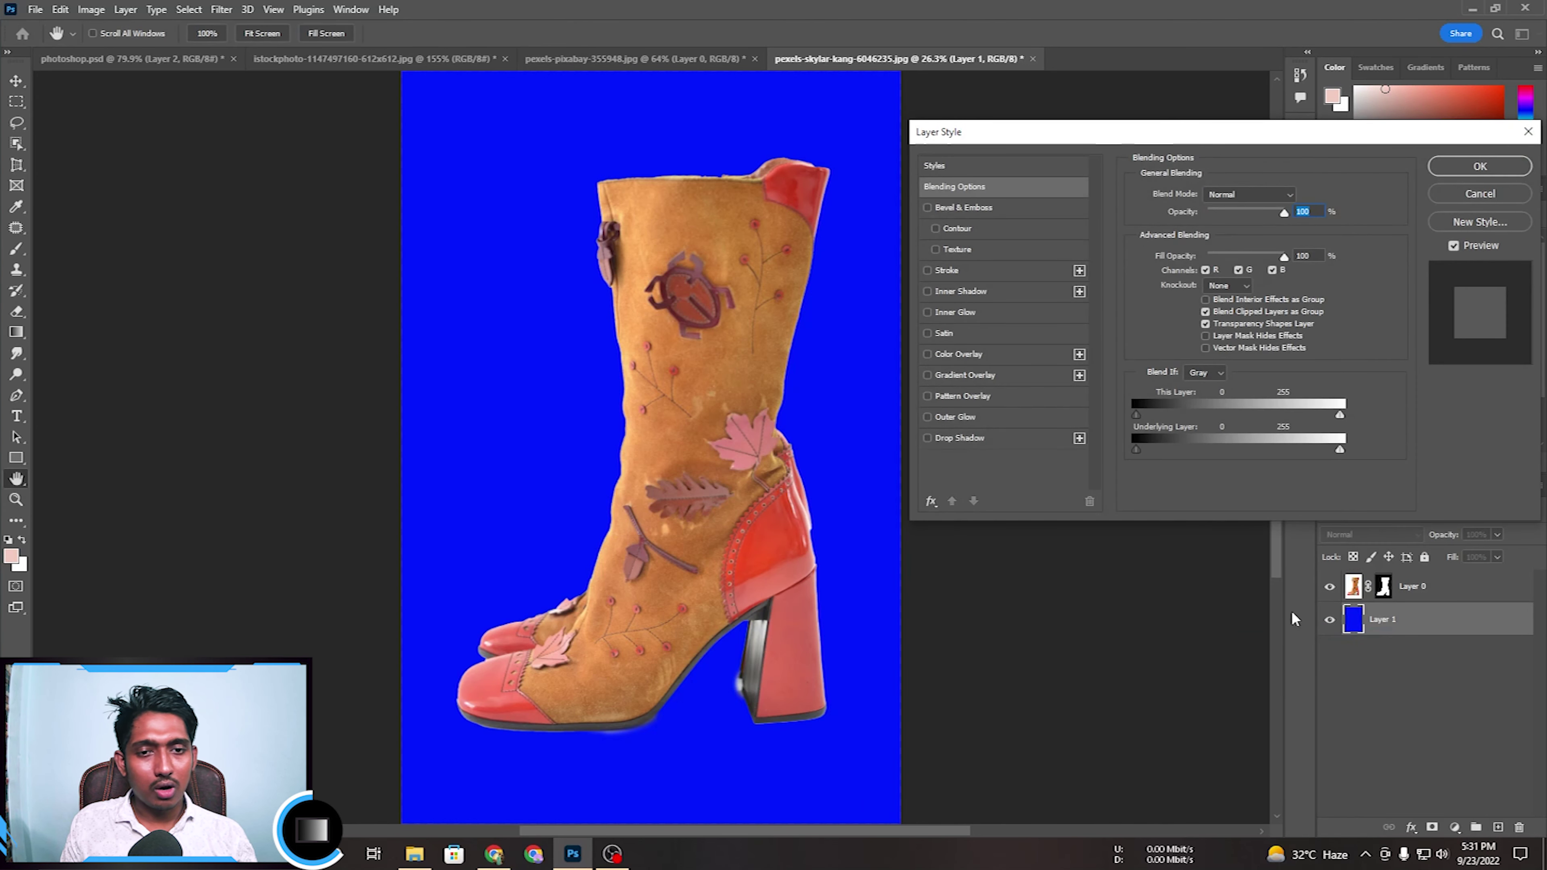
pyautogui.click(927, 375)
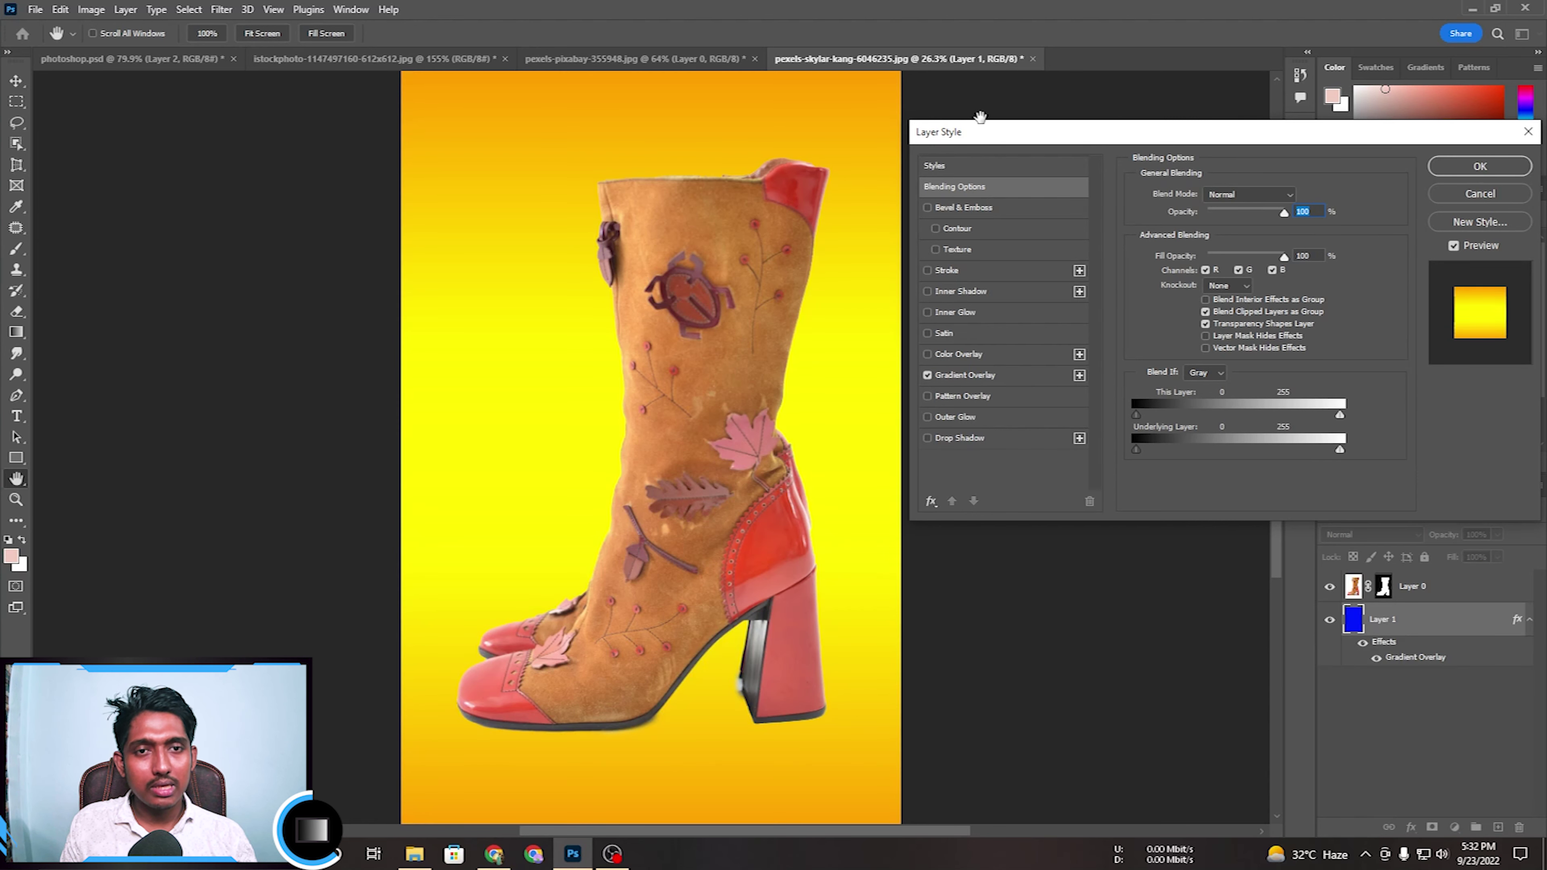
pyautogui.click(979, 377)
# Apply the Basics Foreground to Background gradient preset to the overlay.
pyautogui.click(1245, 245)
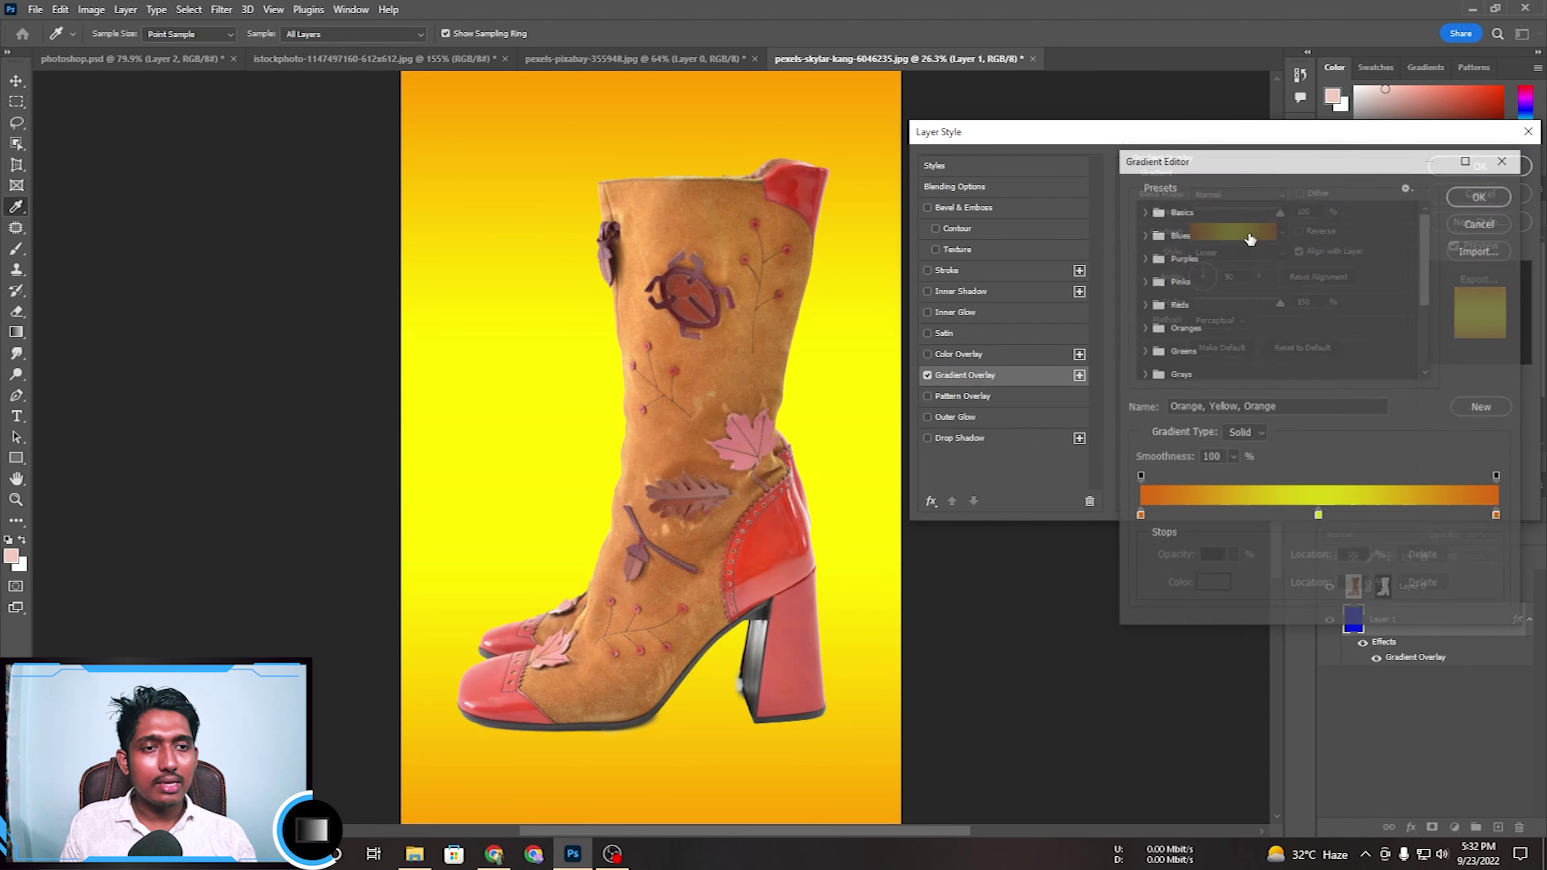
pyautogui.click(1144, 210)
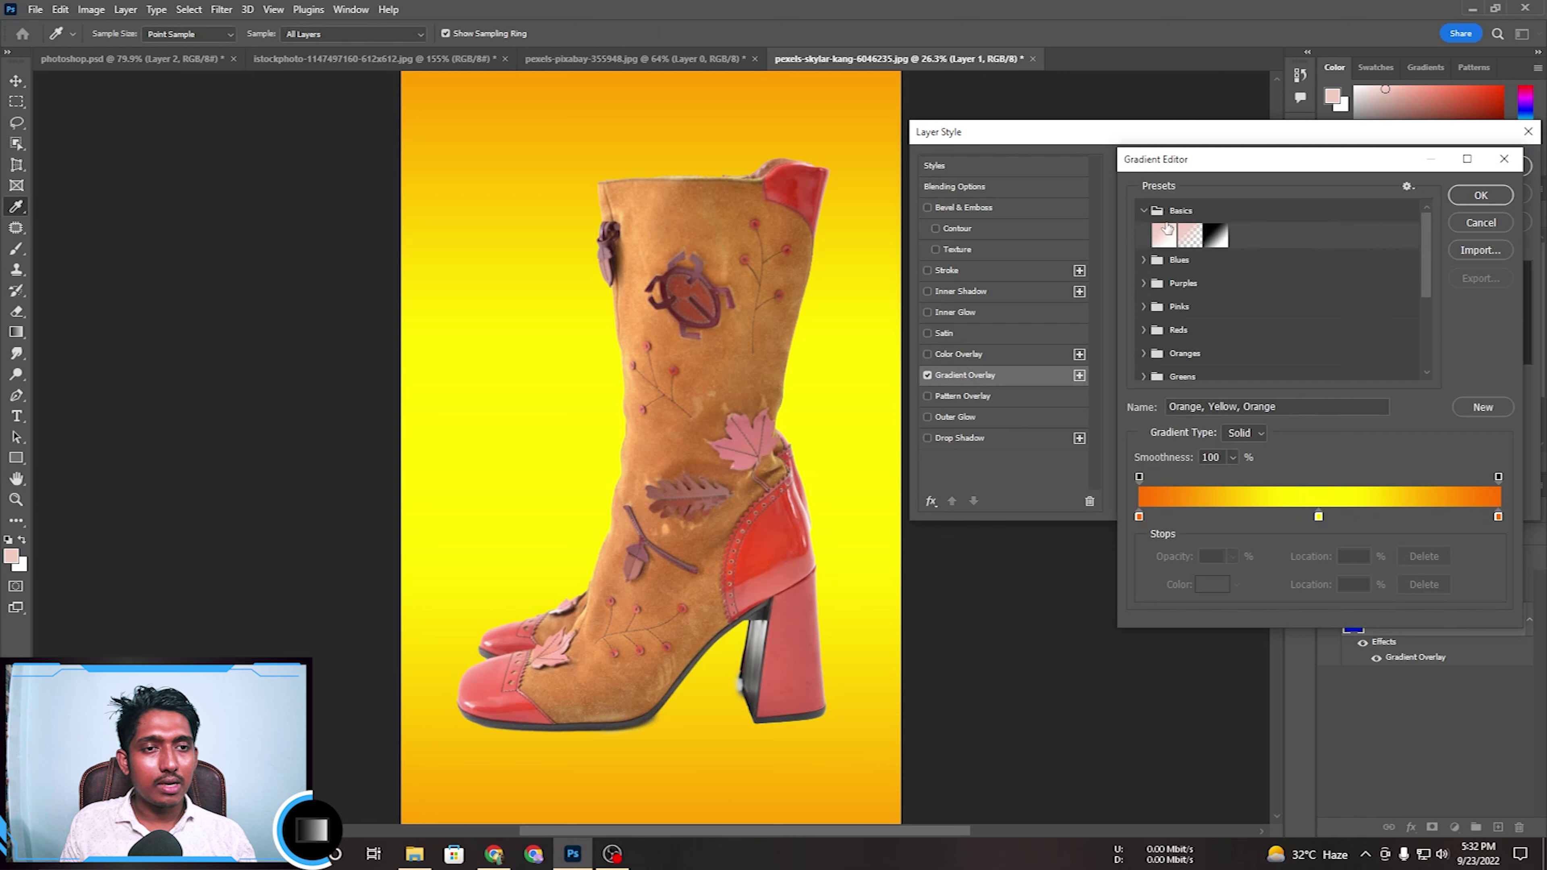
pyautogui.click(1163, 235)
pyautogui.click(1480, 195)
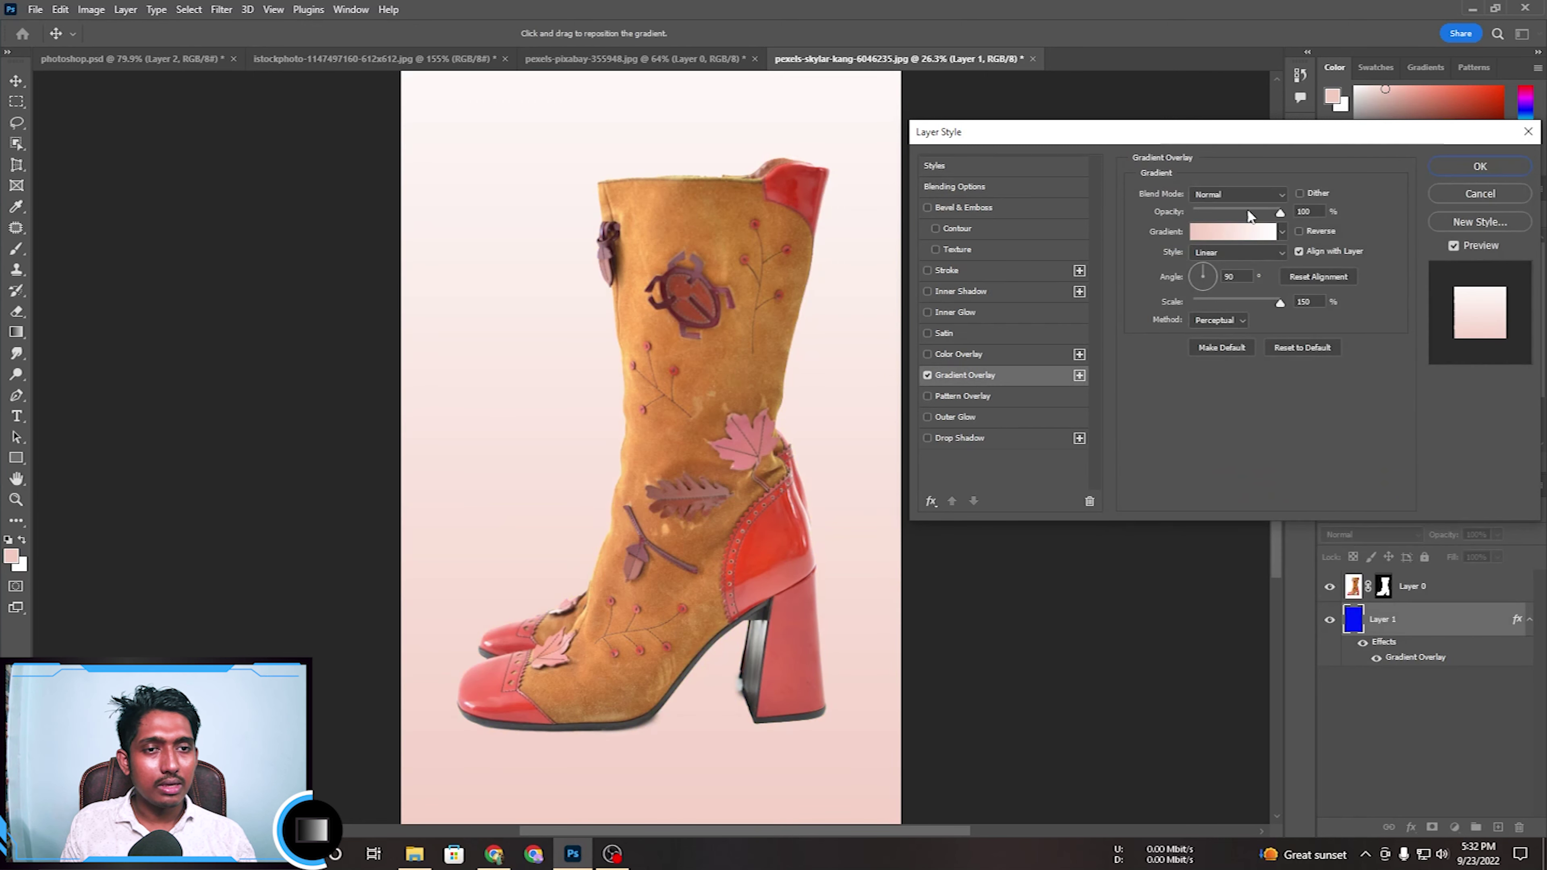
pyautogui.click(1247, 236)
# Edit the gradient stops: left stop ff0000 red, right stop yellow-green, plus a white stop.
pyautogui.doubleClick(1140, 516)
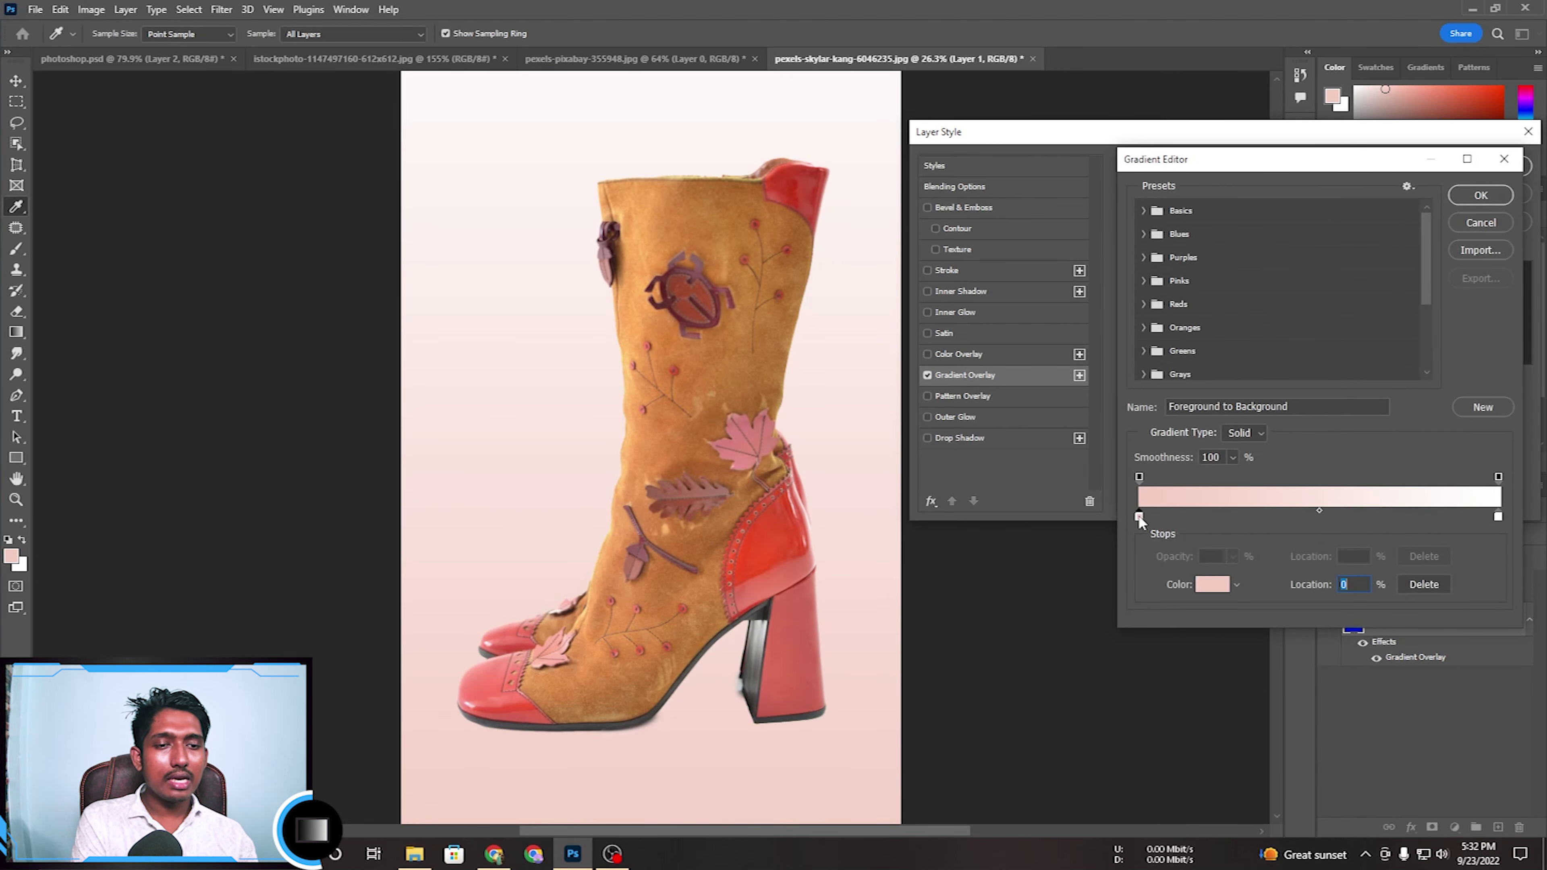
pyautogui.write('ff0000')
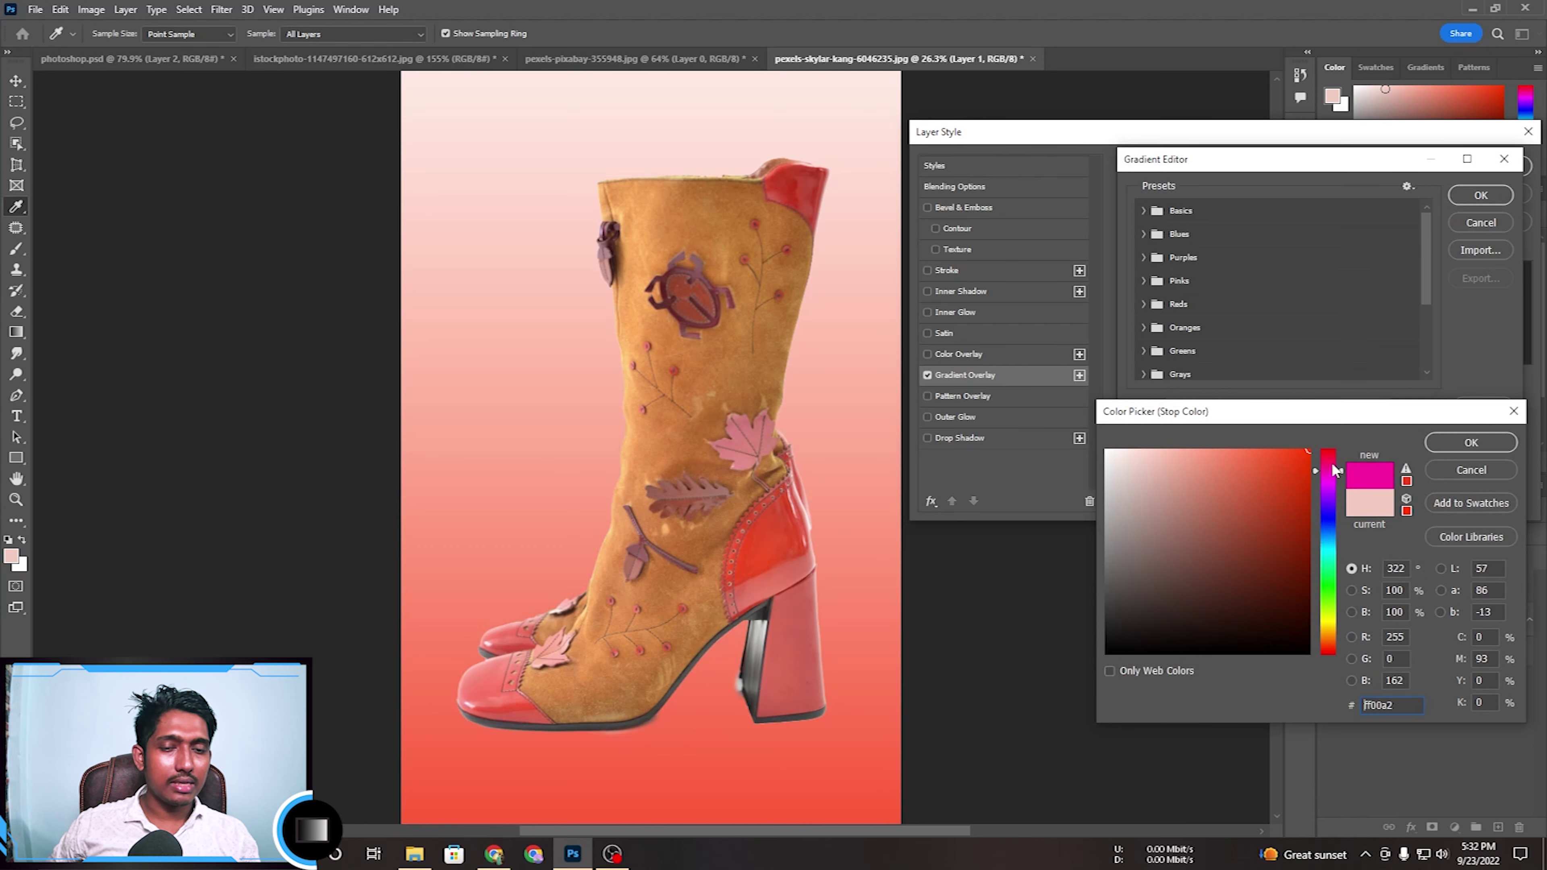
pyautogui.click(1471, 443)
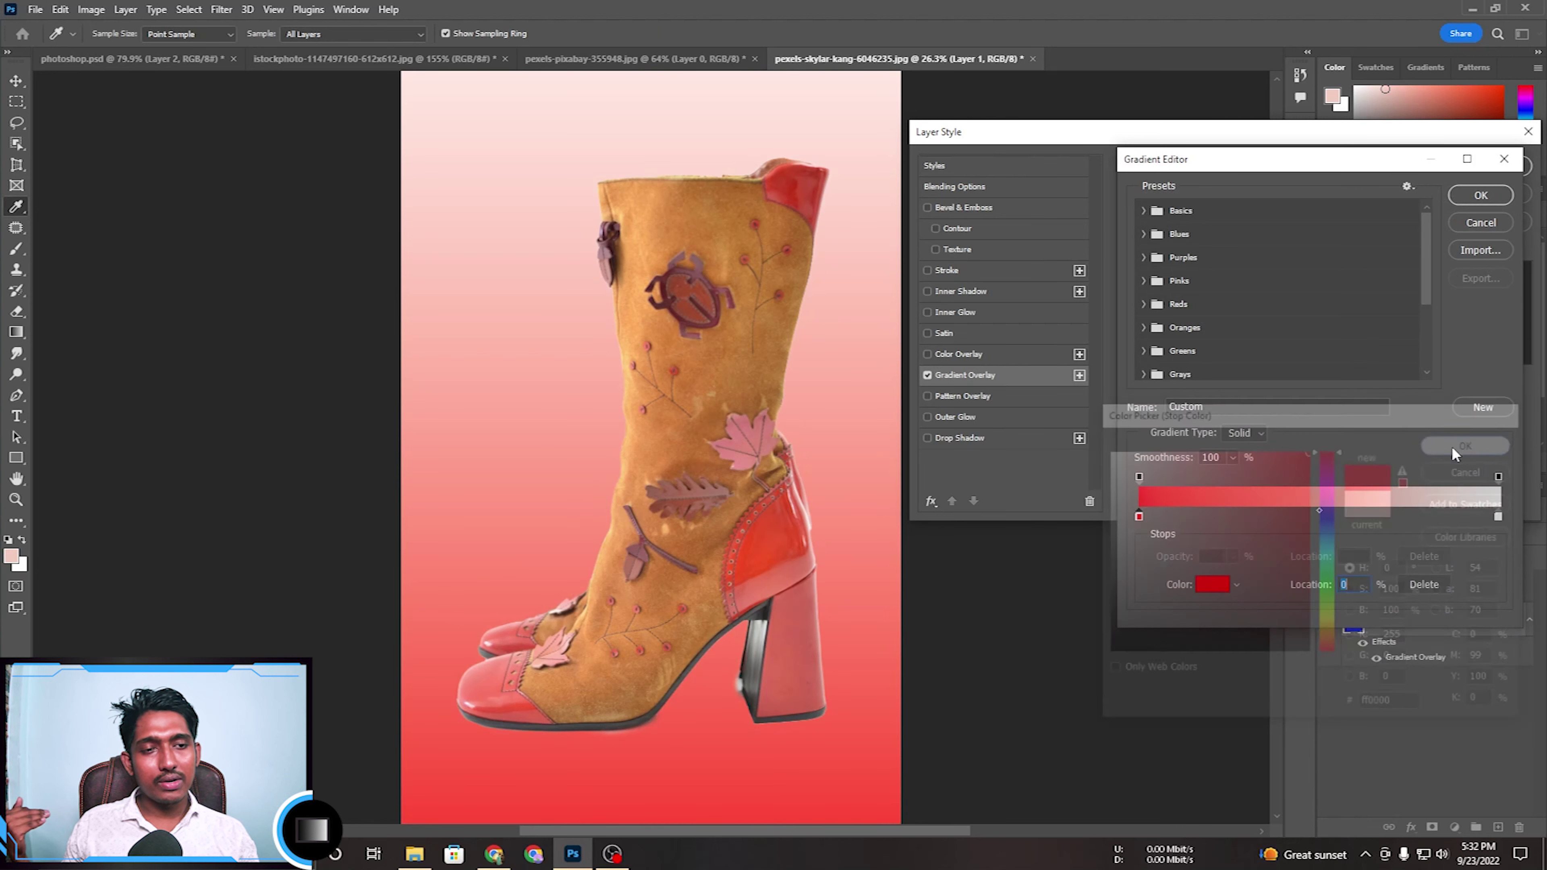
pyautogui.click(1499, 516)
pyautogui.doubleClick(1499, 516)
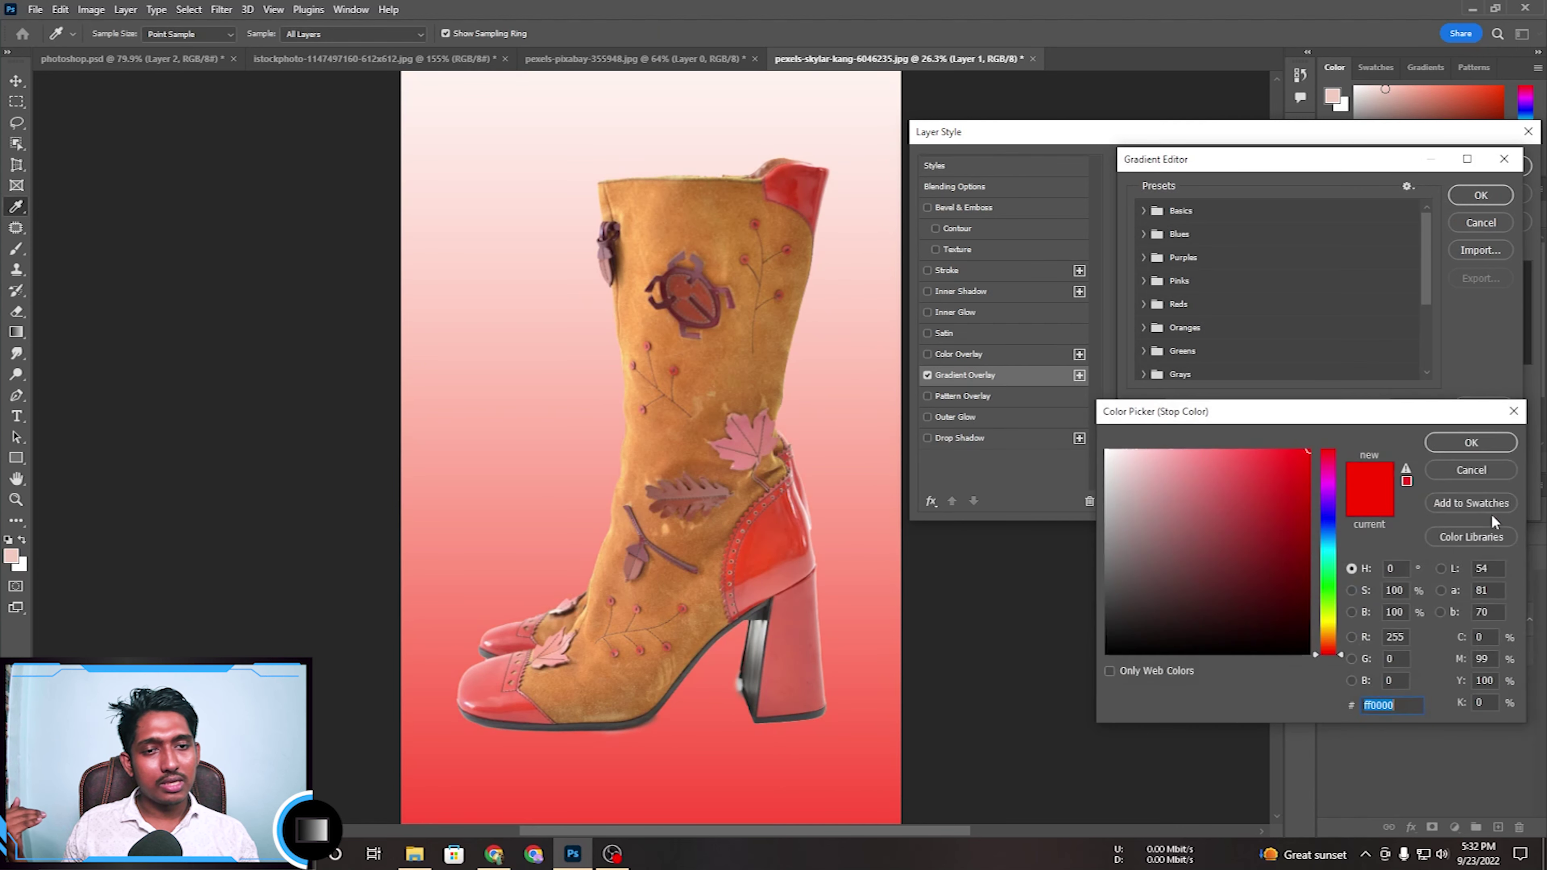
pyautogui.click(1331, 503)
pyautogui.moveTo(1331, 510); pyautogui.dragTo(1329, 615)
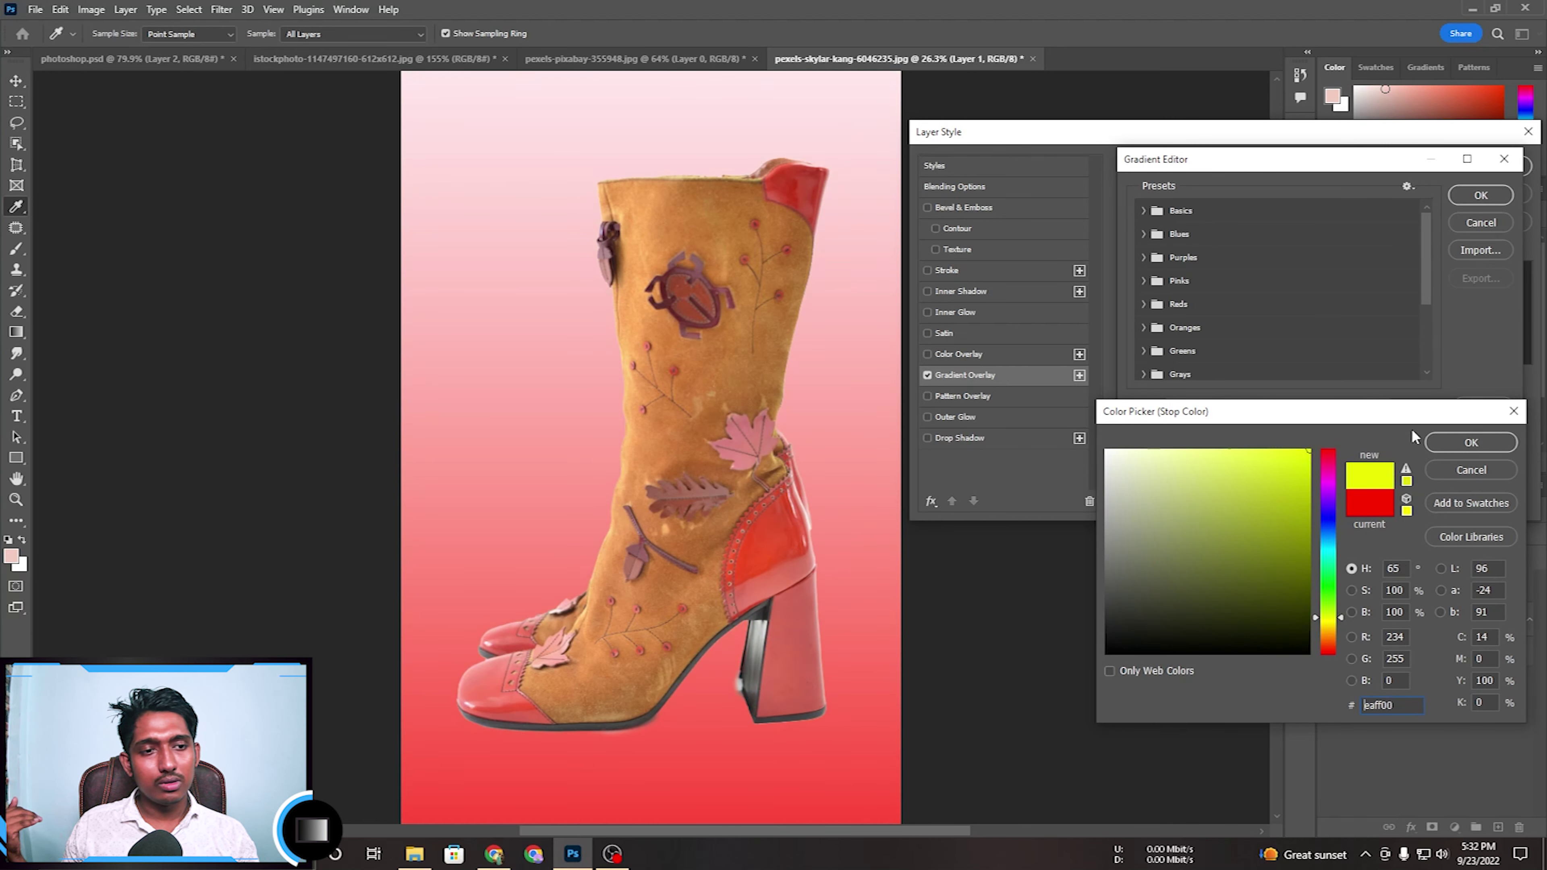
pyautogui.click(1461, 446)
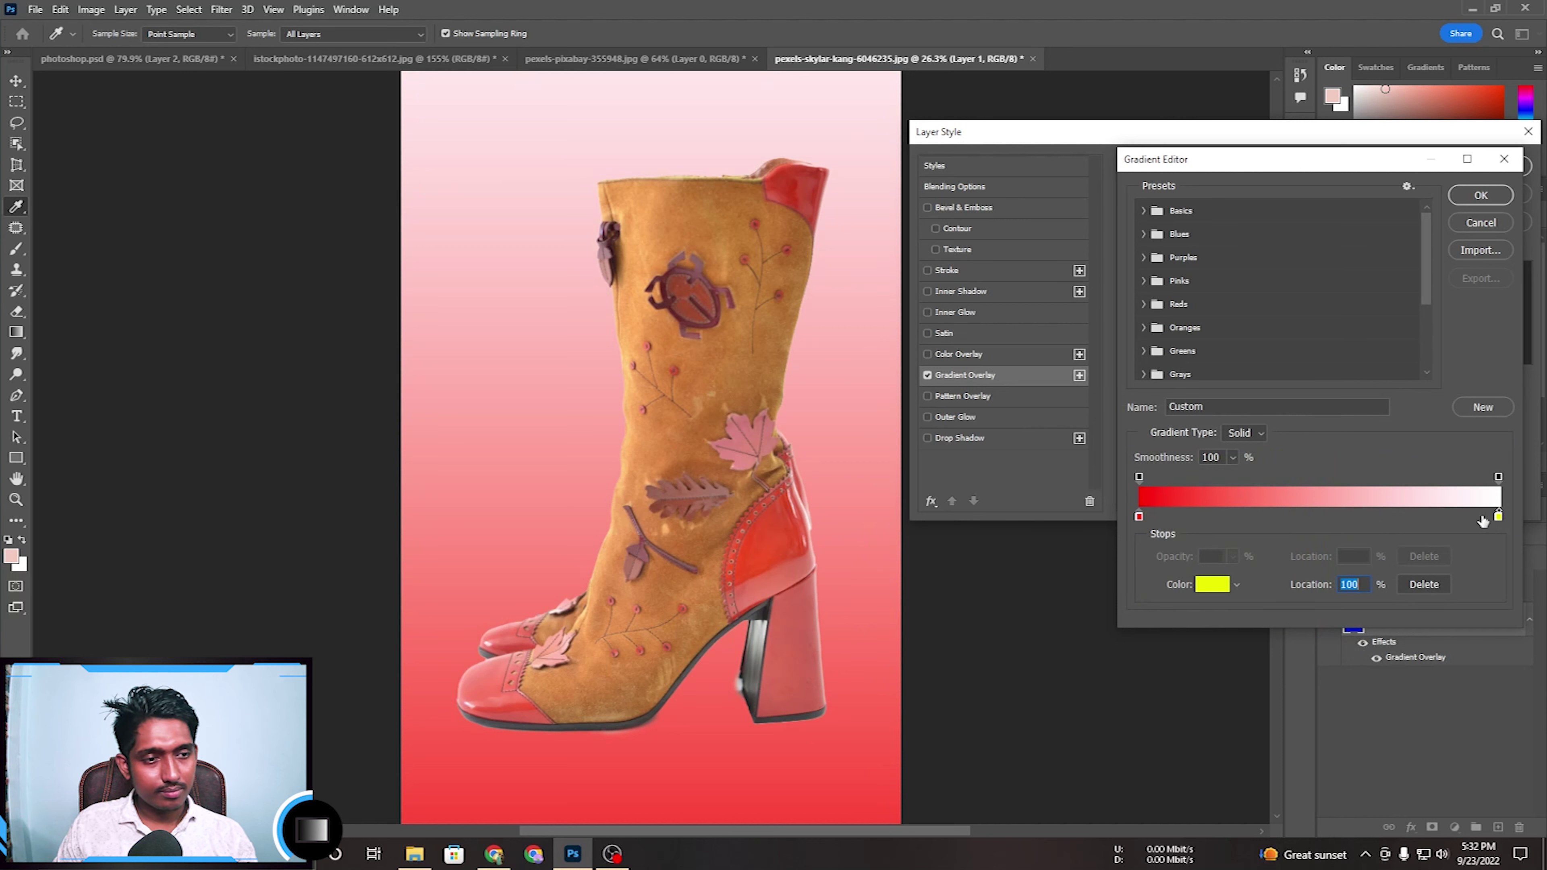
pyautogui.moveTo(1486, 516)
pyautogui.mouseDown()
pyautogui.moveTo(1468, 533)
pyautogui.moveTo(1466, 517)
pyautogui.moveTo(1498, 517)
pyautogui.mouseUp()
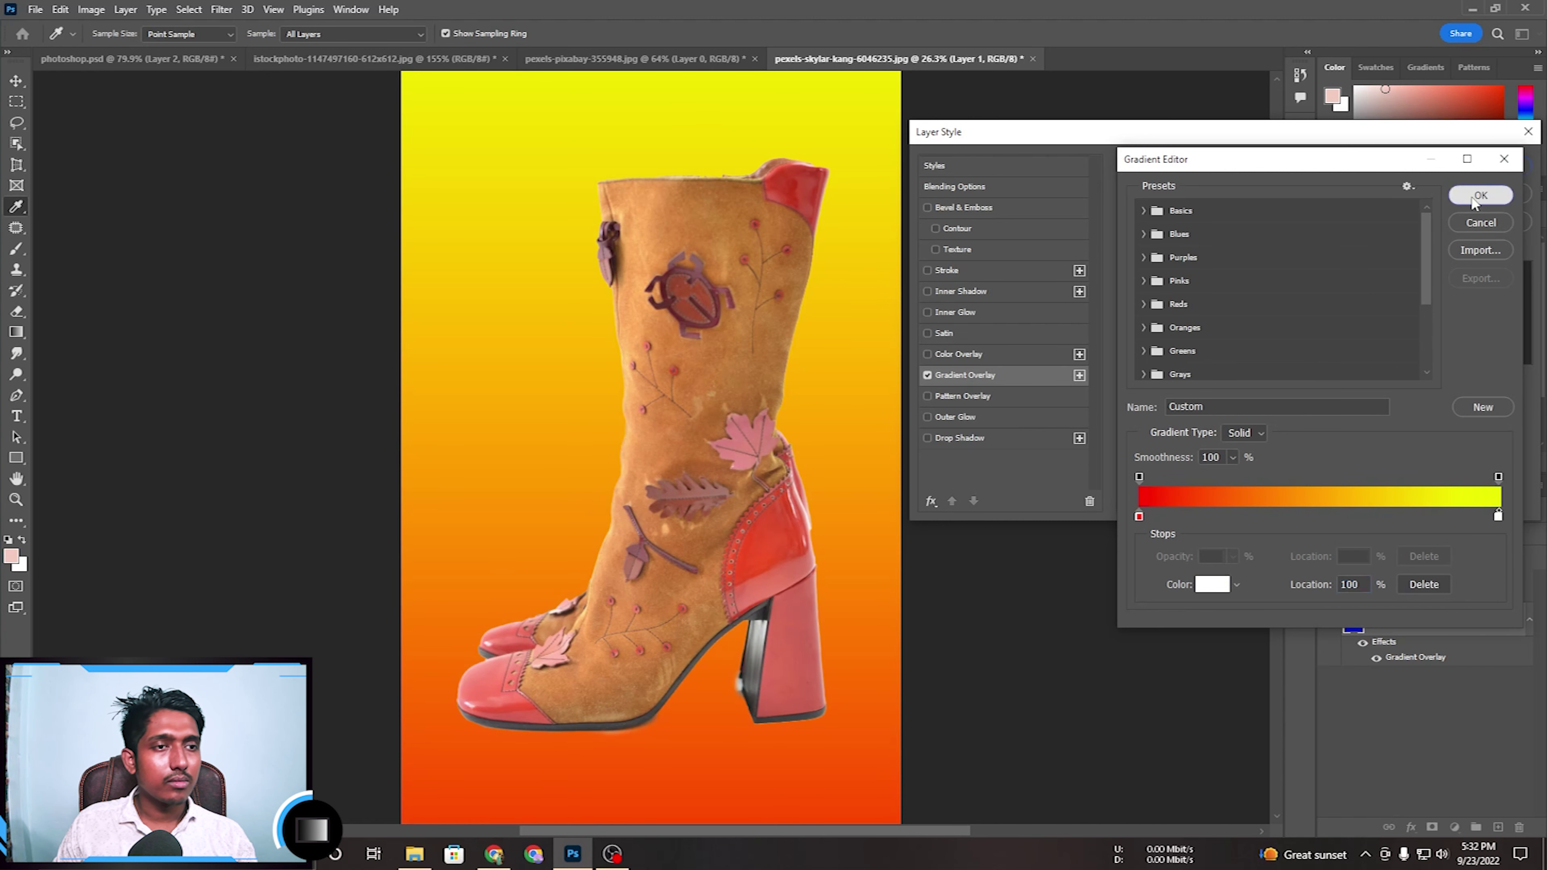
pyautogui.click(1481, 195)
# Set the gradient to run horizontally, red to green, and apply the overlay.
pyautogui.moveTo(1208, 270); pyautogui.dragTo(1215, 276)
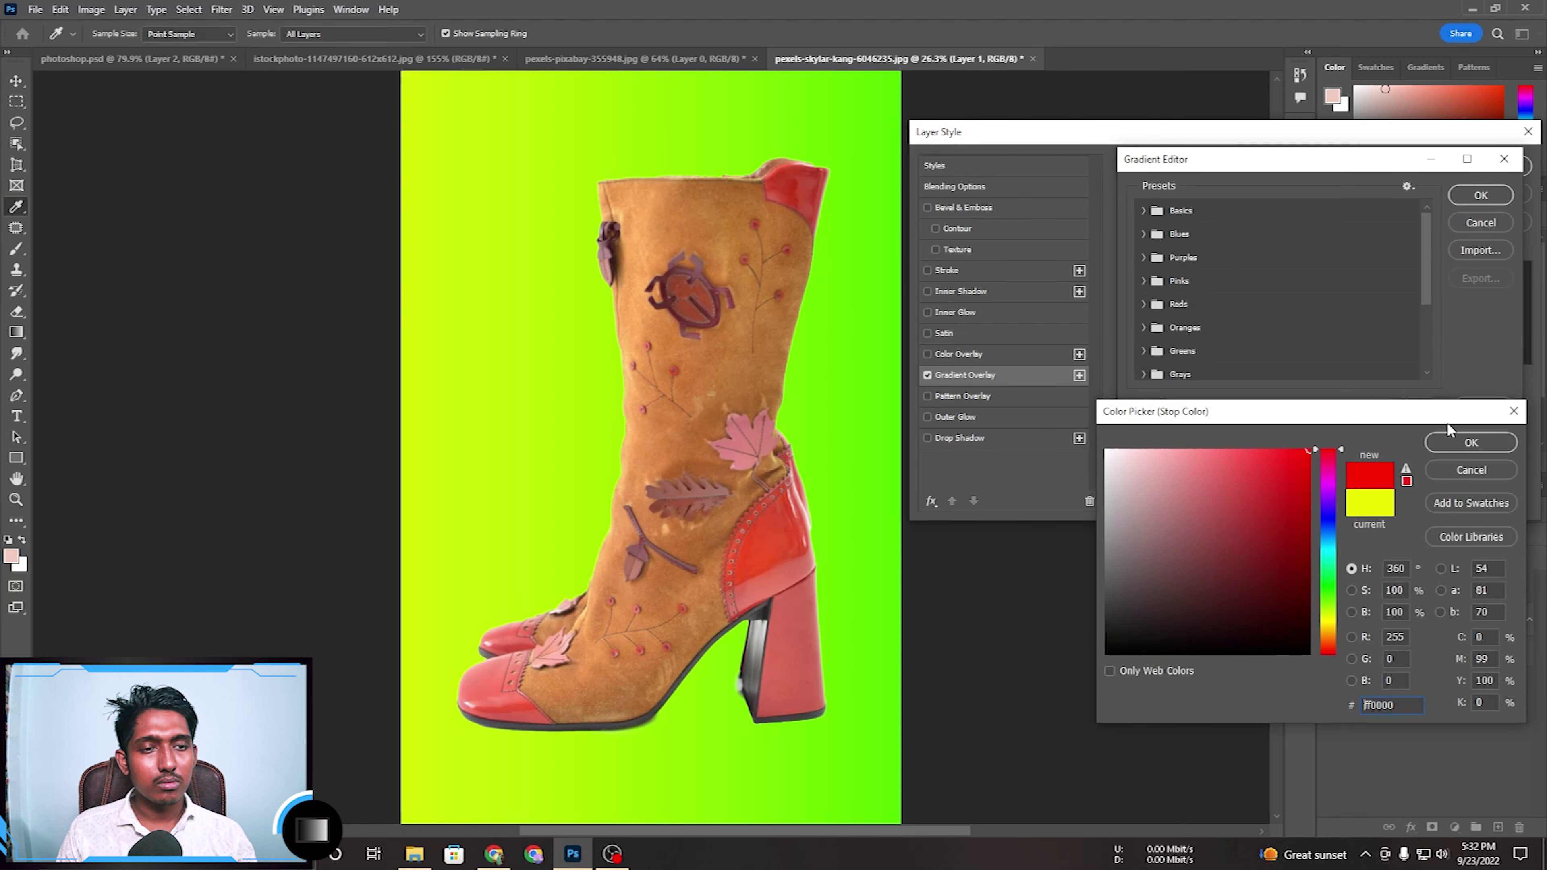
pyautogui.click(1478, 438)
pyautogui.click(1474, 203)
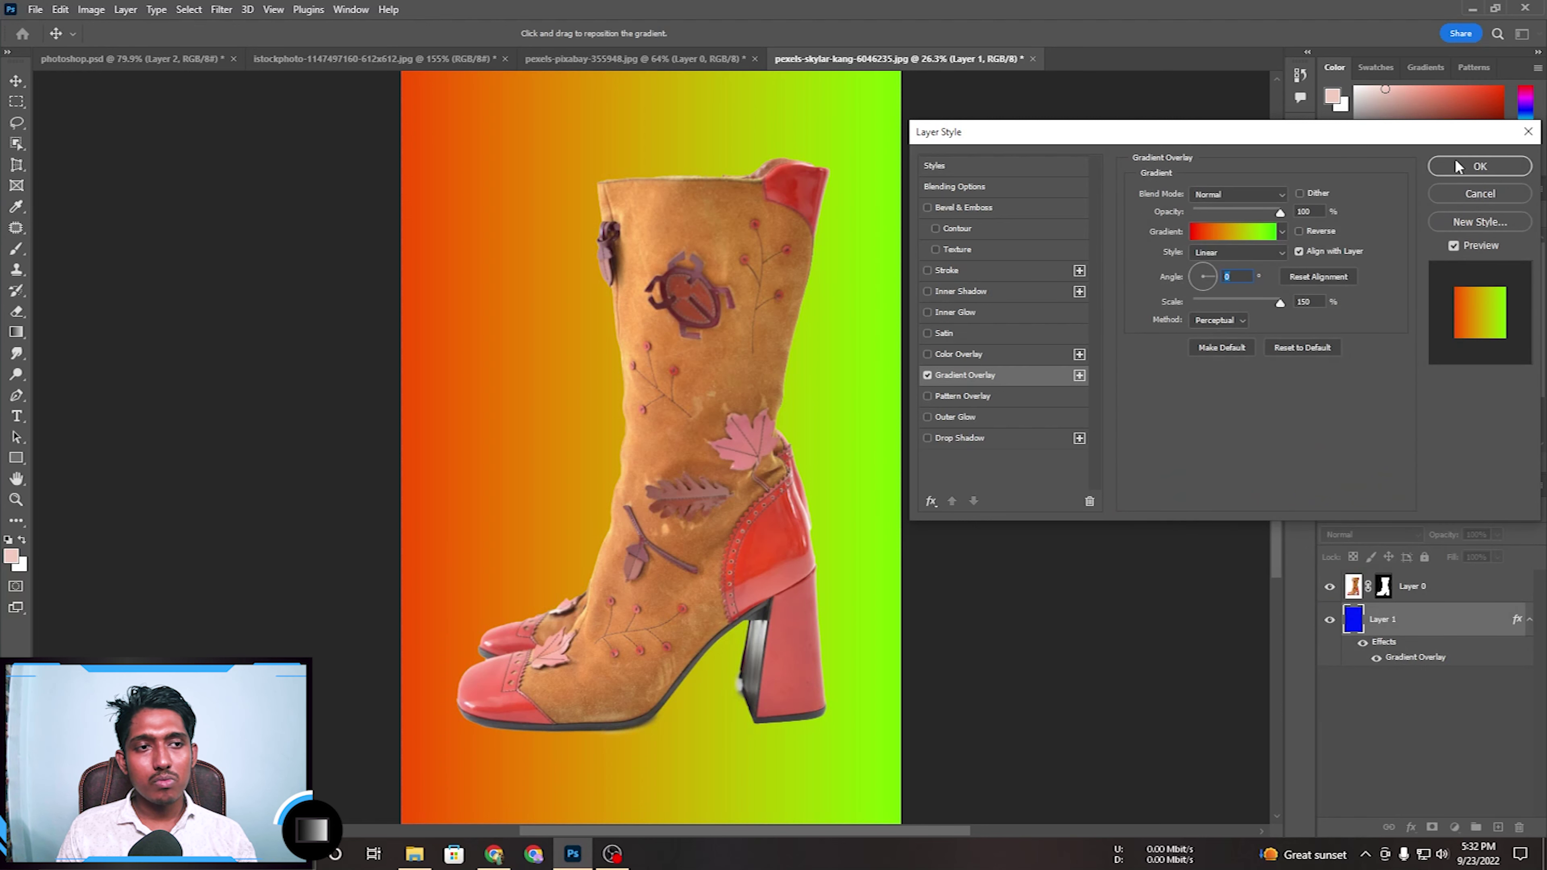
pyautogui.click(1480, 166)
pyautogui.press('z')
pyautogui.rightClick(681, 387)
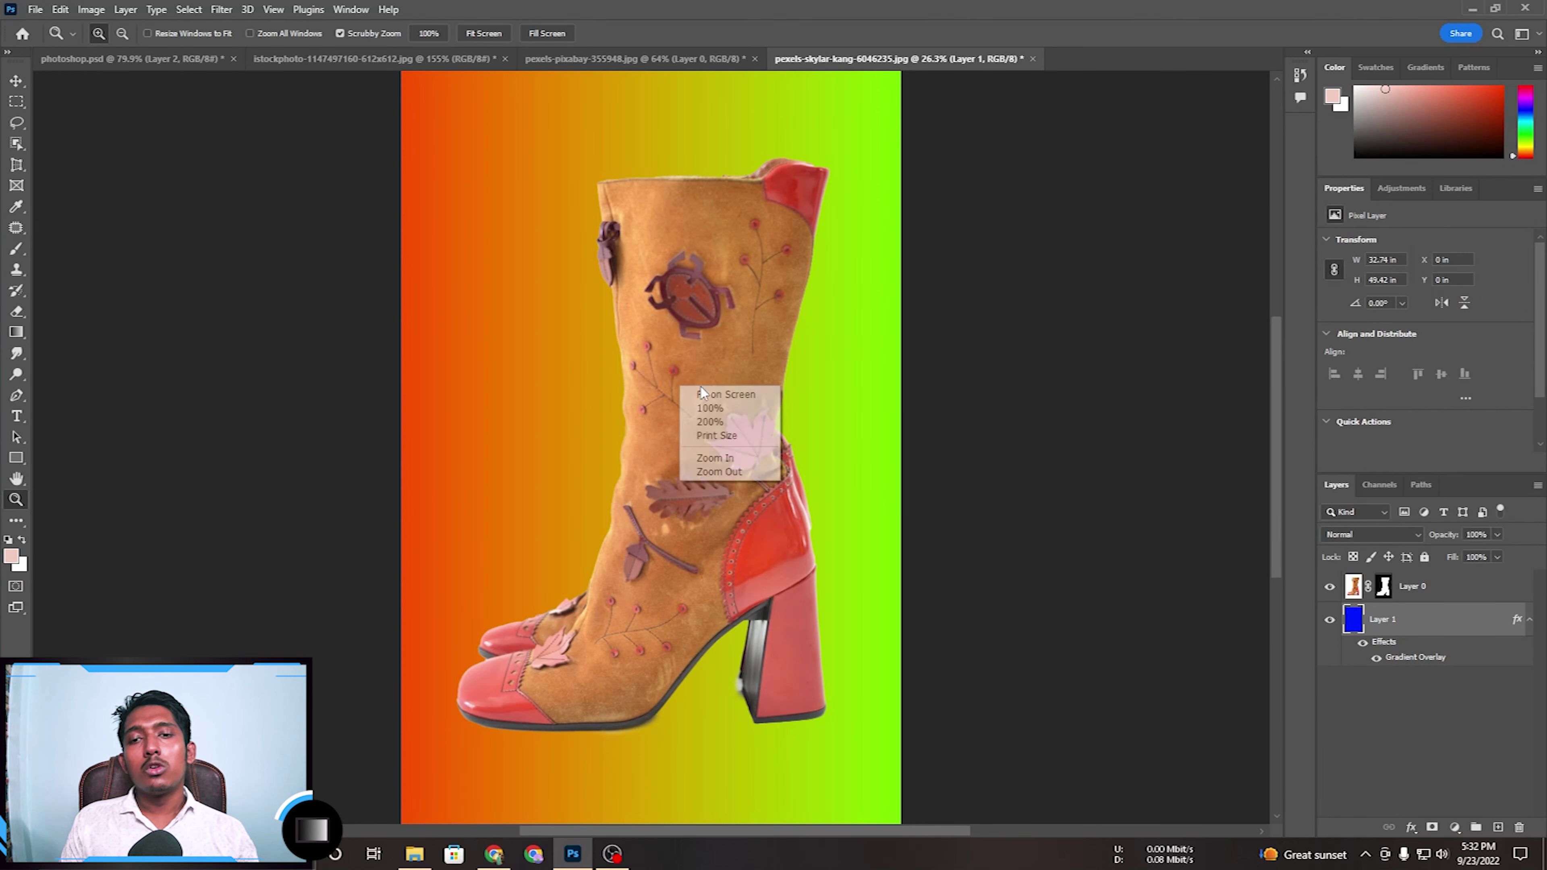
# Expand the 10.000 Gradients Free folder in Layer 1's Gradient Overlay preset picker.
pyautogui.click(706, 395)
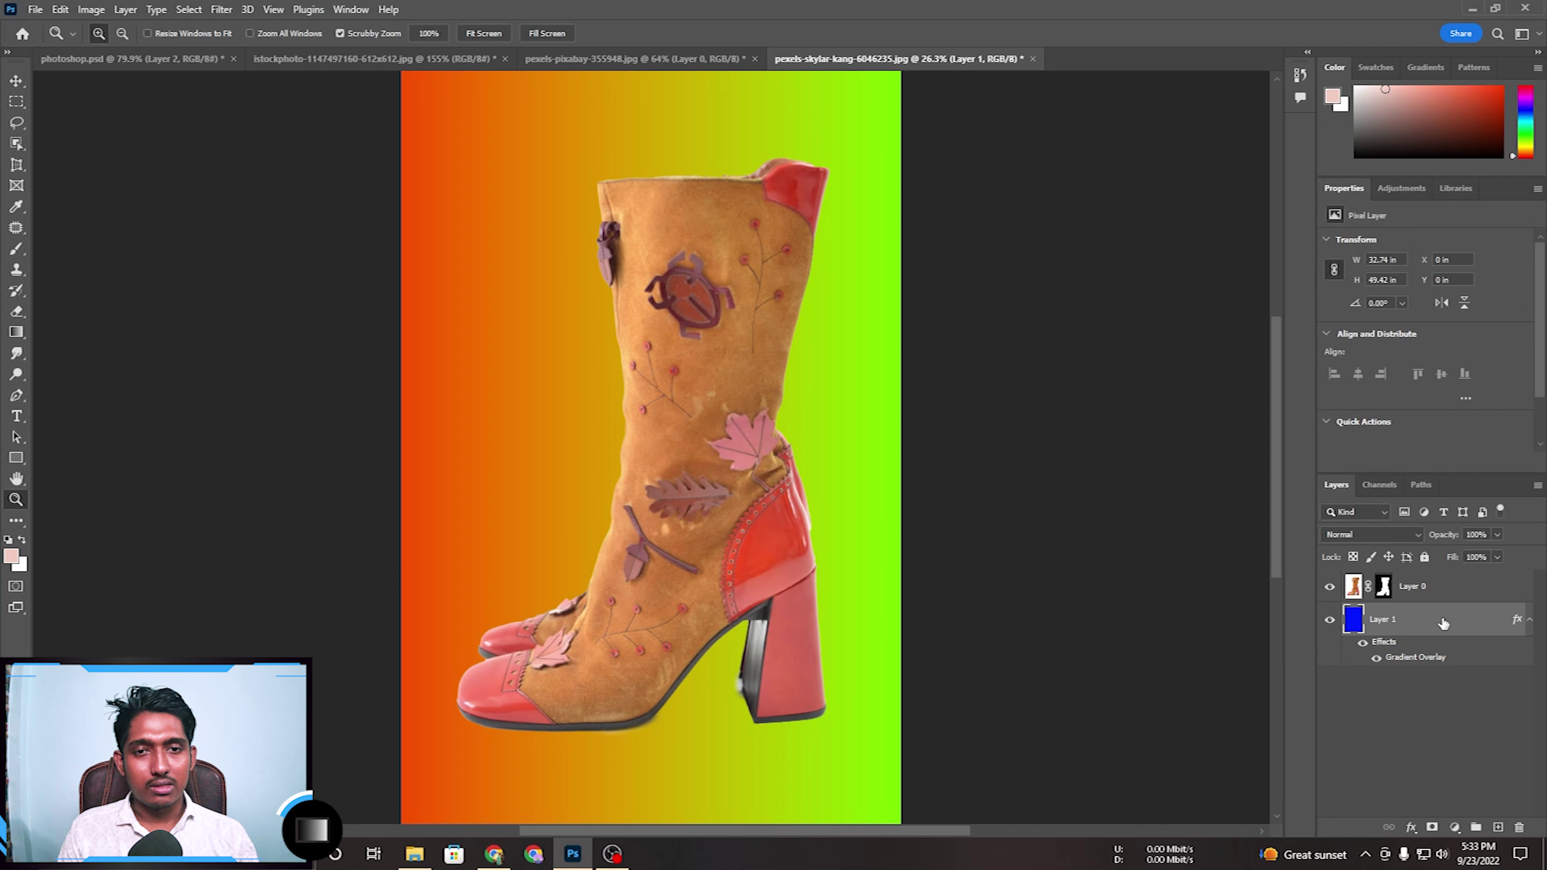
pyautogui.doubleClick(1444, 625)
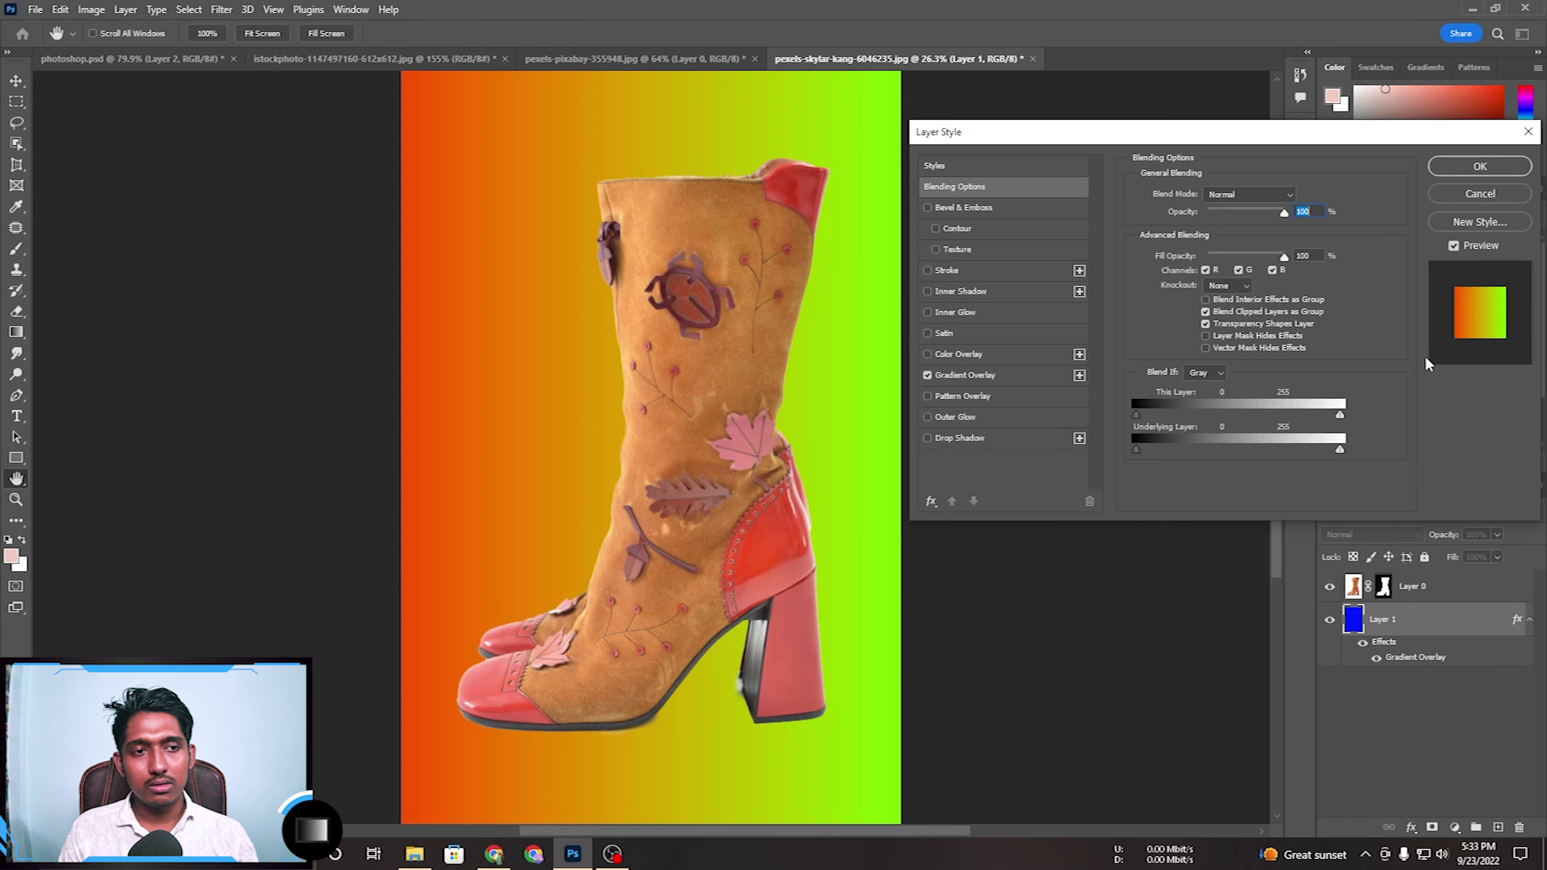
pyautogui.click(984, 376)
pyautogui.click(1281, 234)
pyautogui.scroll(-2, 1211, 417)
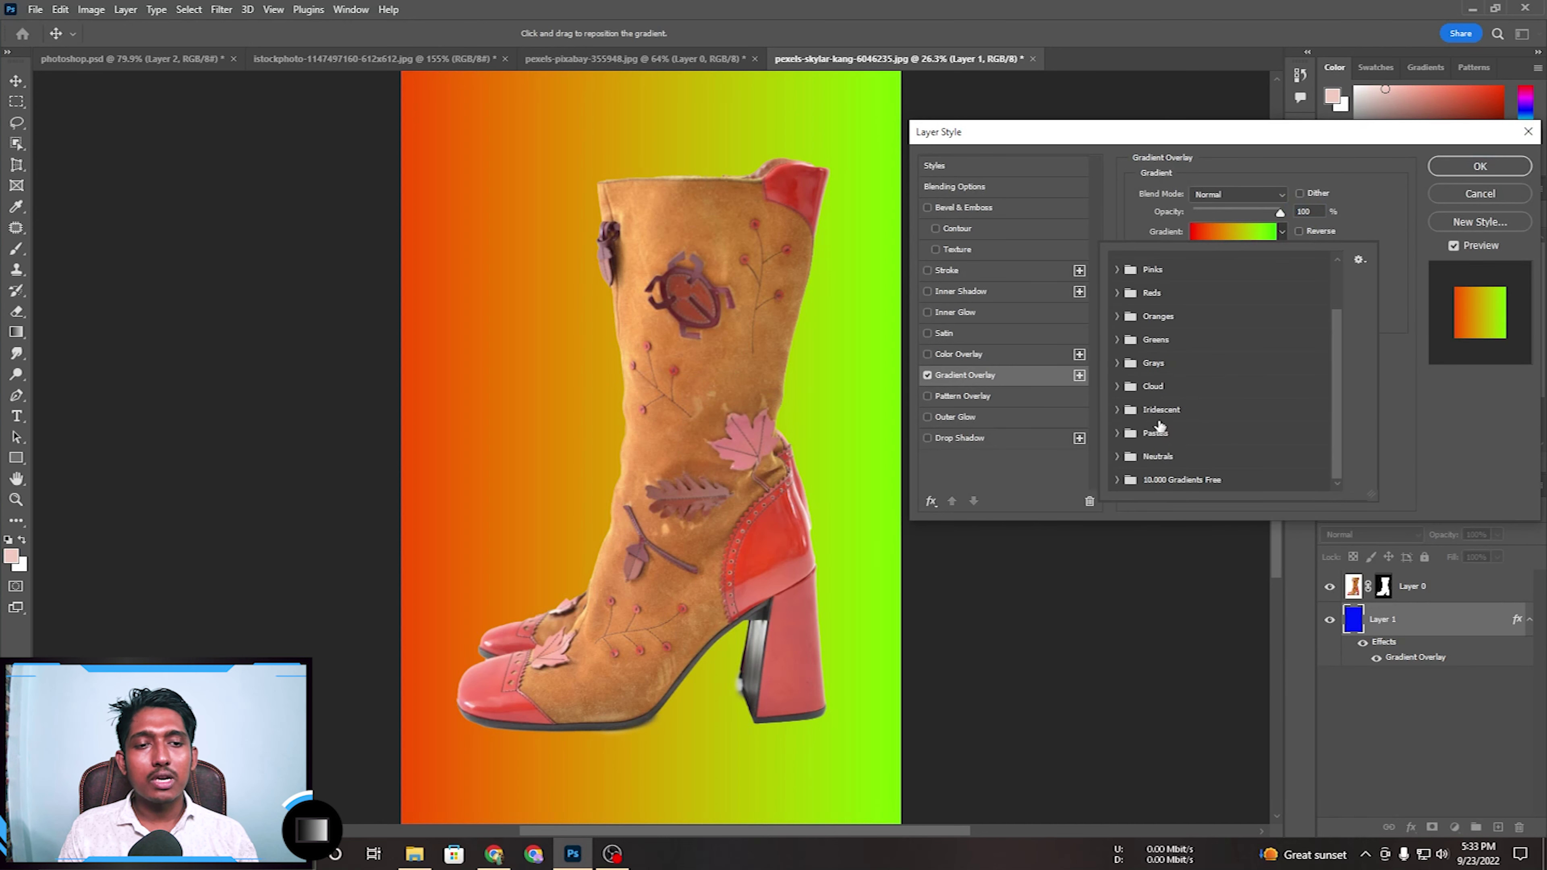
pyautogui.click(1117, 480)
pyautogui.scroll(-3, 1212, 427)
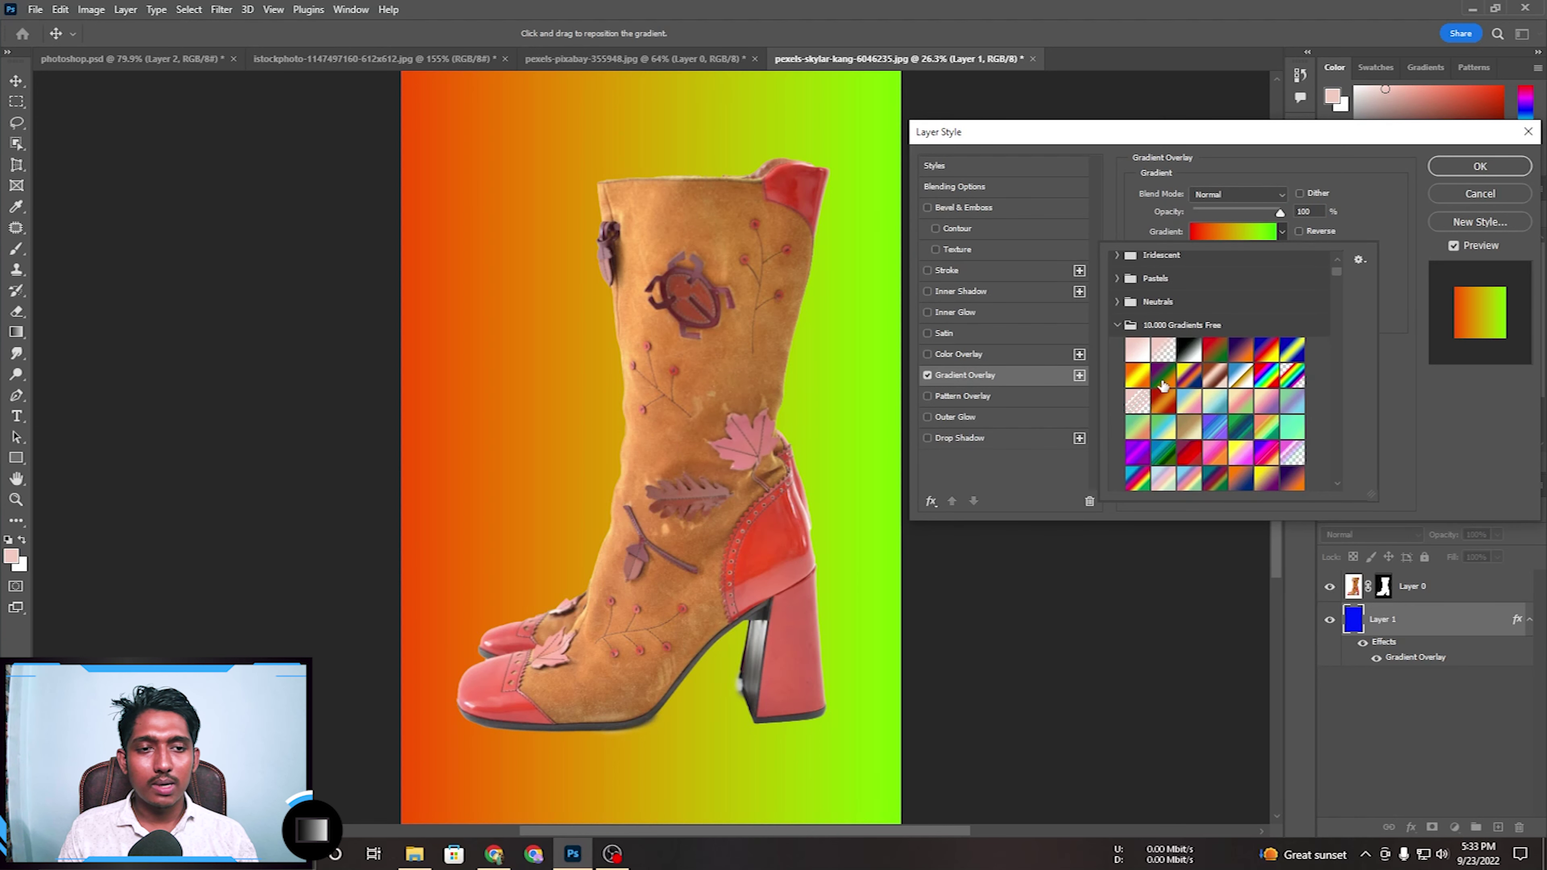
# Try several 10.000 Gradients Free presets, ending on orange and red-orange swatches.
pyautogui.click(1137, 375)
pyautogui.click(1164, 402)
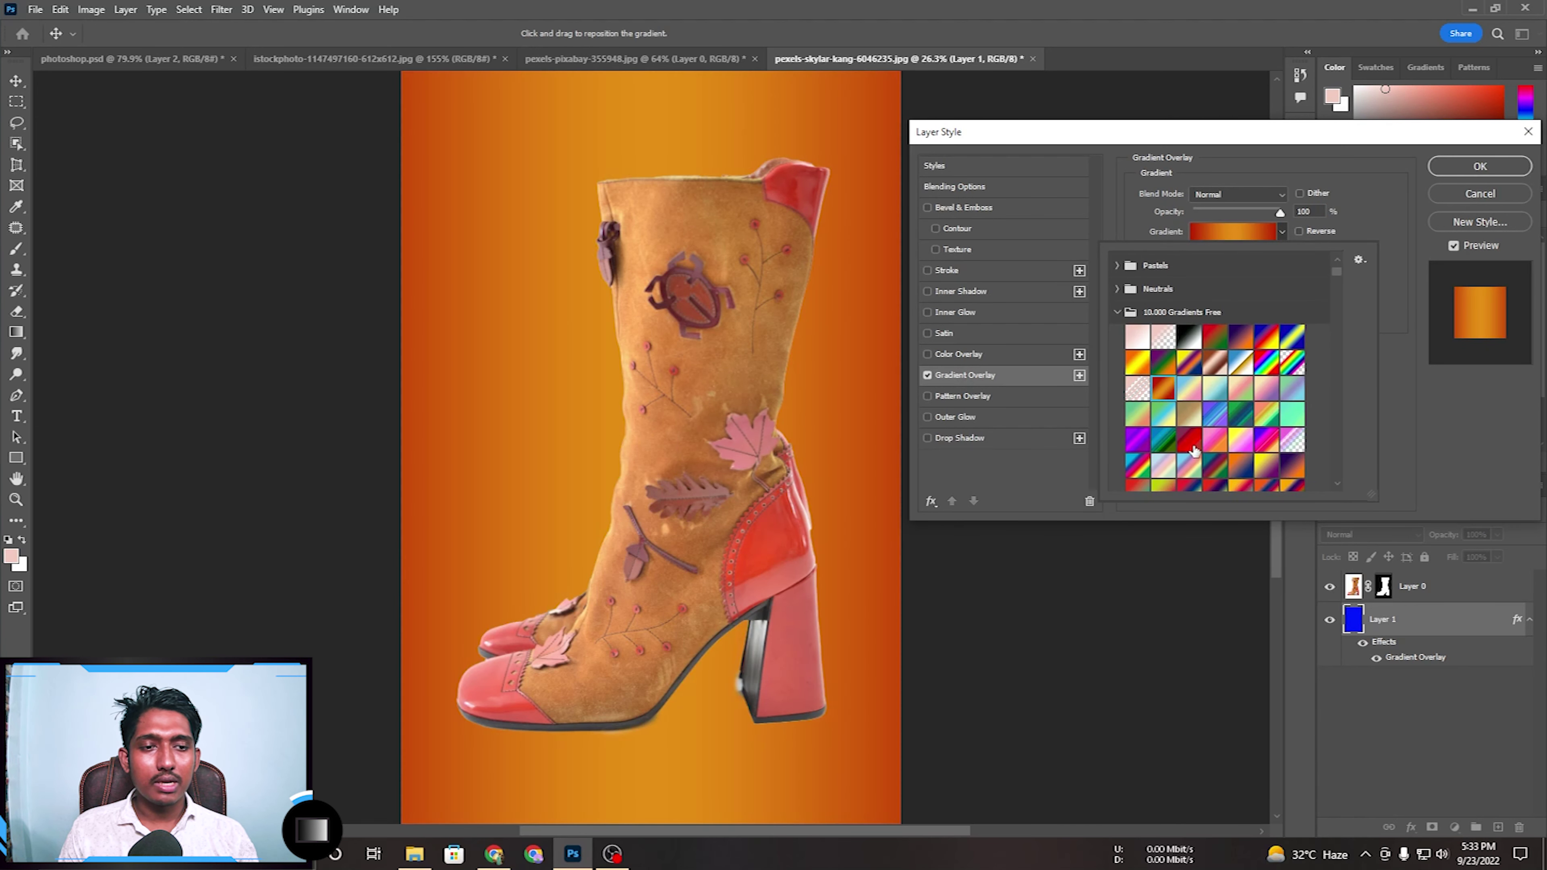
pyautogui.click(1192, 453)
pyautogui.scroll(-1, 1195, 454)
pyautogui.click(1194, 456)
pyautogui.click(1187, 440)
pyautogui.scroll(-5, 1172, 447)
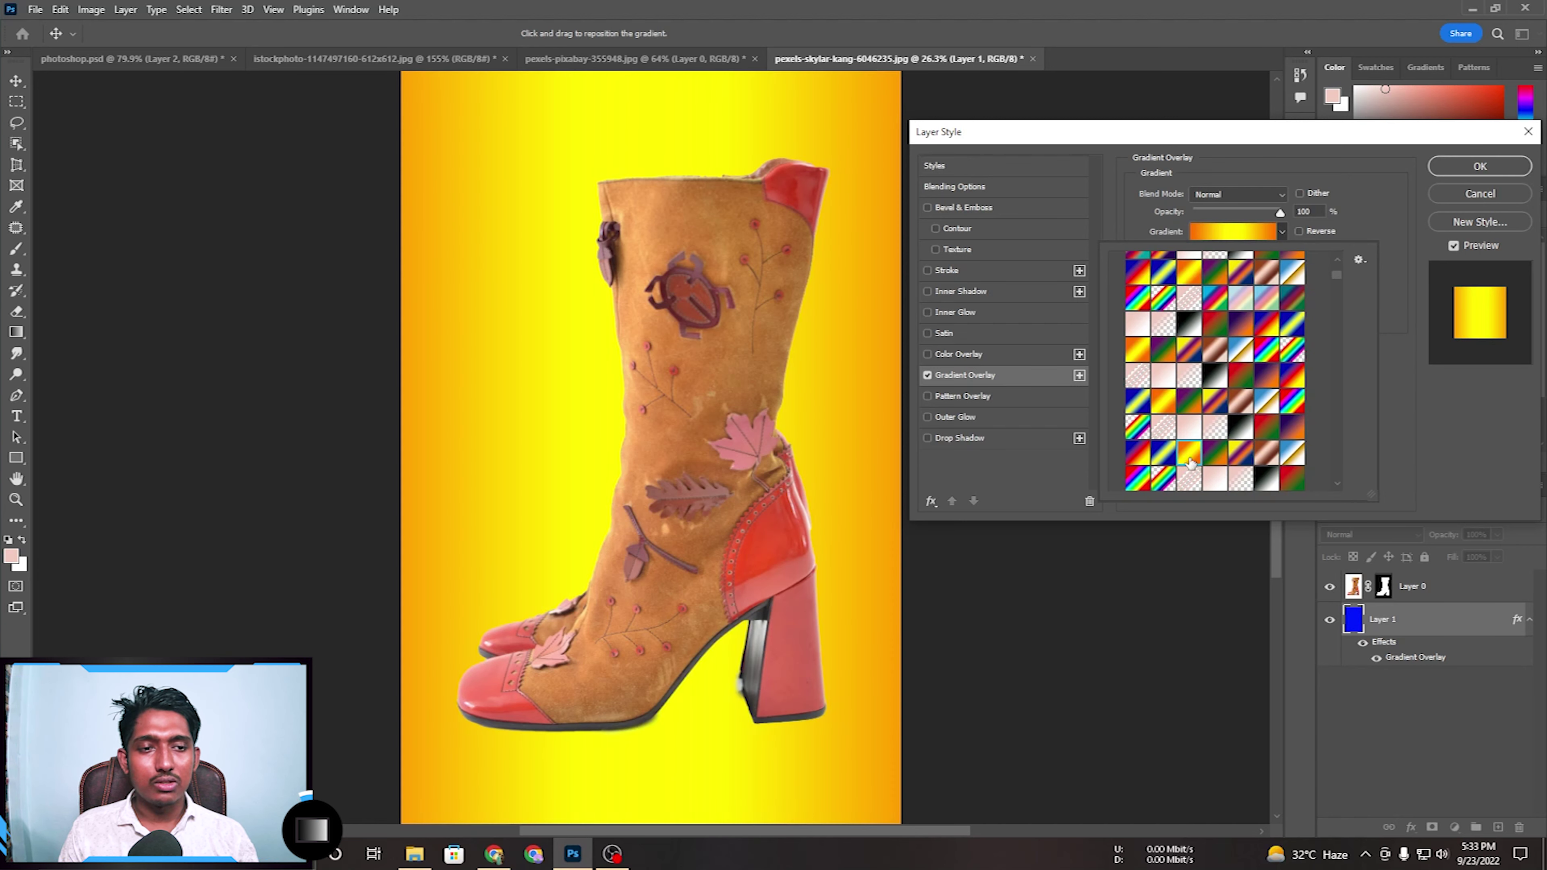
pyautogui.click(1138, 468)
pyautogui.scroll(-2, 1157, 450)
pyautogui.click(1167, 423)
pyautogui.scroll(-3, 1171, 427)
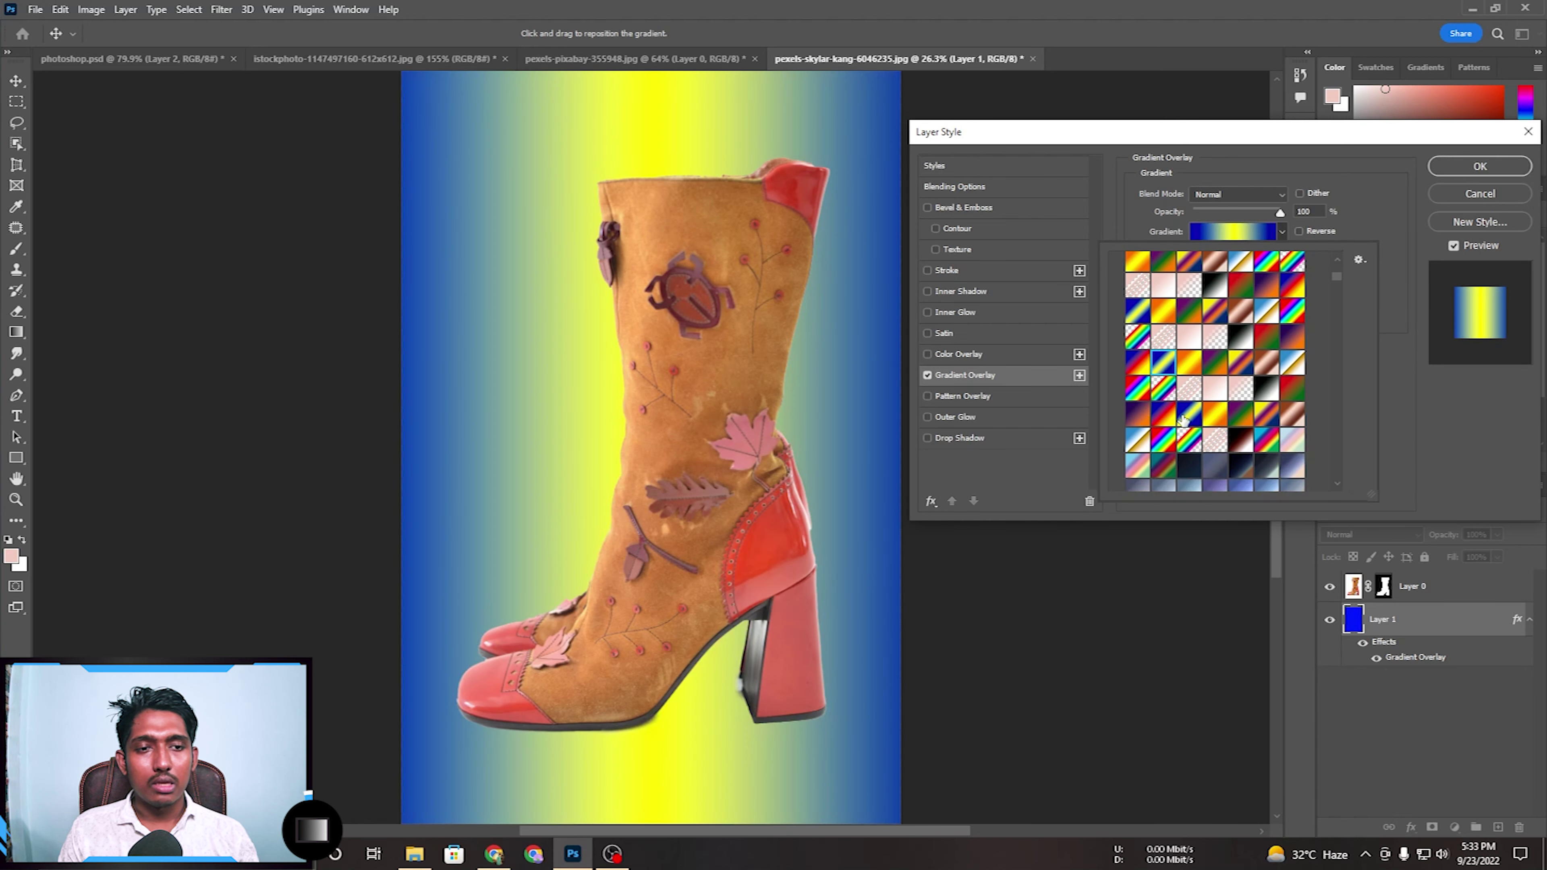
pyautogui.click(1258, 436)
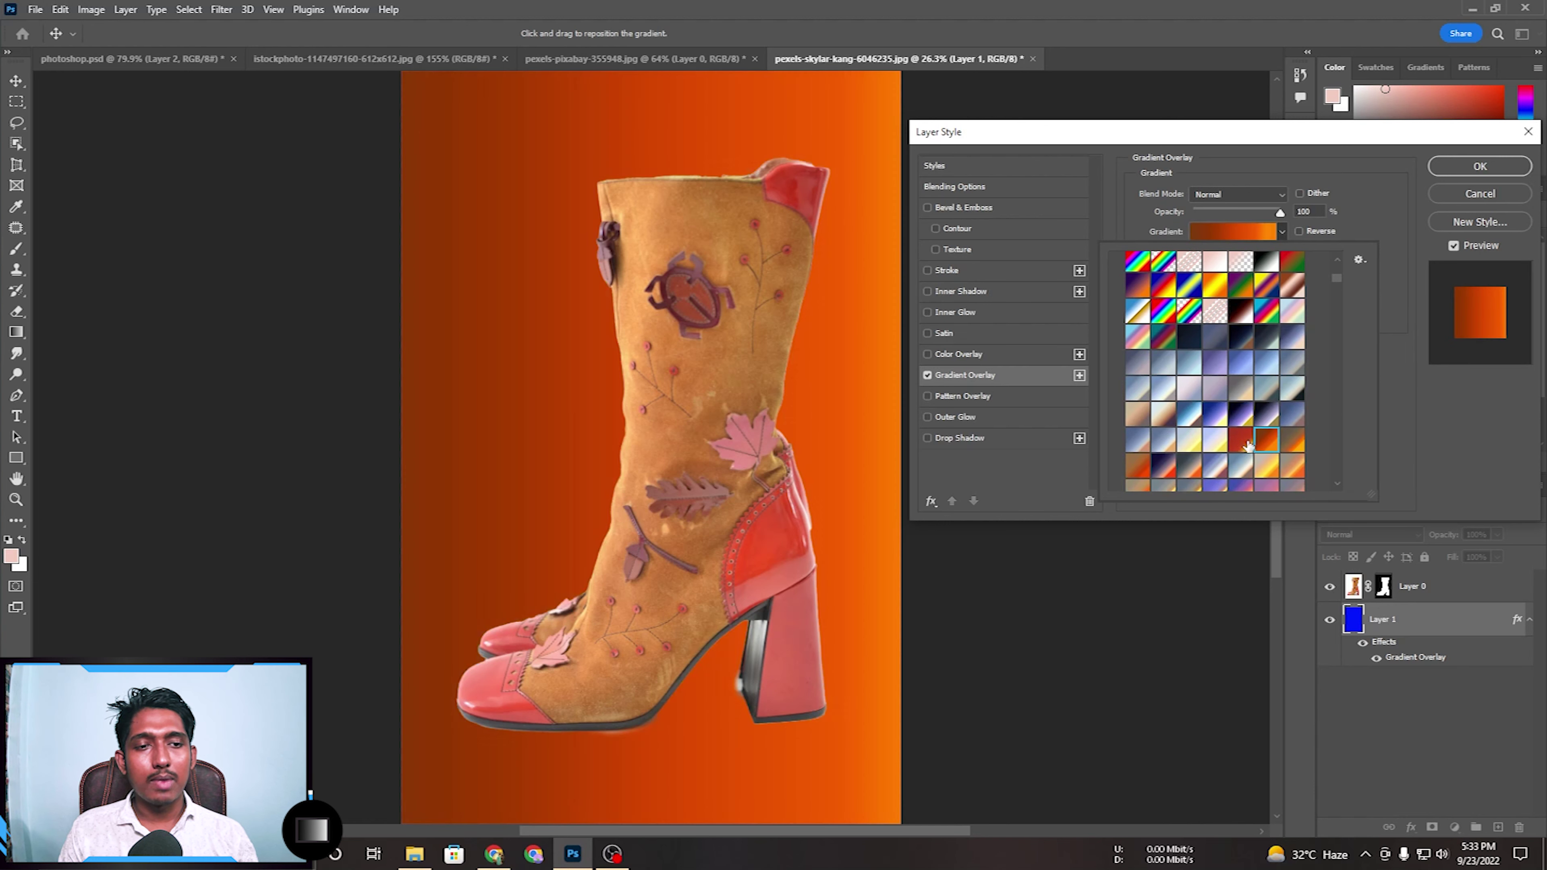
pyautogui.click(1242, 442)
pyautogui.scroll(5, 1239, 426)
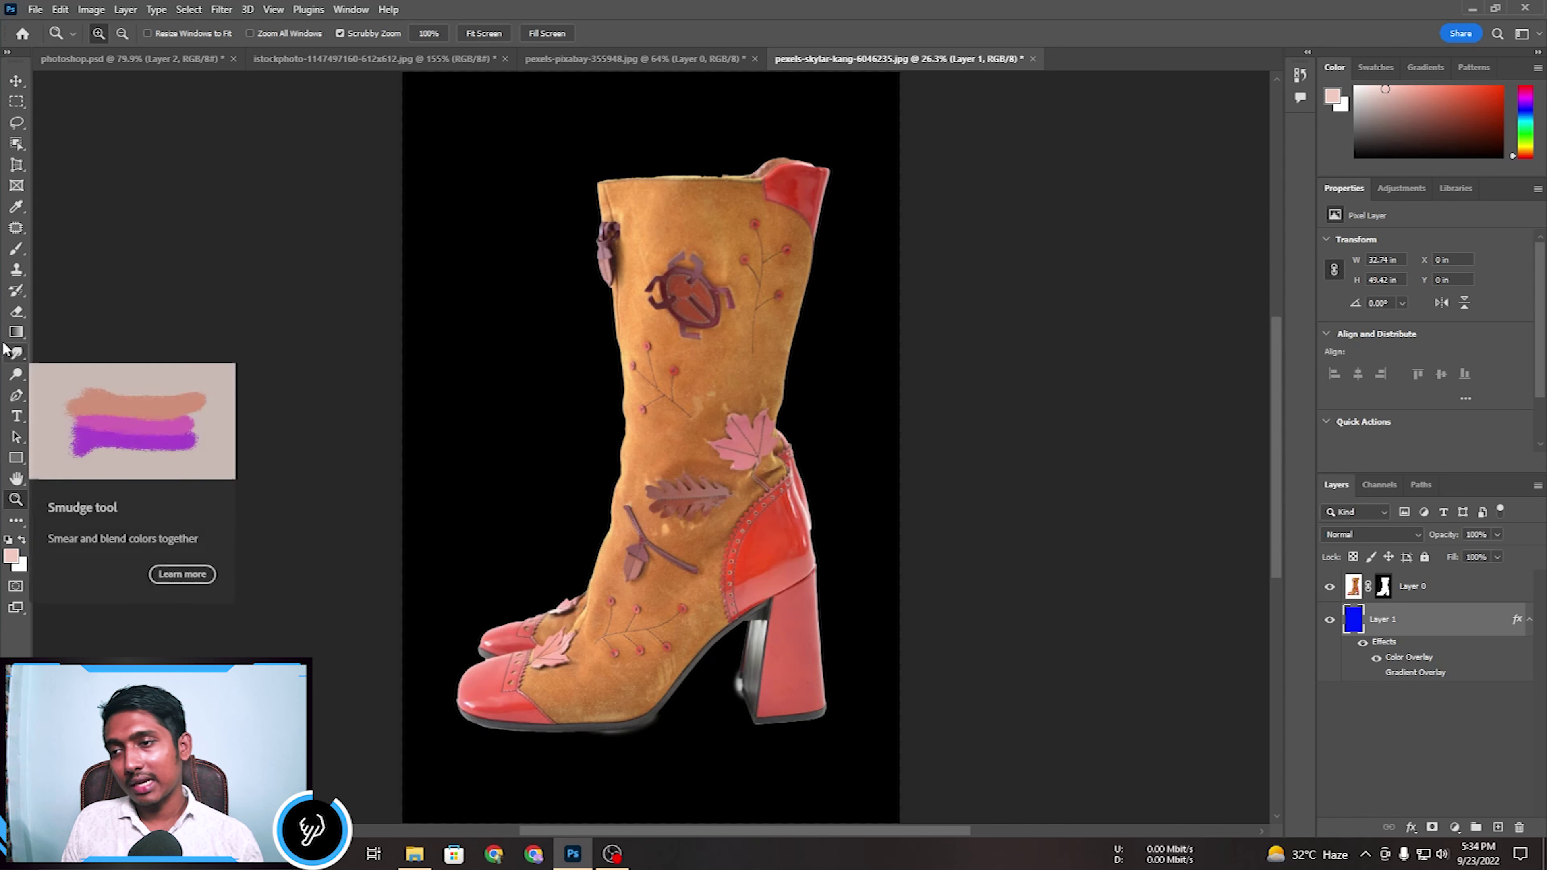
# With Smudge active, zoom onto the boot's top edge and add a new layer above Layer 0.
pyautogui.click(17, 353)
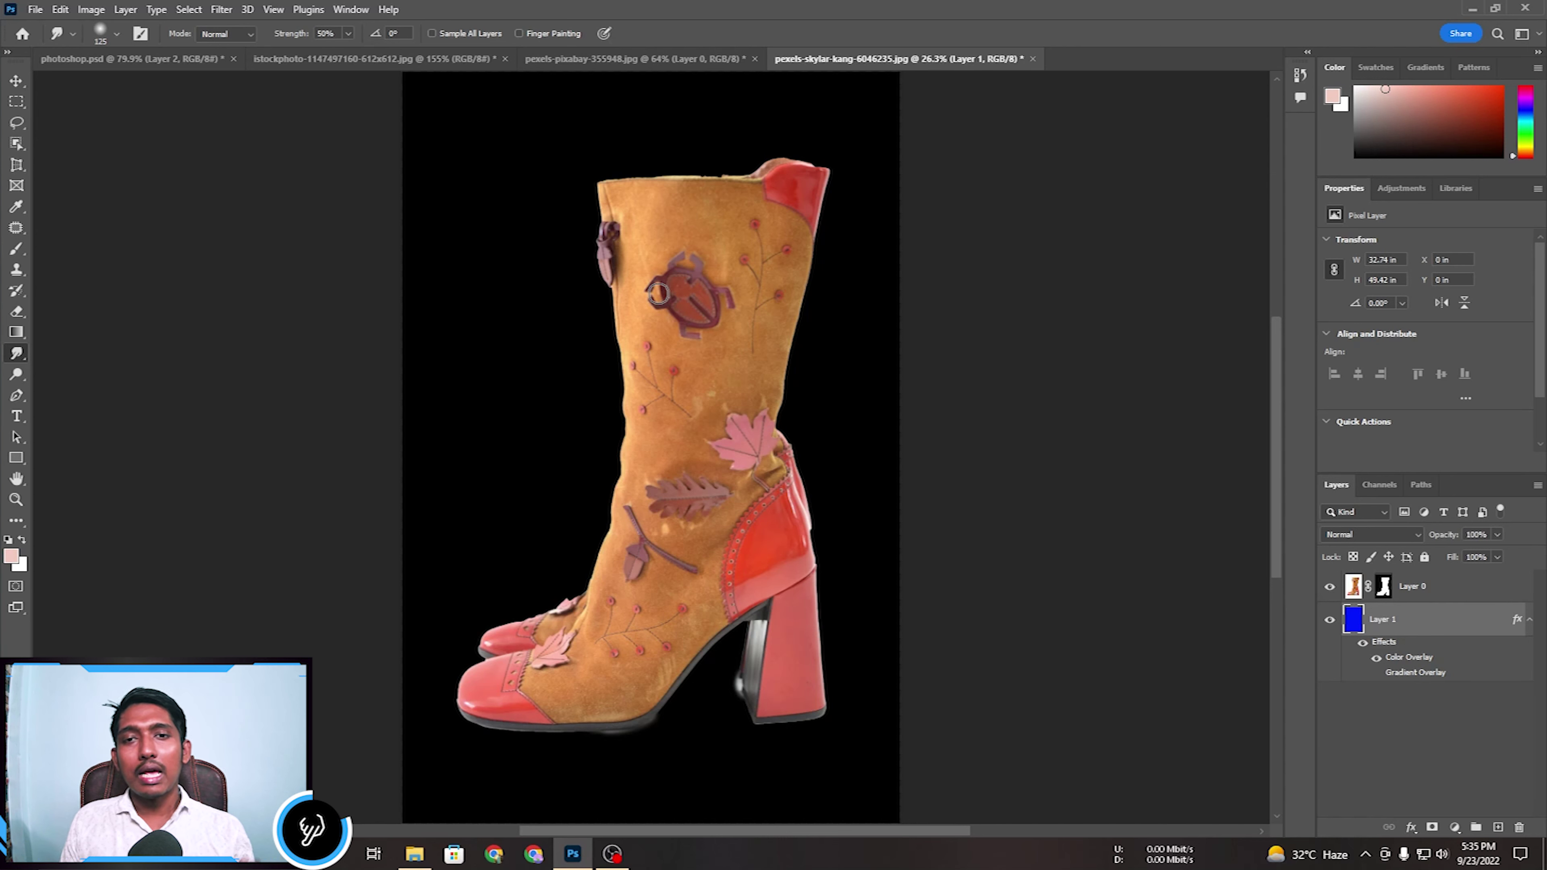
pyautogui.press('z')
pyautogui.moveTo(716, 137); pyautogui.dragTo(815, 297)
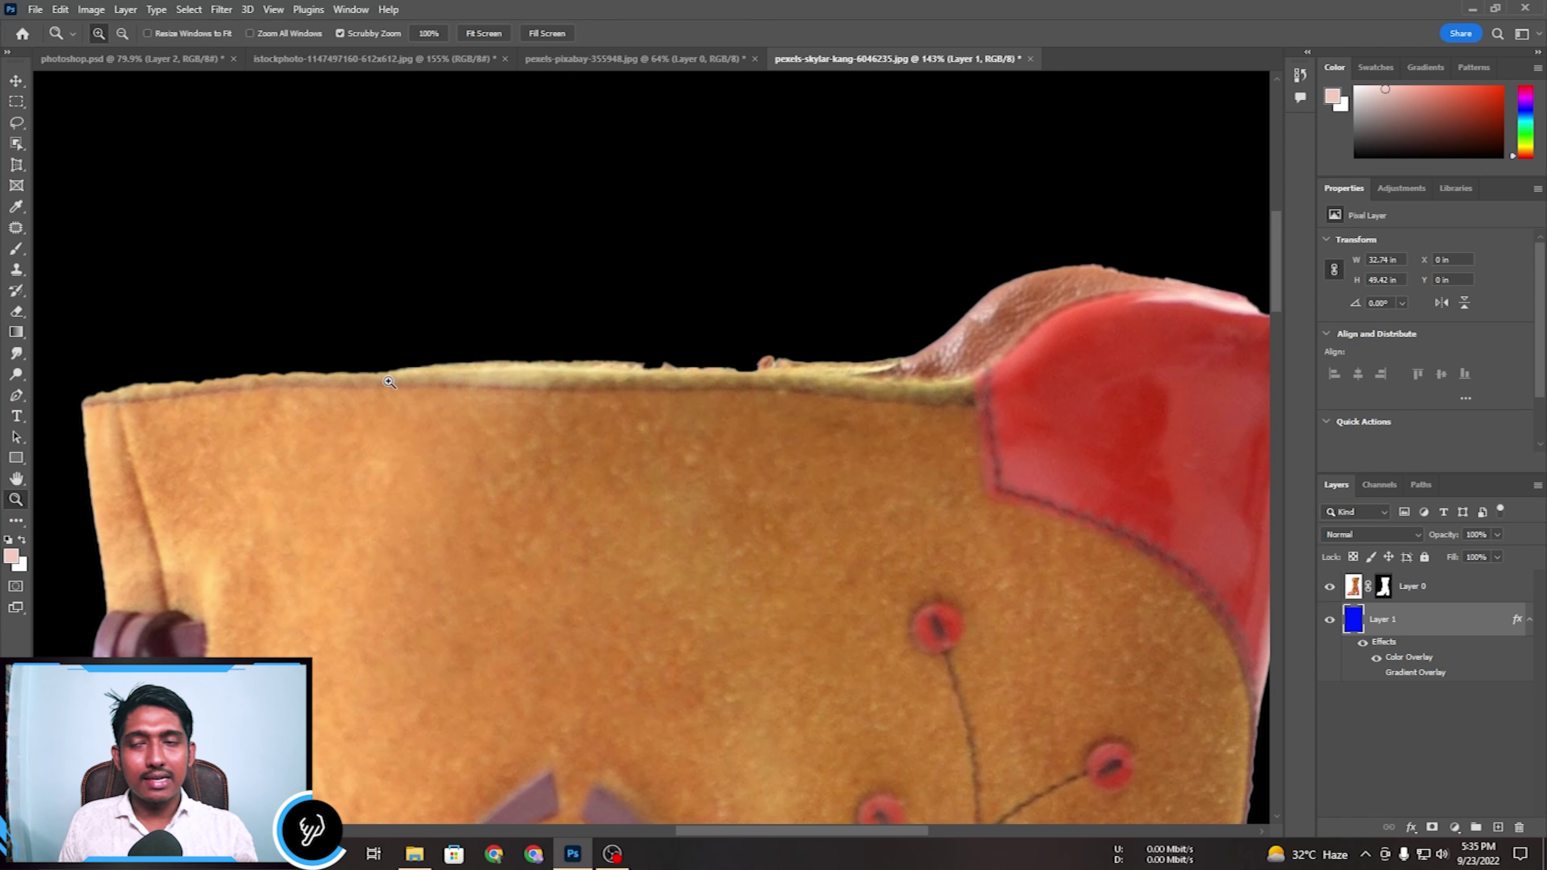
pyautogui.click(19, 353)
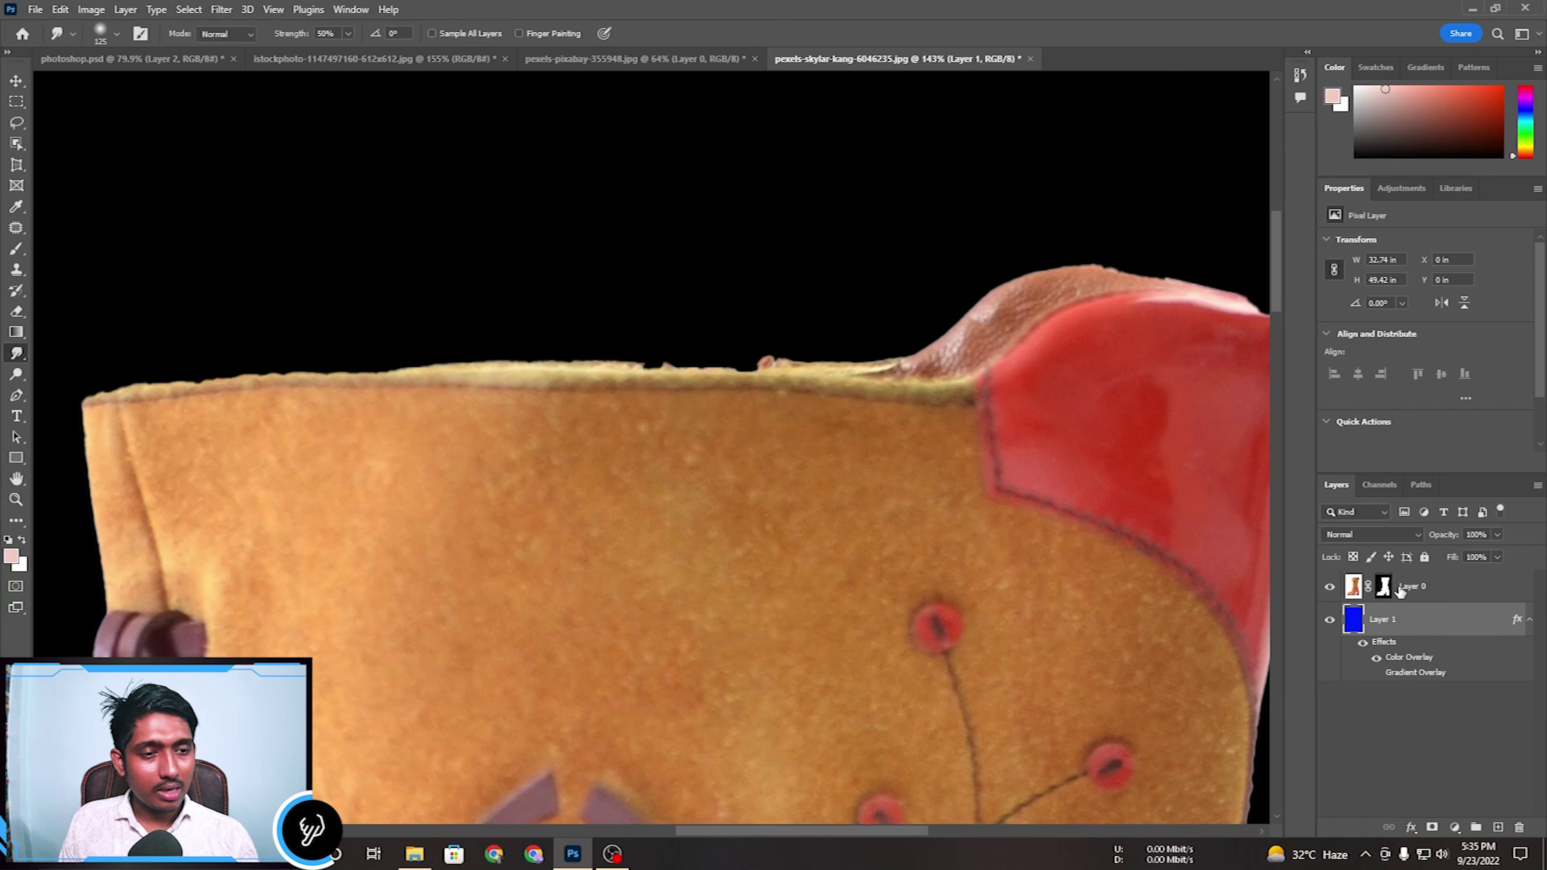
pyautogui.click(1357, 590)
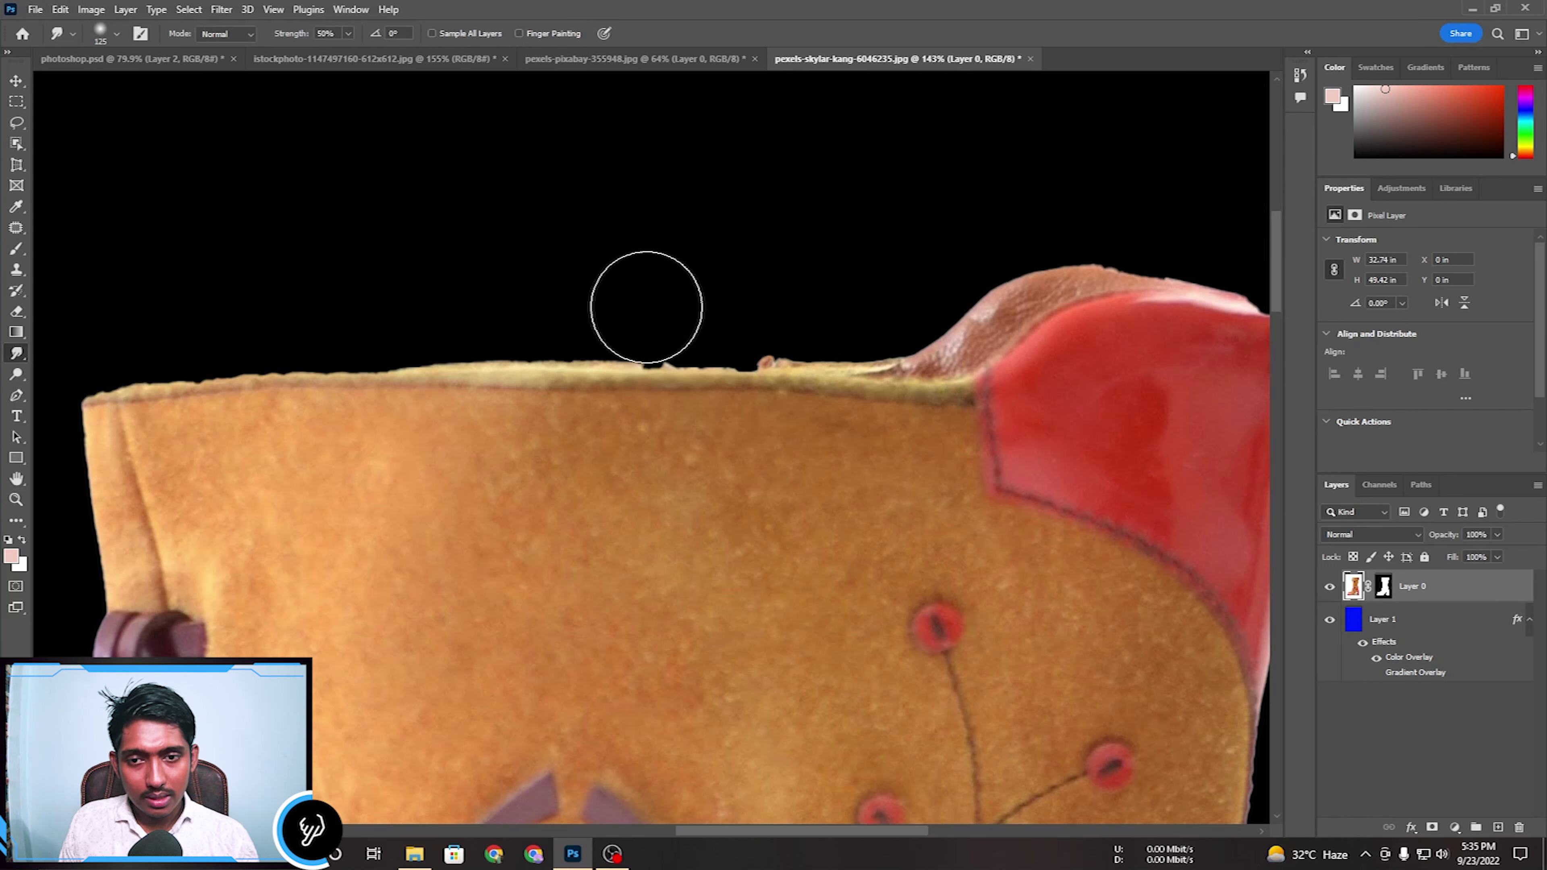
pyautogui.click(1497, 827)
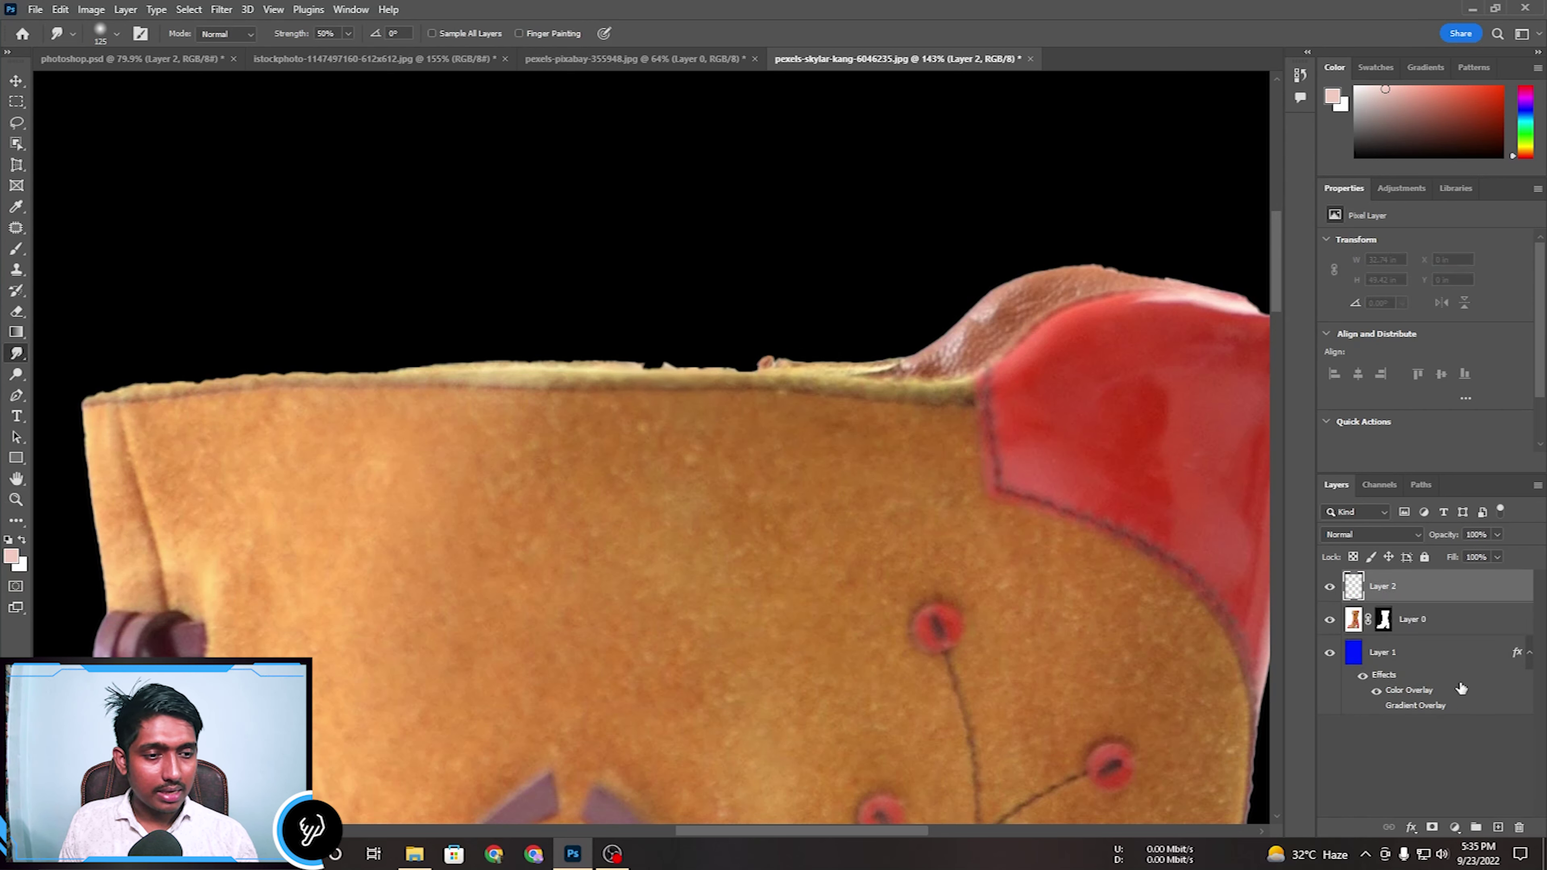
# Merge Layer 0 into Layer 2 and smudge the boot's top edge with a 60 brush.
pyautogui.rightClick(1448, 633)
pyautogui.click(1329, 639)
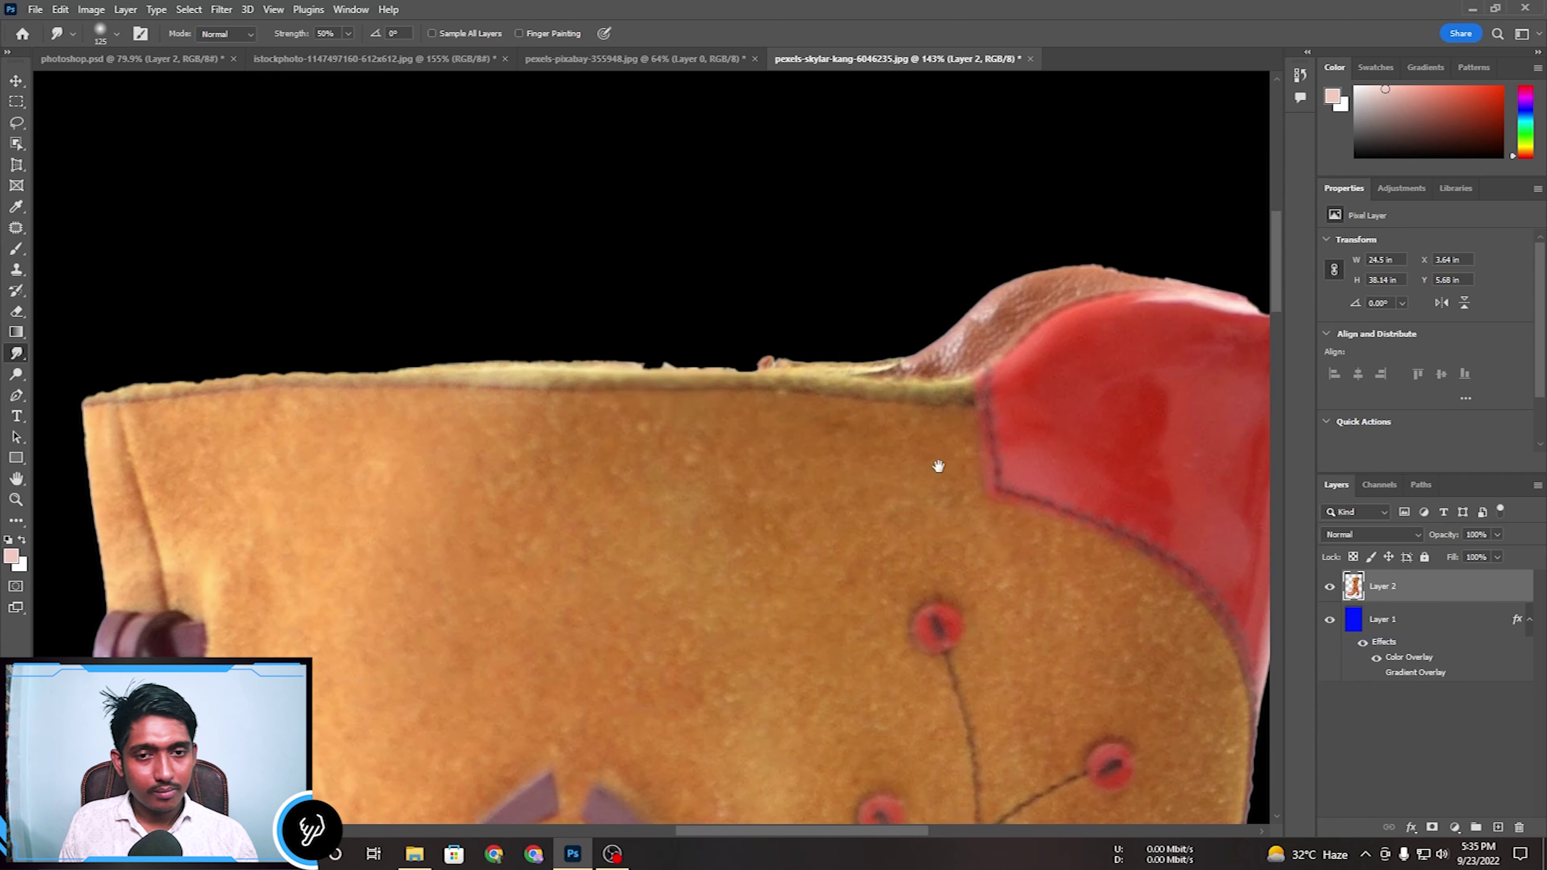
pyautogui.press('[')
pyautogui.press('[')
pyautogui.press('[')
pyautogui.press('[')
pyautogui.press('[')
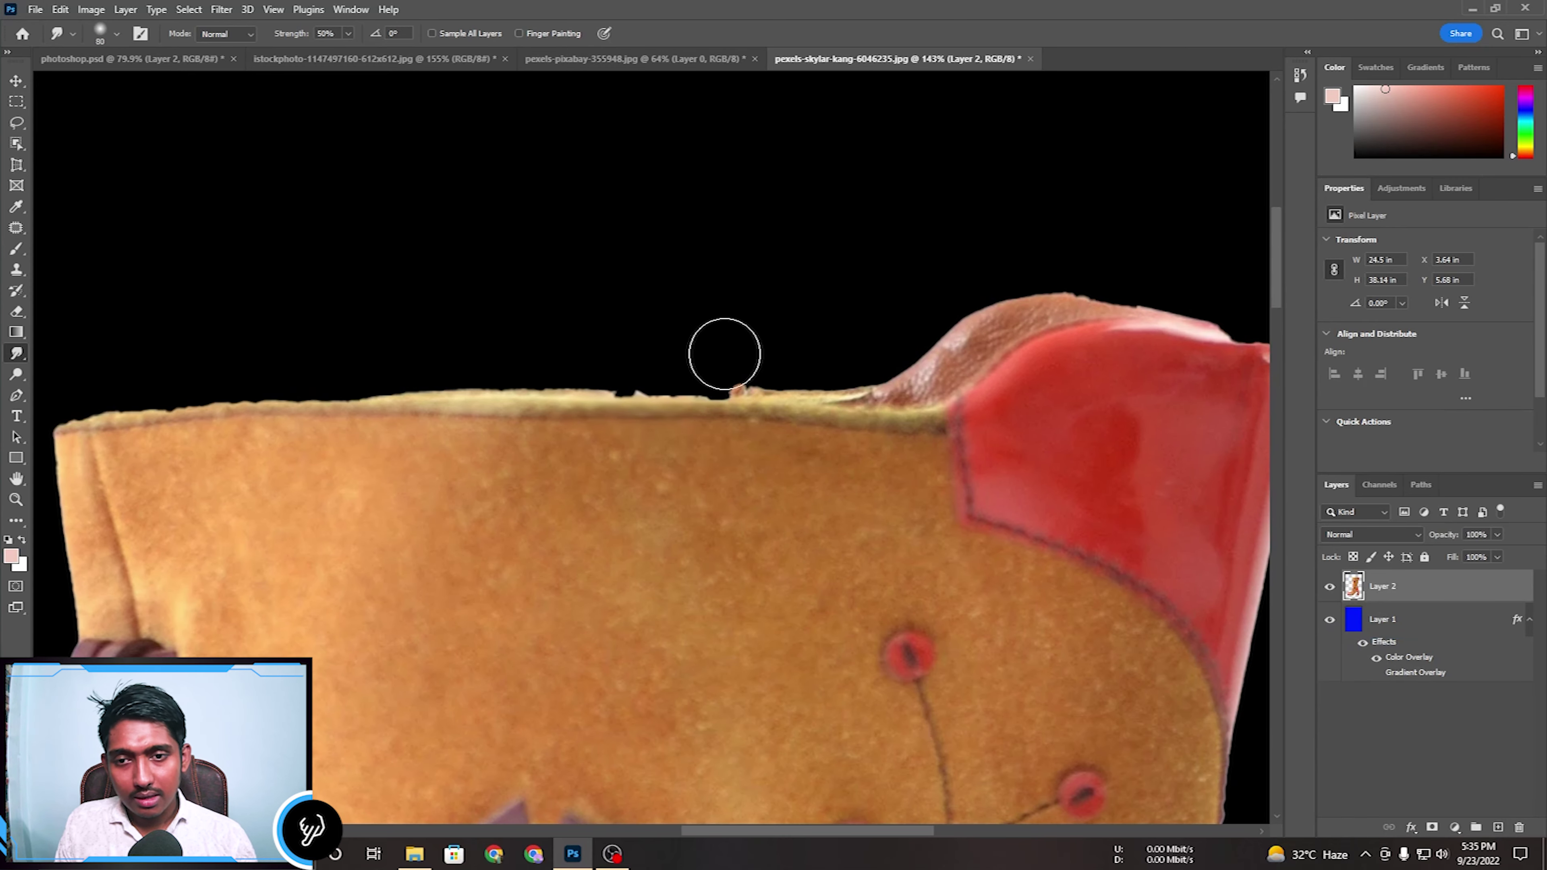
pyautogui.moveTo(692, 345)
pyautogui.mouseDown()
pyautogui.moveTo(619, 368)
pyautogui.moveTo(190, 373)
pyautogui.moveTo(93, 397)
pyautogui.mouseUp()
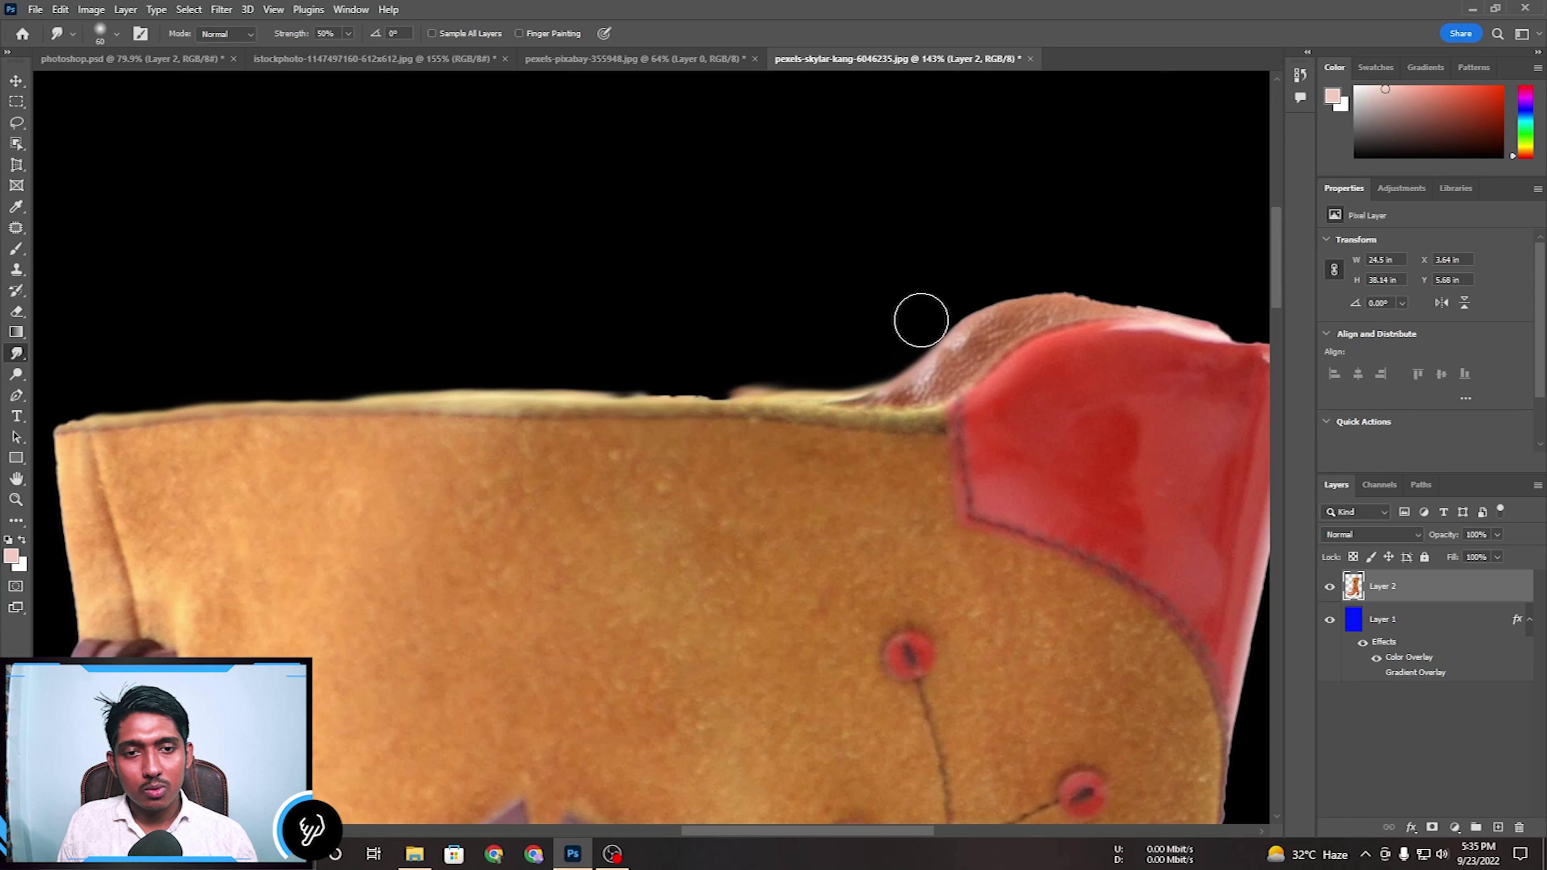
pyautogui.moveTo(1151, 278); pyautogui.dragTo(1115, 273)
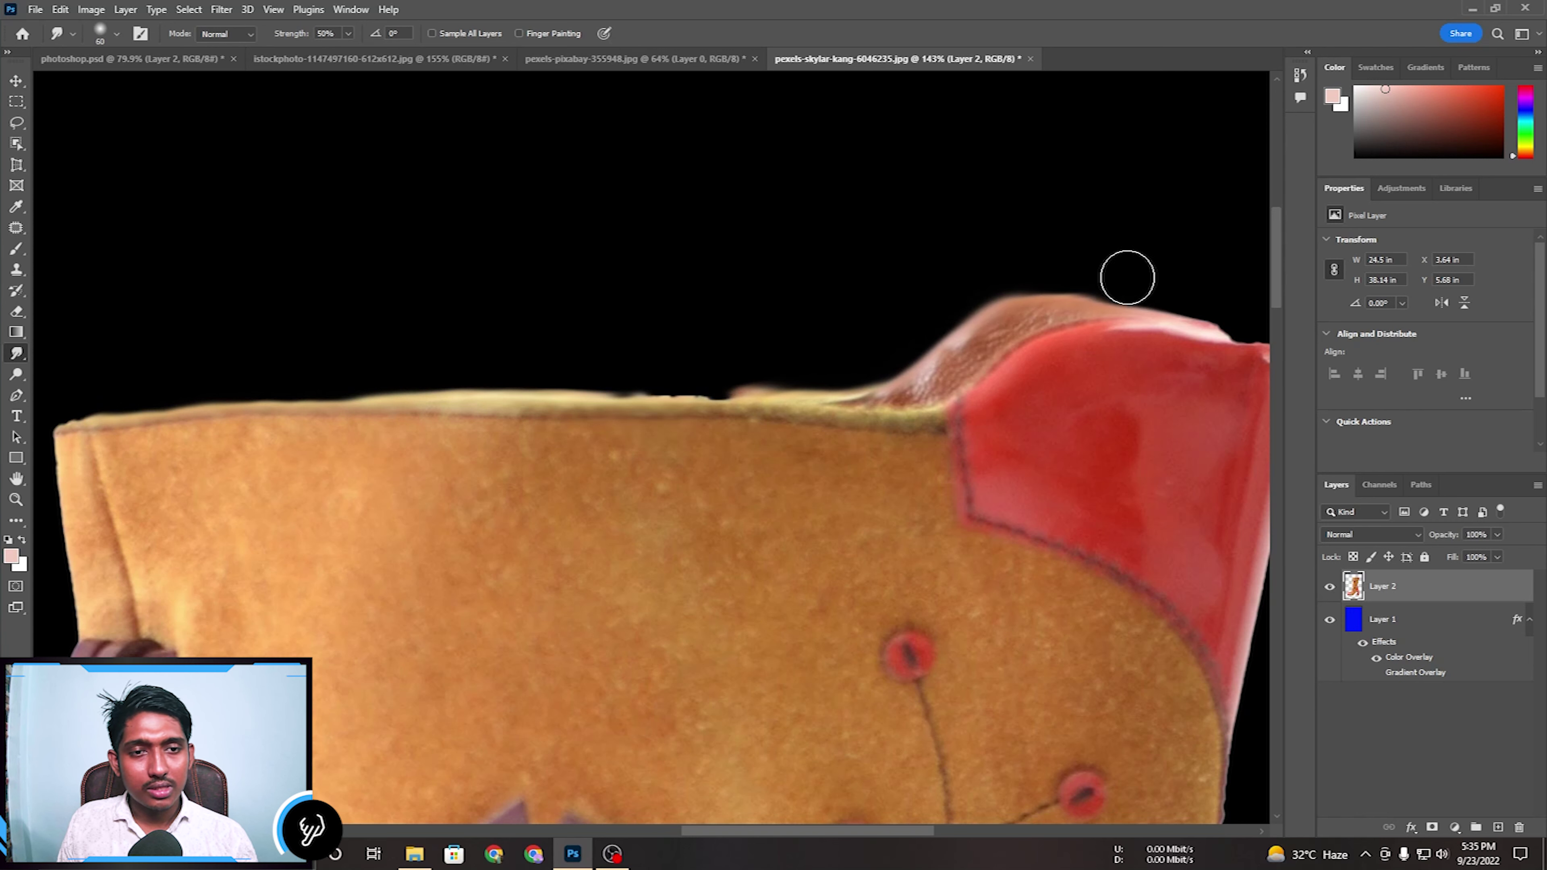
pyautogui.hscroll(5, 577, 269)
pyautogui.scroll(-1, 577, 270)
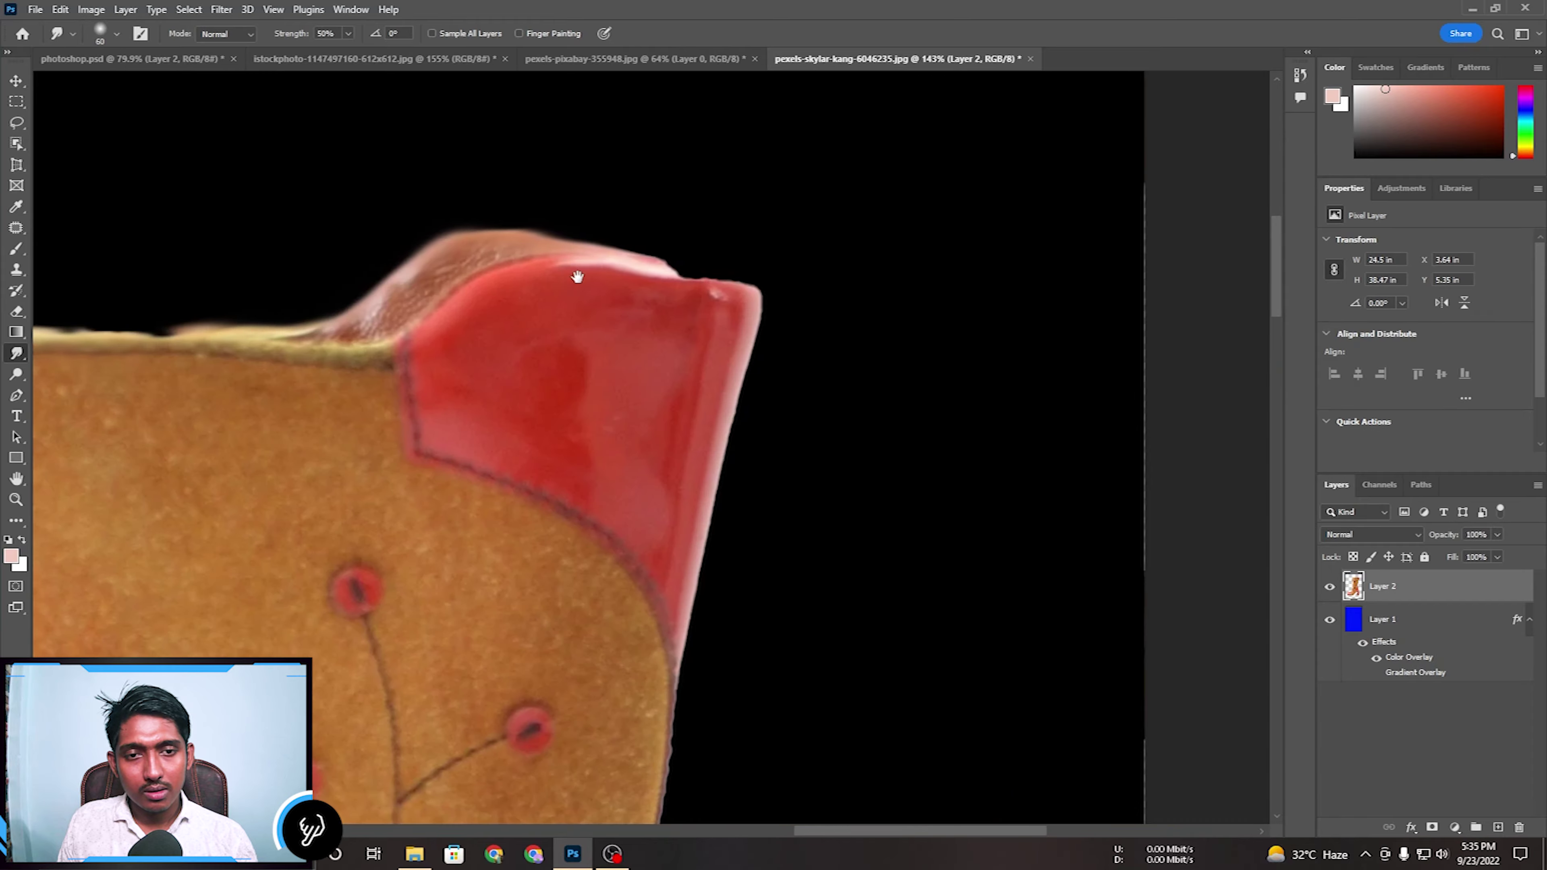
# Smudge the boot's right edge and the edges beside the leaf and red strap.
pyautogui.moveTo(786, 272)
pyautogui.mouseDown()
pyautogui.moveTo(801, 328)
pyautogui.moveTo(777, 412)
pyautogui.moveTo(815, 563)
pyautogui.mouseUp()
pyautogui.scroll(-5, 845, 226)
pyautogui.hscroll(-1, 845, 227)
pyautogui.moveTo(845, 227); pyautogui.dragTo(784, 553)
pyautogui.scroll(-5, 852, 311)
pyautogui.hscroll(-1, 852, 310)
pyautogui.moveTo(856, 218)
pyautogui.mouseDown()
pyautogui.moveTo(762, 625)
pyautogui.moveTo(866, 167)
pyautogui.mouseUp()
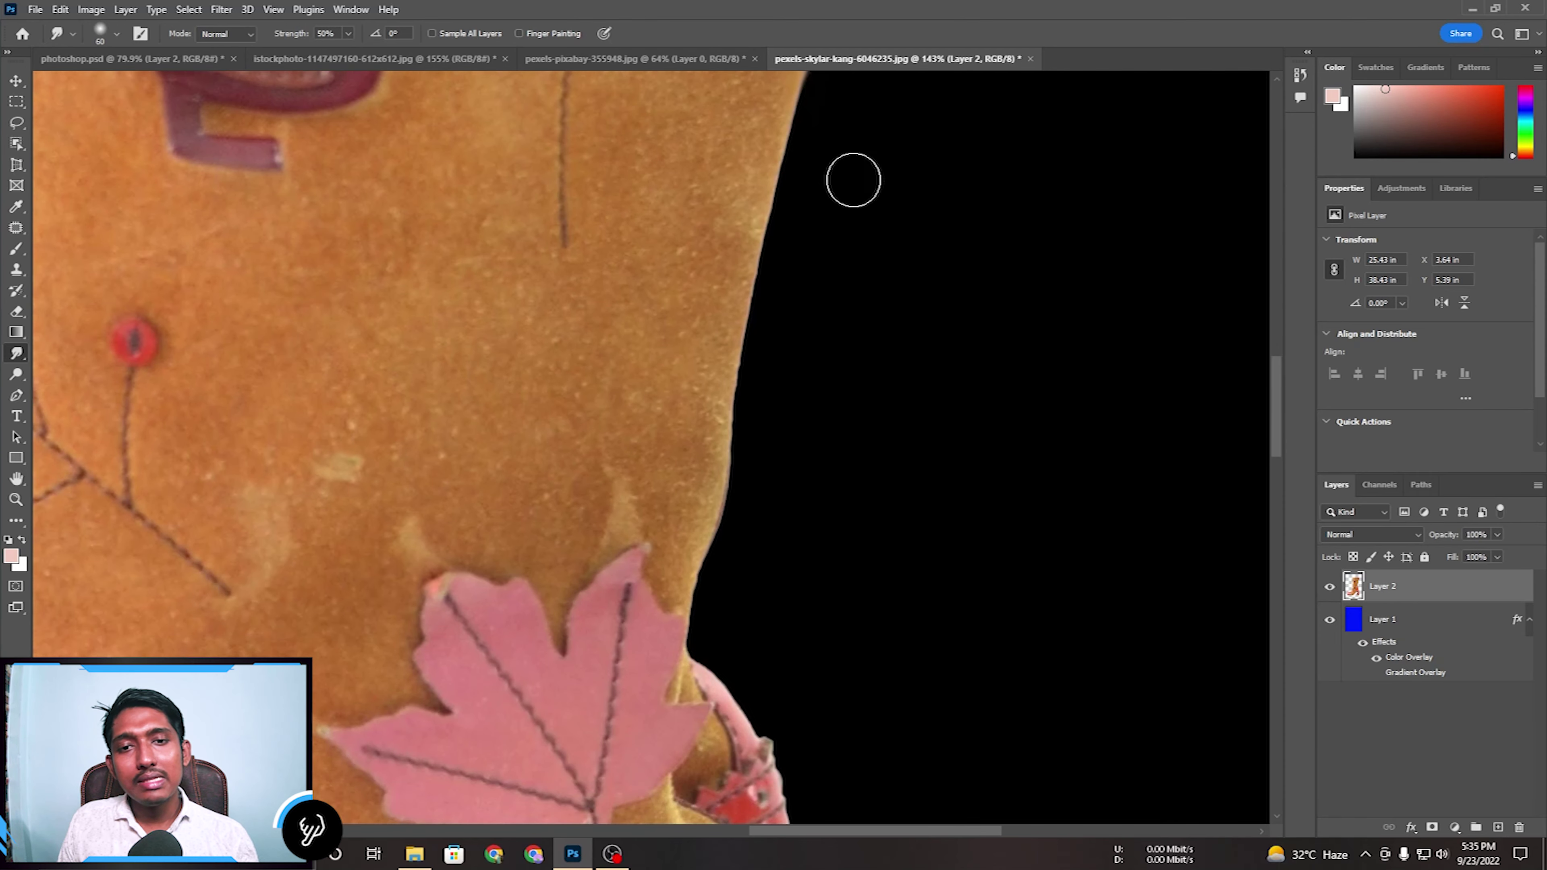
pyautogui.moveTo(794, 263)
pyautogui.mouseDown()
pyautogui.moveTo(725, 578)
pyautogui.moveTo(766, 629)
pyautogui.moveTo(791, 266)
pyautogui.mouseUp()
pyautogui.moveTo(715, 318); pyautogui.dragTo(787, 398)
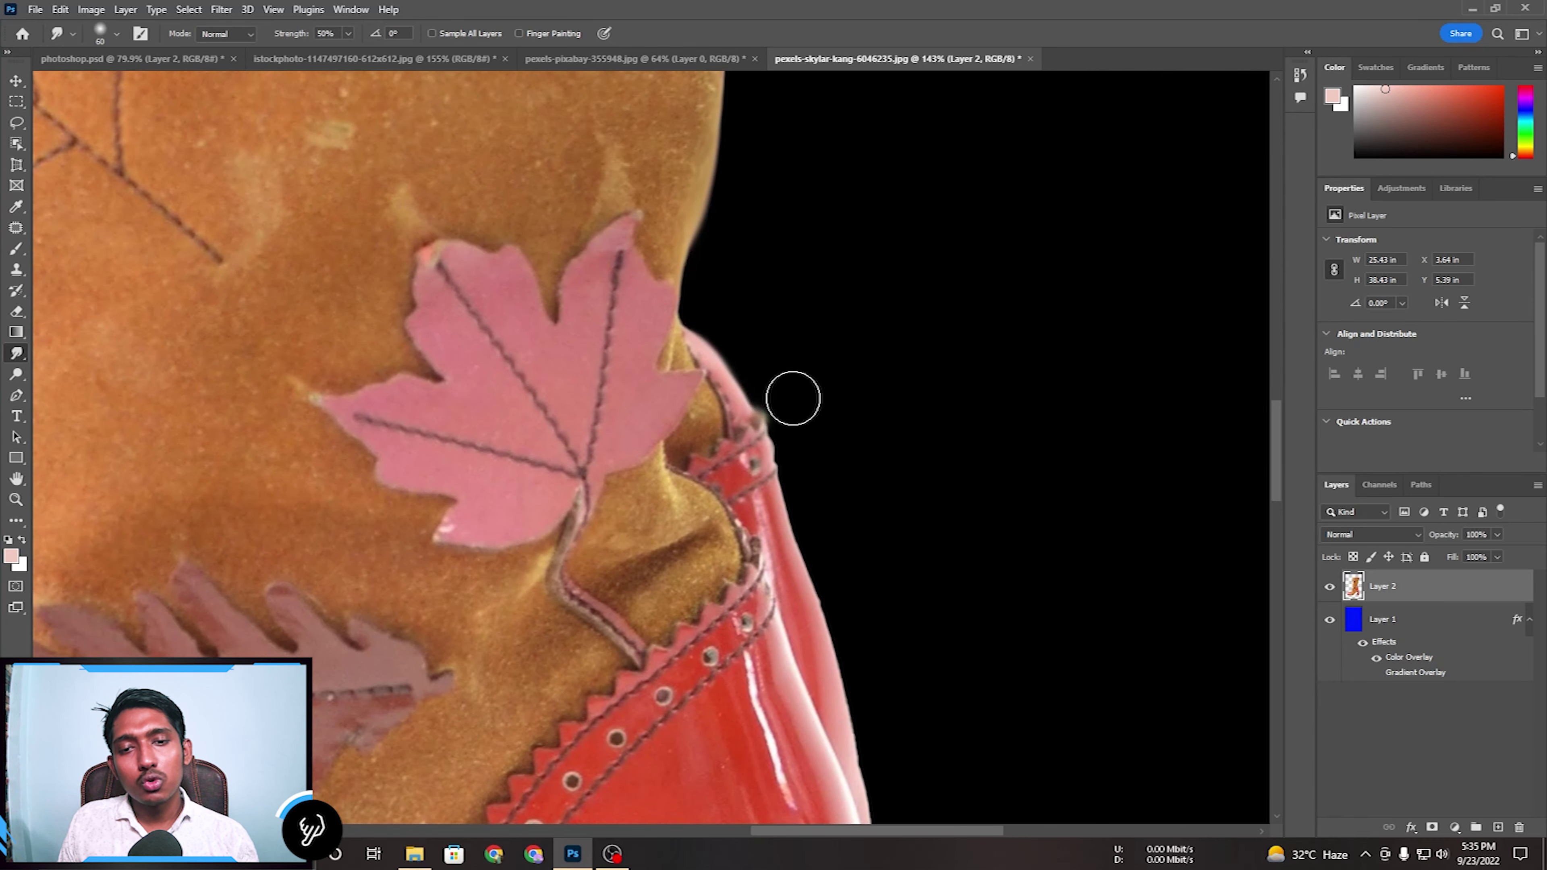
pyautogui.moveTo(889, 573); pyautogui.dragTo(897, 172)
pyautogui.moveTo(840, 122)
pyautogui.mouseDown()
pyautogui.moveTo(905, 329)
pyautogui.moveTo(909, 479)
pyautogui.mouseUp()
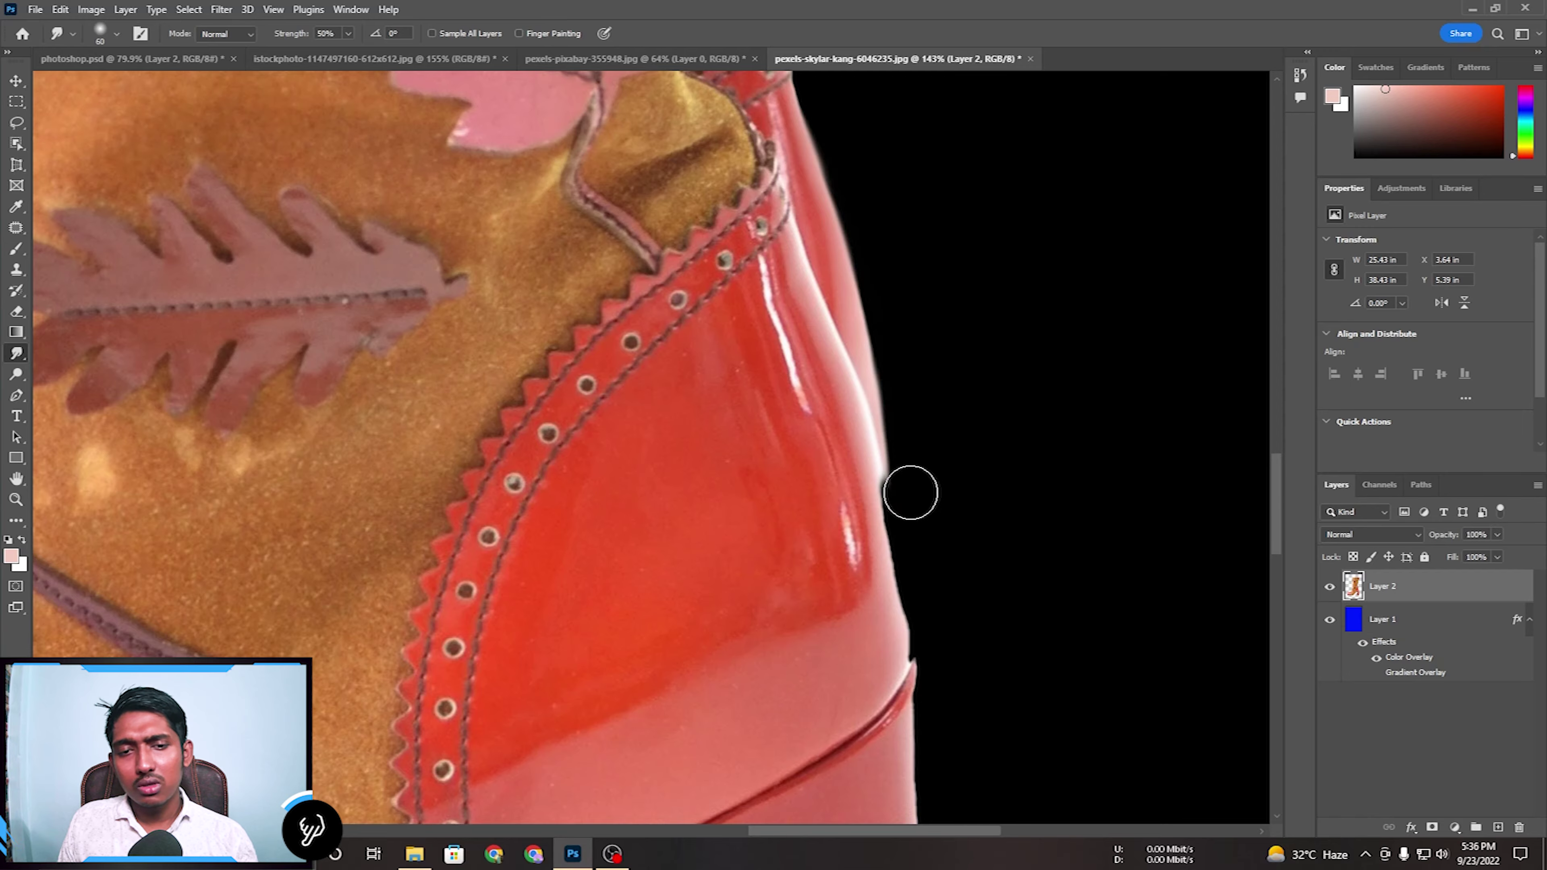
# In photoshop.psd, zoom onto the neck, fit on screen, view 100%, then return to the boot.
pyautogui.click(156, 60)
pyautogui.press('z')
pyautogui.moveTo(953, 402); pyautogui.dragTo(872, 481)
pyautogui.rightClick(872, 482)
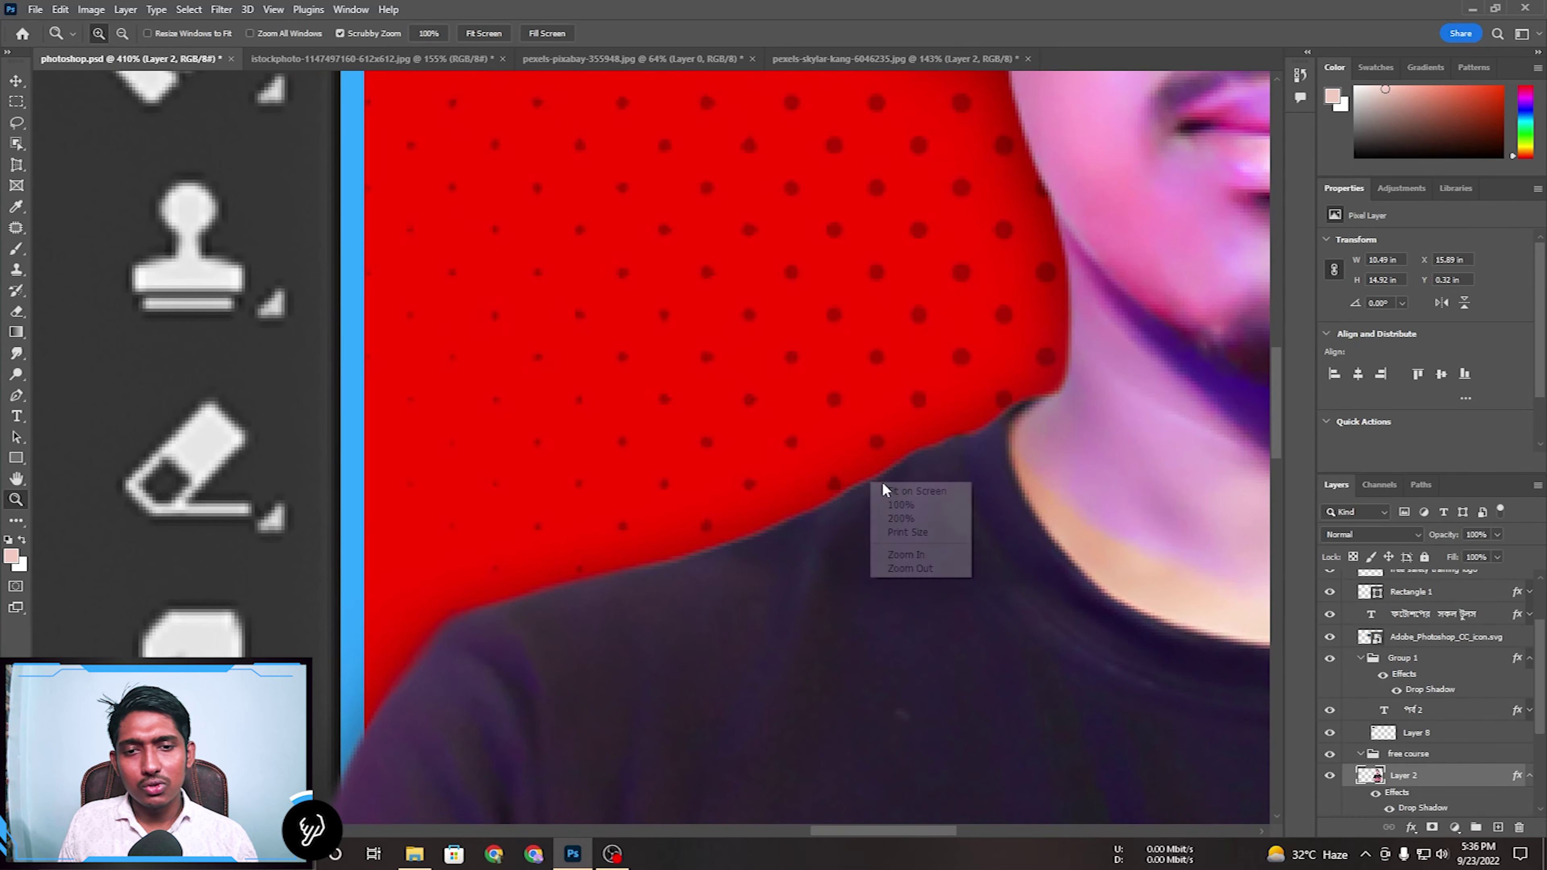
pyautogui.click(932, 488)
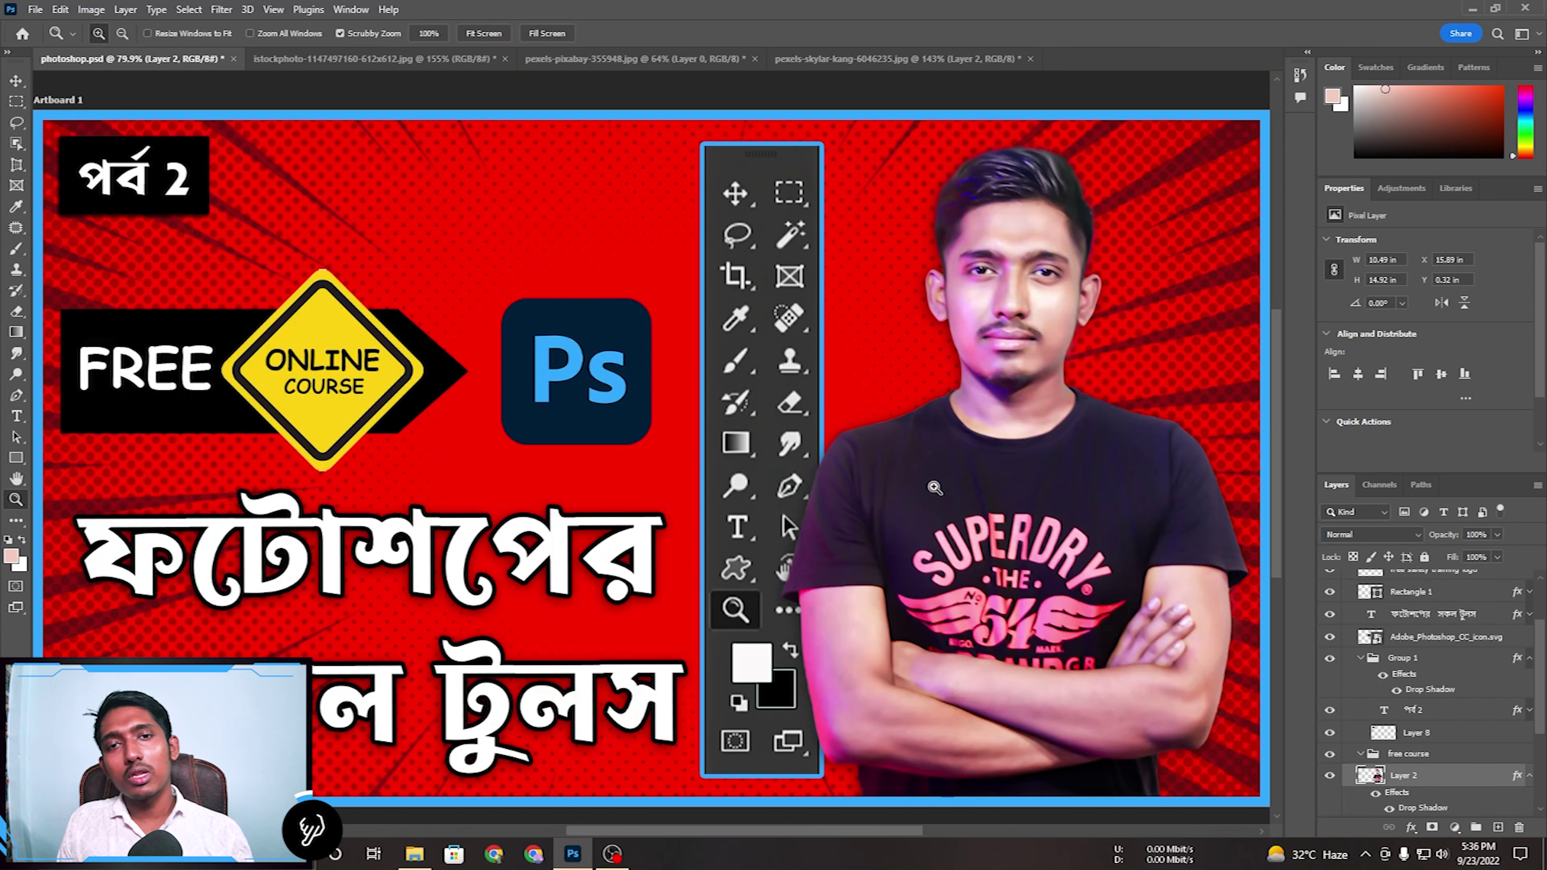
pyautogui.click(865, 83)
pyautogui.click(853, 60)
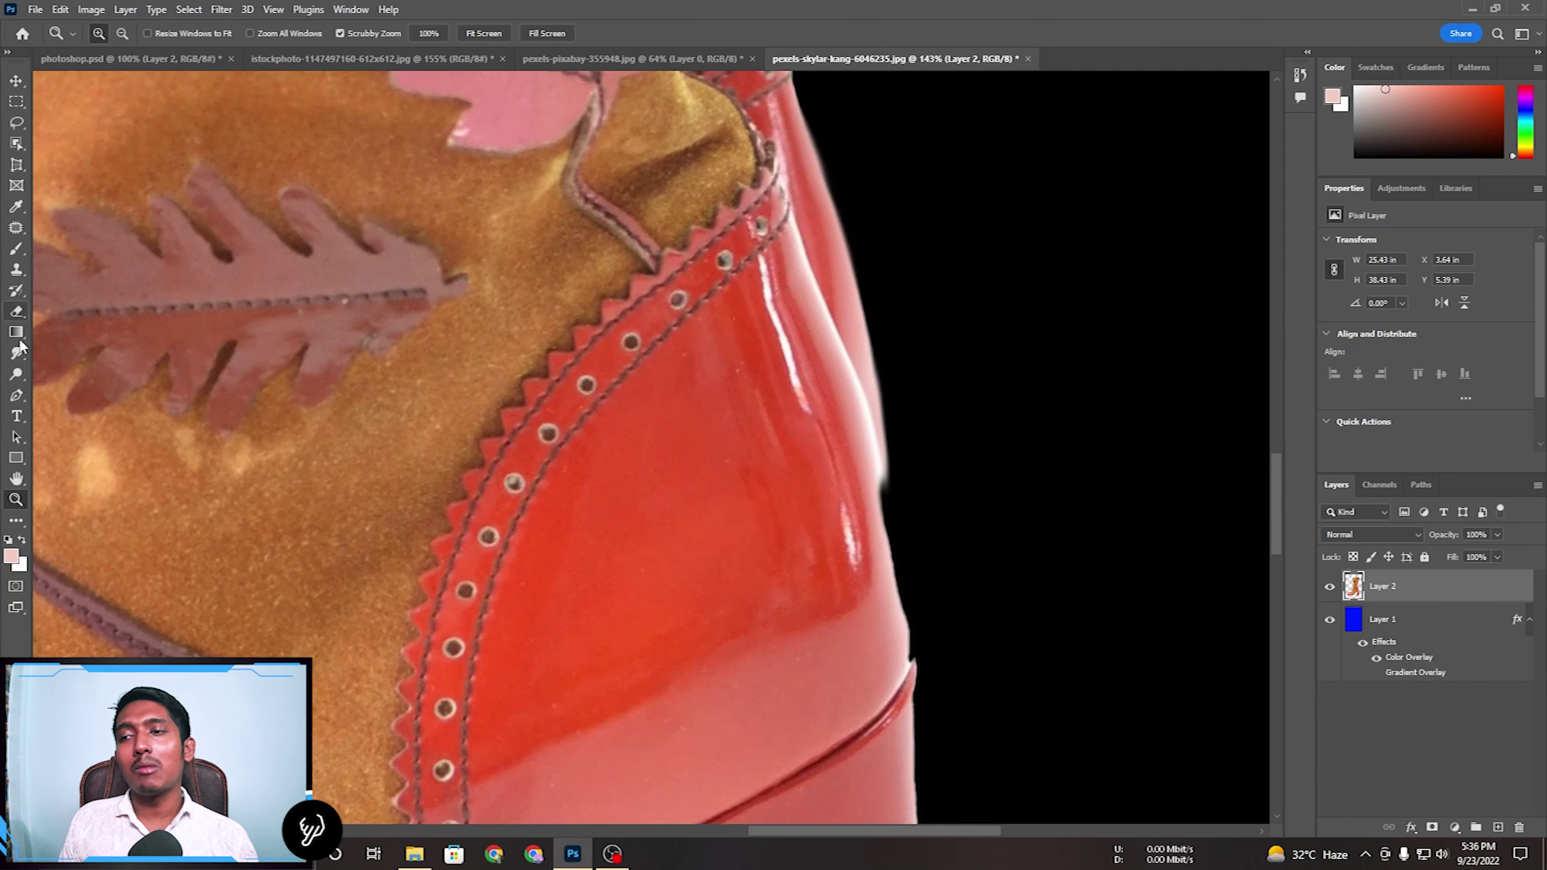
pyautogui.click(16, 353)
pyautogui.scroll(-10, 960, 335)
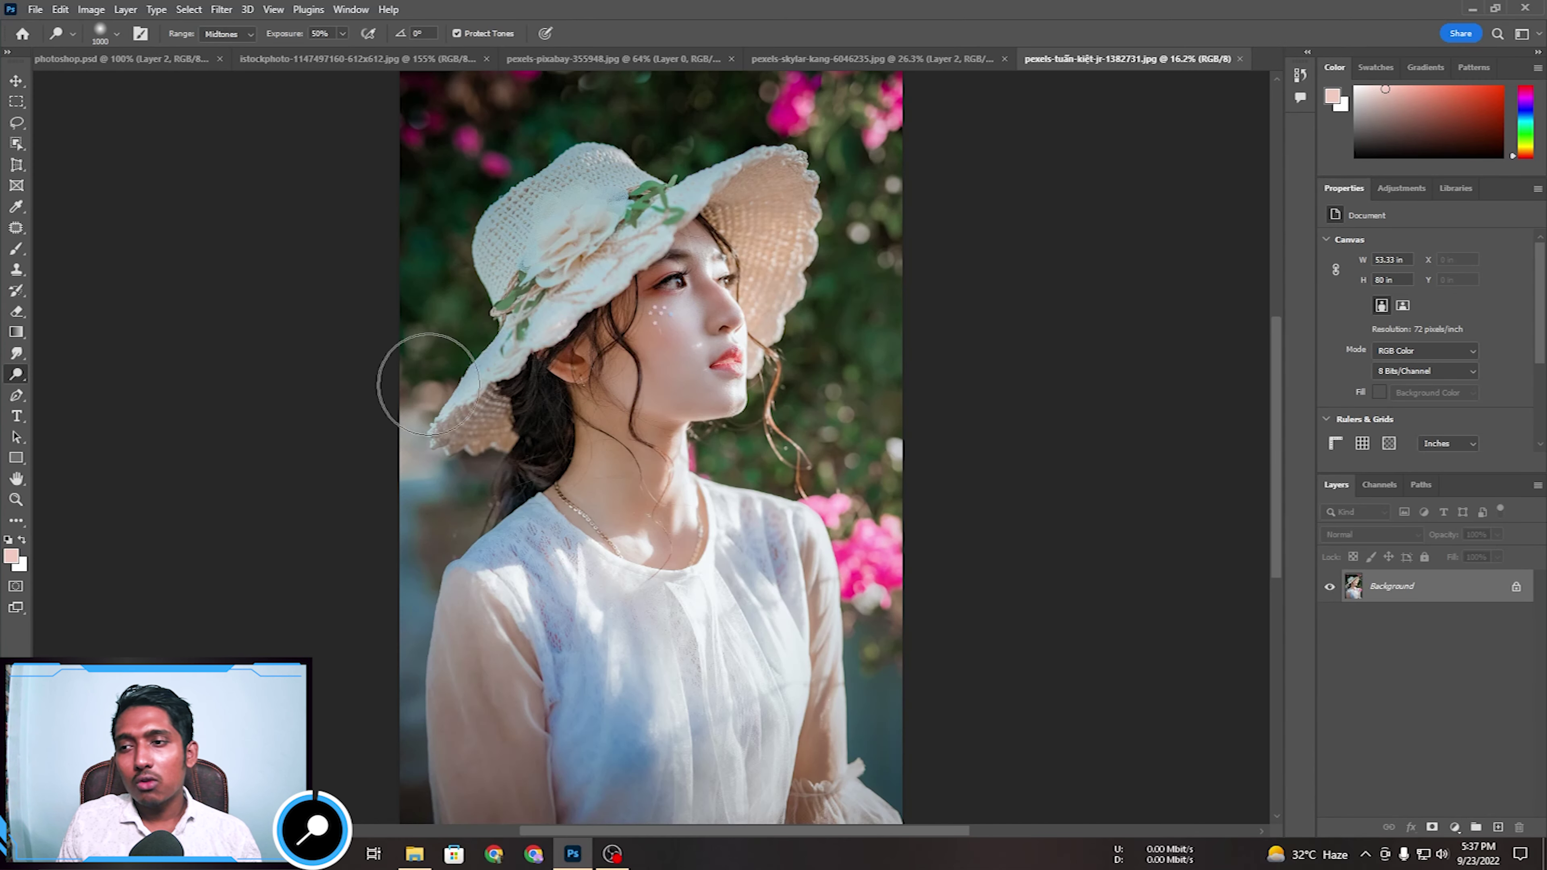
# Choose the Dodge Tool with 53% exposure and brush size 158.
pyautogui.rightClick(17, 374)
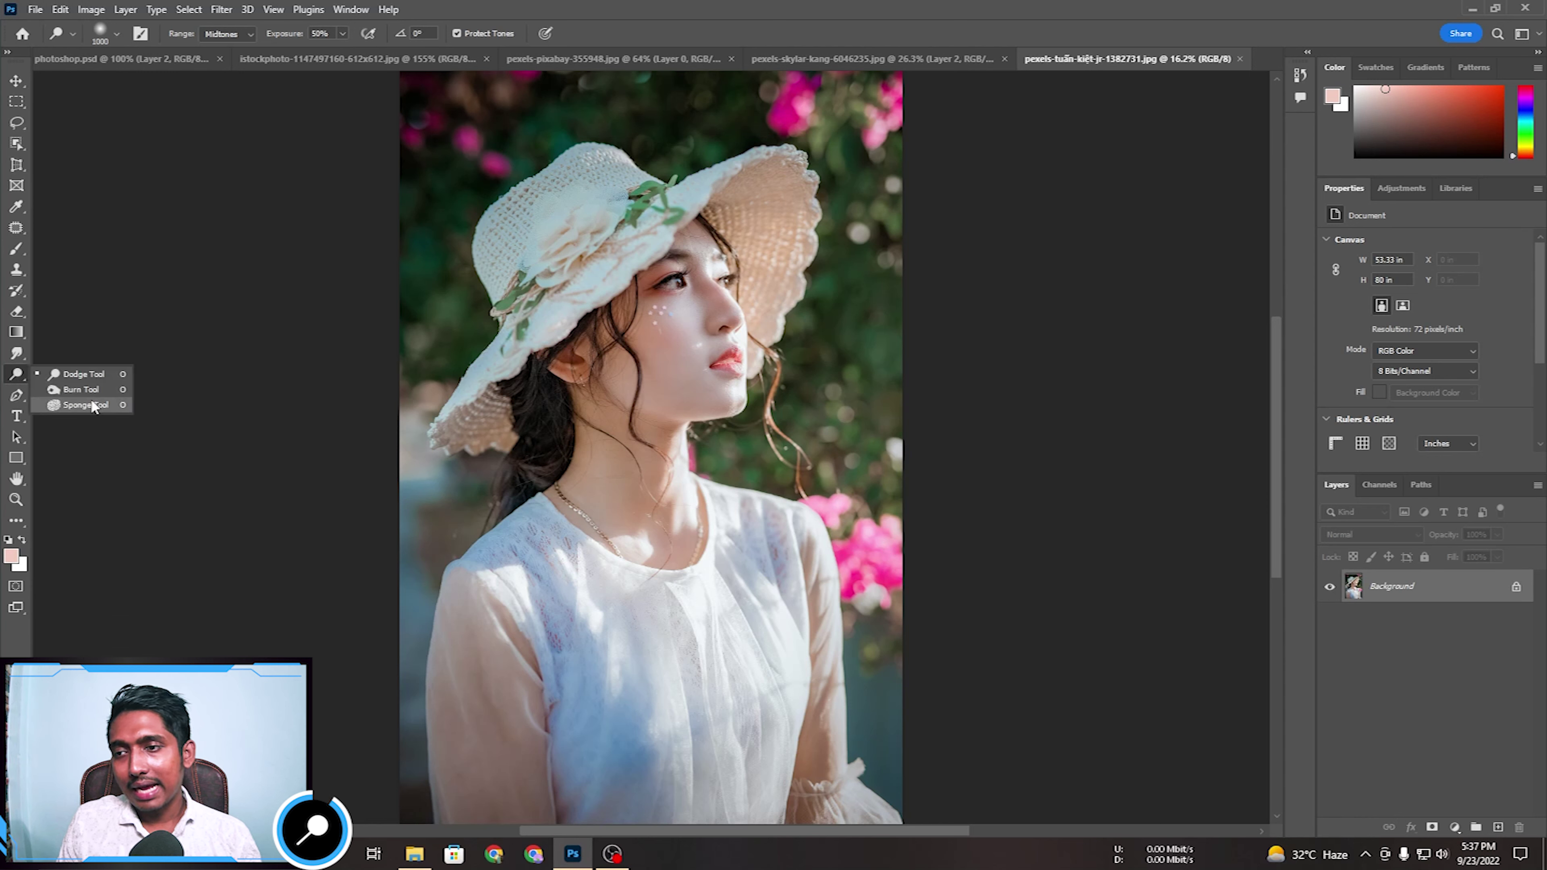
pyautogui.click(85, 374)
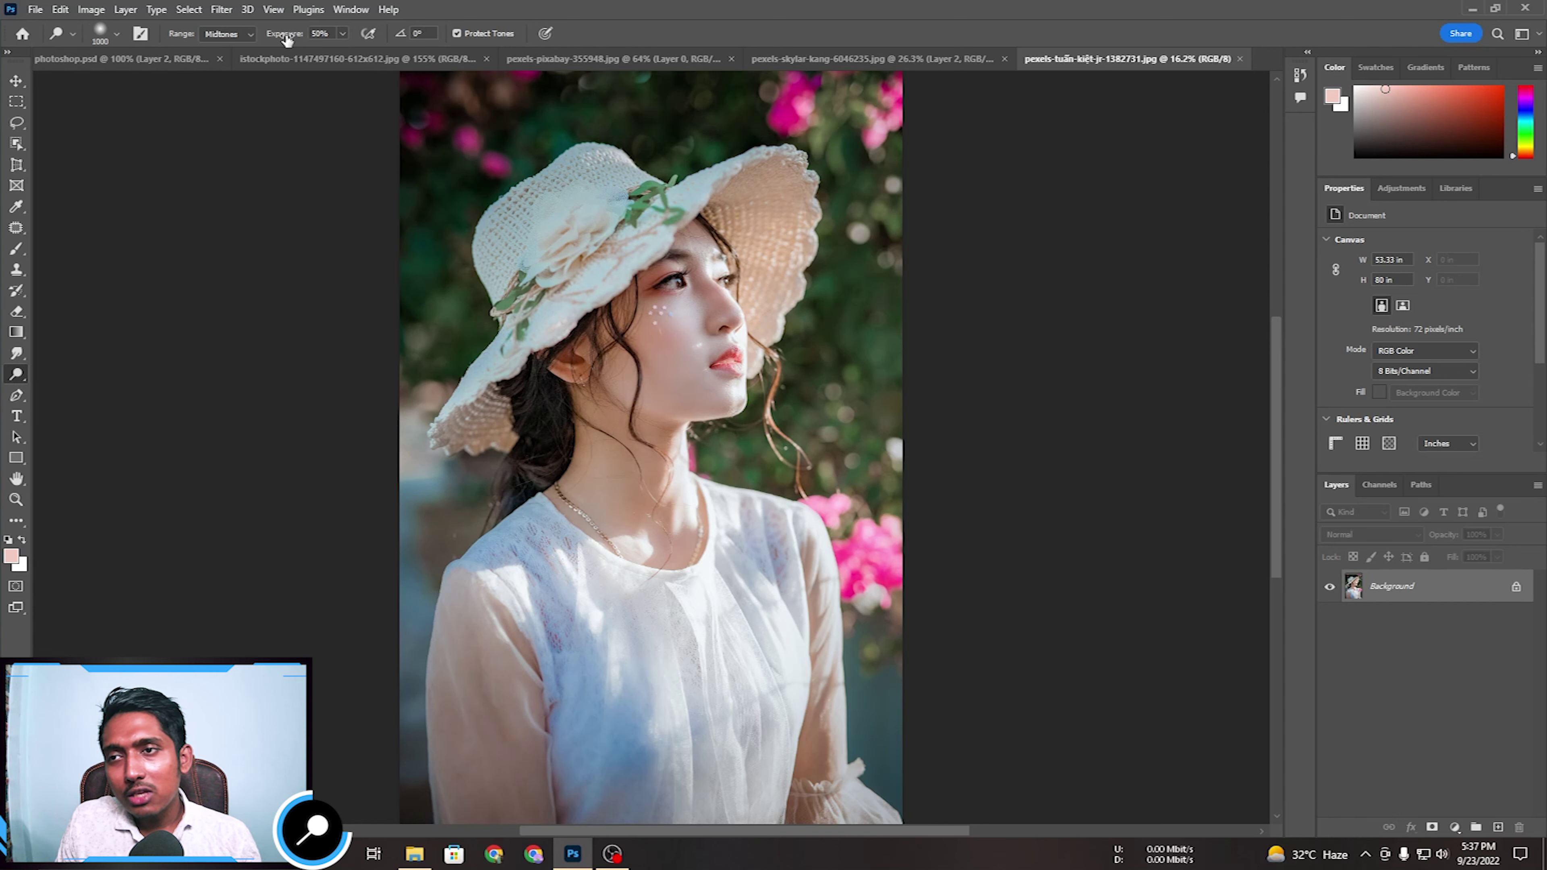
pyautogui.click(344, 35)
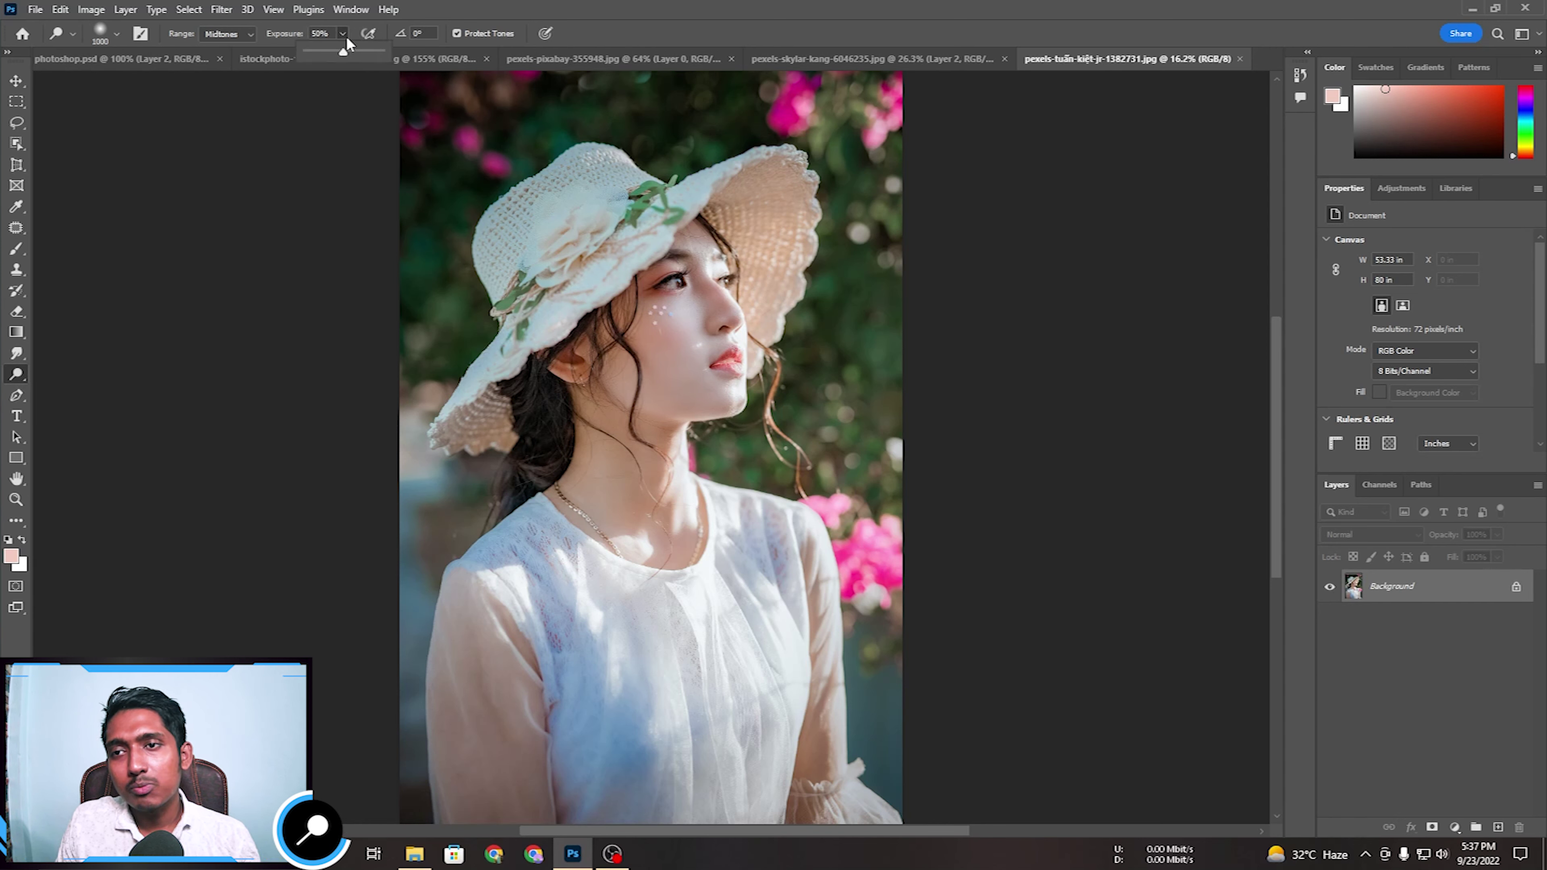
pyautogui.moveTo(284, 34); pyautogui.dragTo(286, 33)
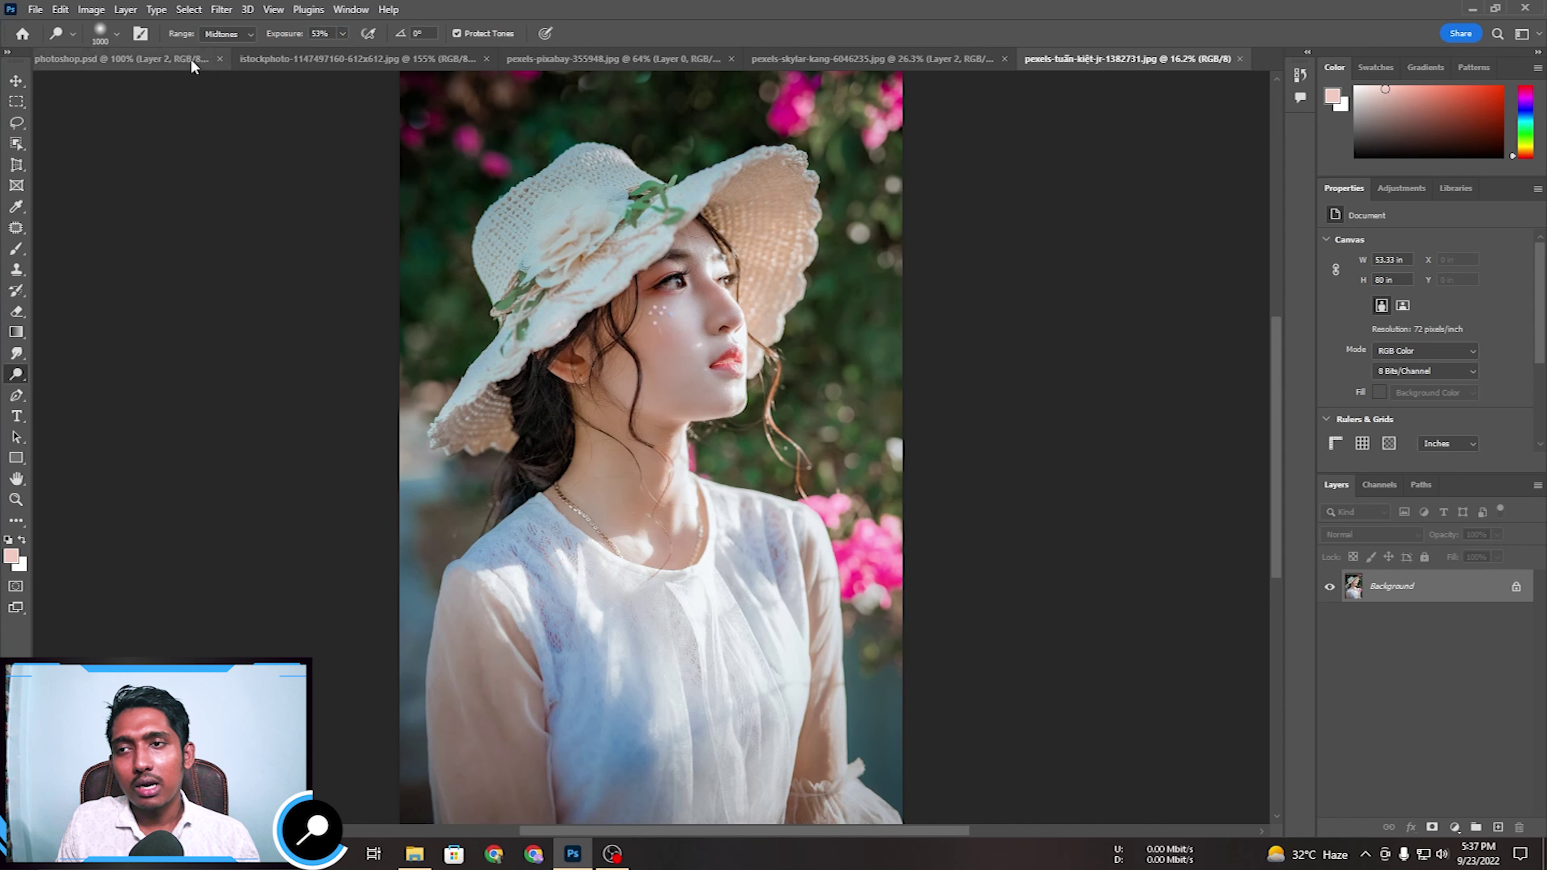
pyautogui.click(111, 43)
pyautogui.moveTo(186, 85); pyautogui.dragTo(159, 86)
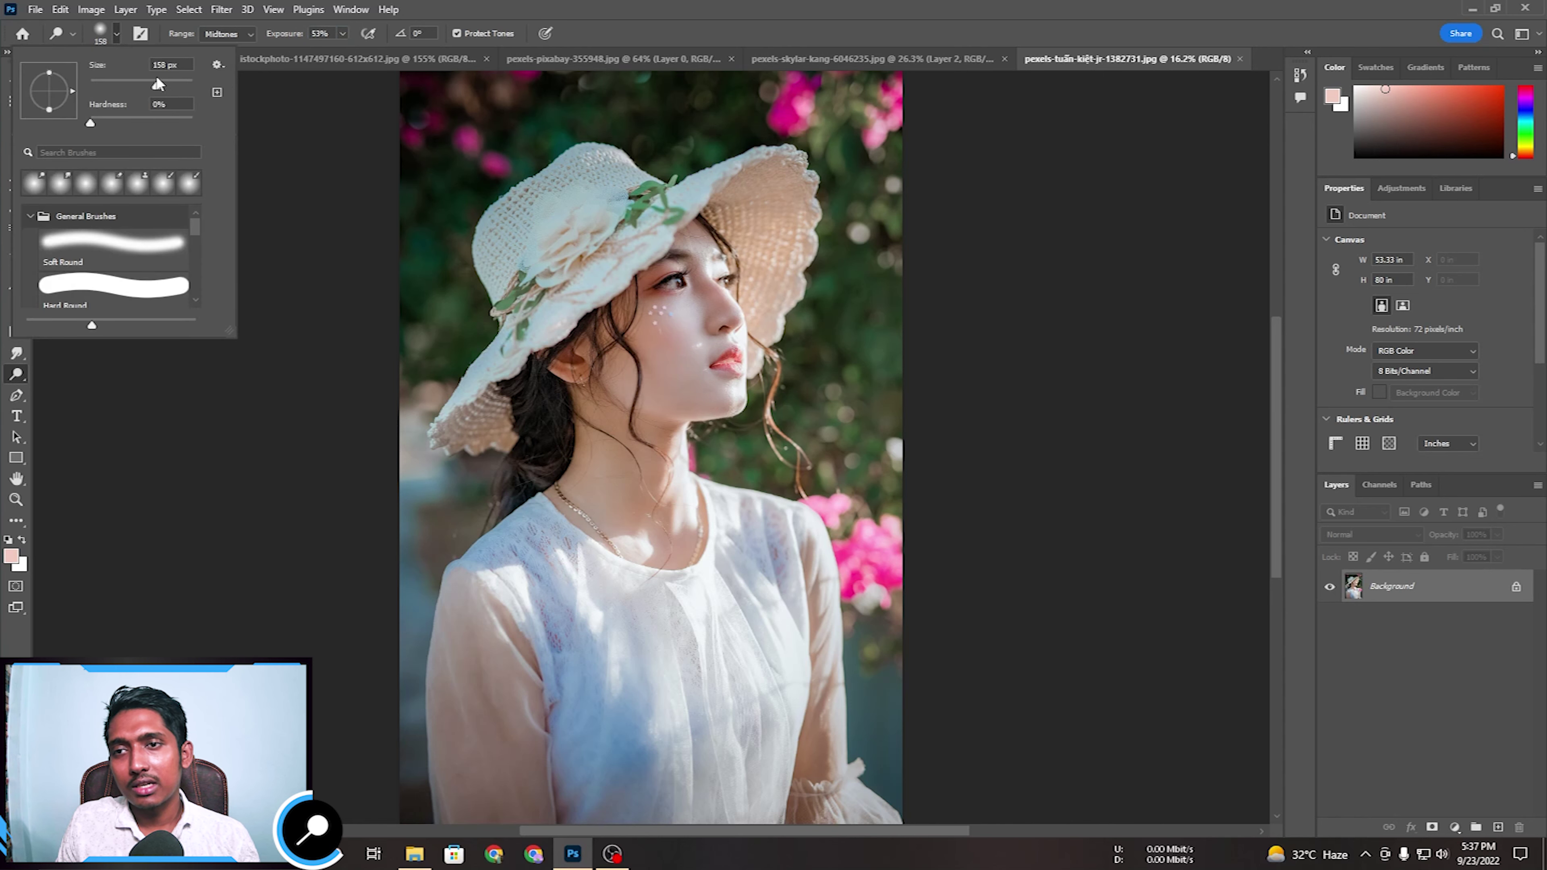
pyautogui.press('Return')
# Zoom in on the portrait's face to 30.3% and back out to 18.1%.
pyautogui.press('z')
pyautogui.moveTo(683, 335); pyautogui.dragTo(700, 350)
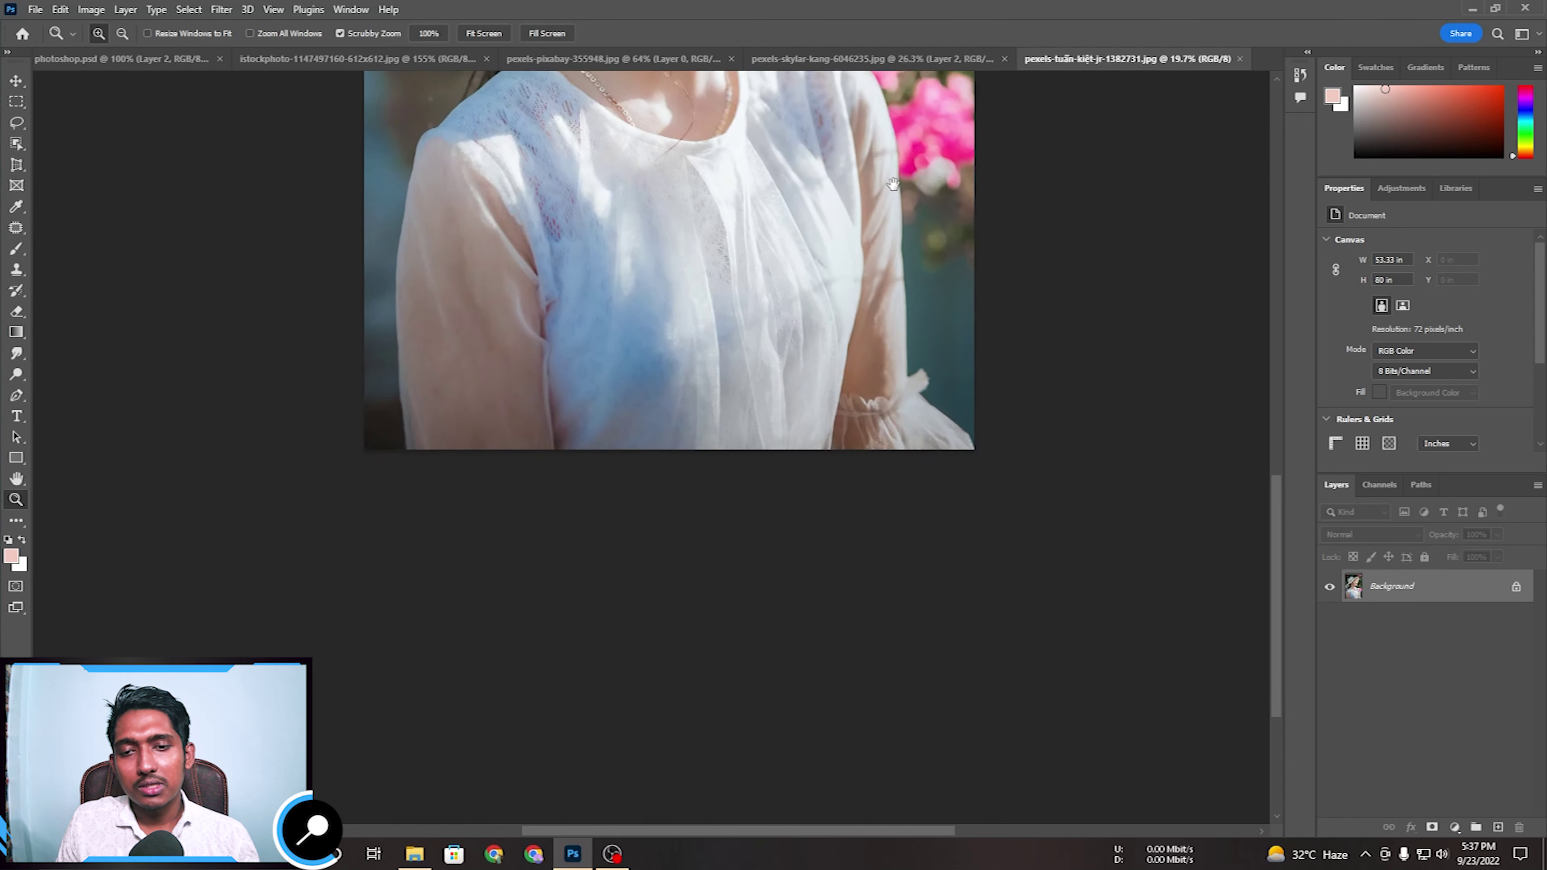
pyautogui.moveTo(675, 265); pyautogui.dragTo(728, 327)
pyautogui.moveTo(900, 482); pyautogui.dragTo(836, 427)
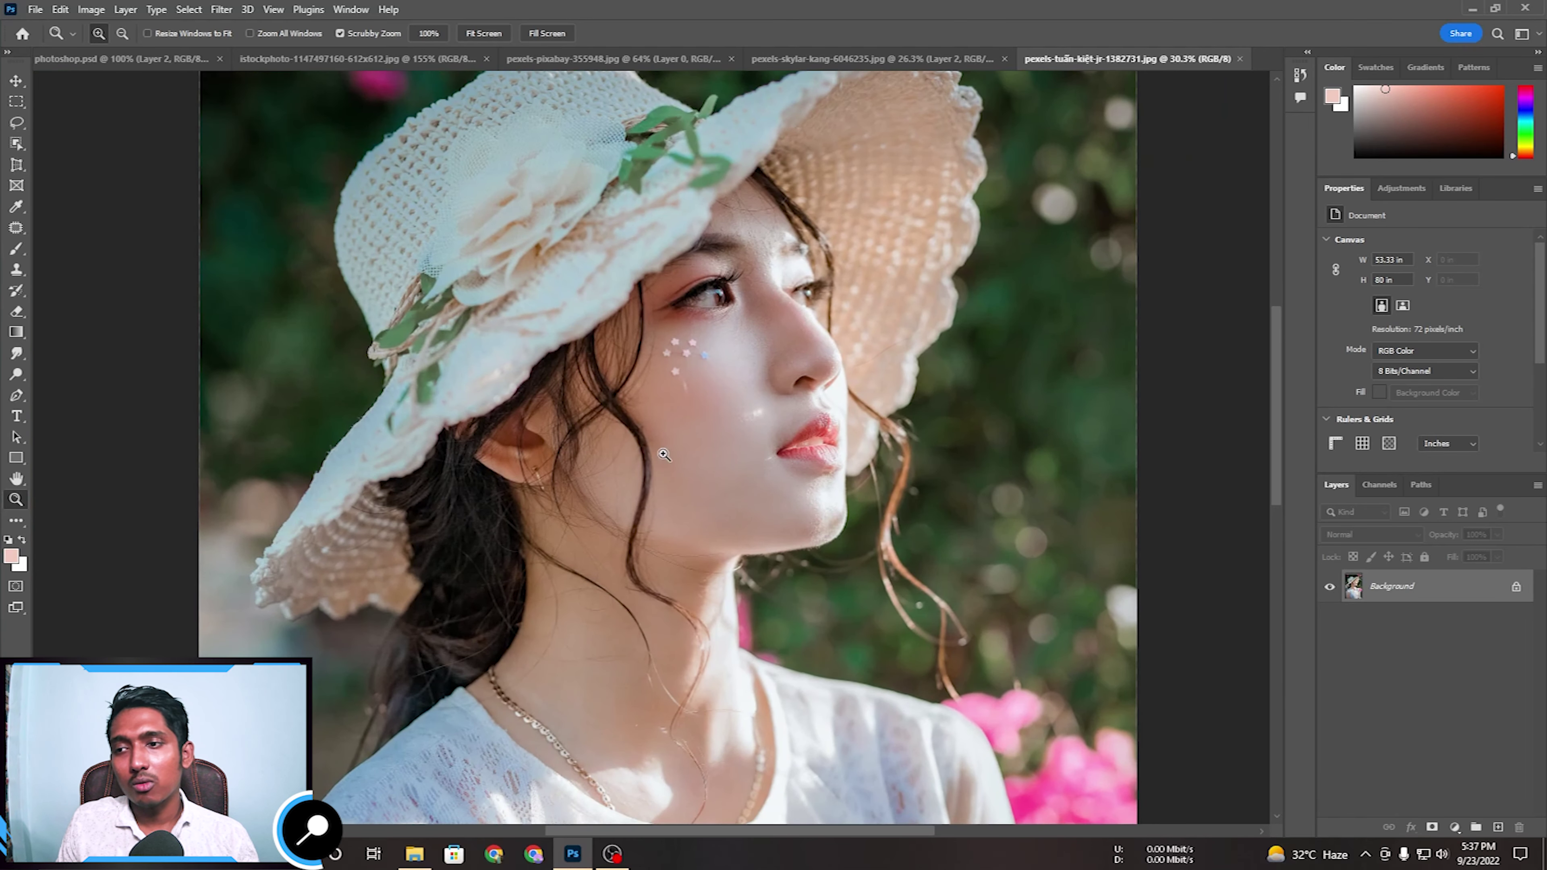
pyautogui.moveTo(664, 454); pyautogui.dragTo(89, 432)
# Dodge the woman's cheek and the hat flower with a 175 brush.
pyautogui.click(16, 374)
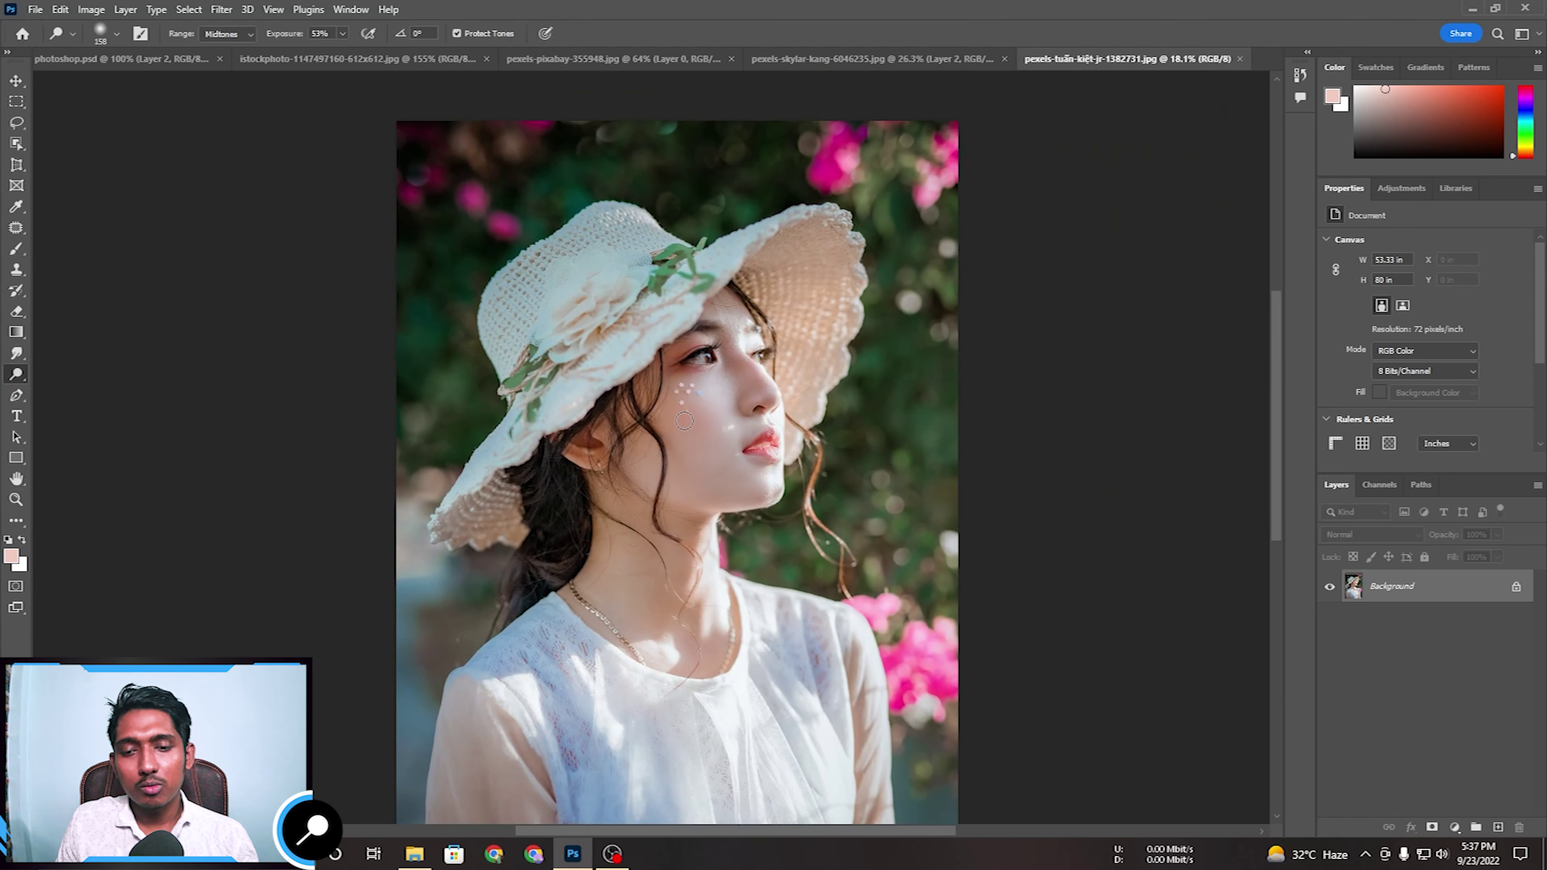
pyautogui.press(']')
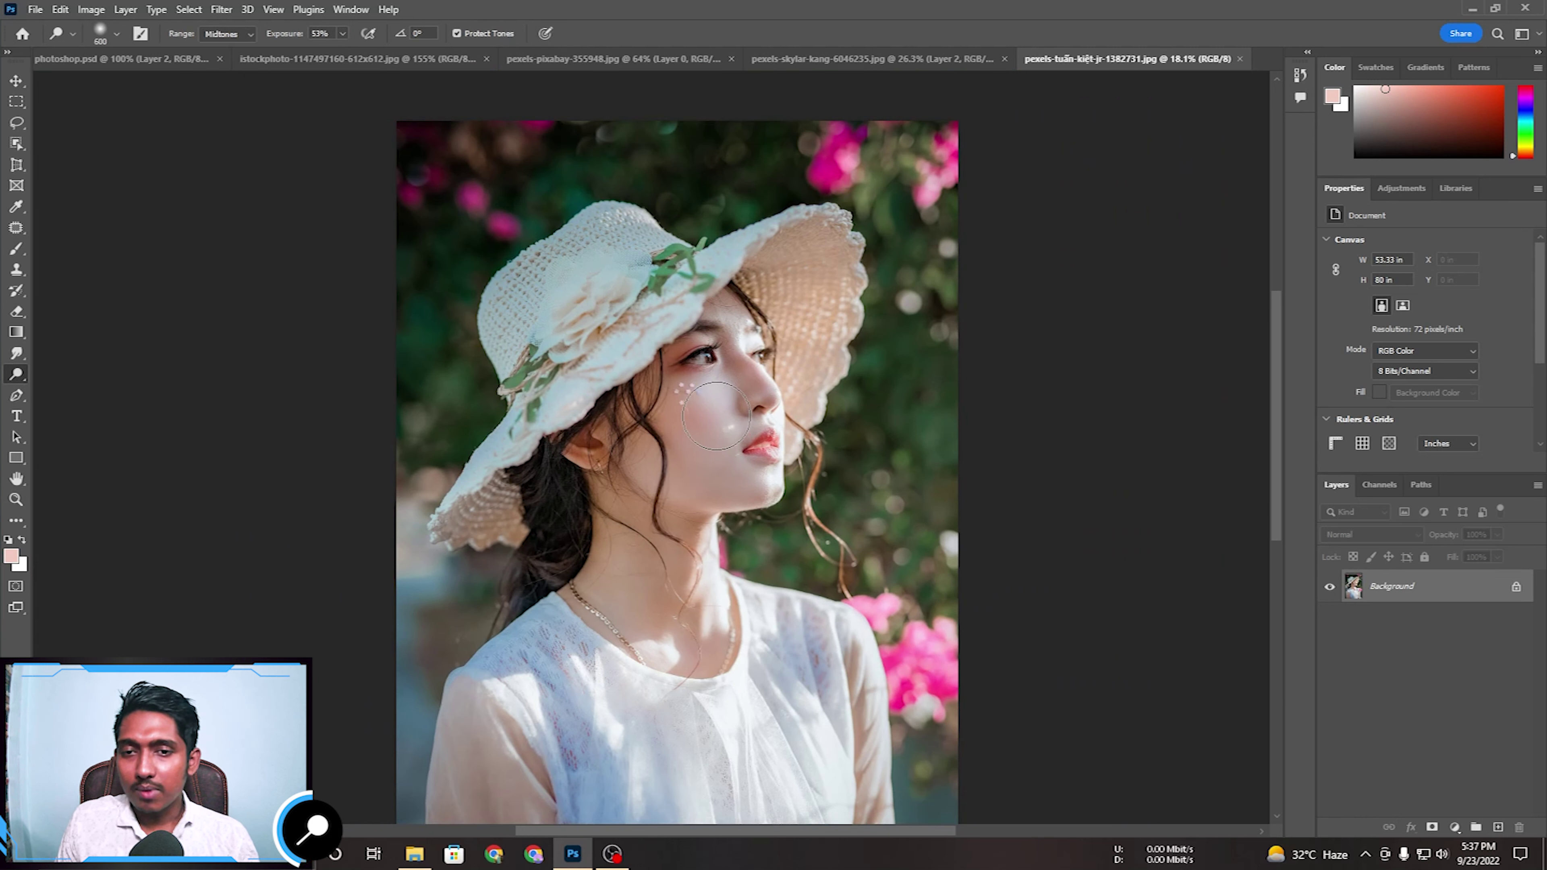
pyautogui.moveTo(708, 421)
pyautogui.mouseDown()
pyautogui.moveTo(715, 472)
pyautogui.moveTo(688, 487)
pyautogui.moveTo(627, 400)
pyautogui.moveTo(752, 447)
pyautogui.mouseUp()
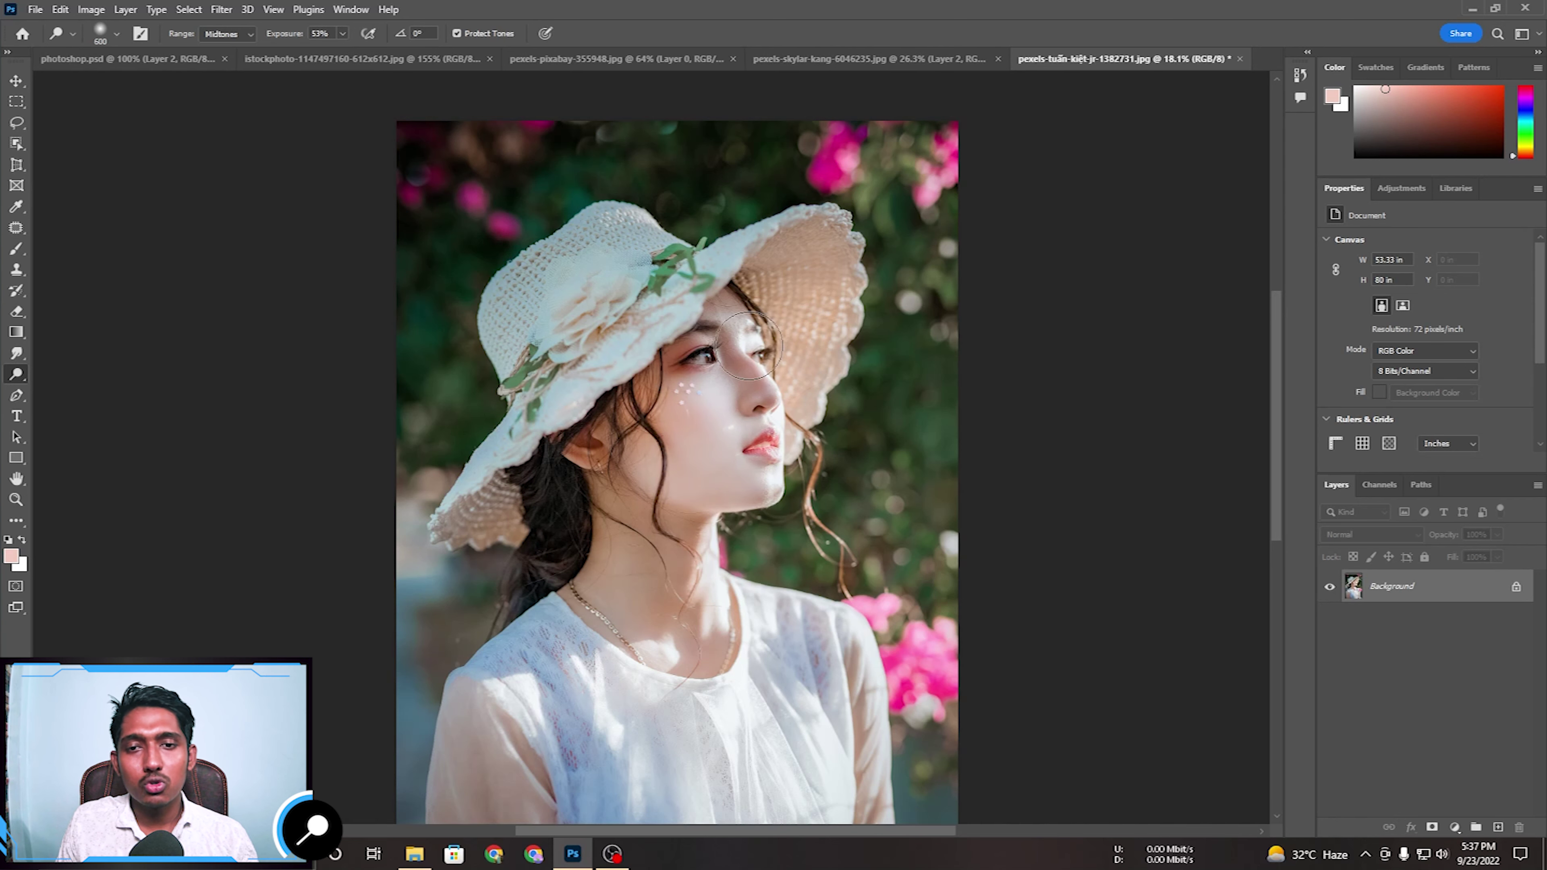
pyautogui.scroll(-3, 1049, 387)
pyautogui.scroll(3, 628, 372)
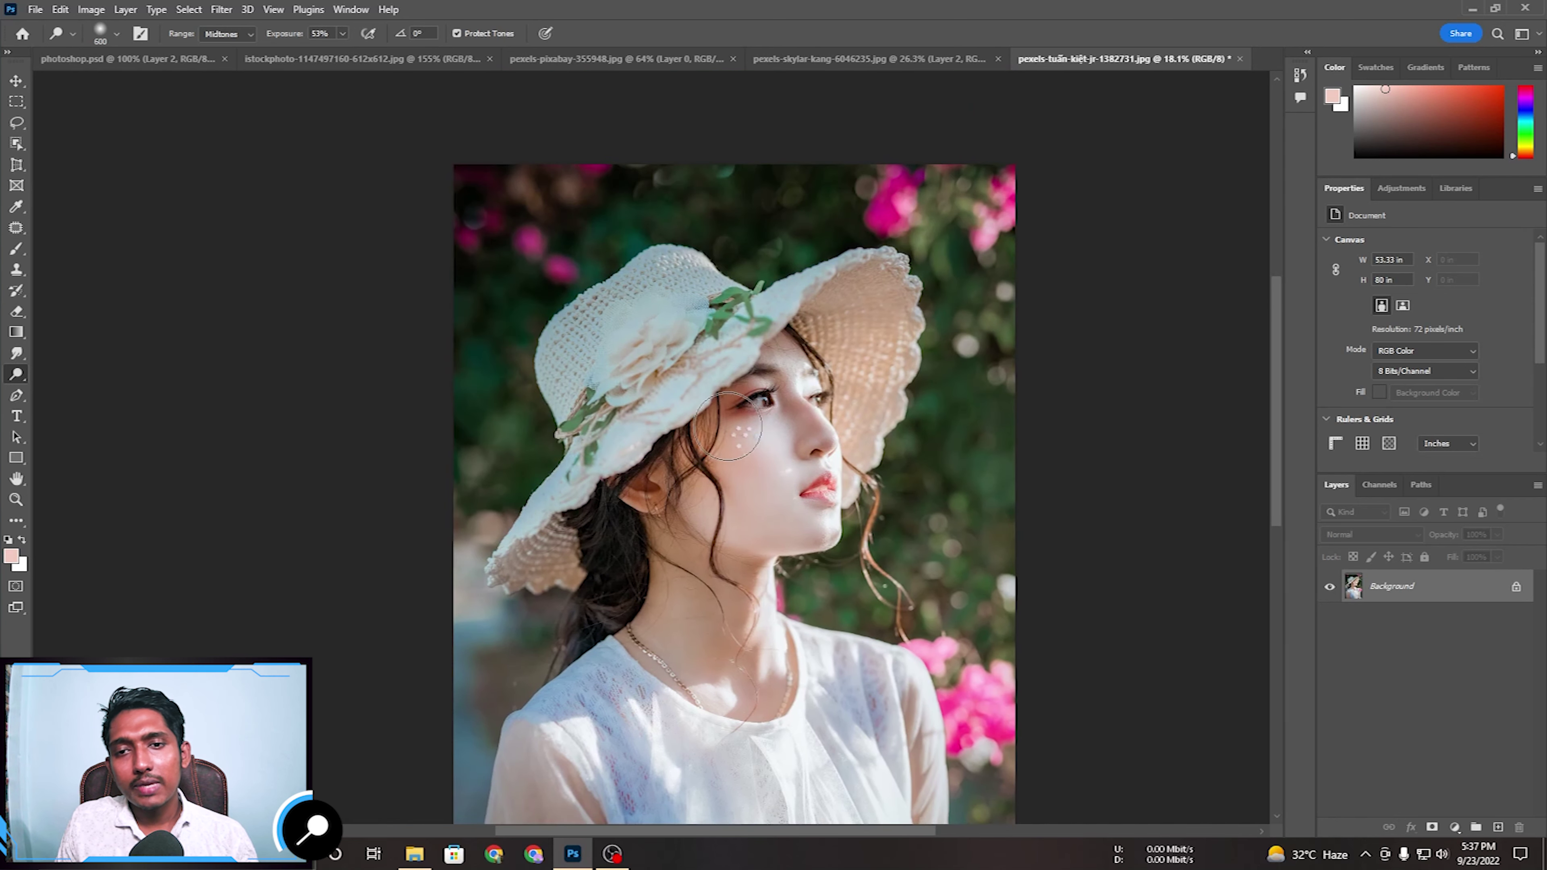
pyautogui.moveTo(627, 371); pyautogui.dragTo(675, 329)
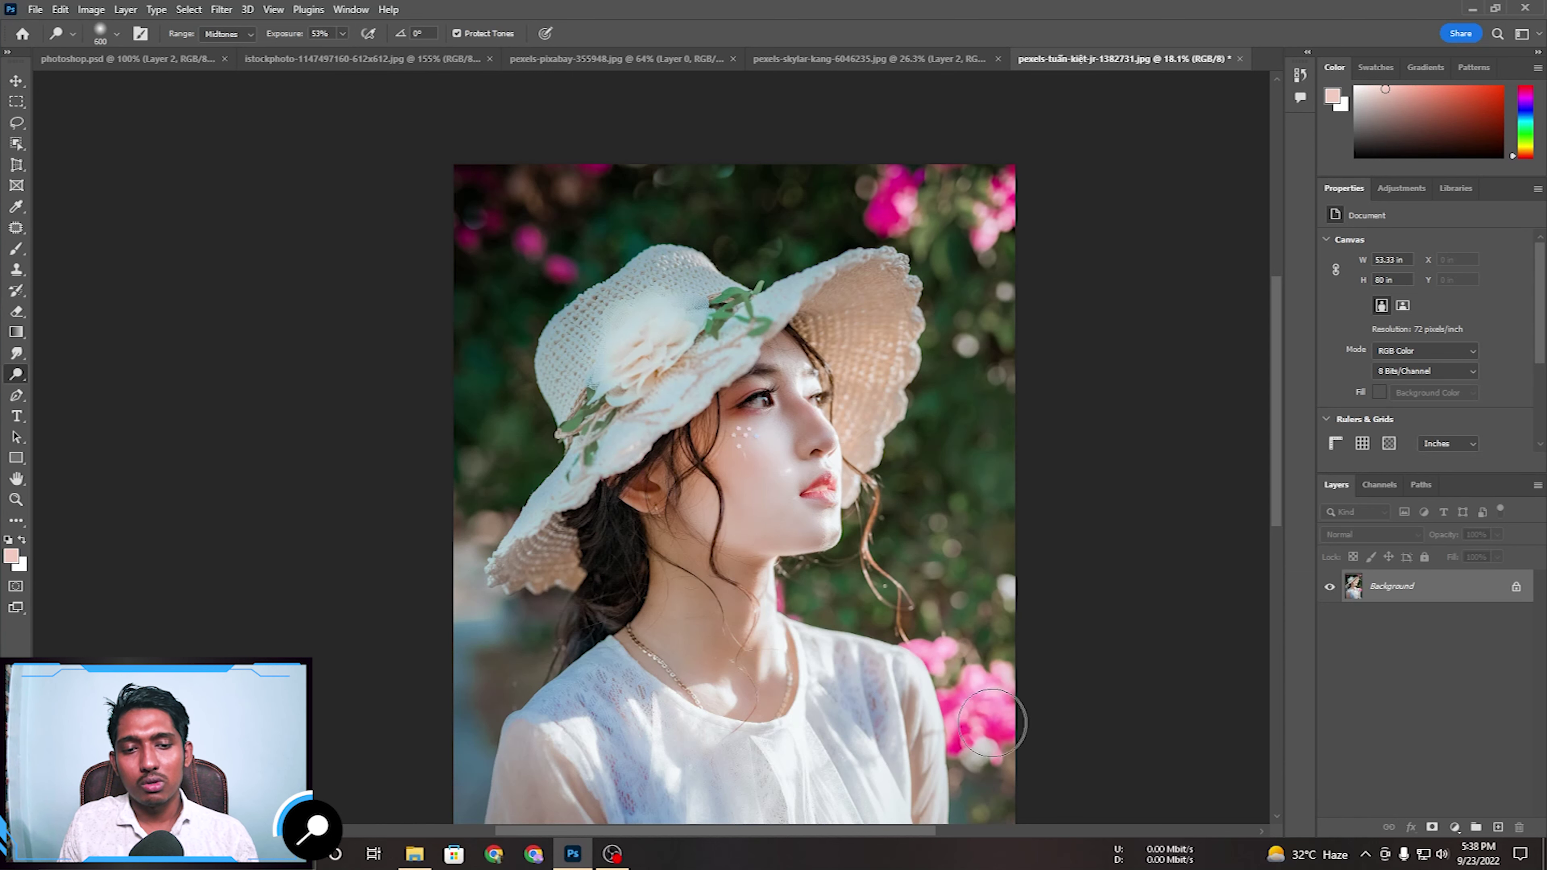
pyautogui.rightClick(14, 380)
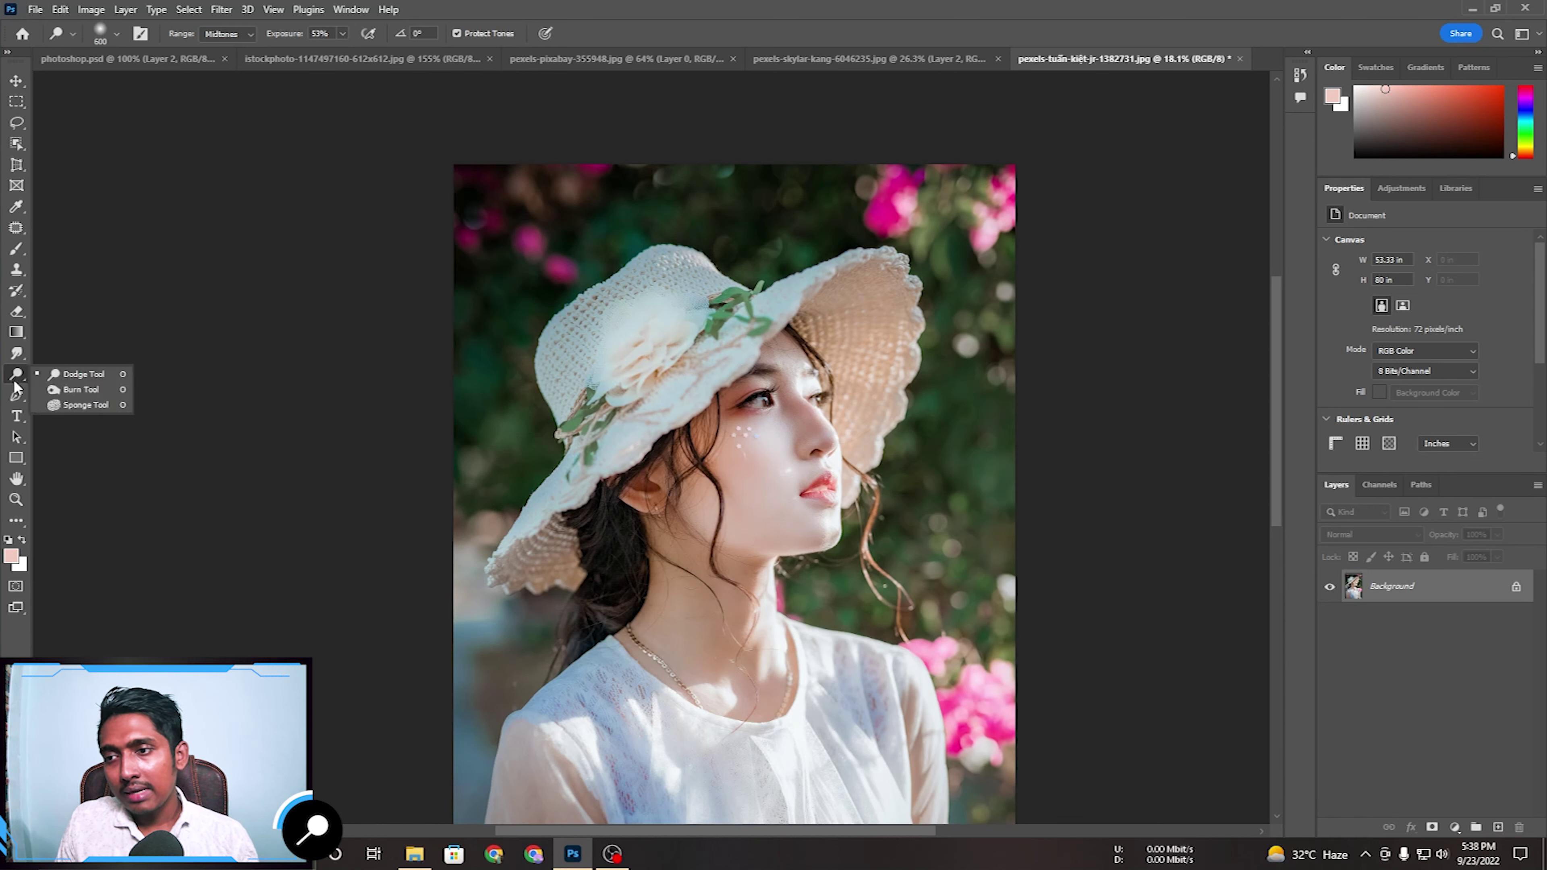
# Darken the woman's face and hat with Burn Tool dabs using an enlarged brush.
pyautogui.click(80, 390)
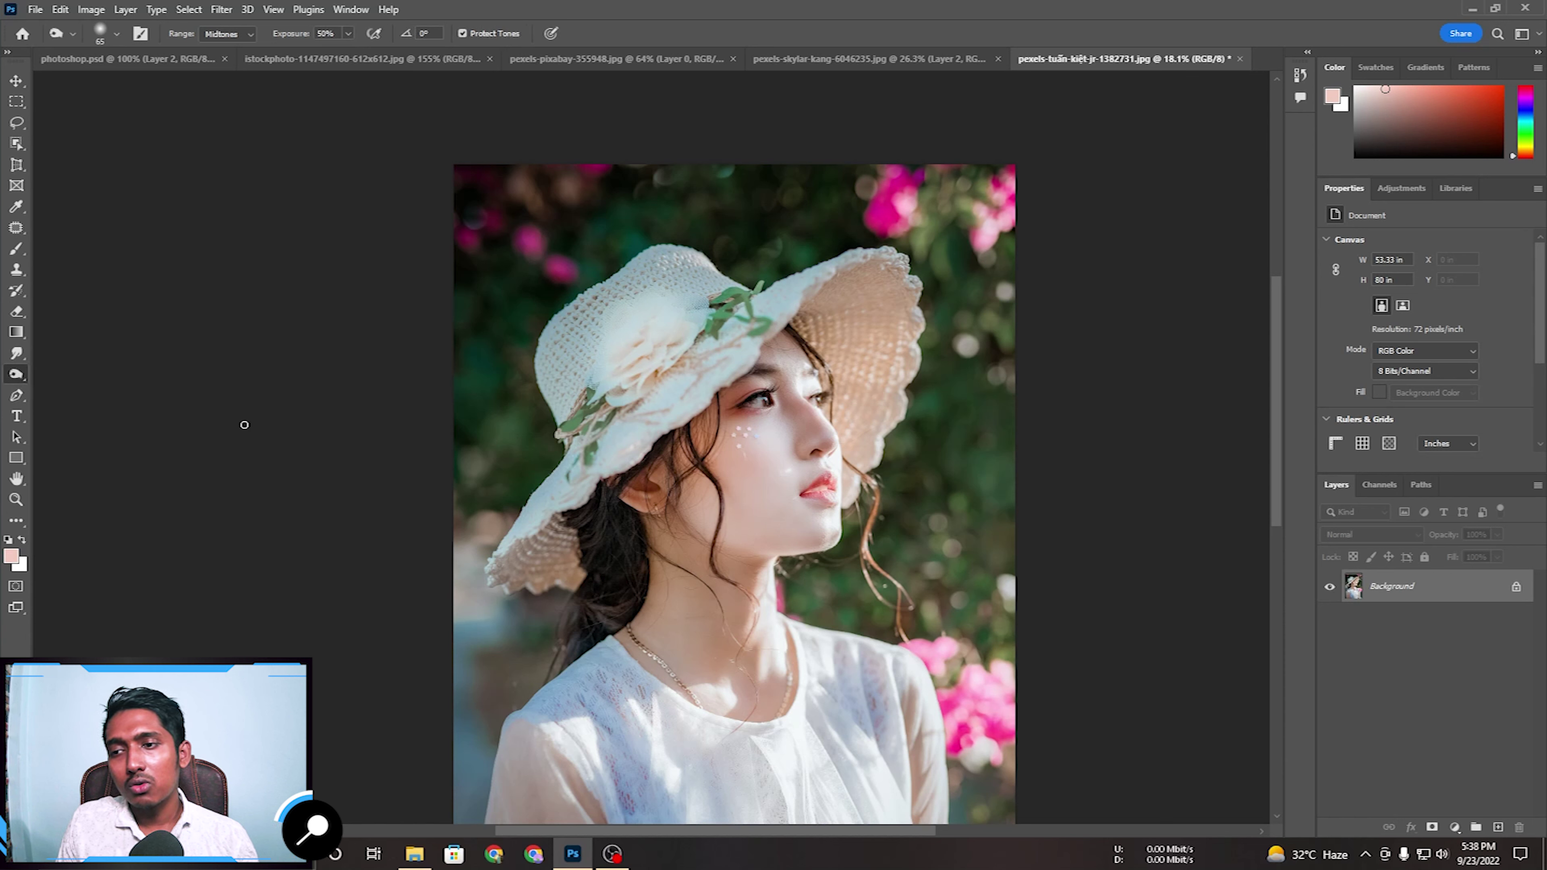
pyautogui.press(']')
pyautogui.press(']')
pyautogui.press(']')
pyautogui.press(']')
pyautogui.press(']')
pyautogui.press(']')
pyautogui.press(']')
pyautogui.press(']')
pyautogui.press(']')
pyautogui.press(']')
pyautogui.press(']')
pyautogui.press(']')
pyautogui.press(']')
pyautogui.press(']')
pyautogui.press(']')
pyautogui.press(']')
pyautogui.press(']')
pyautogui.press(']')
pyautogui.press(']')
pyautogui.press(']')
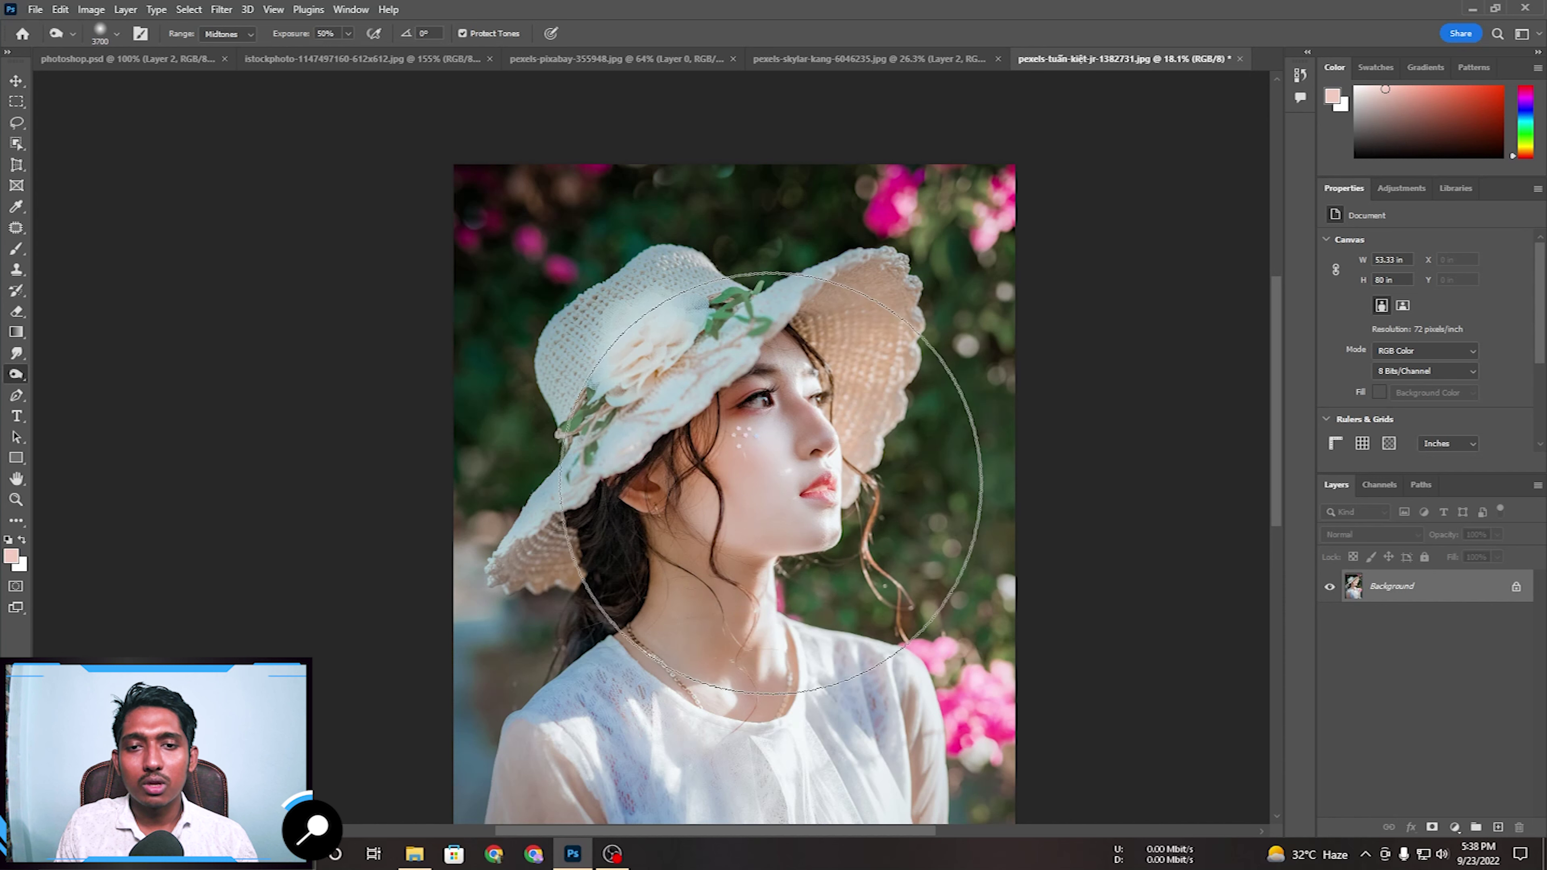
pyautogui.click(769, 479)
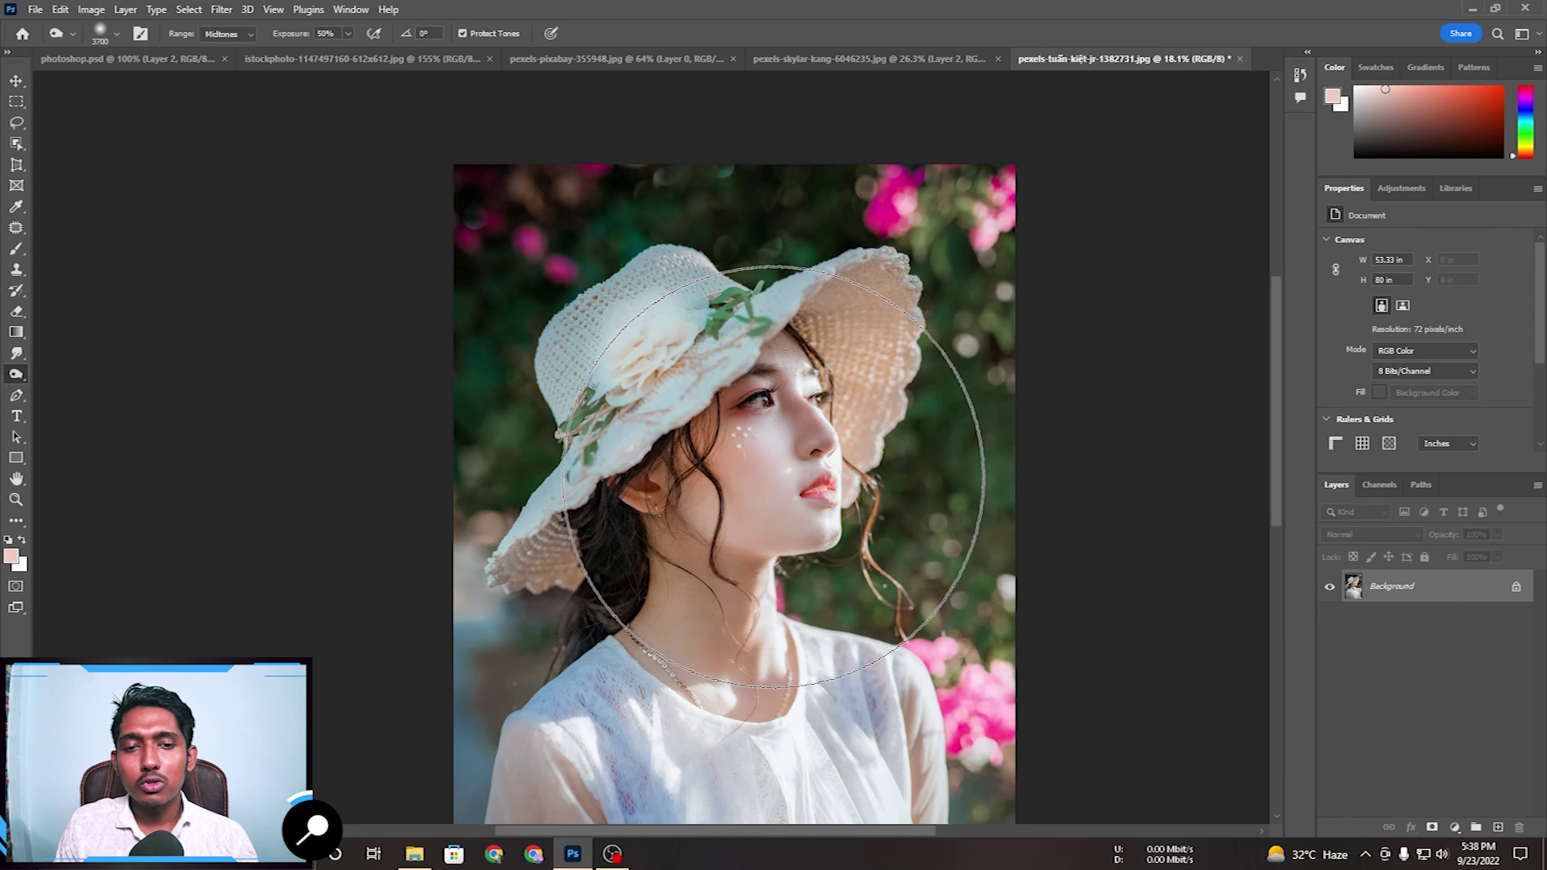
pyautogui.click(768, 477)
pyautogui.click(770, 475)
pyautogui.click(790, 517)
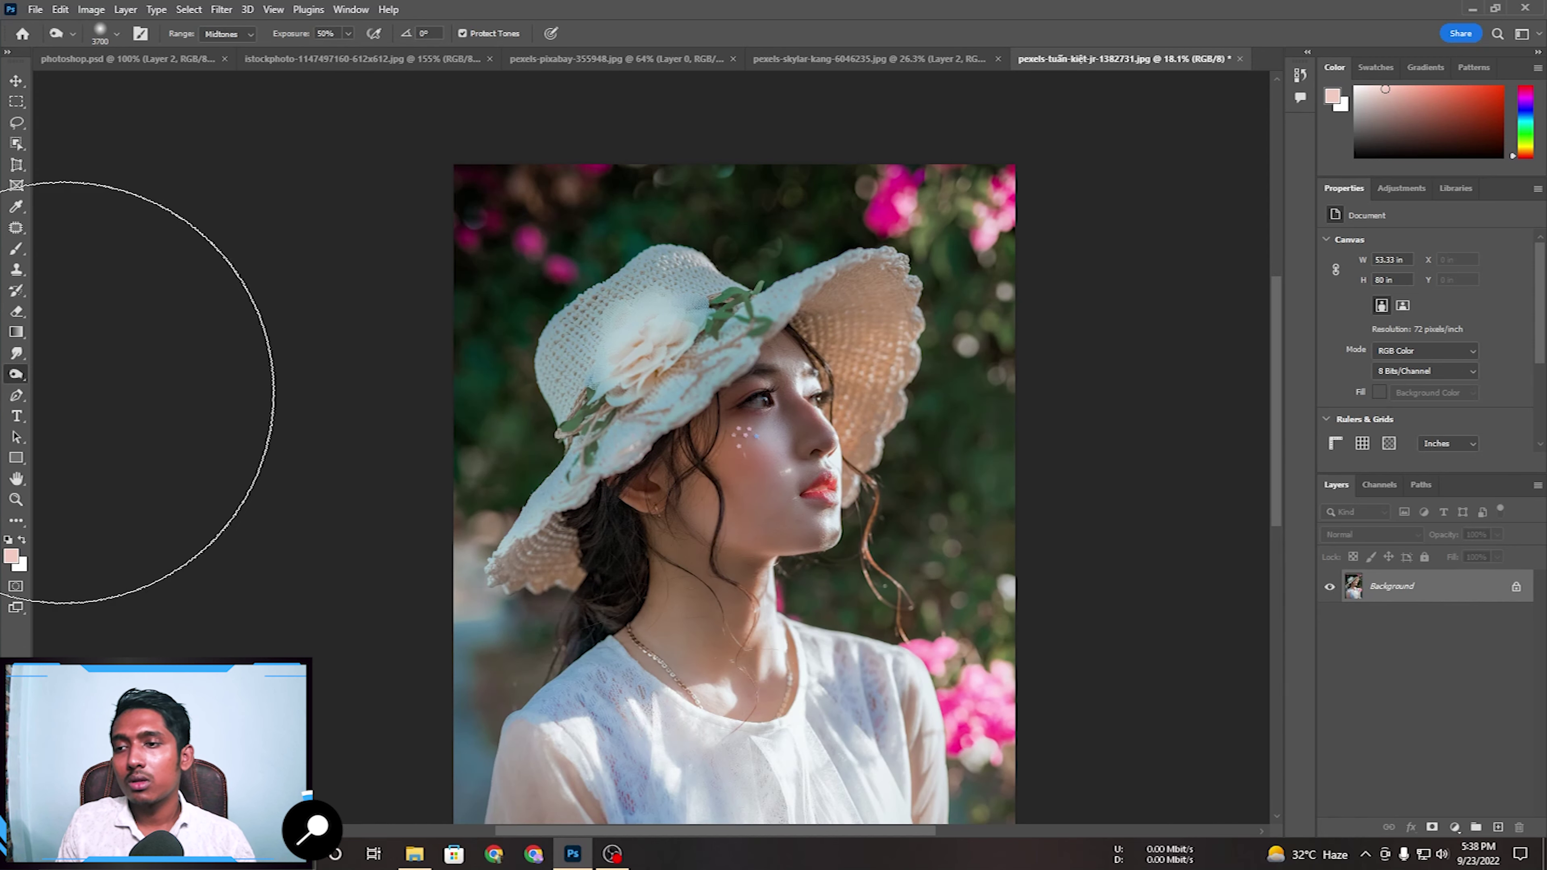
# Fit the portrait on screen and switch to the boot photo document.
pyautogui.press('z')
pyautogui.rightClick(720, 405)
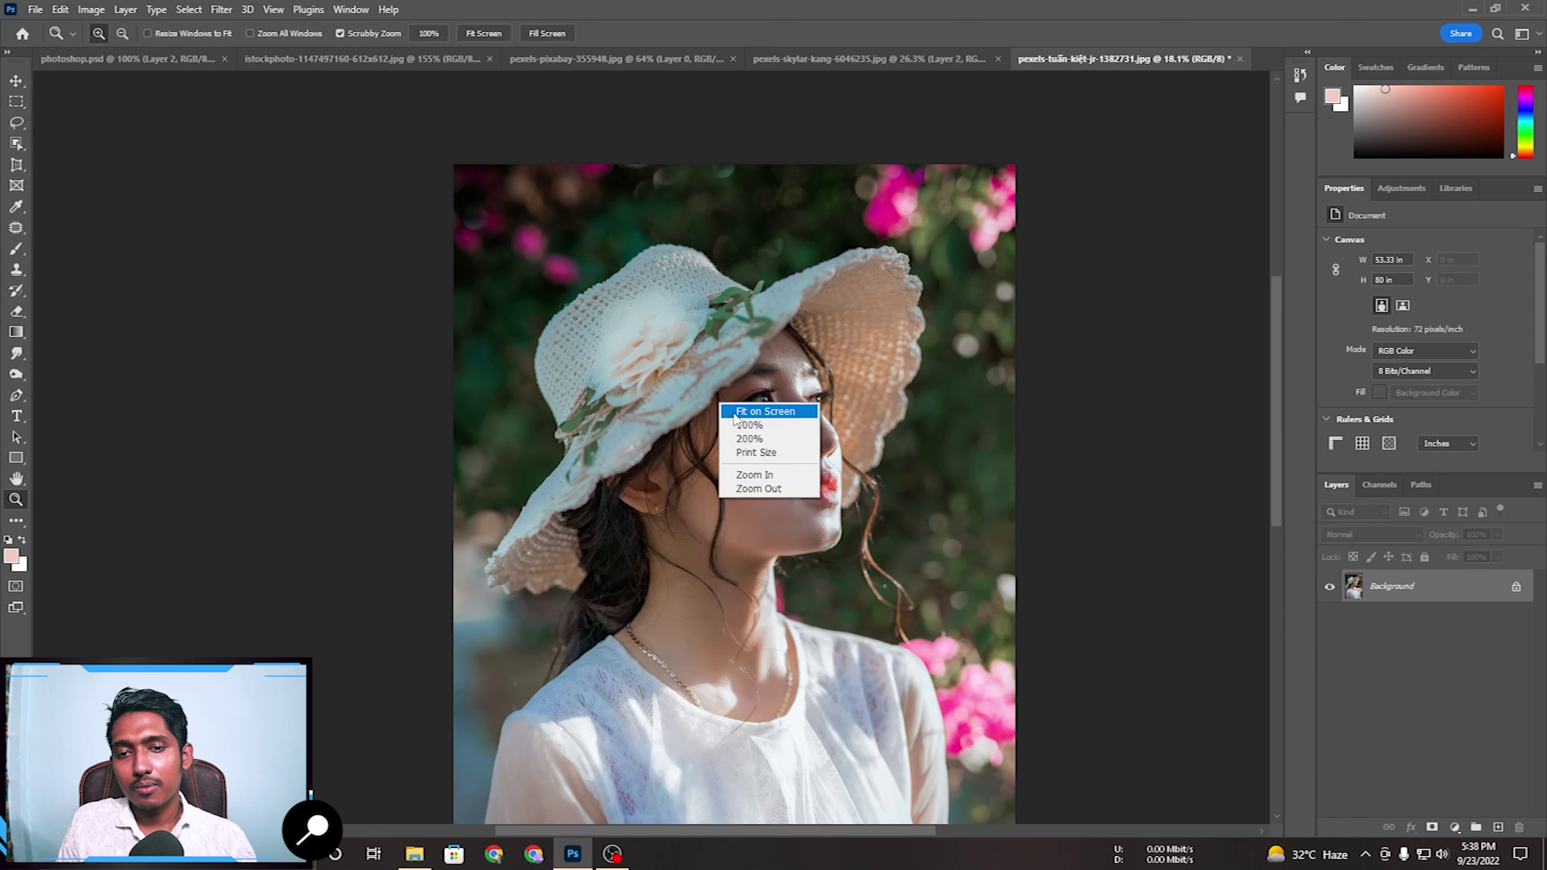
pyautogui.click(749, 412)
pyautogui.hotkey('ctrl', 'shift', 'Tab')
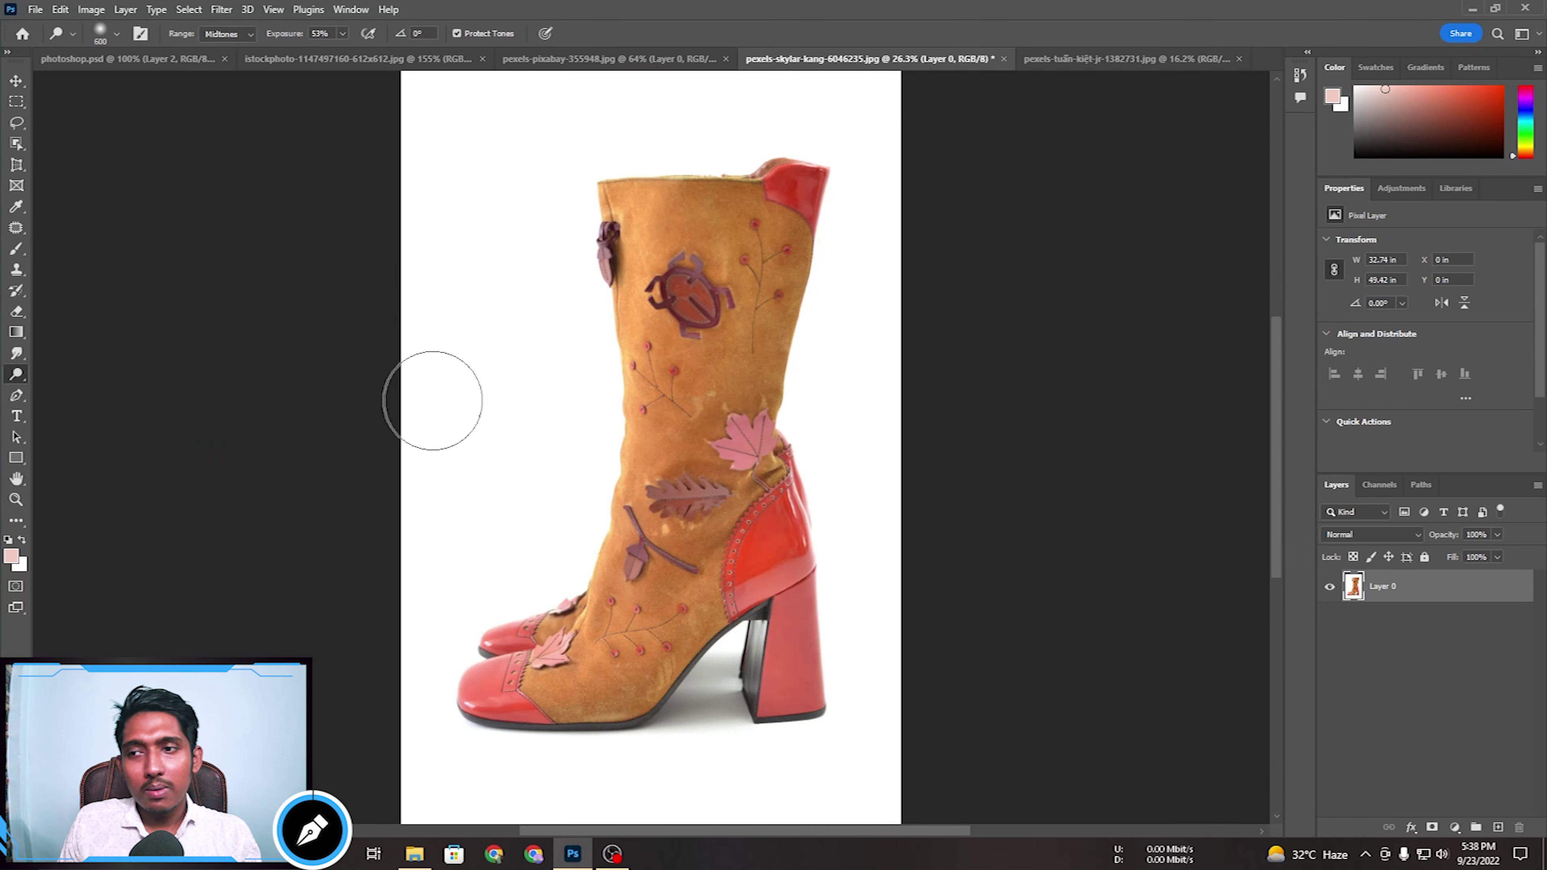
pyautogui.click(17, 398)
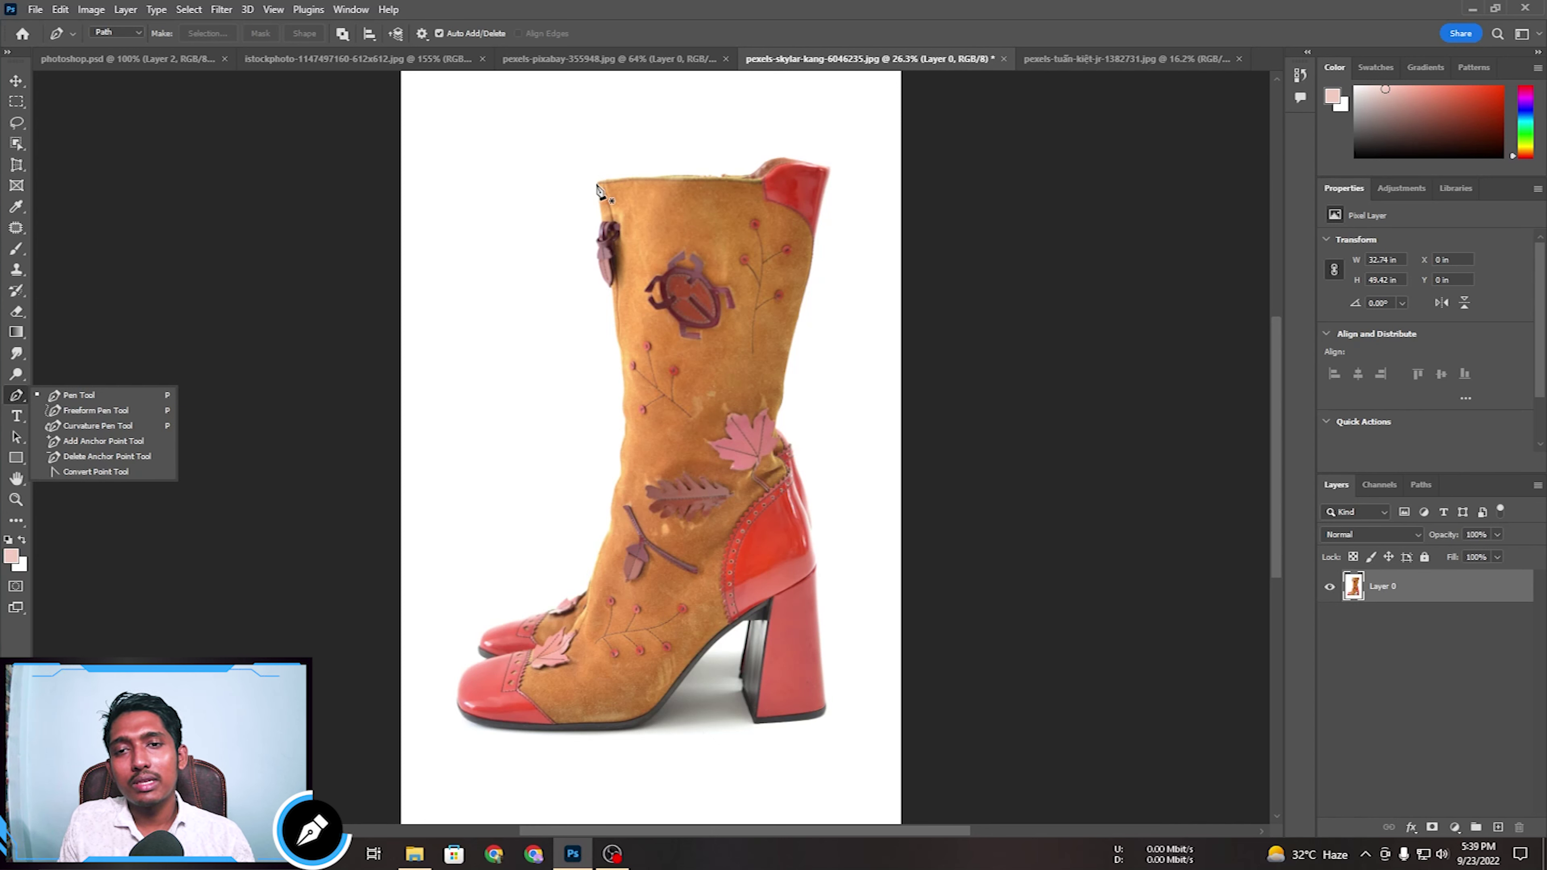
pyautogui.press('z')
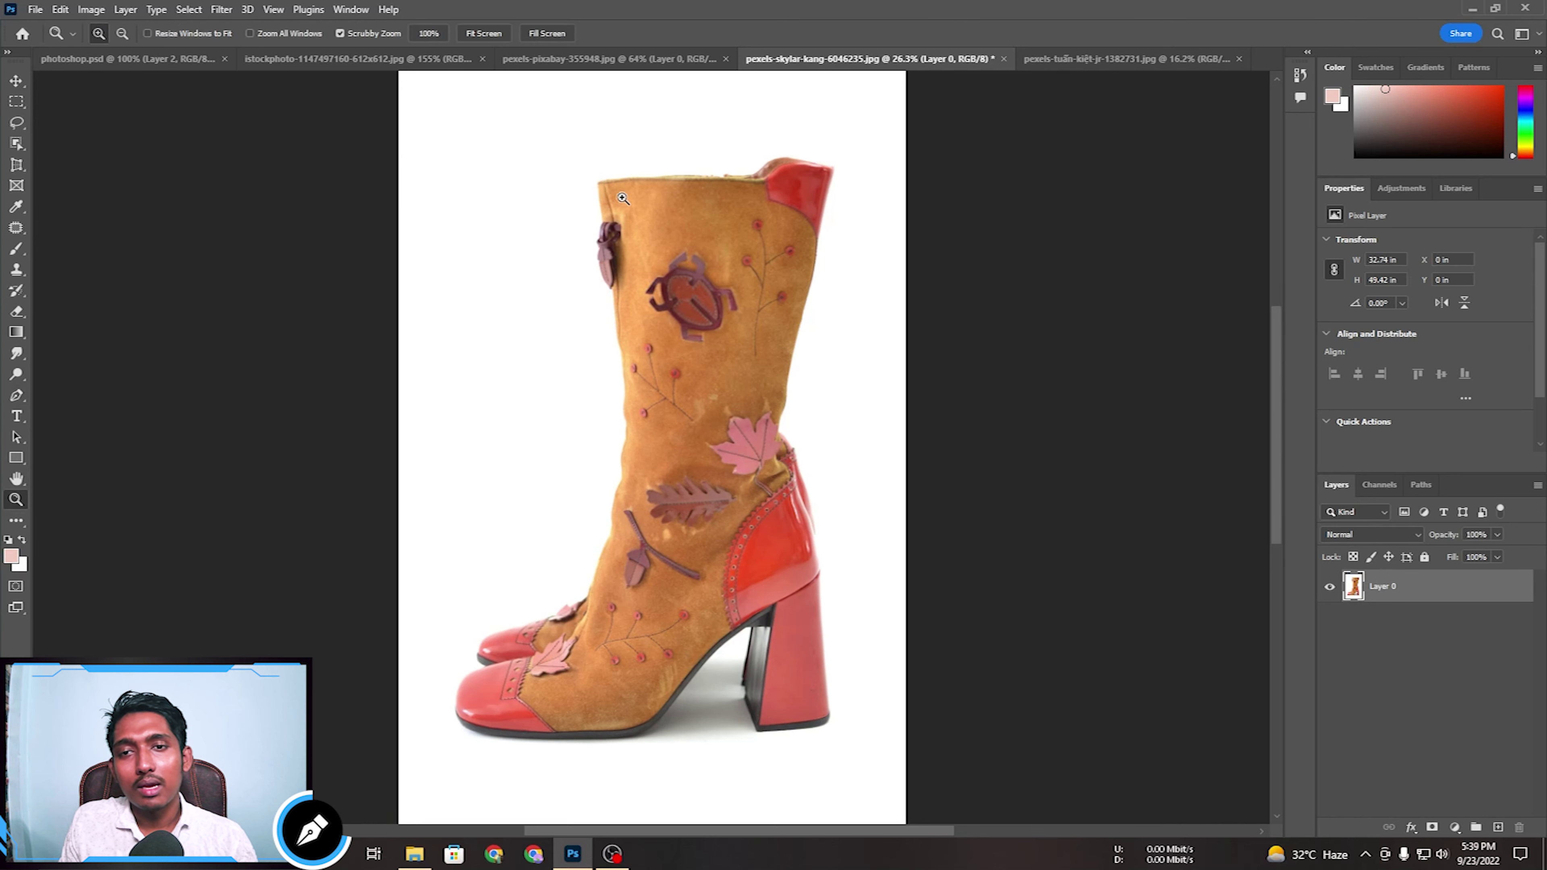
# Zoom in on the top of the boot and pan to show its upper shaft.
pyautogui.click(597, 189)
pyautogui.click(16, 395)
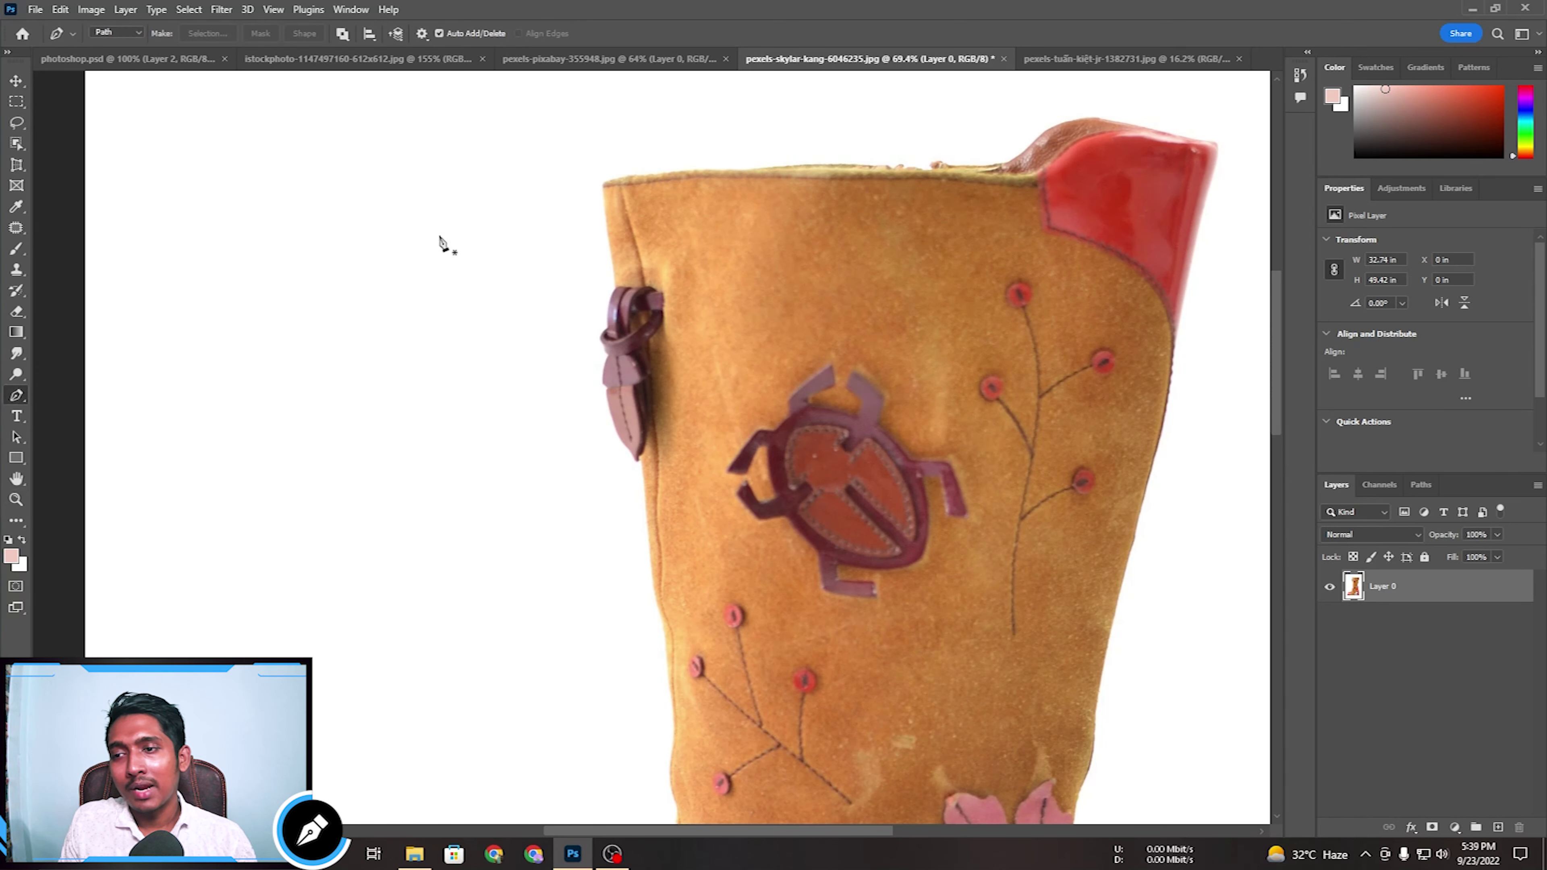
pyautogui.moveTo(634, 183); pyautogui.dragTo(584, 299)
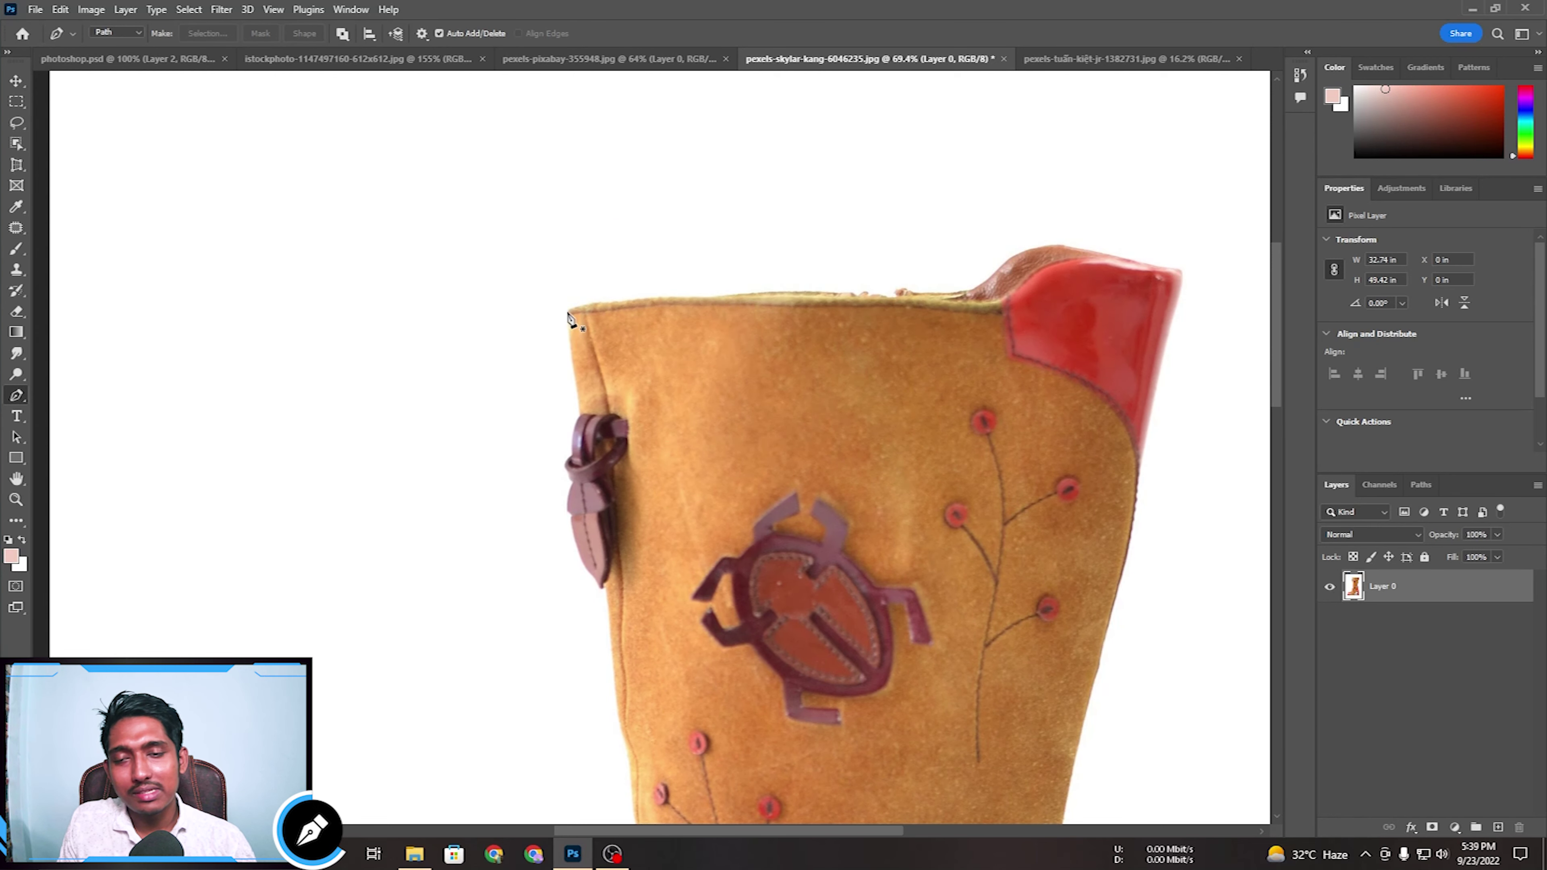
pyautogui.scroll(-10, 753, 421)
pyautogui.scroll(5, 883, 457)
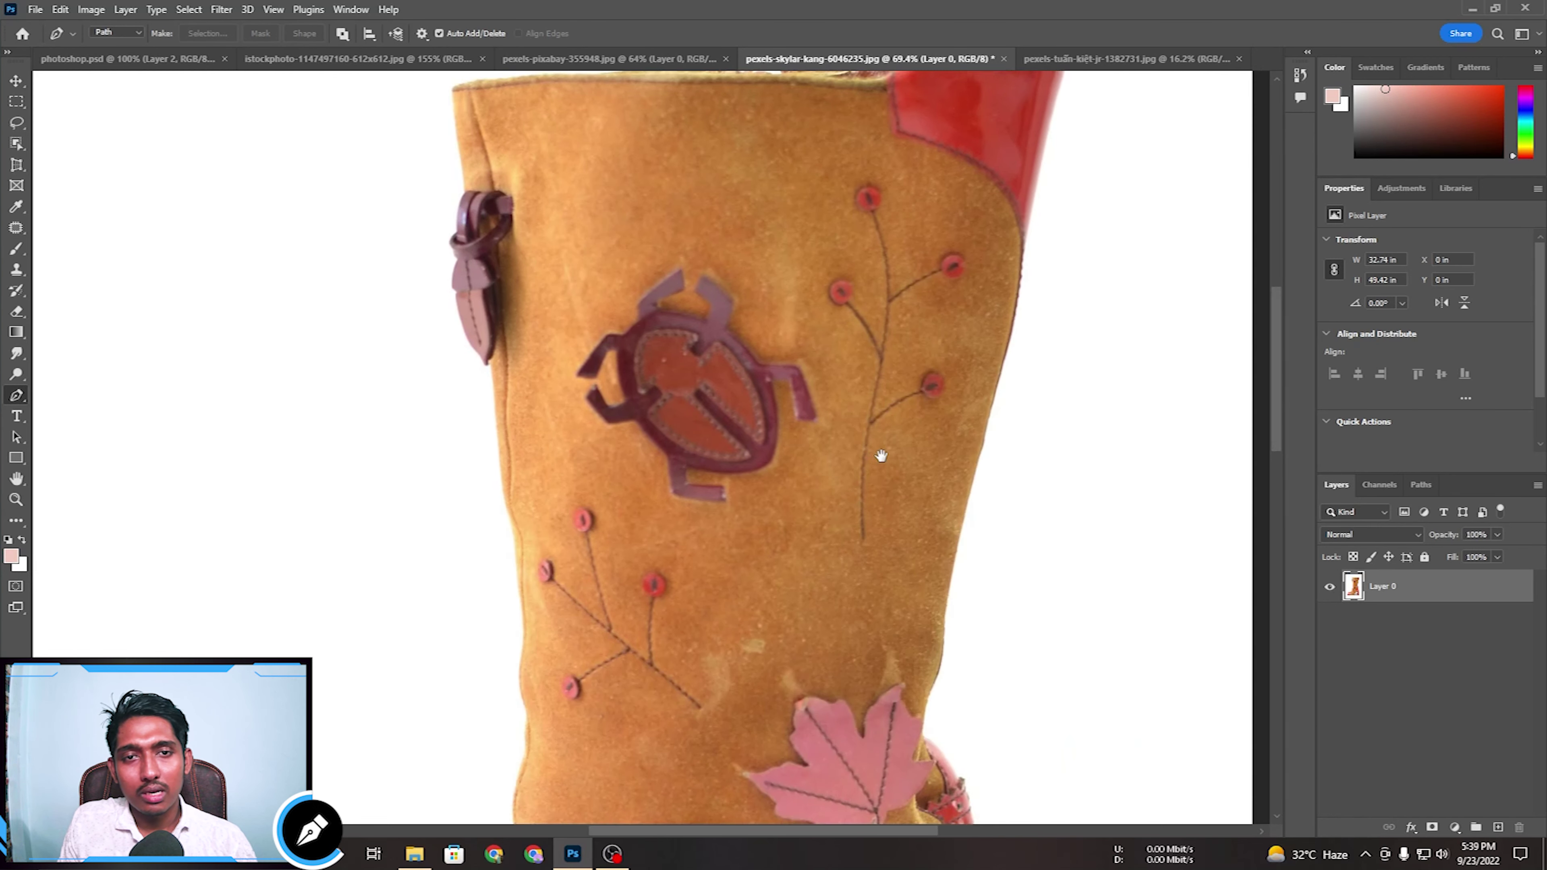
# Zoom in closely on the purple beetle appliqué, checking the whole boot in between.
pyautogui.press('z')
pyautogui.moveTo(760, 417)
pyautogui.mouseDown()
pyautogui.moveTo(753, 438)
pyautogui.moveTo(769, 439)
pyautogui.mouseUp()
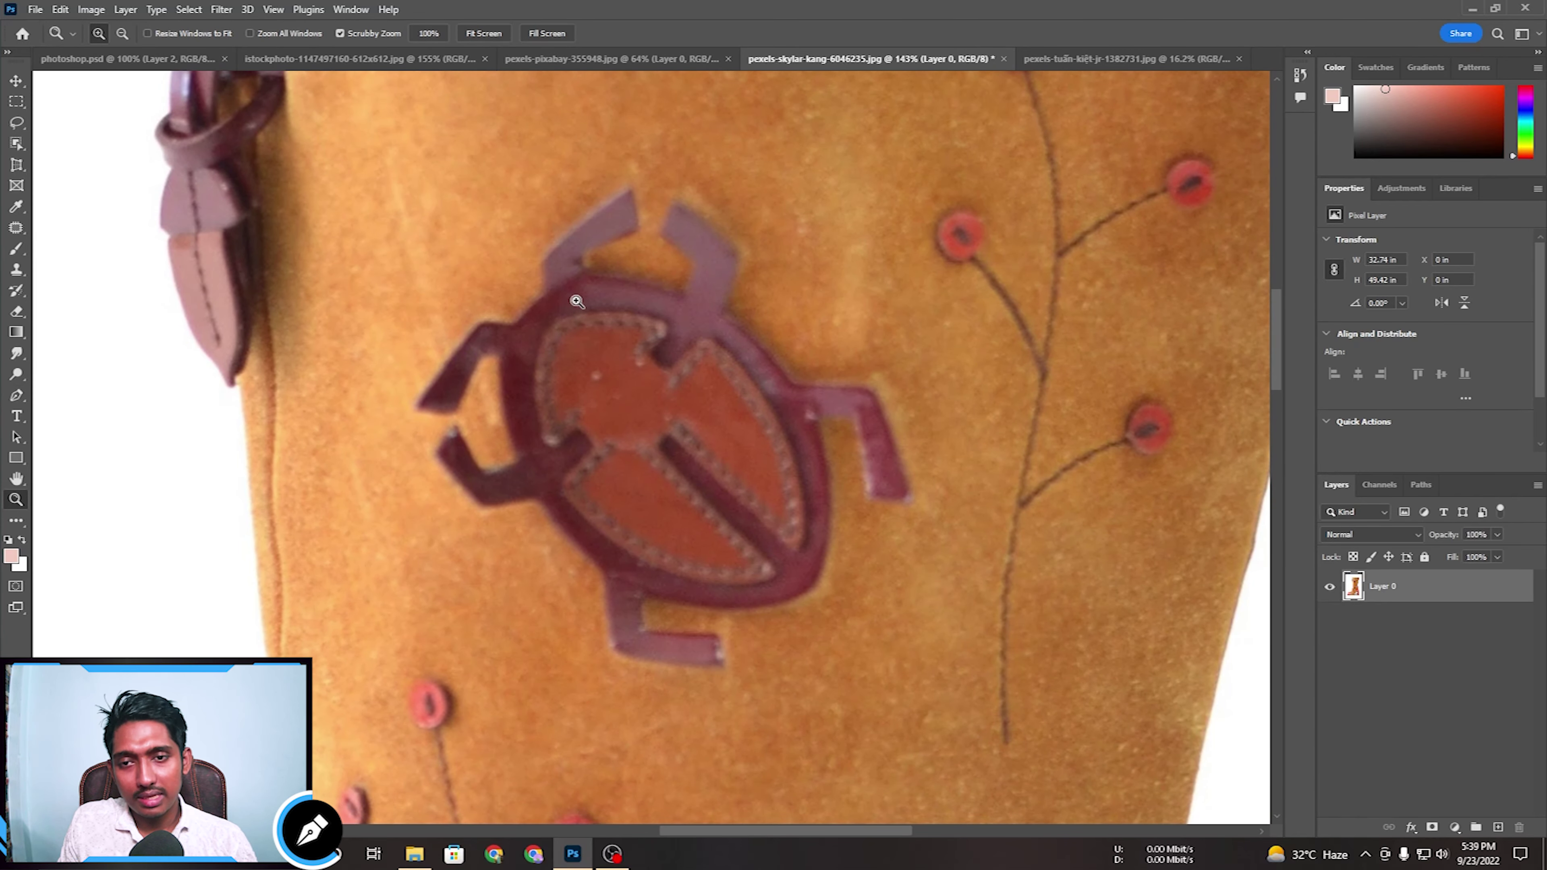
pyautogui.hotkey('ctrl', '0')
pyautogui.moveTo(676, 451); pyautogui.dragTo(719, 442)
pyautogui.hotkey('ctrl', '0')
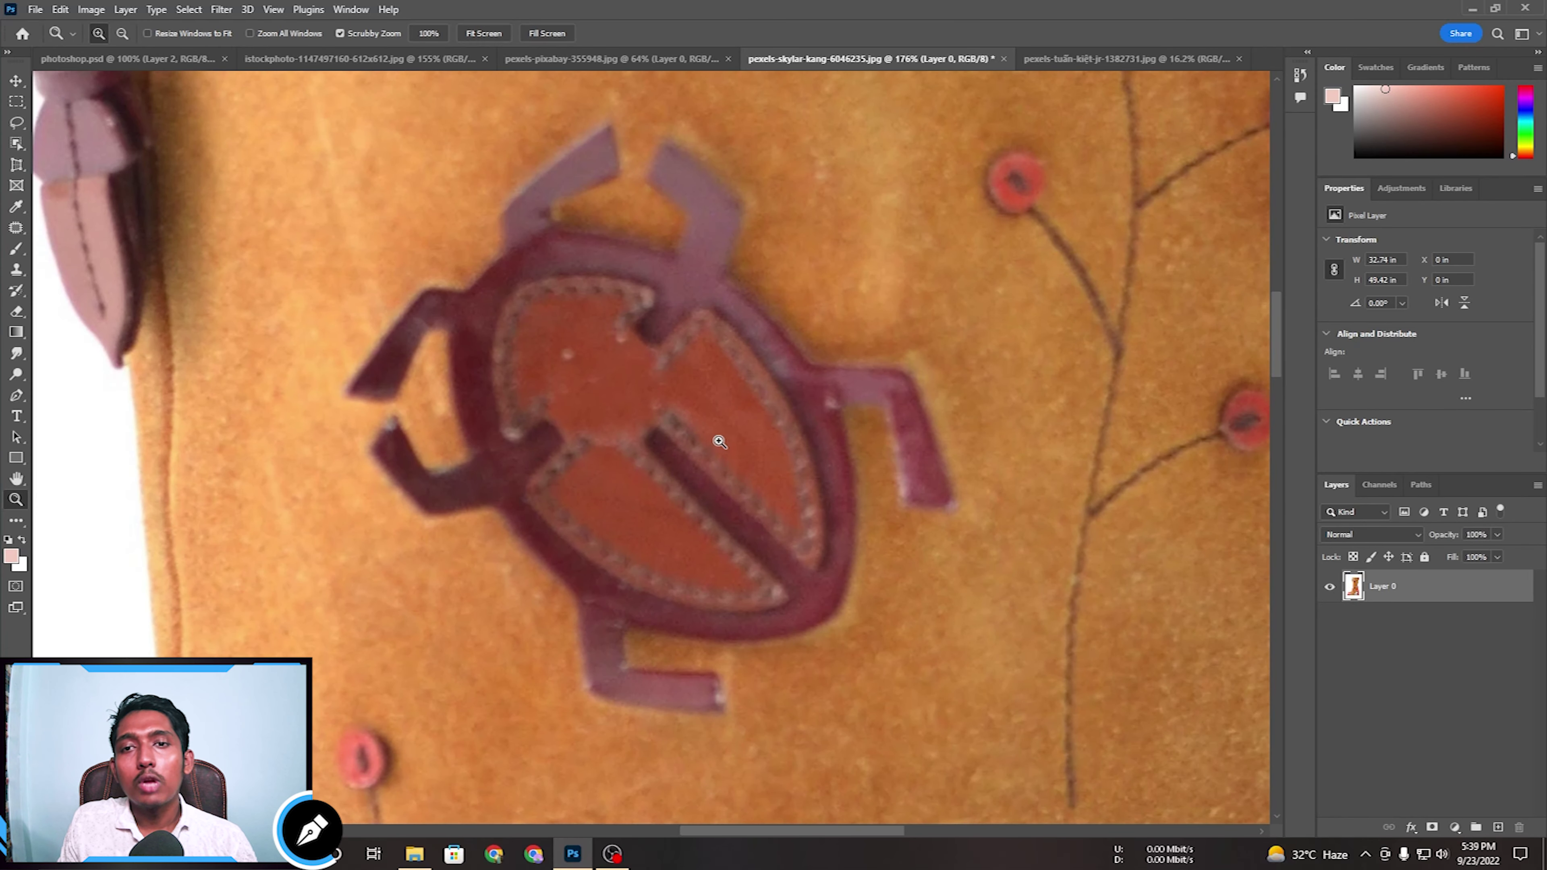
pyautogui.click(16, 122)
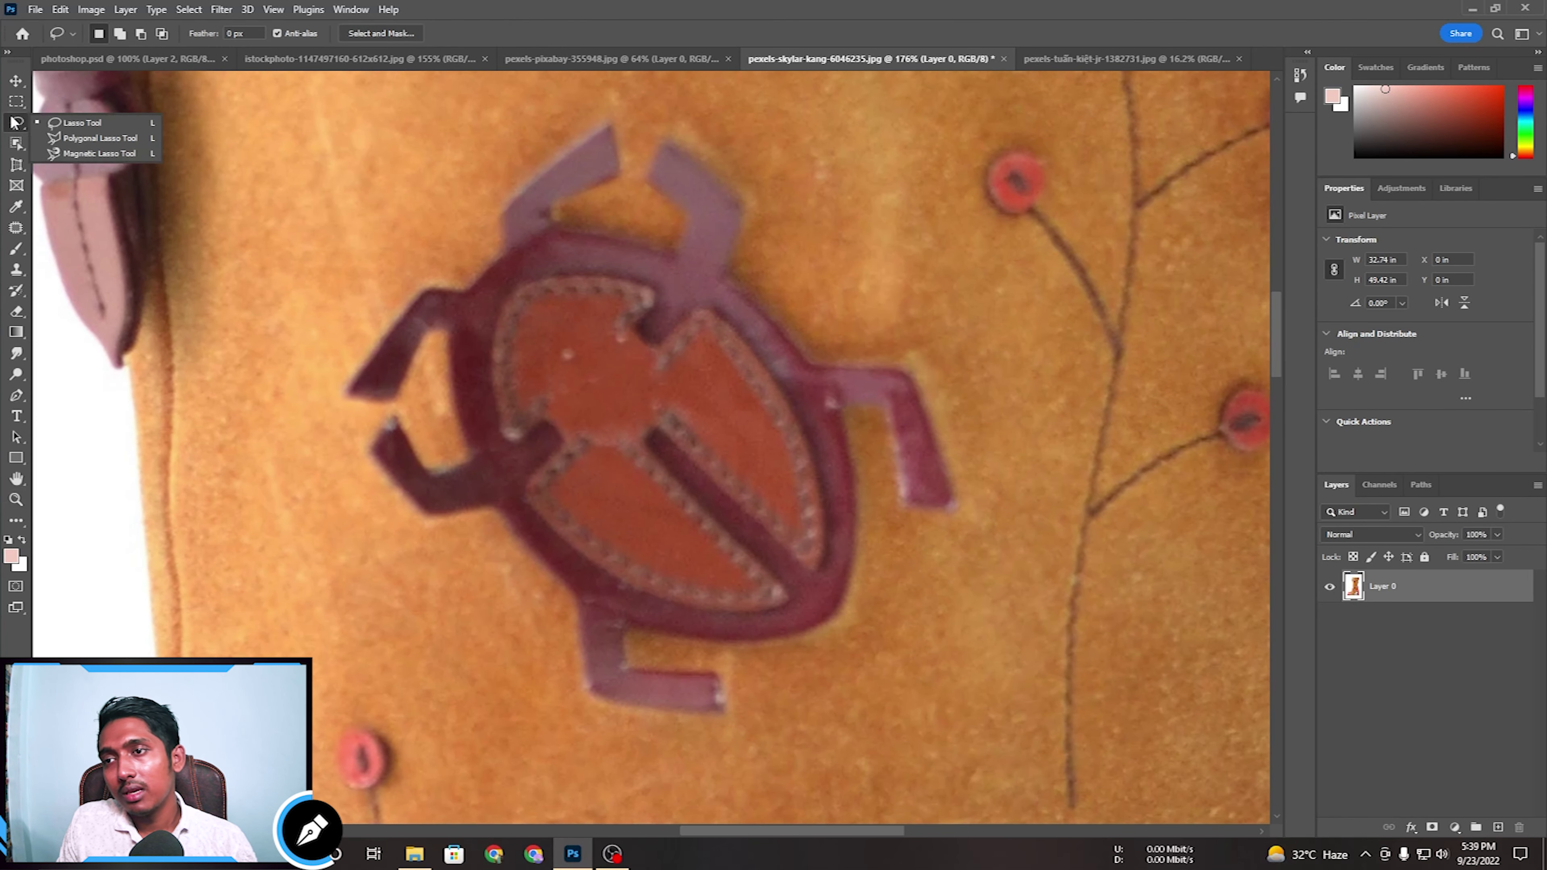
pyautogui.click(17, 105)
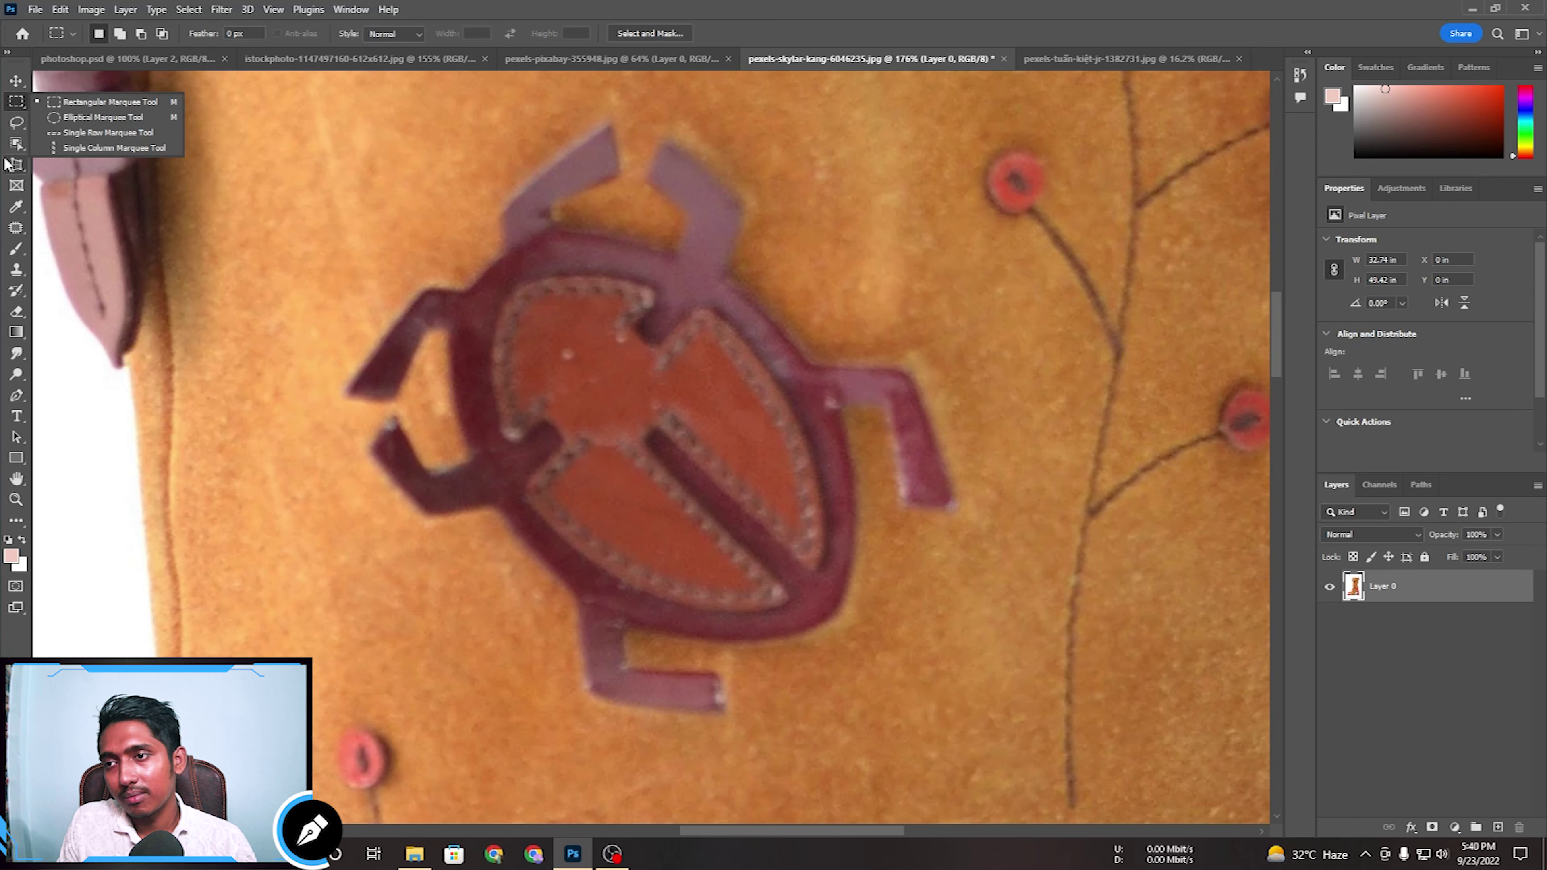
pyautogui.click(17, 143)
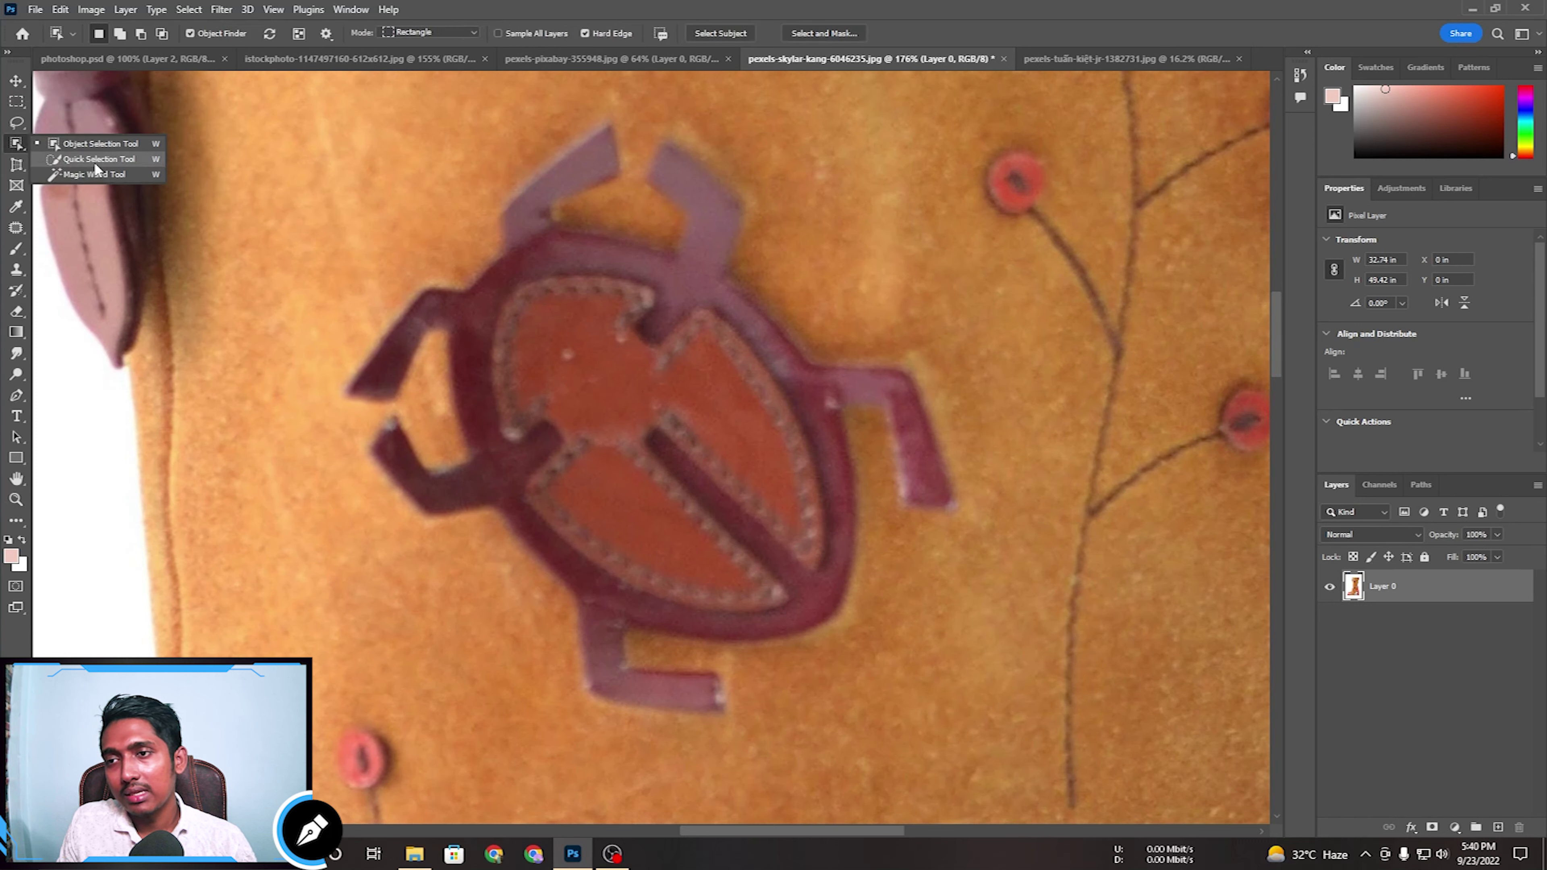
pyautogui.click(95, 162)
pyautogui.moveTo(556, 353)
pyautogui.mouseDown()
pyautogui.moveTo(501, 345)
pyautogui.moveTo(628, 464)
pyautogui.moveTo(607, 356)
pyautogui.moveTo(570, 321)
pyautogui.moveTo(558, 232)
pyautogui.moveTo(683, 263)
pyautogui.moveTo(839, 449)
pyautogui.moveTo(863, 536)
pyautogui.moveTo(594, 587)
pyautogui.moveTo(633, 632)
pyautogui.mouseUp()
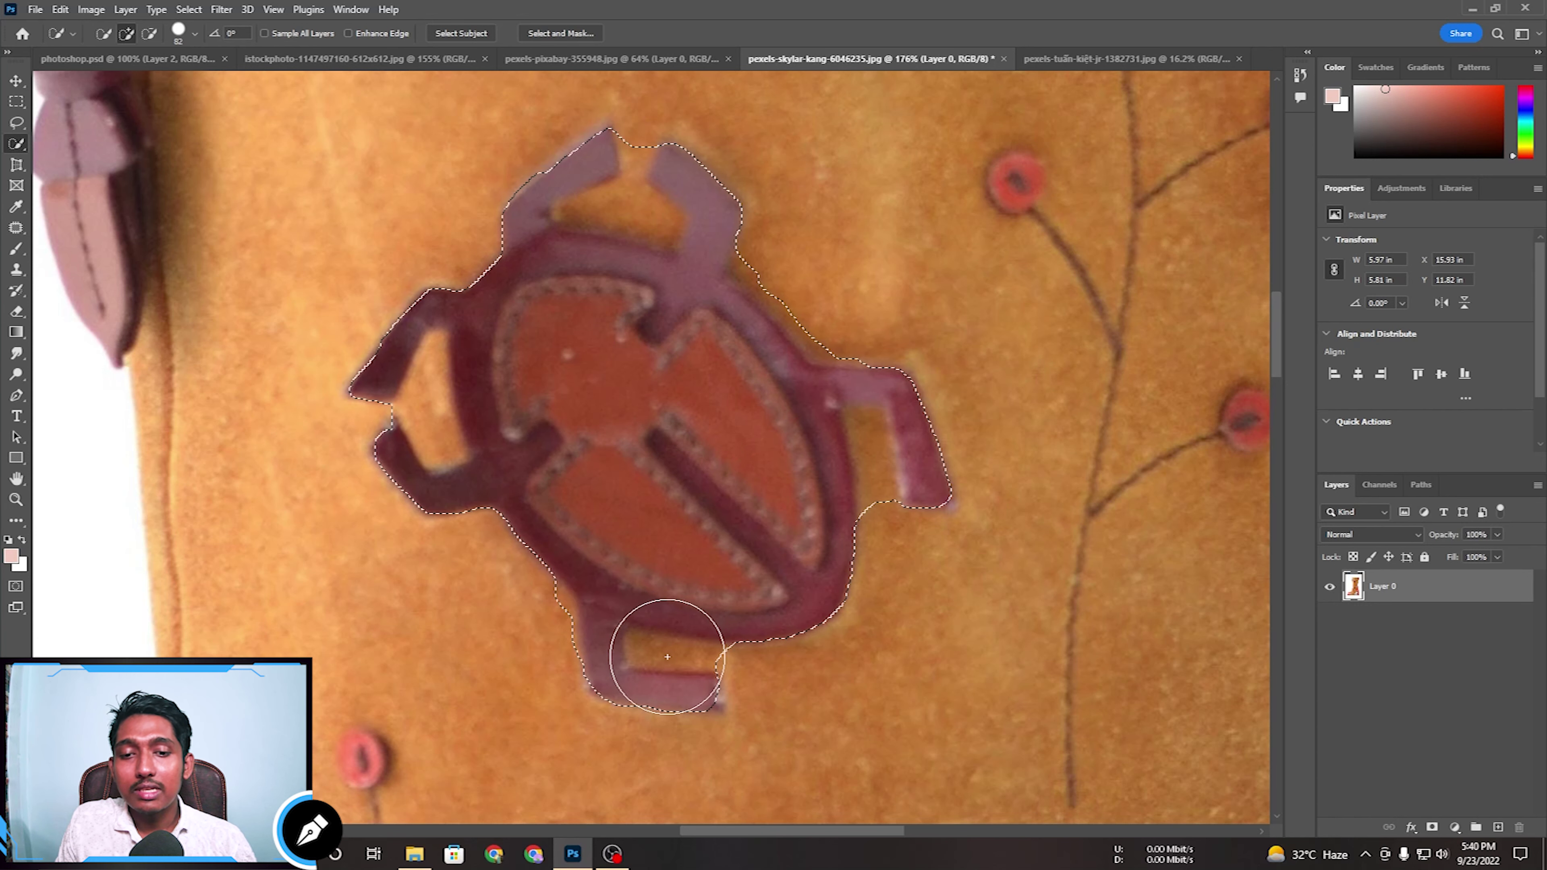
pyautogui.rightClick(566, 374)
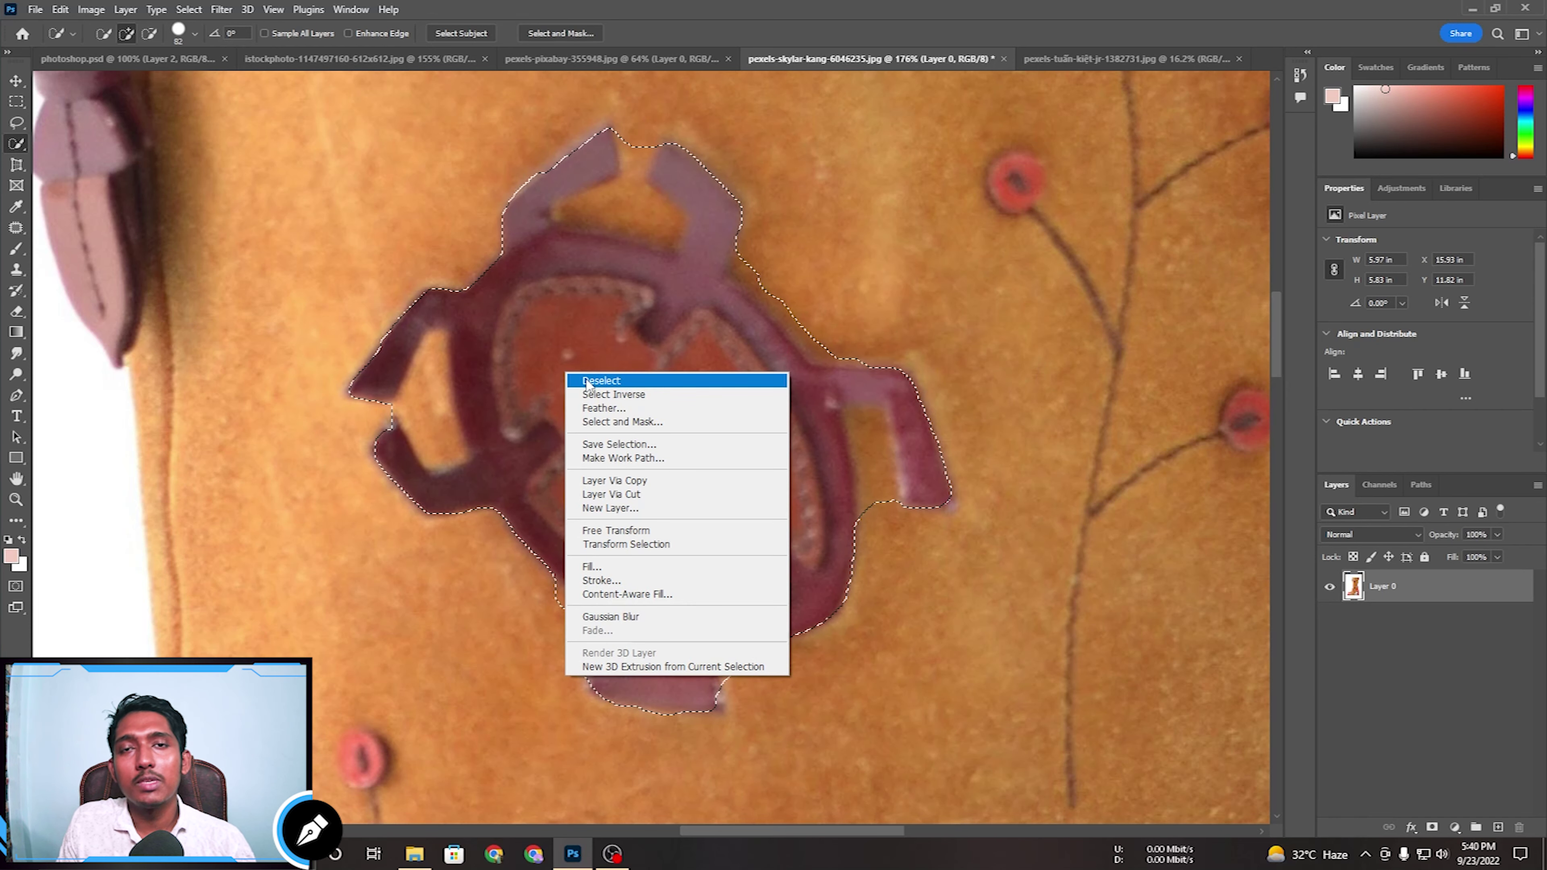
pyautogui.click(588, 381)
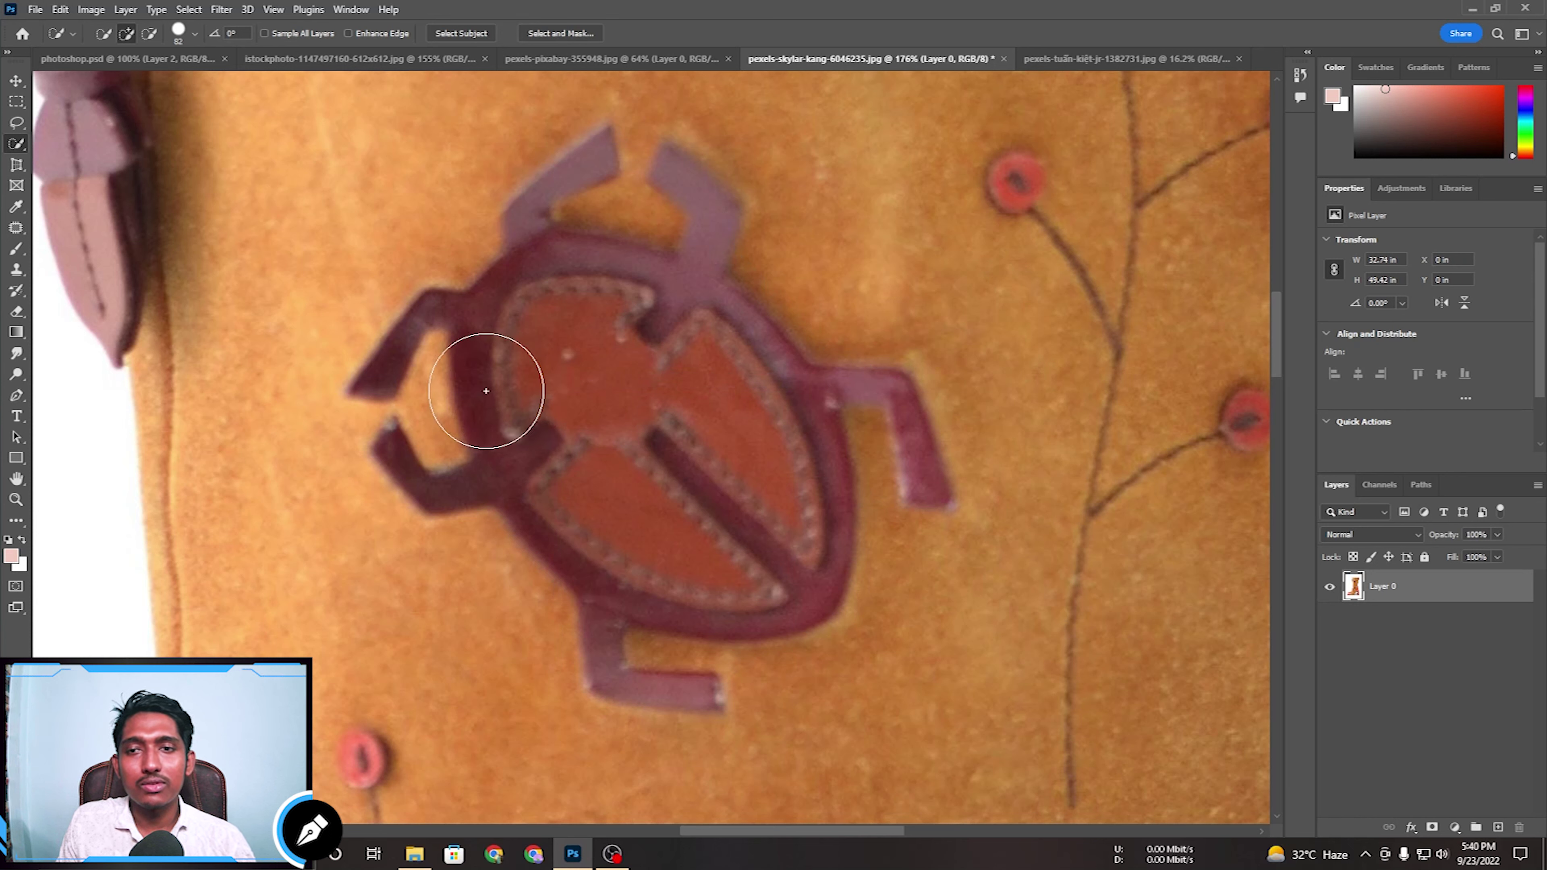
# With the Pen tool, place anchors from the beetle's left leg tip up around the antennae.
pyautogui.click(17, 396)
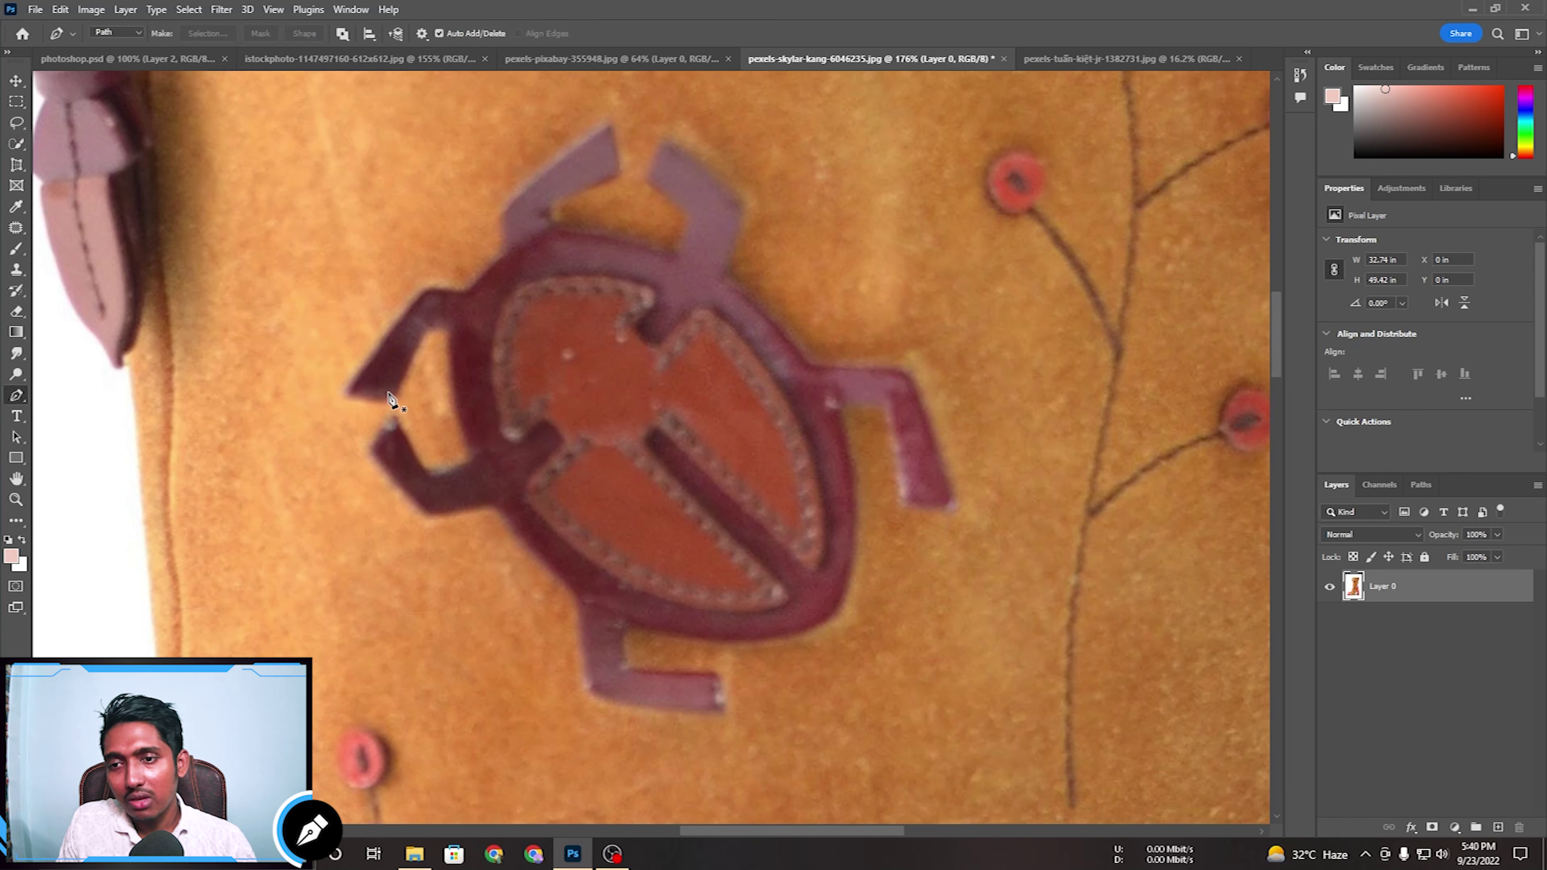
pyautogui.click(346, 392)
pyautogui.click(423, 288)
pyautogui.click(467, 289)
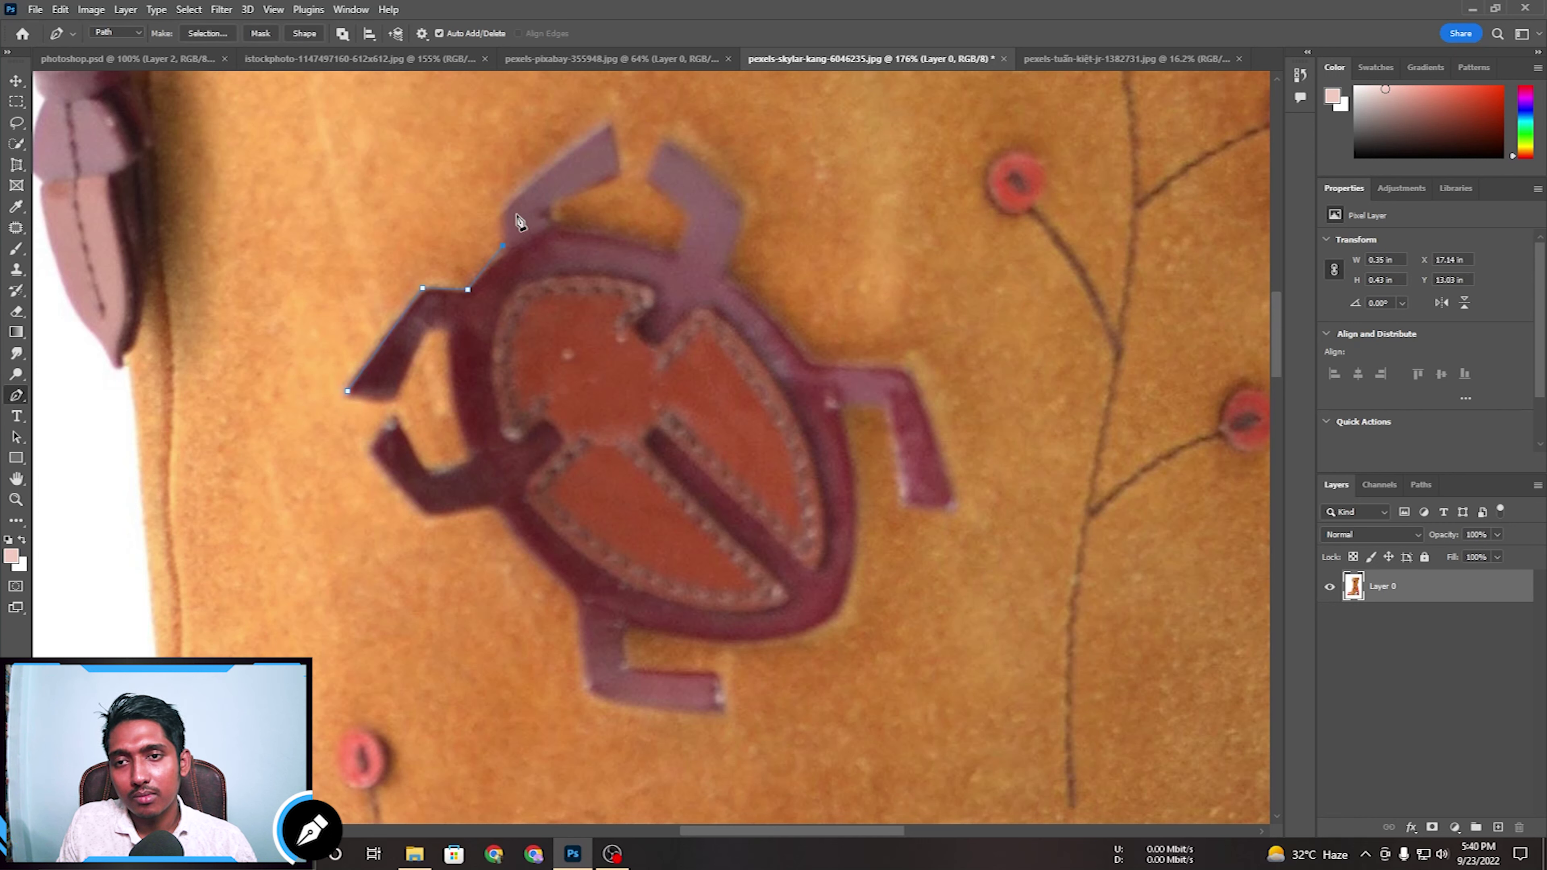
pyautogui.click(499, 213)
pyautogui.click(610, 121)
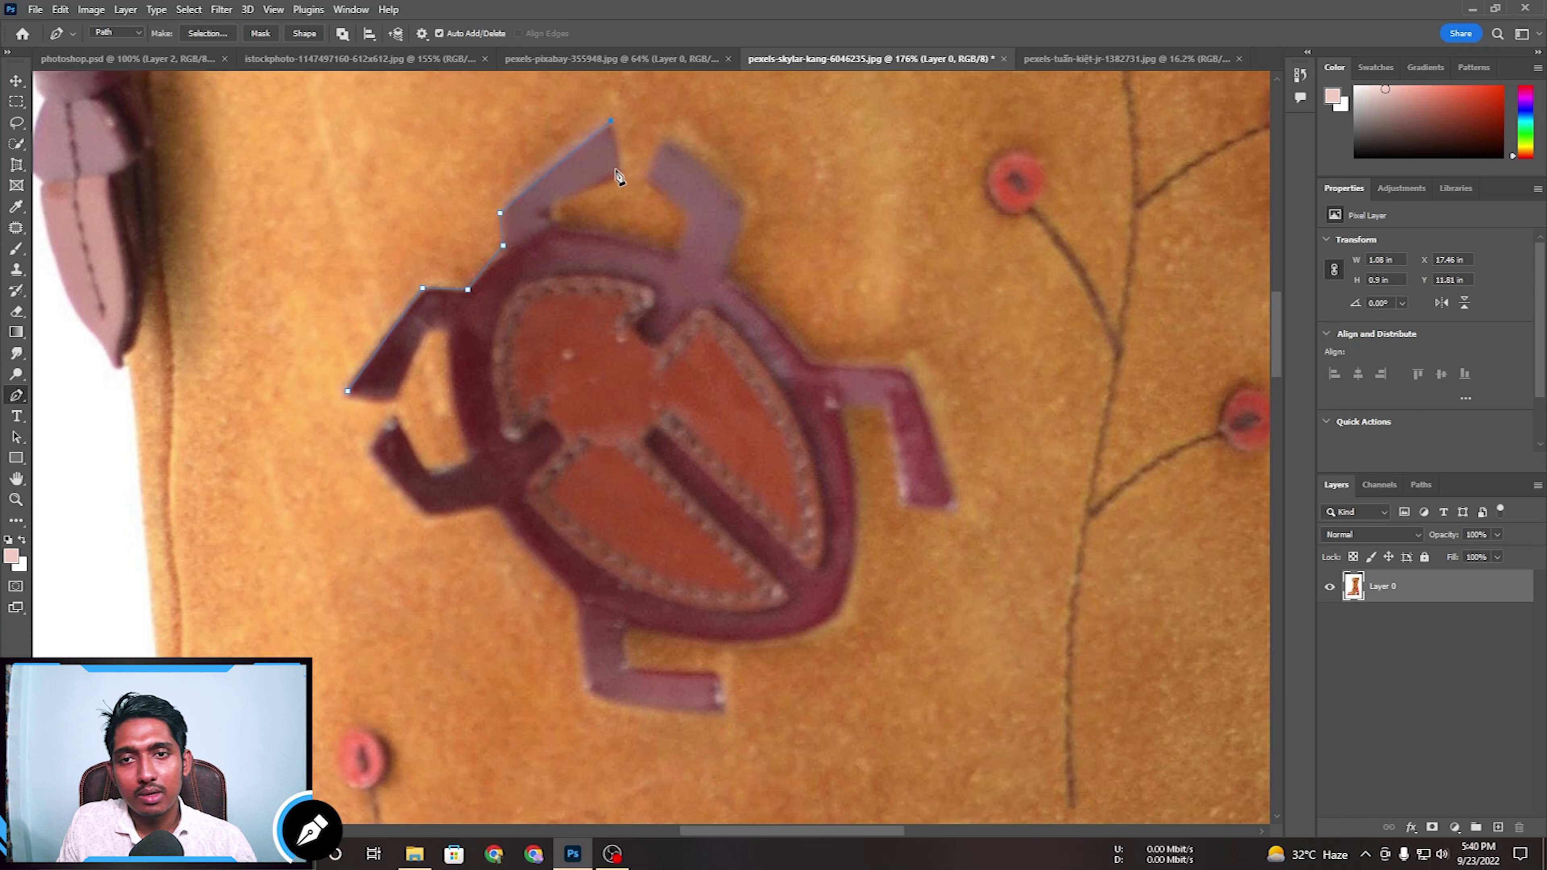
pyautogui.click(552, 199)
pyautogui.click(551, 220)
pyautogui.click(556, 226)
pyautogui.click(665, 247)
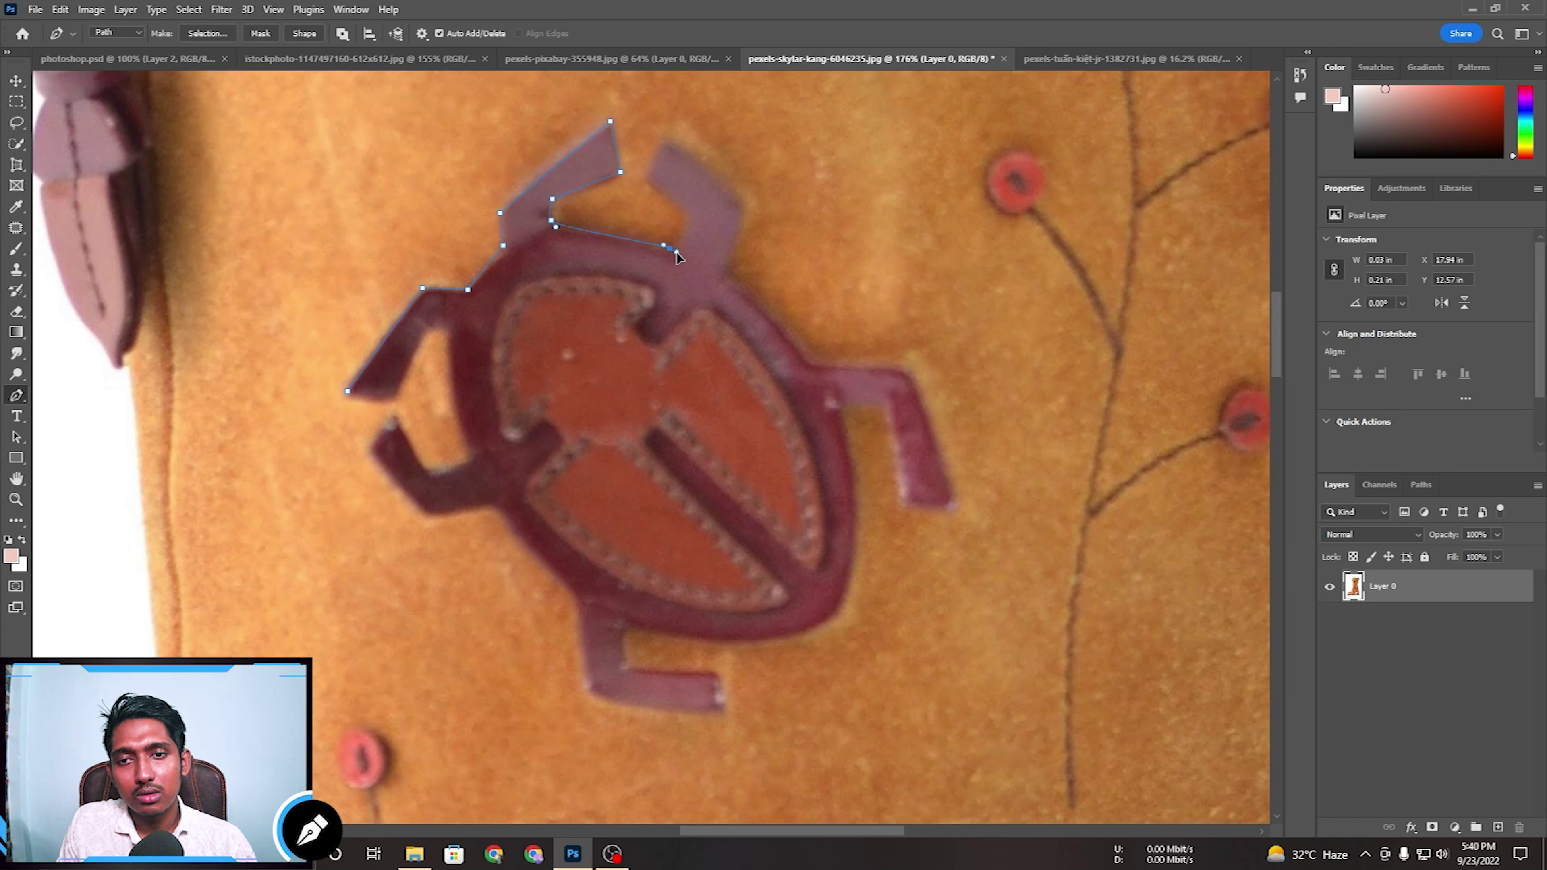
pyautogui.moveTo(664, 241); pyautogui.dragTo(655, 236)
# Continue the path along the right antenna, the body edge and the right legs.
pyautogui.click(688, 222)
pyautogui.click(646, 178)
pyautogui.click(661, 139)
pyautogui.click(742, 194)
pyautogui.click(728, 272)
pyautogui.moveTo(815, 360); pyautogui.dragTo(817, 372)
pyautogui.click(908, 372)
pyautogui.click(952, 498)
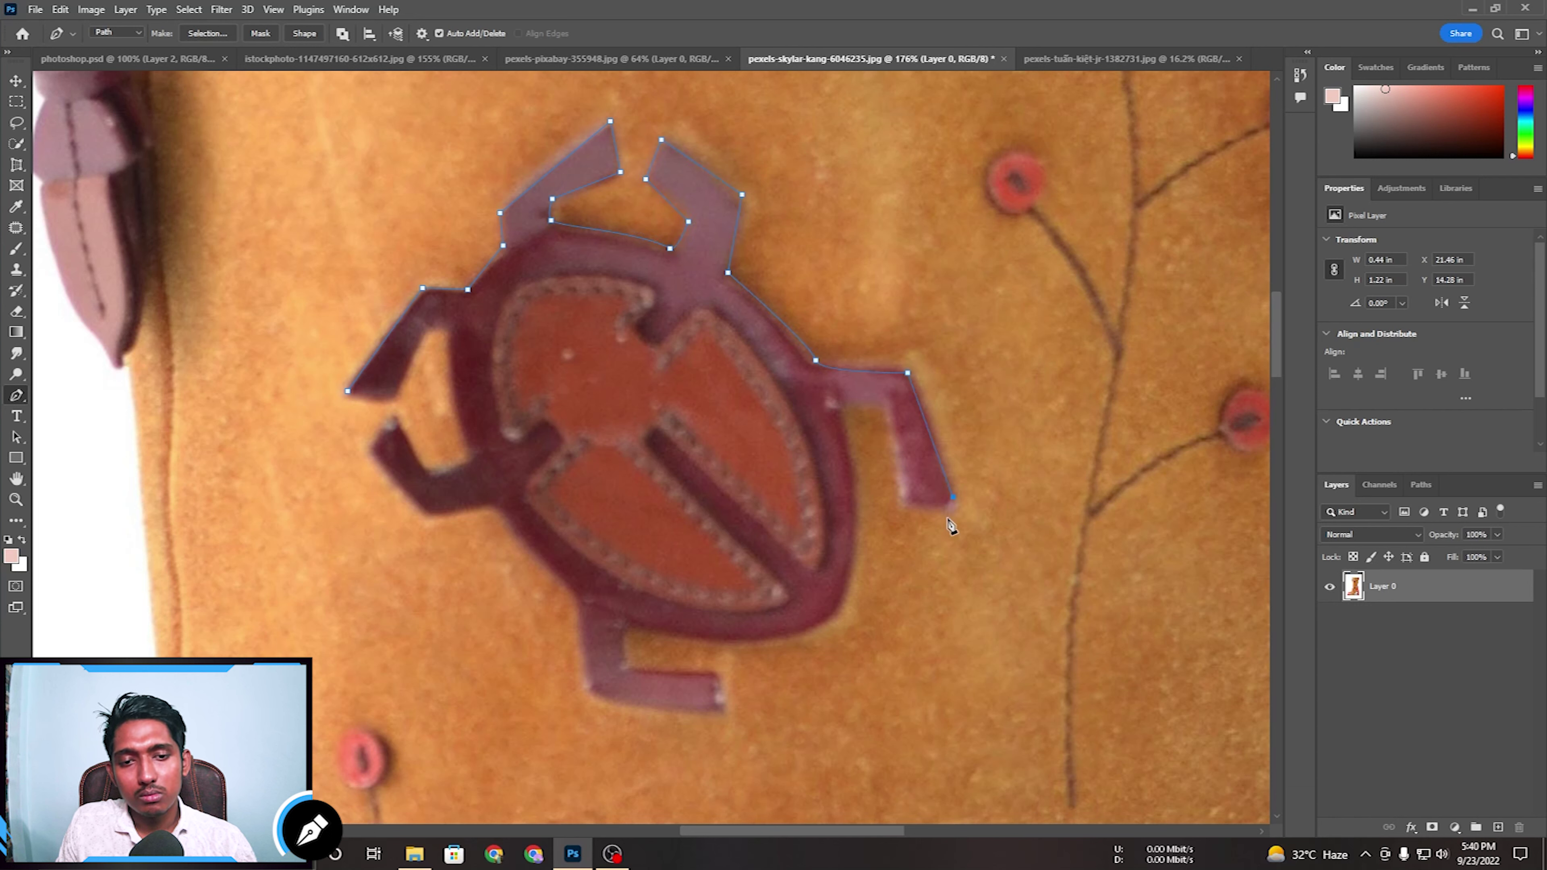
# Trace the bottom and left legs, close the path at its start, and nudge it into place.
pyautogui.click(369, 452)
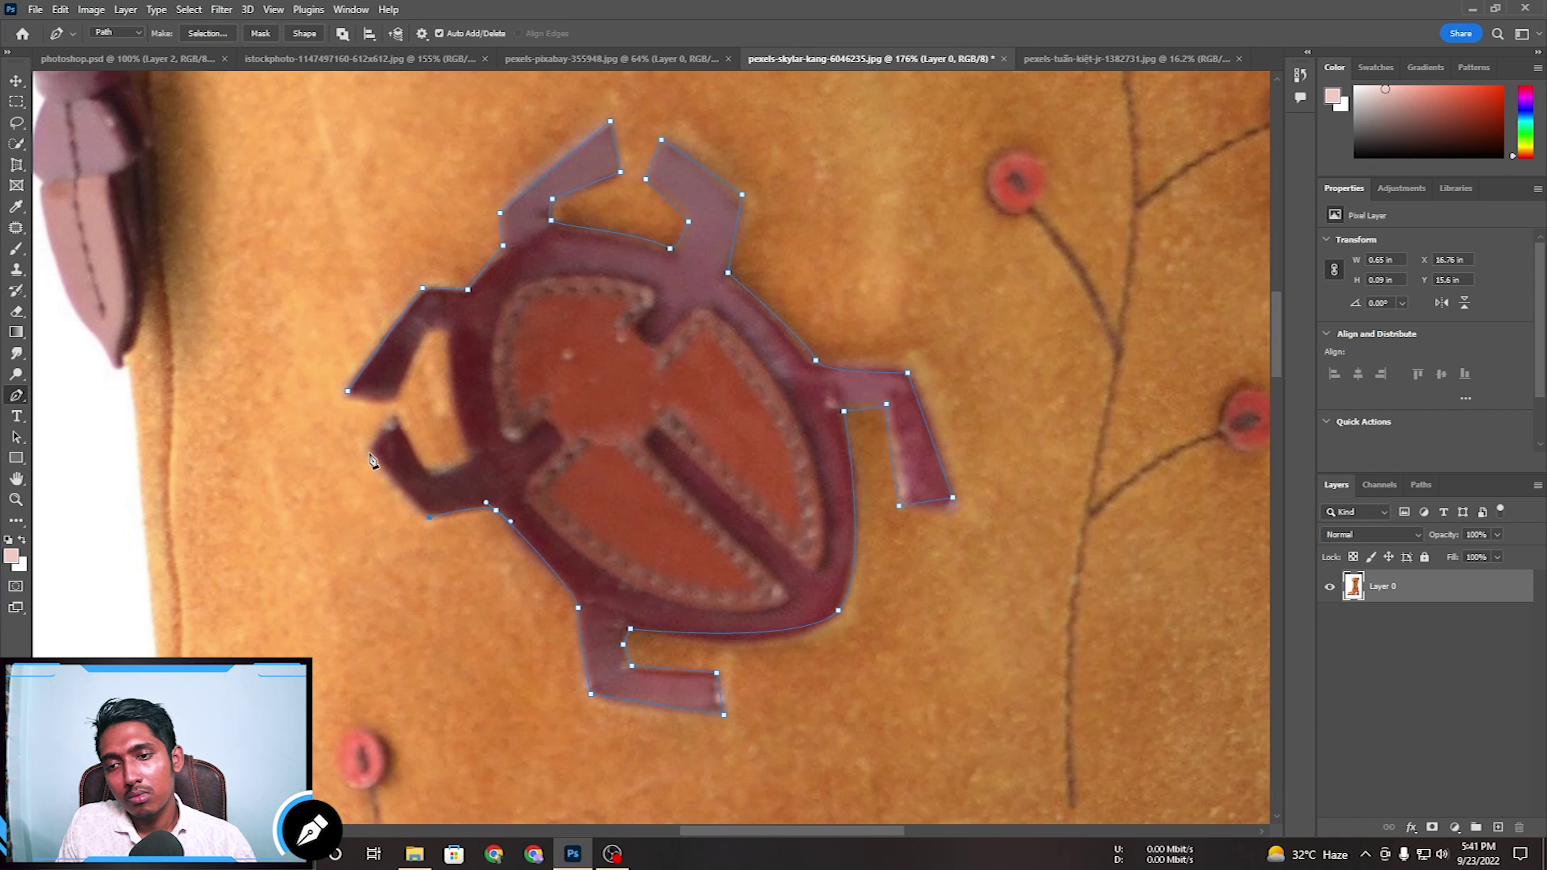
pyautogui.click(391, 416)
pyautogui.click(433, 467)
pyautogui.click(467, 456)
pyautogui.click(450, 334)
pyautogui.click(432, 331)
pyautogui.click(397, 398)
pyautogui.click(346, 395)
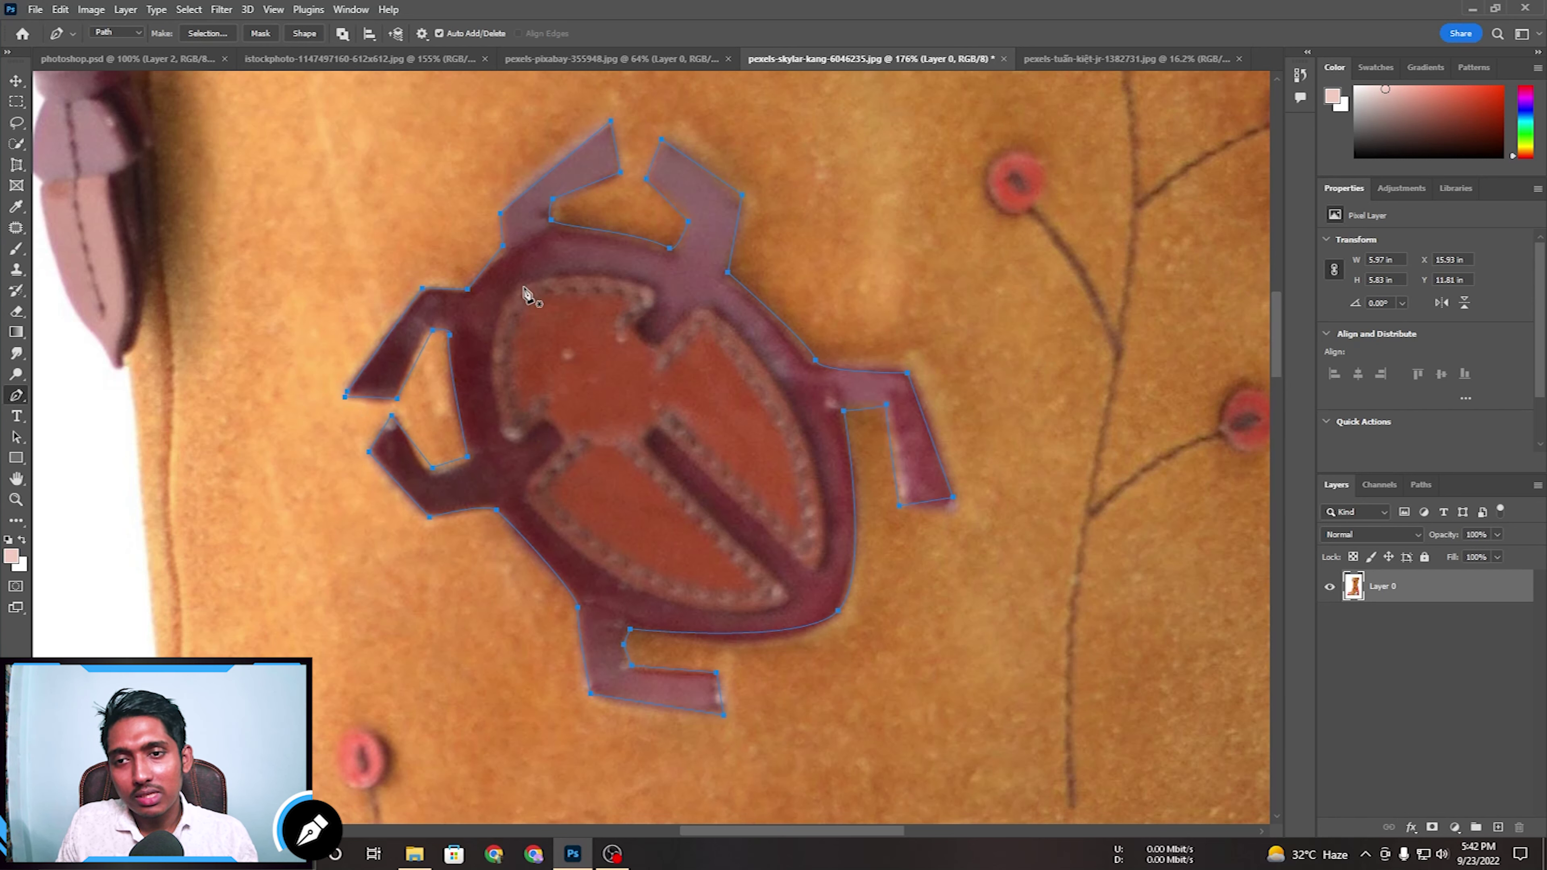
pyautogui.moveTo(505, 256); pyautogui.dragTo(503, 258)
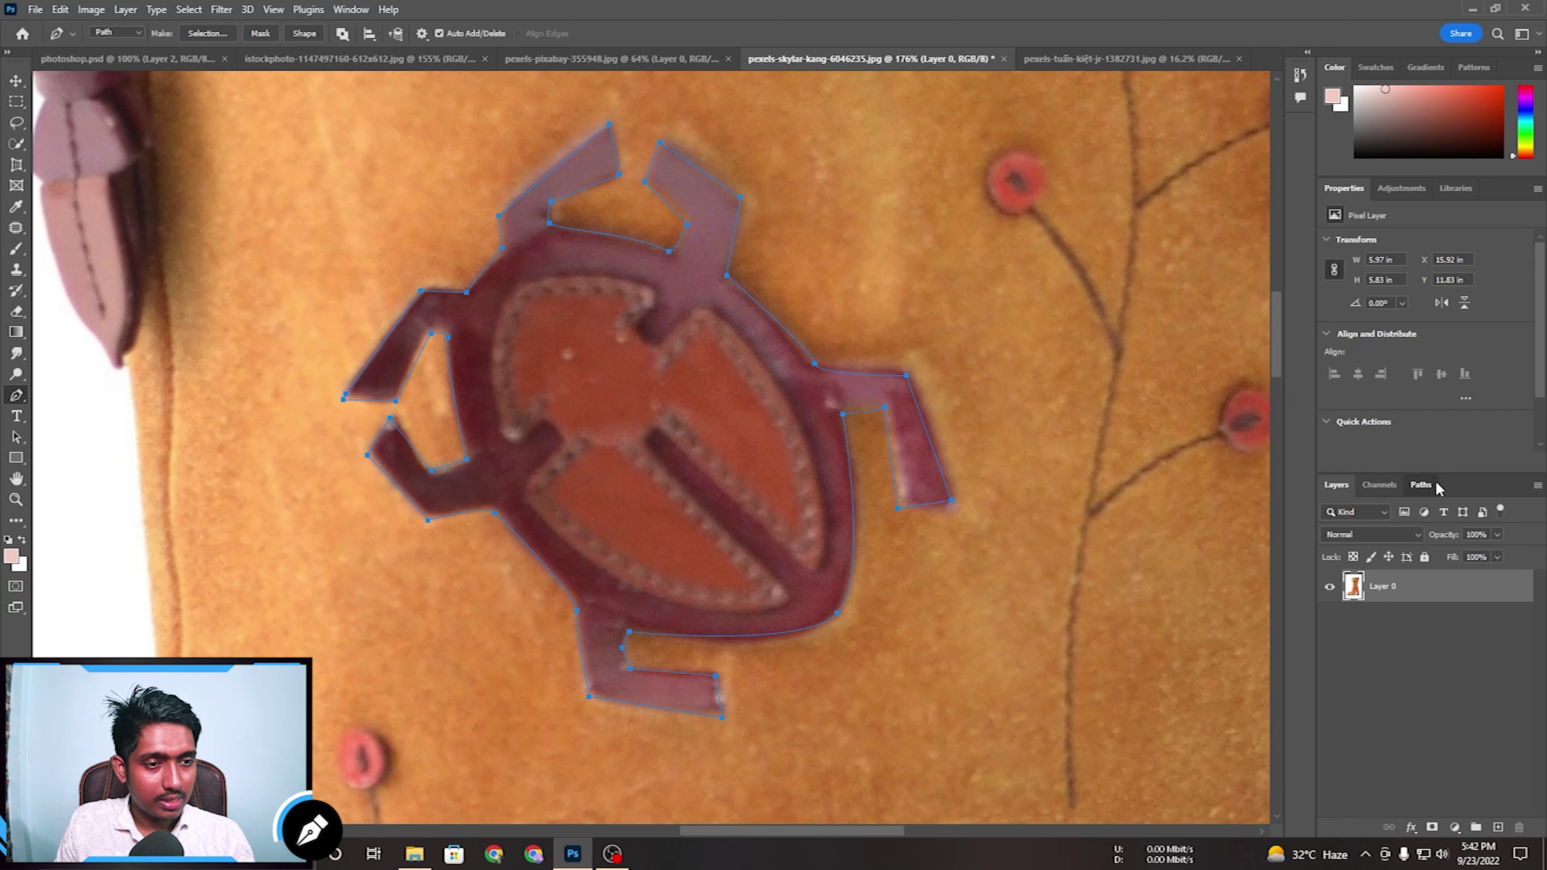
# Check the Work Path in the Paths panel, then add a new empty layer above Layer 0.
pyautogui.click(1421, 485)
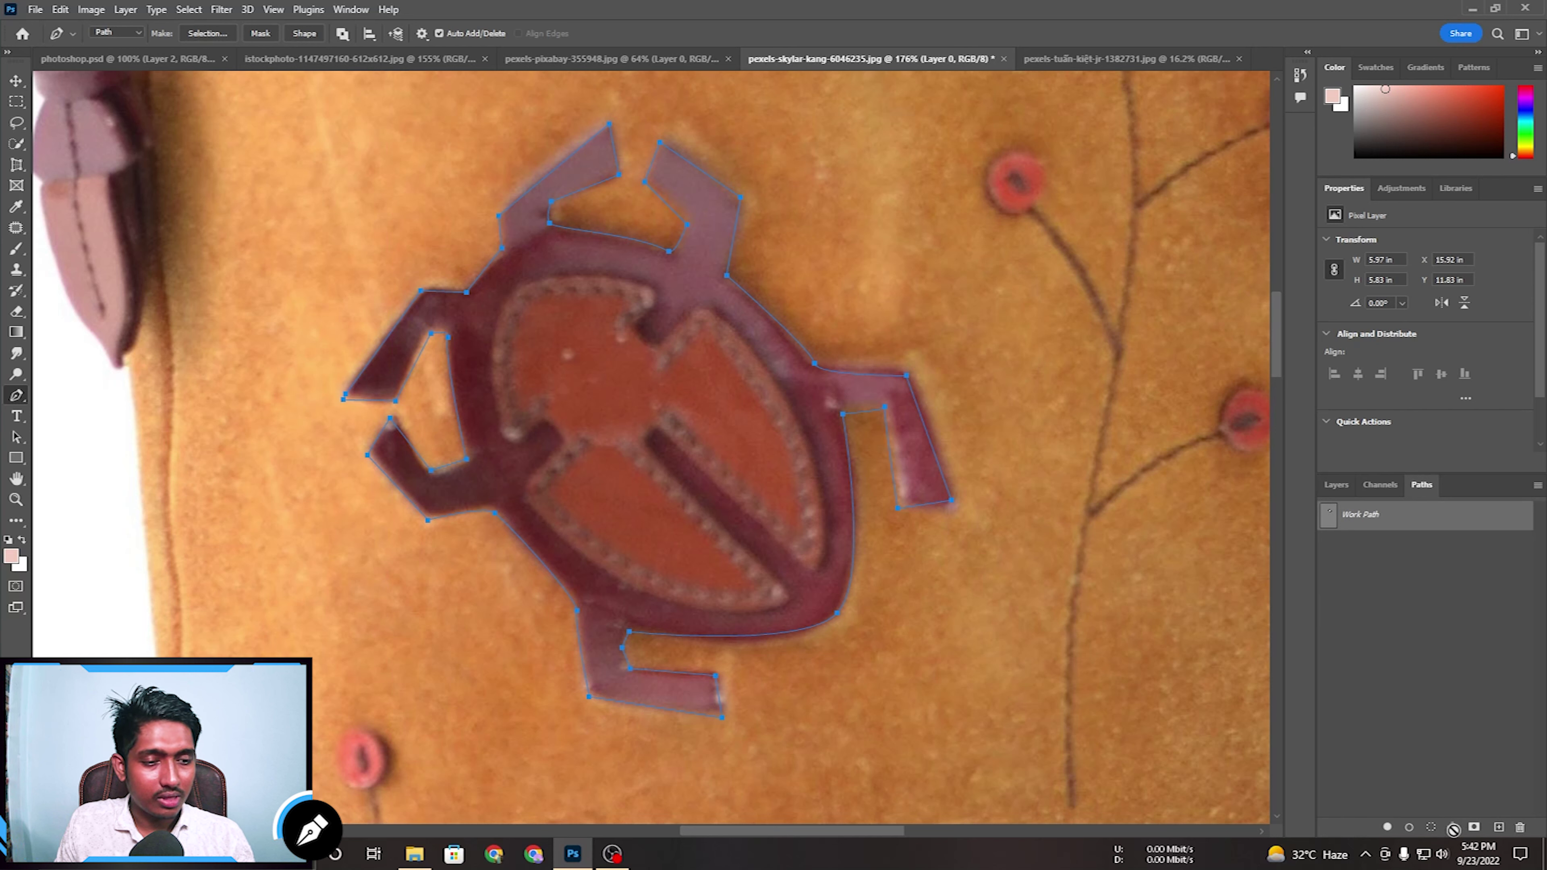
pyautogui.click(1442, 828)
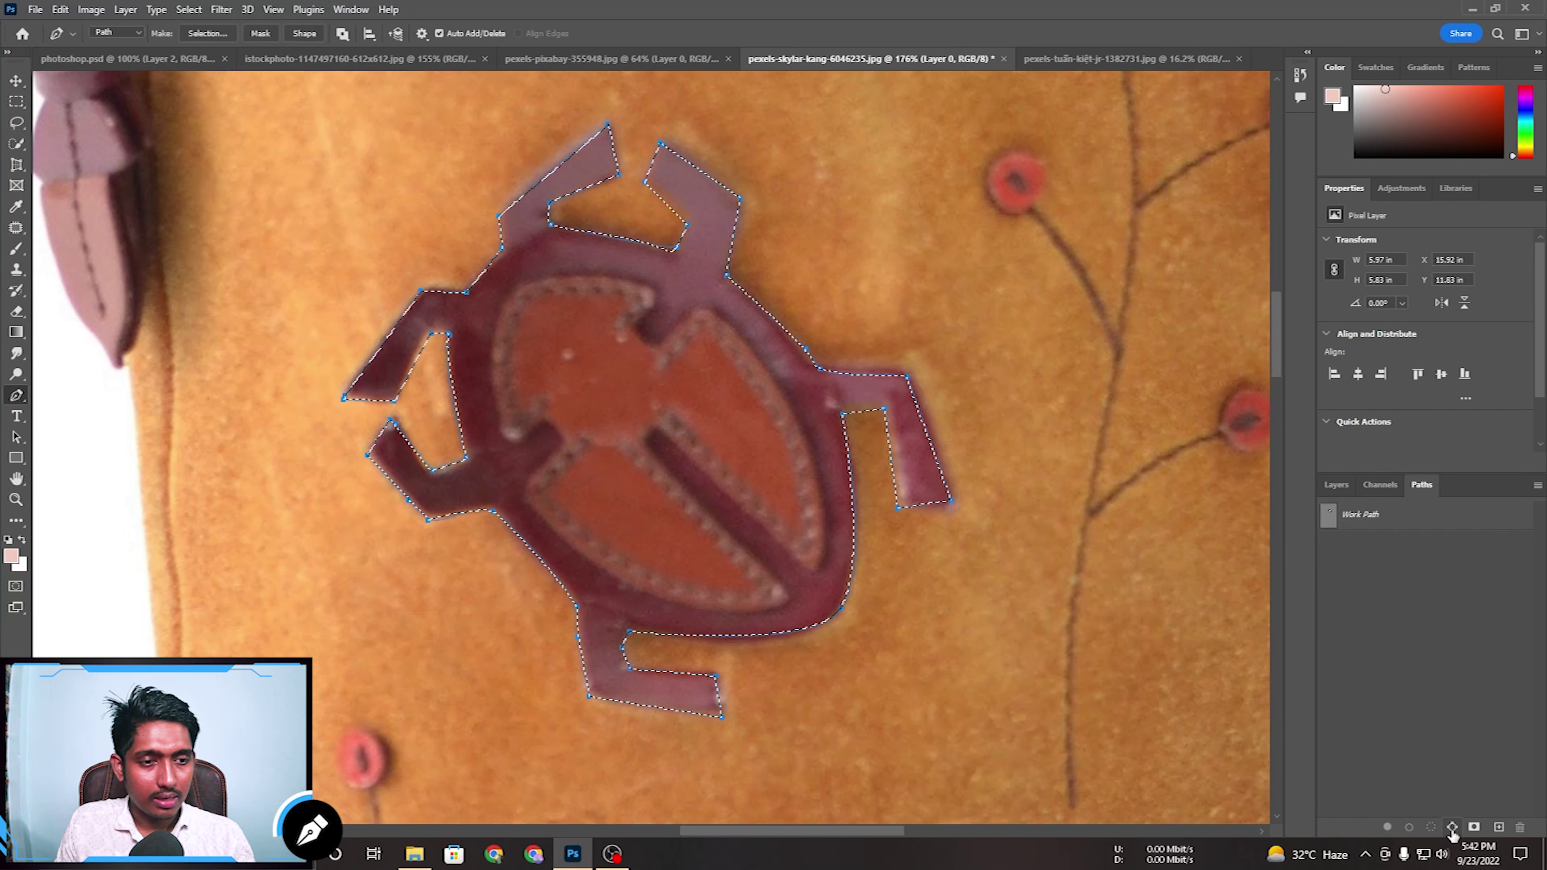
pyautogui.click(1364, 529)
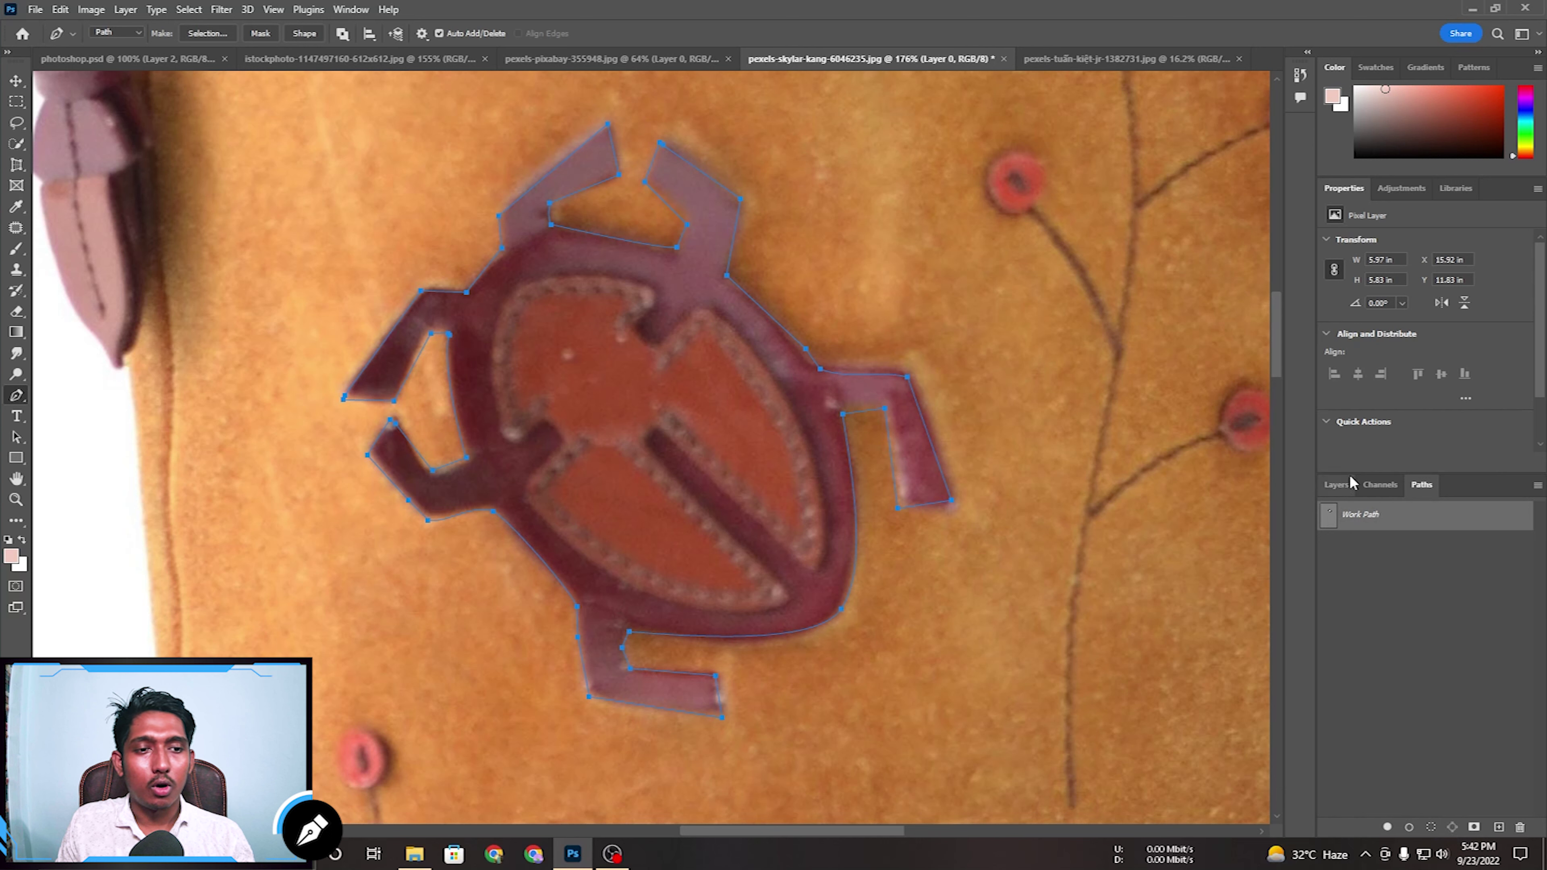
pyautogui.click(1336, 485)
pyautogui.click(1498, 827)
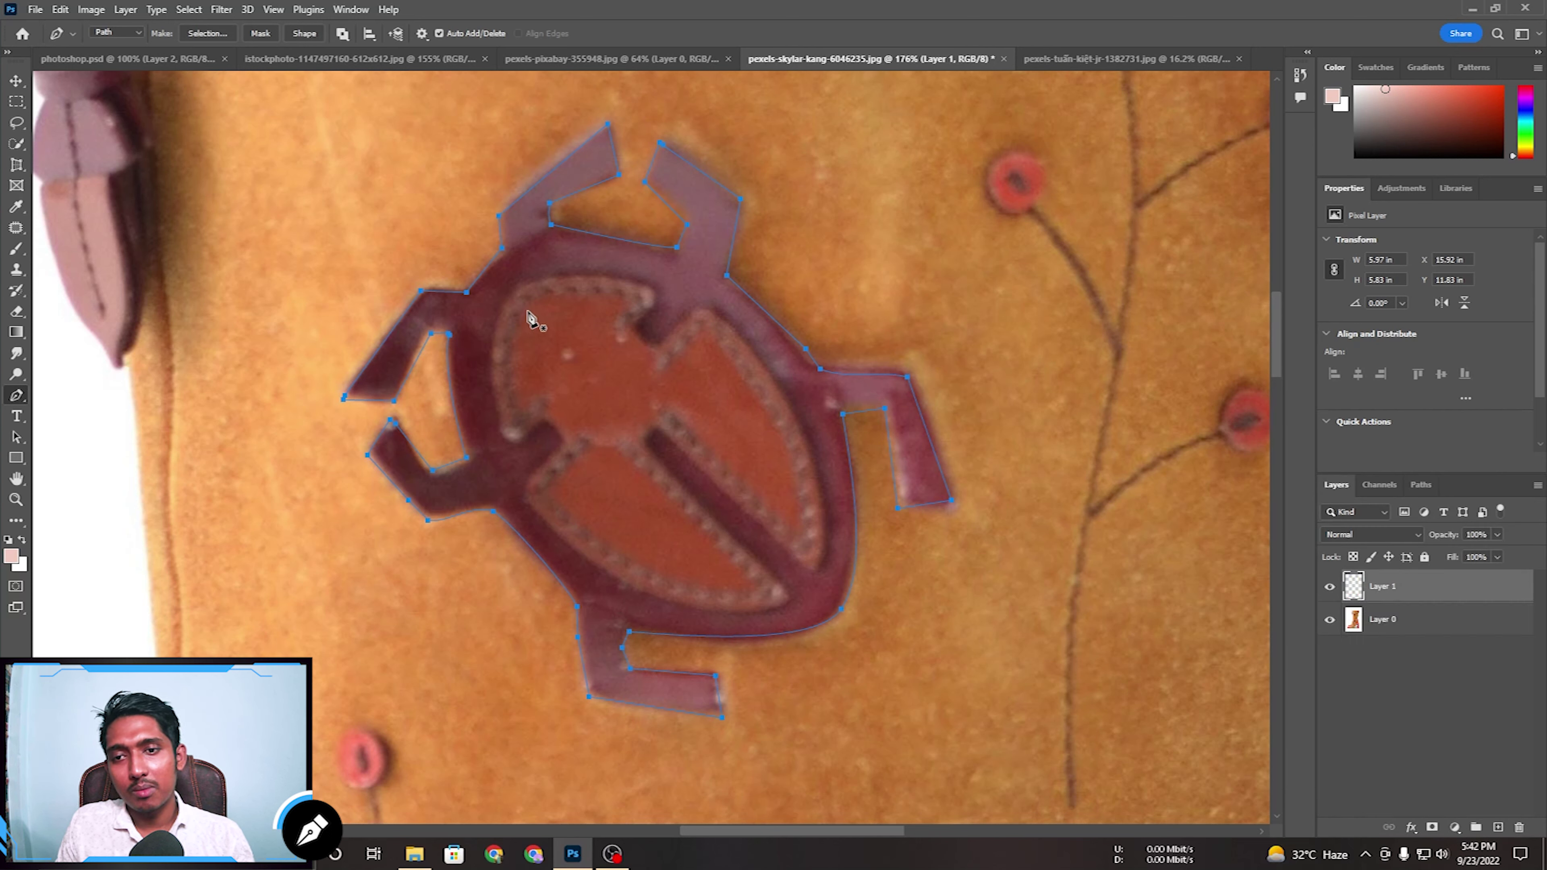
# Convert the beetle path into a selection with a 0 feather radius.
pyautogui.rightClick(509, 301)
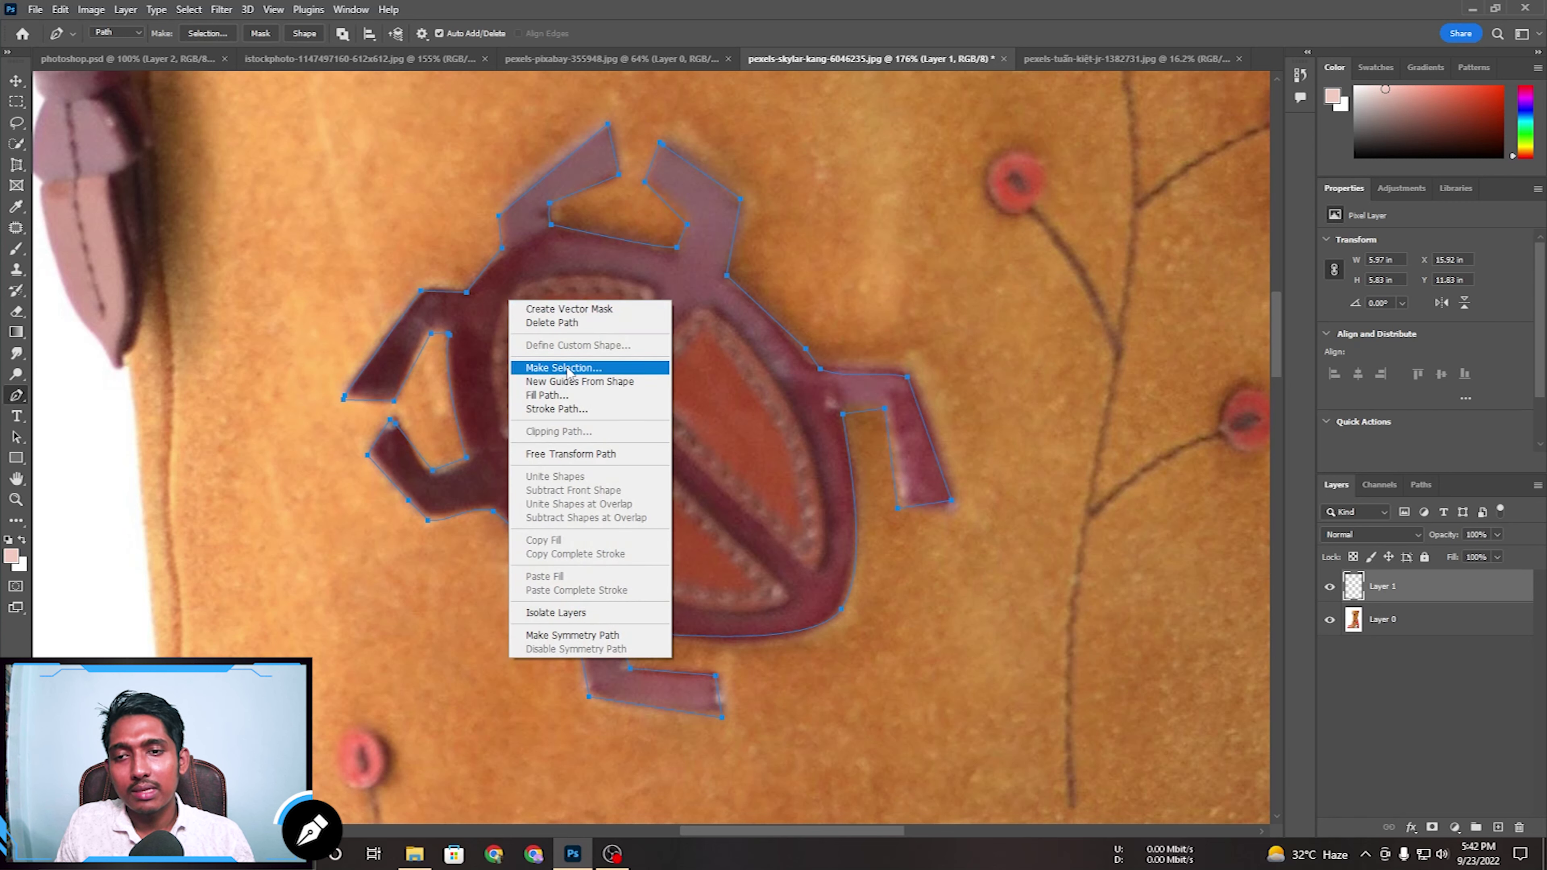
pyautogui.click(619, 368)
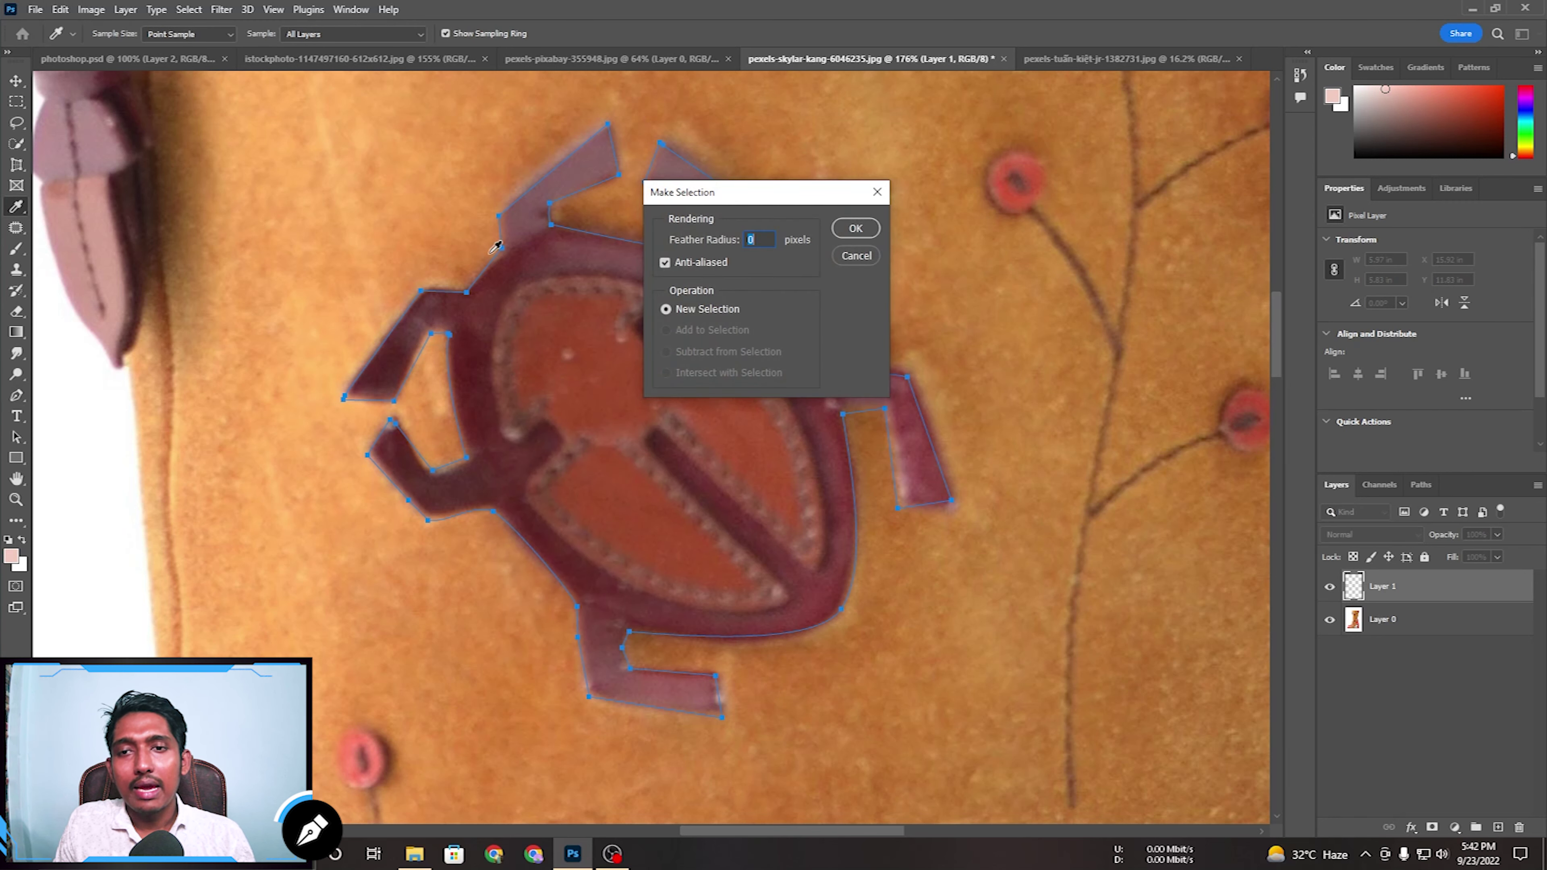
pyautogui.click(855, 228)
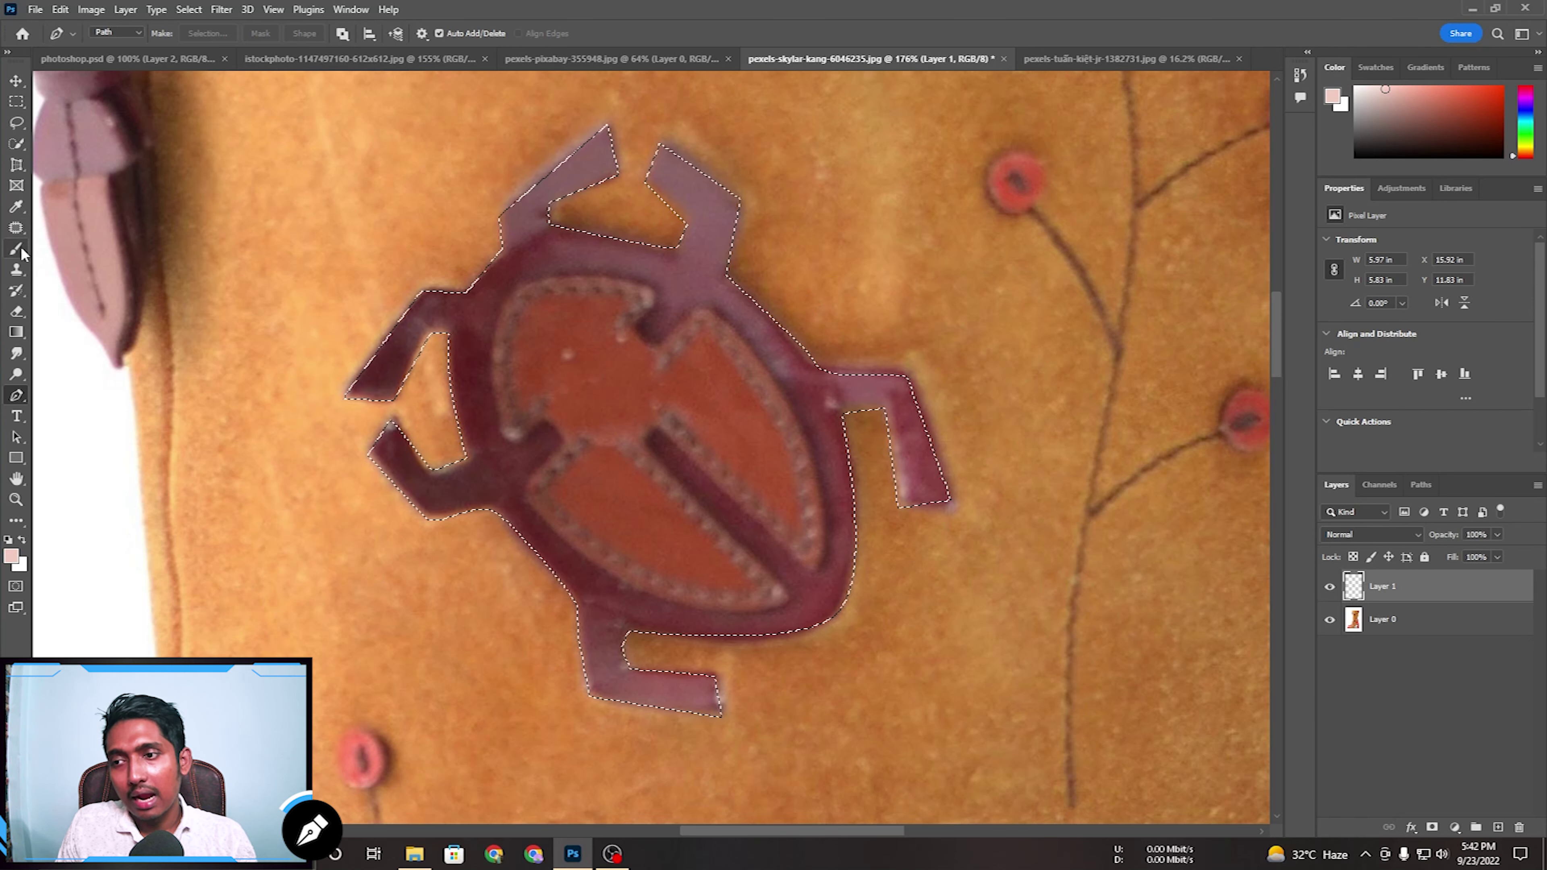
# Fill the beetle selection on Layer 1 with maroon #5a1f21 sampled from the beetle, then deselect.
pyautogui.click(16, 102)
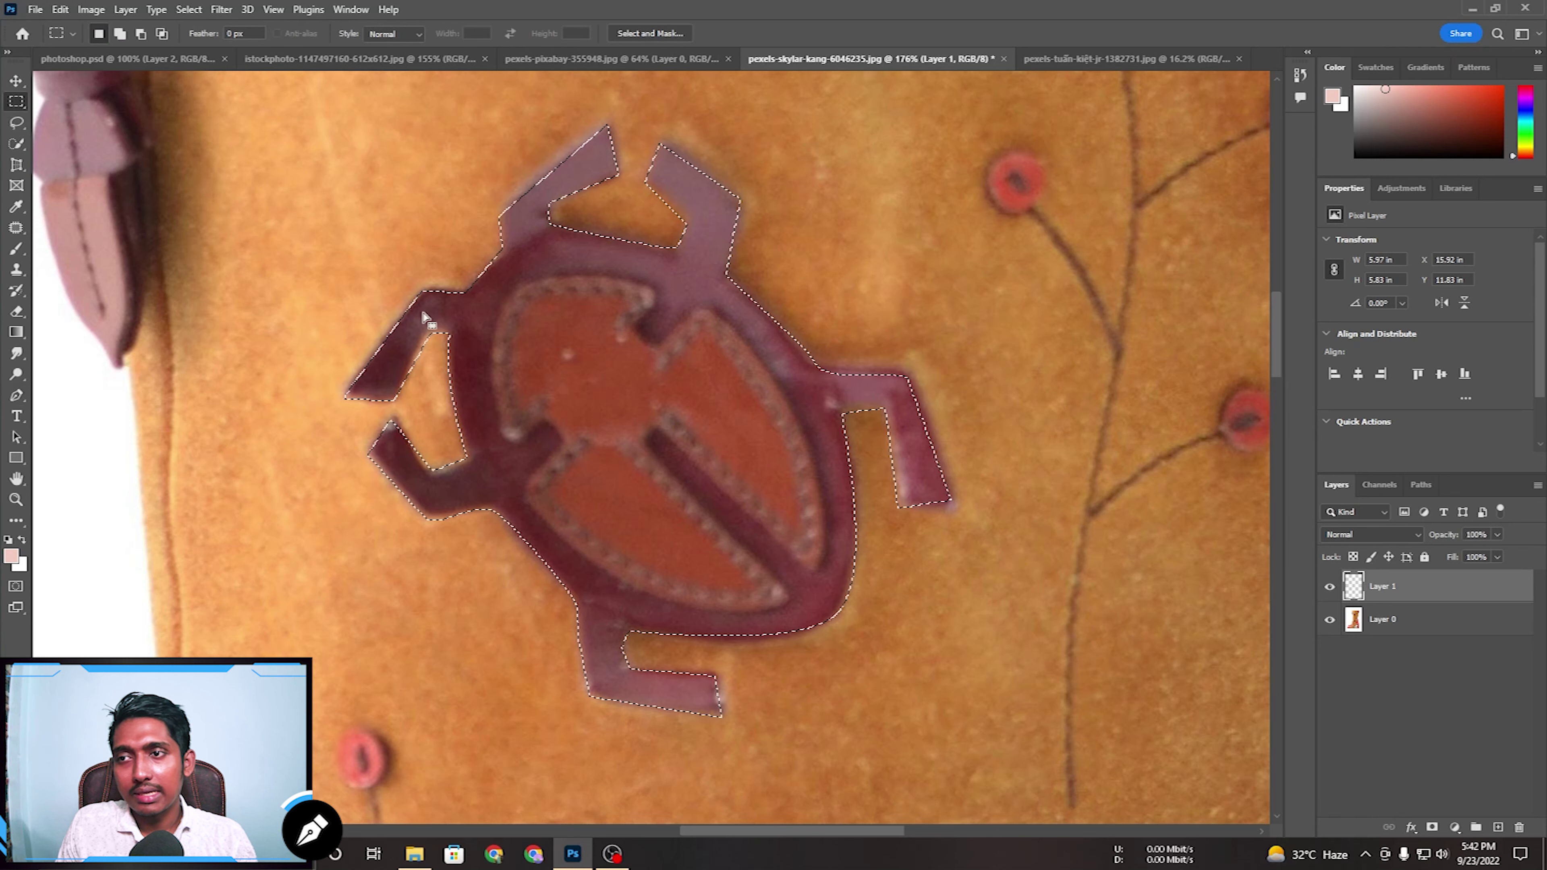
pyautogui.click(575, 554)
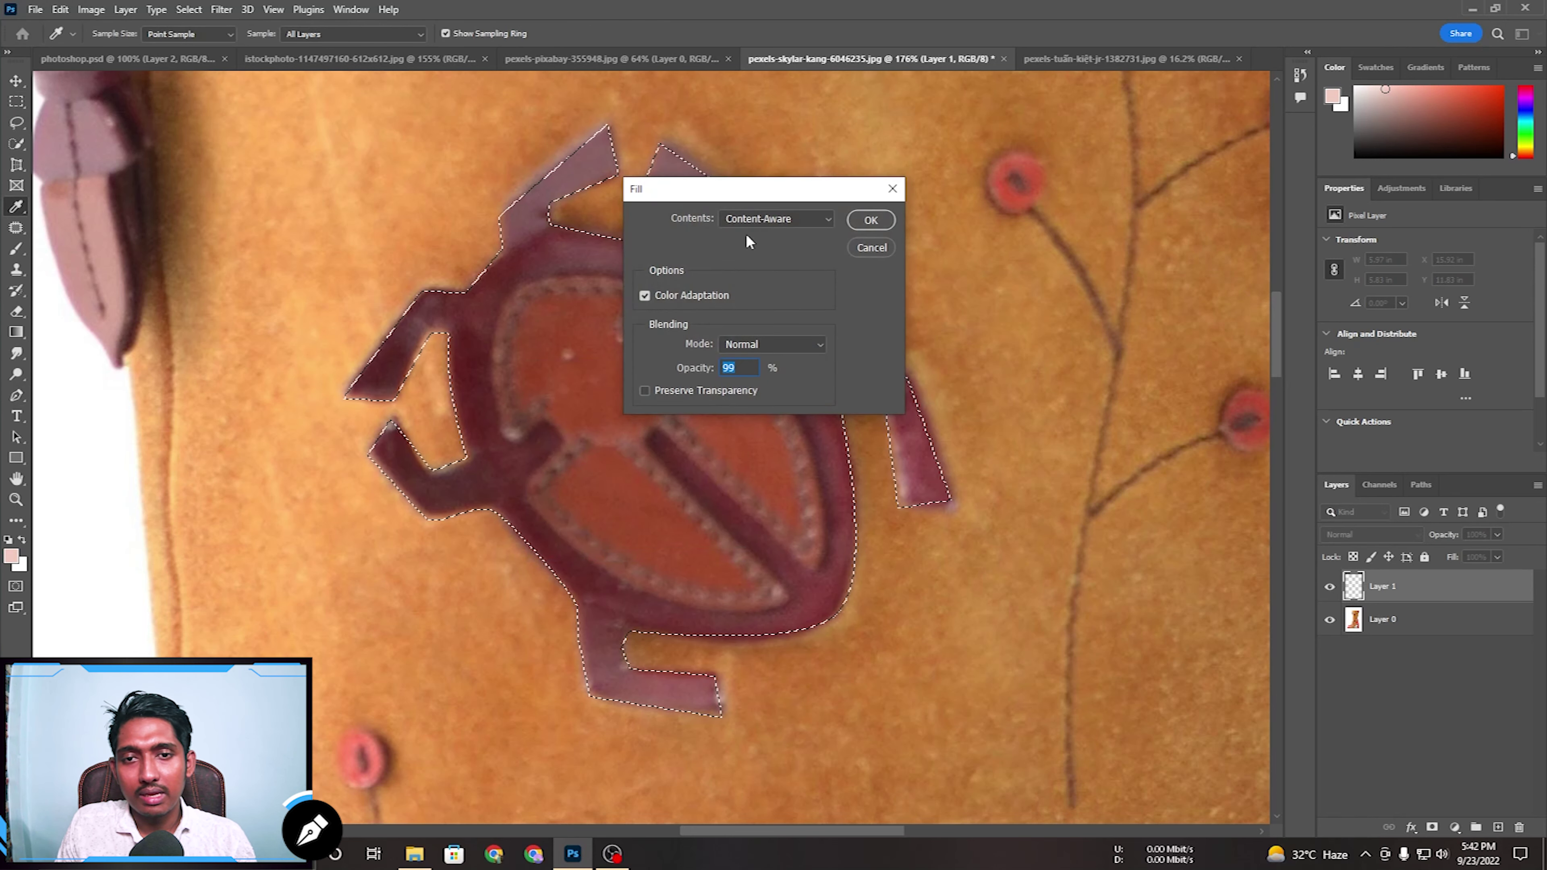
pyautogui.click(767, 229)
pyautogui.click(752, 283)
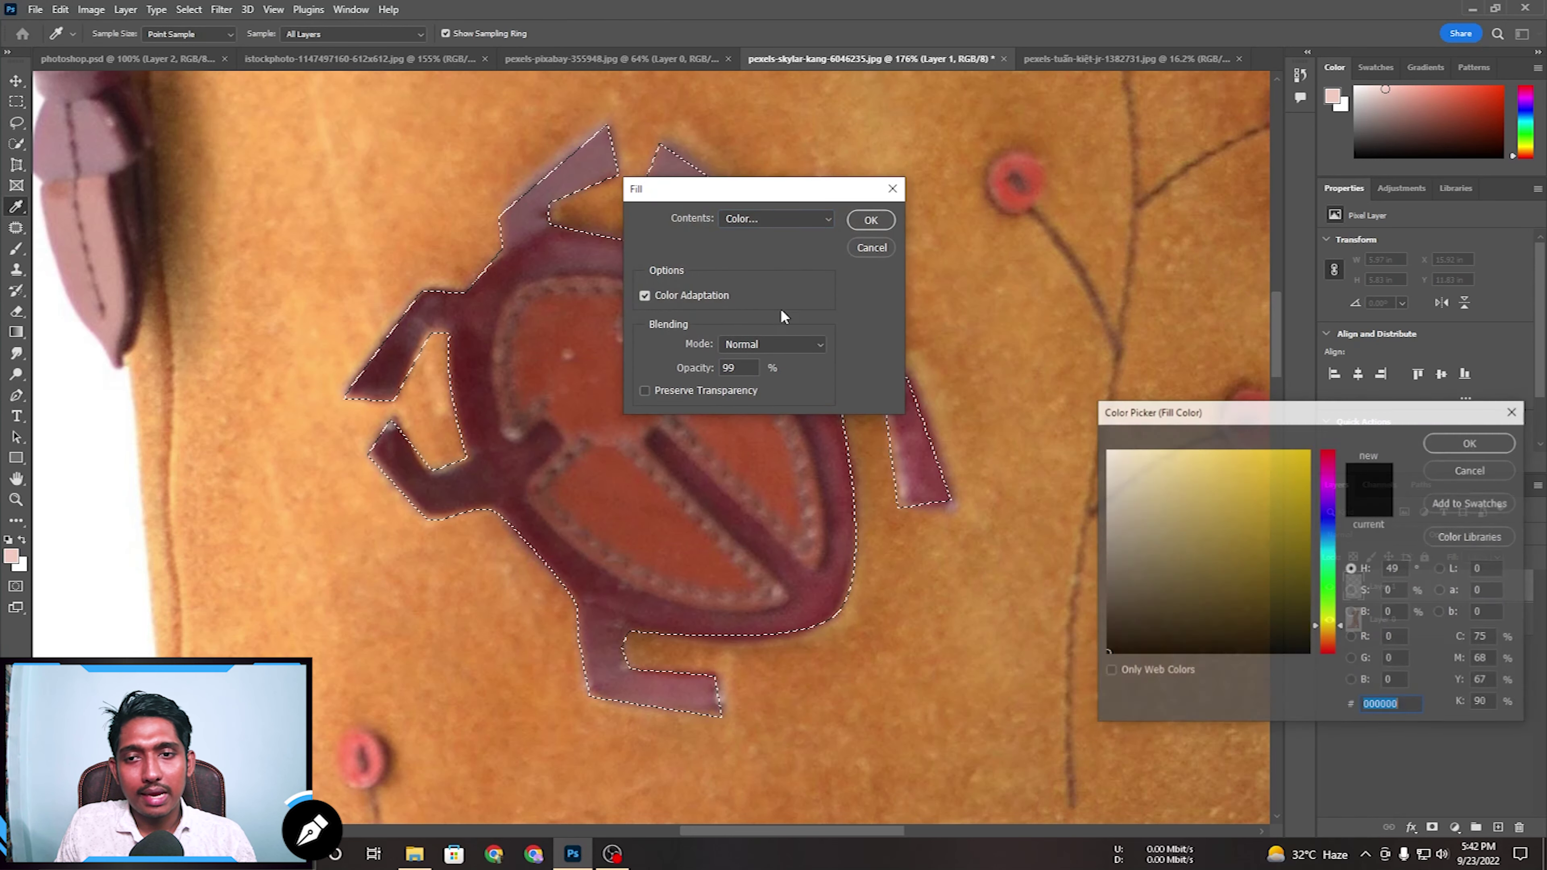
pyautogui.click(470, 357)
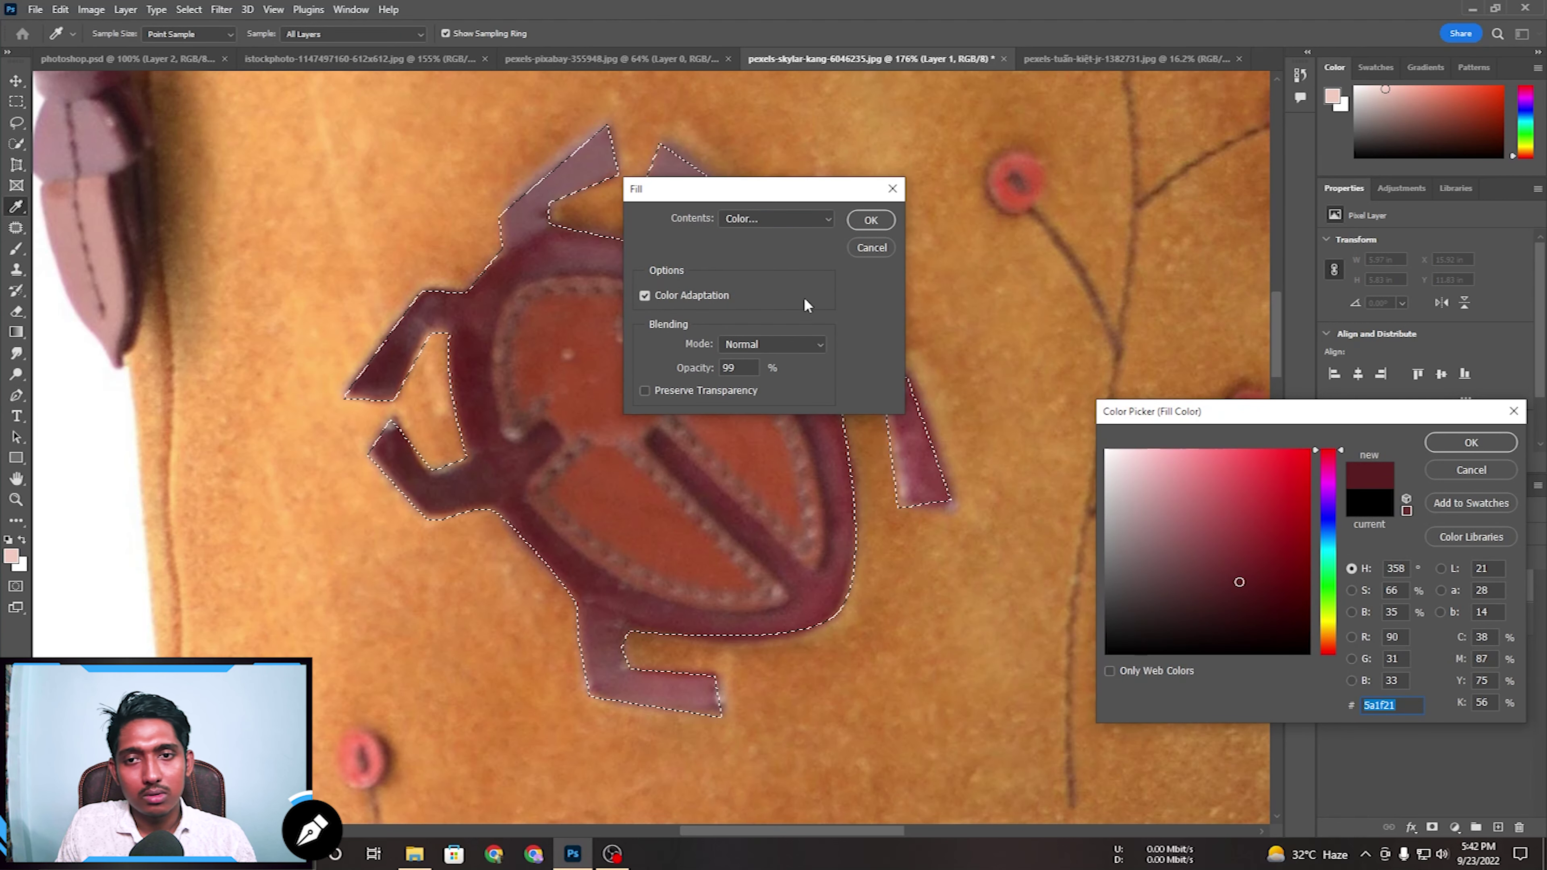
pyautogui.click(1470, 444)
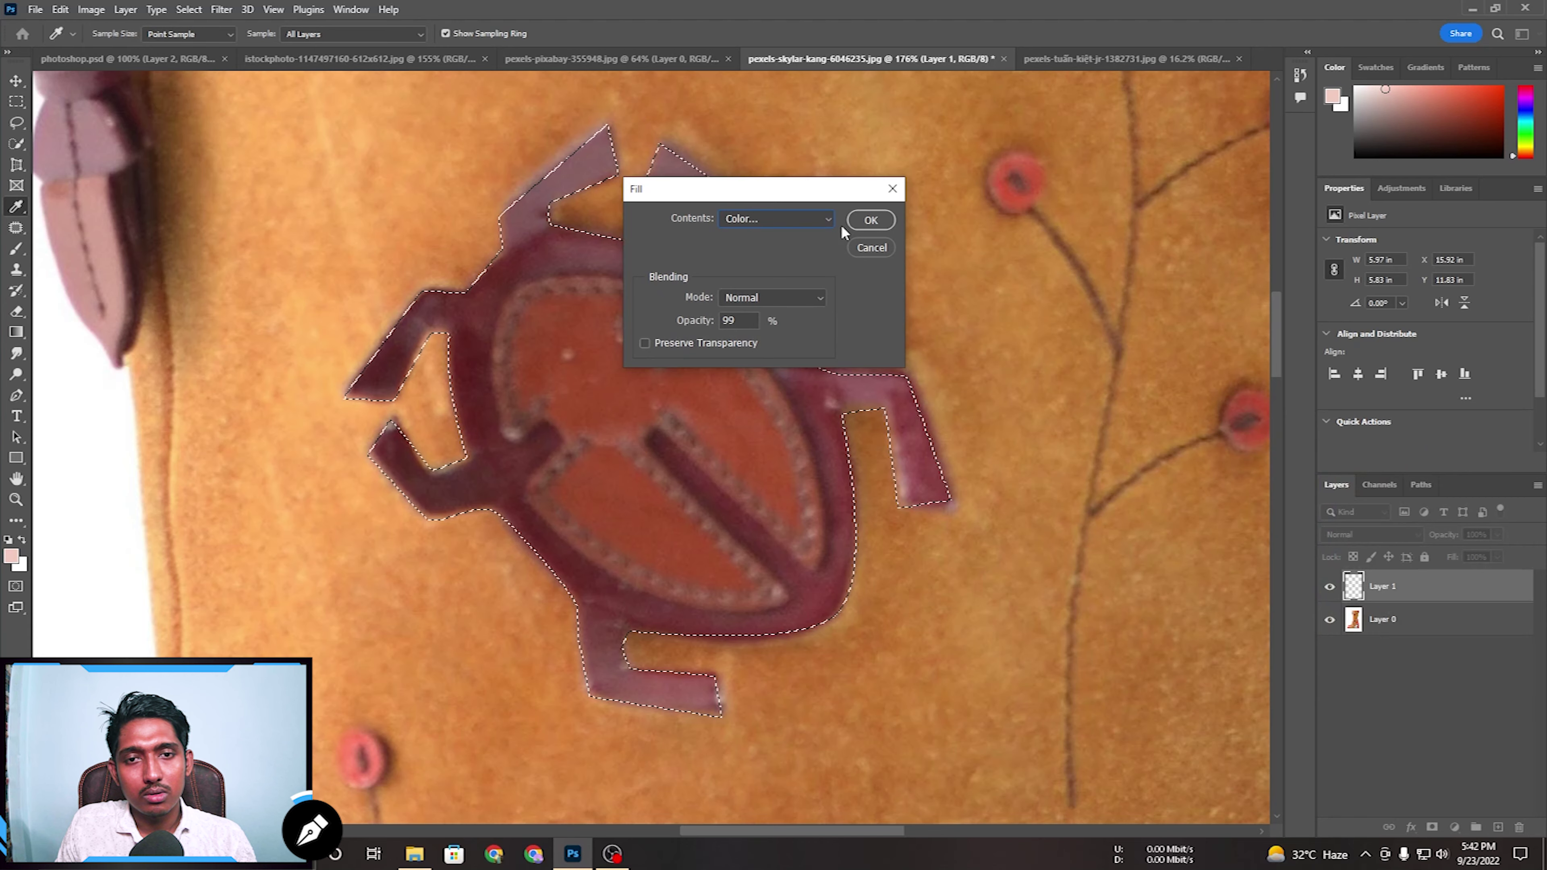
pyautogui.click(853, 222)
pyautogui.hotkey('ctrl', 'd')
pyautogui.press('z')
pyautogui.rightClick(729, 350)
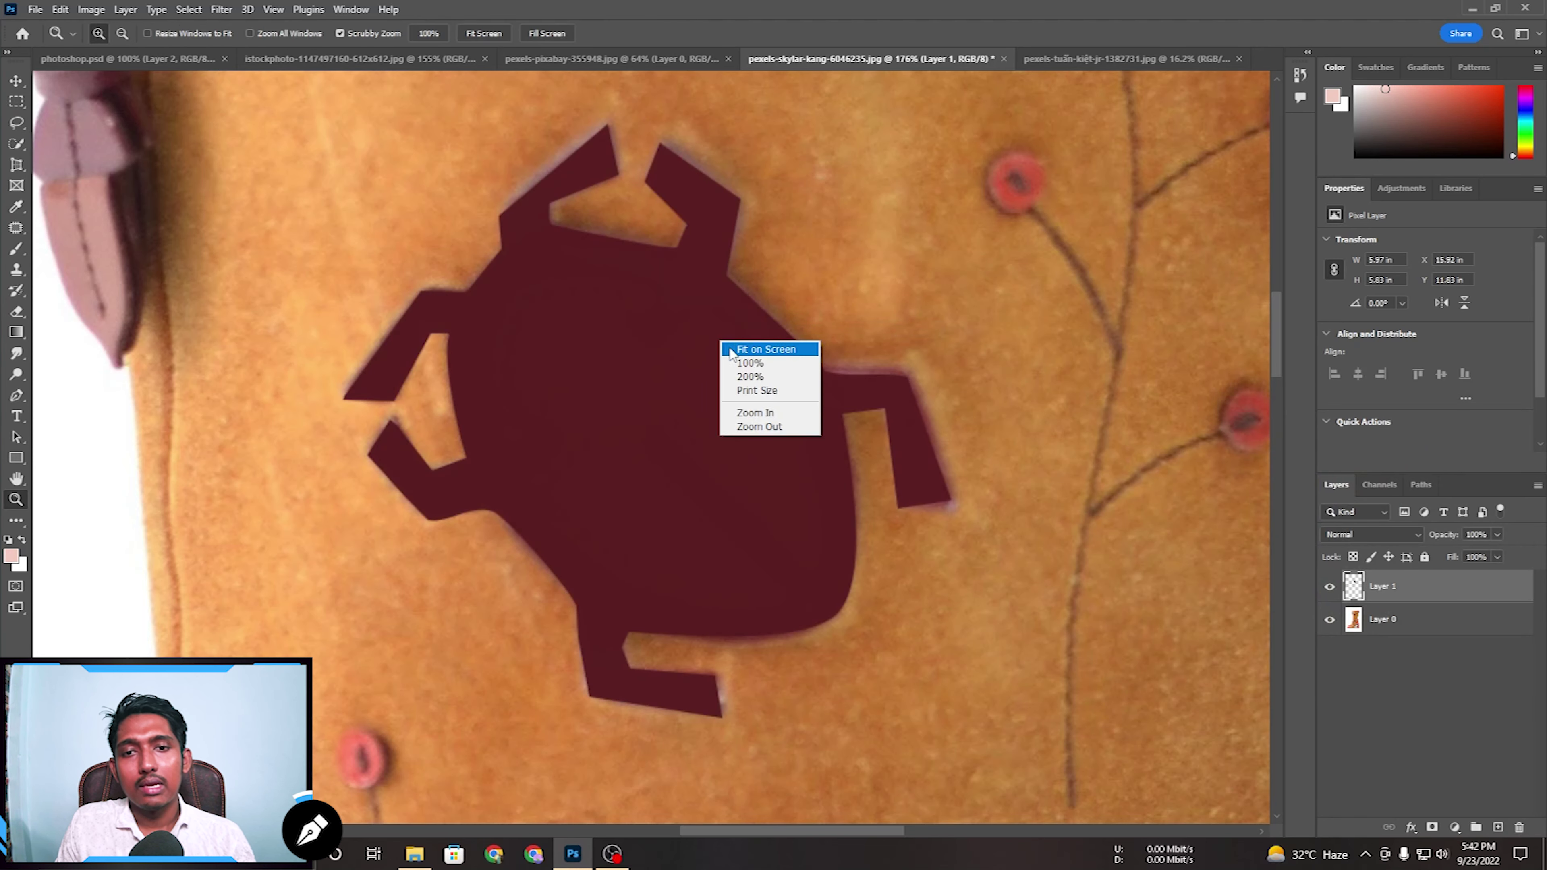
# Fit the boot on screen, set Layer 1 to Difference blending, and merge it down with Ctrl+E.
pyautogui.click(732, 351)
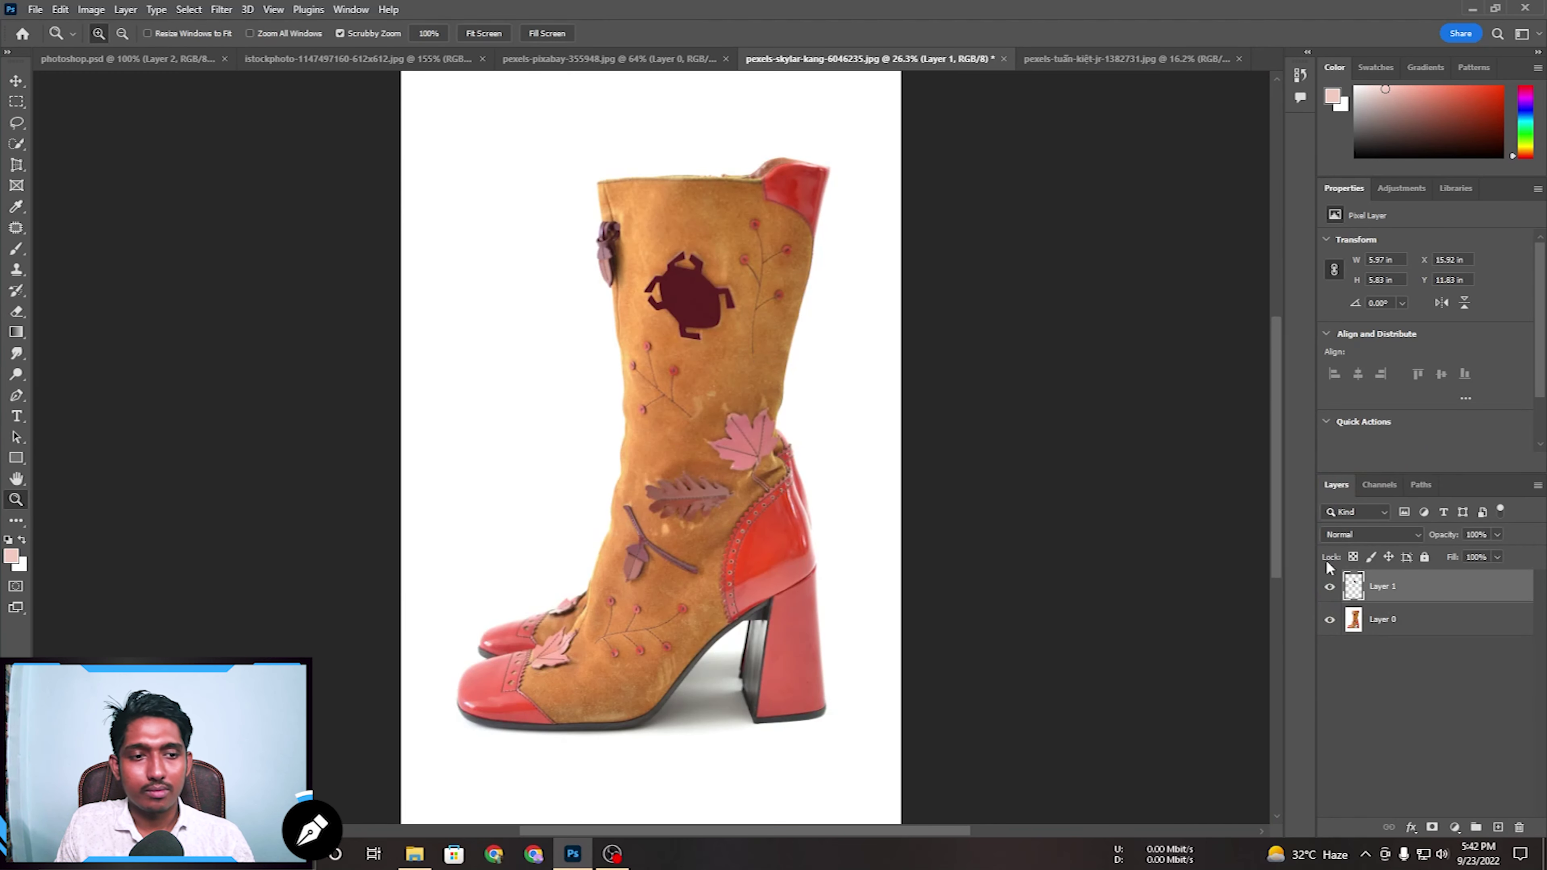
pyautogui.click(1355, 536)
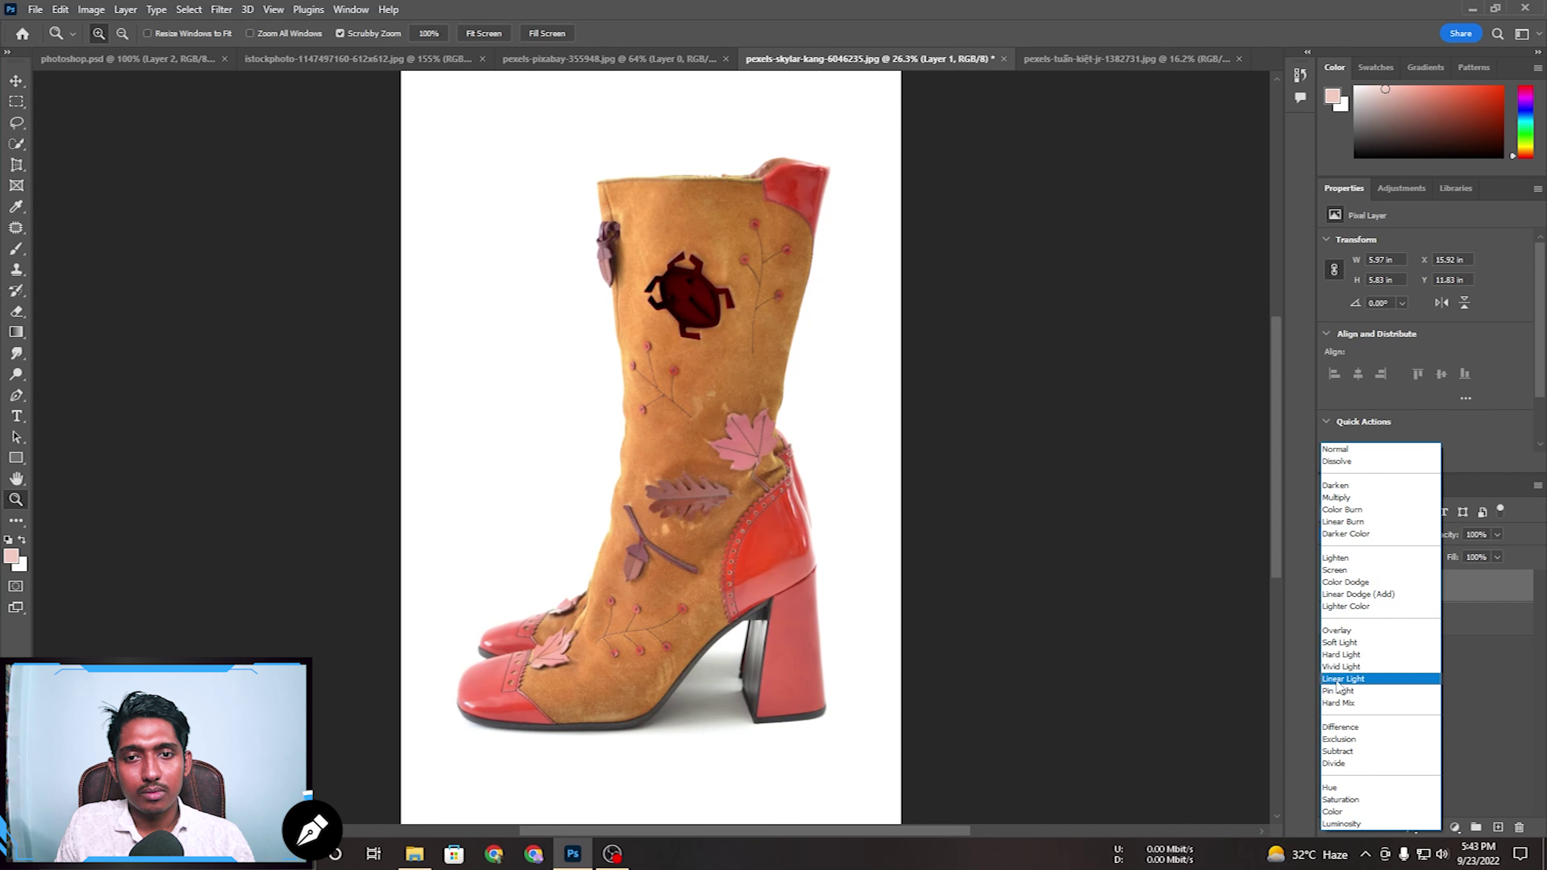
pyautogui.click(1344, 727)
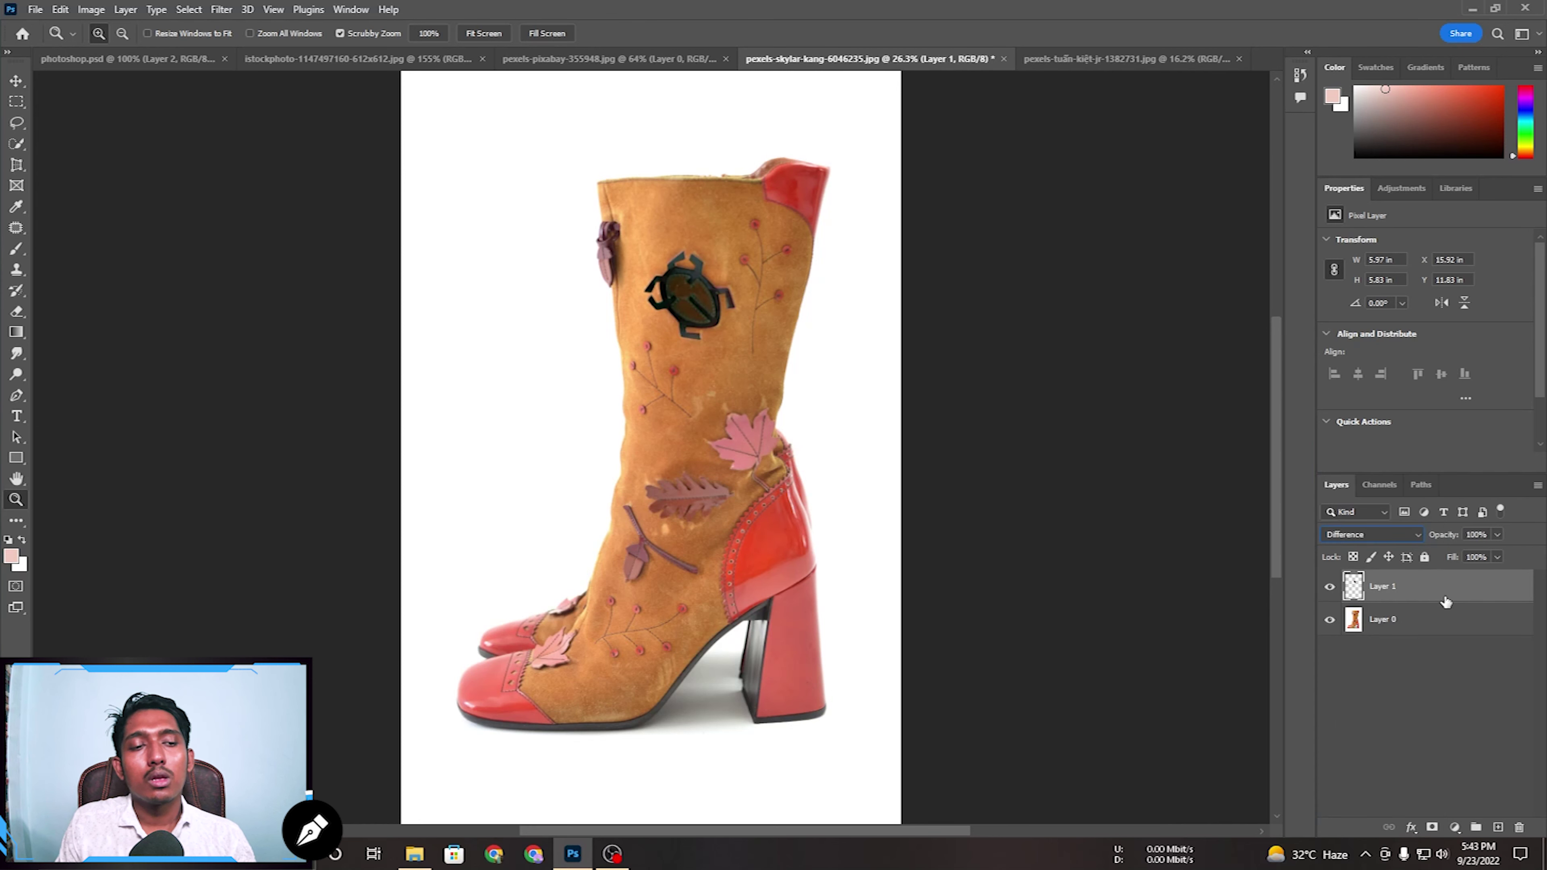
pyautogui.hotkey('ctrl', 'e')
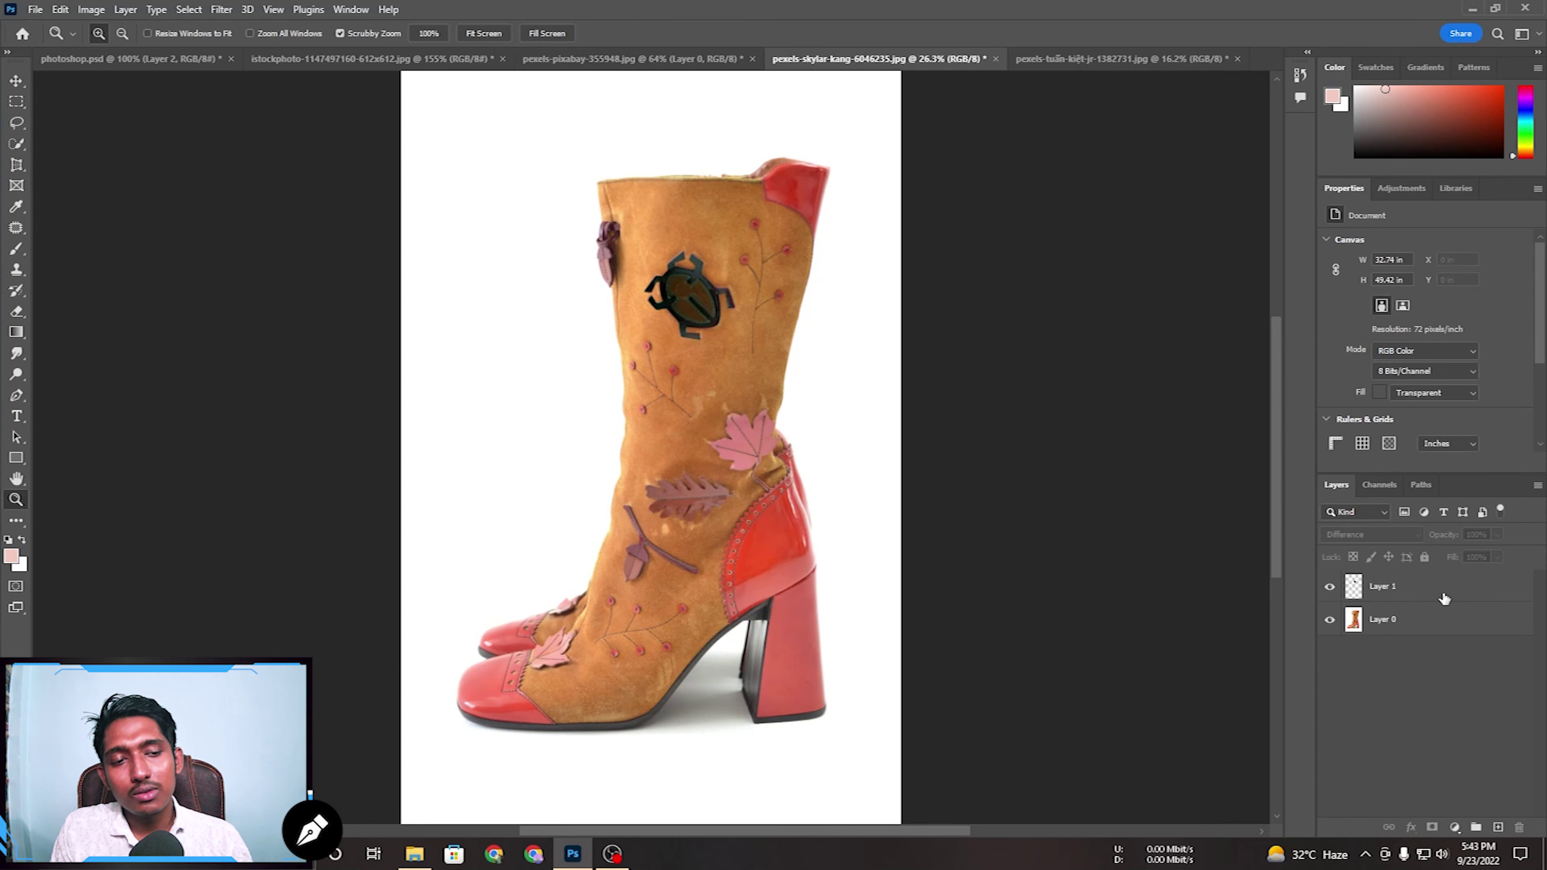
pyautogui.rightClick(715, 255)
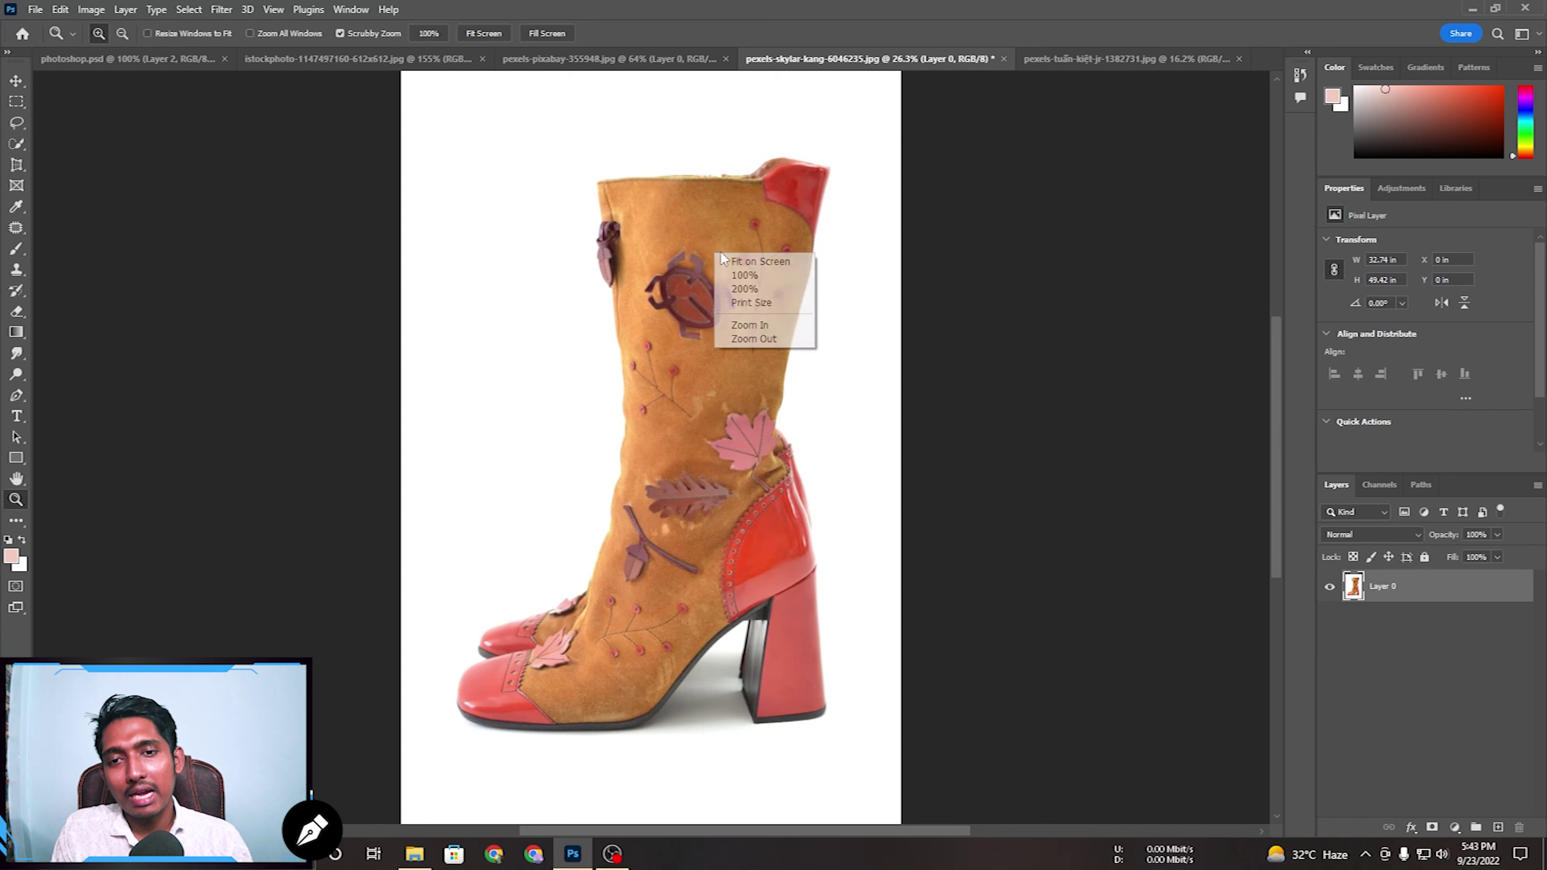
pyautogui.click(739, 262)
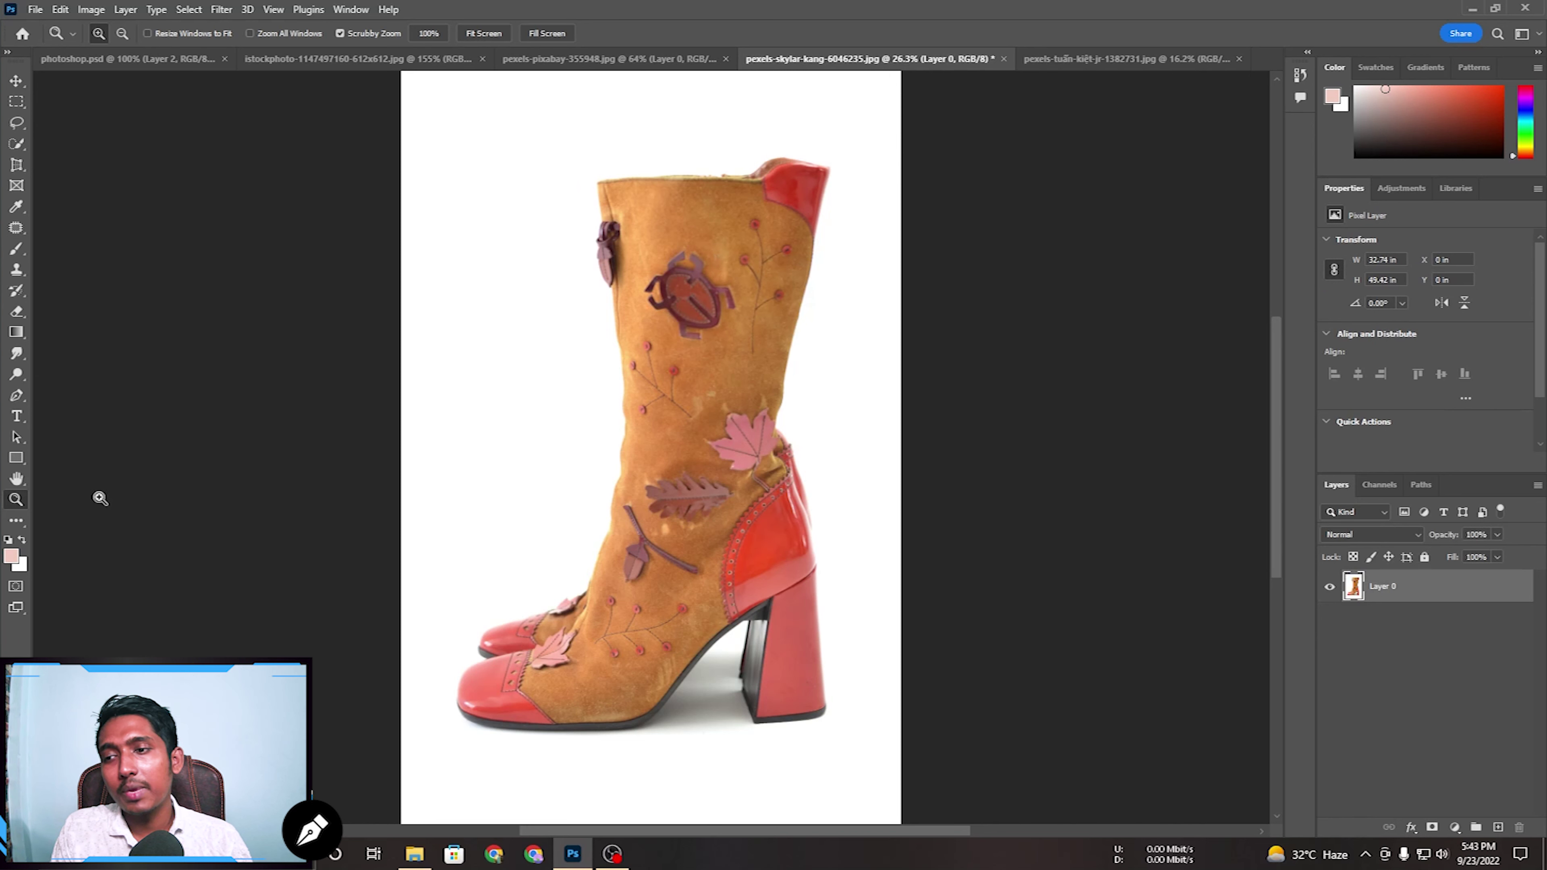
# Place a horizontal text layer on the boot image and commit it.
pyautogui.rightClick(18, 419)
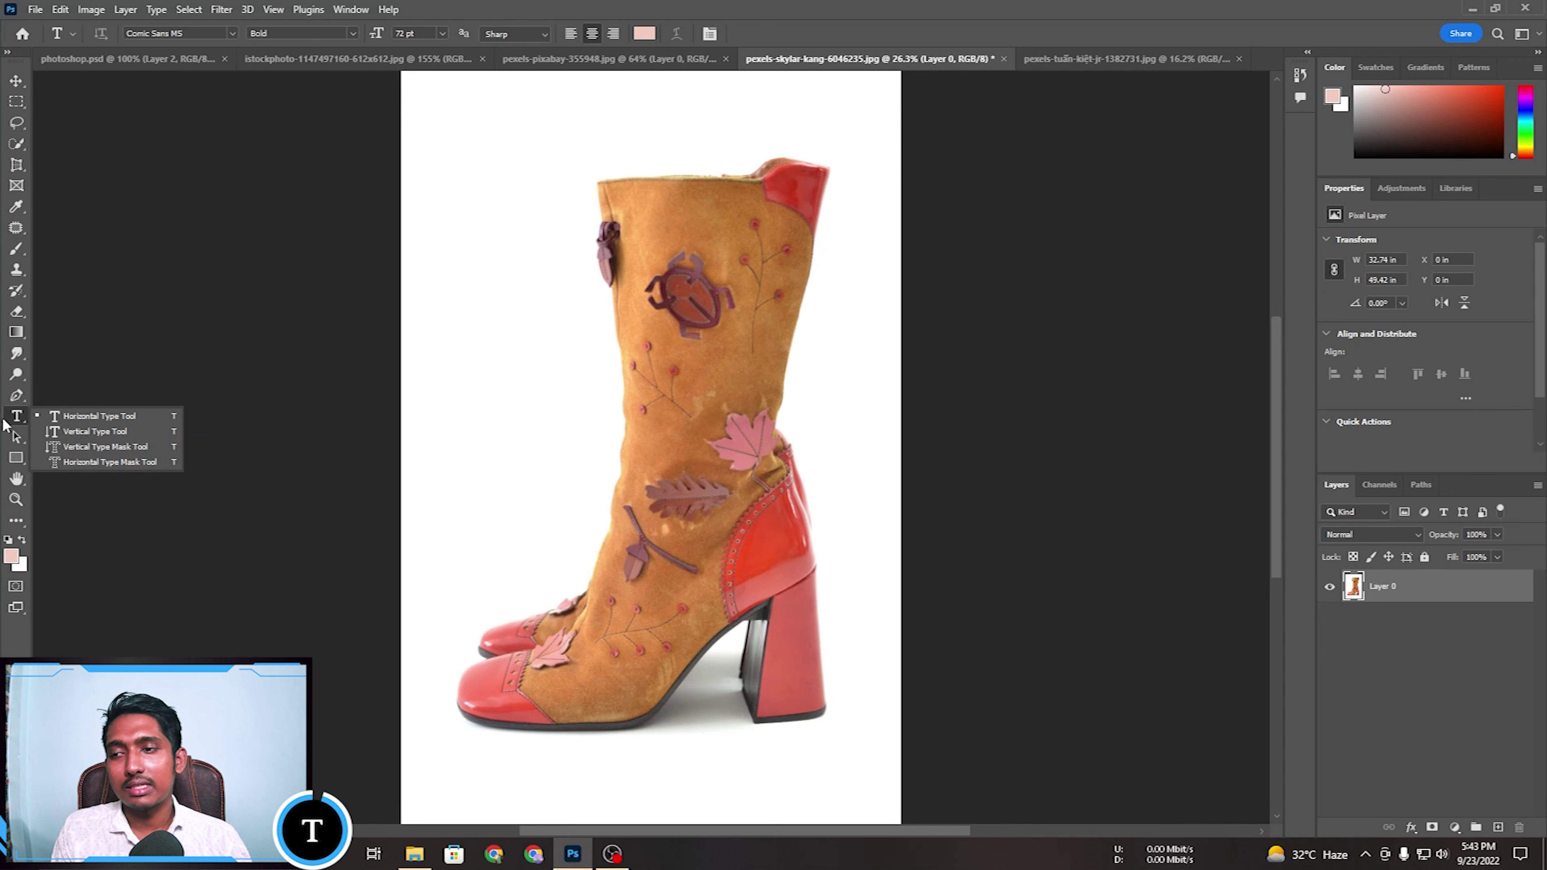
pyautogui.click(600, 356)
pyautogui.click(595, 357)
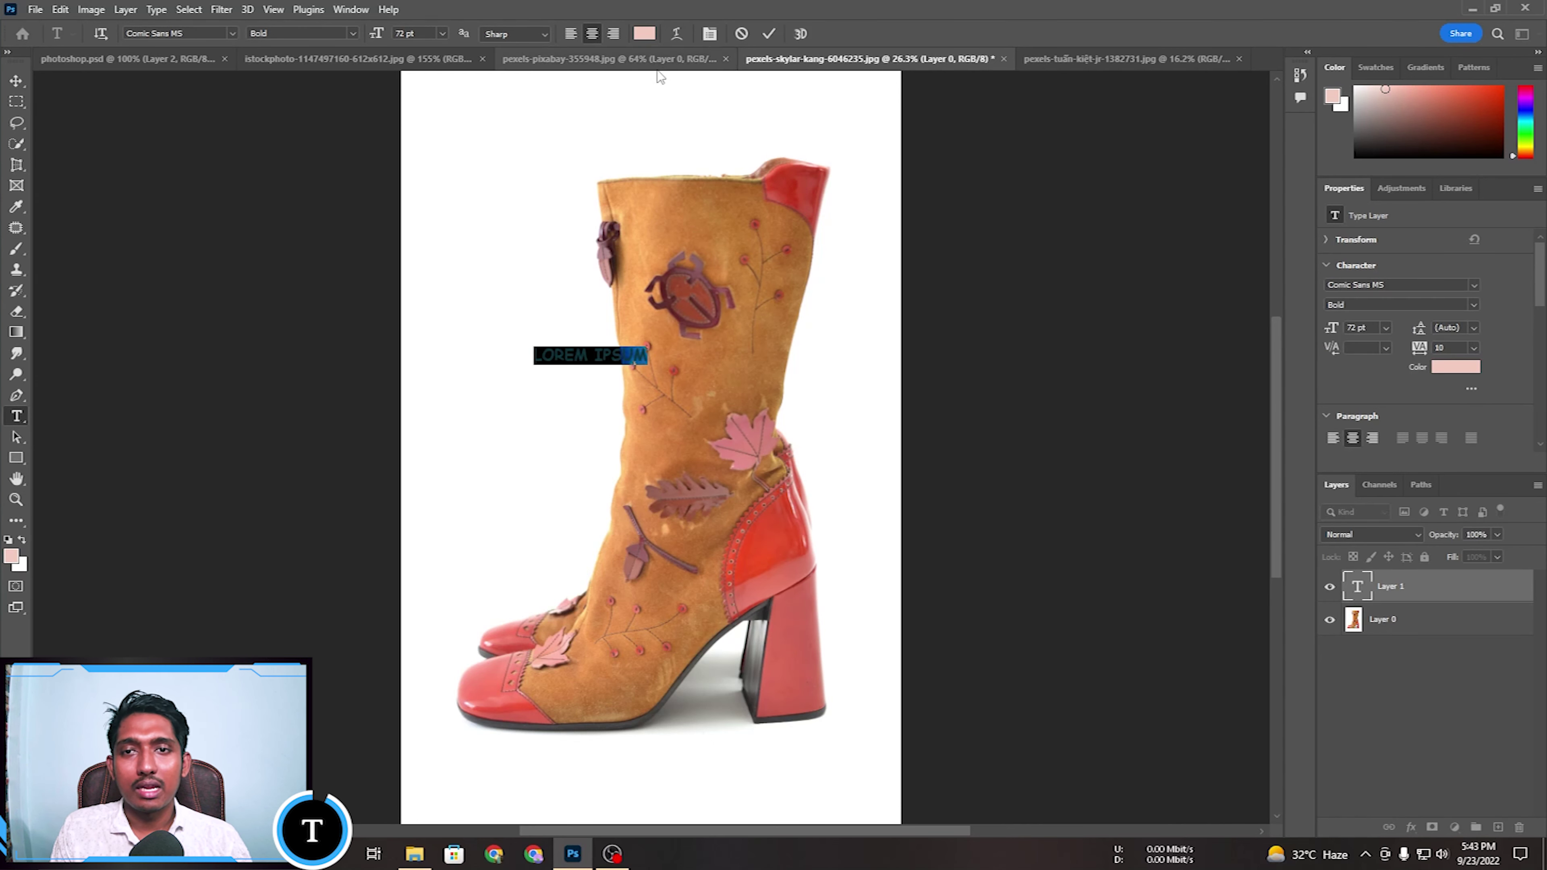
pyautogui.click(655, 59)
# Browse the open documents, fit the red course thumbnail on screen, then return to the coffee-cup image.
pyautogui.click(407, 65)
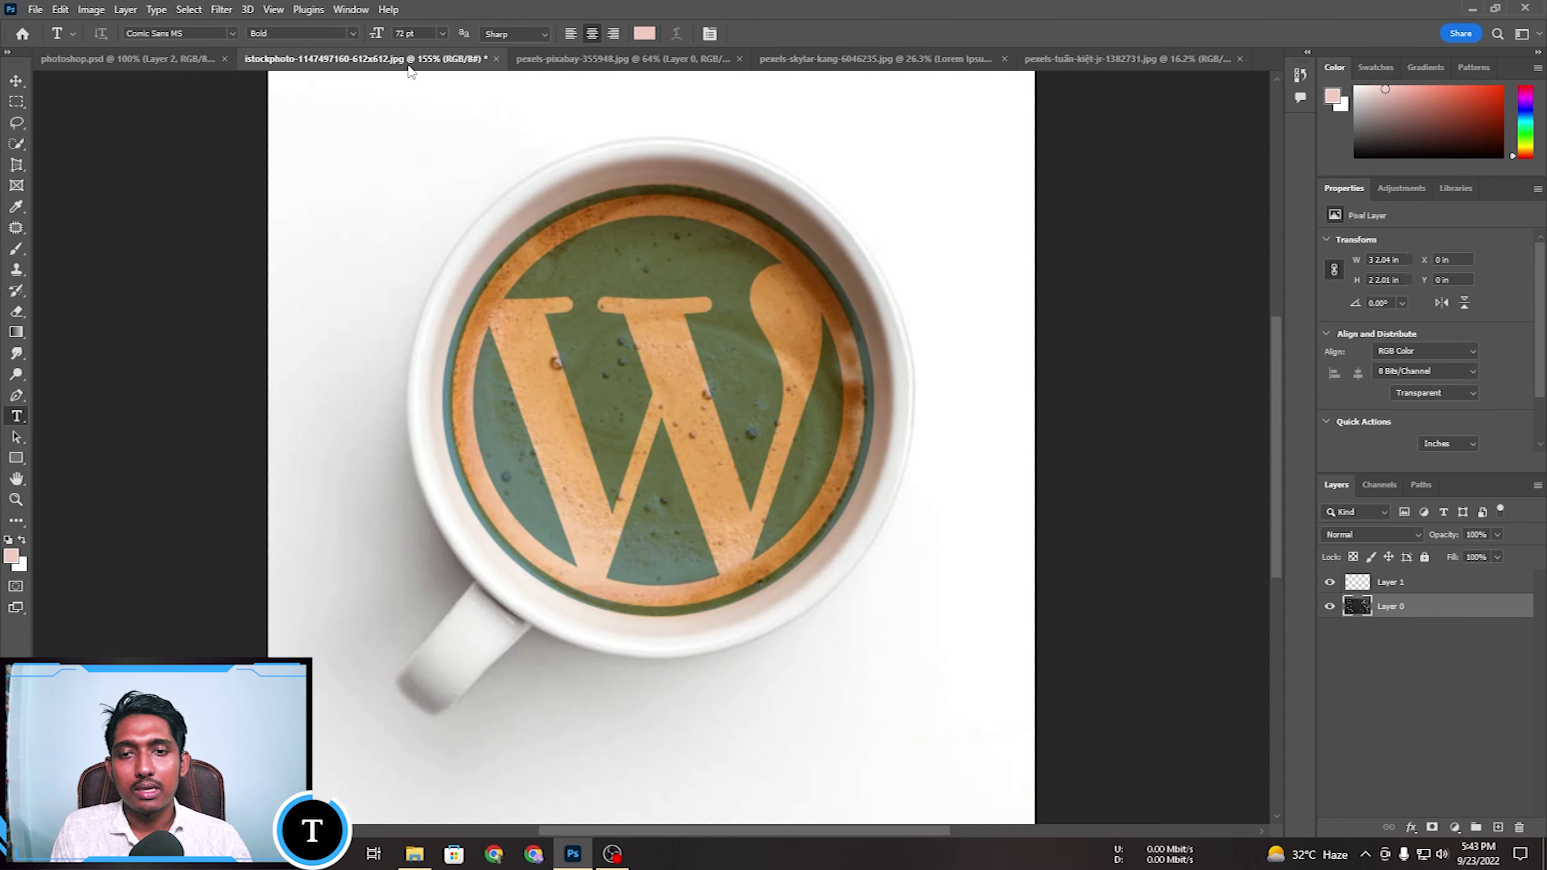
pyautogui.click(167, 63)
pyautogui.scroll(-1, 297, 634)
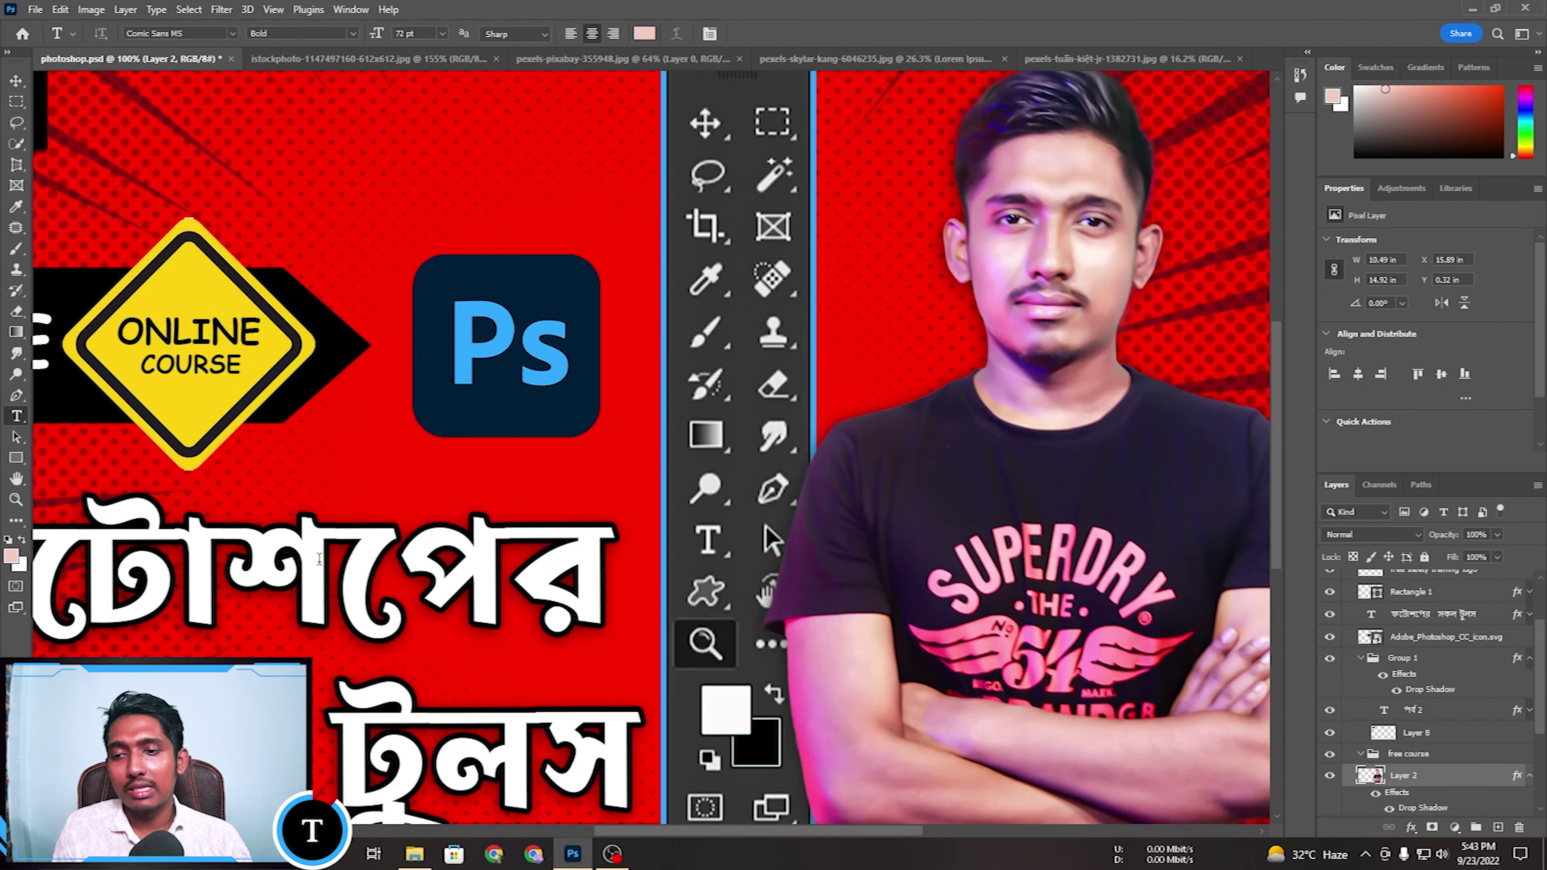
pyautogui.press('z')
pyautogui.rightClick(328, 505)
pyautogui.click(397, 582)
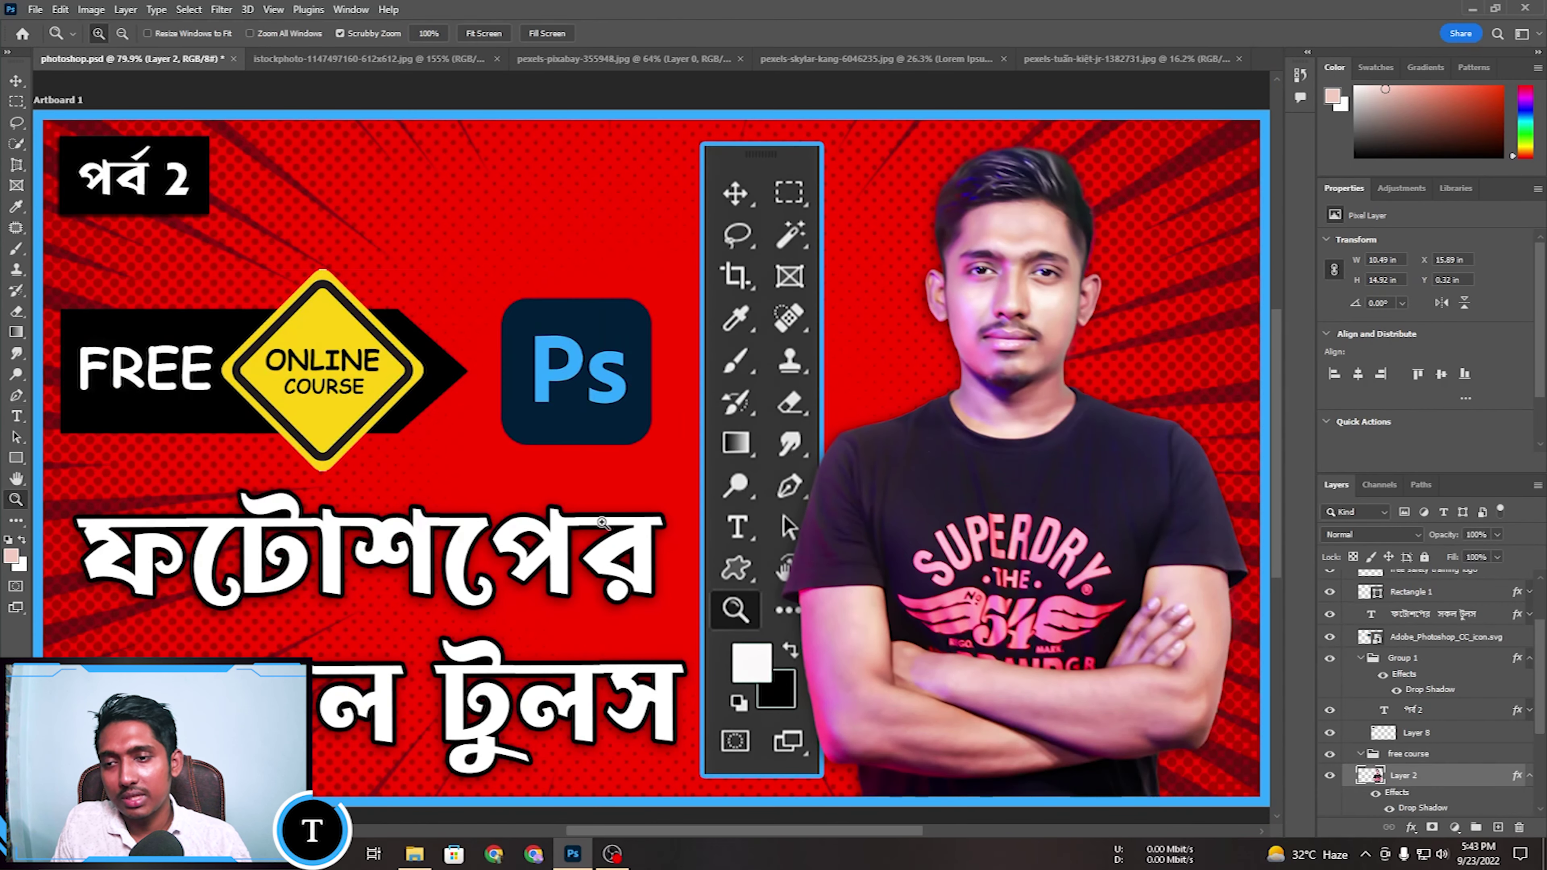
pyautogui.click(383, 59)
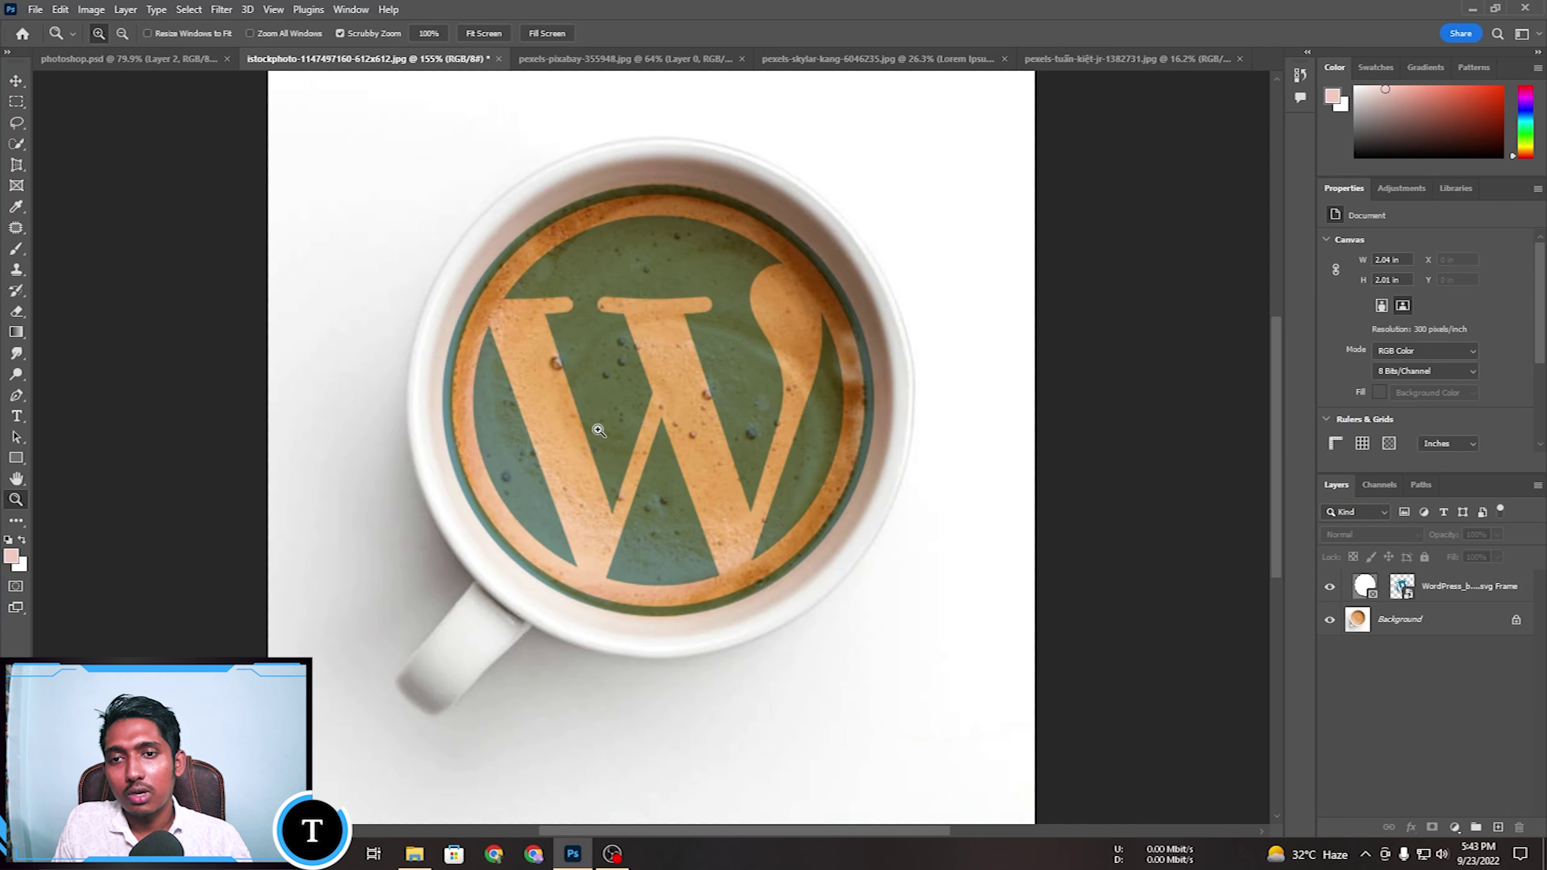
pyautogui.scroll(-1, 91, 382)
pyautogui.click(17, 416)
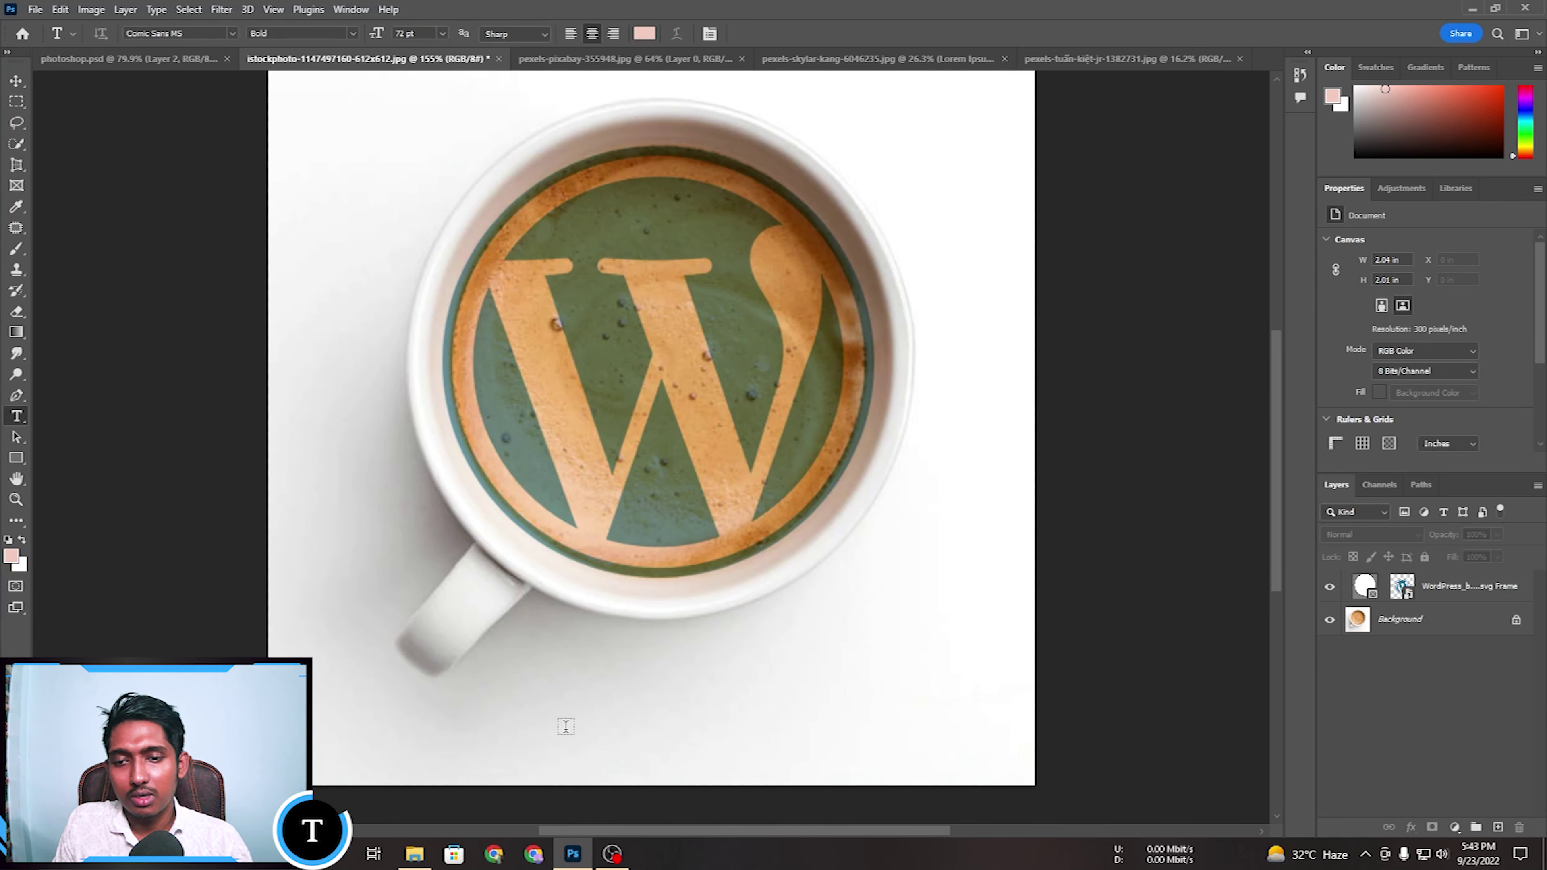
# Add a 9 pt text layer reading 'MFX MOTIONS' on the coffee-cup image.
pyautogui.click(589, 689)
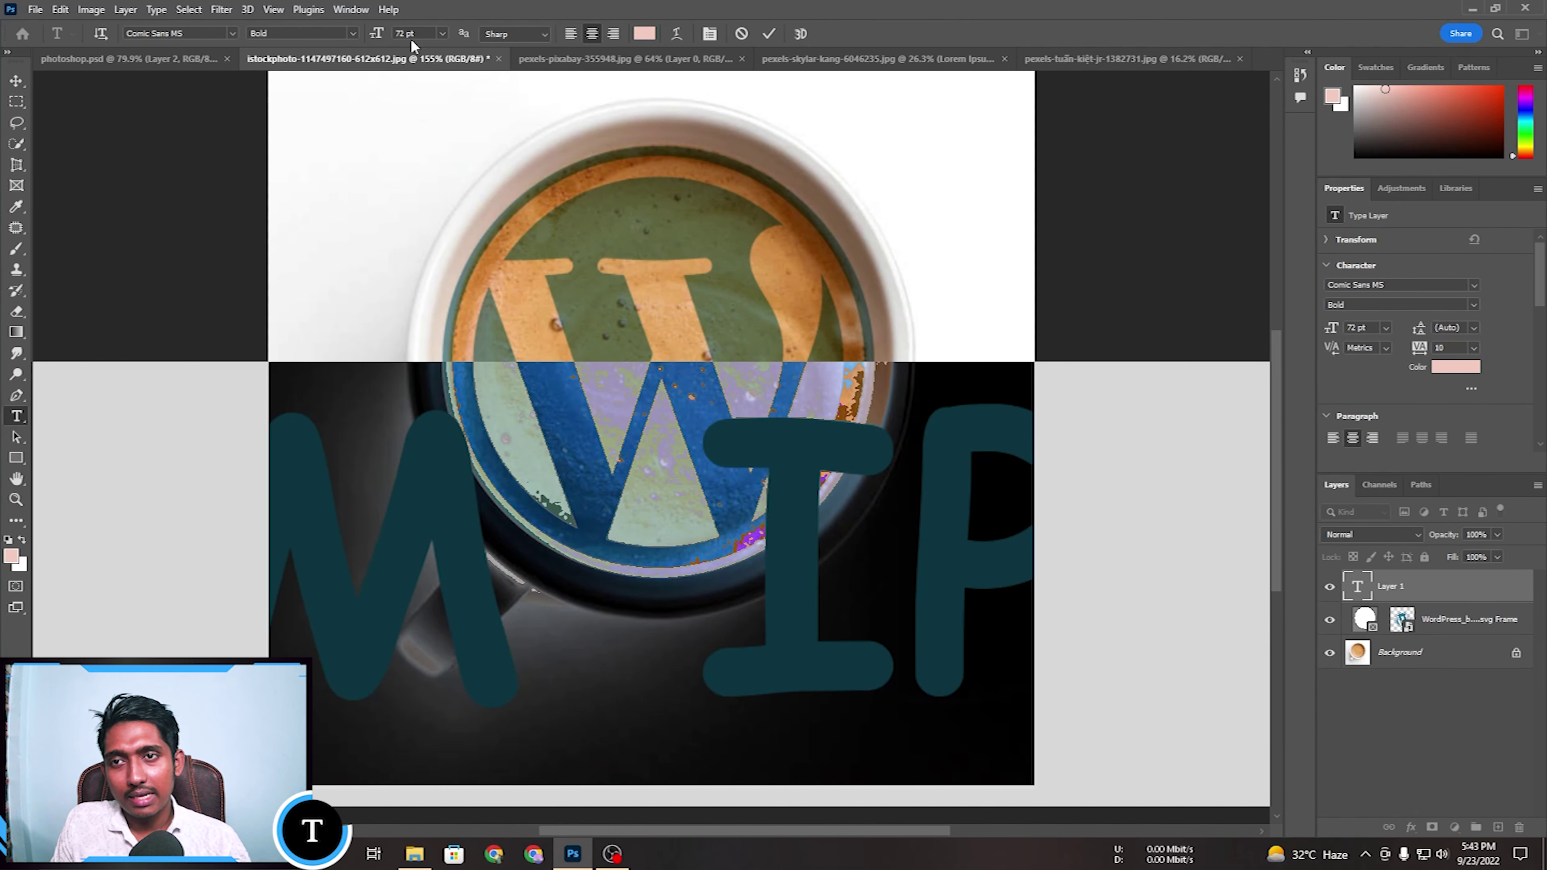
pyautogui.click(442, 34)
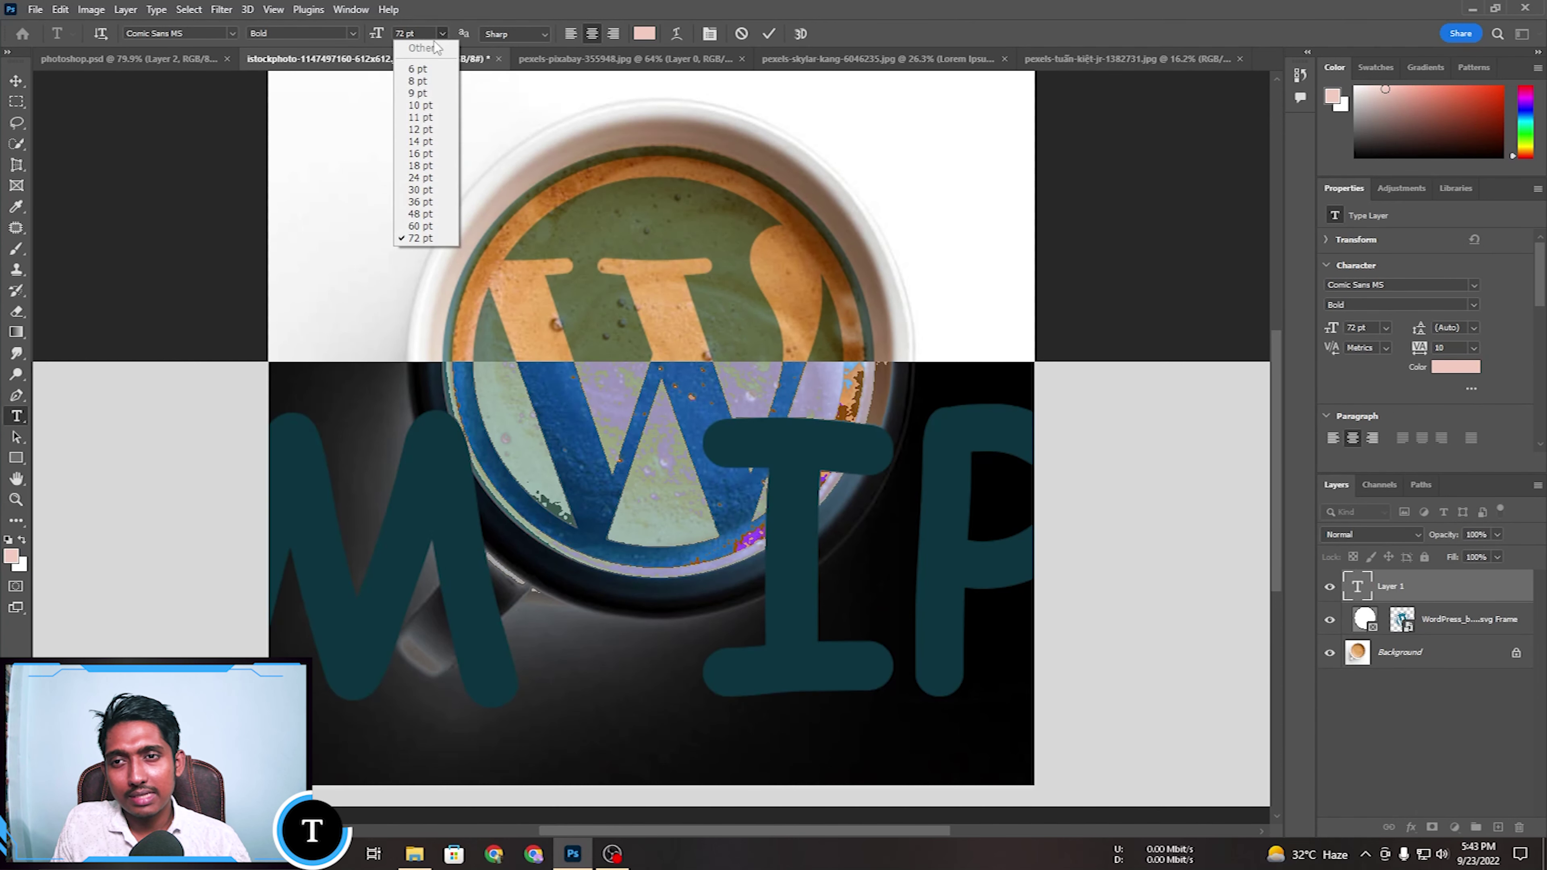
pyautogui.click(421, 170)
pyautogui.click(443, 33)
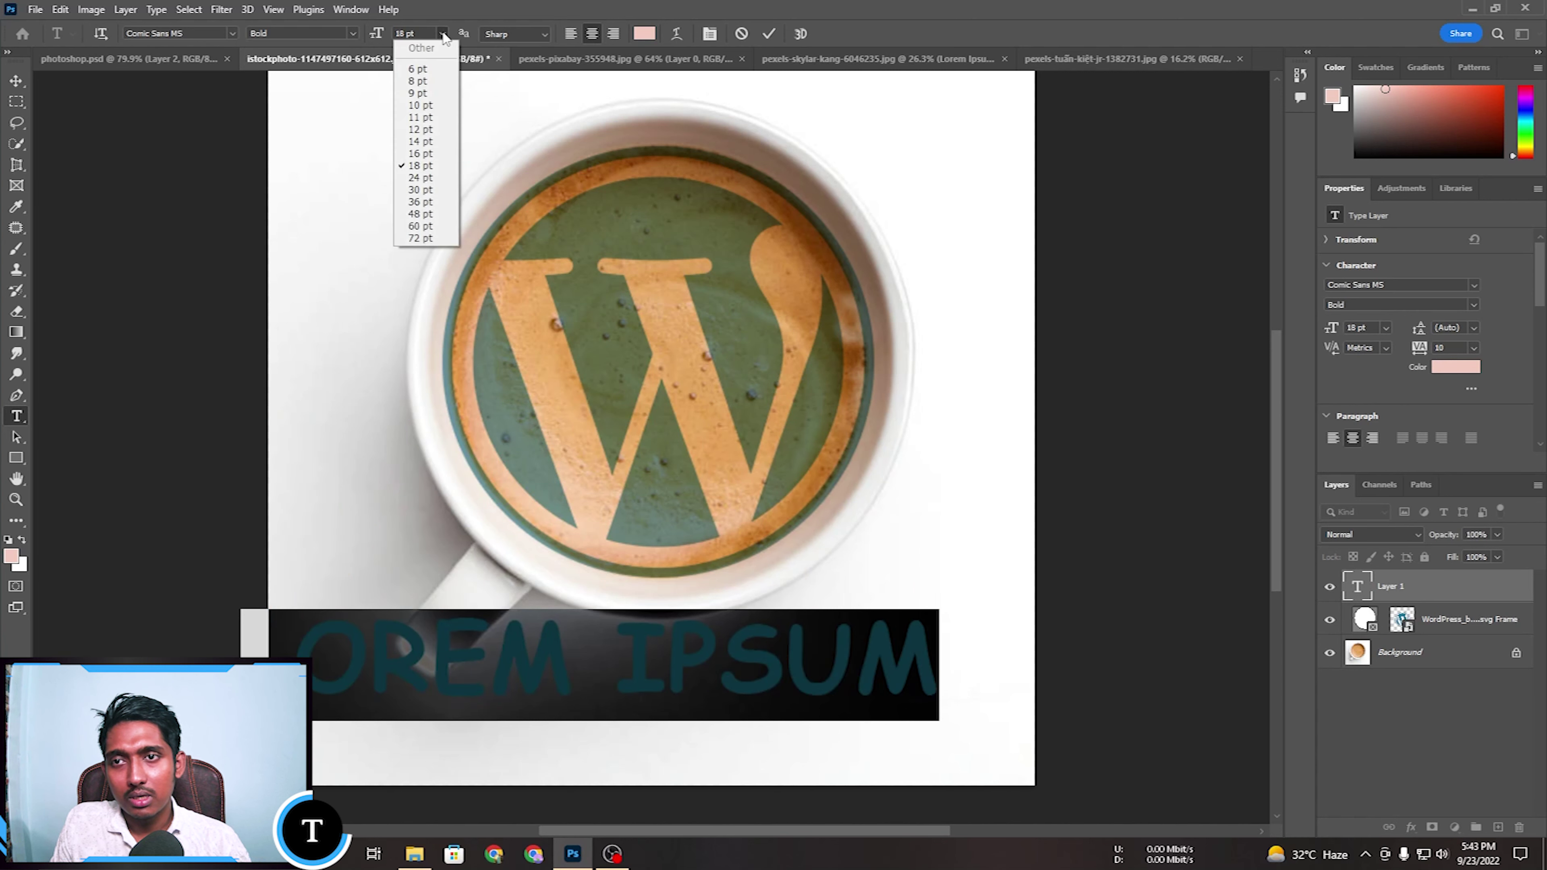
pyautogui.click(431, 101)
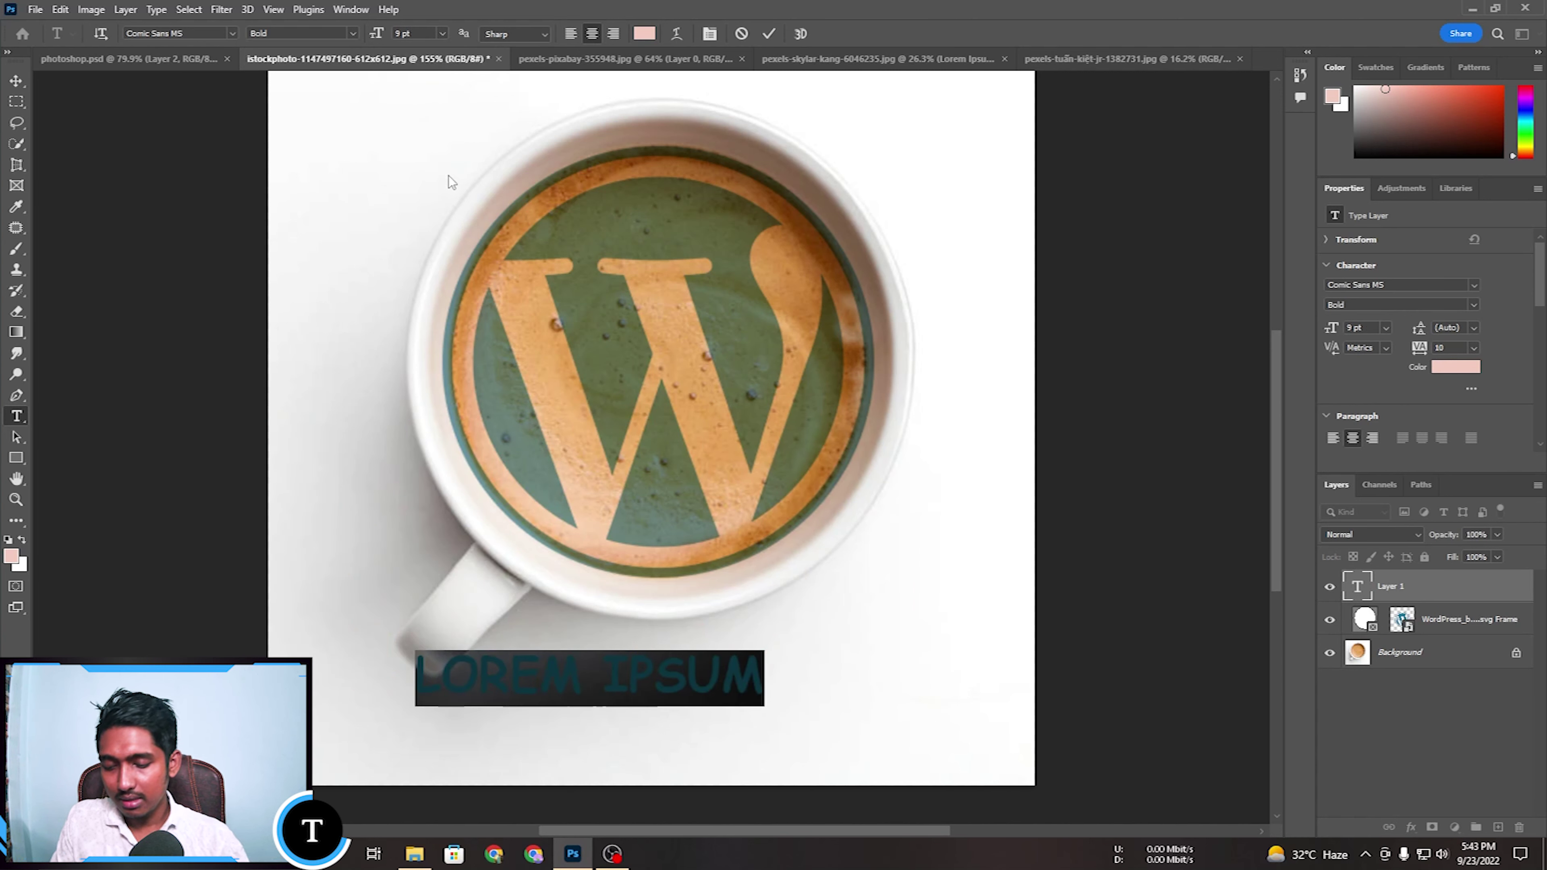
pyautogui.write('MFX ')
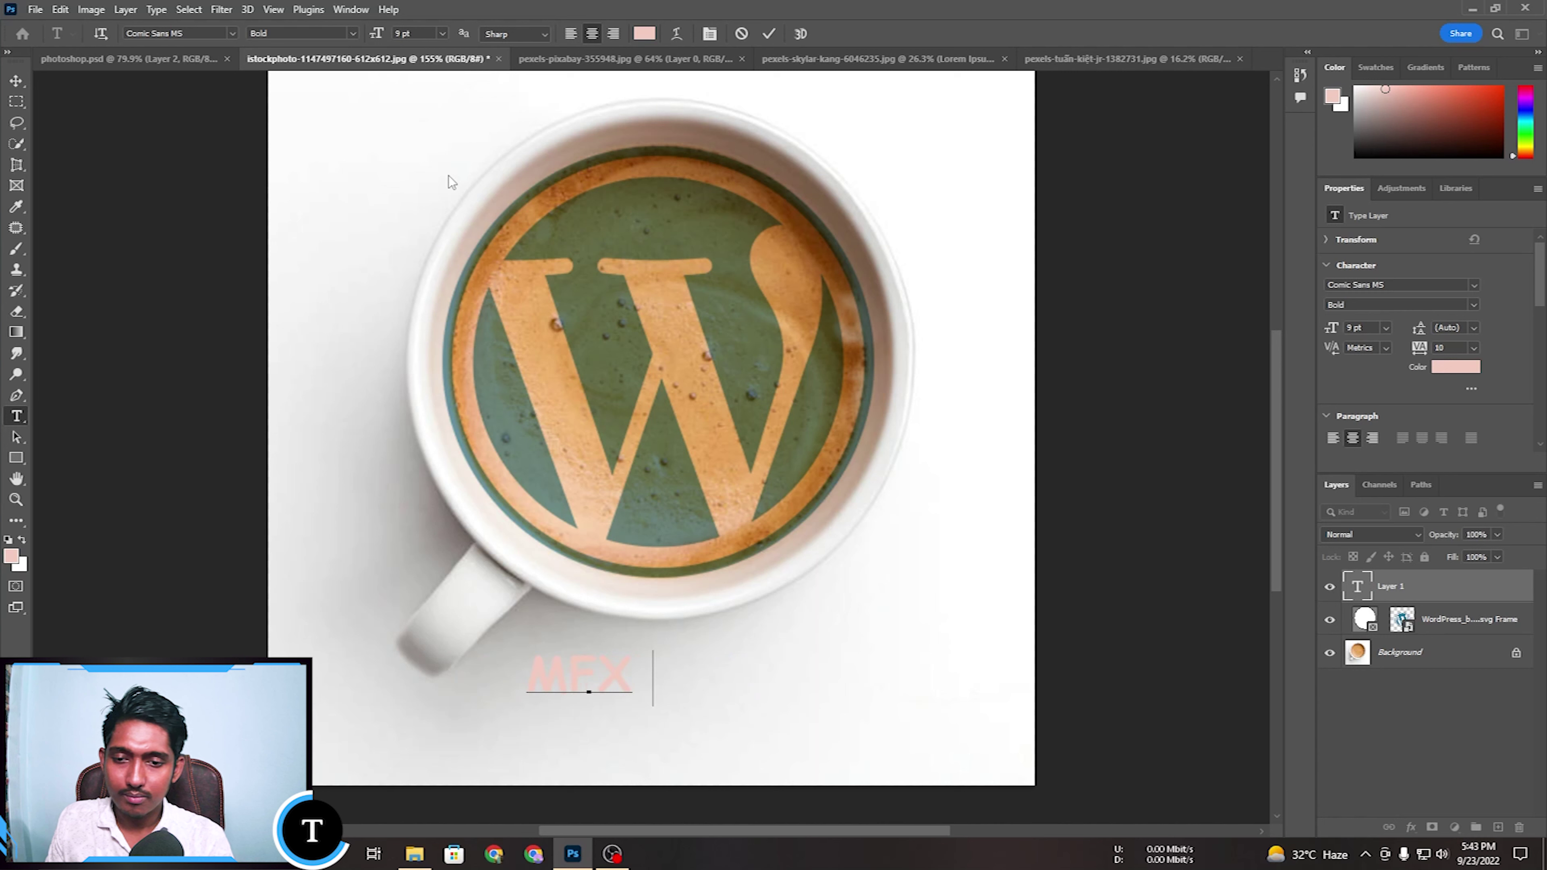
pyautogui.write('MOTIONS')
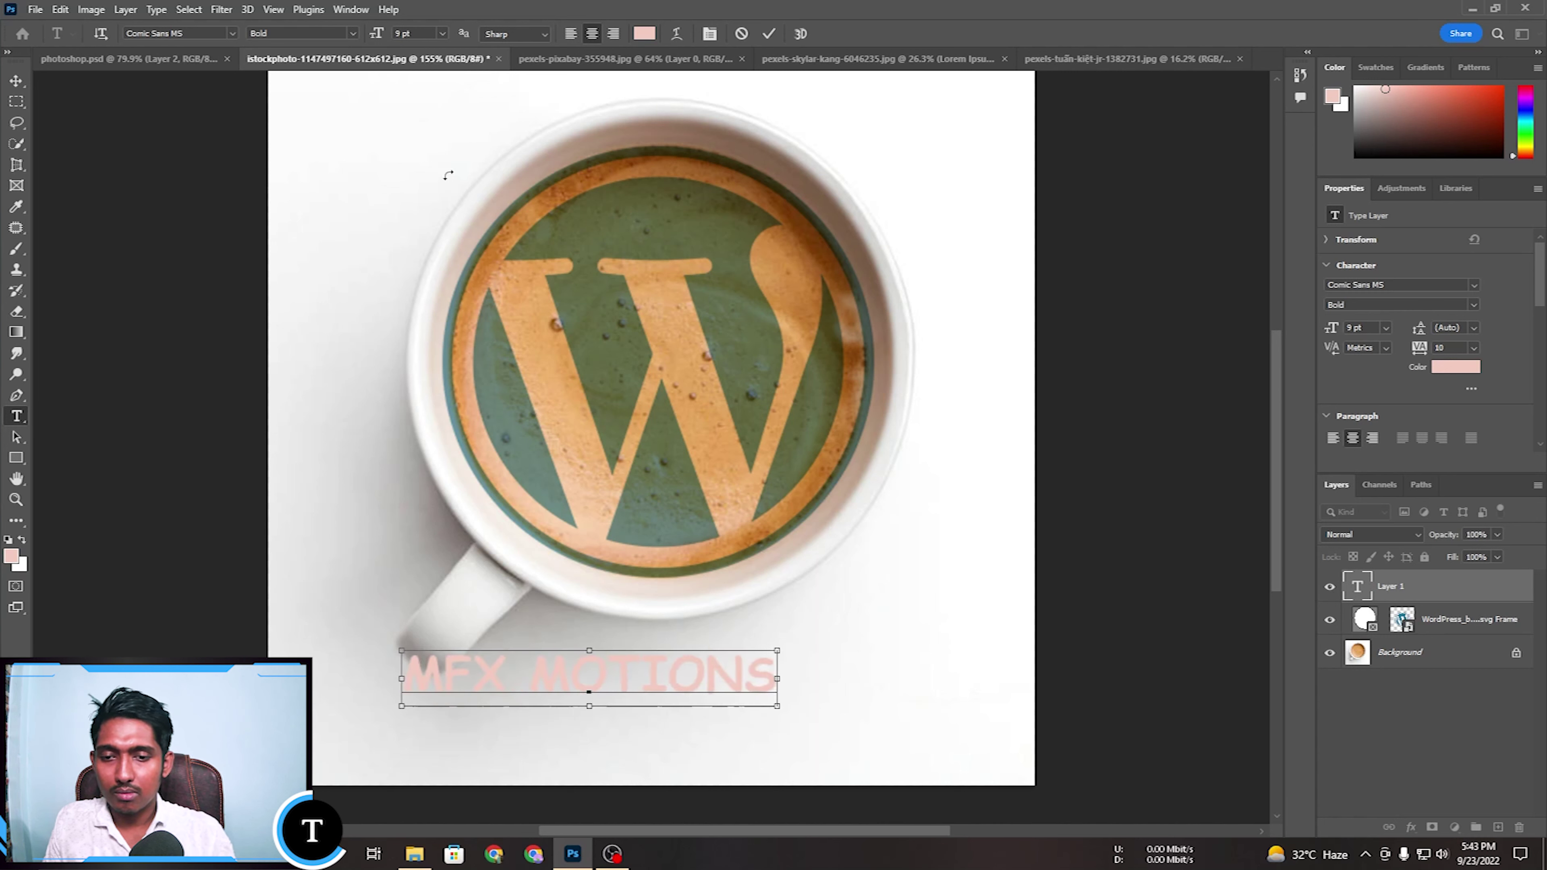
# Colour the MFX MOTIONS text black (000000).
pyautogui.hotkey('ctrl', 'a')
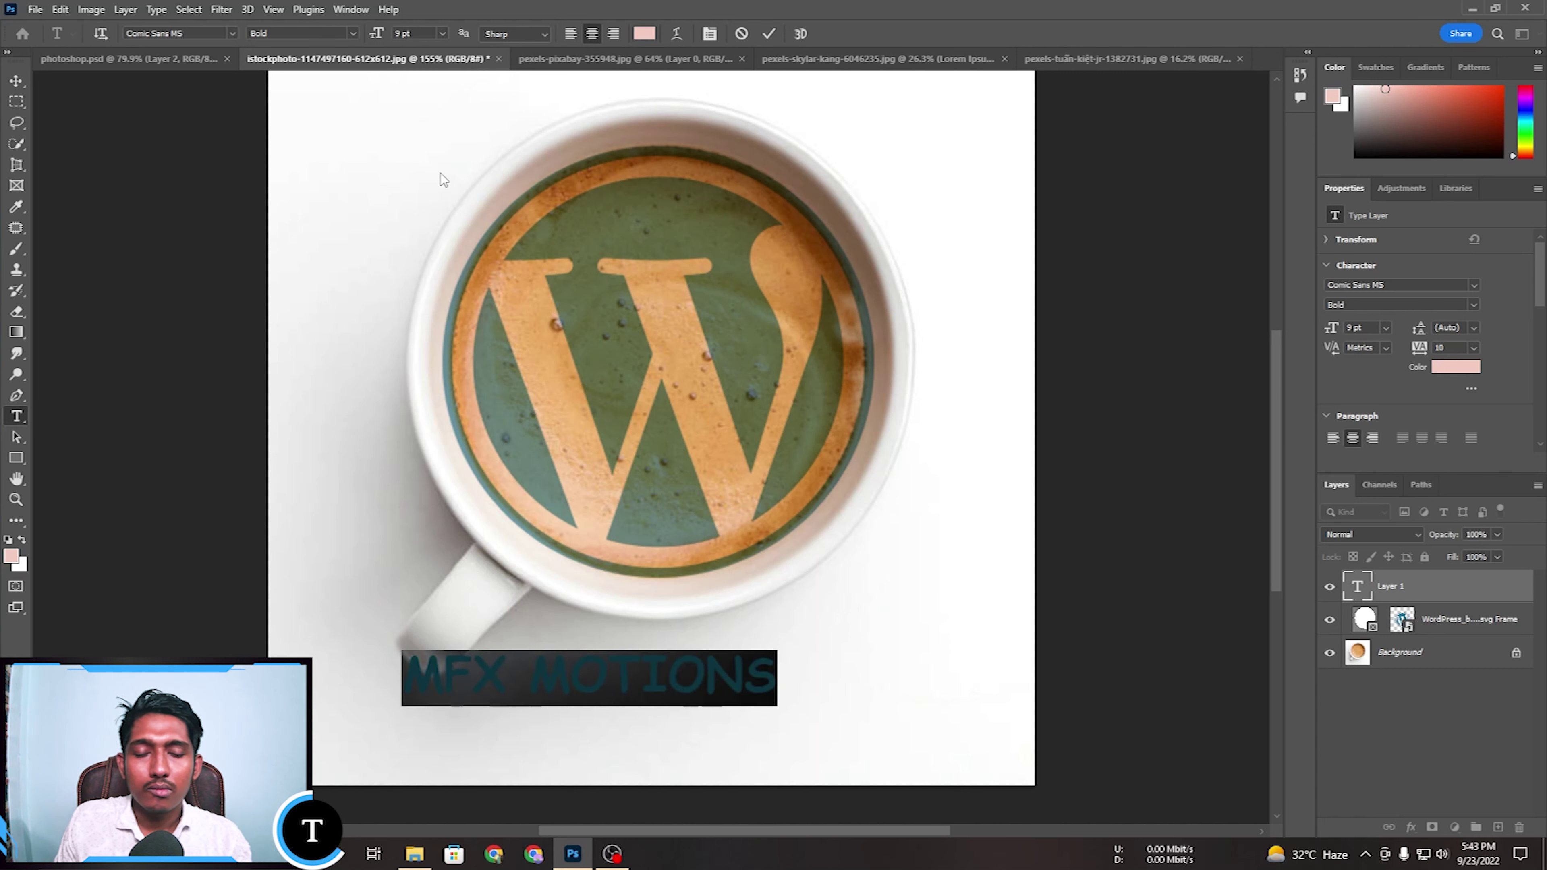
pyautogui.click(636, 34)
pyautogui.write('000000')
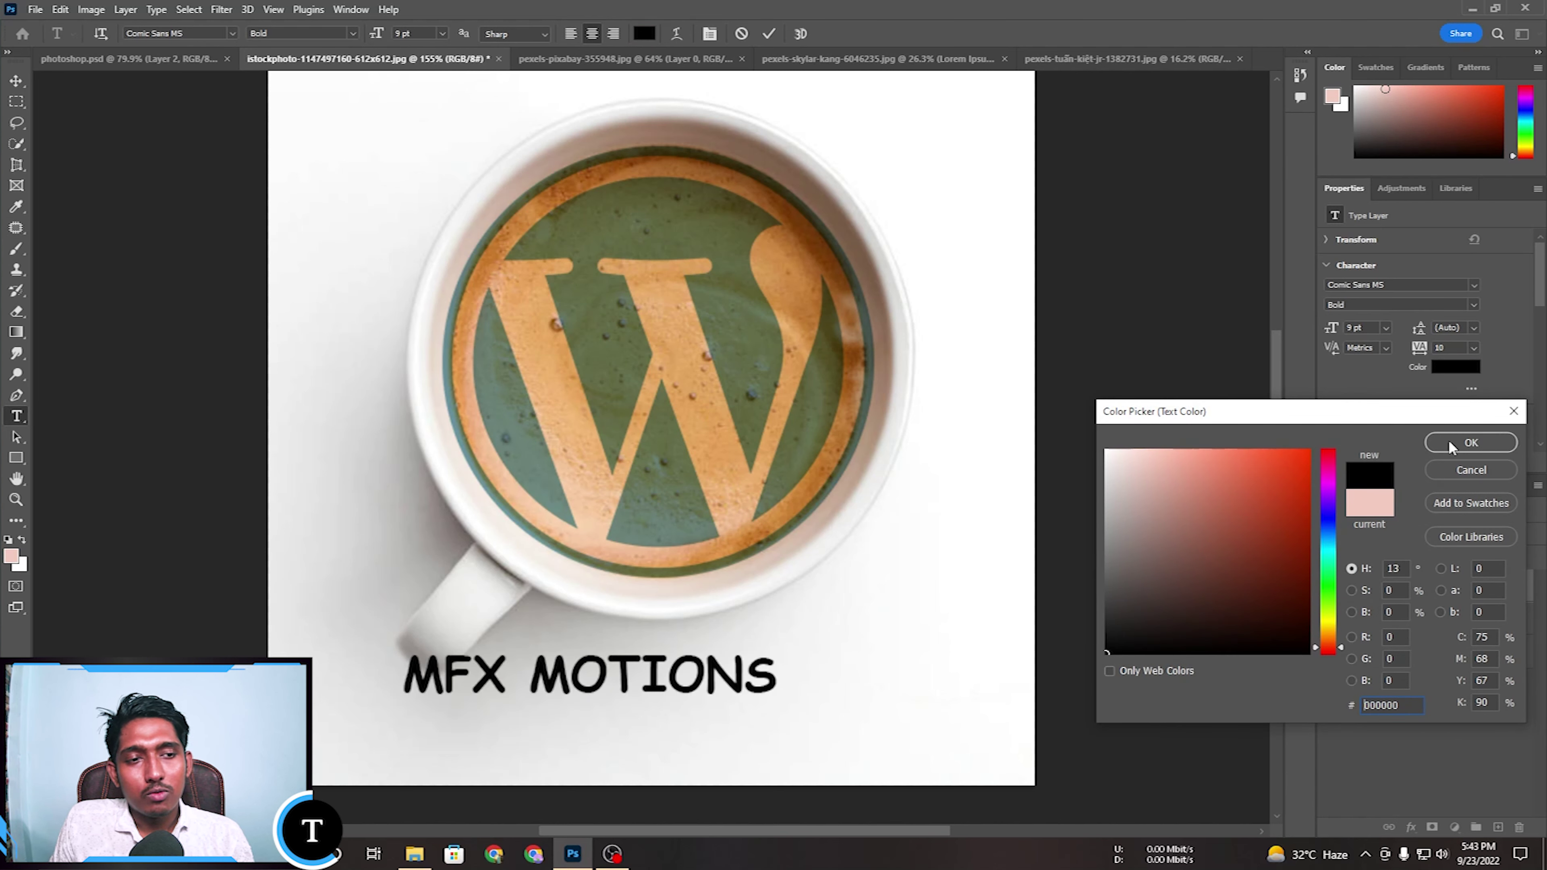
pyautogui.click(1470, 443)
pyautogui.click(769, 34)
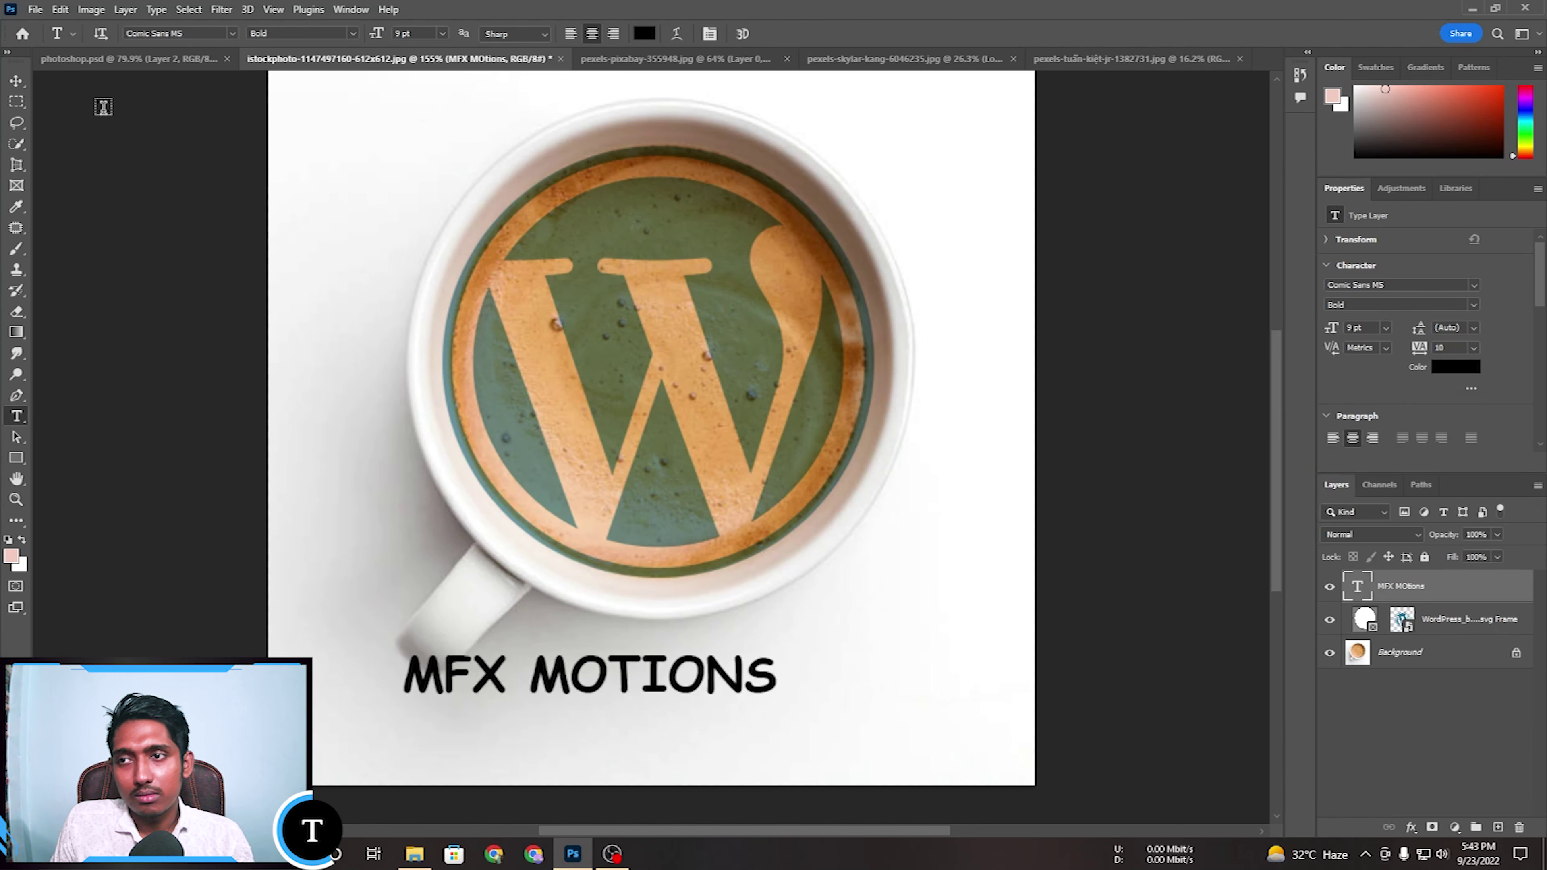
# Centre the text lower beneath the cup and change its font to Georgia.
pyautogui.click(14, 84)
pyautogui.moveTo(547, 681); pyautogui.dragTo(607, 706)
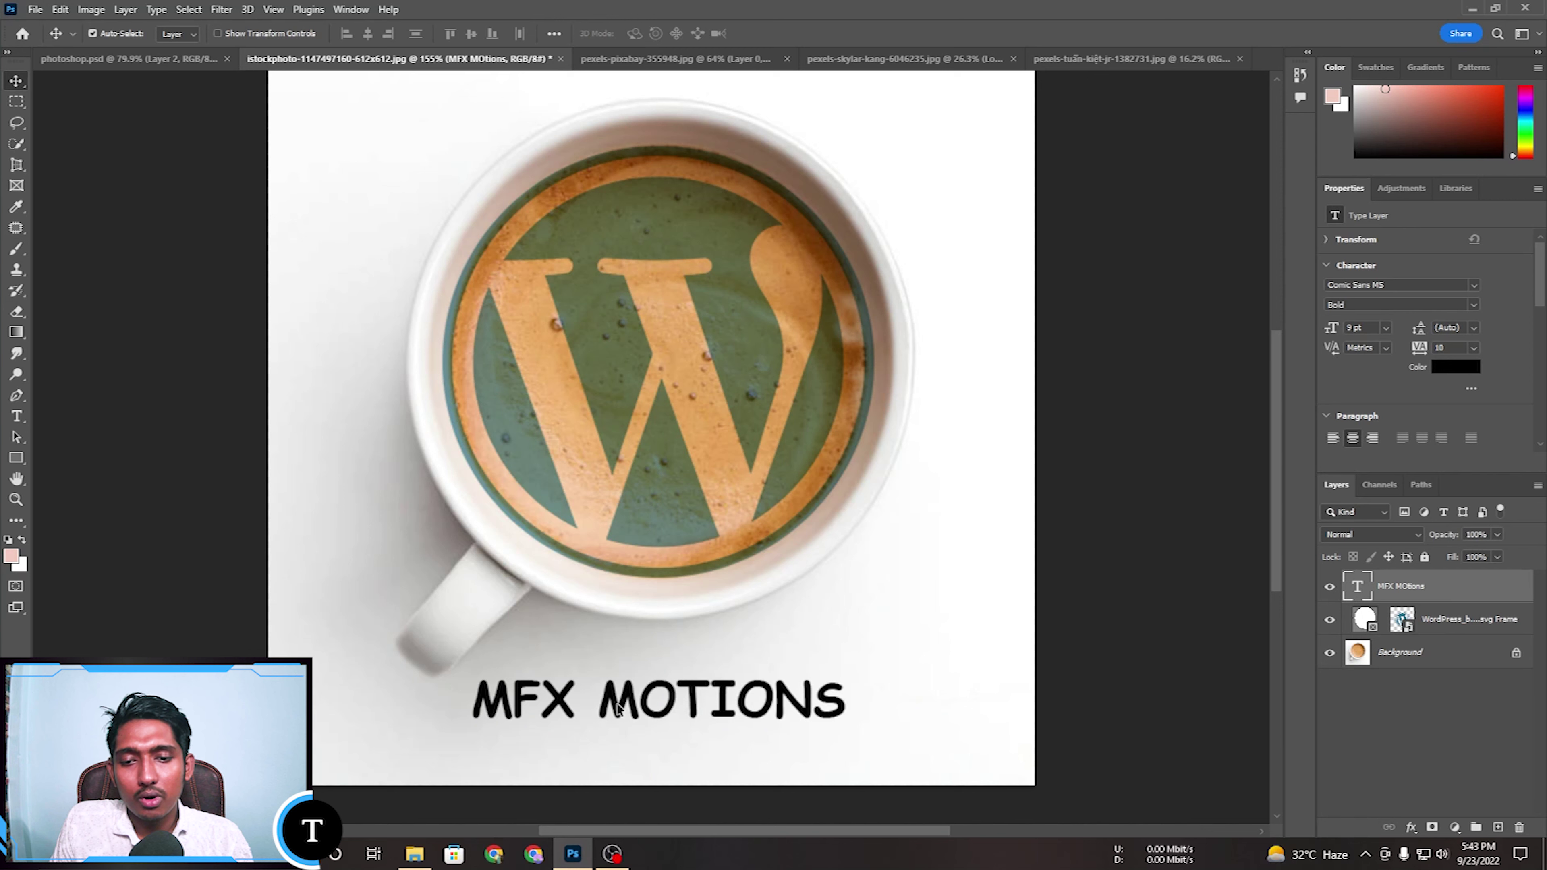
pyautogui.doubleClick(1357, 588)
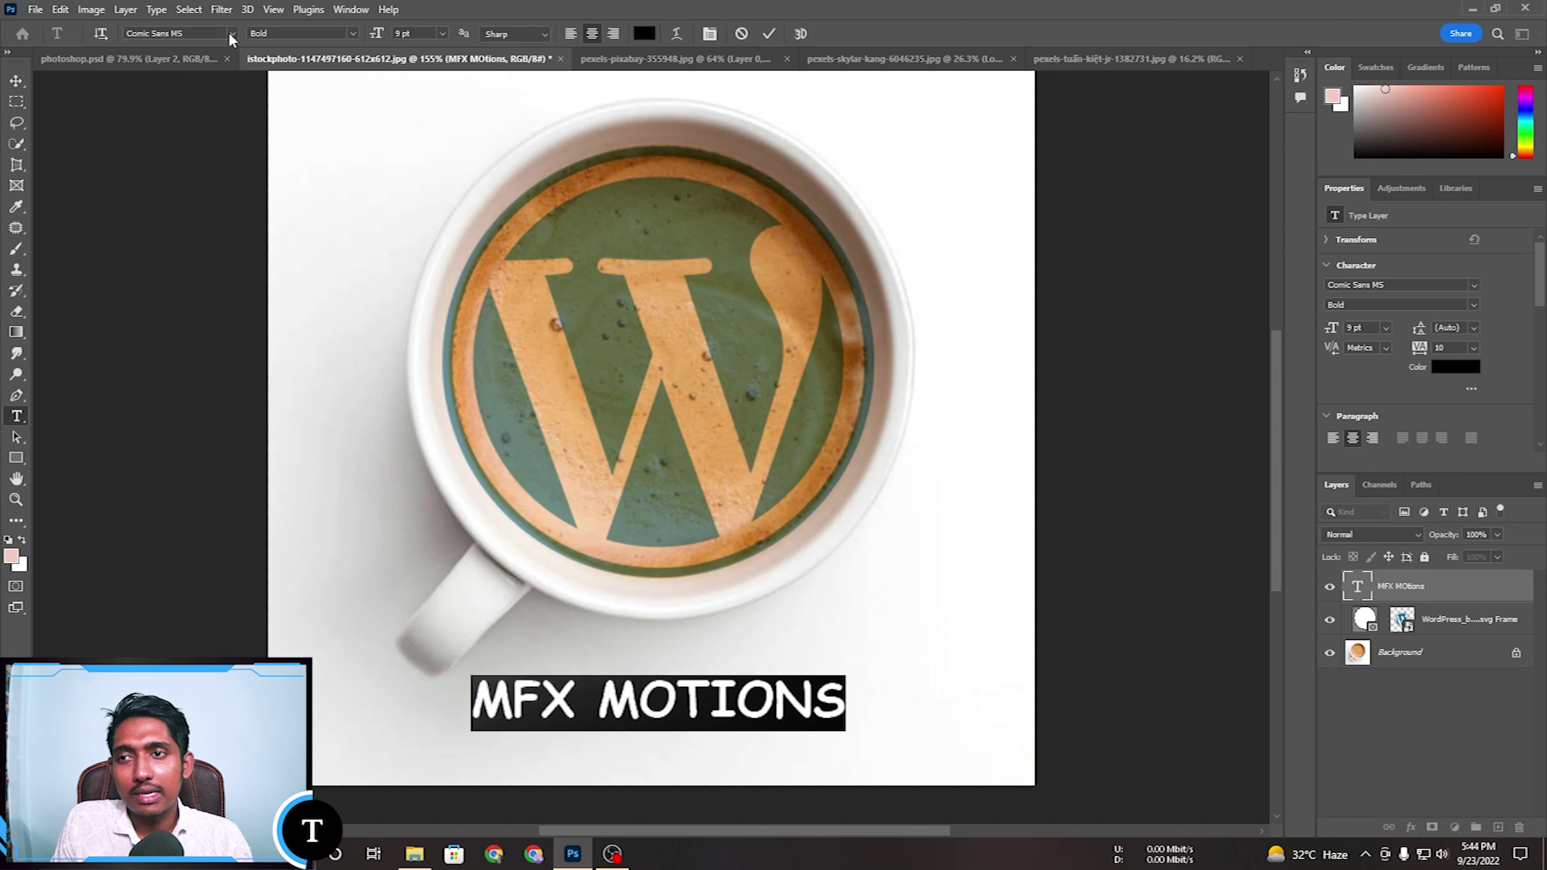
pyautogui.click(232, 34)
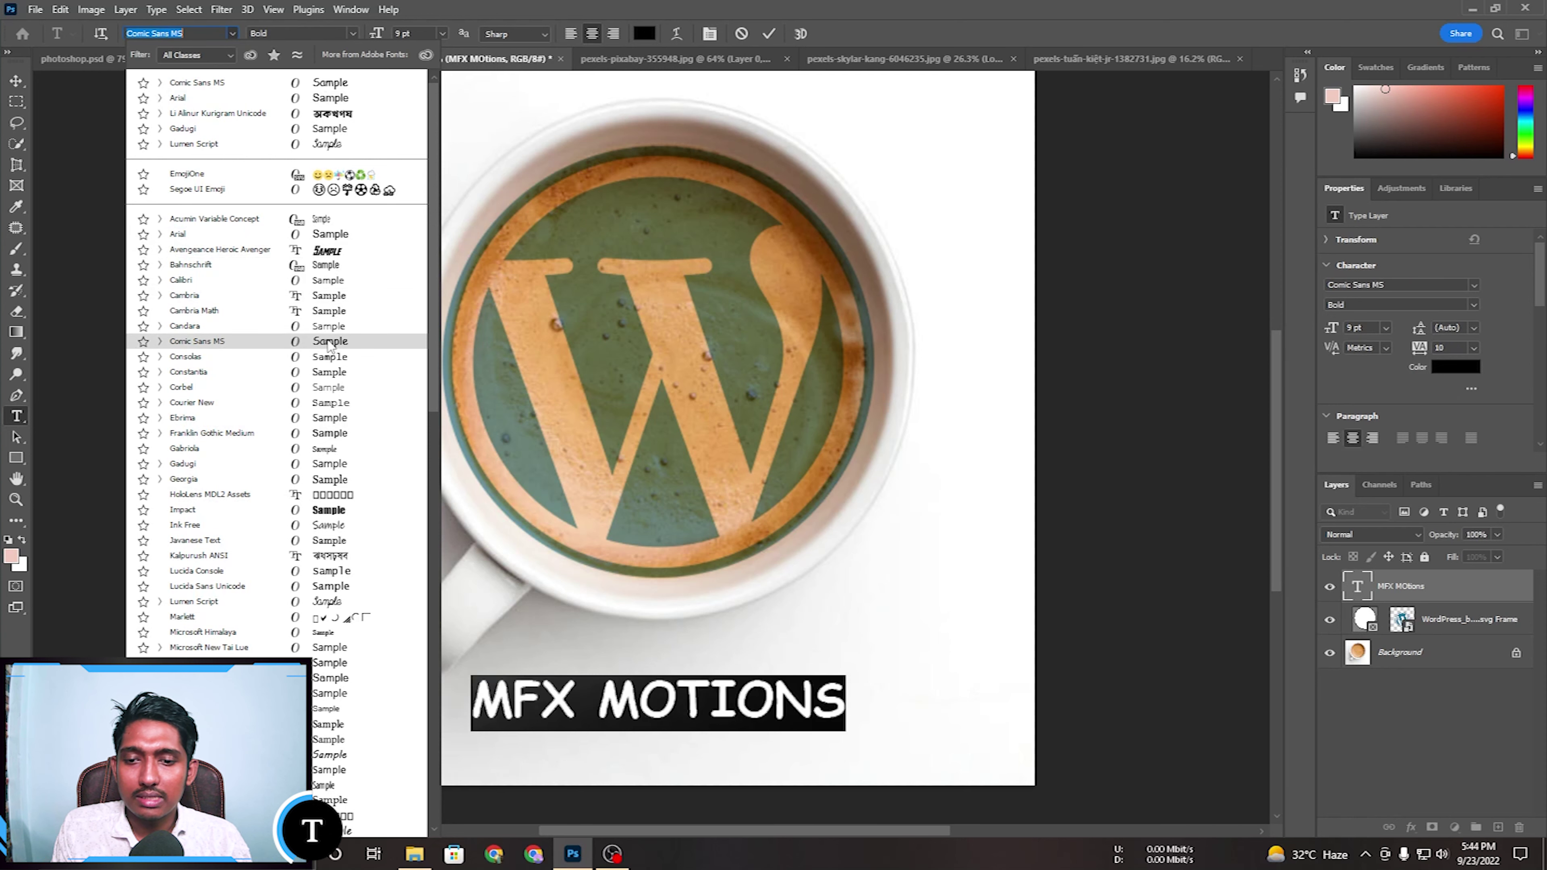
pyautogui.click(328, 486)
pyautogui.click(769, 33)
pyautogui.press('v')
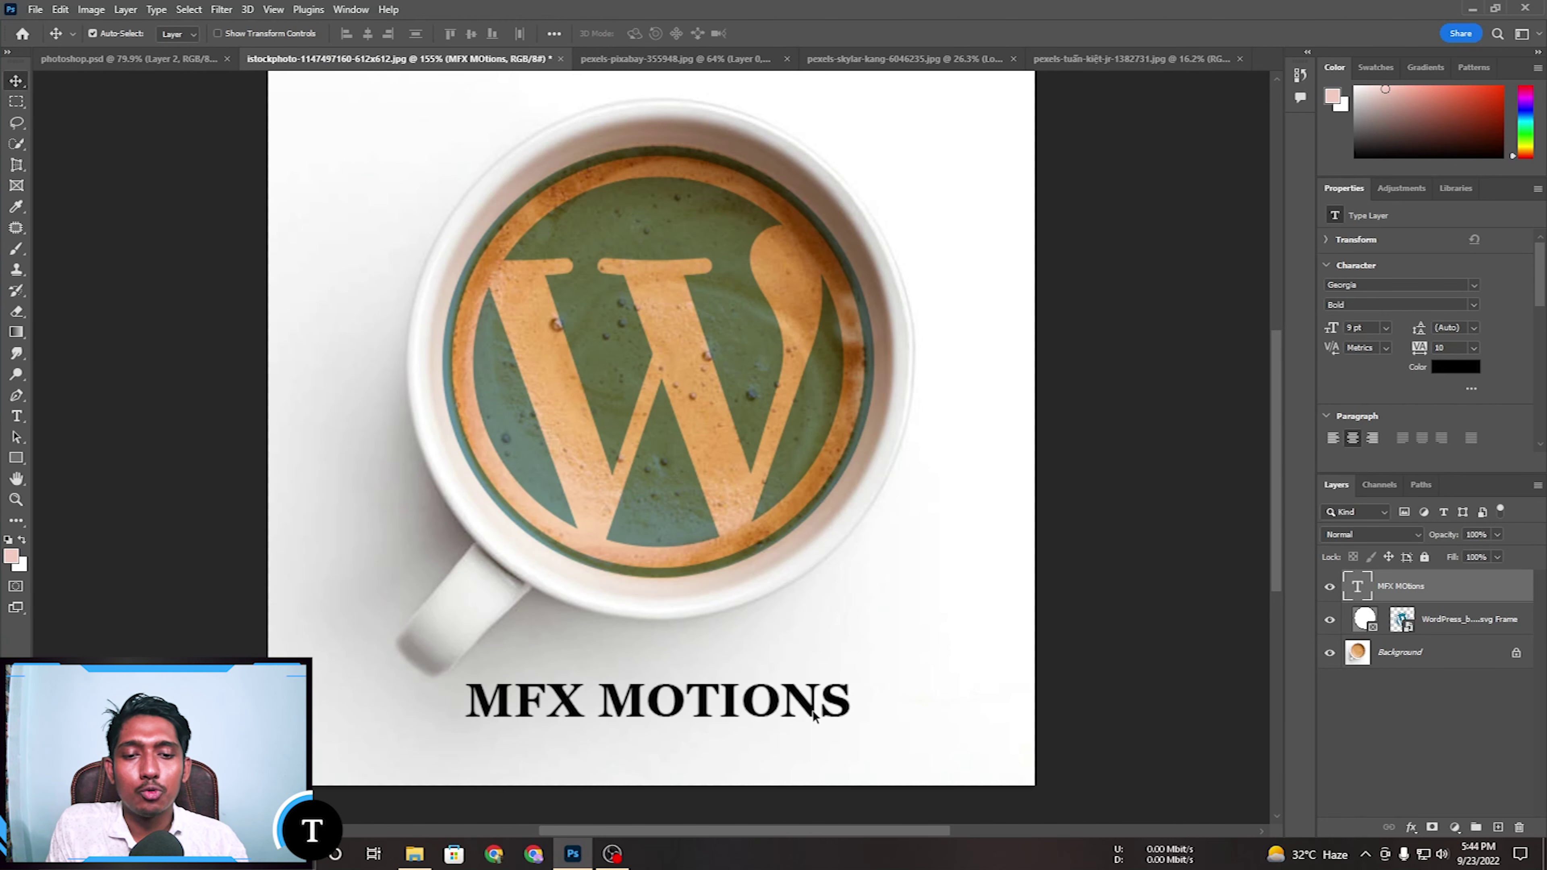
pyautogui.doubleClick(1491, 596)
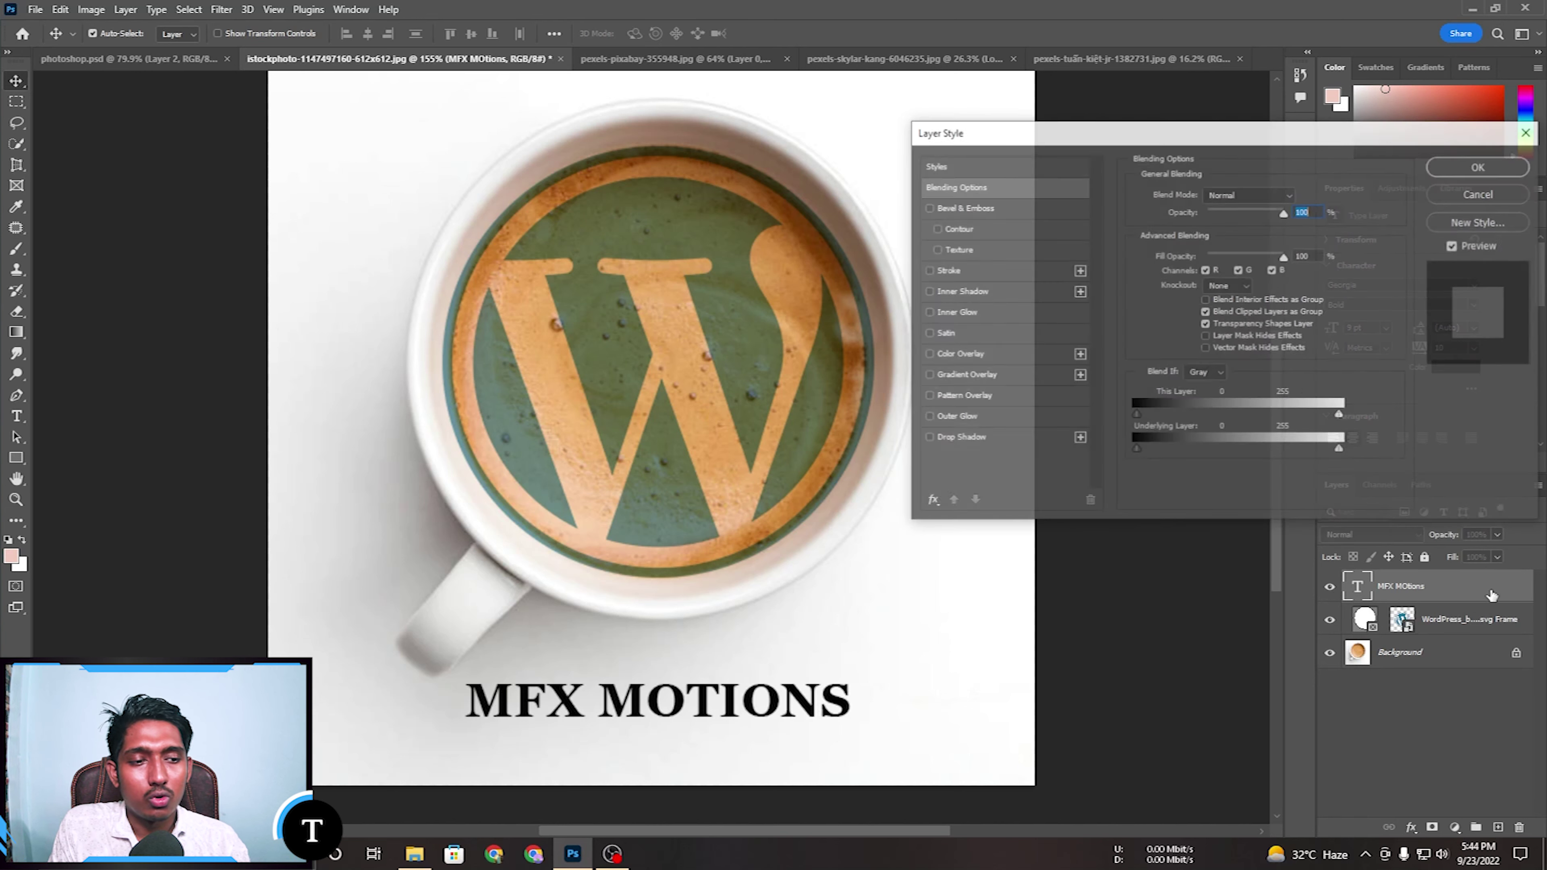
pyautogui.click(966, 376)
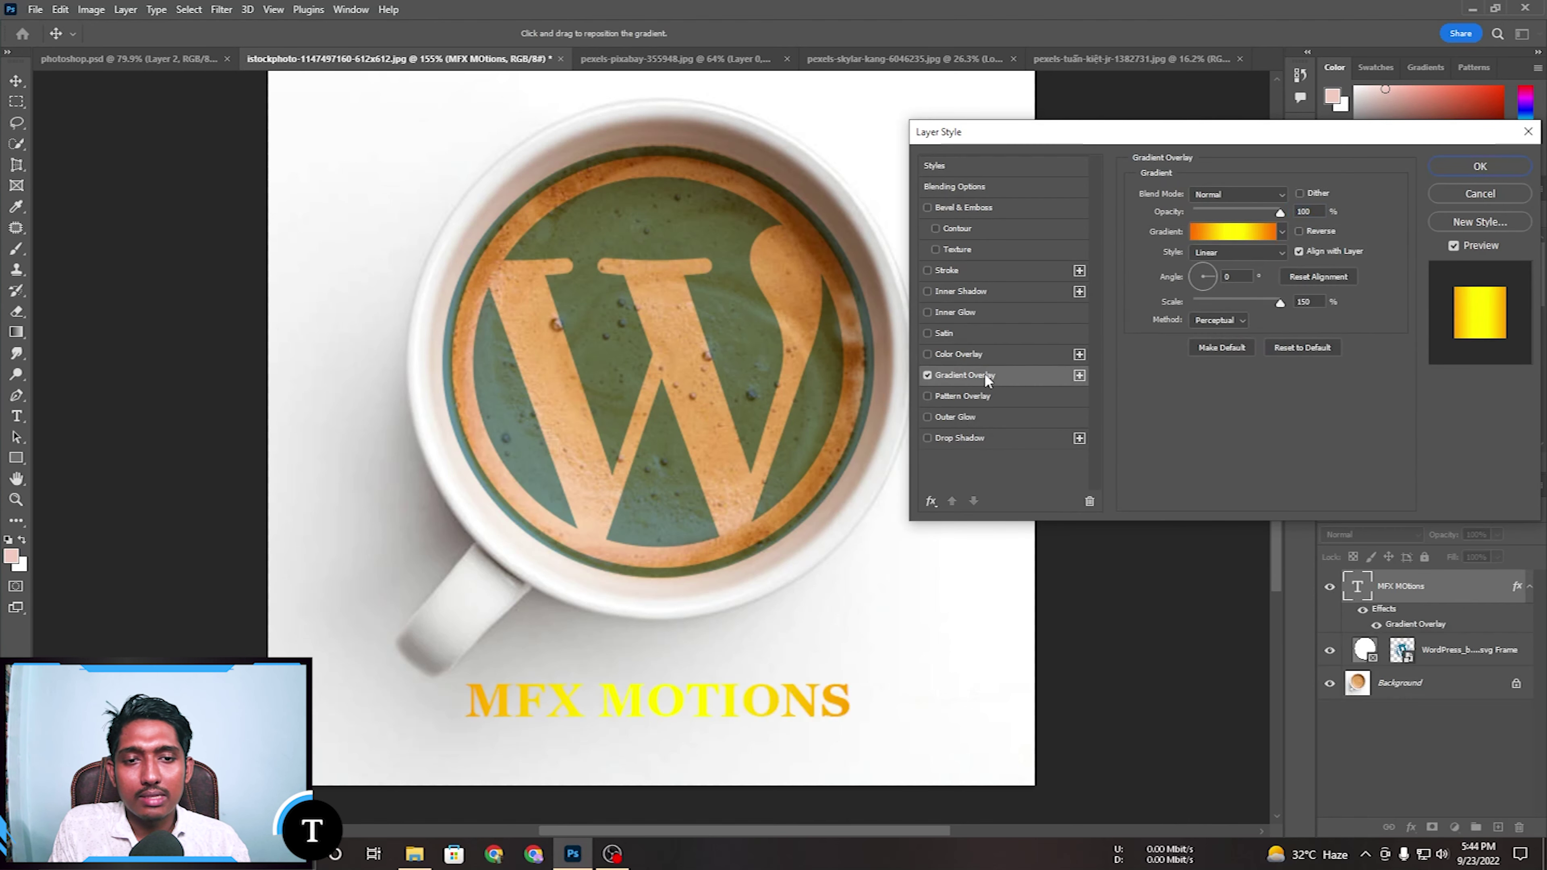
pyautogui.click(1282, 233)
pyautogui.scroll(4, 1209, 396)
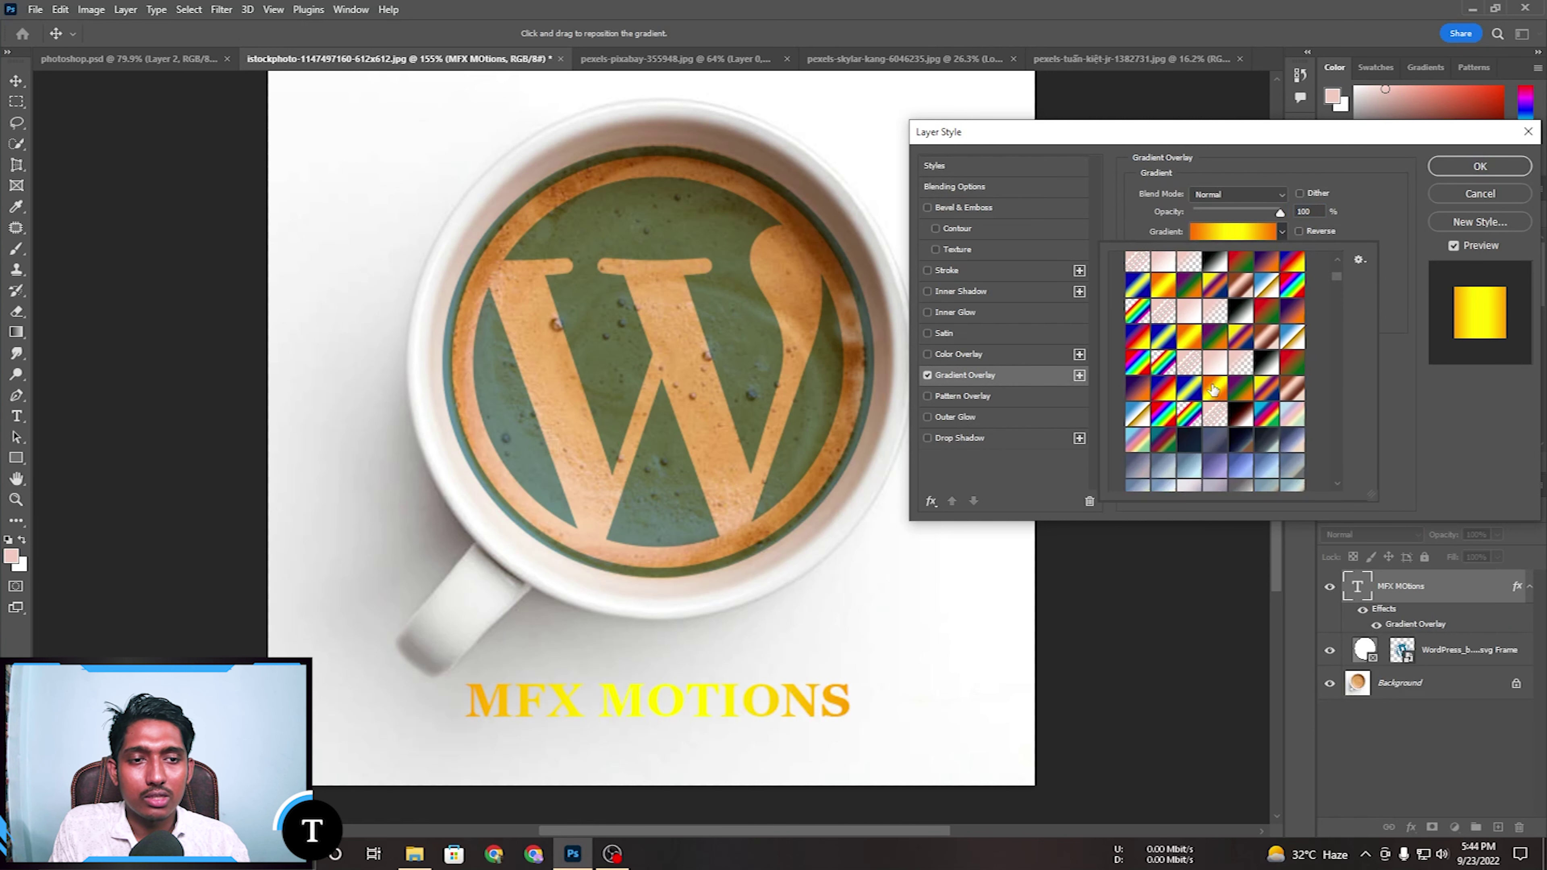
pyautogui.click(1210, 419)
pyautogui.scroll(-5, 1230, 427)
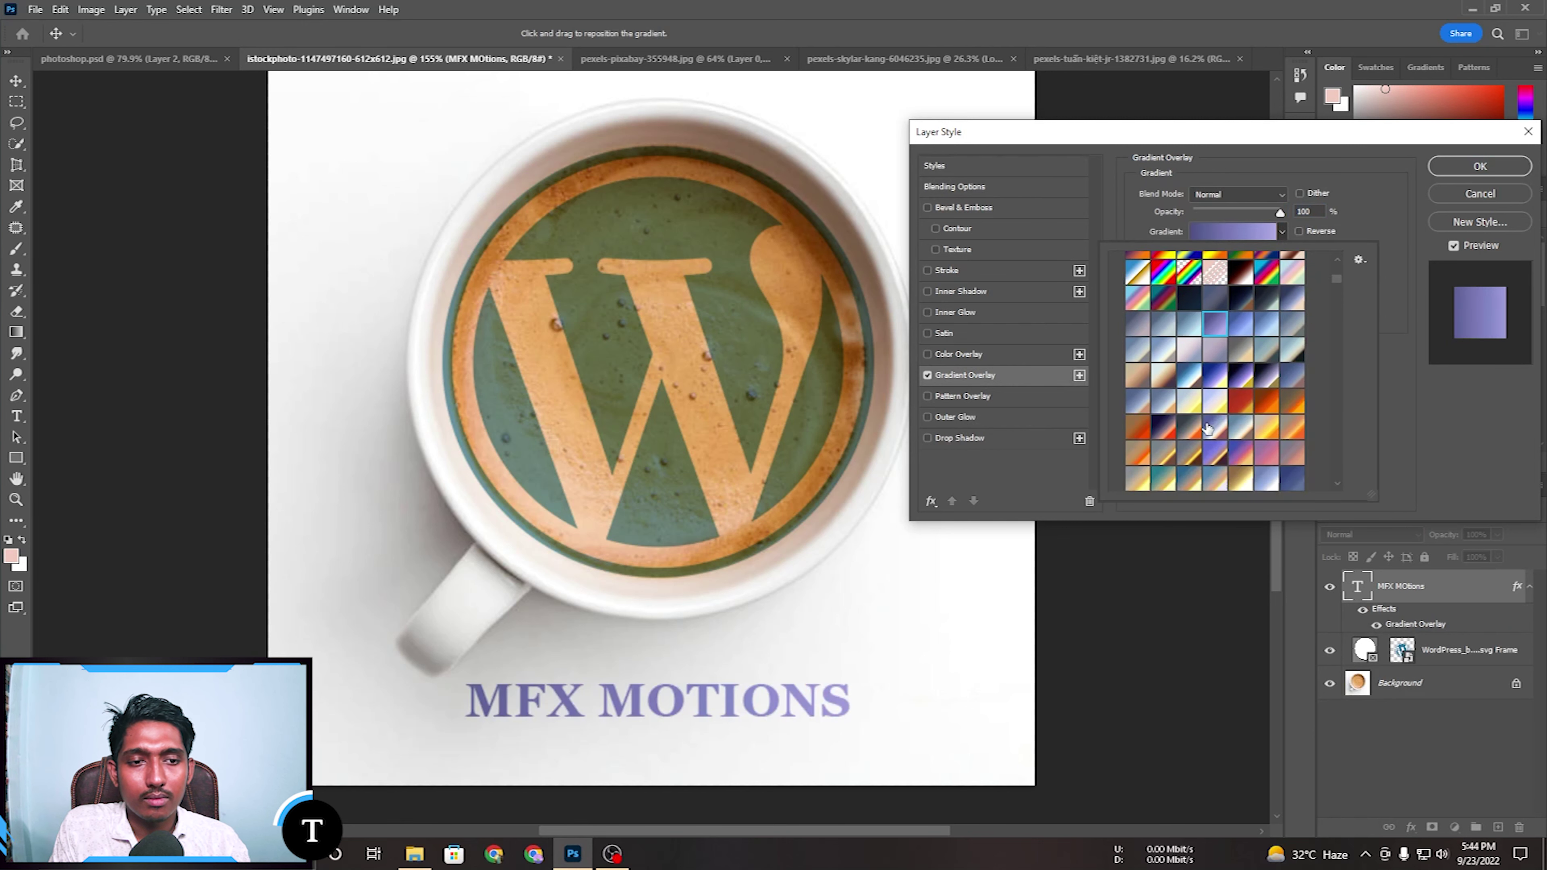
pyautogui.click(1291, 440)
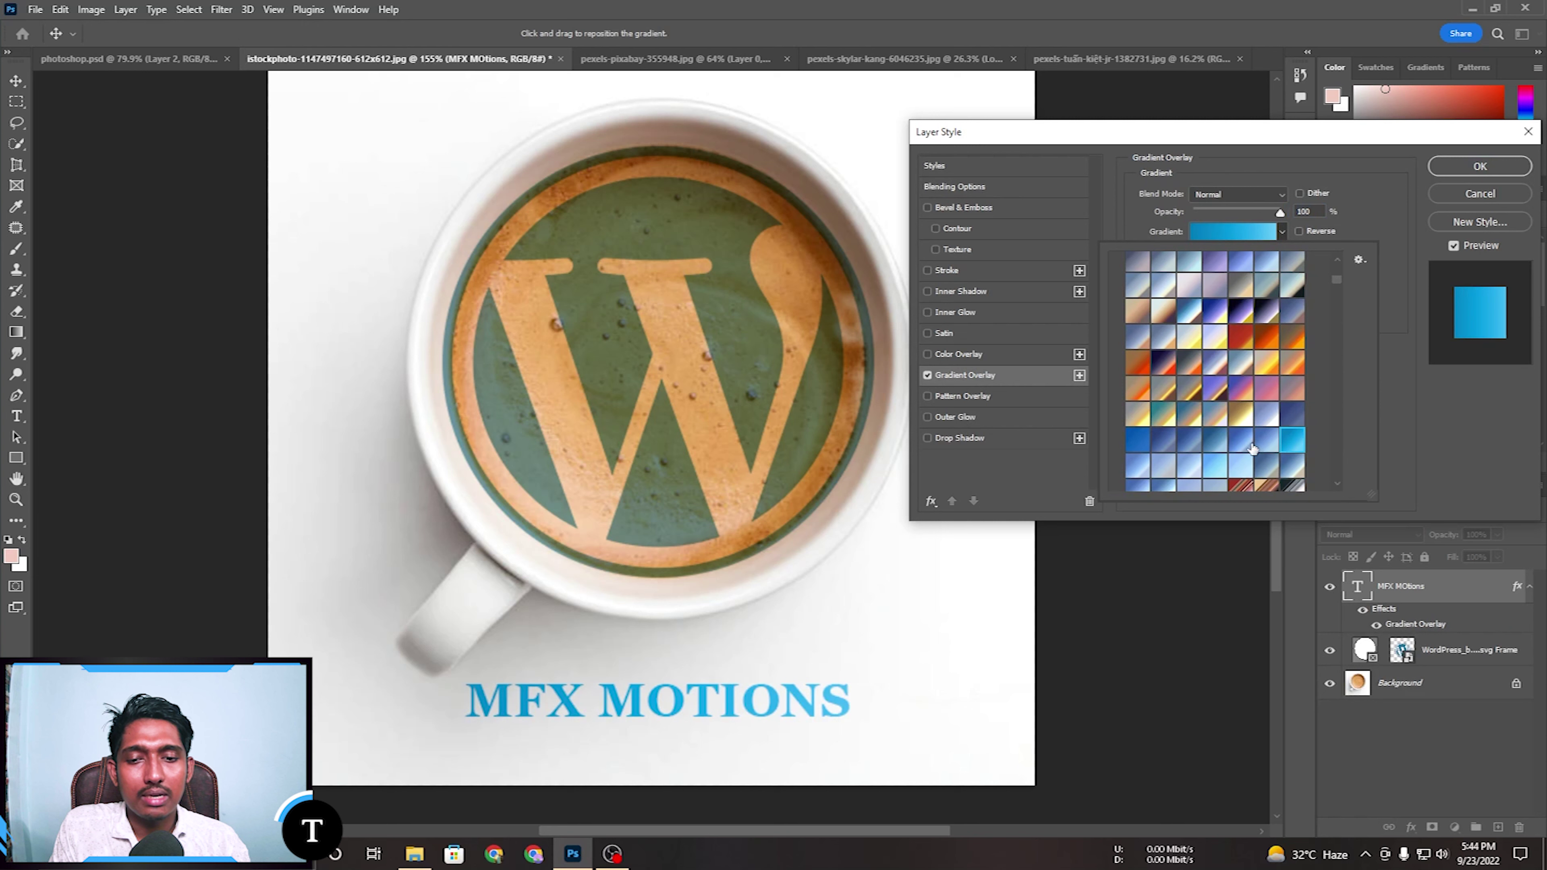
pyautogui.click(1188, 467)
pyautogui.scroll(-4, 1300, 390)
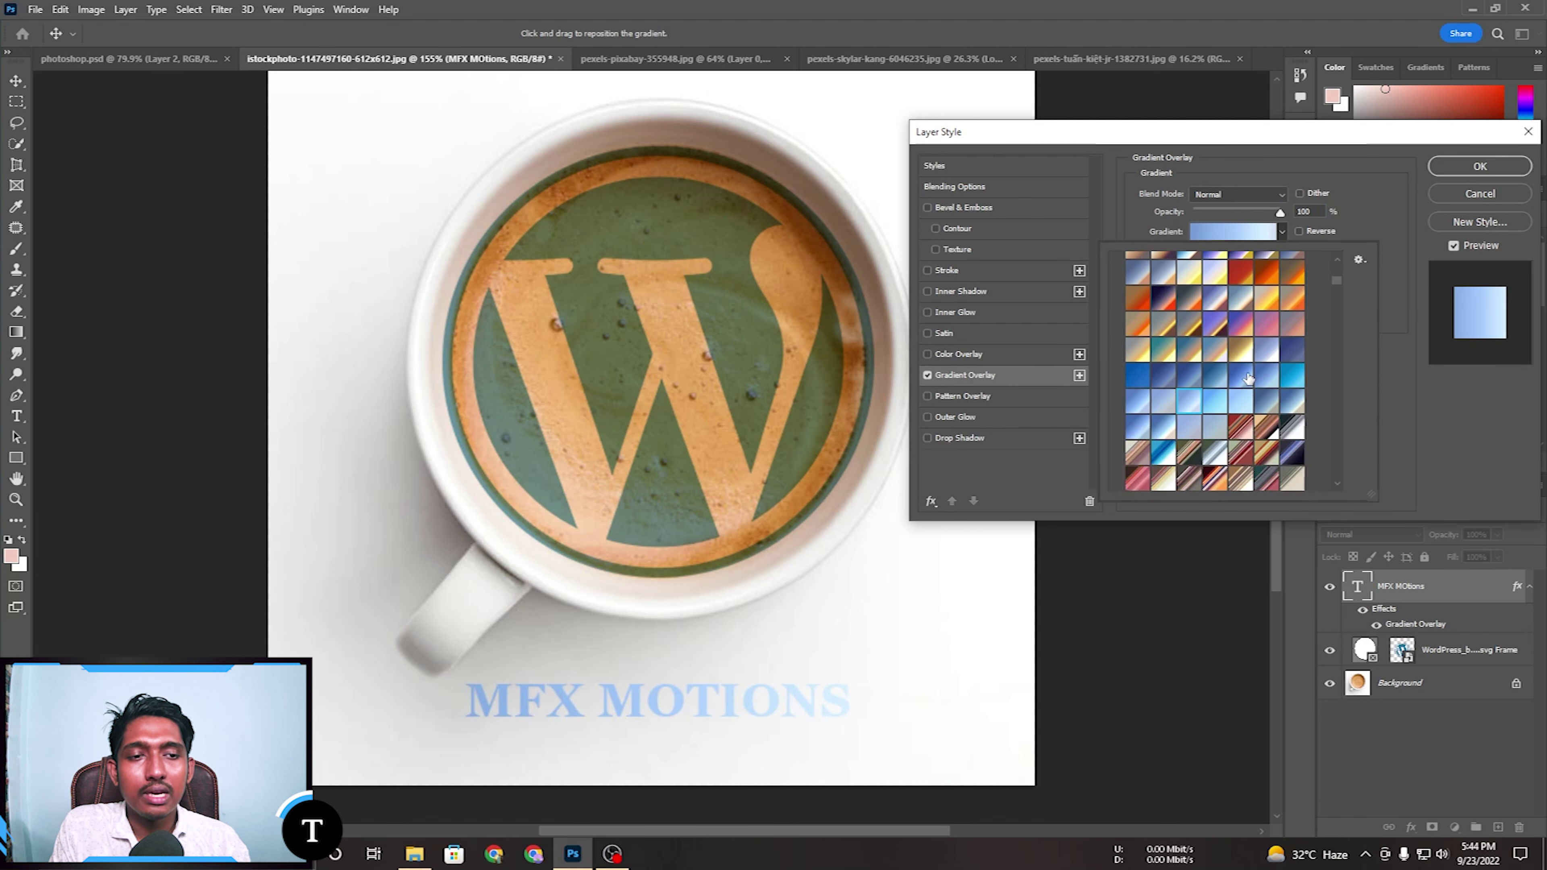
pyautogui.click(1193, 420)
pyautogui.scroll(-4, 1192, 378)
pyautogui.scroll(-2, 1192, 372)
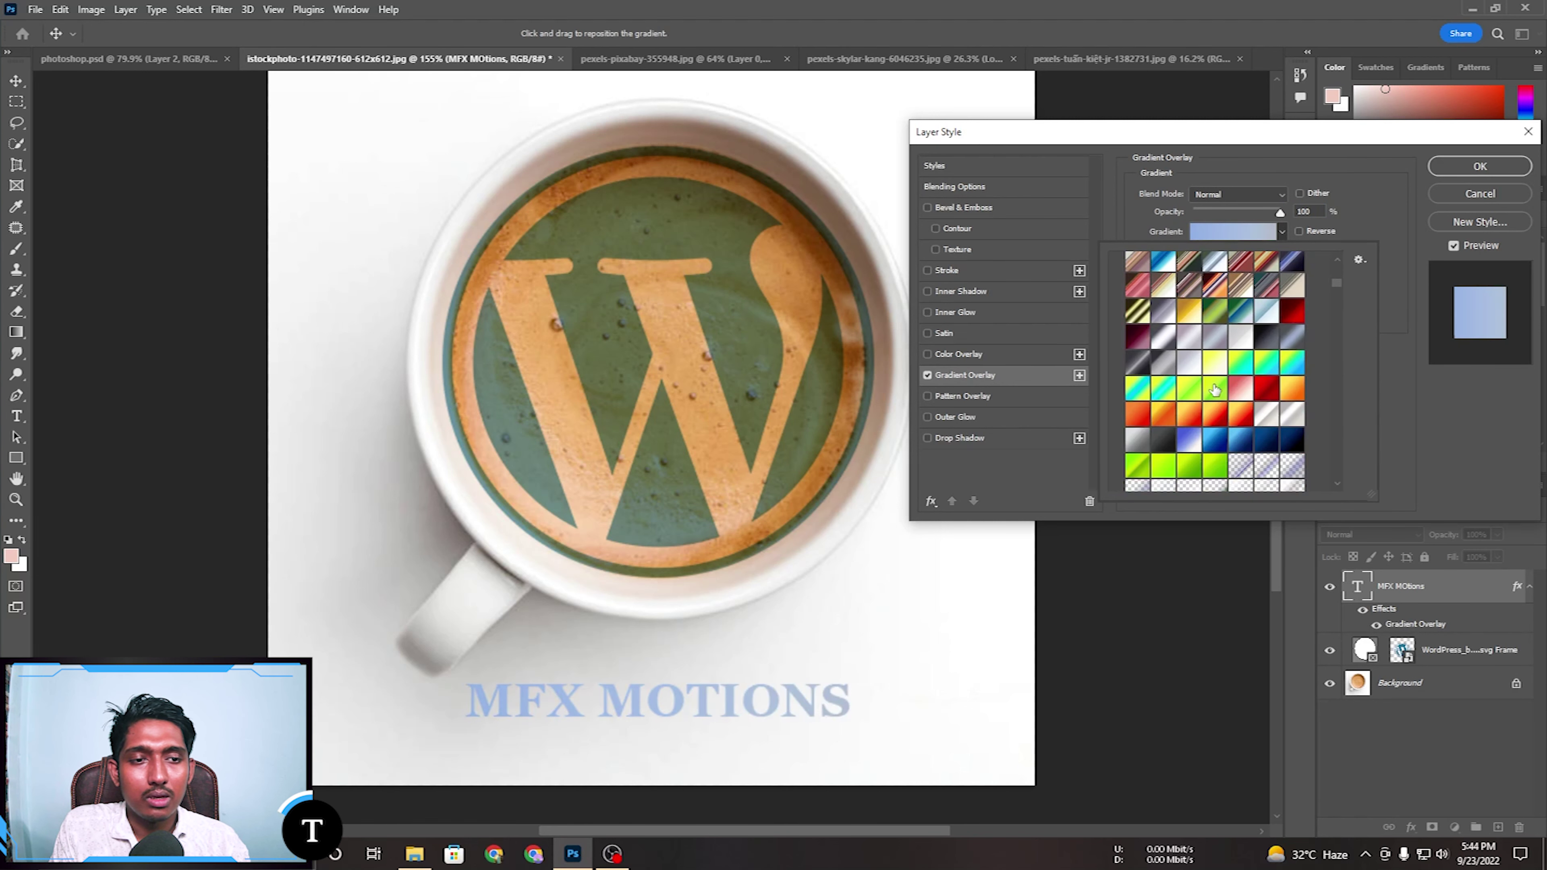
pyautogui.click(1193, 415)
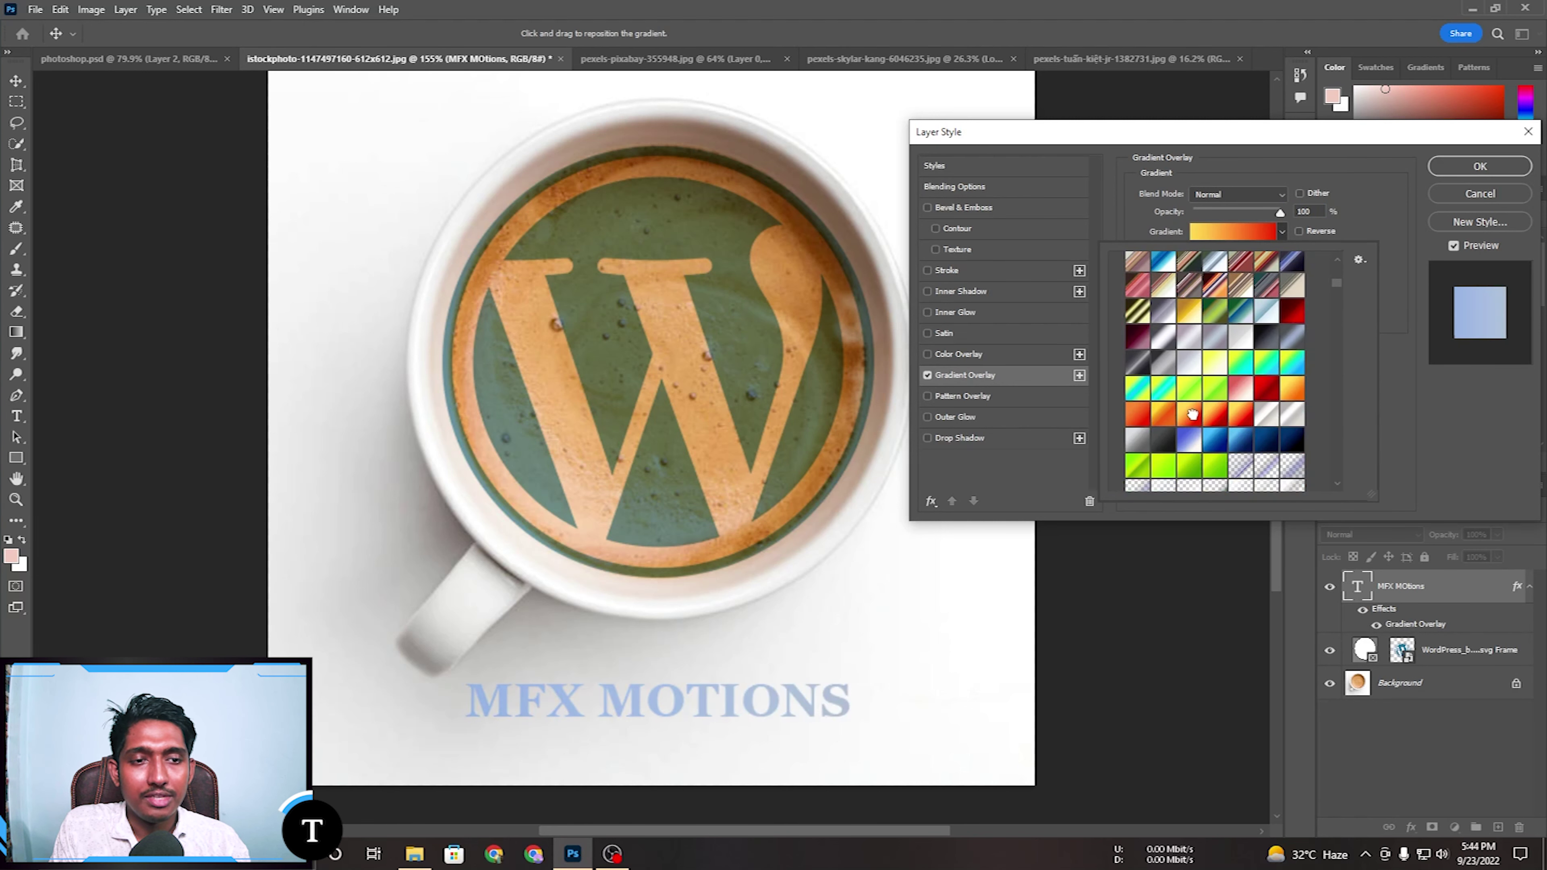
pyautogui.click(1227, 358)
pyautogui.scroll(6, 1229, 366)
pyautogui.click(1178, 174)
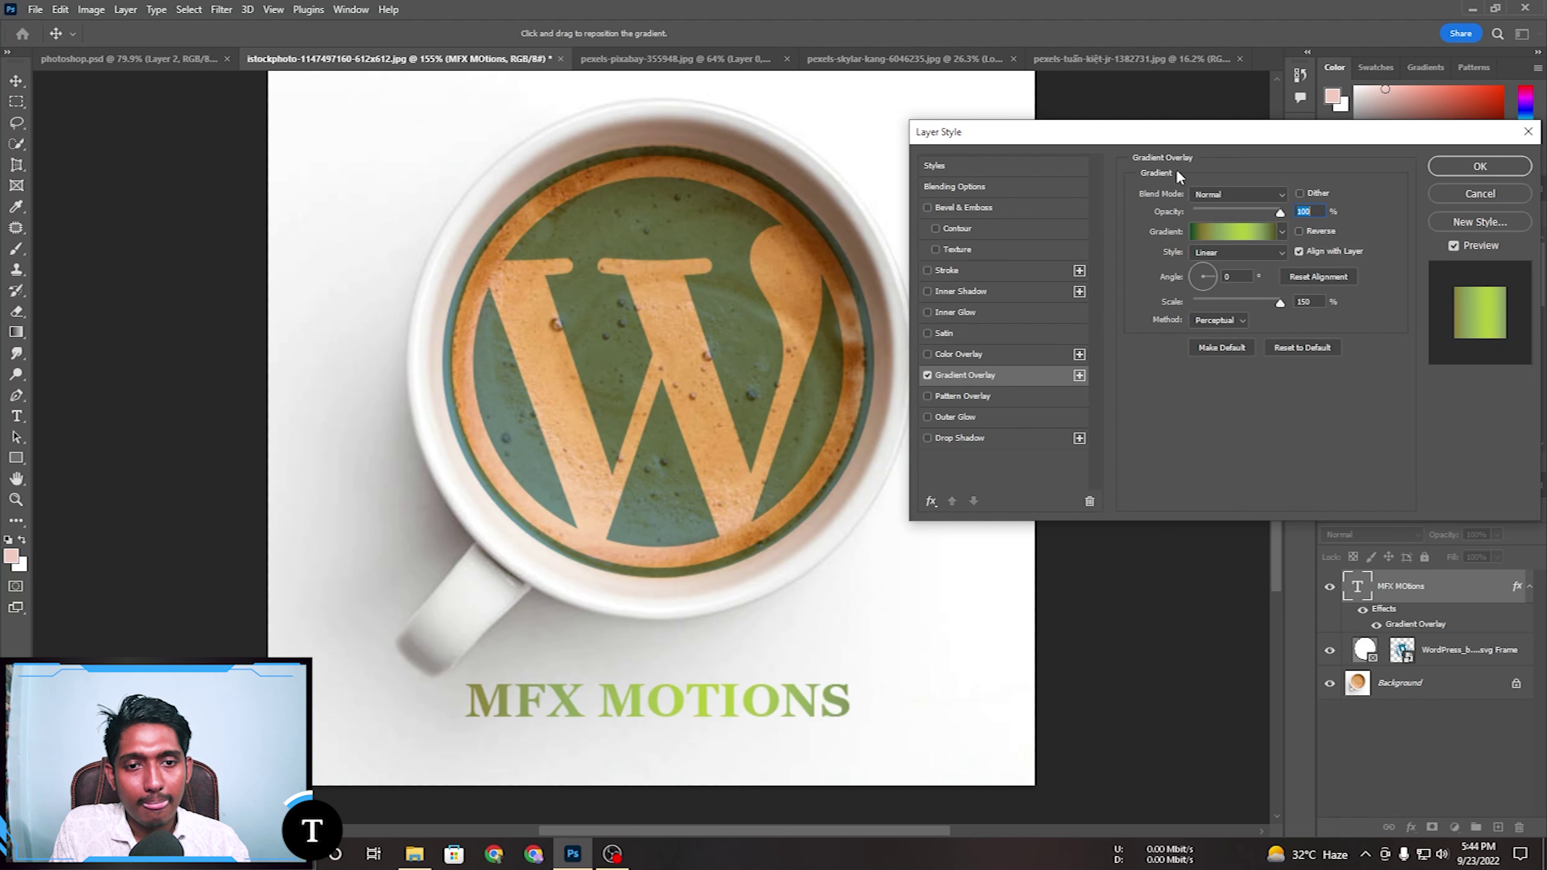
pyautogui.click(959, 274)
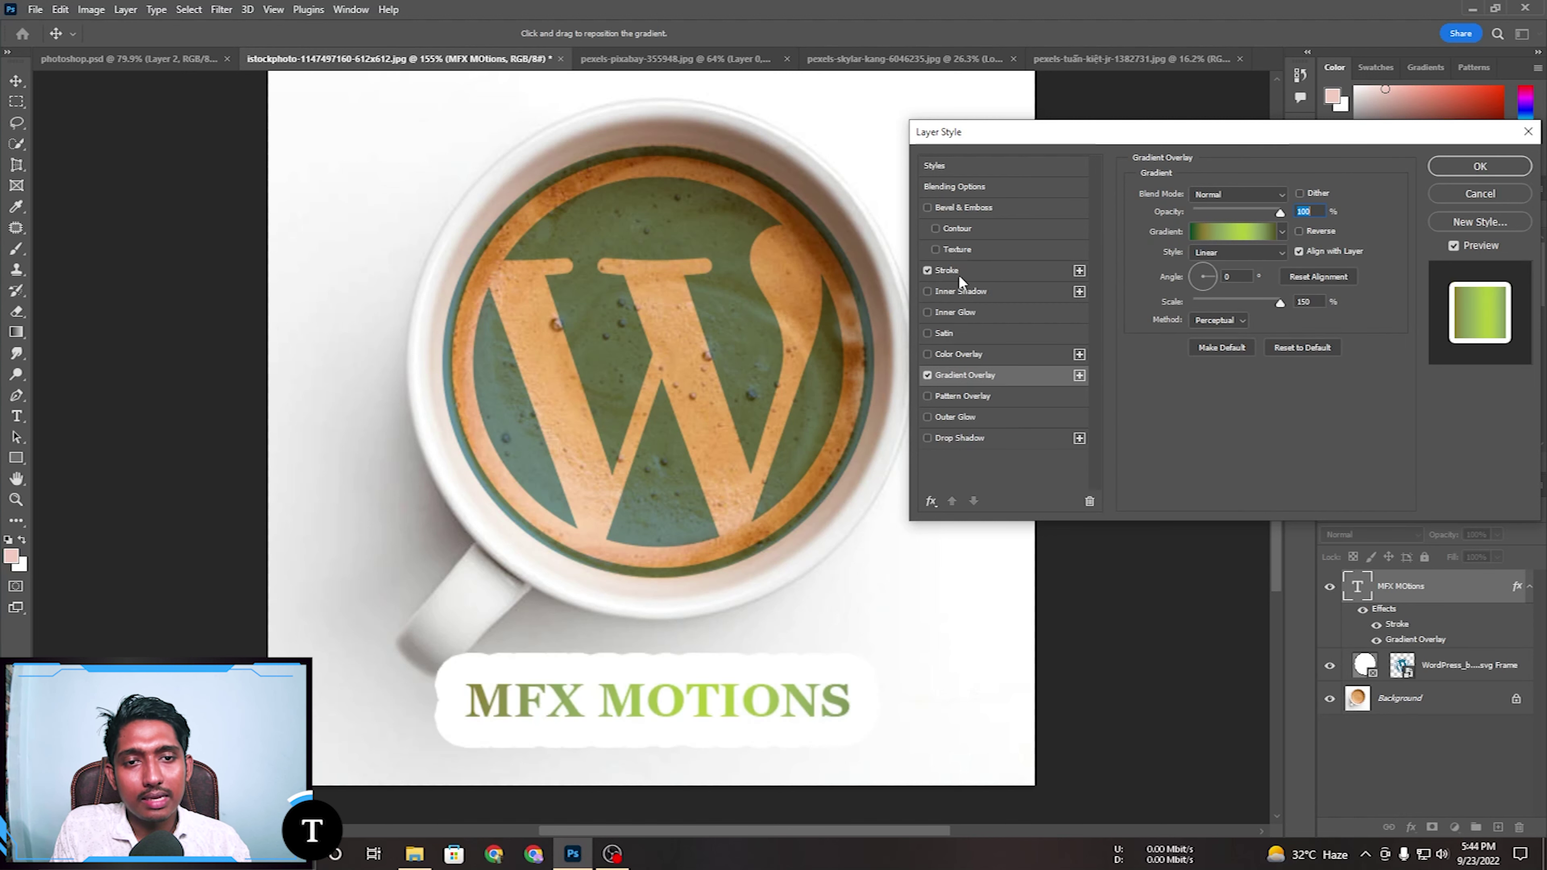
pyautogui.moveTo(1196, 196); pyautogui.dragTo(1194, 194)
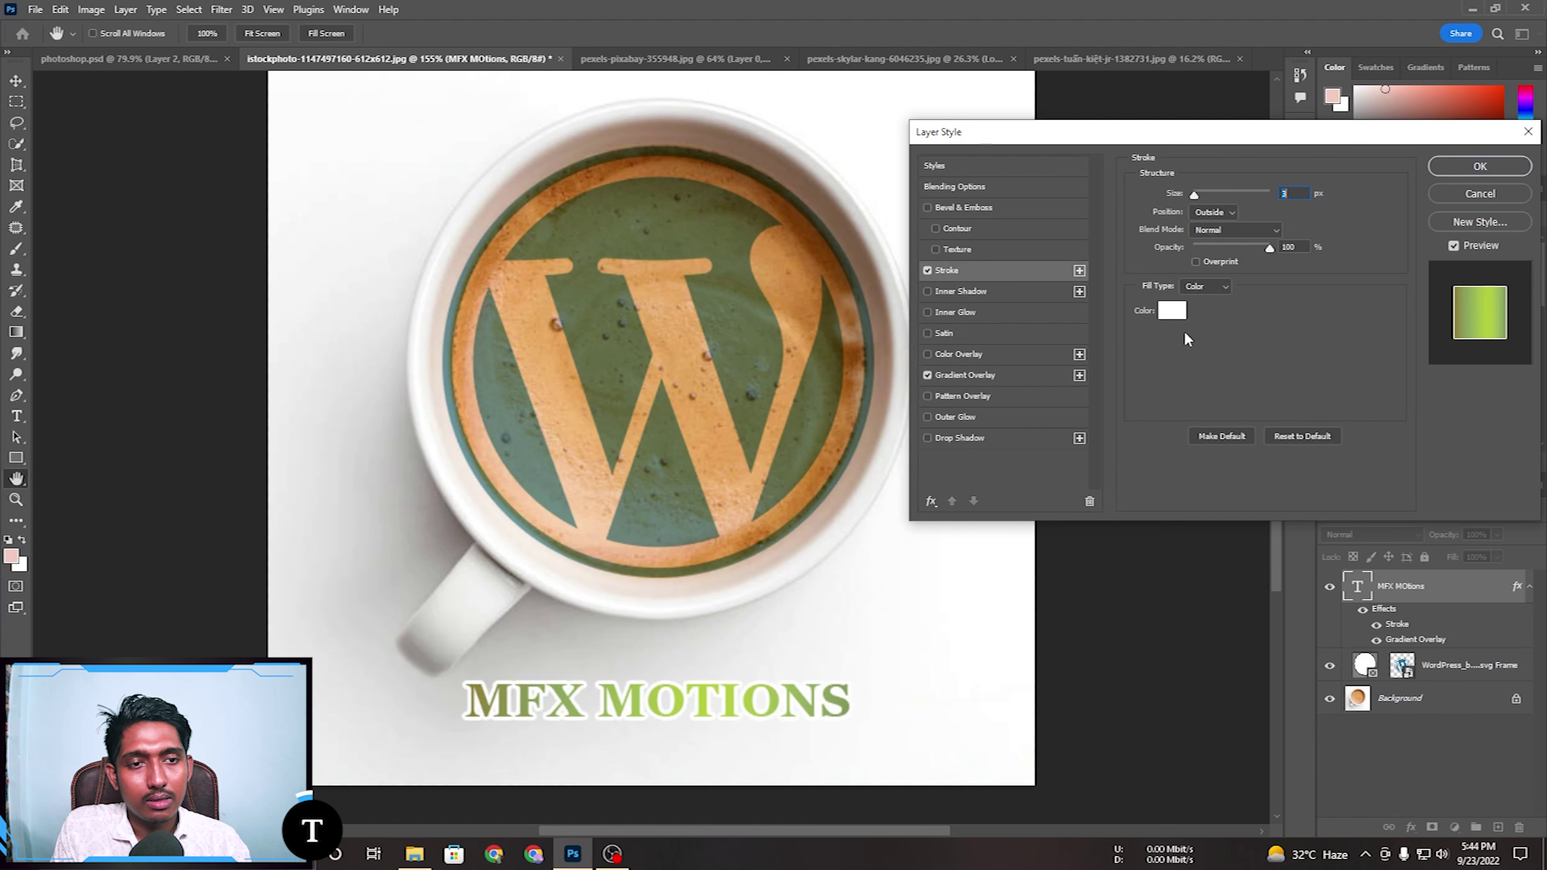
pyautogui.click(1172, 311)
pyautogui.moveTo(1115, 645); pyautogui.dragTo(1064, 733)
pyautogui.click(1468, 443)
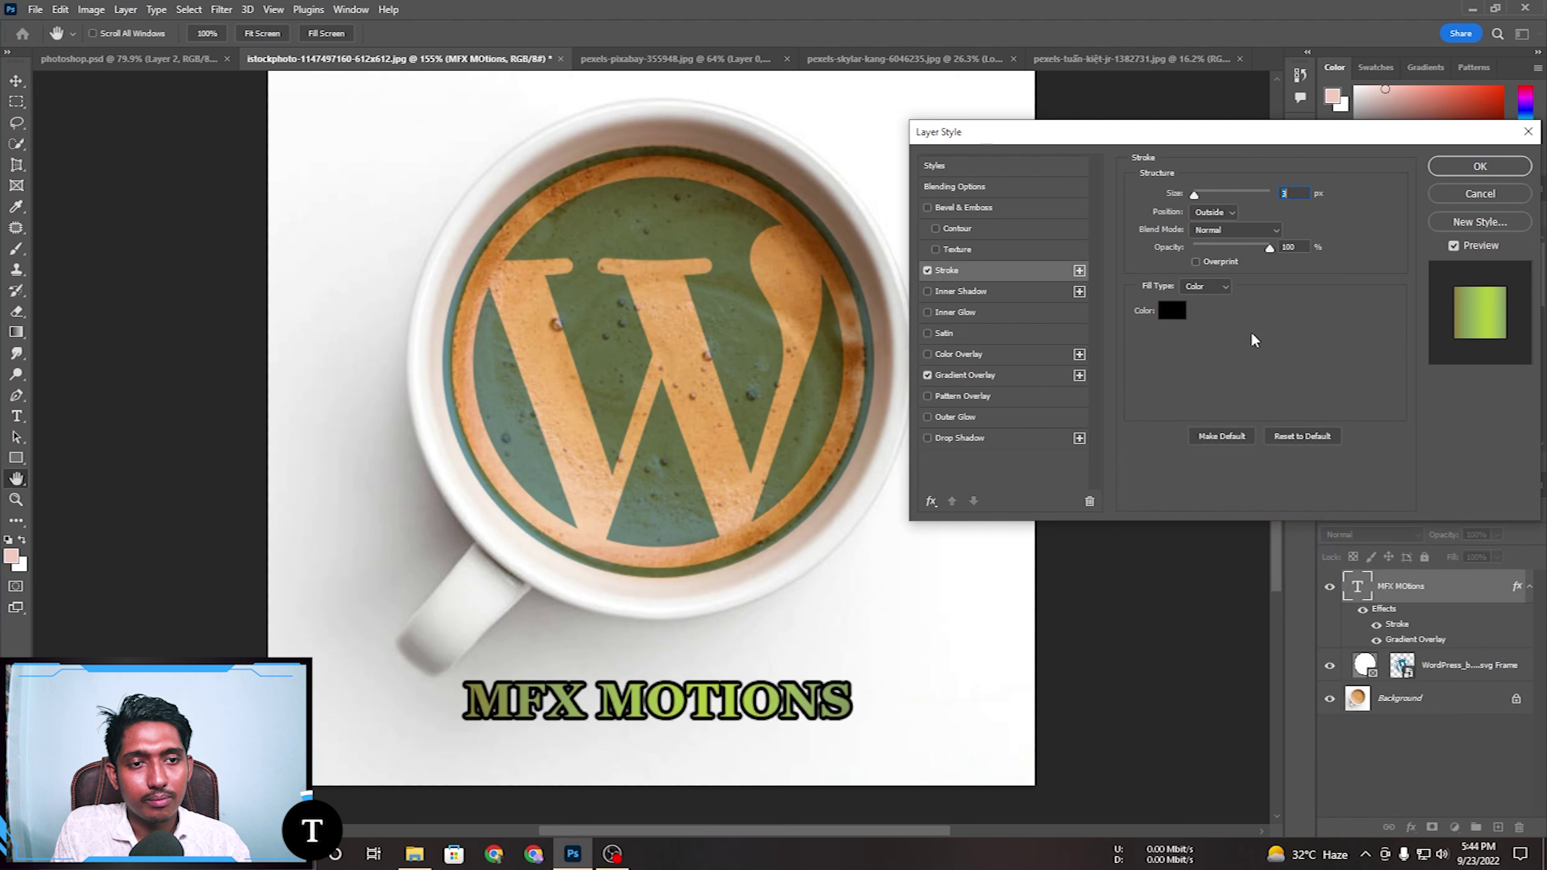
pyautogui.moveTo(1195, 194); pyautogui.dragTo(1193, 194)
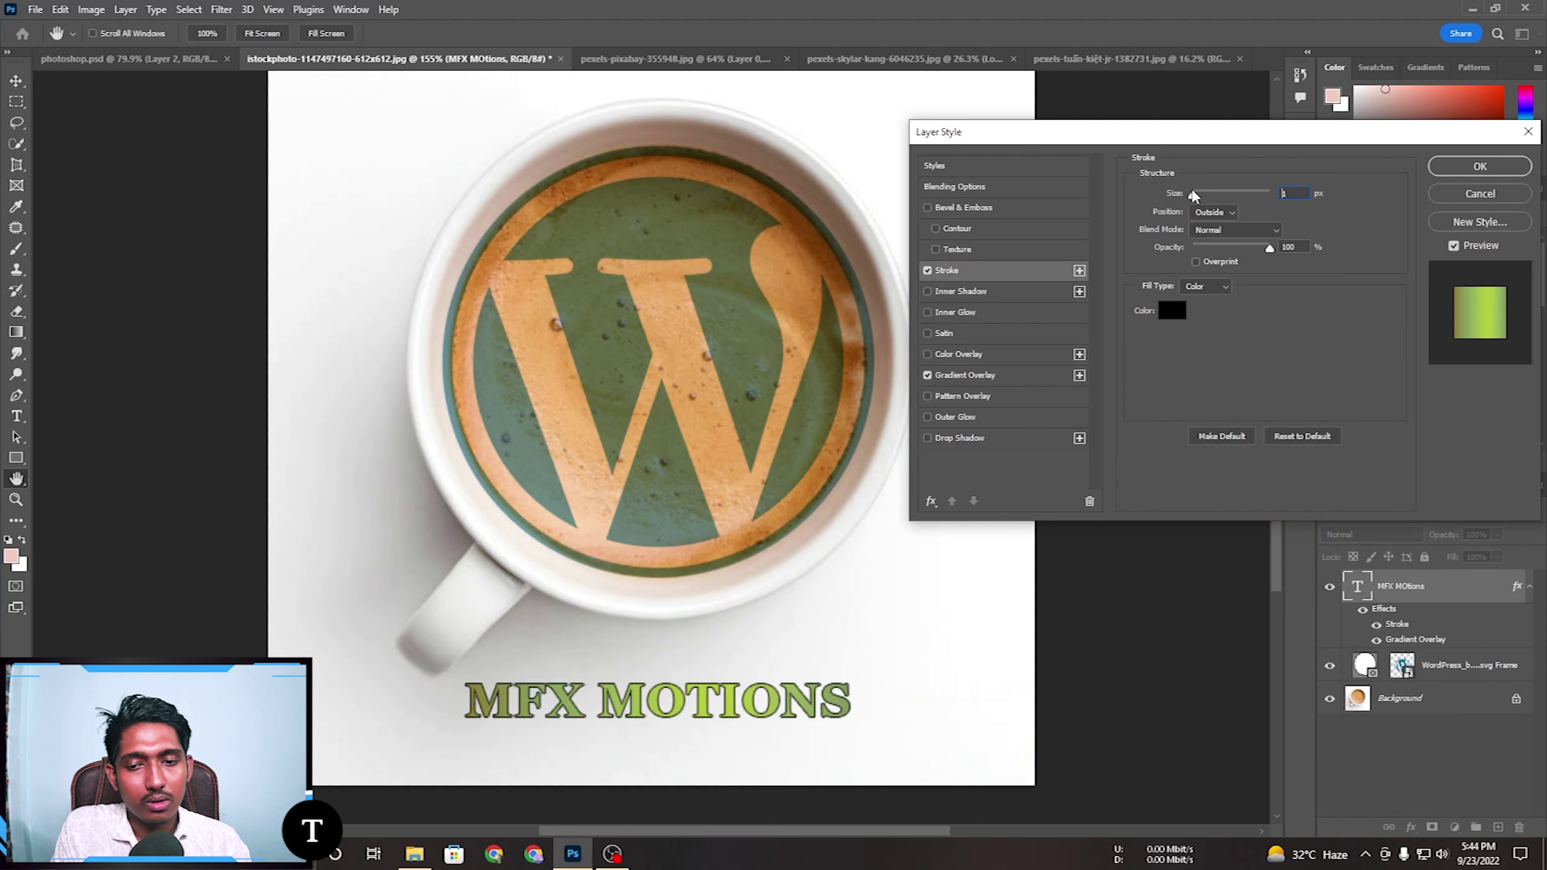
pyautogui.click(928, 436)
pyautogui.click(963, 438)
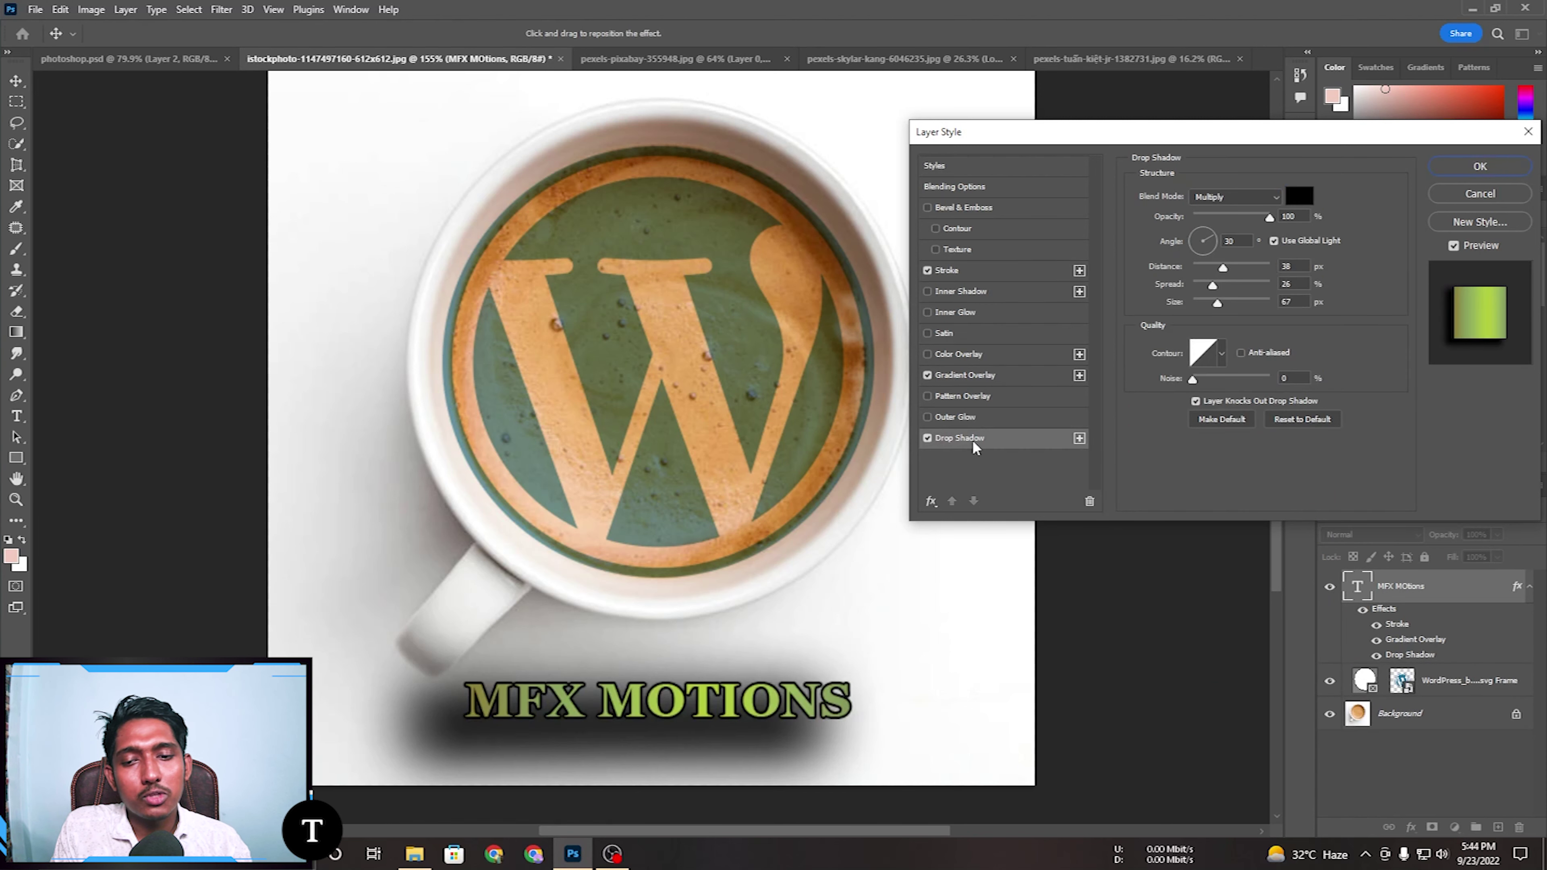
pyautogui.click(1486, 193)
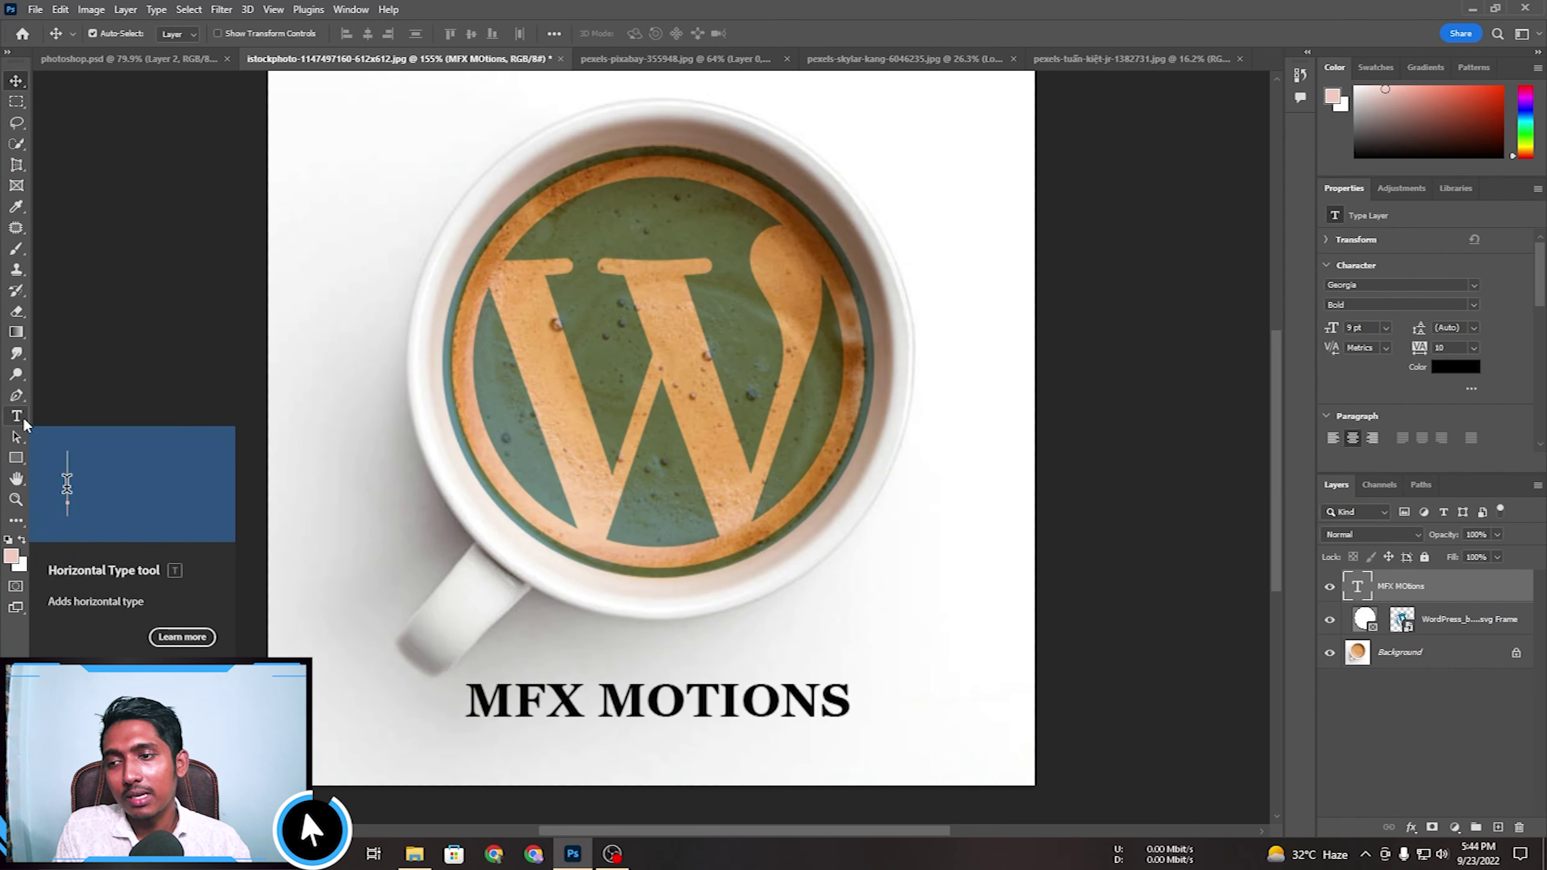
# On the boot document, save the beetle's Work Path as Path 1 from the Paths panel.
pyautogui.click(17, 443)
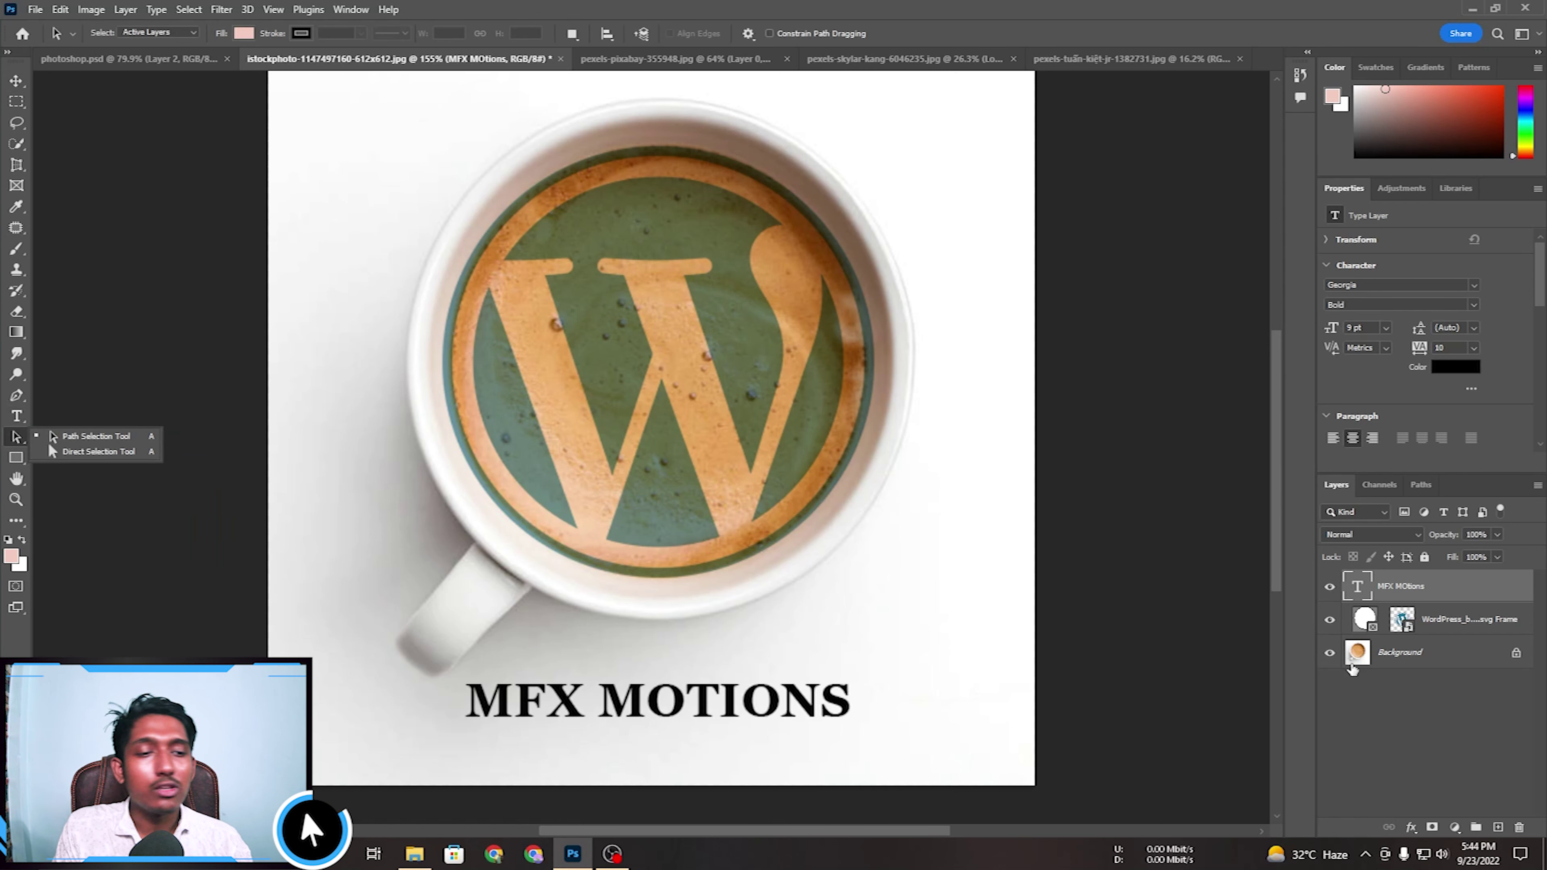
pyautogui.click(1421, 485)
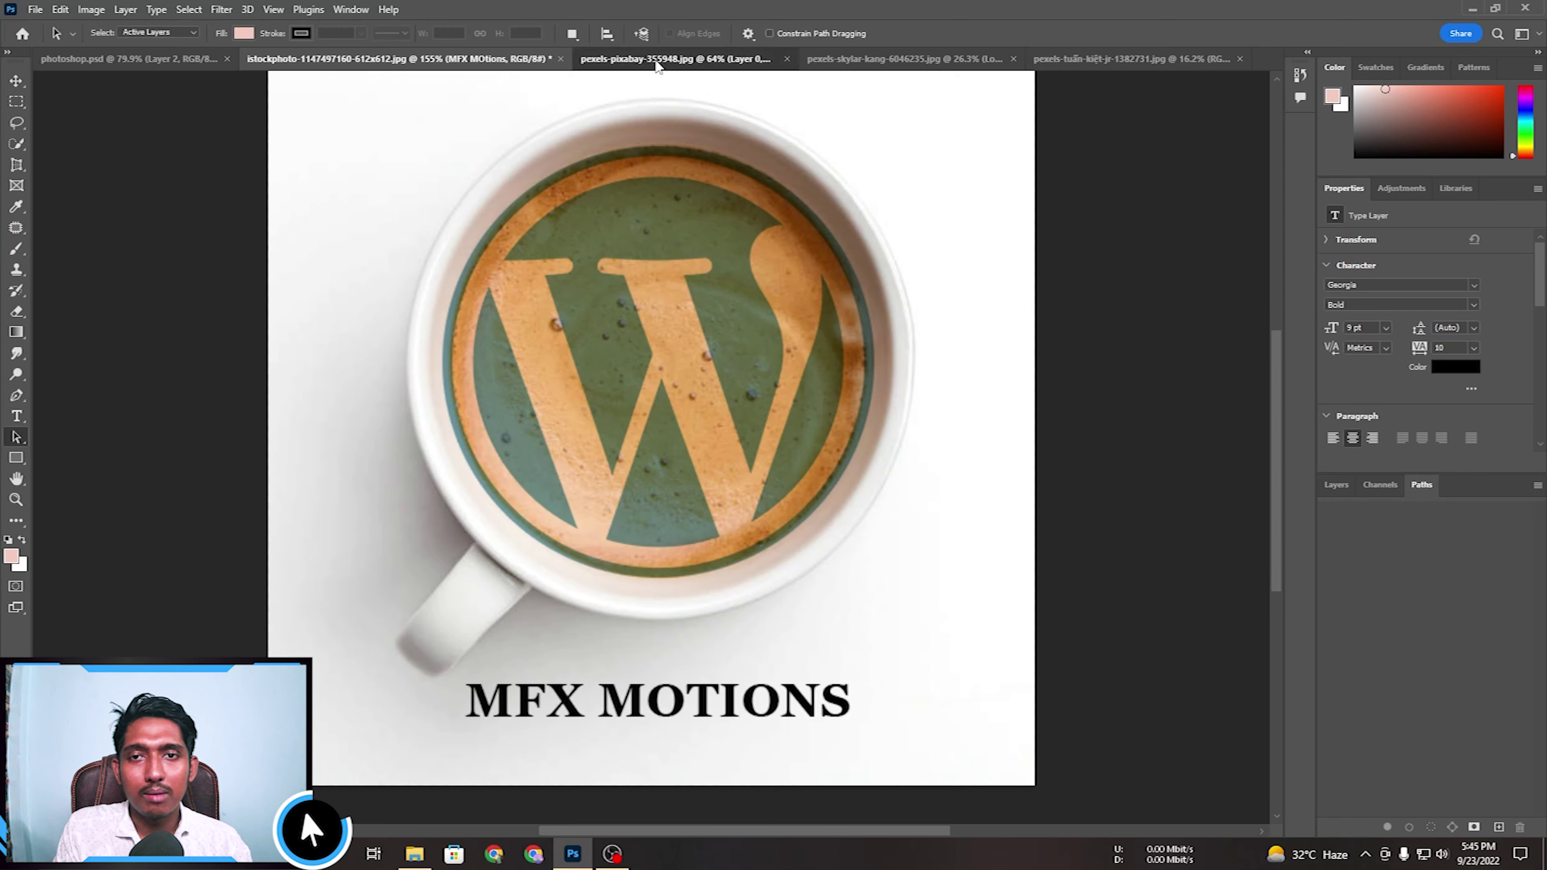
pyautogui.click(676, 59)
pyautogui.click(895, 58)
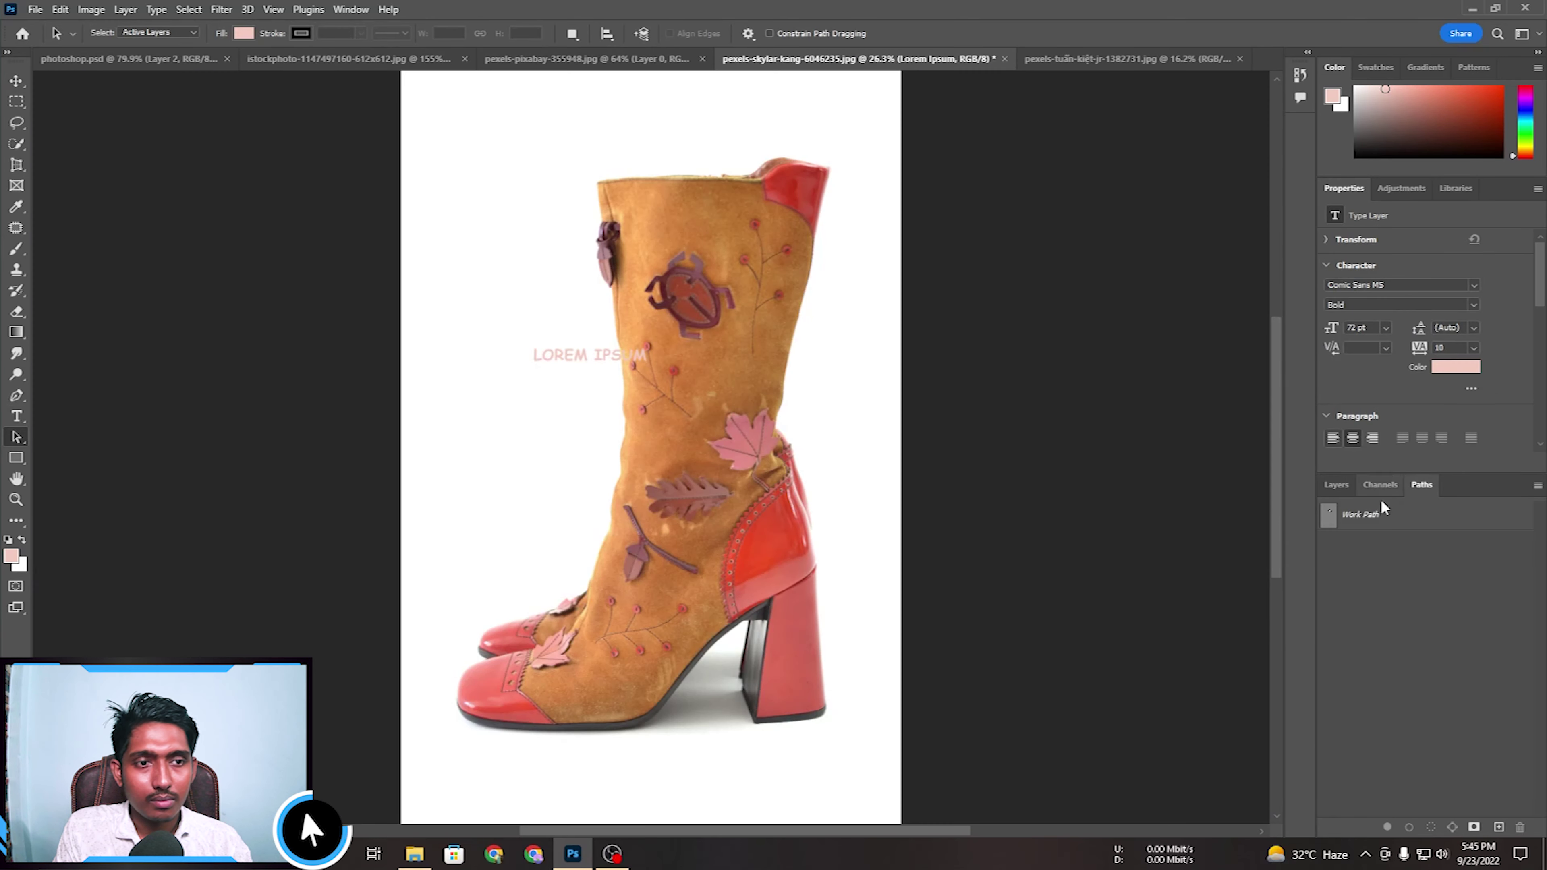
pyautogui.doubleClick(1330, 519)
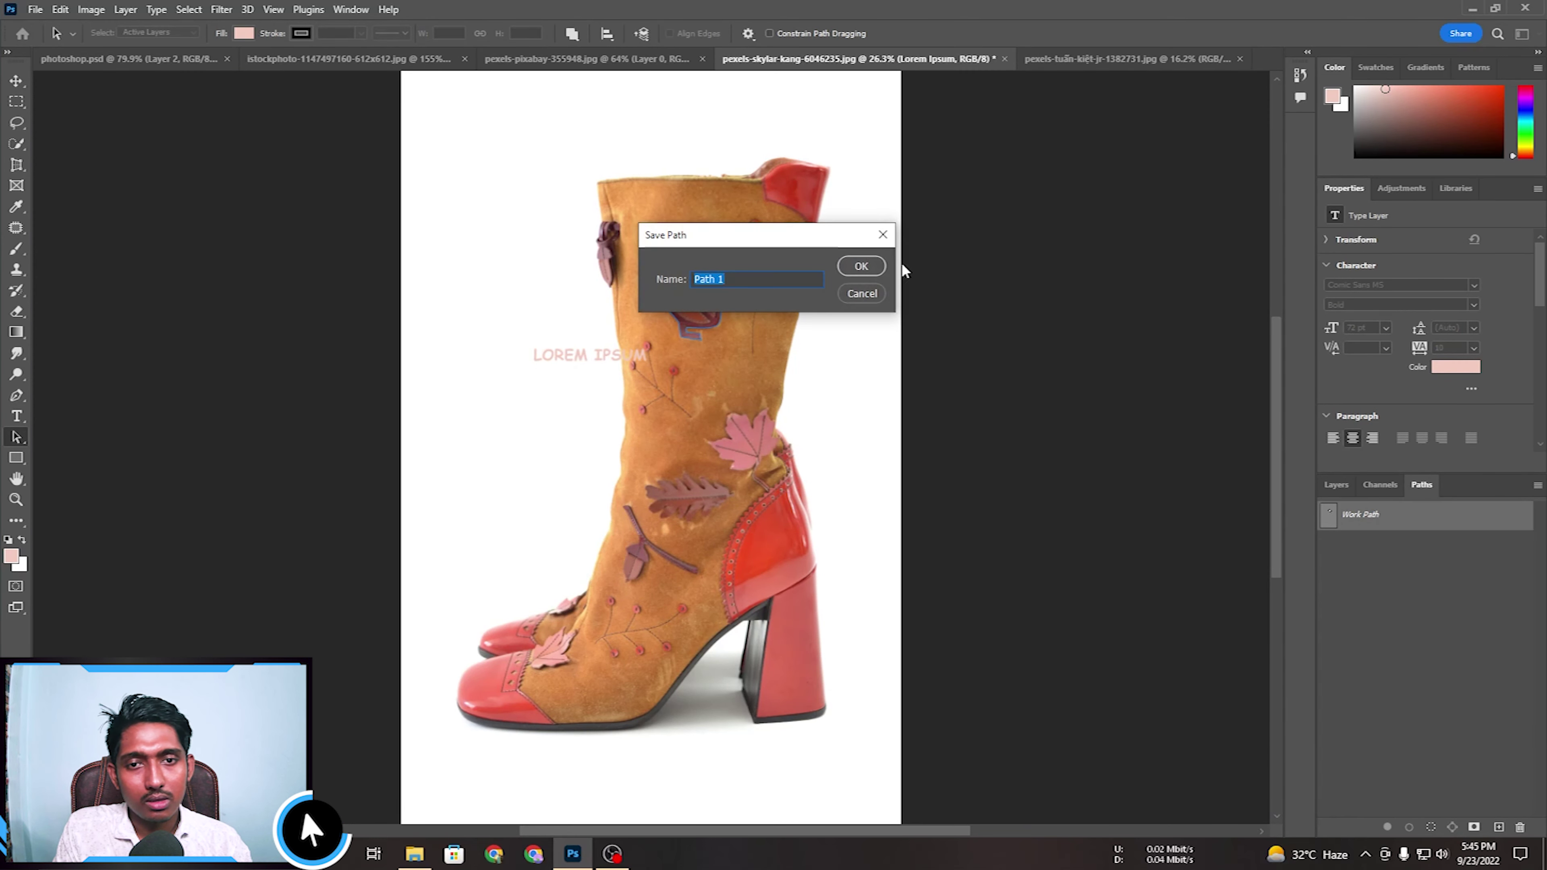
pyautogui.click(860, 263)
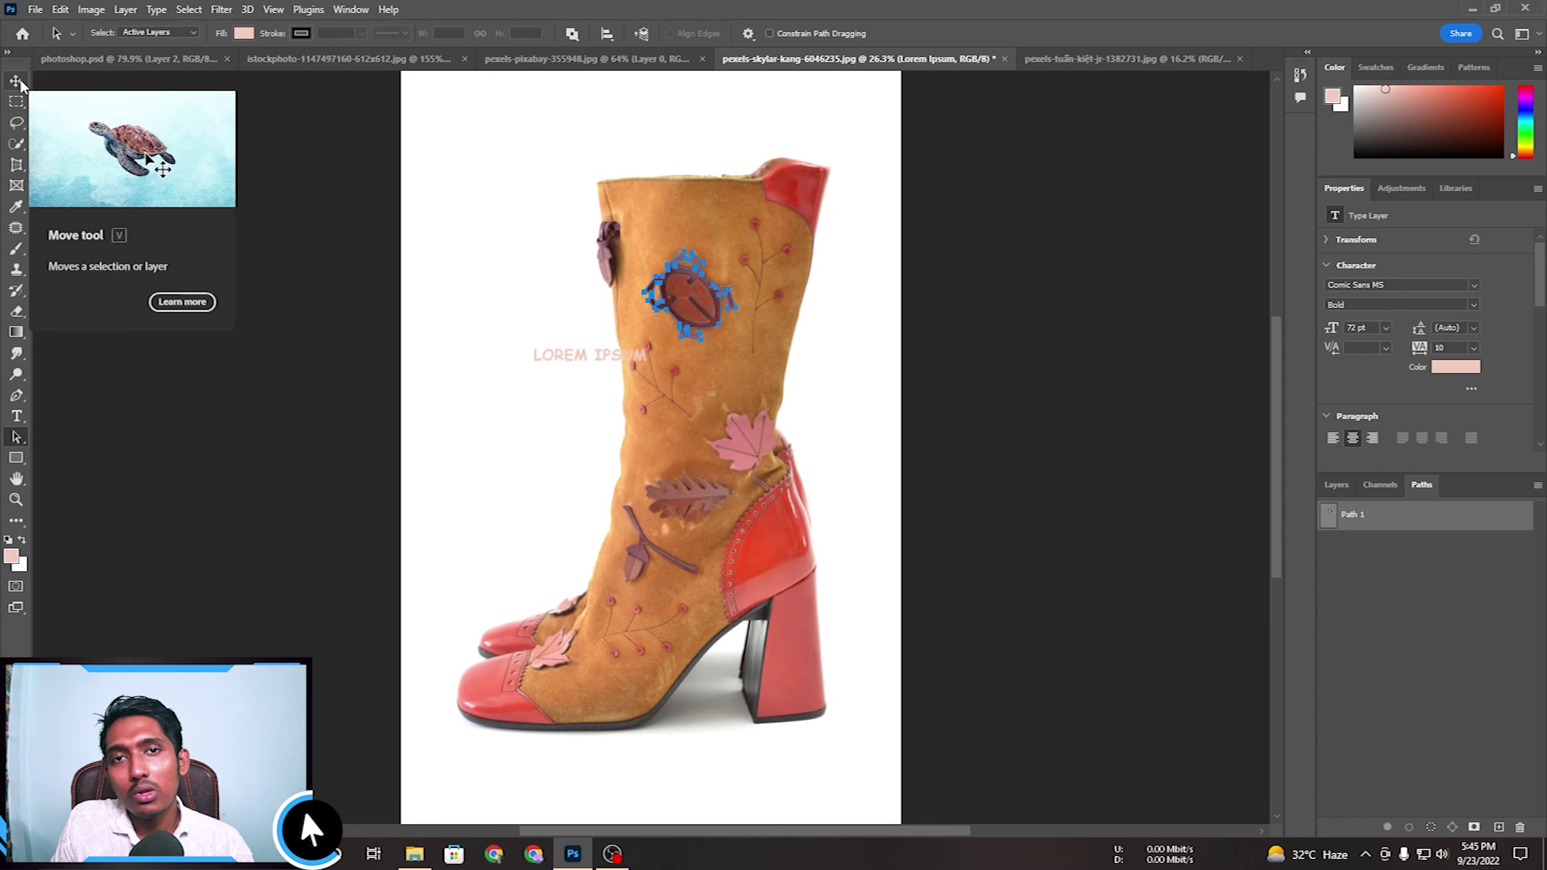
pyautogui.press('z')
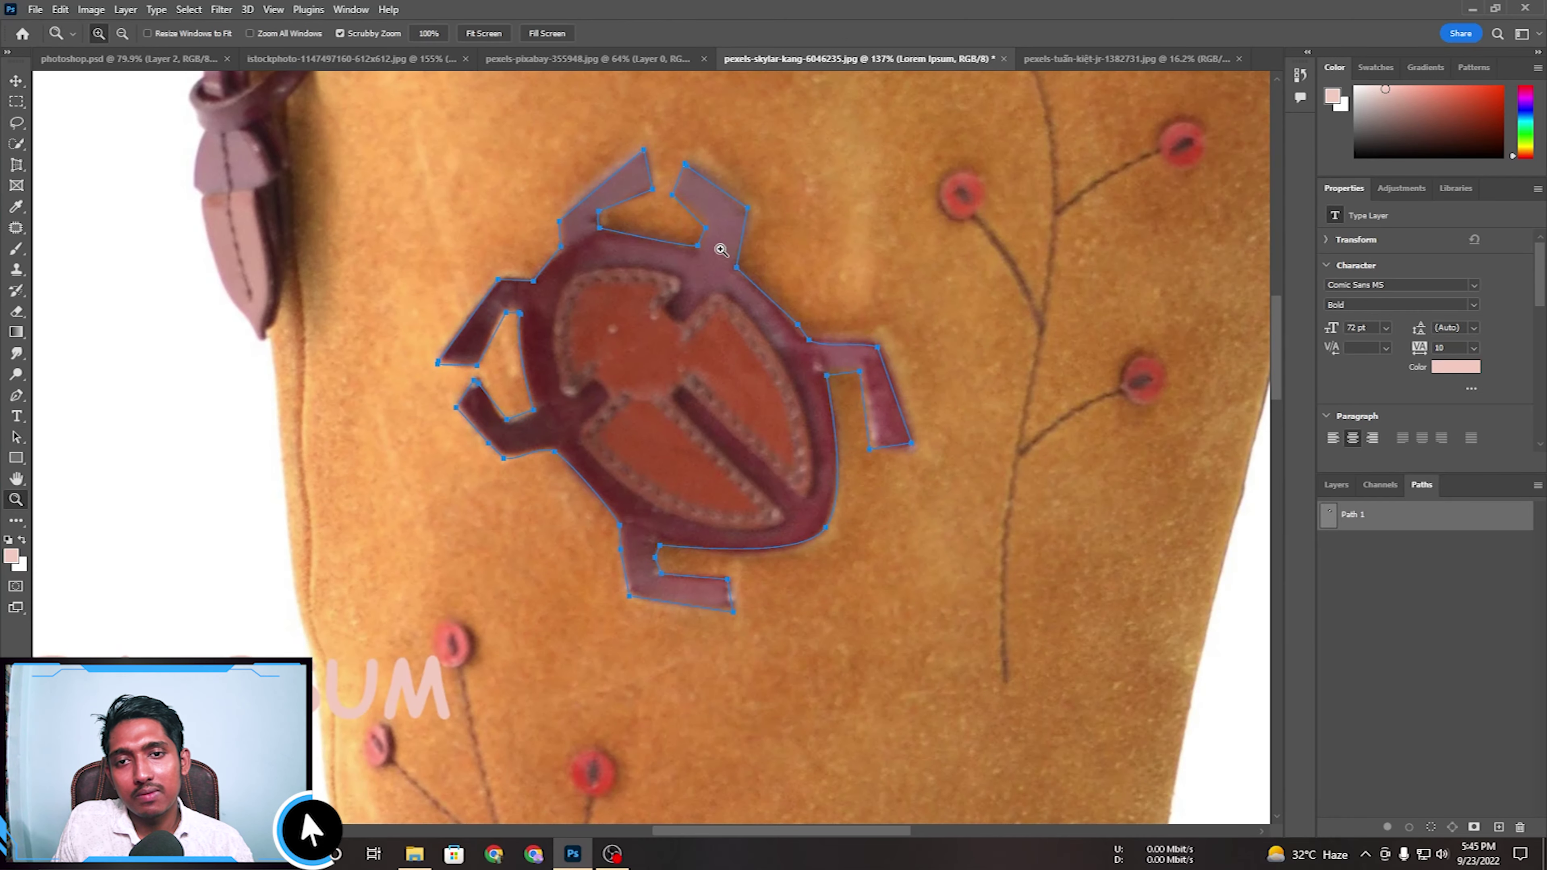
# Zoom in on the beetle's left legs and nudge Path 1 slightly into position.
pyautogui.moveTo(454, 317); pyautogui.dragTo(625, 401)
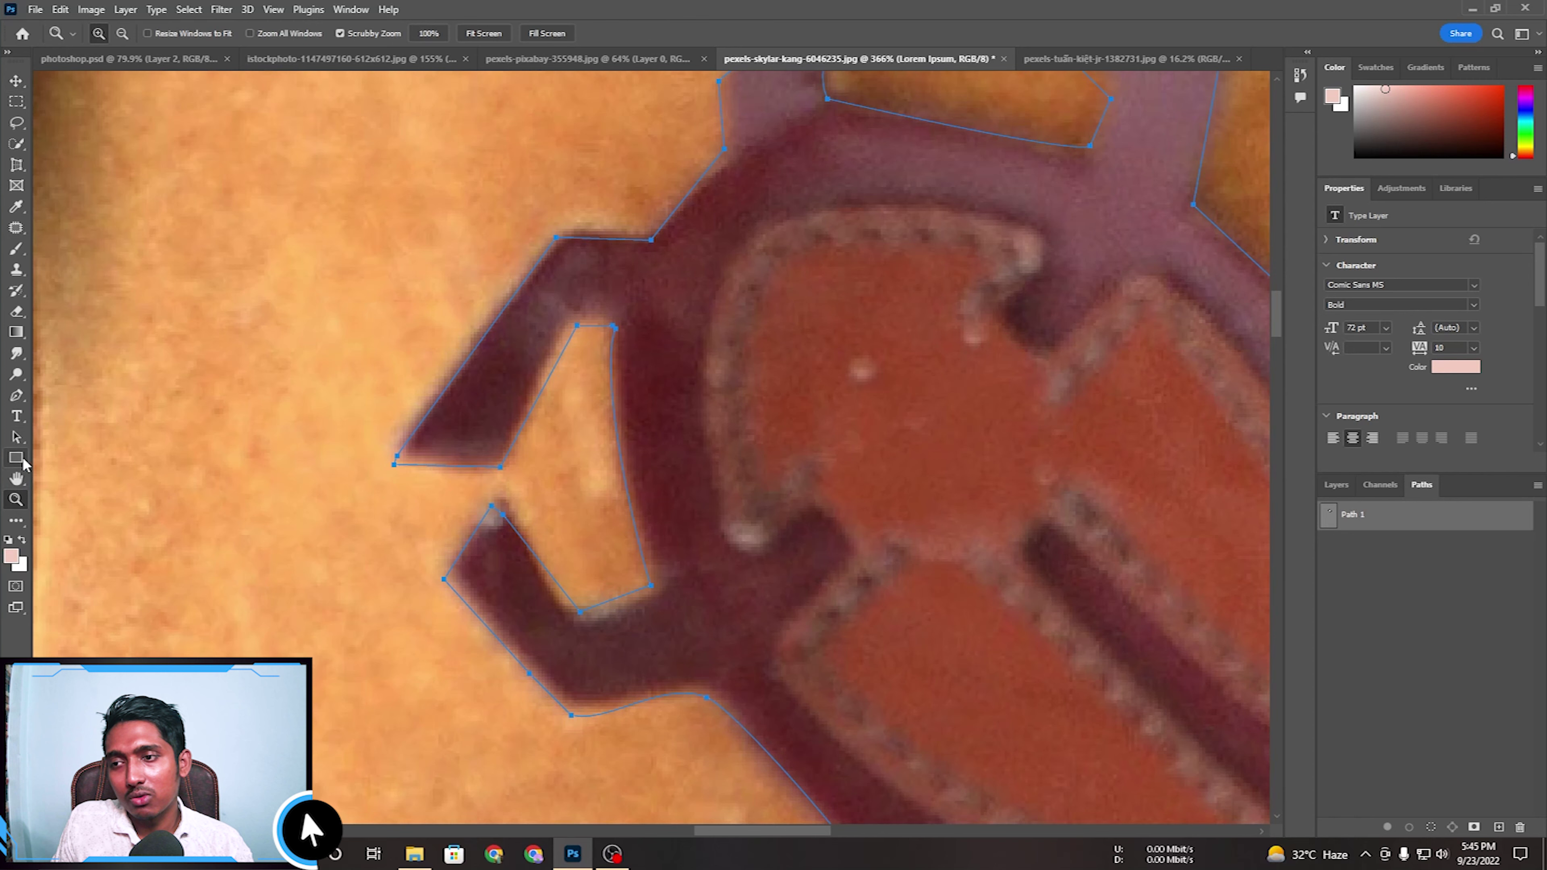
pyautogui.click(16, 81)
pyautogui.moveTo(583, 332)
pyautogui.mouseDown()
pyautogui.moveTo(612, 305)
pyautogui.moveTo(609, 342)
pyautogui.mouseUp()
pyautogui.hotkey('ctrl', 'z')
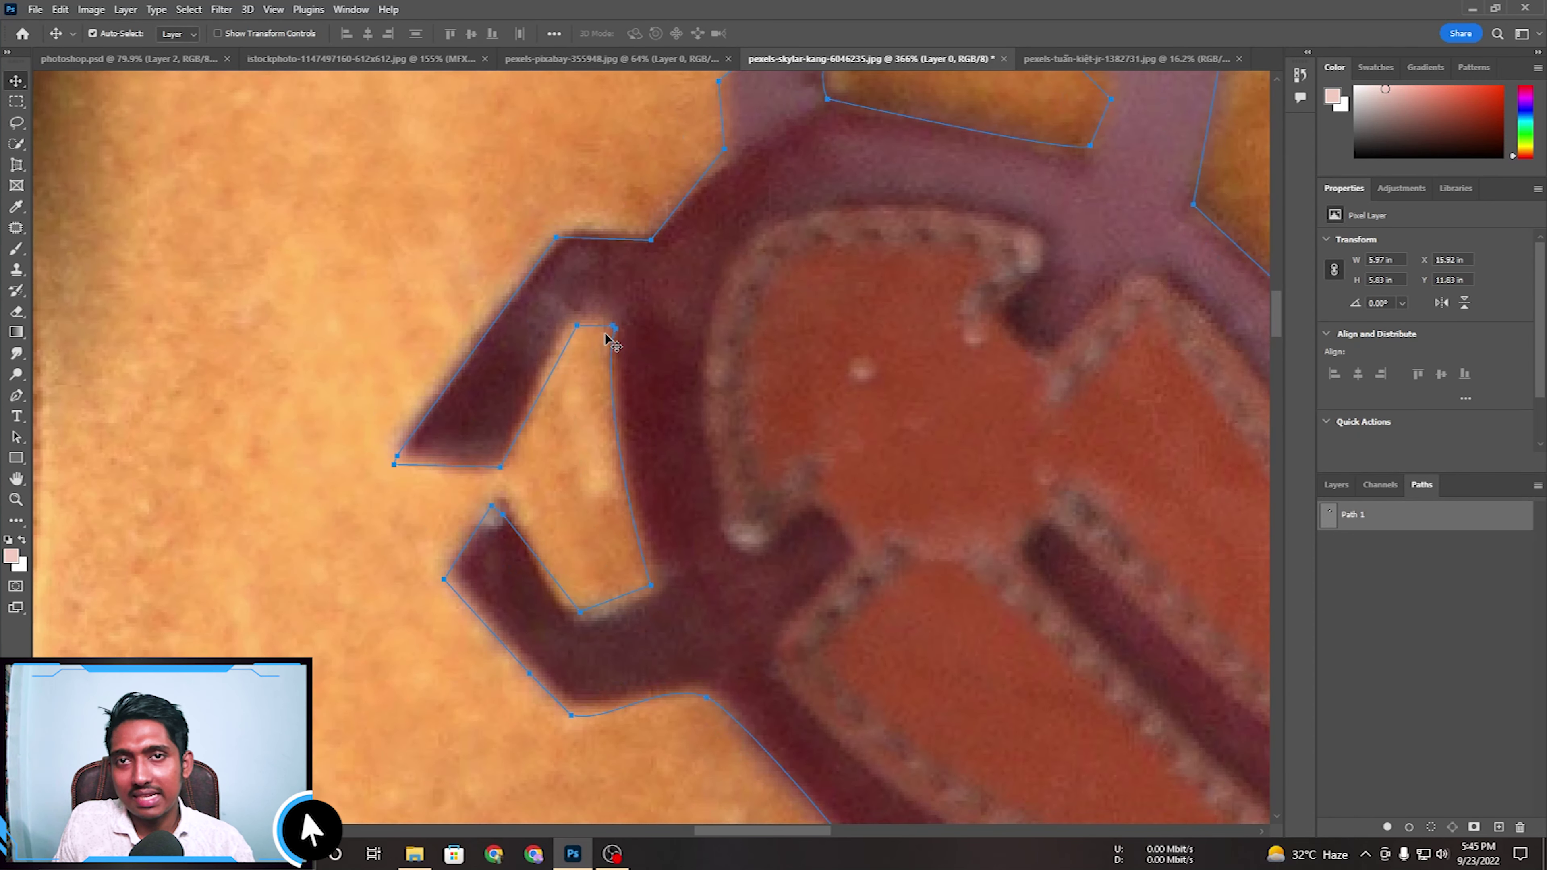
pyautogui.click(16, 437)
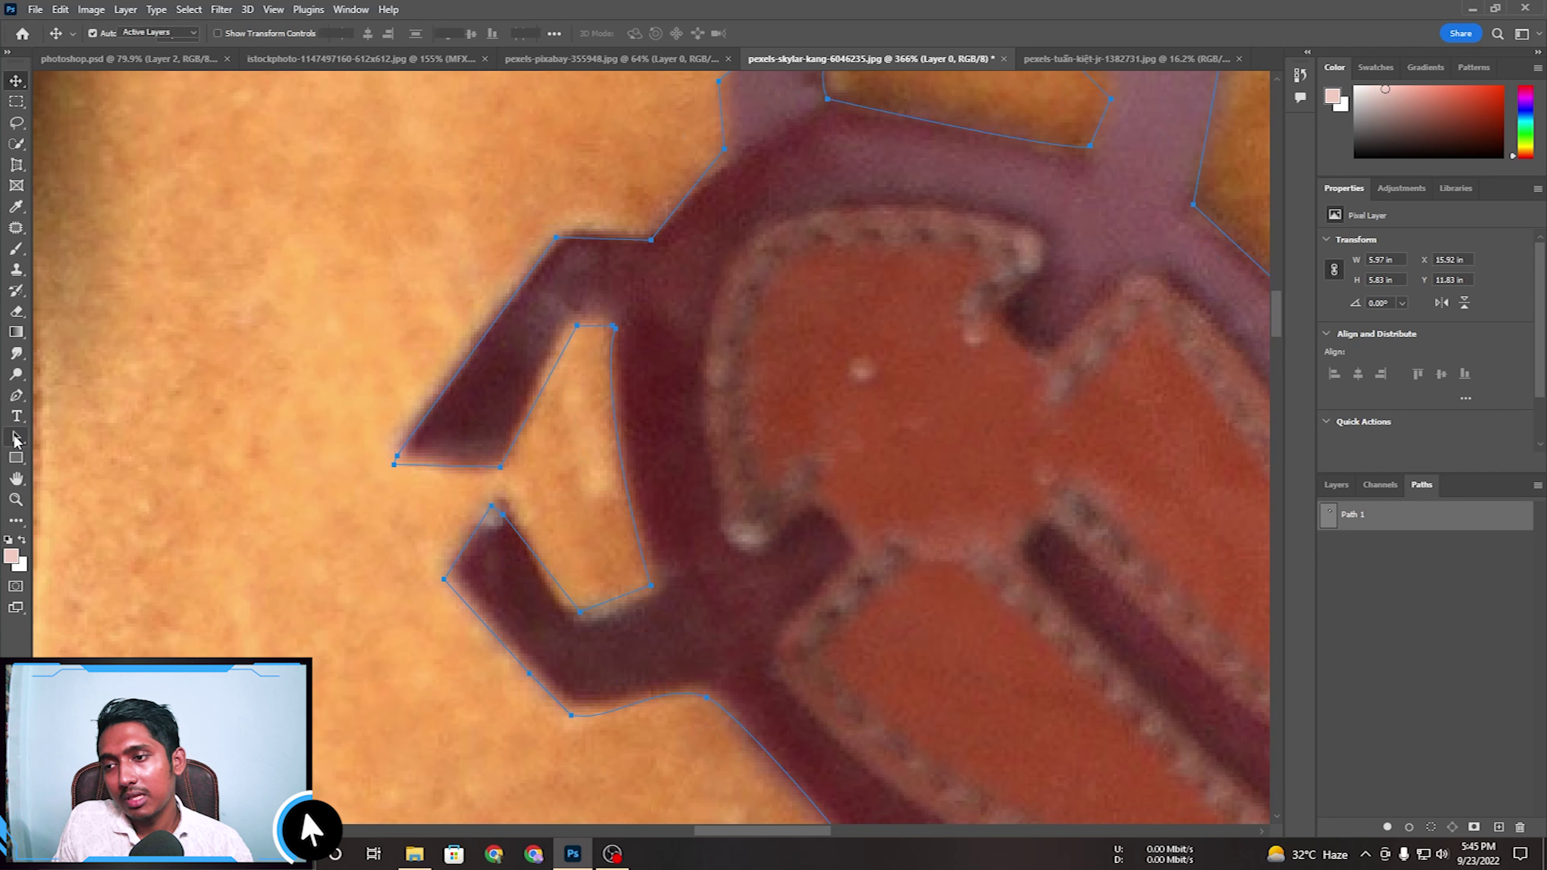
pyautogui.moveTo(576, 330); pyautogui.dragTo(579, 342)
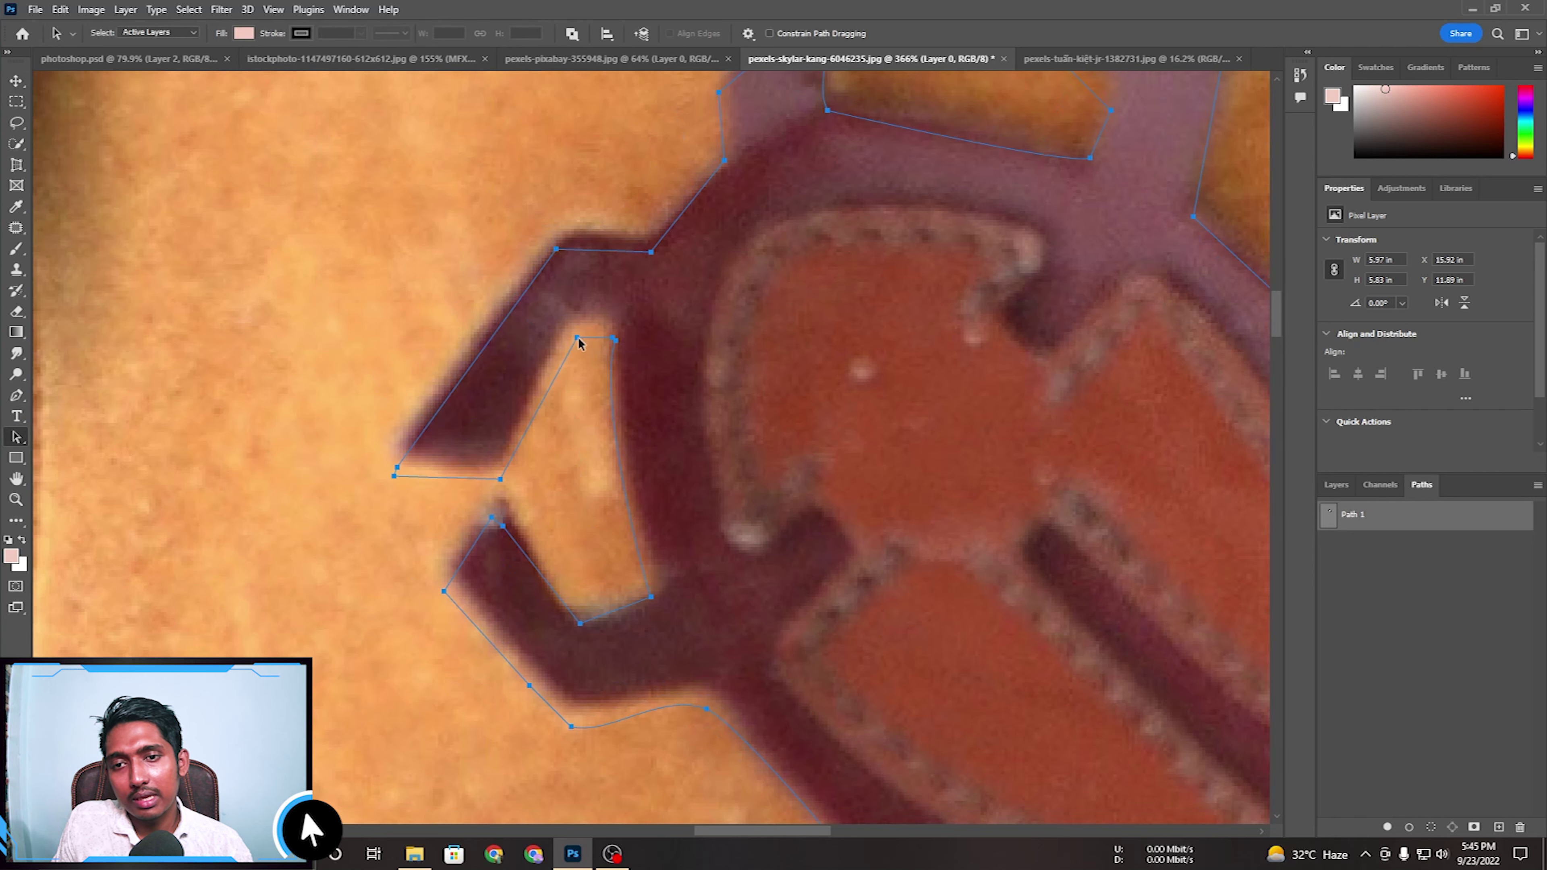
pyautogui.hotkey('ctrl', 'z')
pyautogui.moveTo(578, 330); pyautogui.dragTo(578, 333)
# Reposition the left antenna anchors with Direct Selection, then fit the whole boot and deselect the path.
pyautogui.rightClick(27, 448)
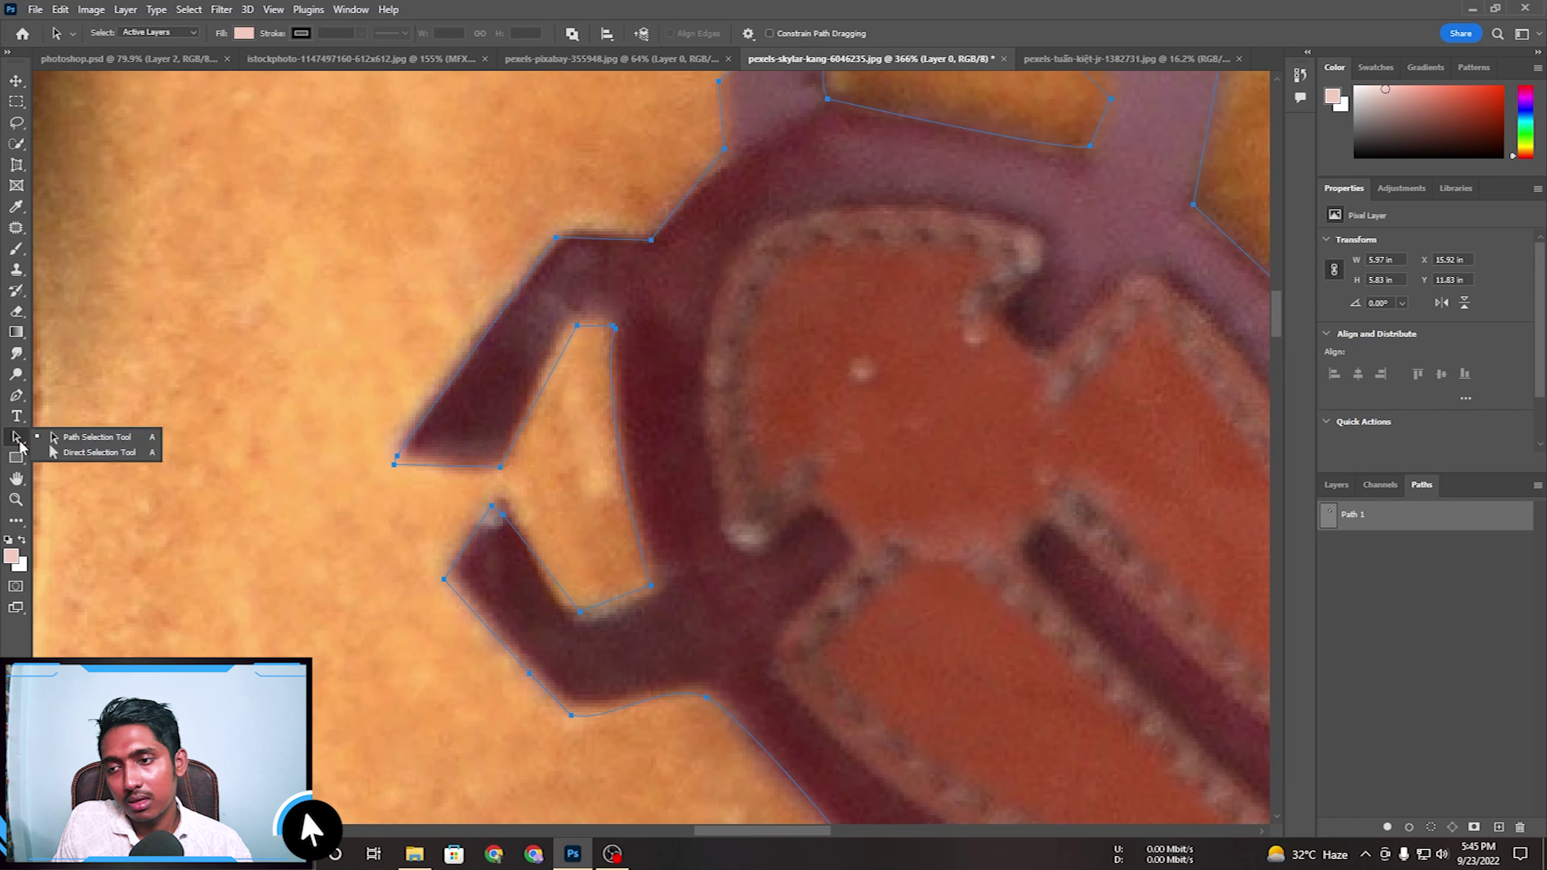
pyautogui.click(73, 454)
pyautogui.moveTo(578, 329); pyautogui.dragTo(572, 321)
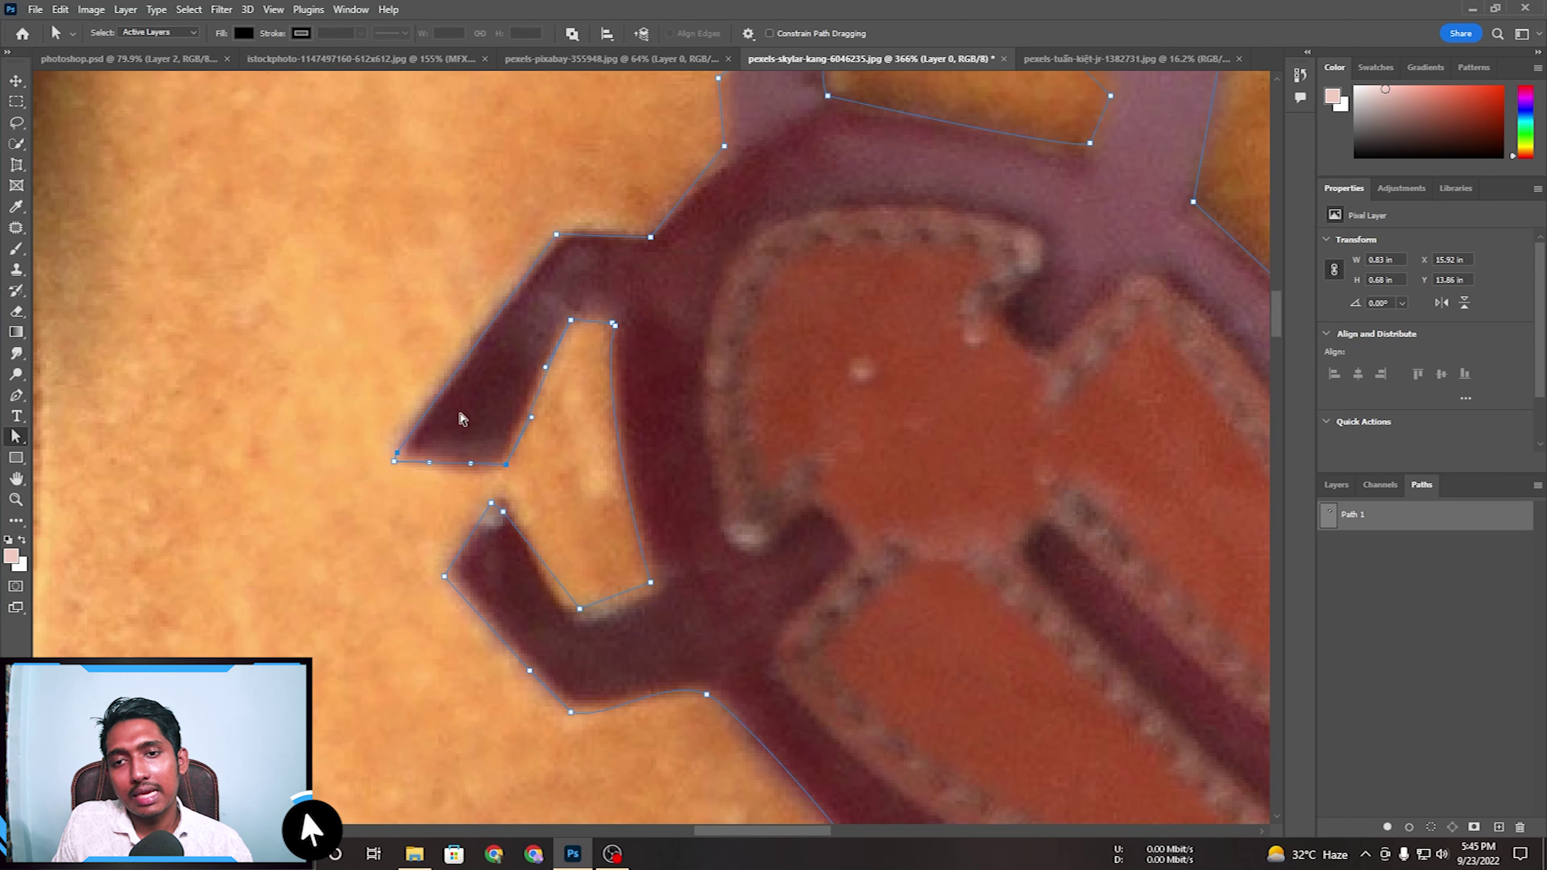
pyautogui.press('z')
pyautogui.hotkey('ctrl', '0')
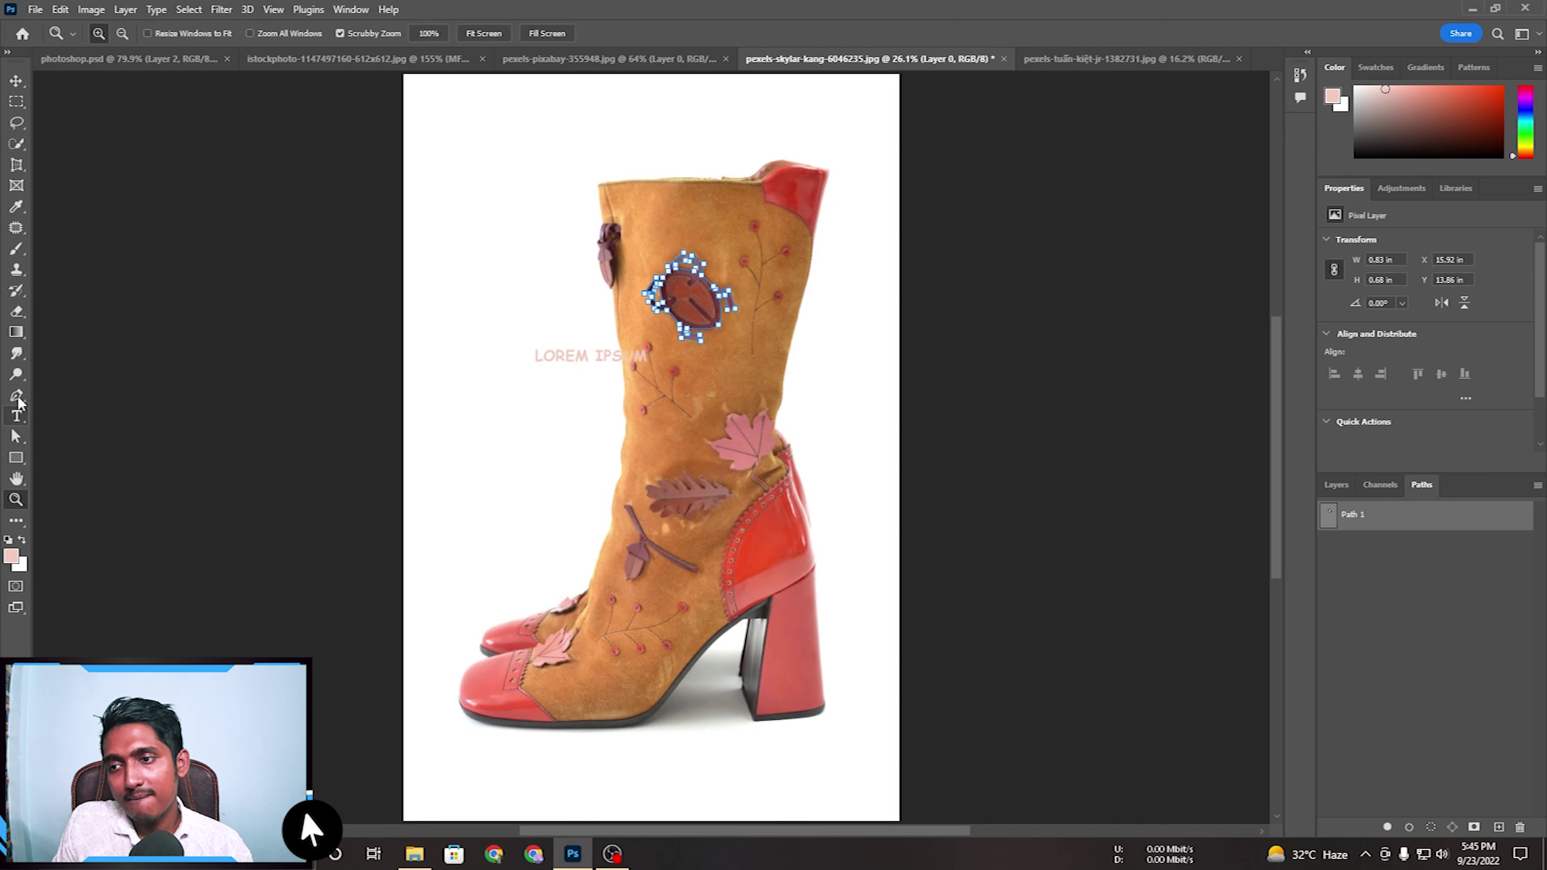
pyautogui.click(16, 436)
pyautogui.click(49, 456)
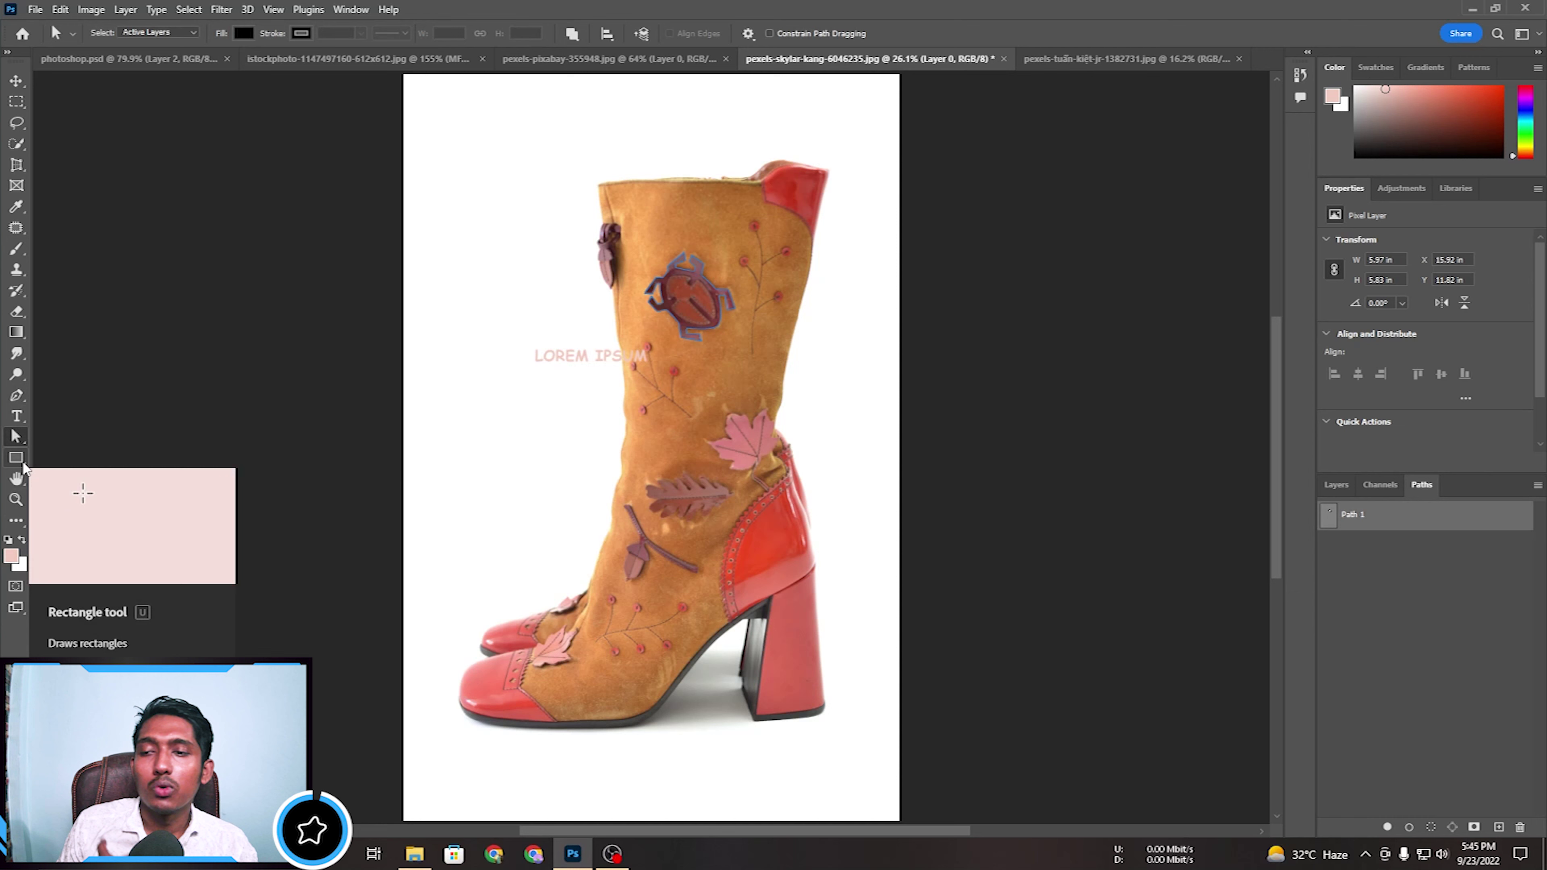
# Switch to the chalkboard image pexels-pixabay-355948.jpg and select the Custom Shape Tool.
pyautogui.click(596, 61)
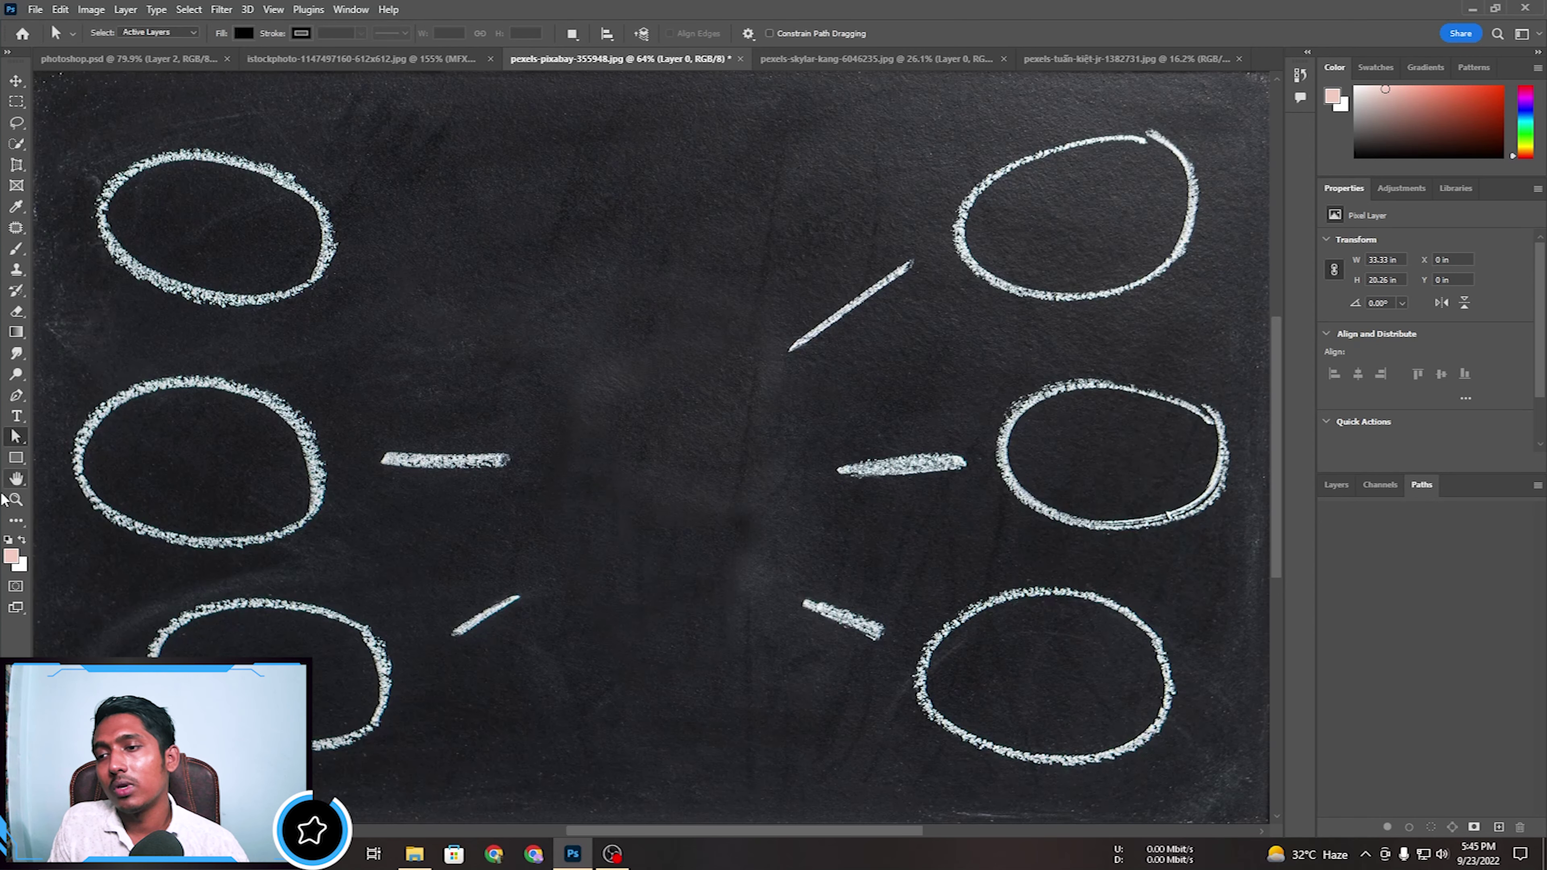
pyautogui.click(14, 463)
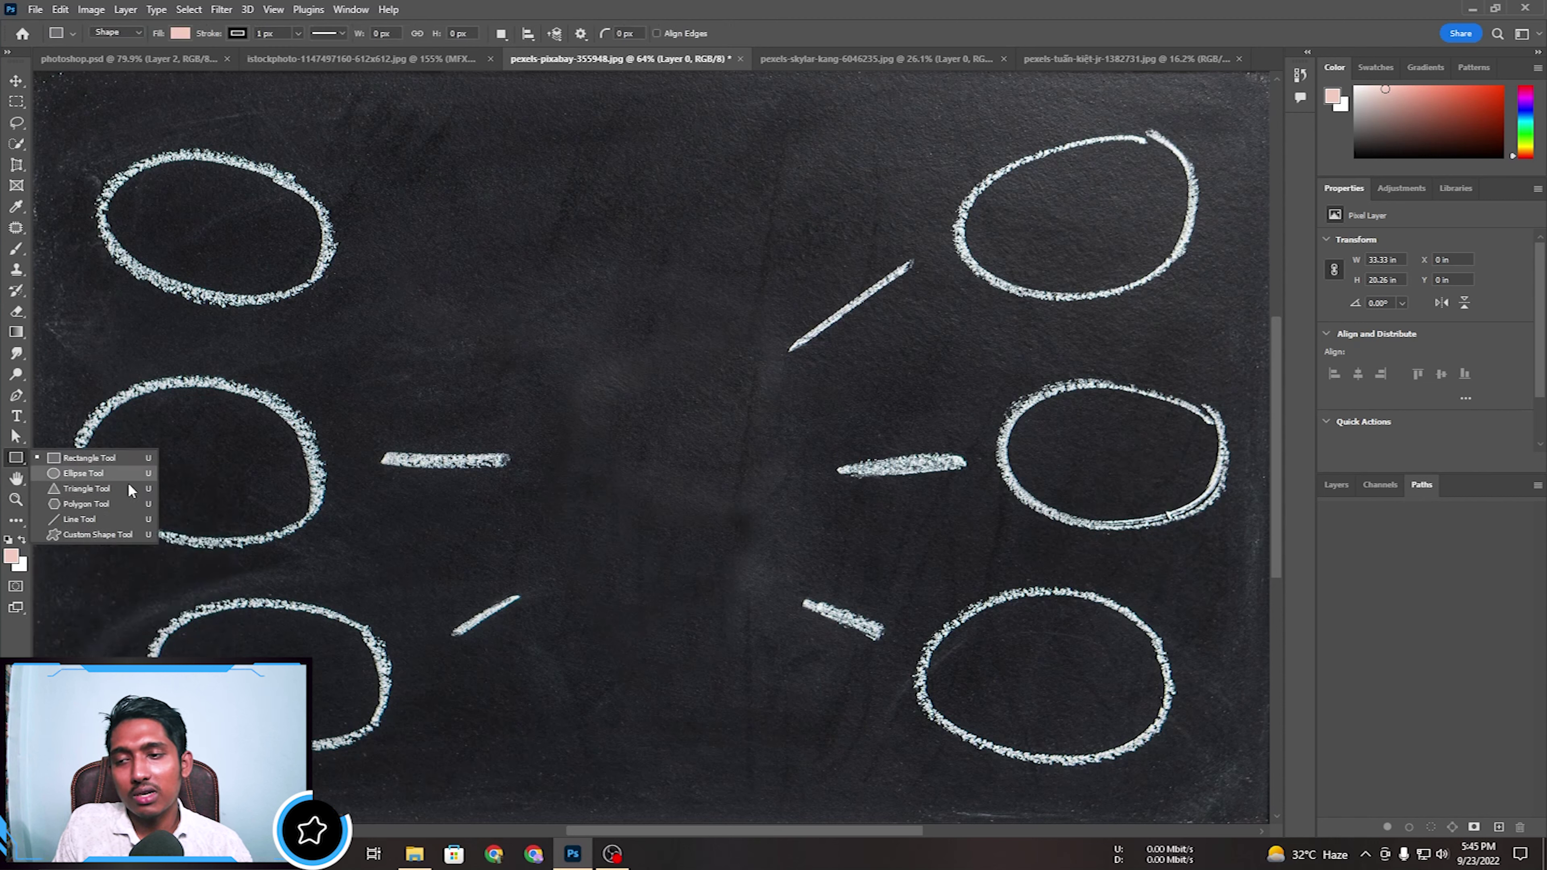
pyautogui.click(92, 535)
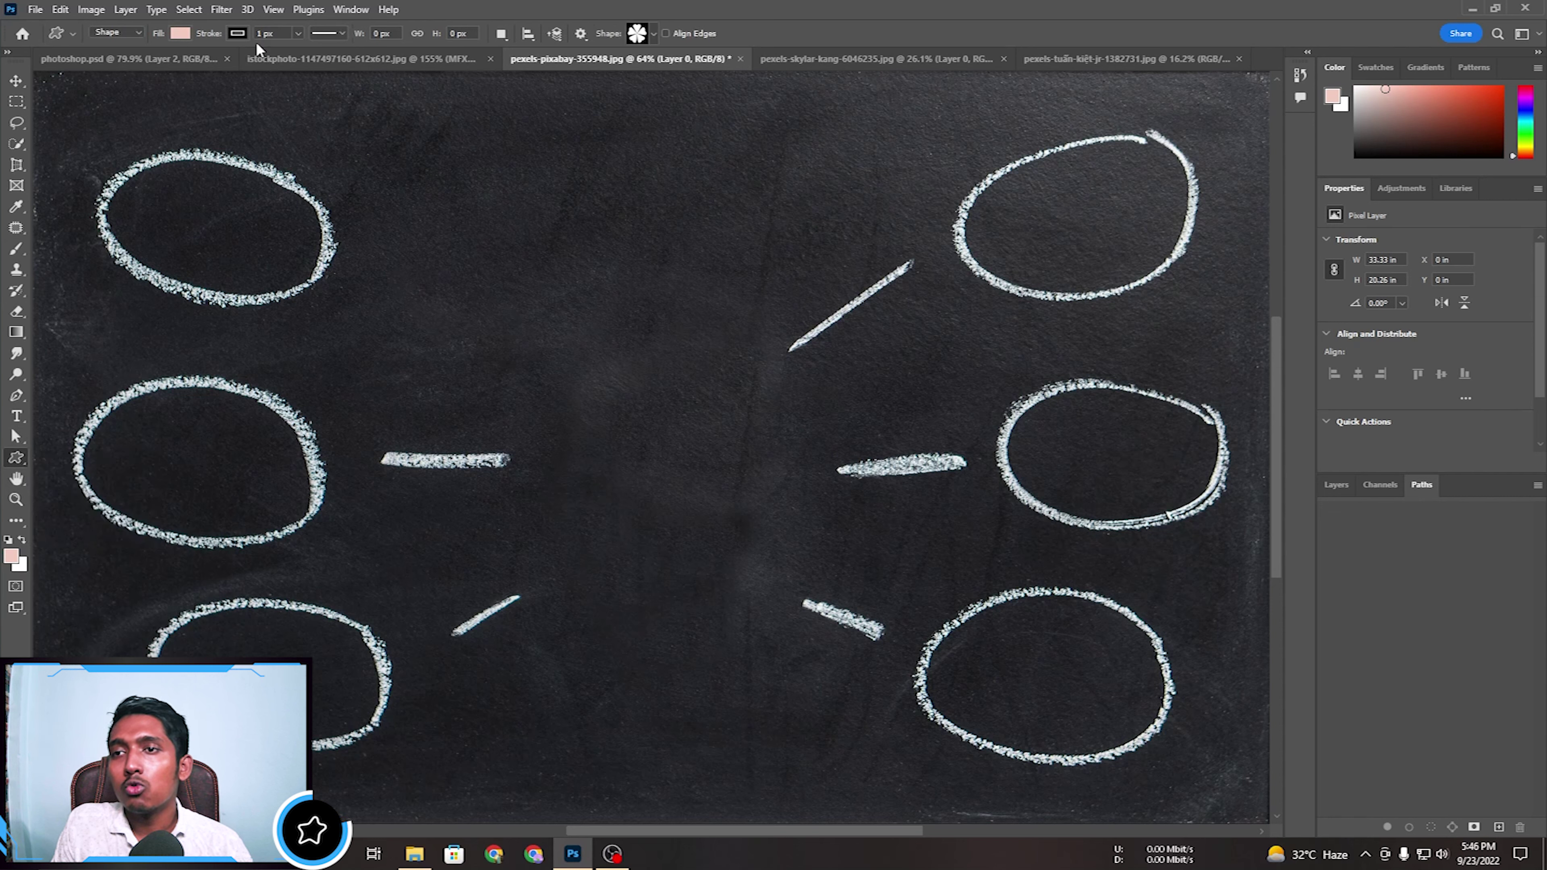
# Pick the banner shape from the shape collection #RomanEdits folder.
pyautogui.click(653, 34)
pyautogui.click(391, 160)
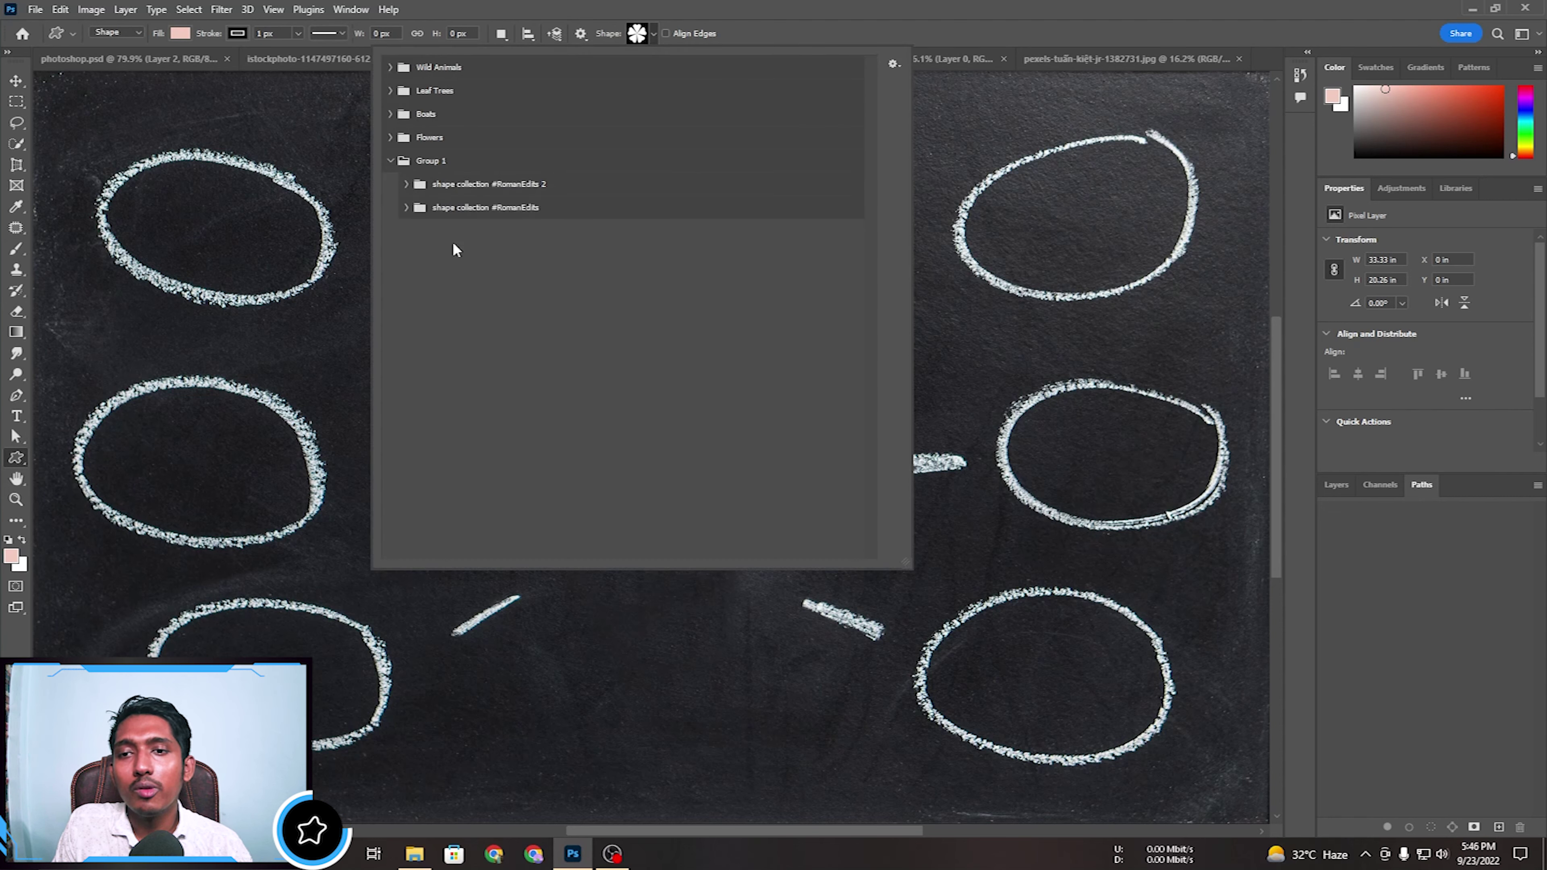
pyautogui.click(406, 207)
pyautogui.click(406, 207)
pyautogui.click(406, 207)
pyautogui.scroll(-1, 607, 311)
pyautogui.scroll(-1, 608, 311)
pyautogui.click(581, 284)
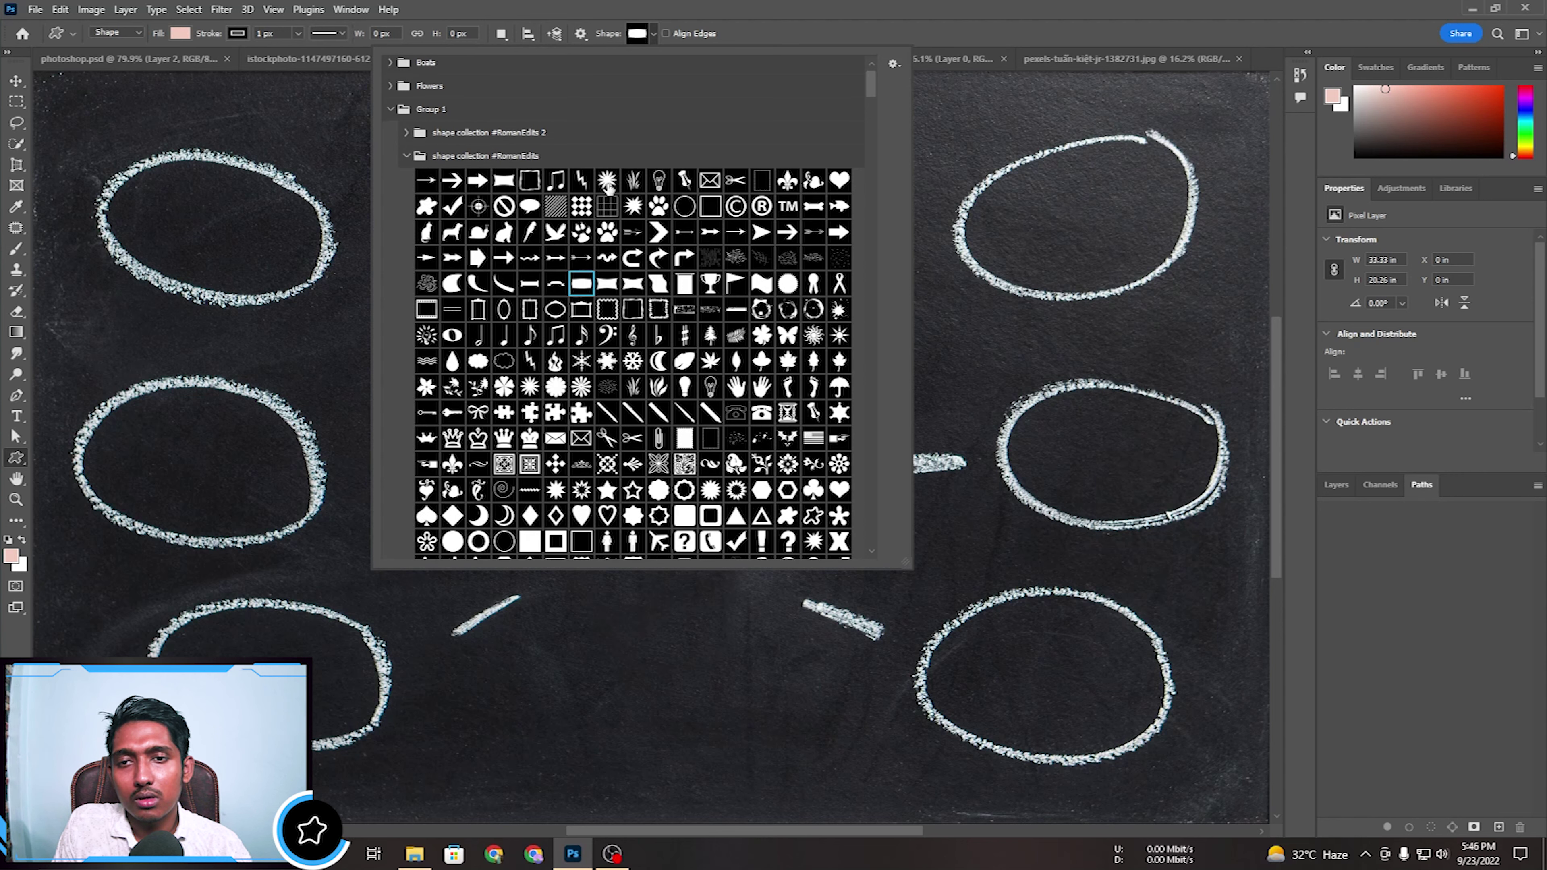
pyautogui.click(653, 34)
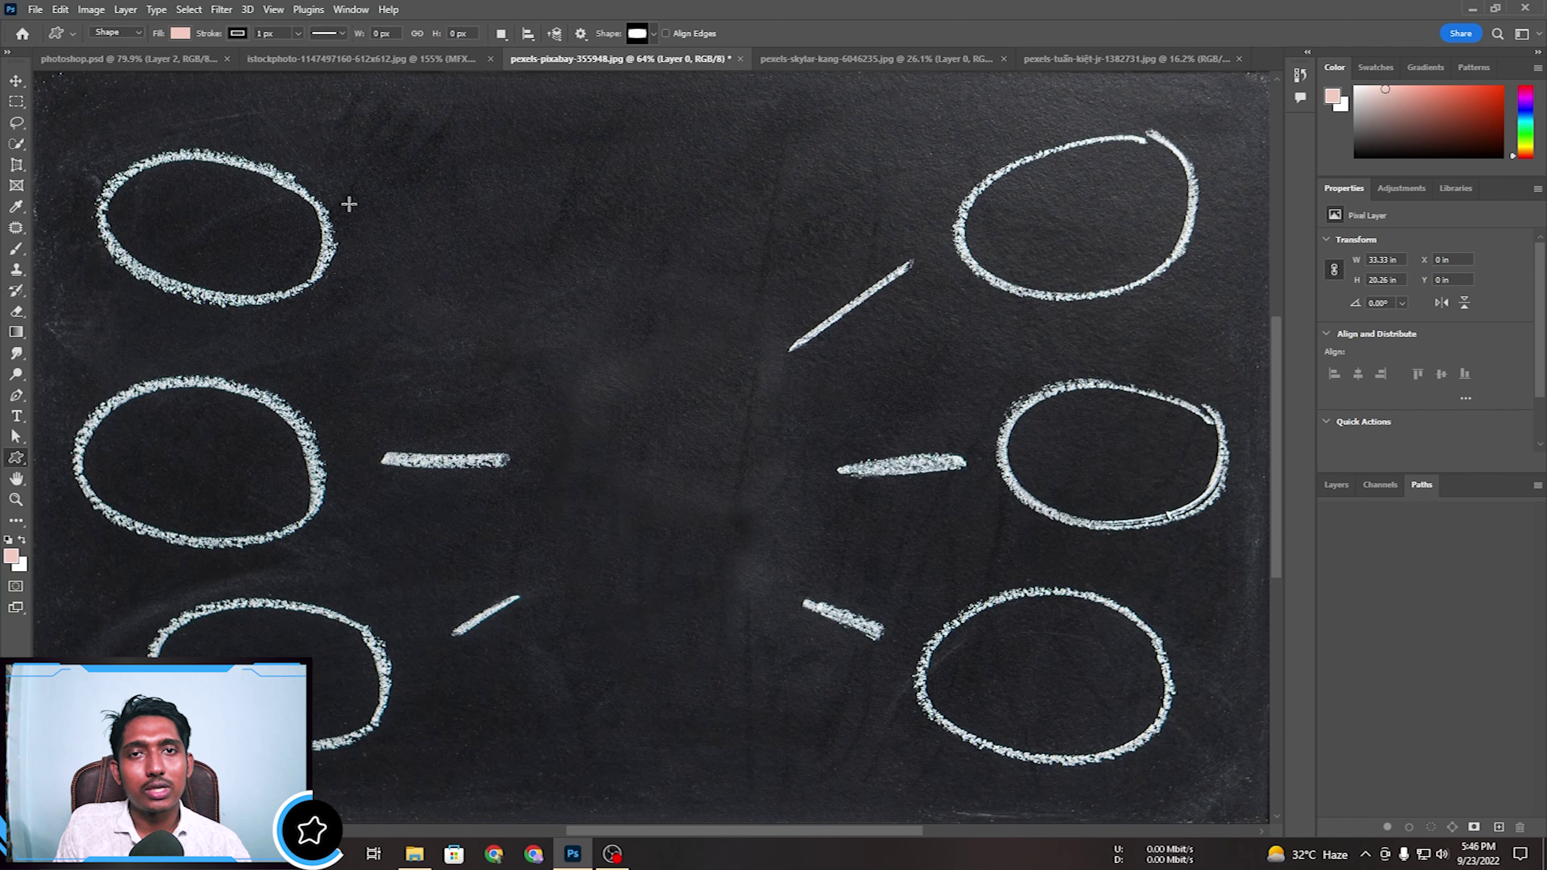
# Draw a banner across the chalkboard's upper middle and try green, black, red and pink fills.
pyautogui.moveTo(352, 207); pyautogui.dragTo(864, 486)
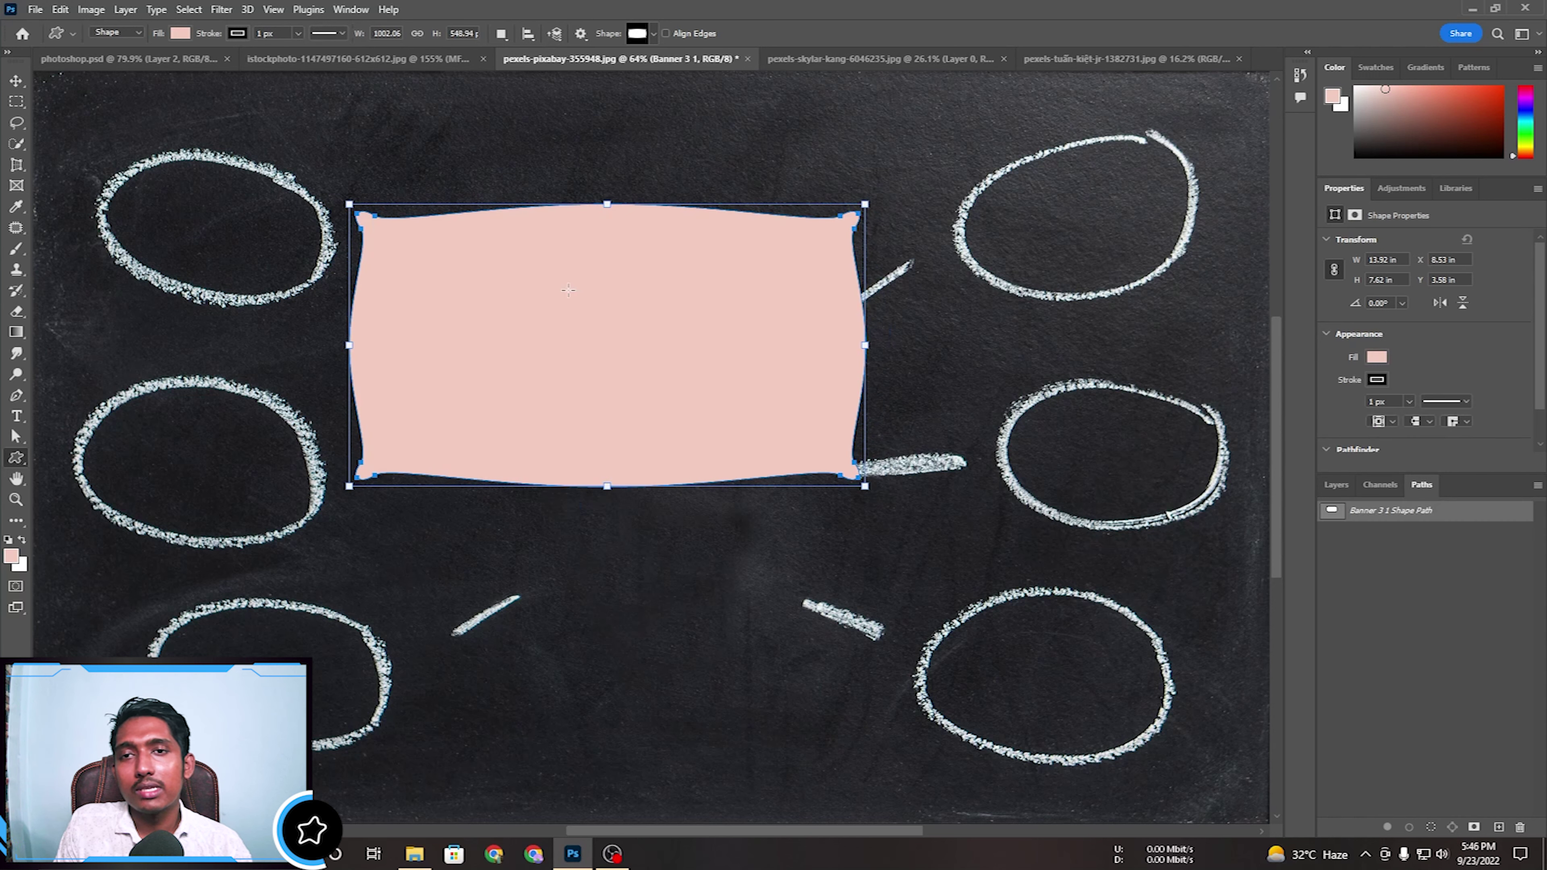
pyautogui.click(185, 36)
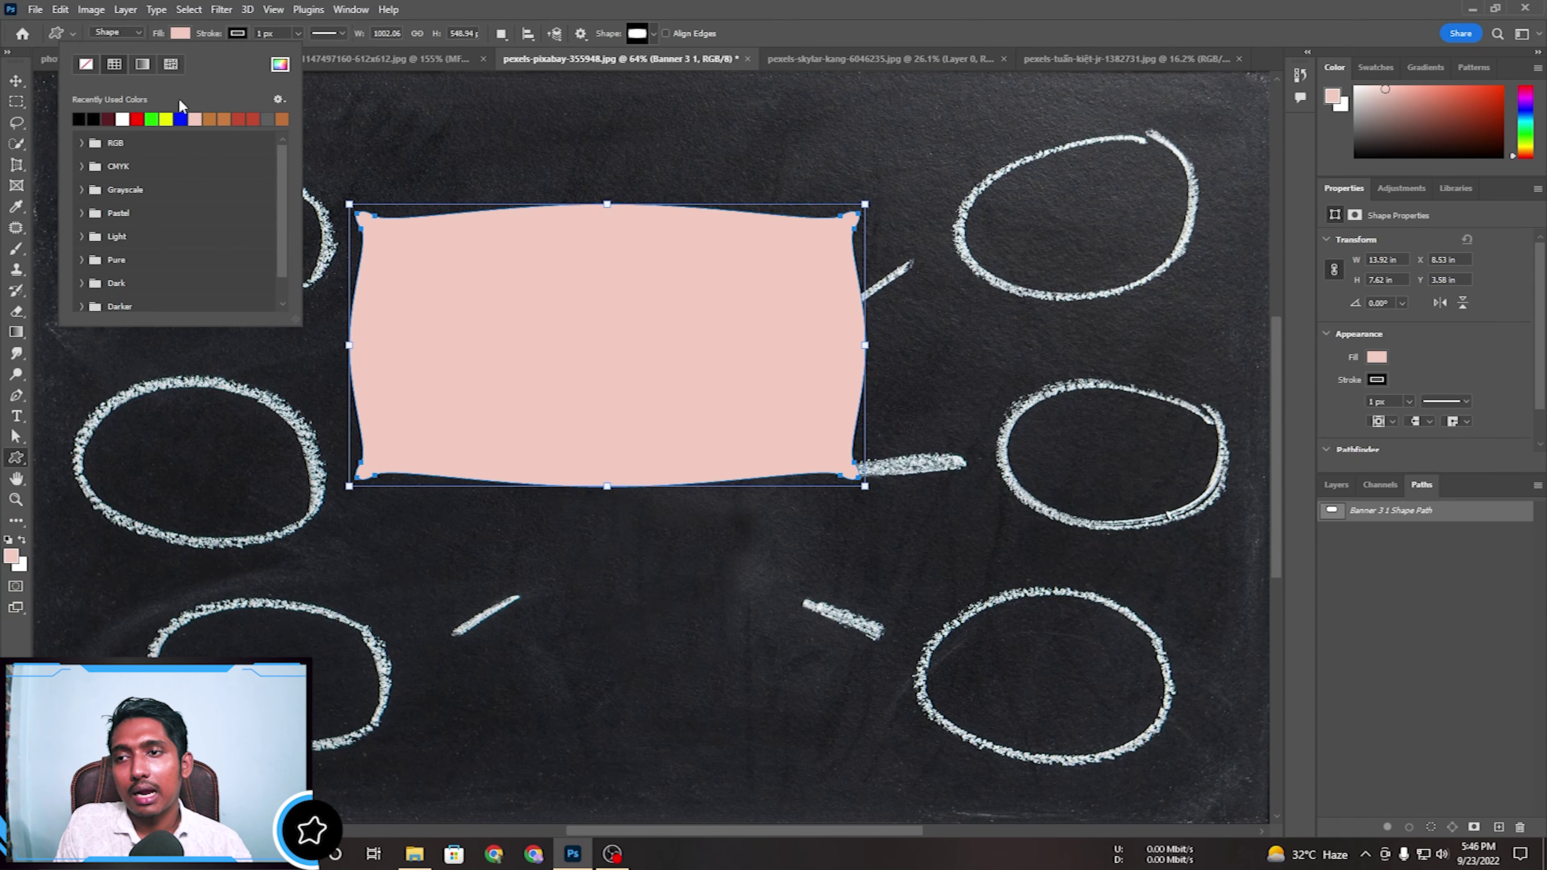
pyautogui.click(153, 117)
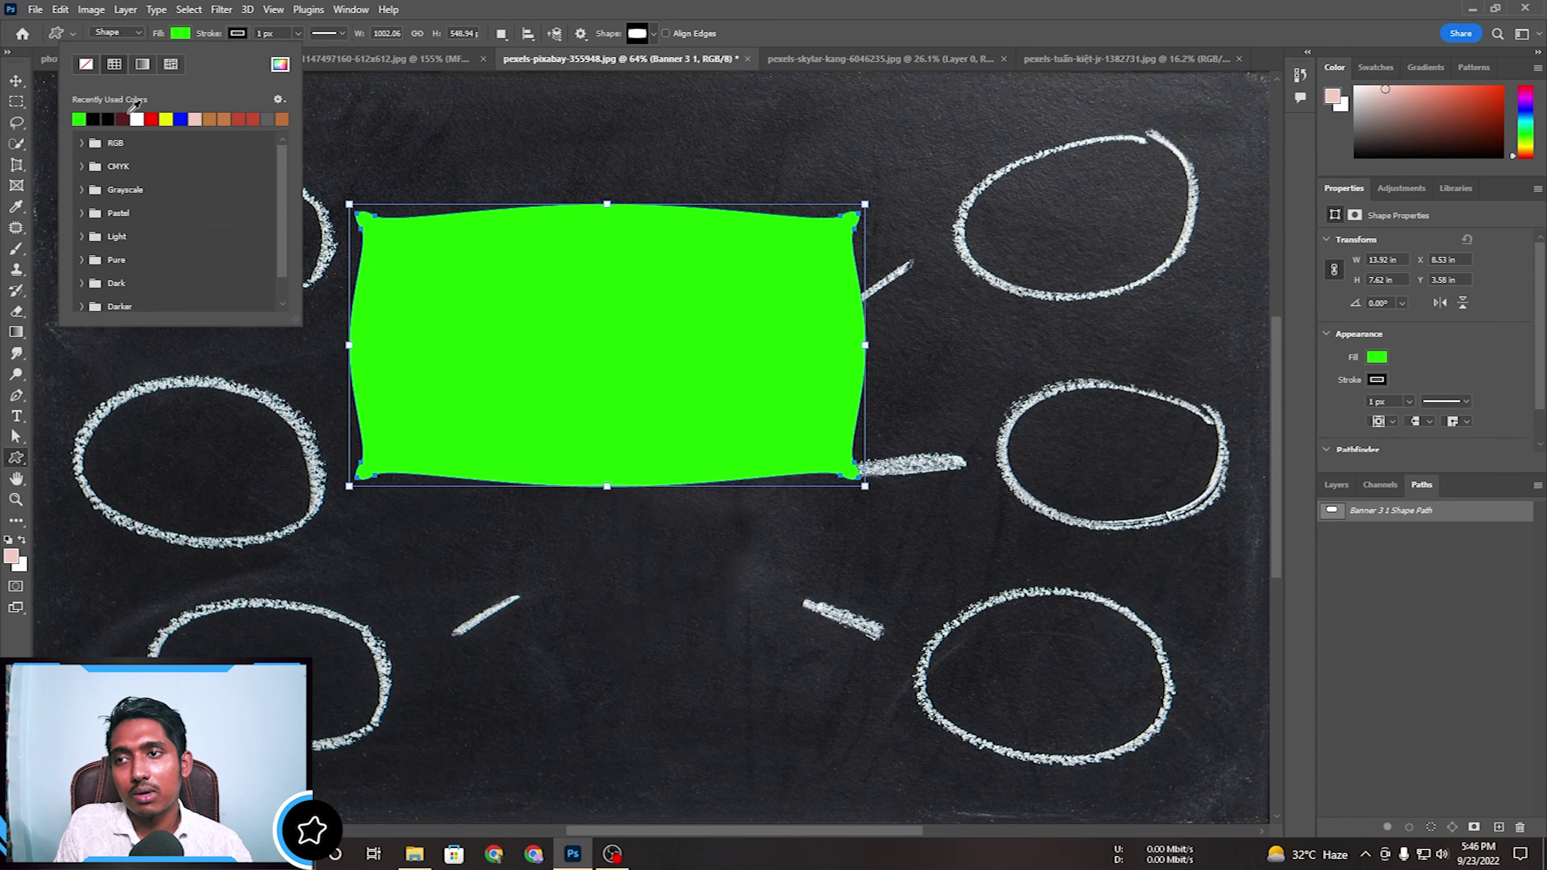
pyautogui.click(107, 119)
pyautogui.click(151, 119)
pyautogui.click(195, 118)
# Set both the banner's fill and stroke to No Color, leaving it empty.
pyautogui.click(195, 119)
pyautogui.click(351, 9)
pyautogui.press('Escape')
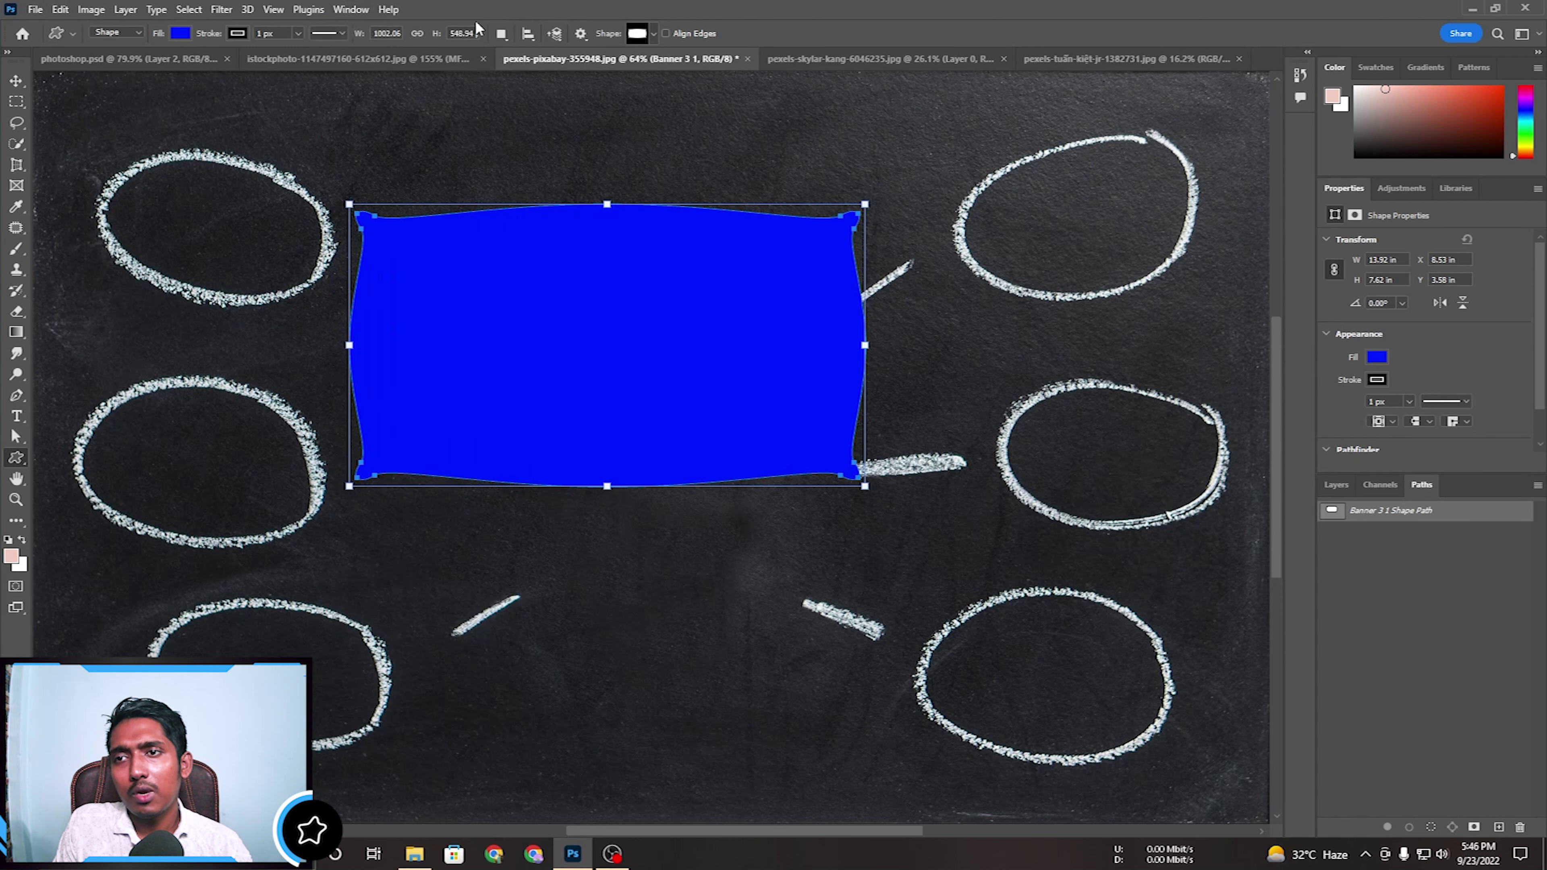
pyautogui.click(236, 34)
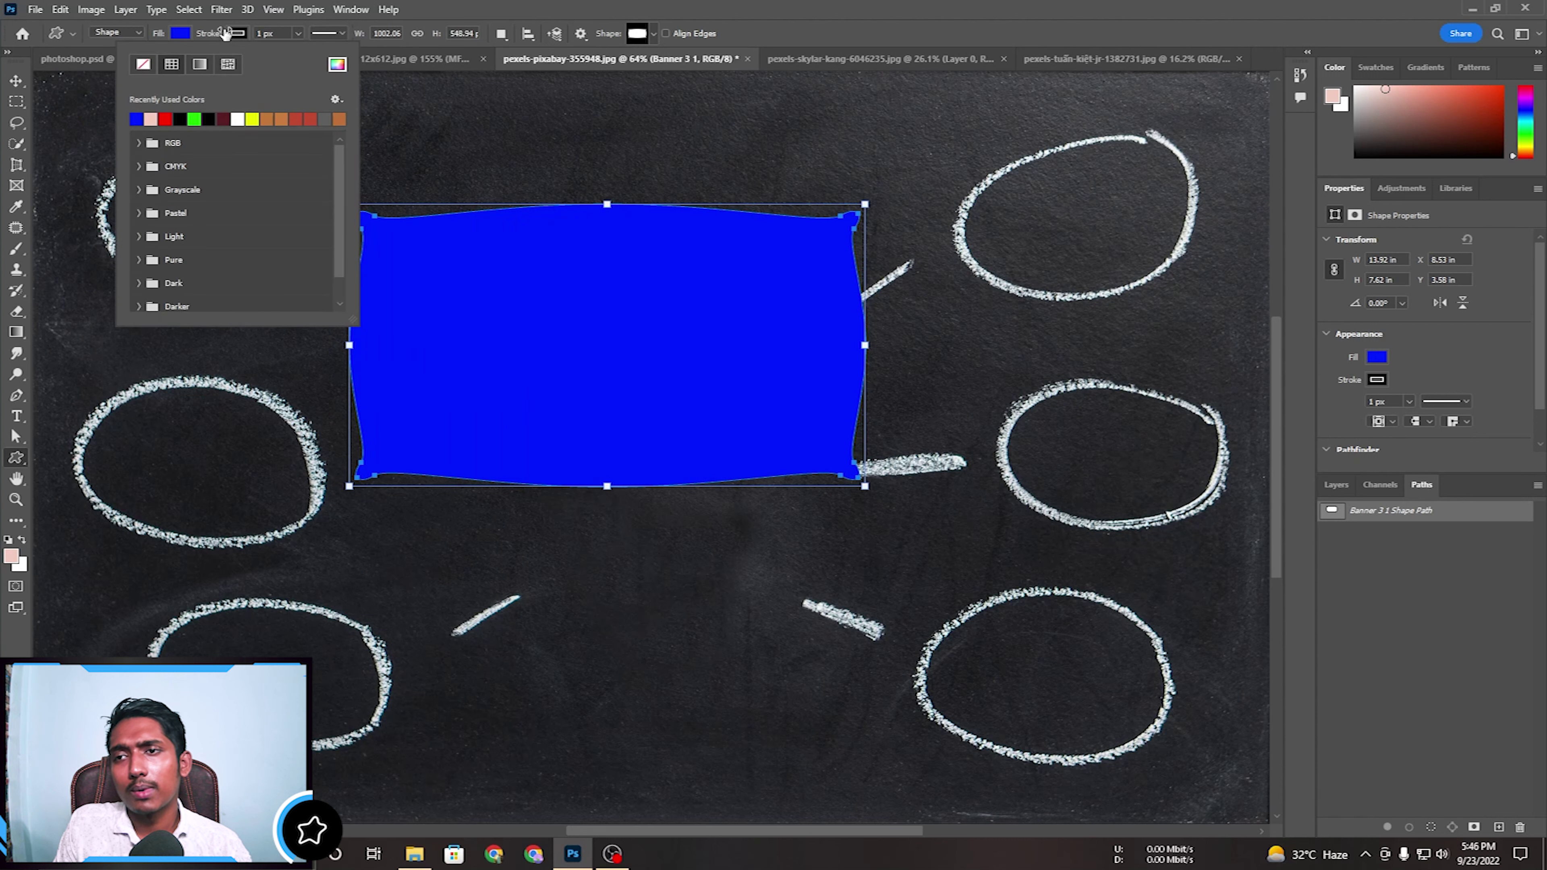
pyautogui.click(144, 64)
pyautogui.click(176, 35)
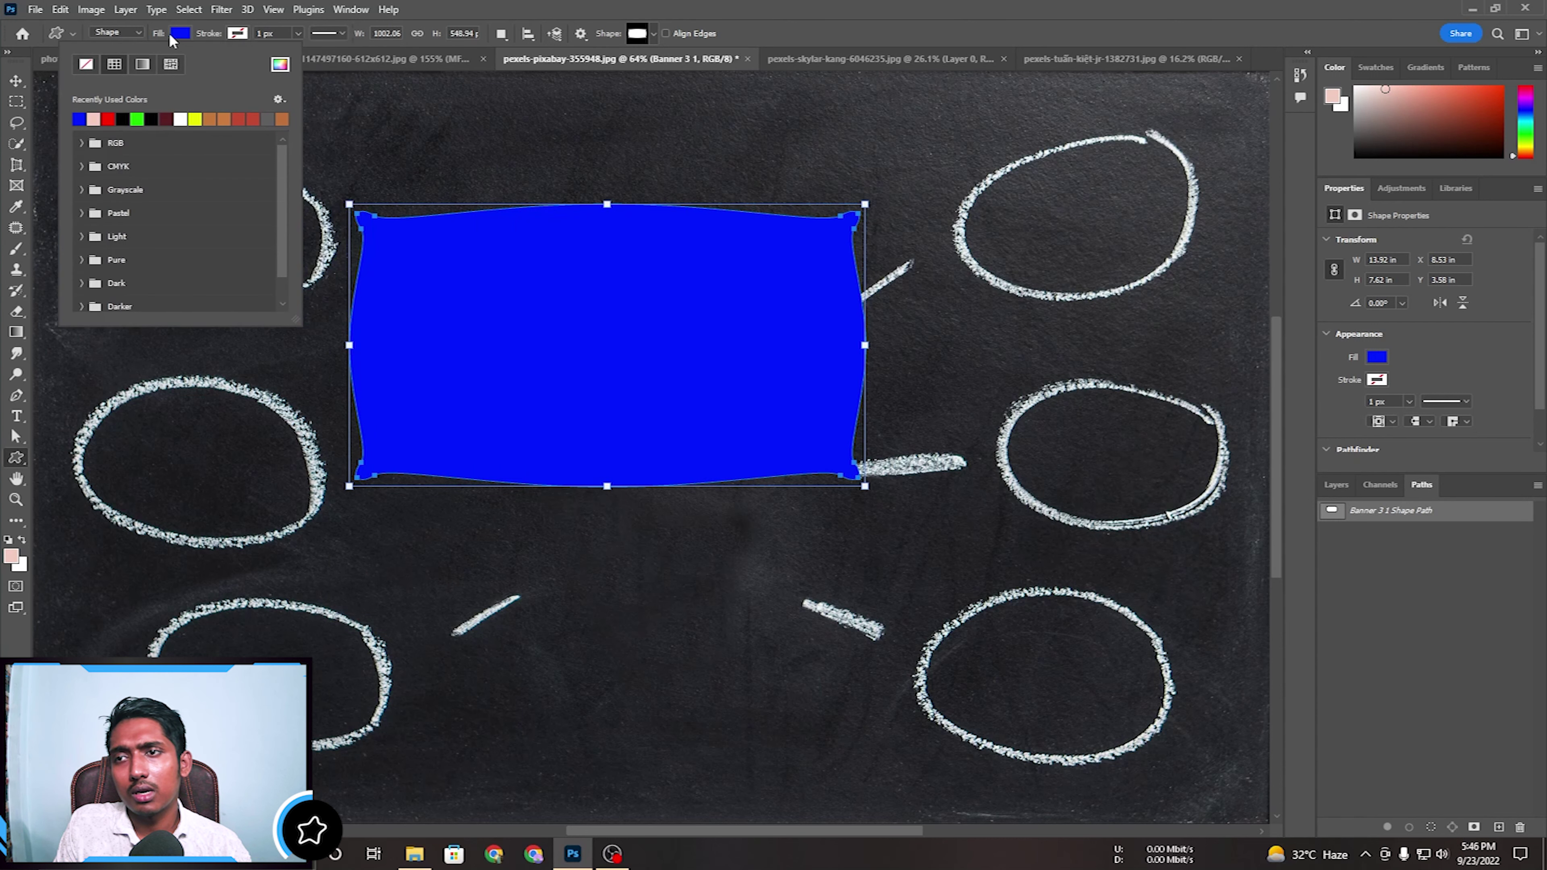
pyautogui.click(87, 65)
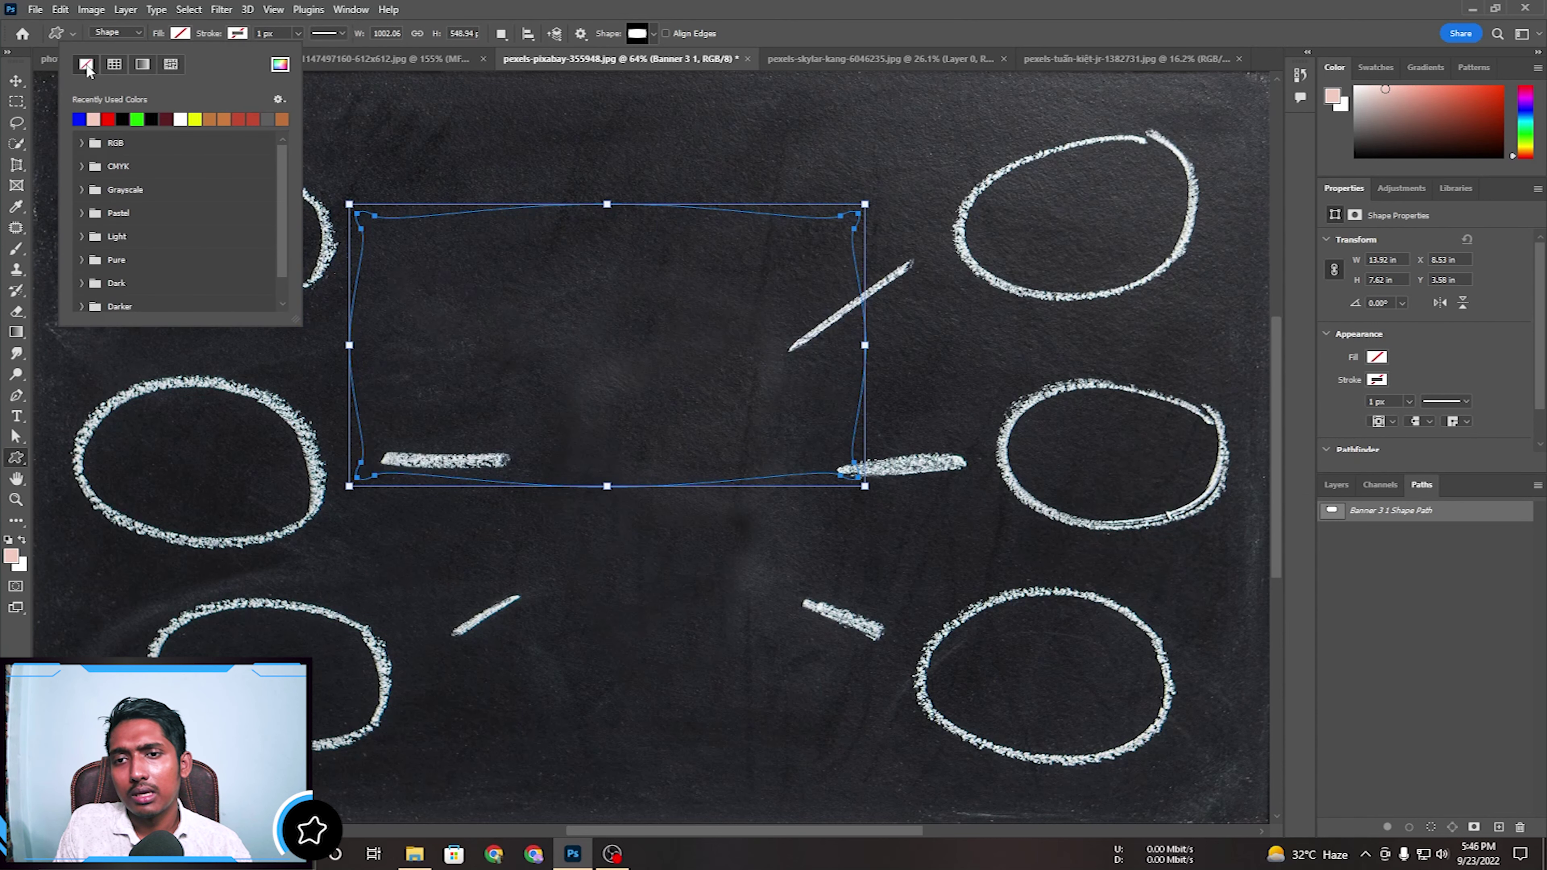
# Give the banner a red stroke 20 px wide.
pyautogui.click(238, 34)
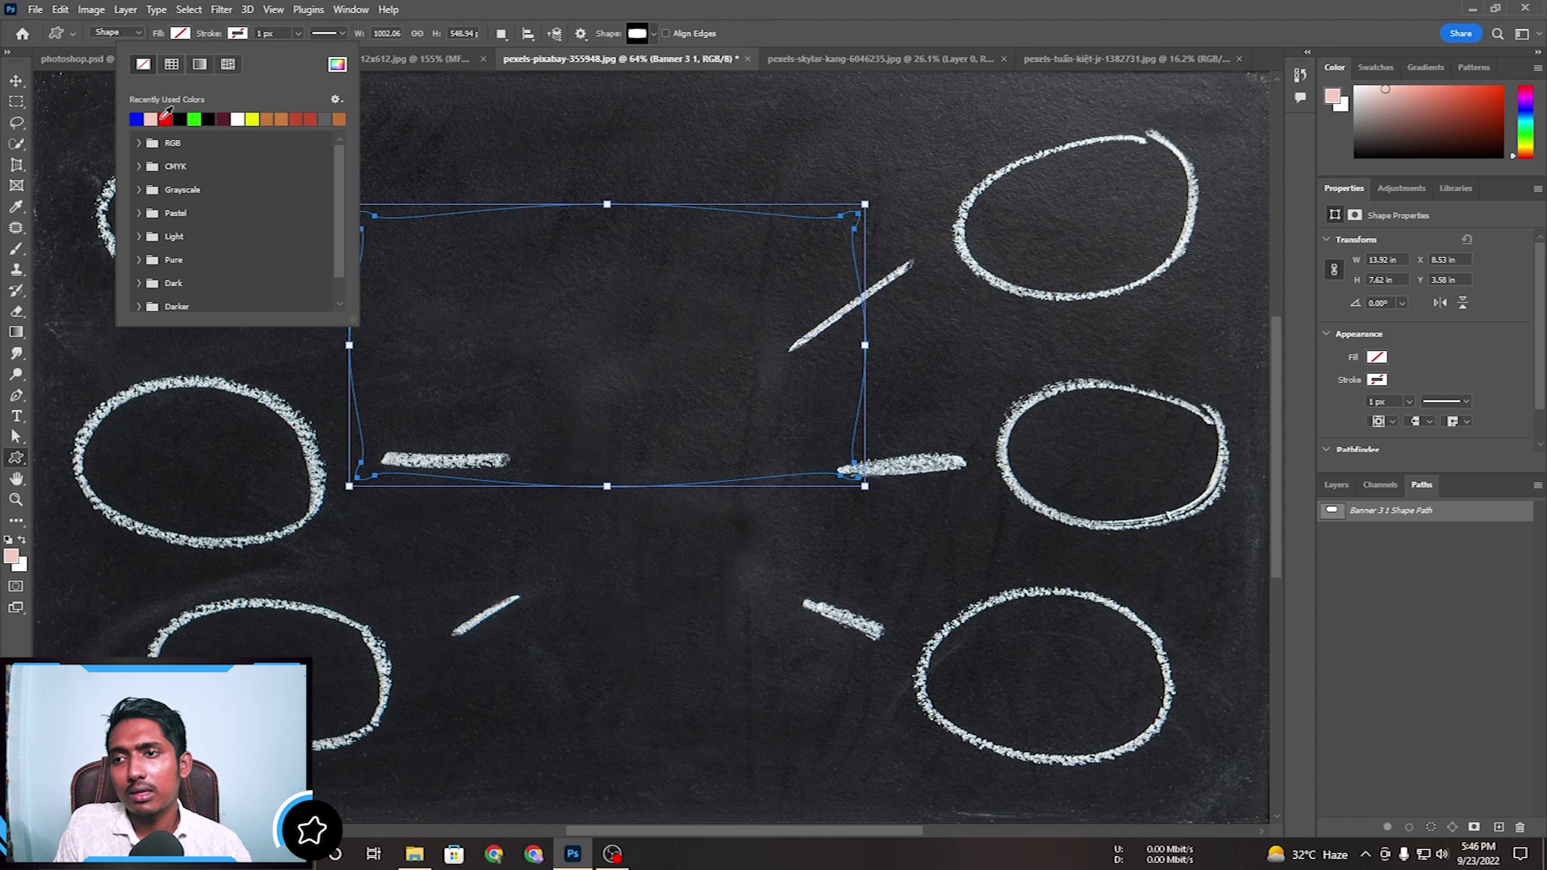
pyautogui.click(166, 119)
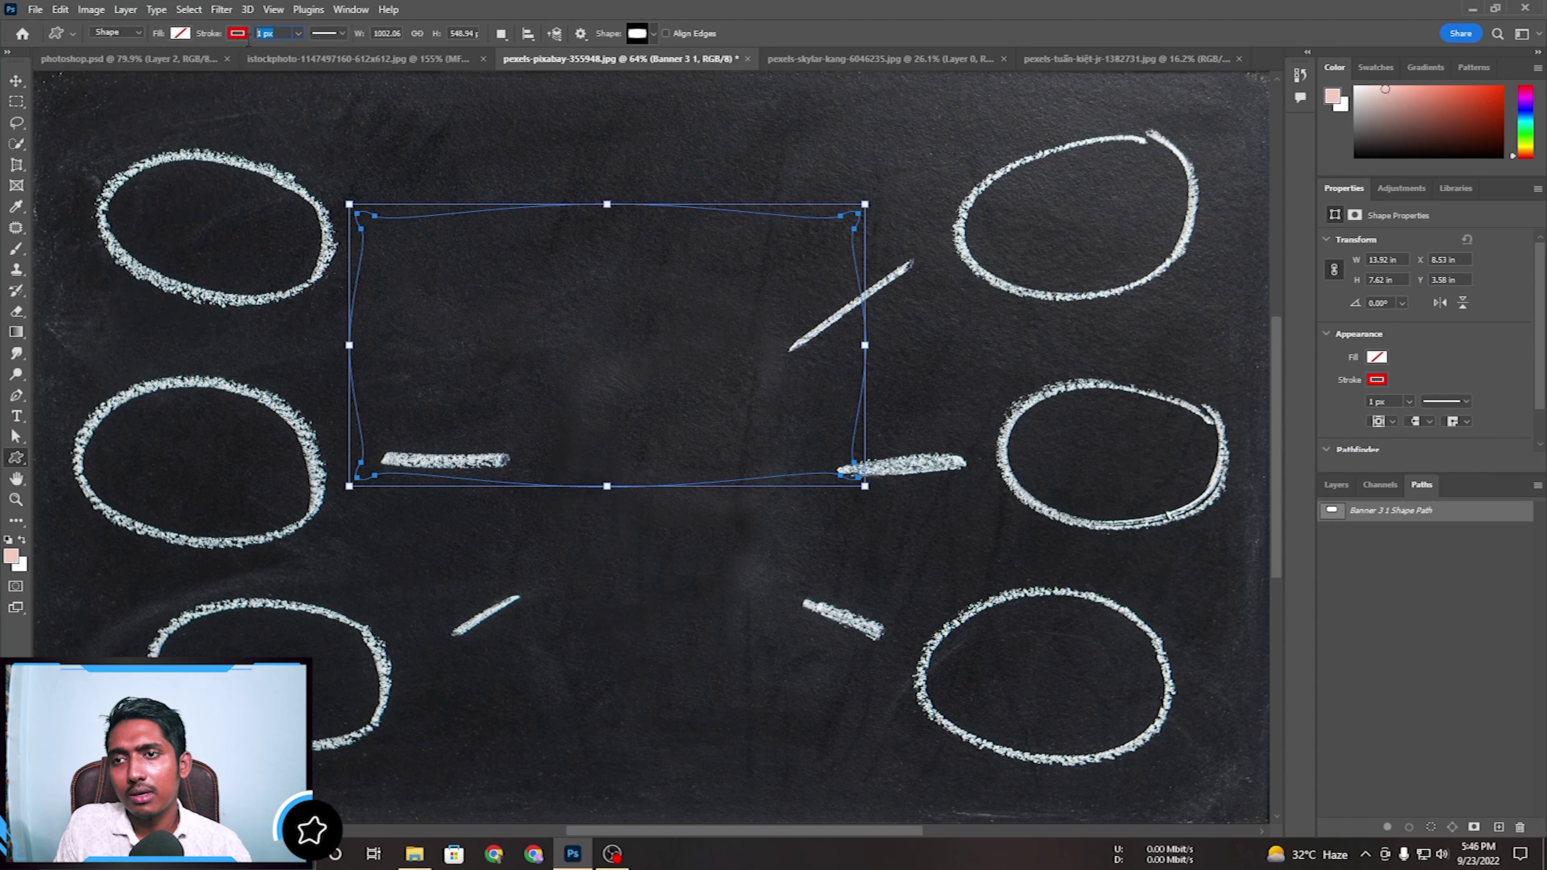
pyautogui.write('20')
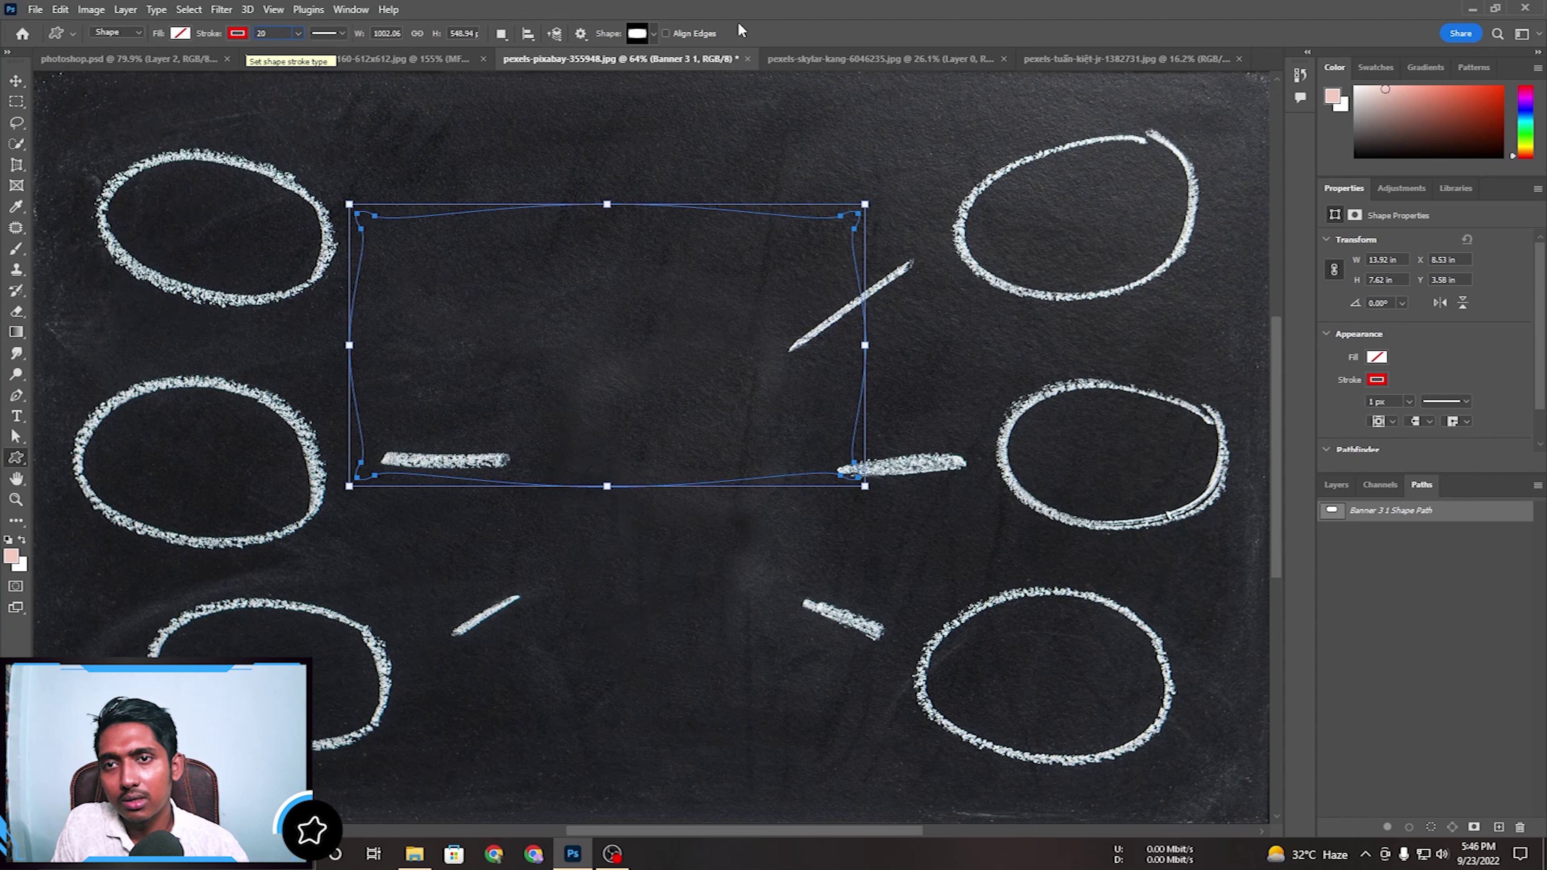
pyautogui.press('Return')
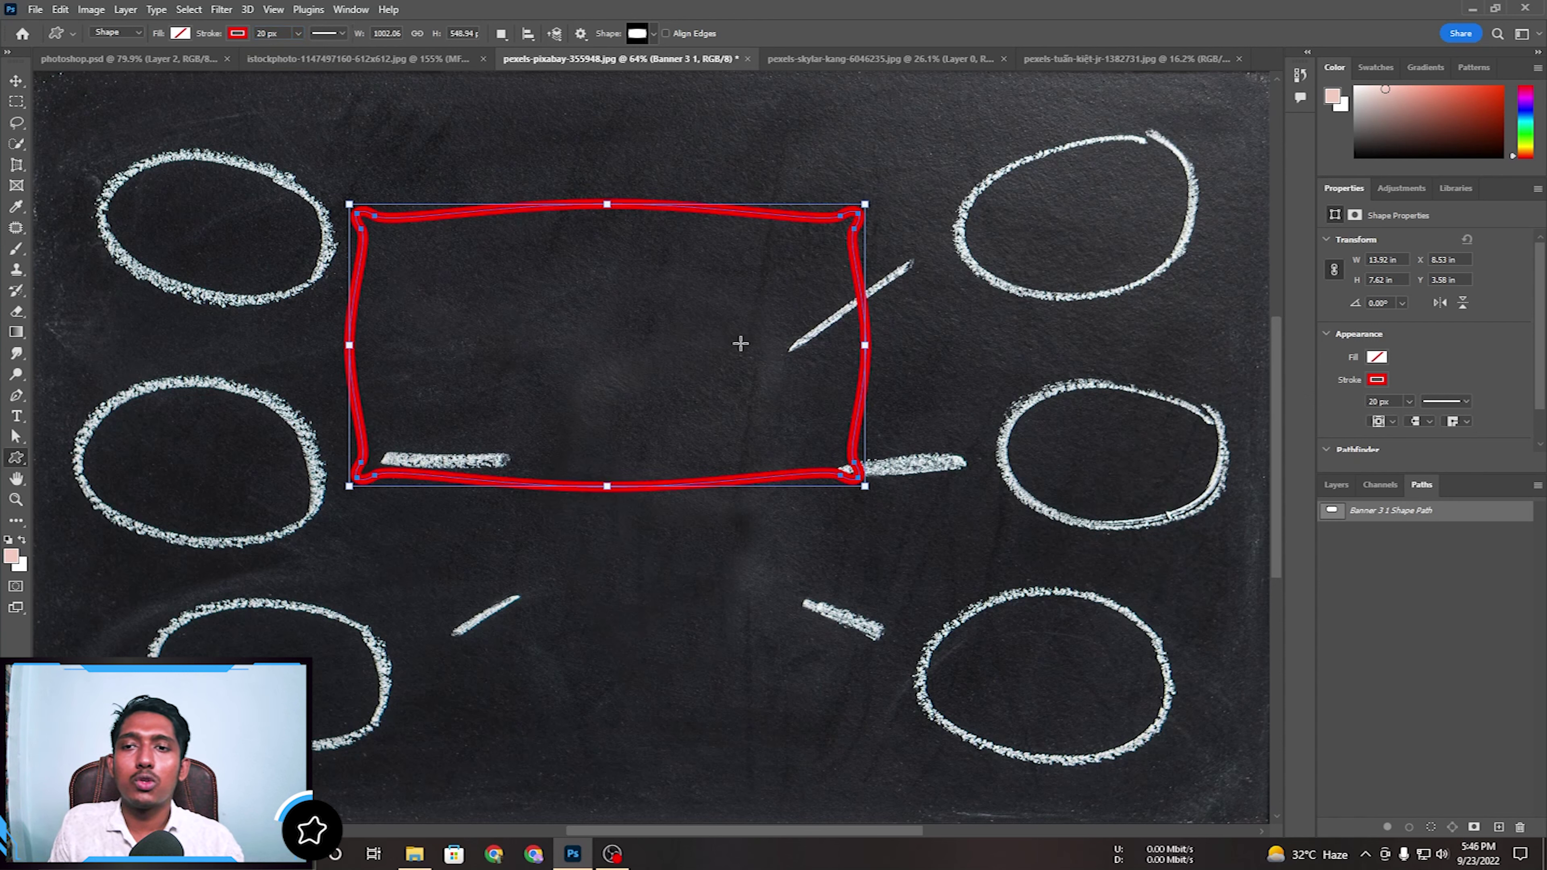
pyautogui.click(180, 34)
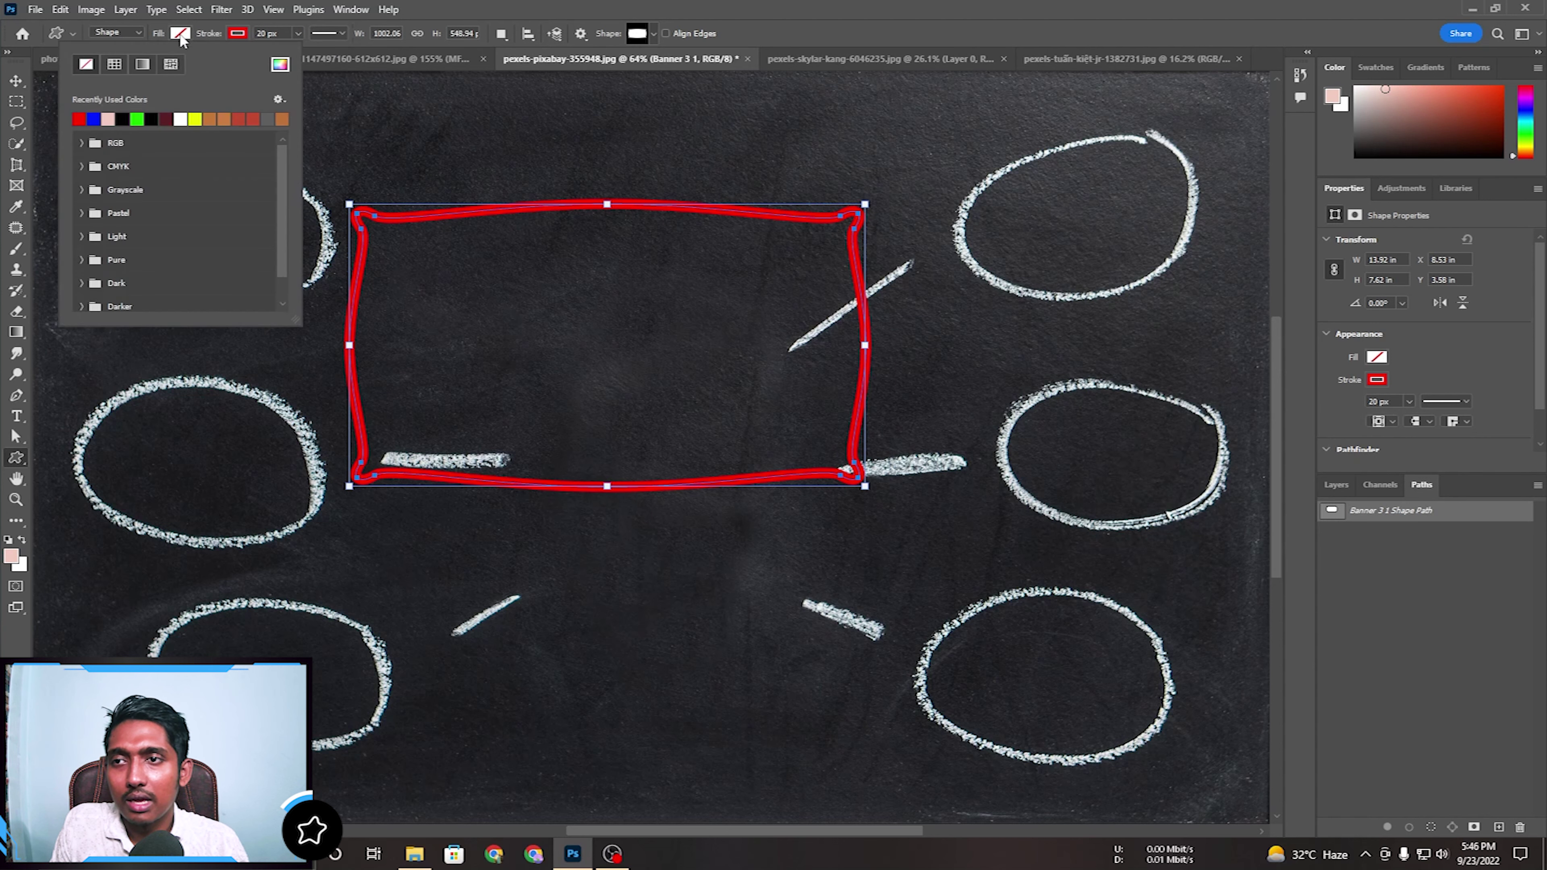
# Fill the banner with solid bright green after briefly trying a gradient.
pyautogui.click(141, 65)
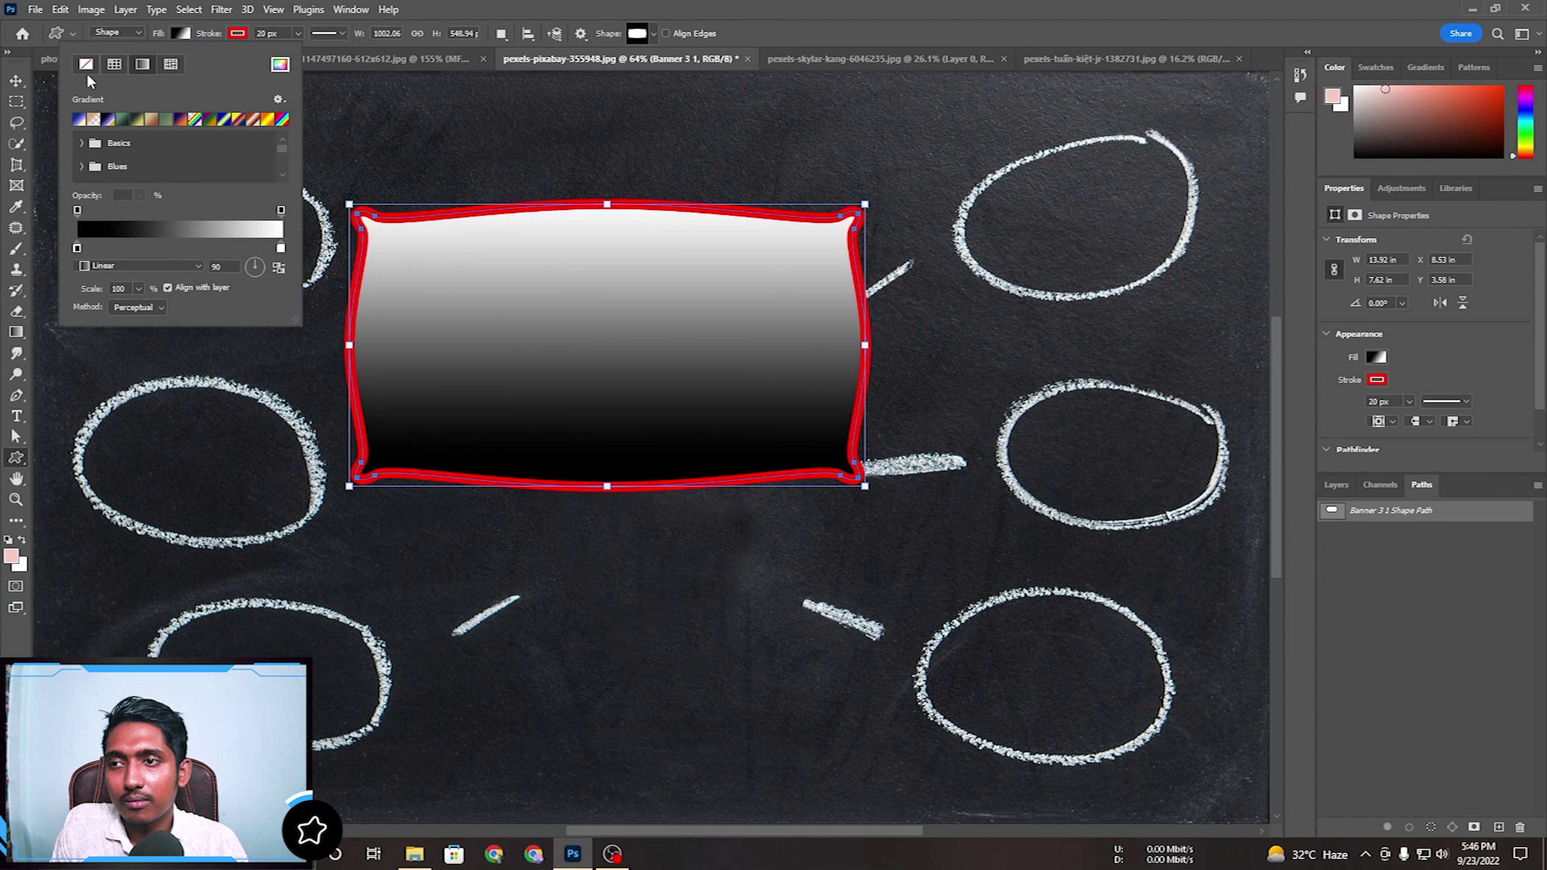
pyautogui.click(113, 65)
pyautogui.click(138, 118)
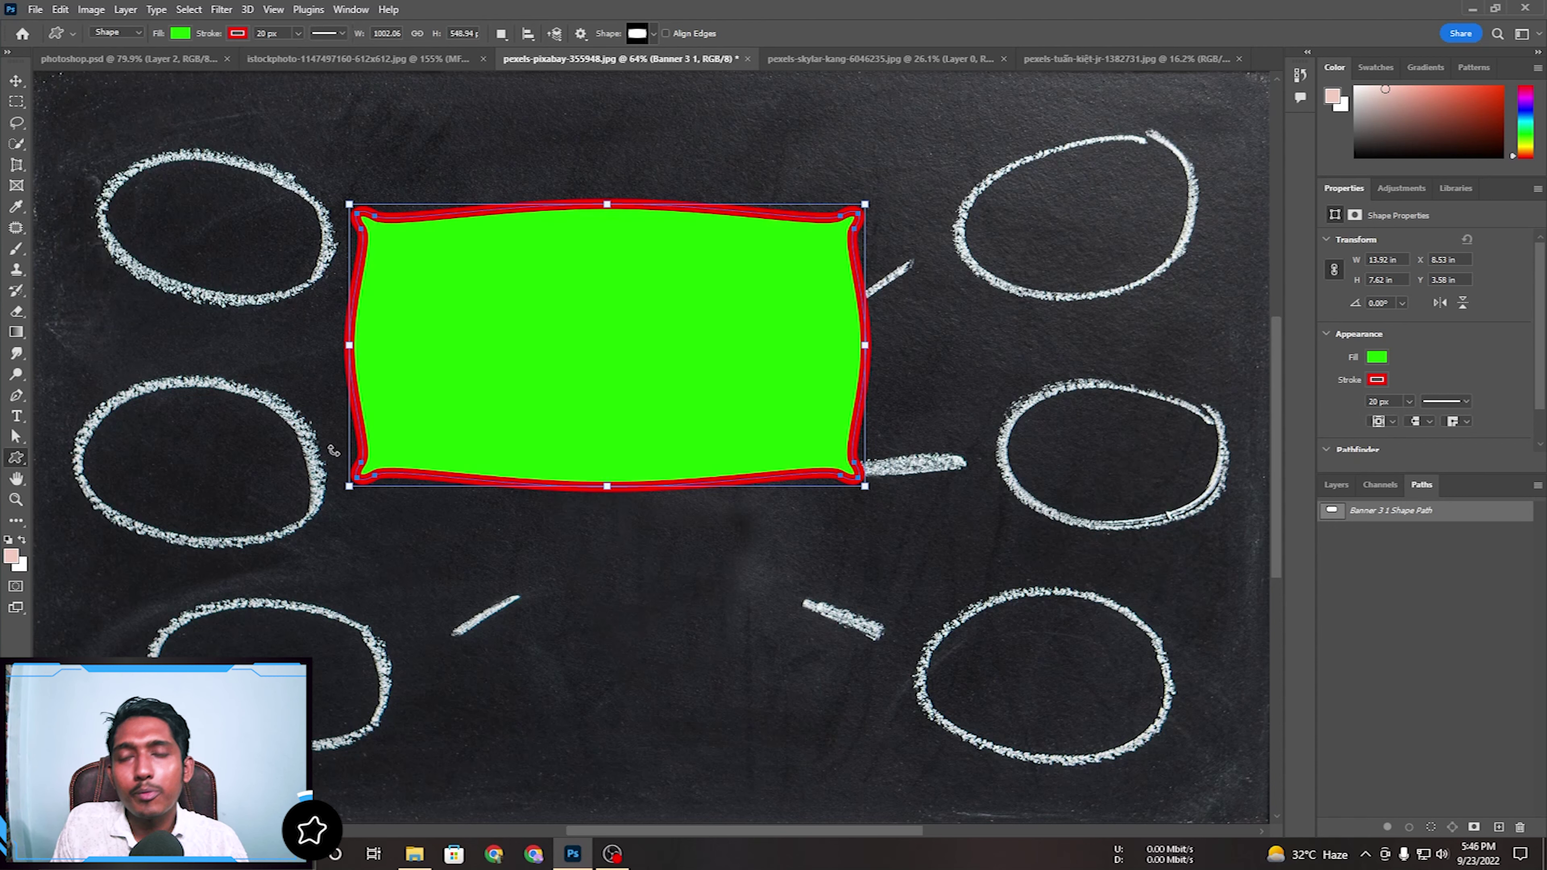
# Select the Hand tool from the toolbar's tool group.
pyautogui.rightClick(17, 458)
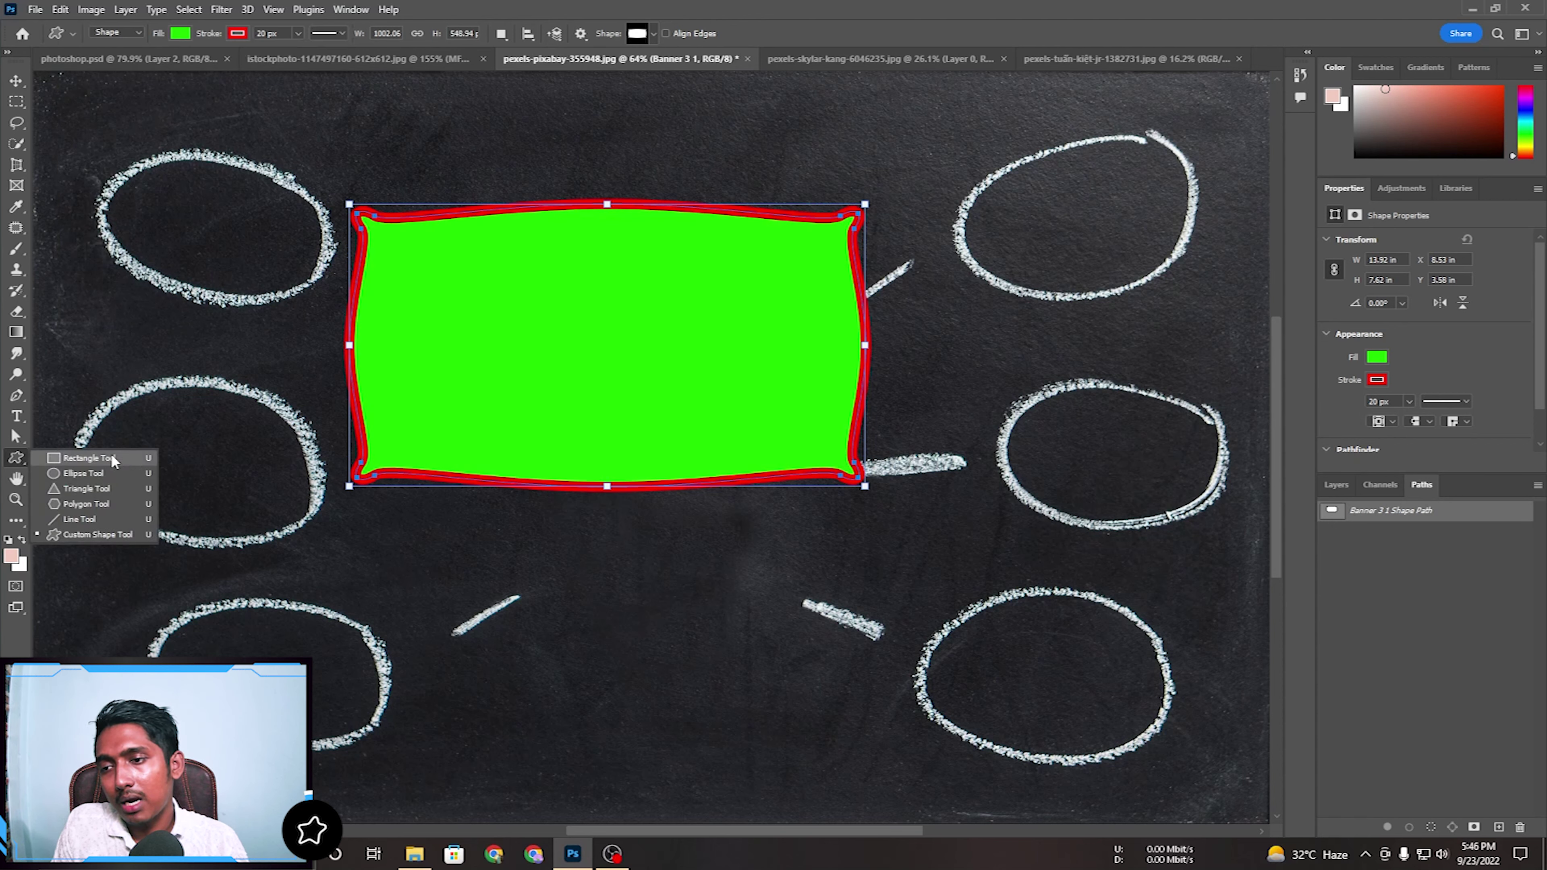
pyautogui.click(18, 460)
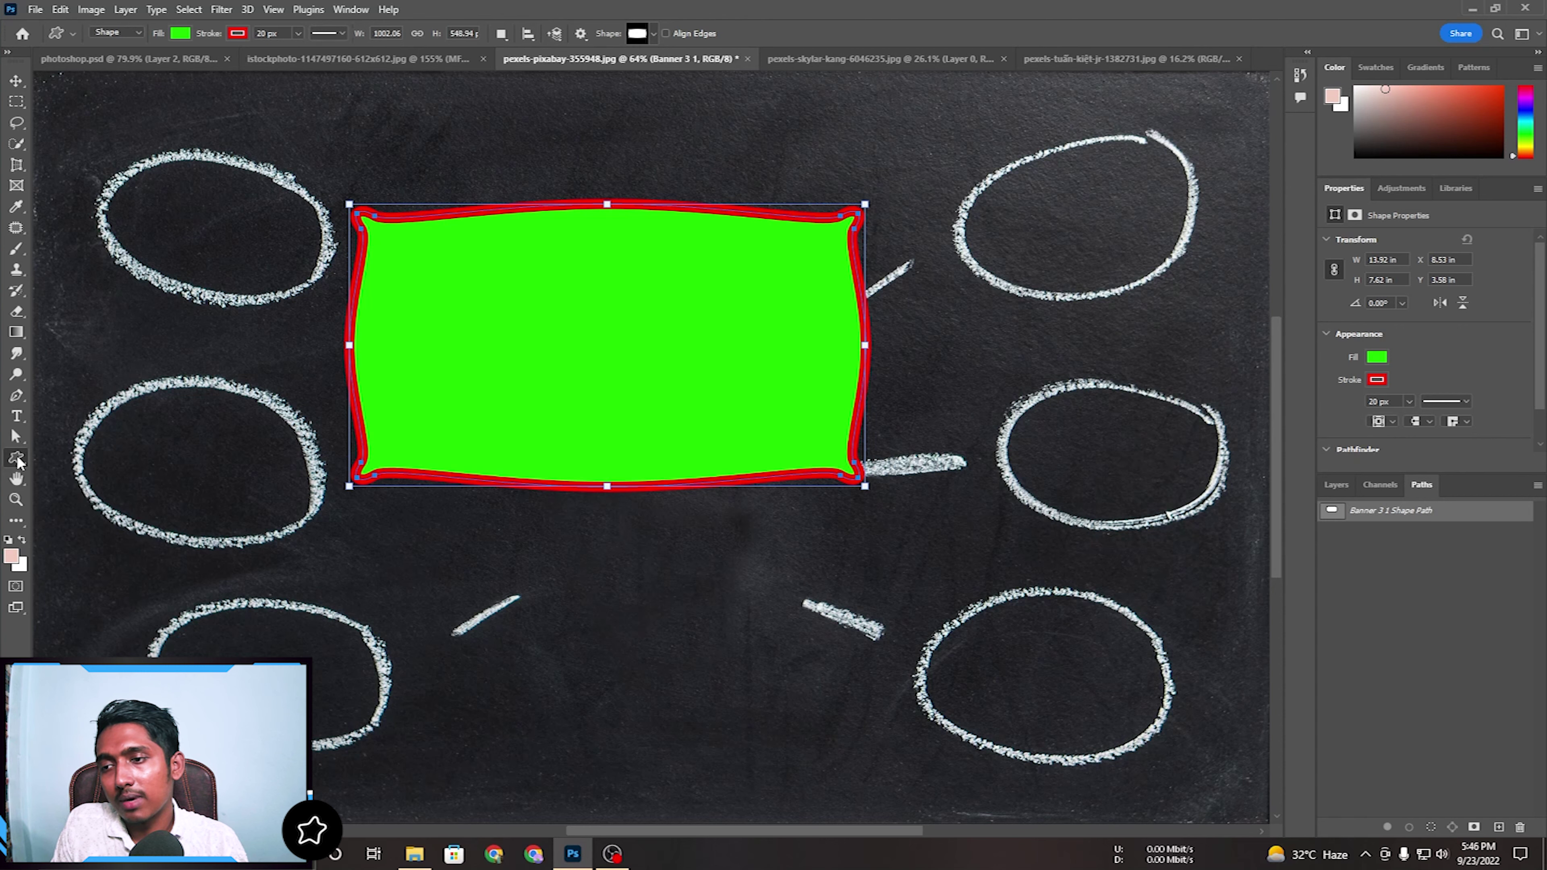
pyautogui.click(17, 480)
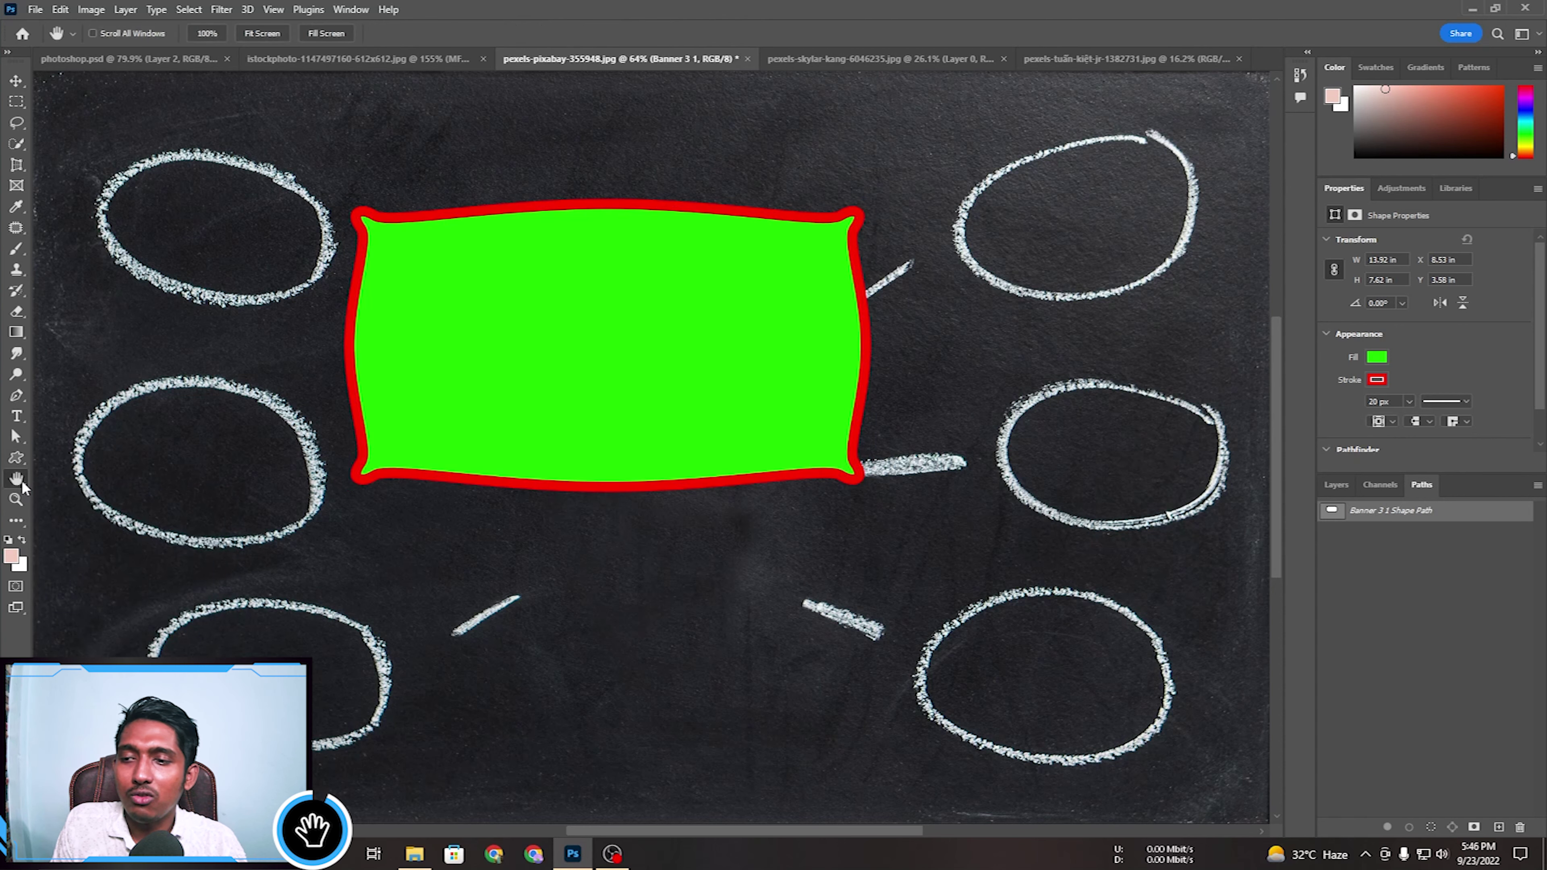
# Pan around the chalkboard, zoom into it, then fit the whole image on screen.
pyautogui.scroll(-2, 937, 293)
pyautogui.moveTo(968, 311); pyautogui.dragTo(344, 229)
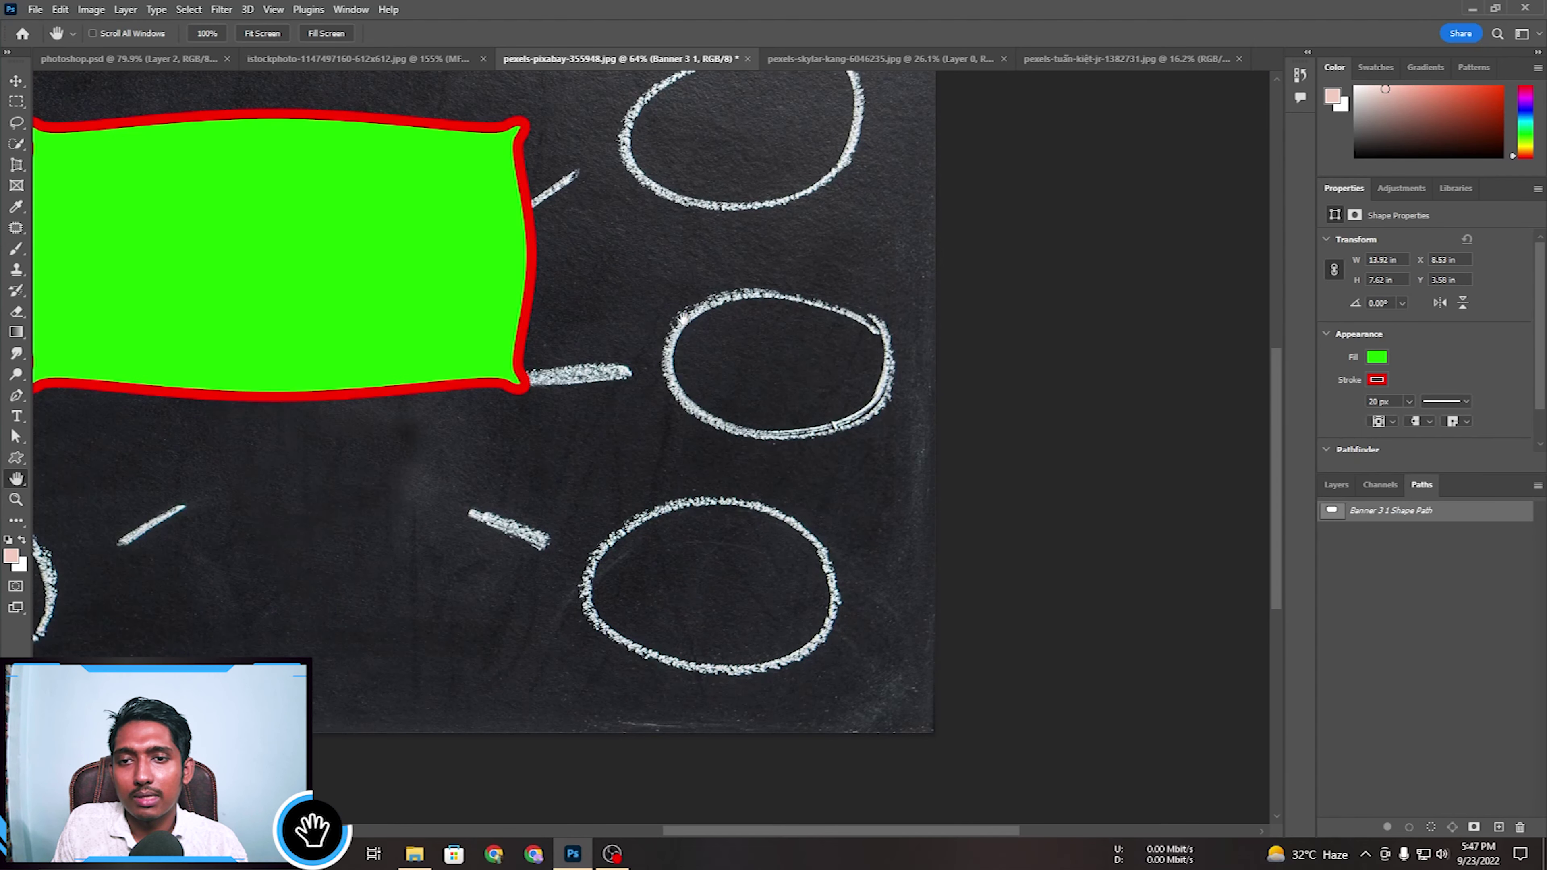
pyautogui.moveTo(554, 263); pyautogui.dragTo(641, 228)
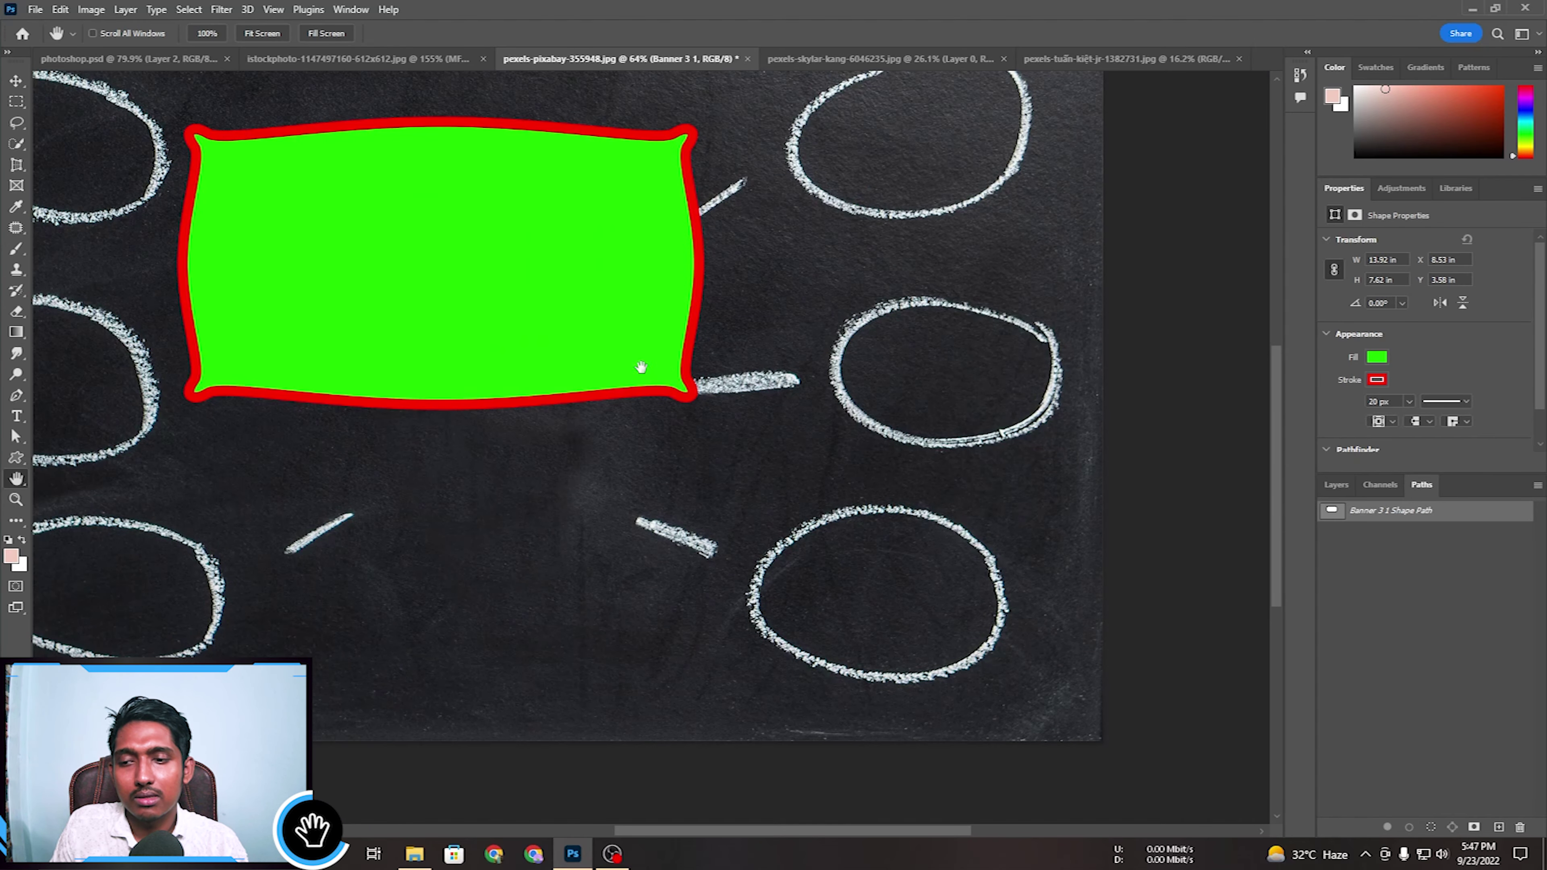
pyautogui.press('z')
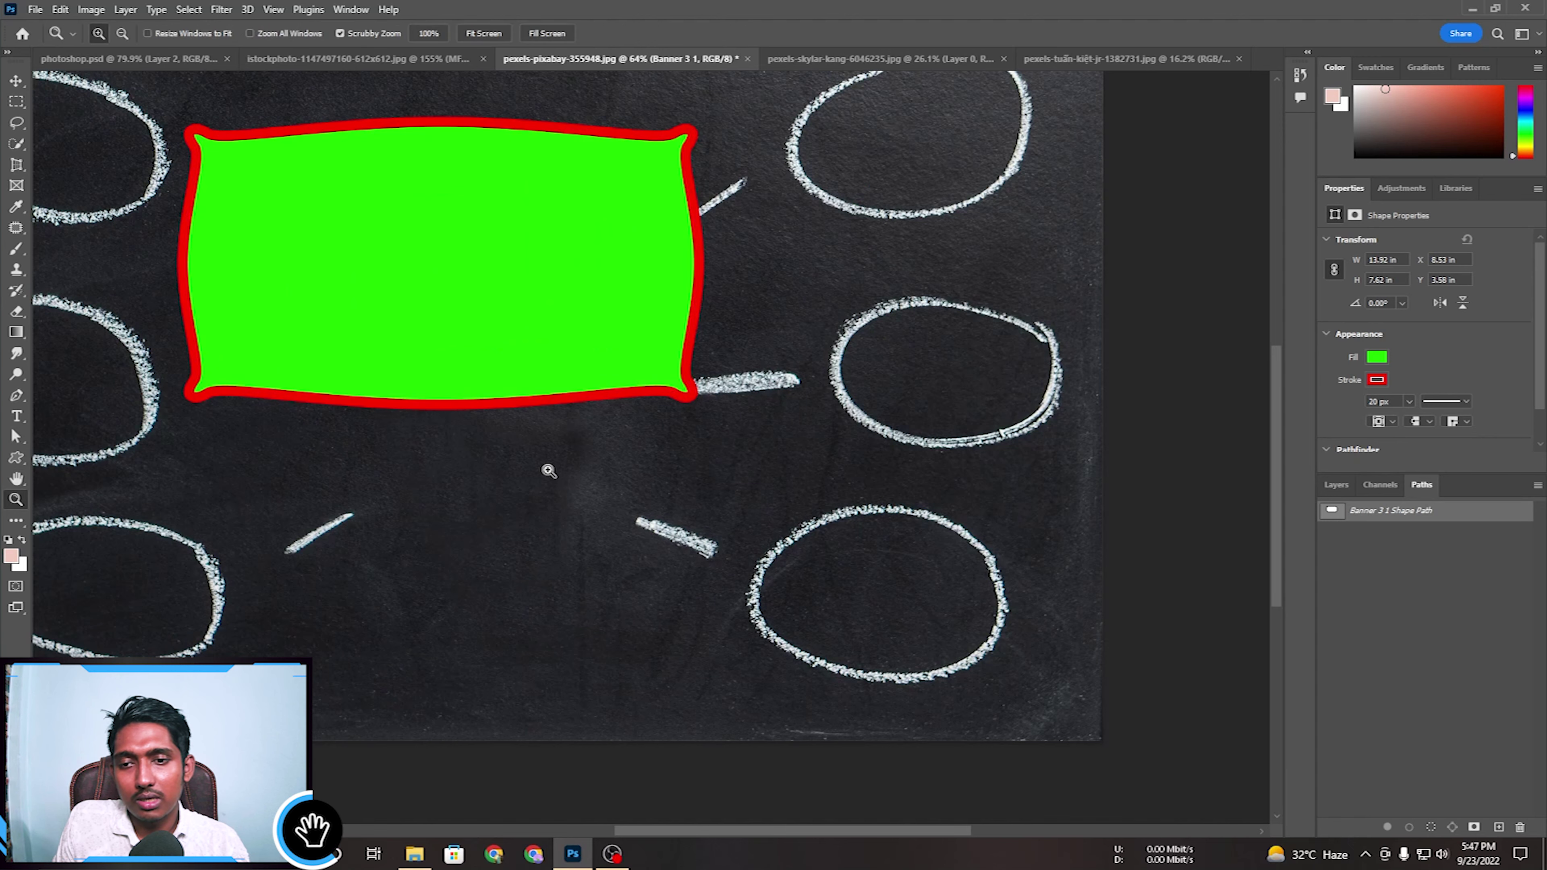
pyautogui.moveTo(546, 466); pyautogui.dragTo(587, 503)
pyautogui.rightClick(586, 503)
pyautogui.rightClick(638, 511)
pyautogui.click(682, 523)
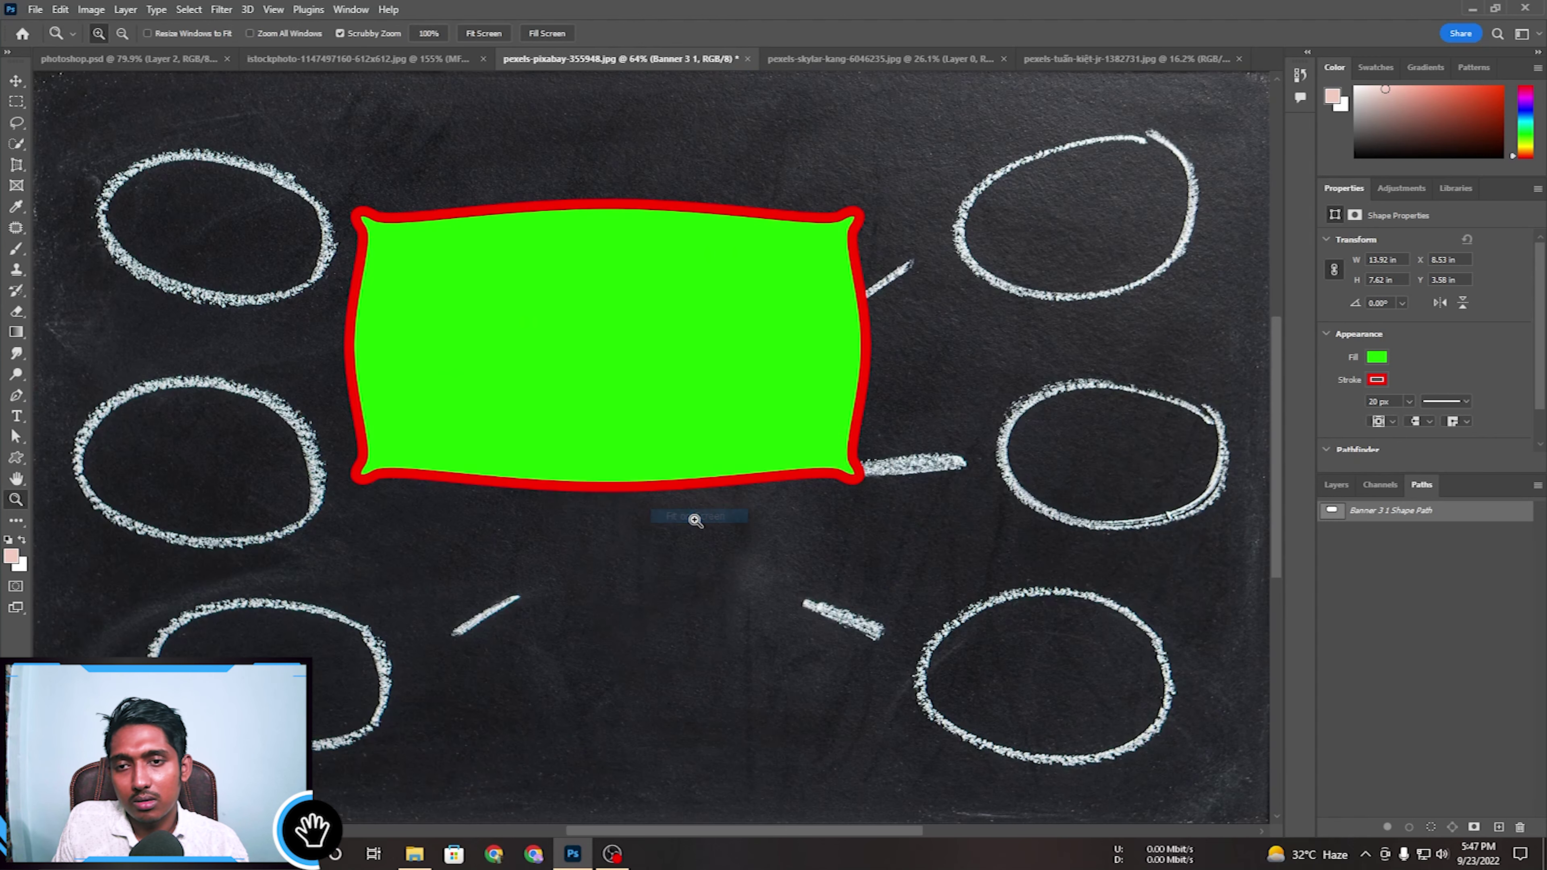
# Zoom closely on the chalk ellipse arc, fit the image back on screen, then switch to photoshop.psd.
pyautogui.moveTo(271, 616); pyautogui.dragTo(247, 533)
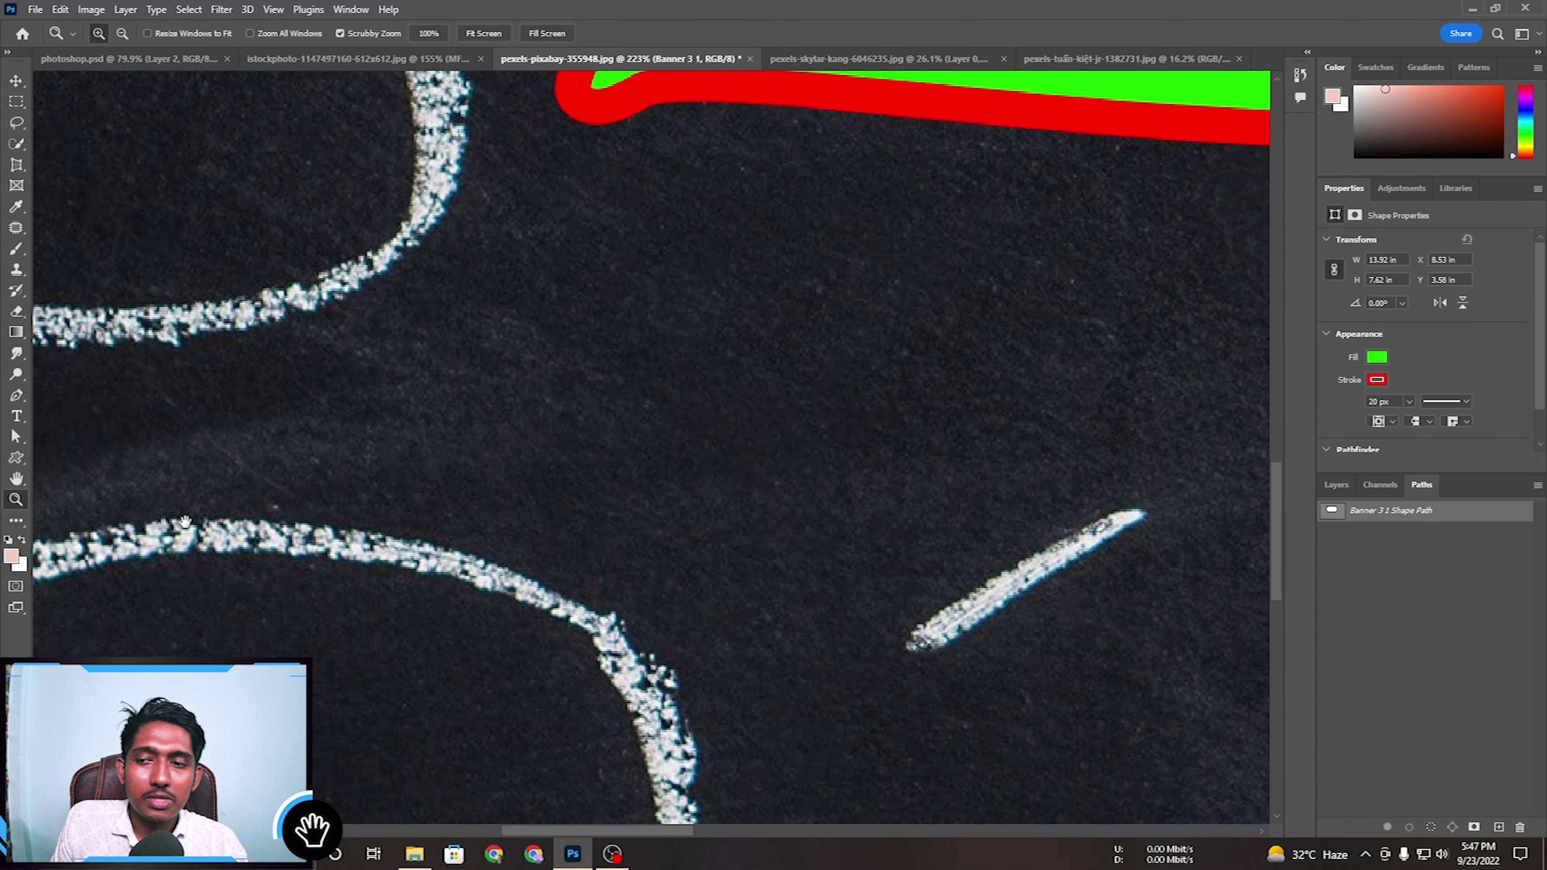
pyautogui.click(17, 479)
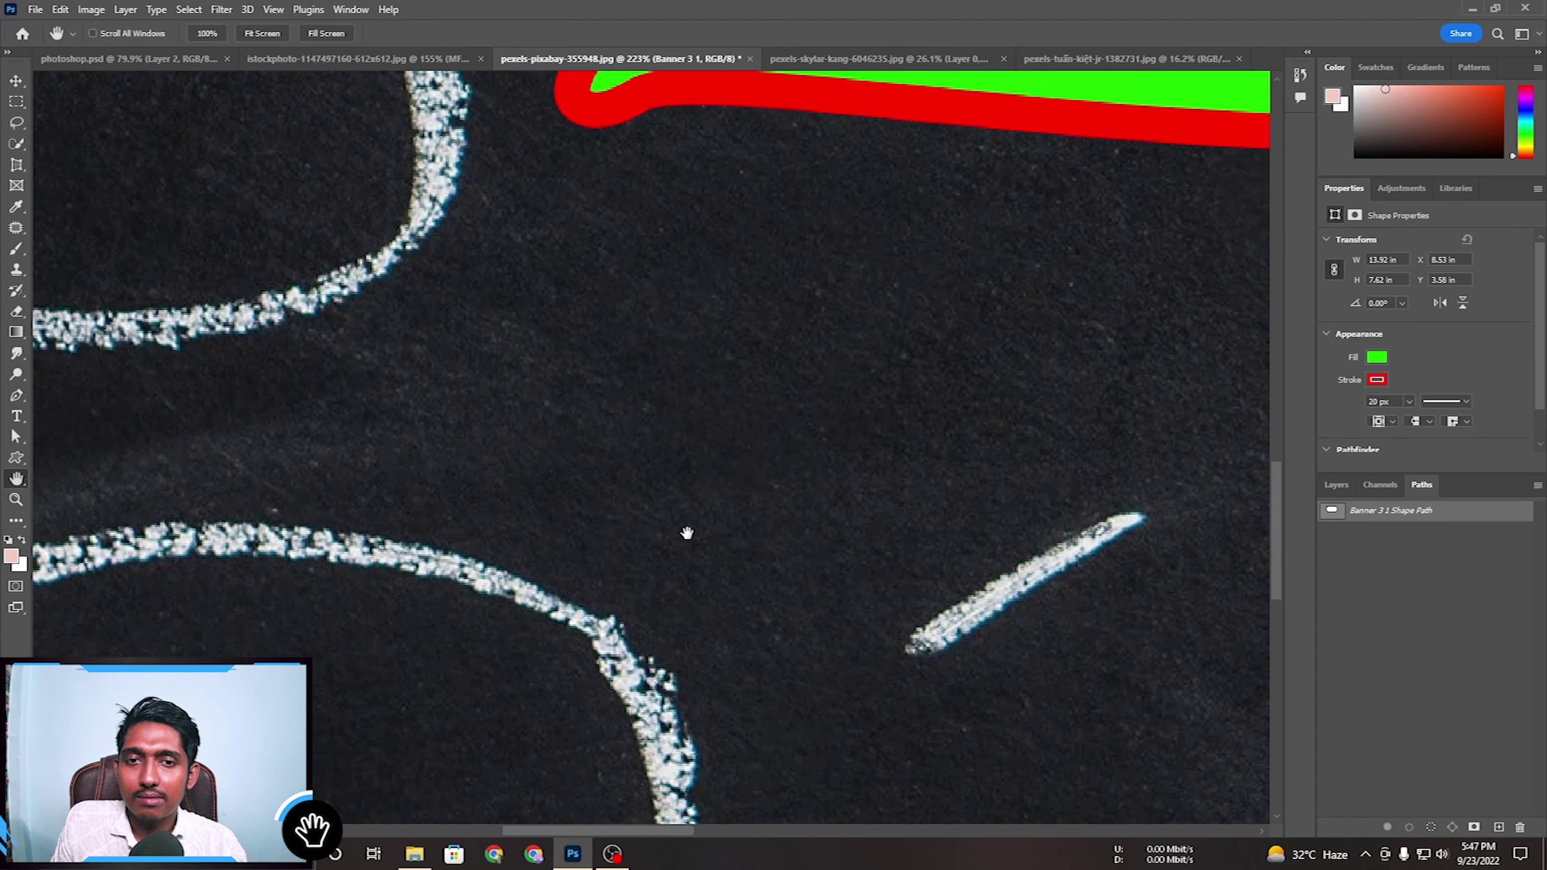
pyautogui.scroll(5, 683, 535)
pyautogui.scroll(15, 777, 297)
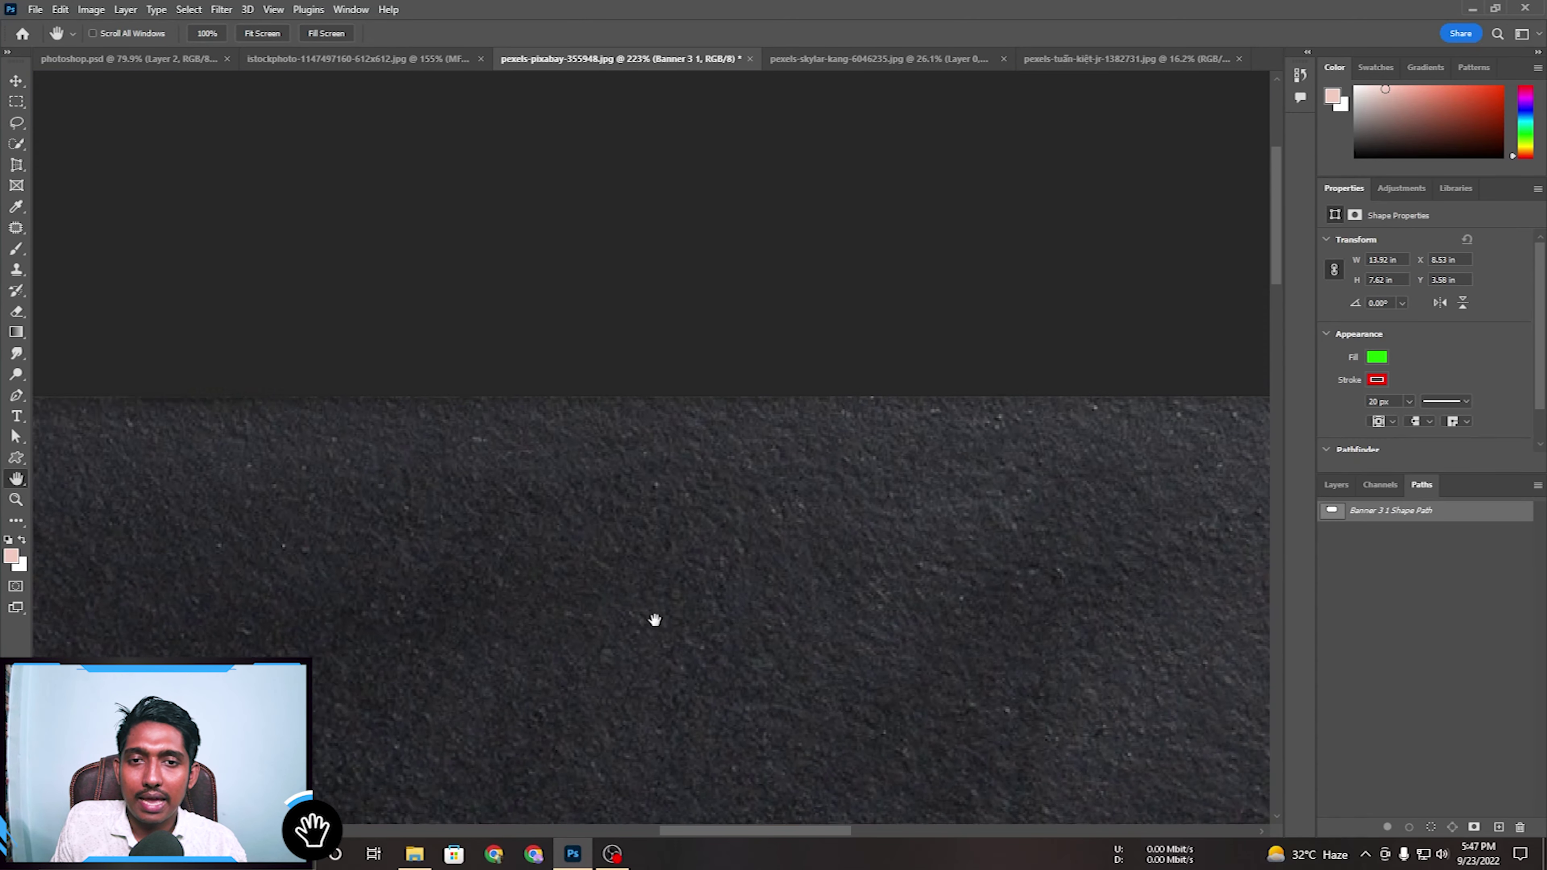
pyautogui.press('z')
pyautogui.rightClick(645, 565)
pyautogui.click(676, 575)
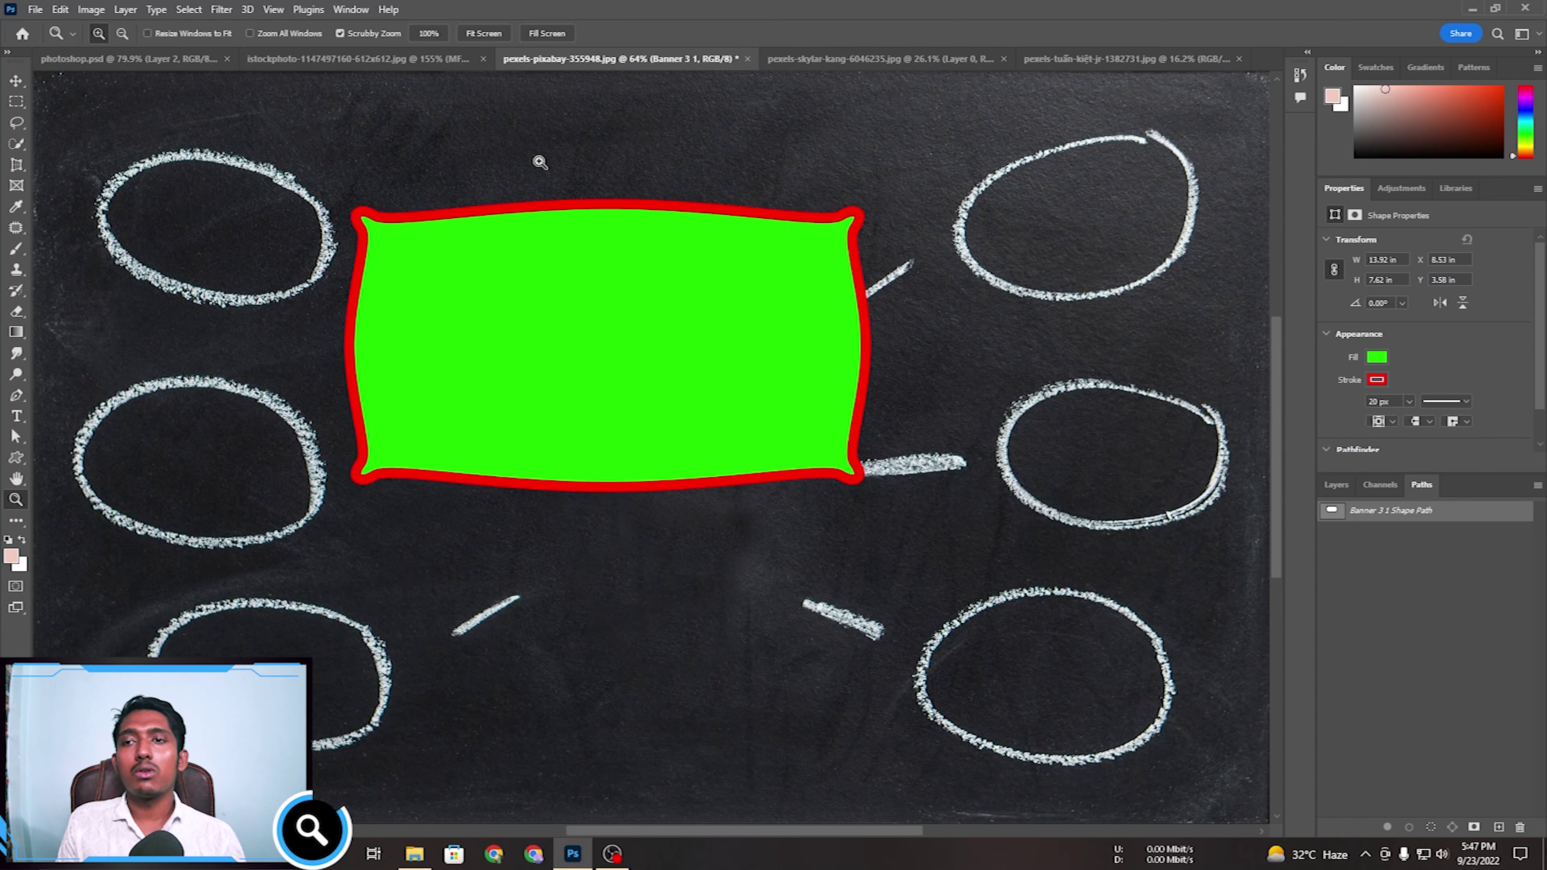
pyautogui.click(265, 61)
pyautogui.click(180, 60)
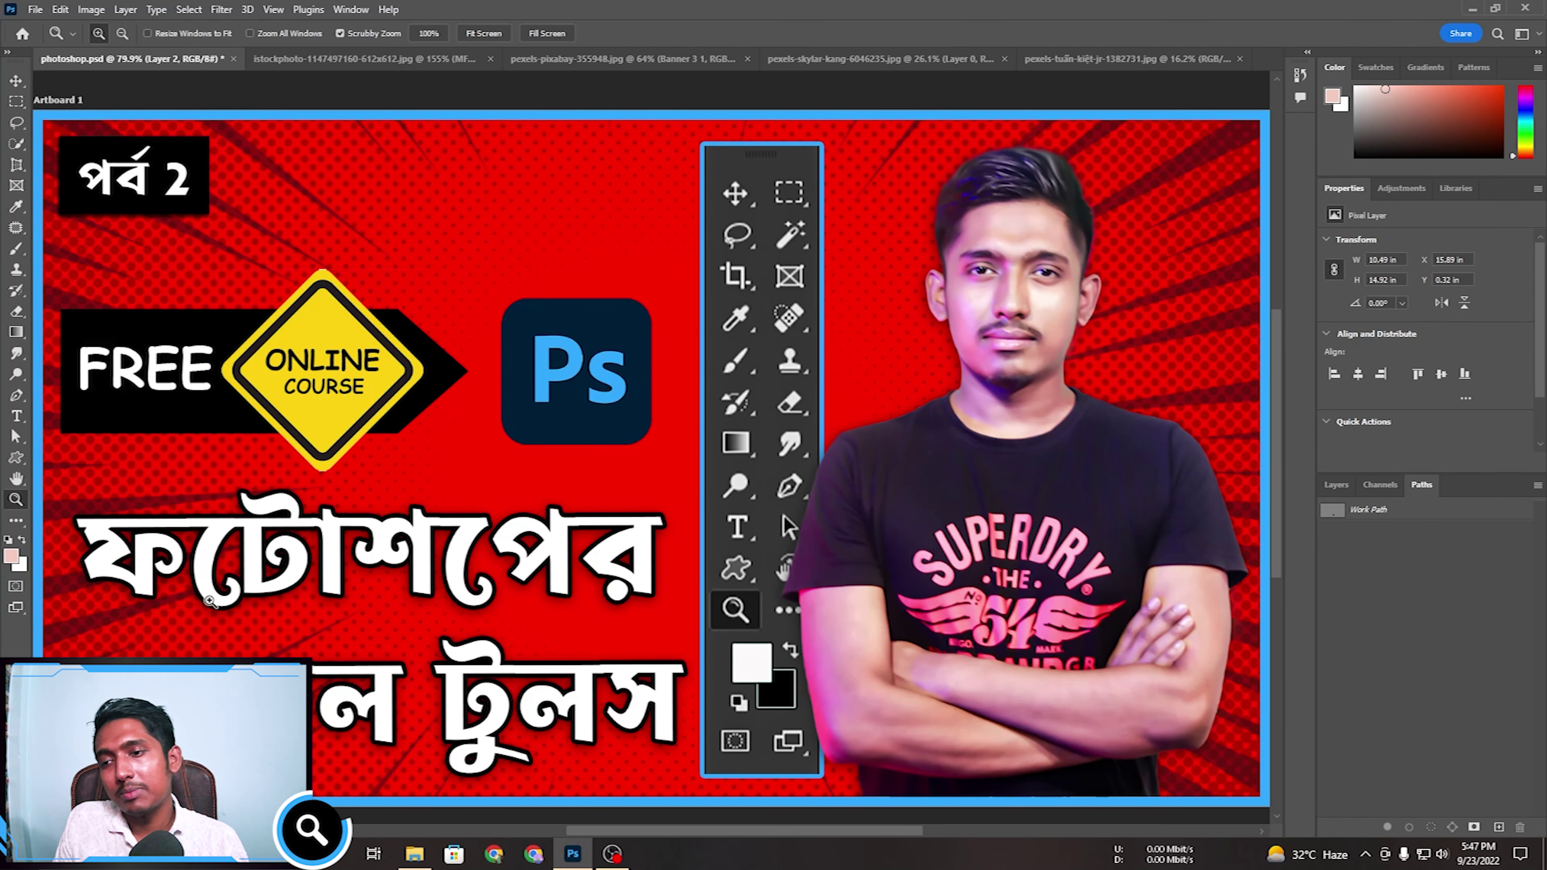
# Zoom in on the পর্ব 2 label, then fit the whole artboard on screen.
pyautogui.moveTo(97, 150); pyautogui.dragTo(221, 247)
pyautogui.rightClick(311, 281)
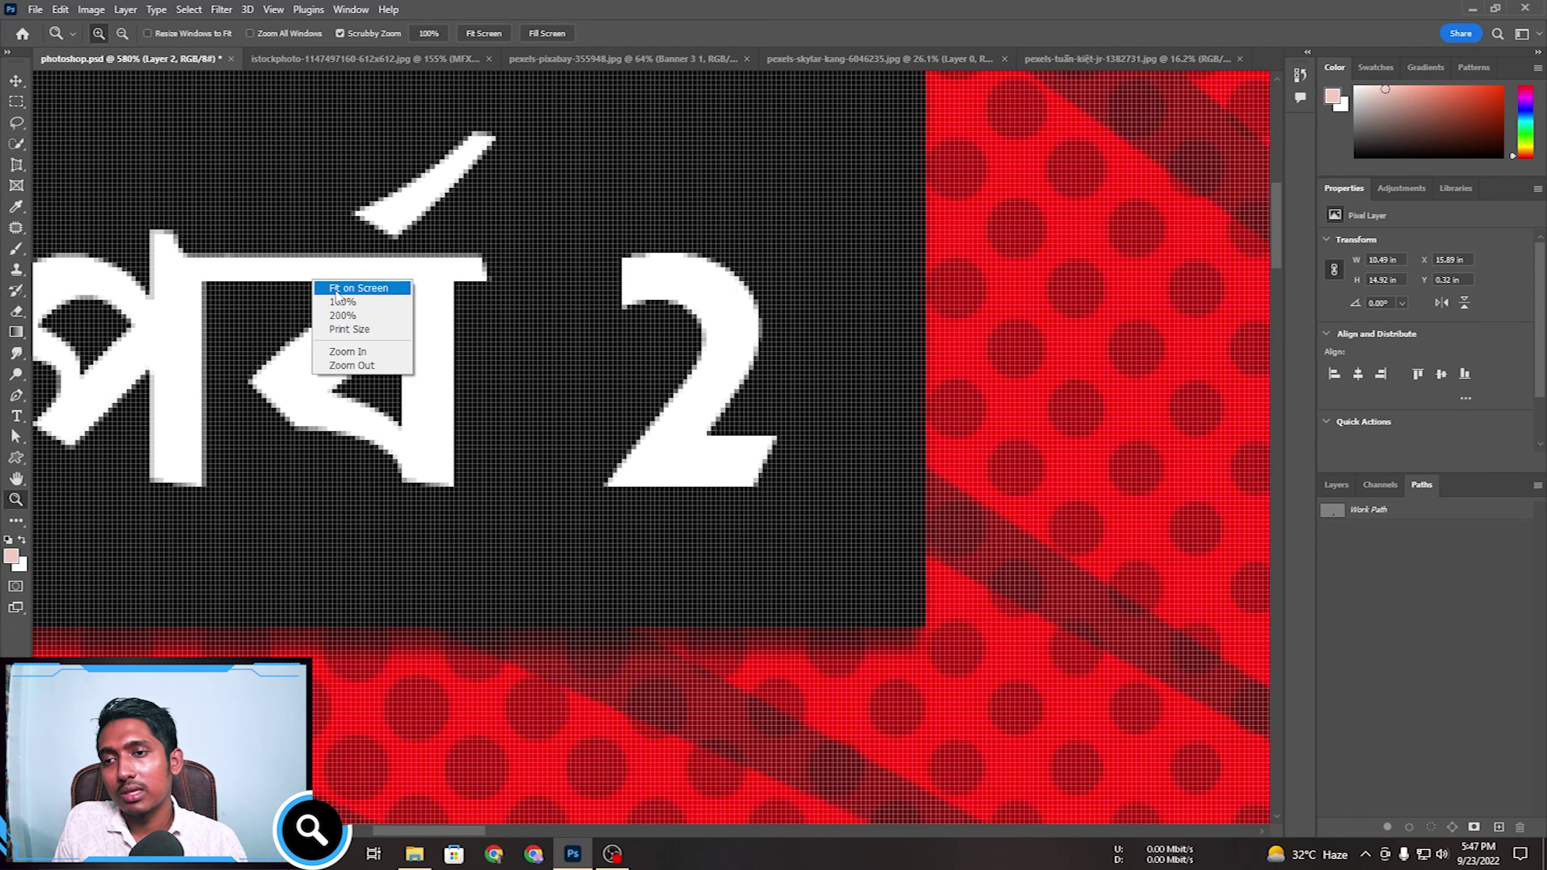
pyautogui.click(345, 293)
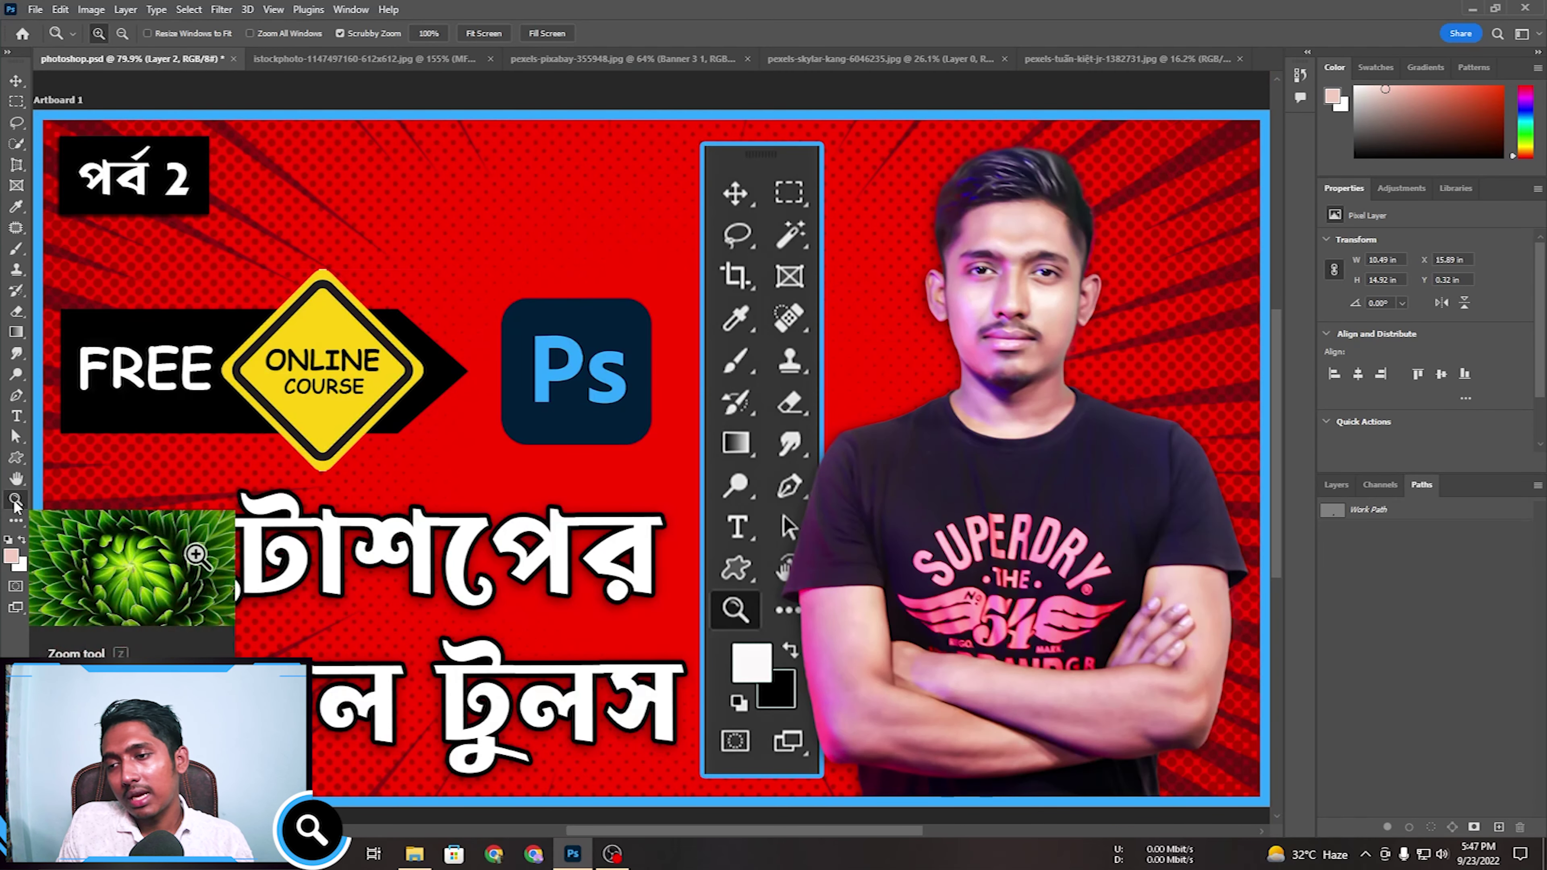
# Zoom into the top-left corner up to 300%, then zoom out step by step to 50%.
pyautogui.click(178, 218)
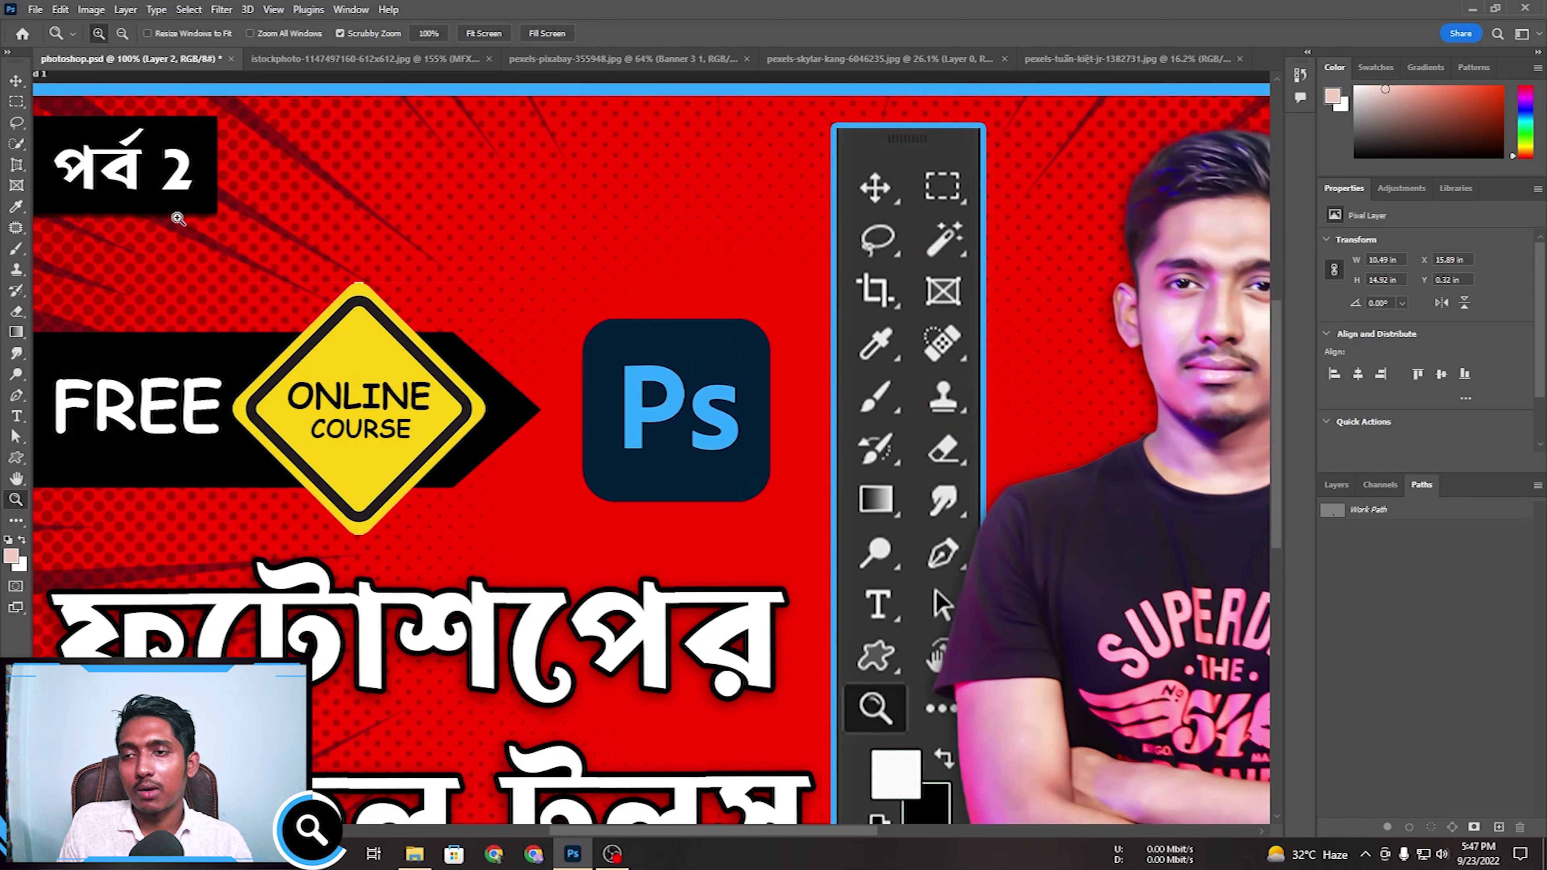
pyautogui.click(177, 218)
pyautogui.click(176, 221)
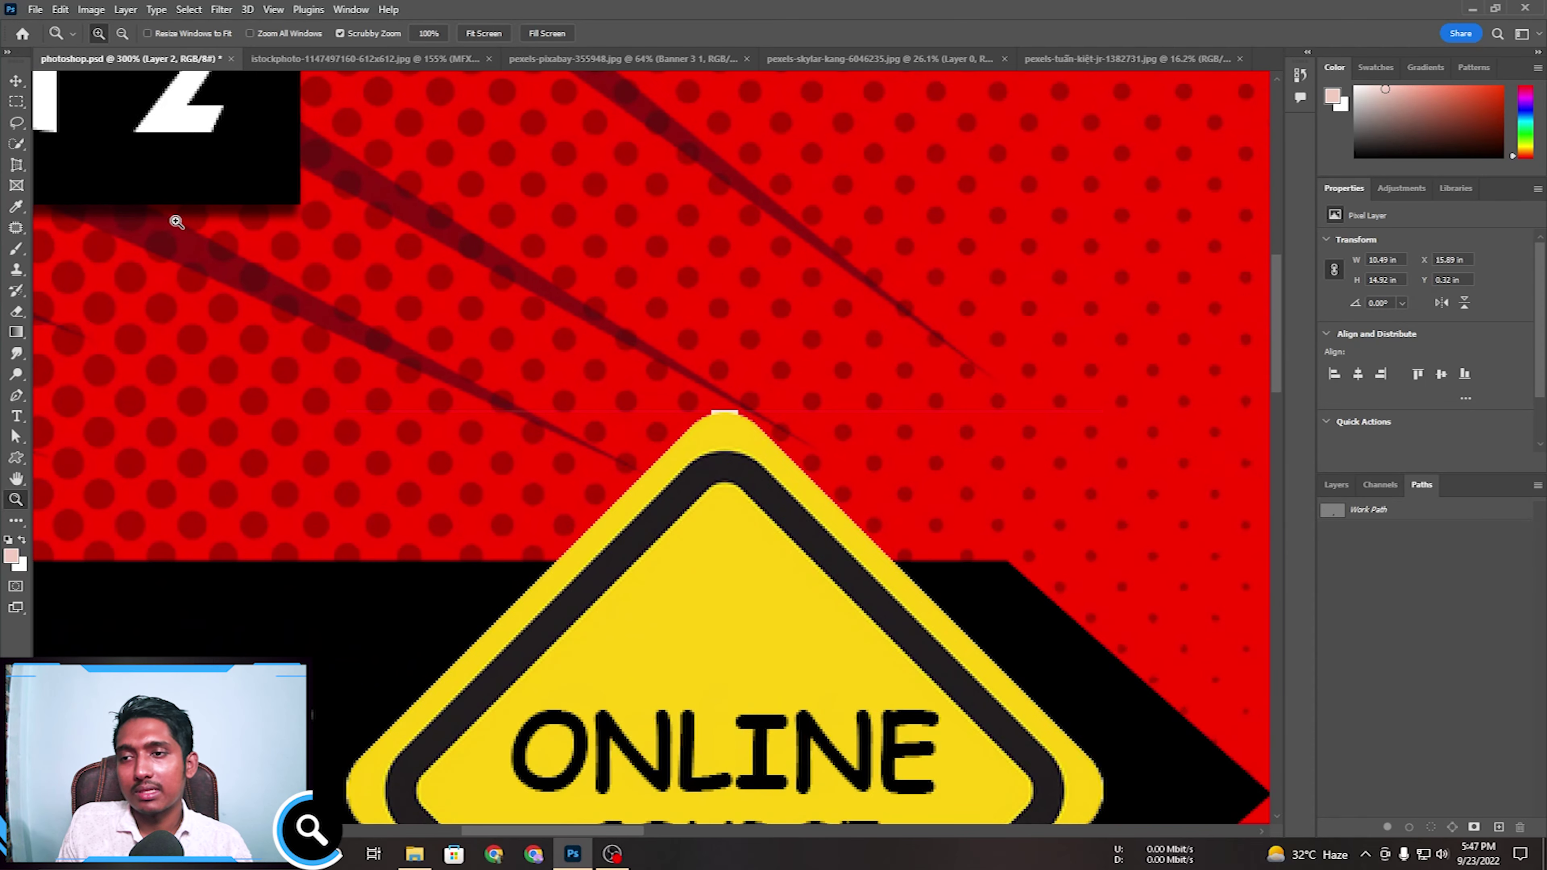
pyautogui.click(121, 33)
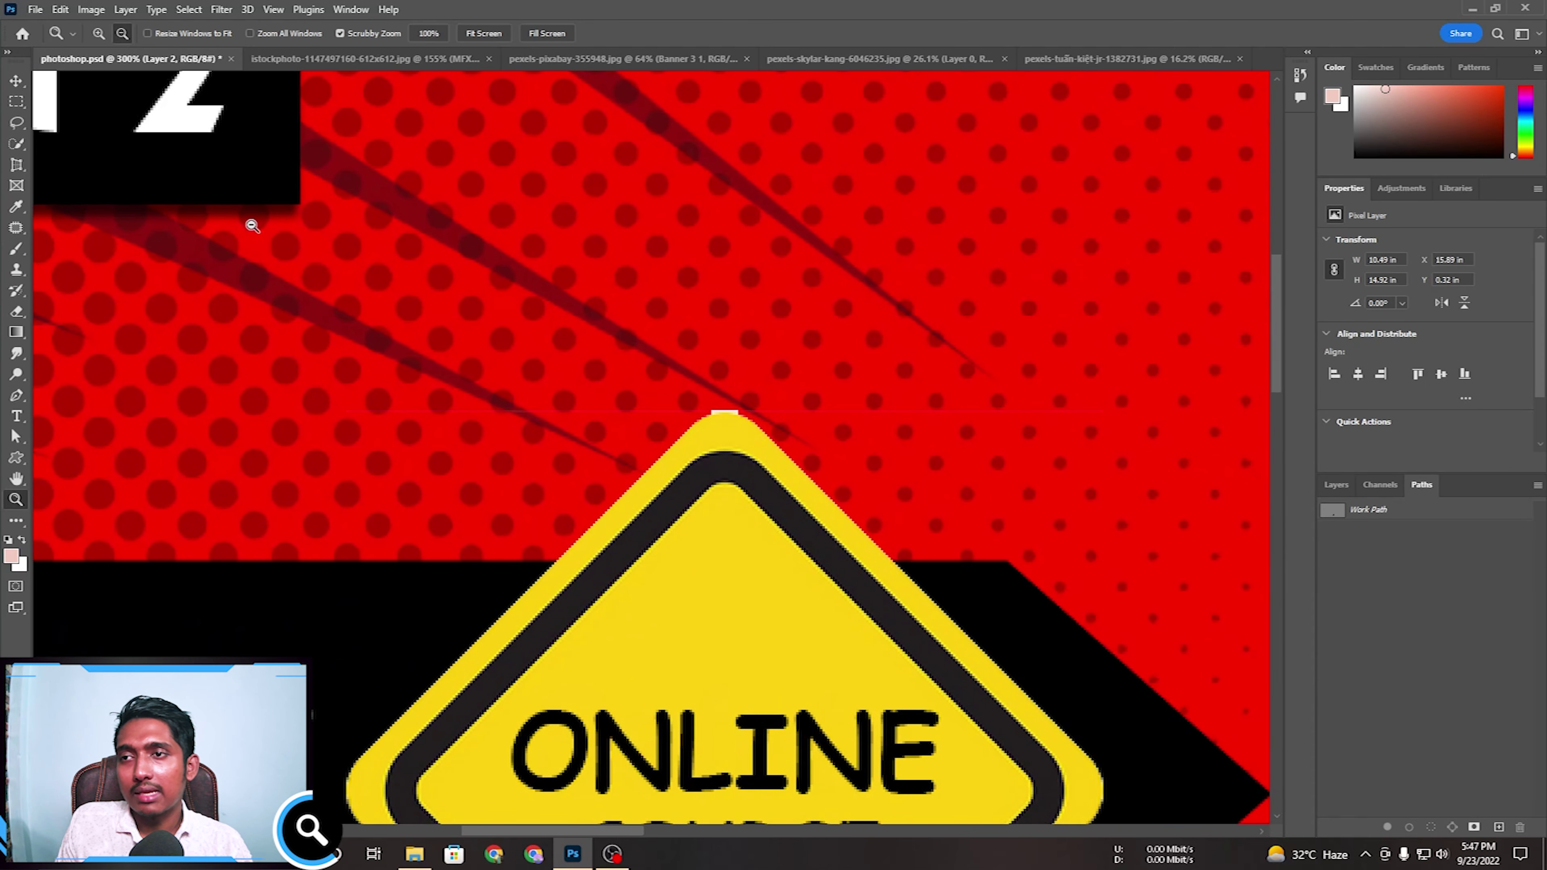
pyautogui.click(253, 225)
pyautogui.click(255, 224)
pyautogui.click(256, 225)
pyautogui.click(256, 224)
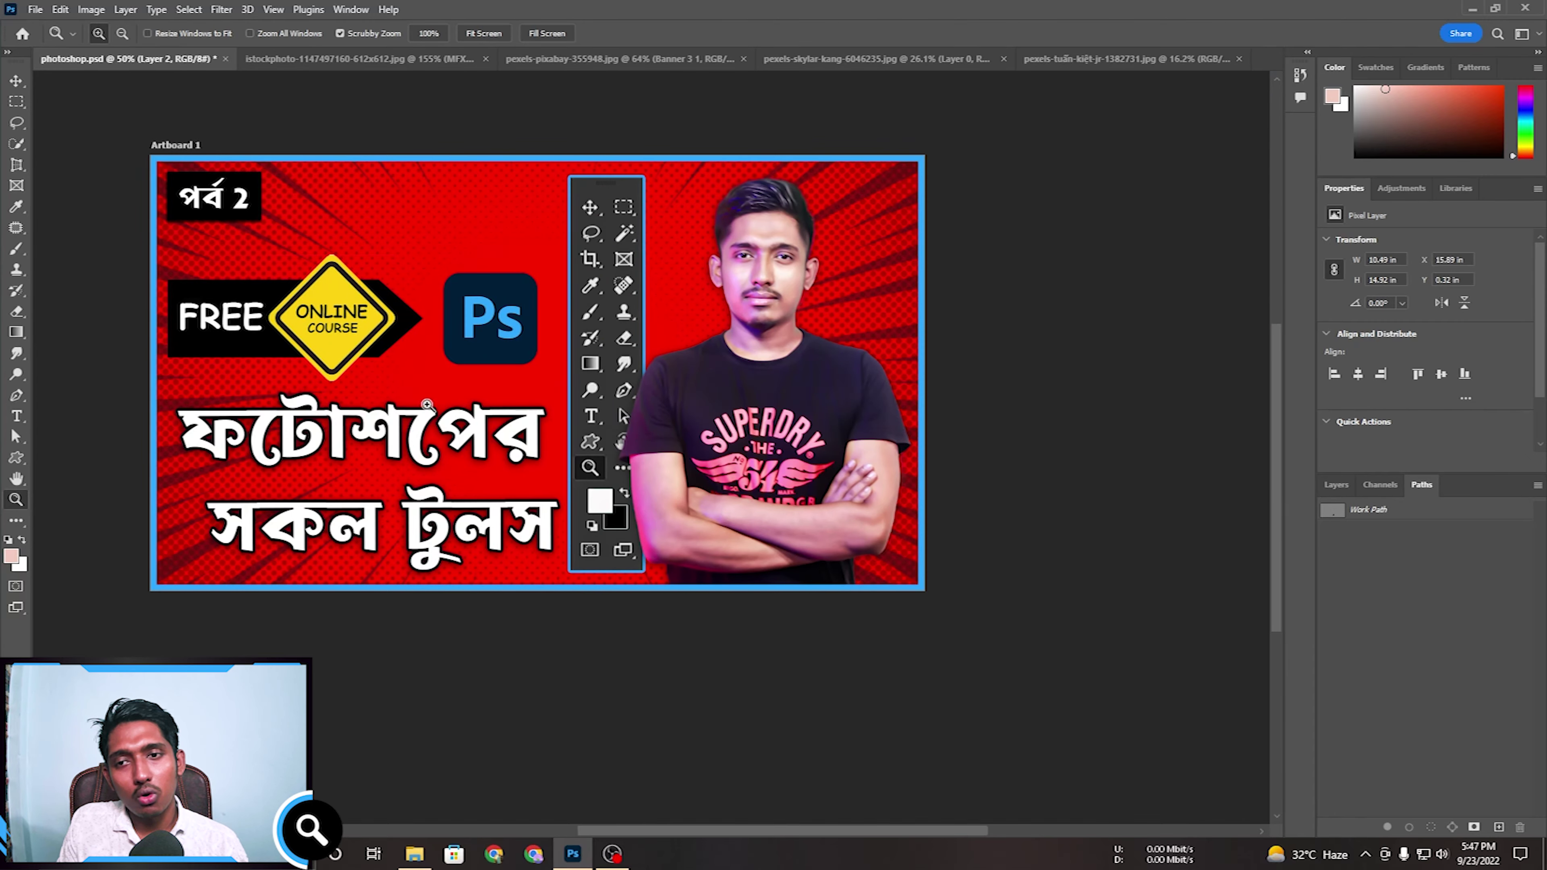
# Scrubby-zoom toward the Ps logo, then fit the artboard on screen with Ctrl+0.
pyautogui.moveTo(442, 345); pyautogui.dragTo(523, 221)
pyautogui.rightClick(524, 221)
pyautogui.click(380, 252)
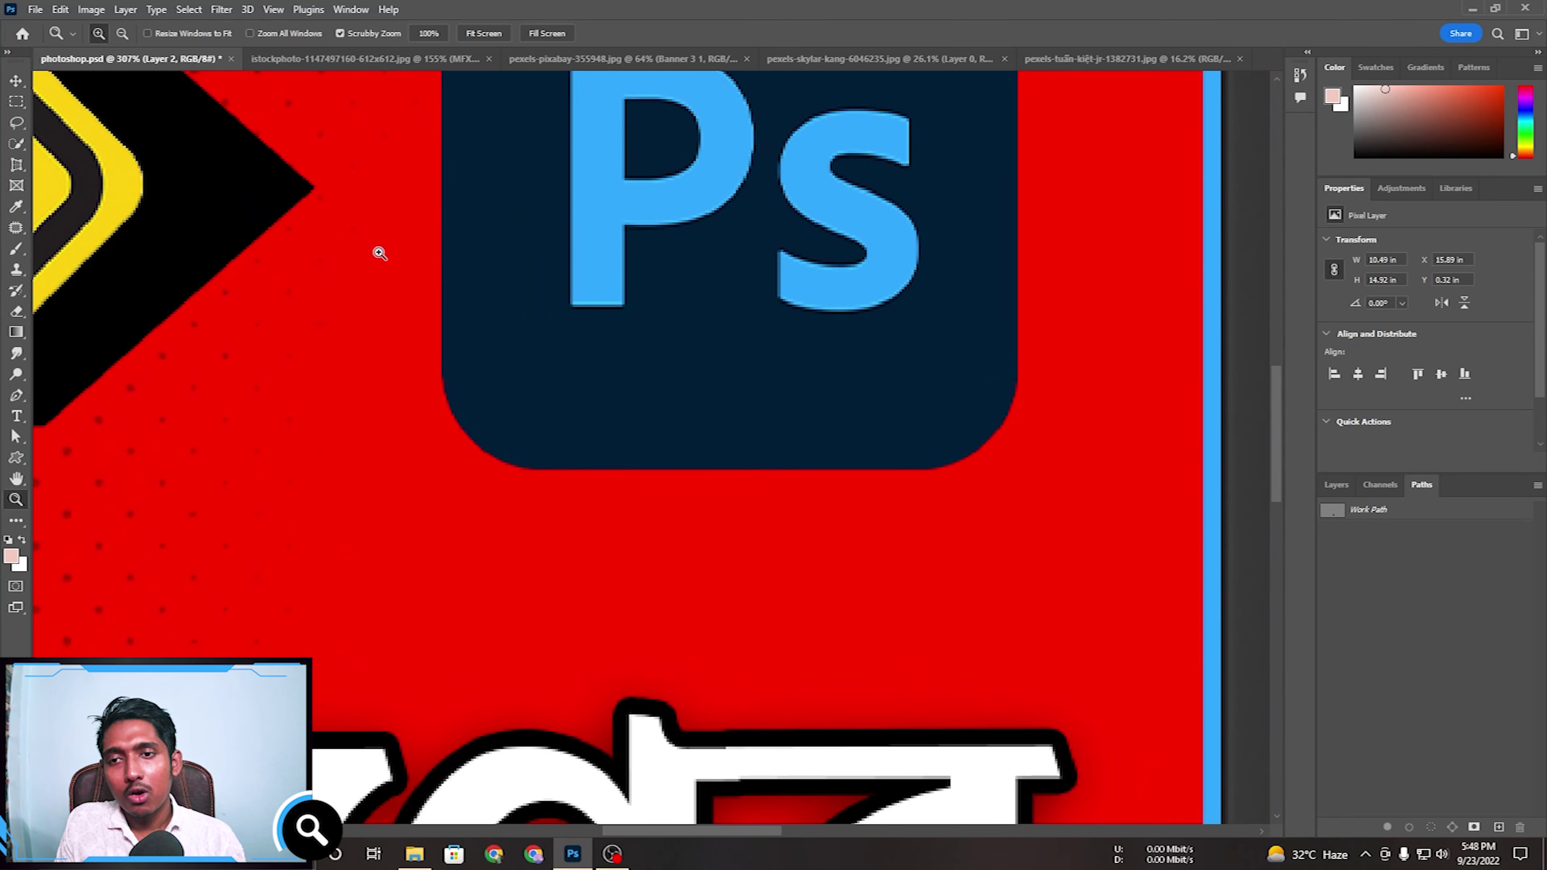
pyautogui.scroll(5, 439, 145)
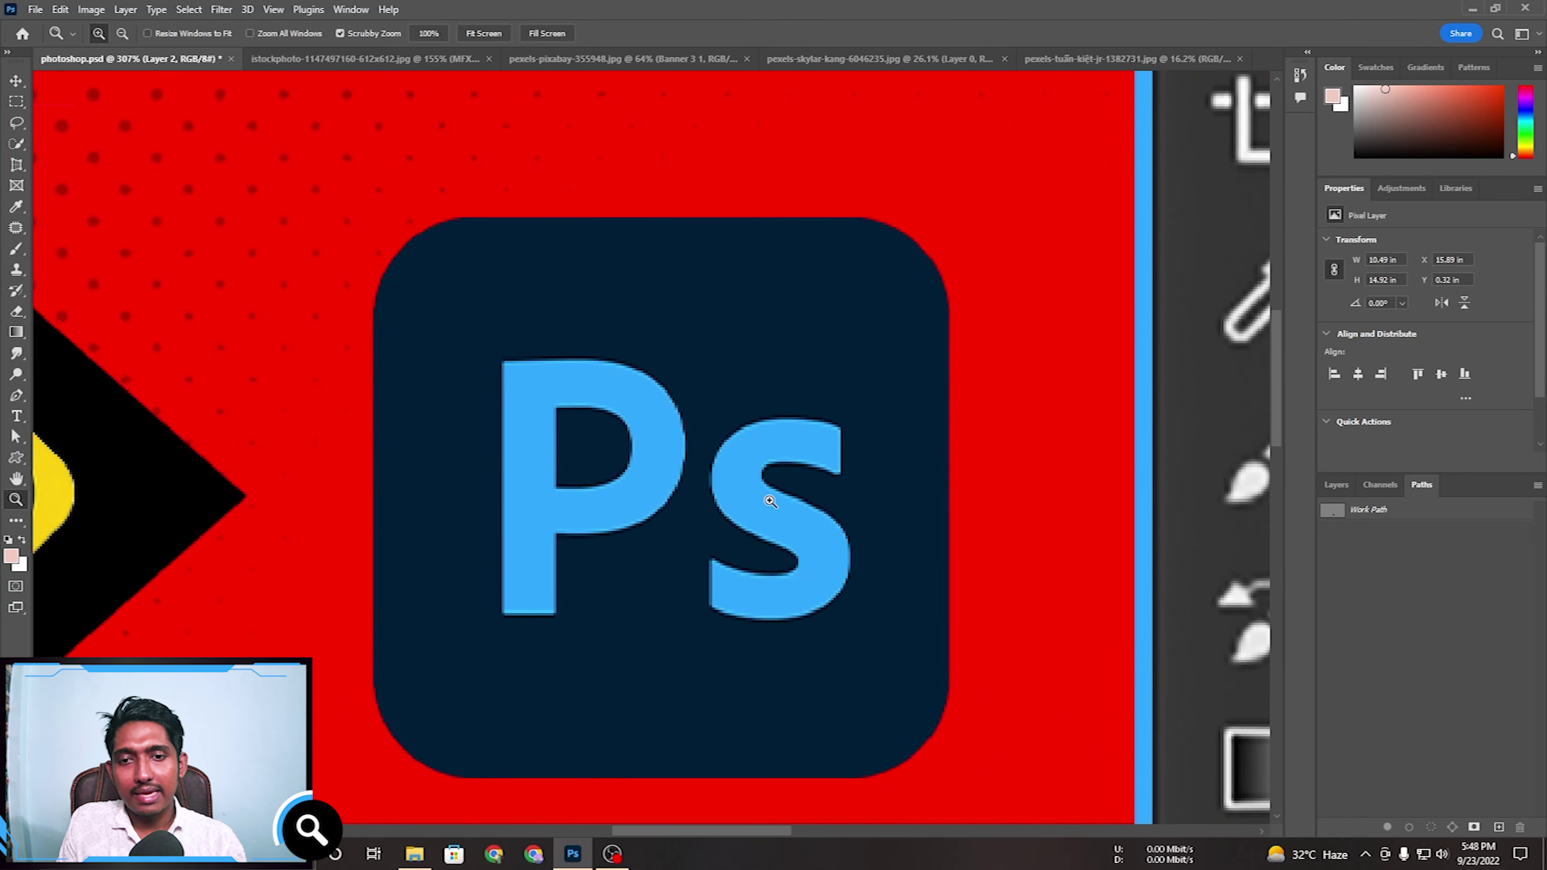
pyautogui.hotkey('ctrl', '0')
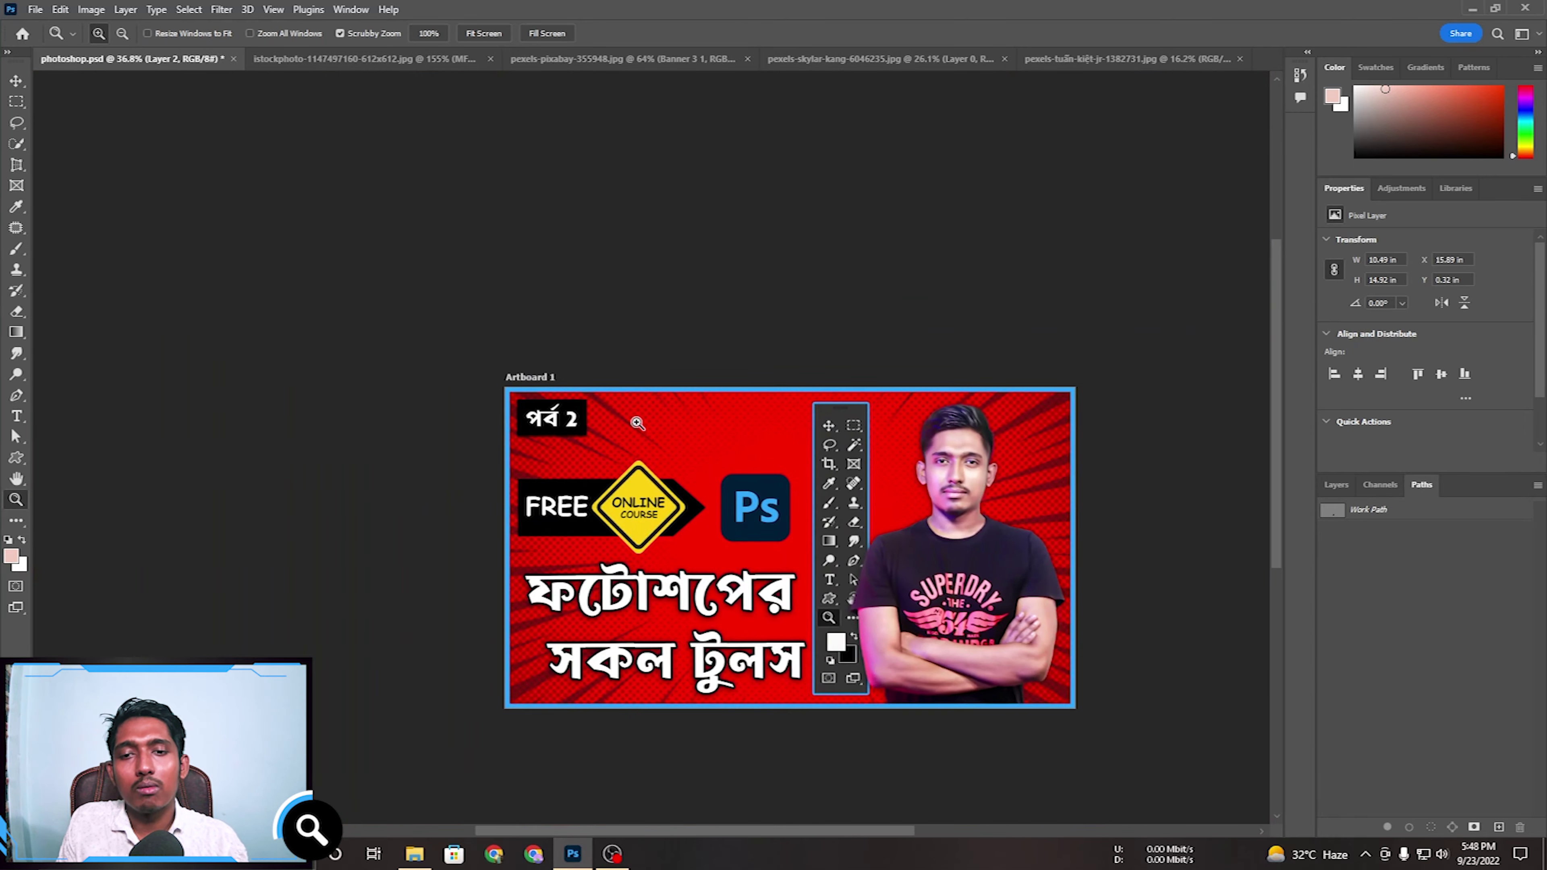
pyautogui.rightClick(655, 424)
pyautogui.click(679, 433)
# Zoom in closely on the Ps logo, then fit the whole artboard on screen.
pyautogui.scroll(10, 554, 334)
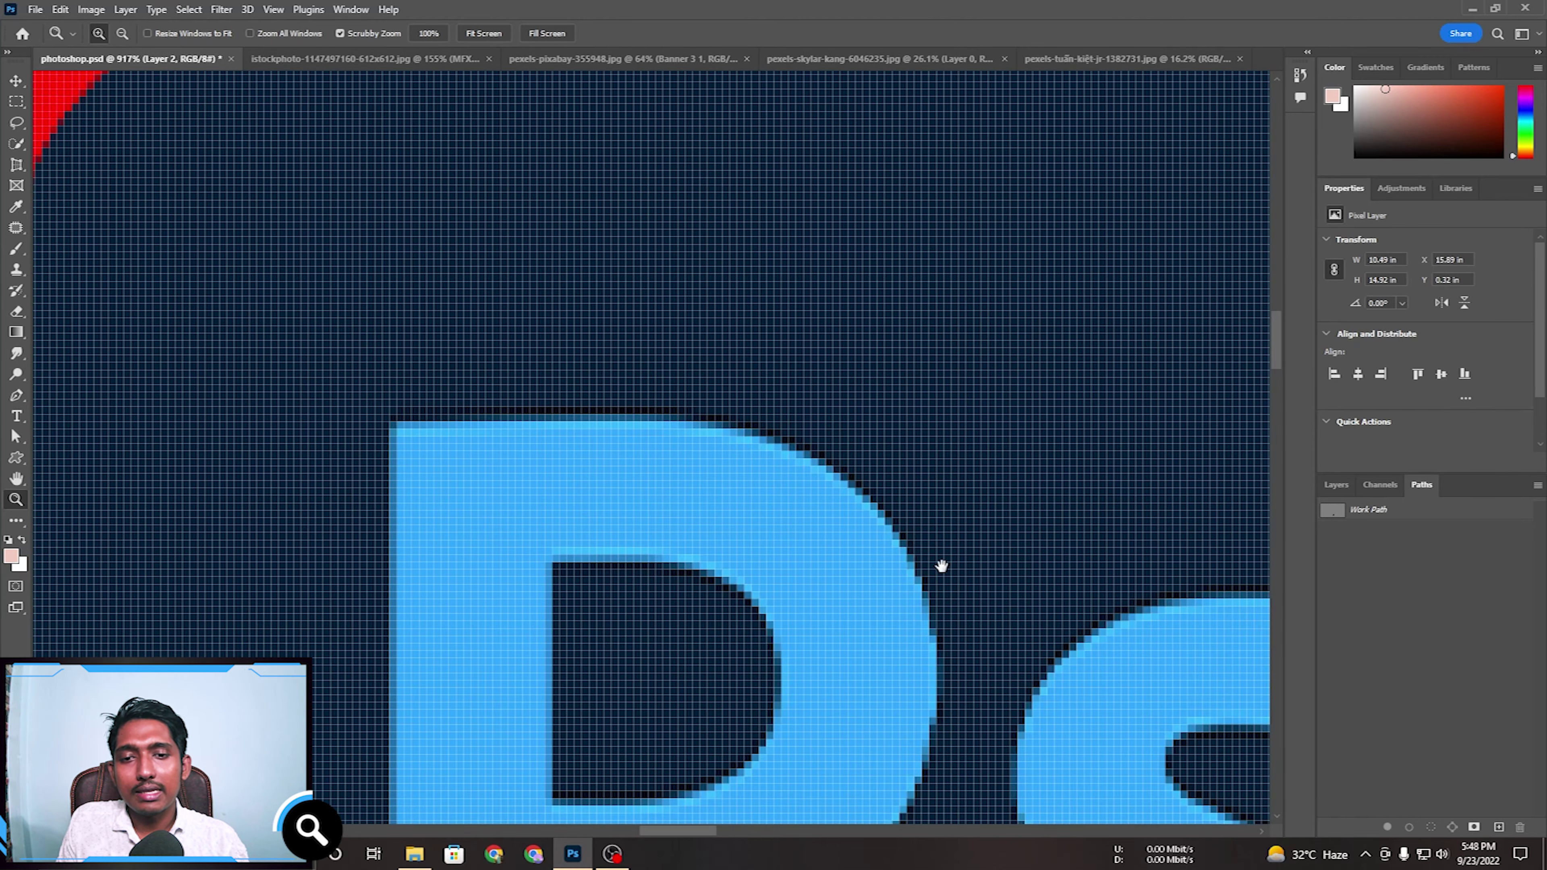
pyautogui.moveTo(939, 564); pyautogui.dragTo(836, 157)
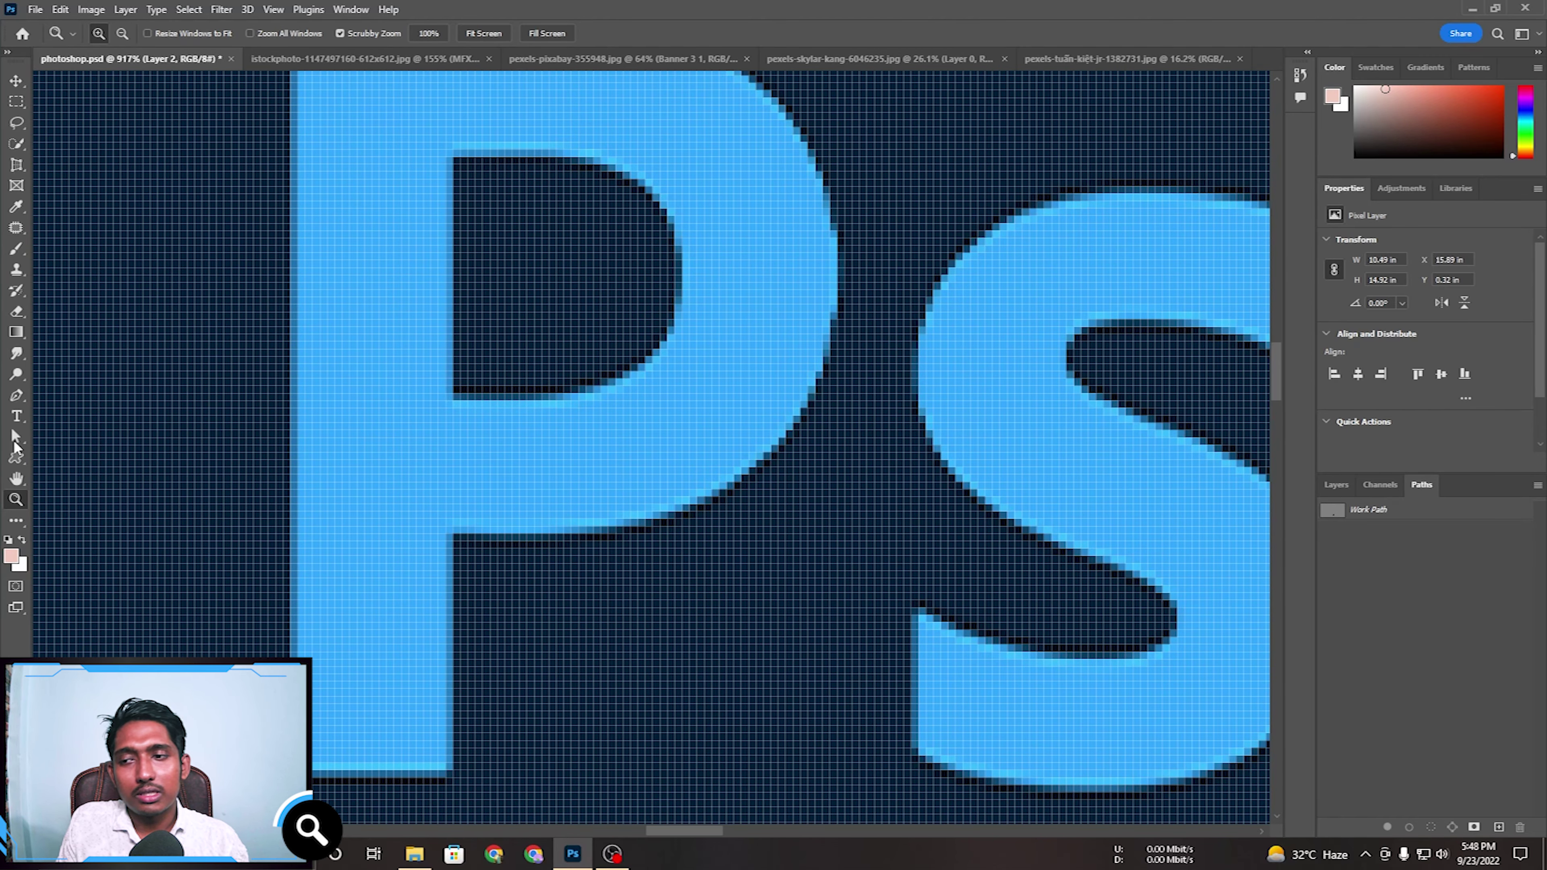
pyautogui.rightClick(592, 366)
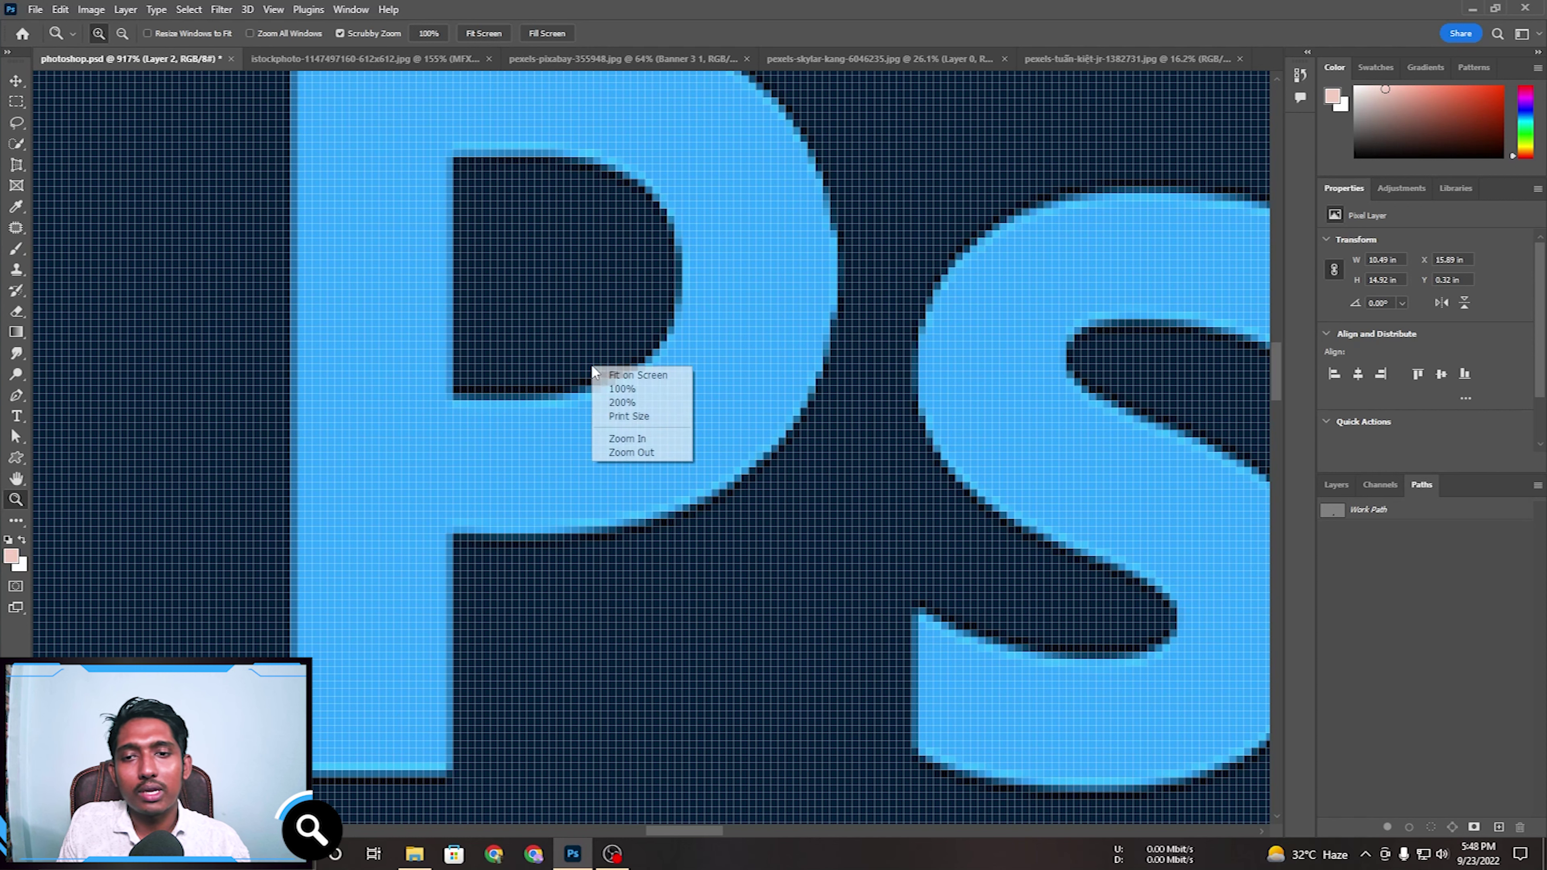
pyautogui.click(638, 375)
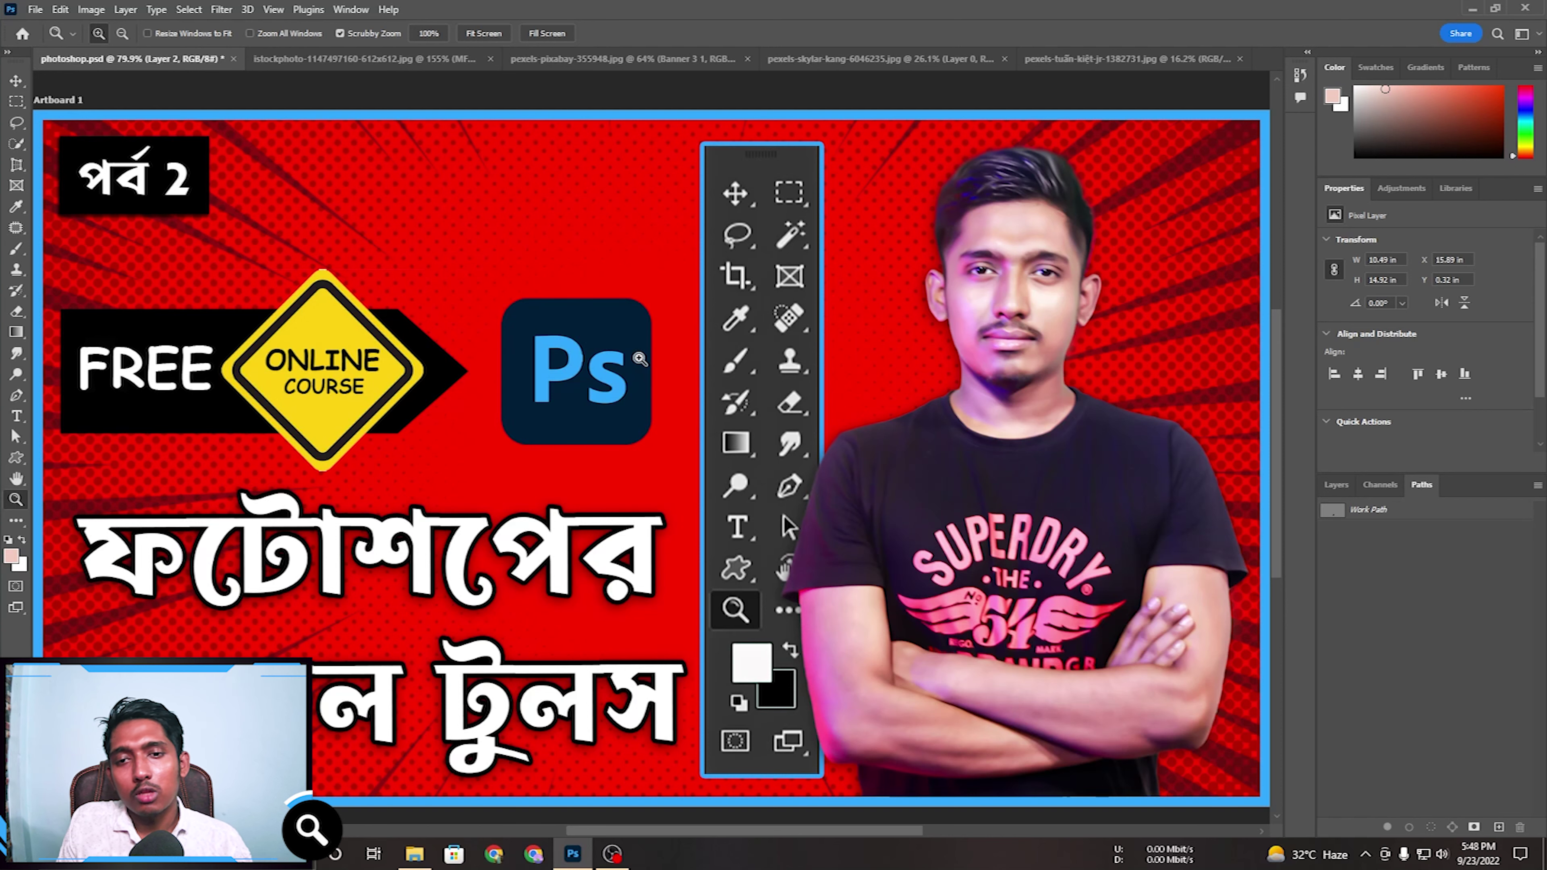
pyautogui.rightClick(639, 359)
pyautogui.click(667, 397)
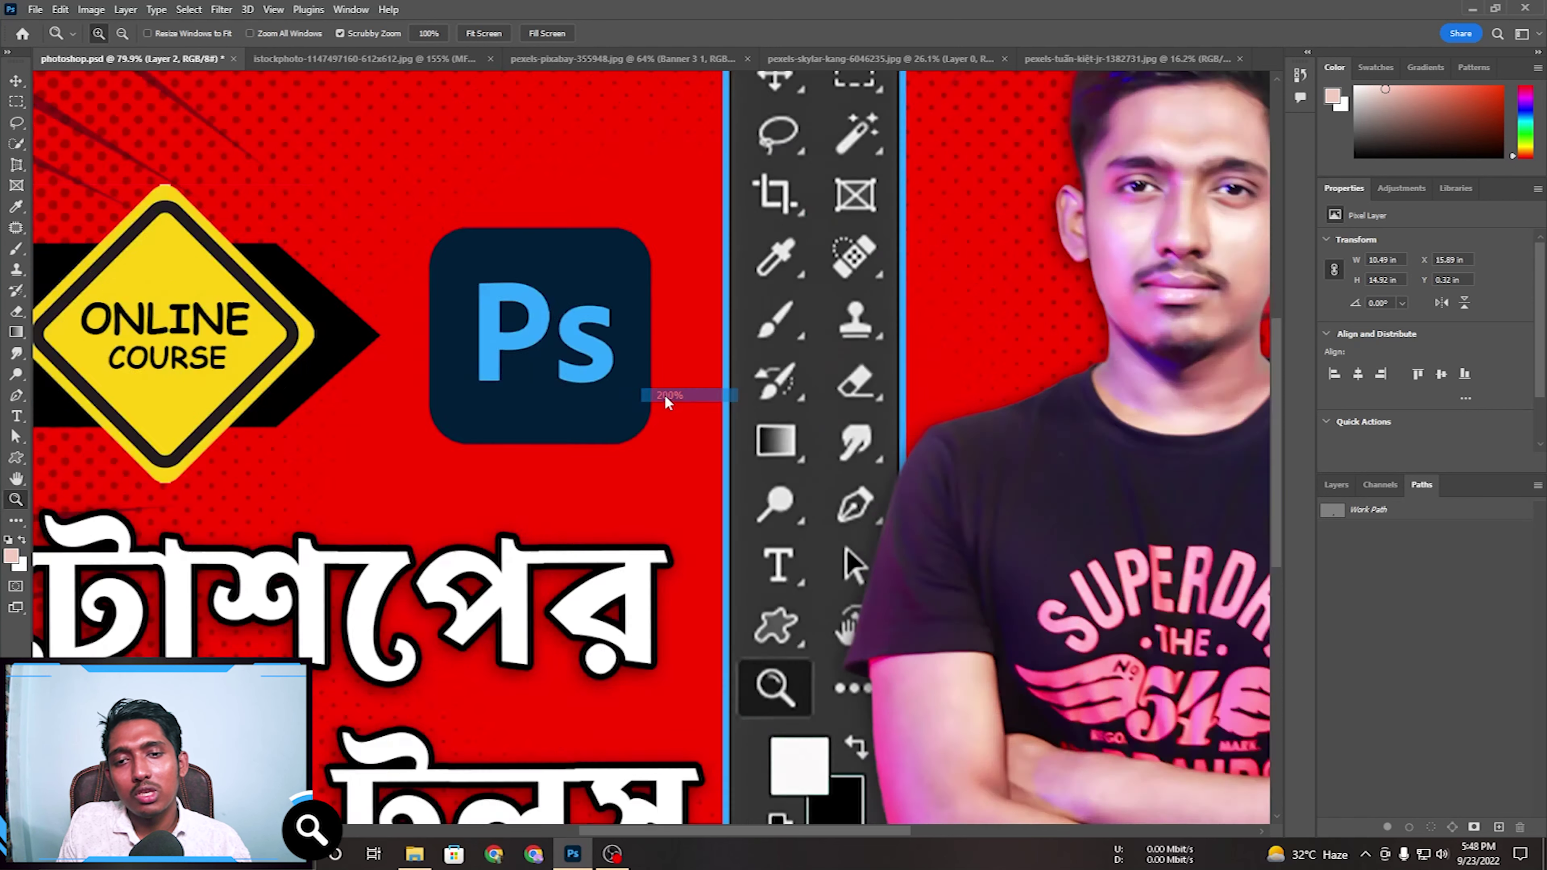
pyautogui.rightClick(665, 397)
pyautogui.click(707, 416)
pyautogui.rightClick(599, 305)
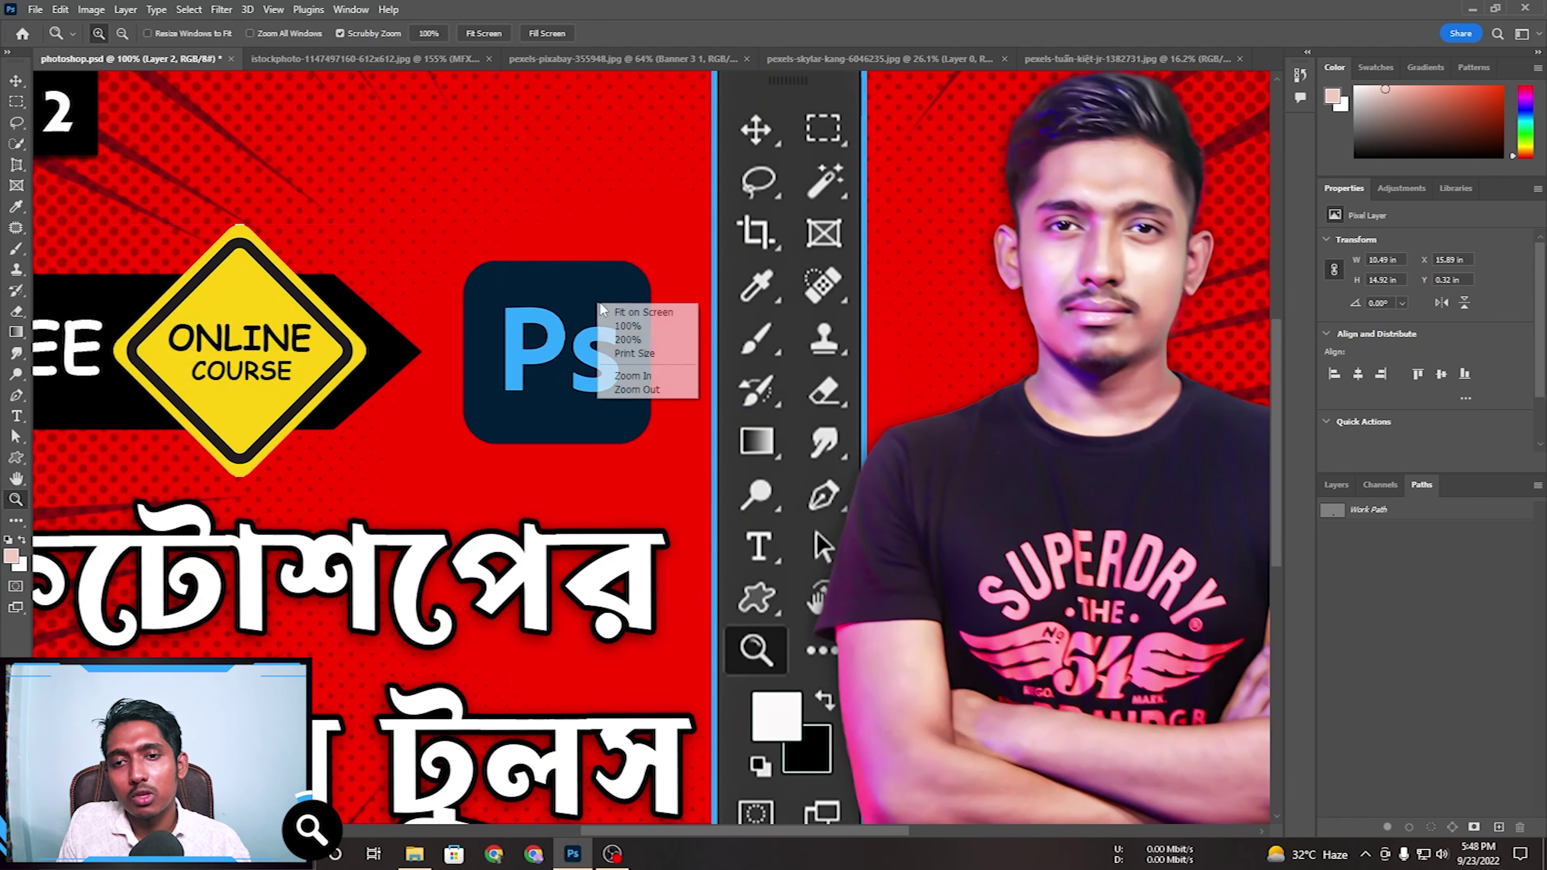
pyautogui.click(629, 312)
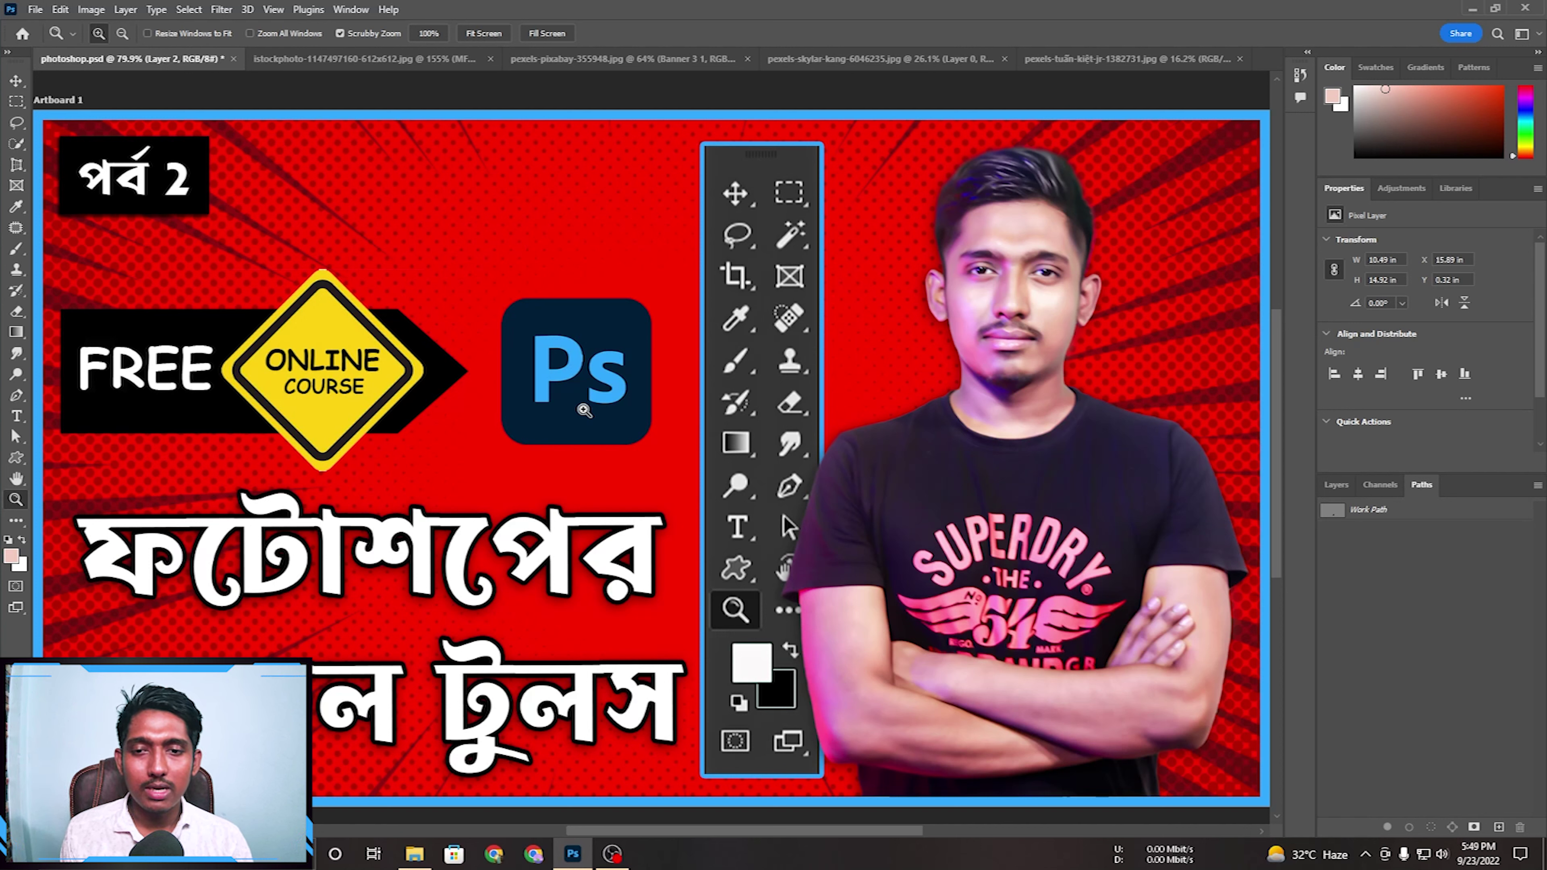
pyautogui.rightClick(603, 363)
pyautogui.click(627, 369)
pyautogui.rightClick(620, 360)
pyautogui.click(633, 370)
pyautogui.rightClick(587, 378)
pyautogui.click(589, 381)
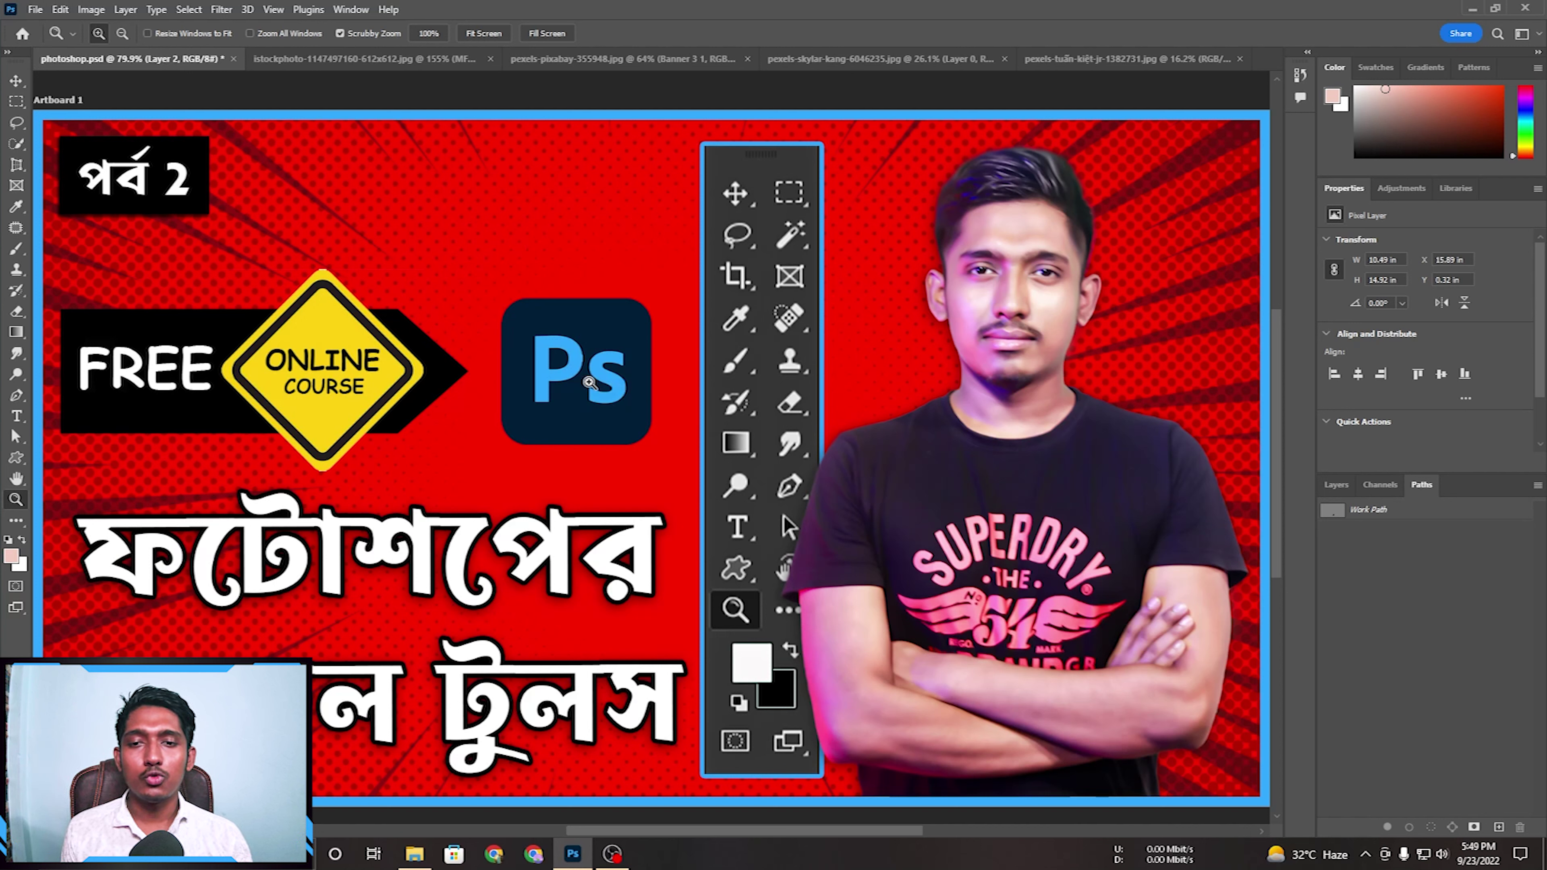
pyautogui.rightClick(587, 378)
pyautogui.click(601, 386)
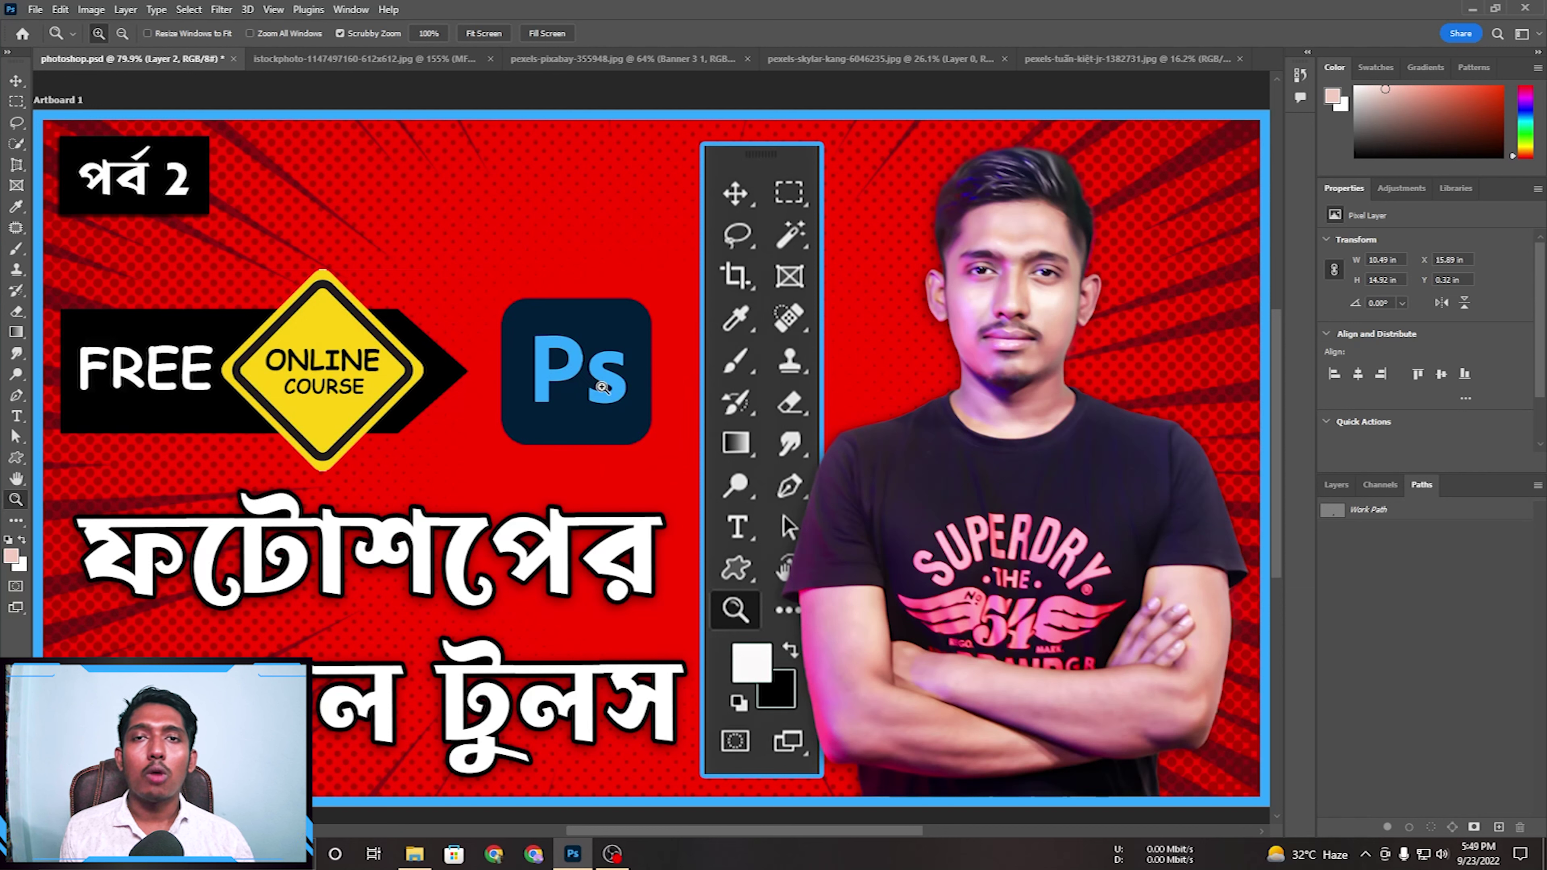